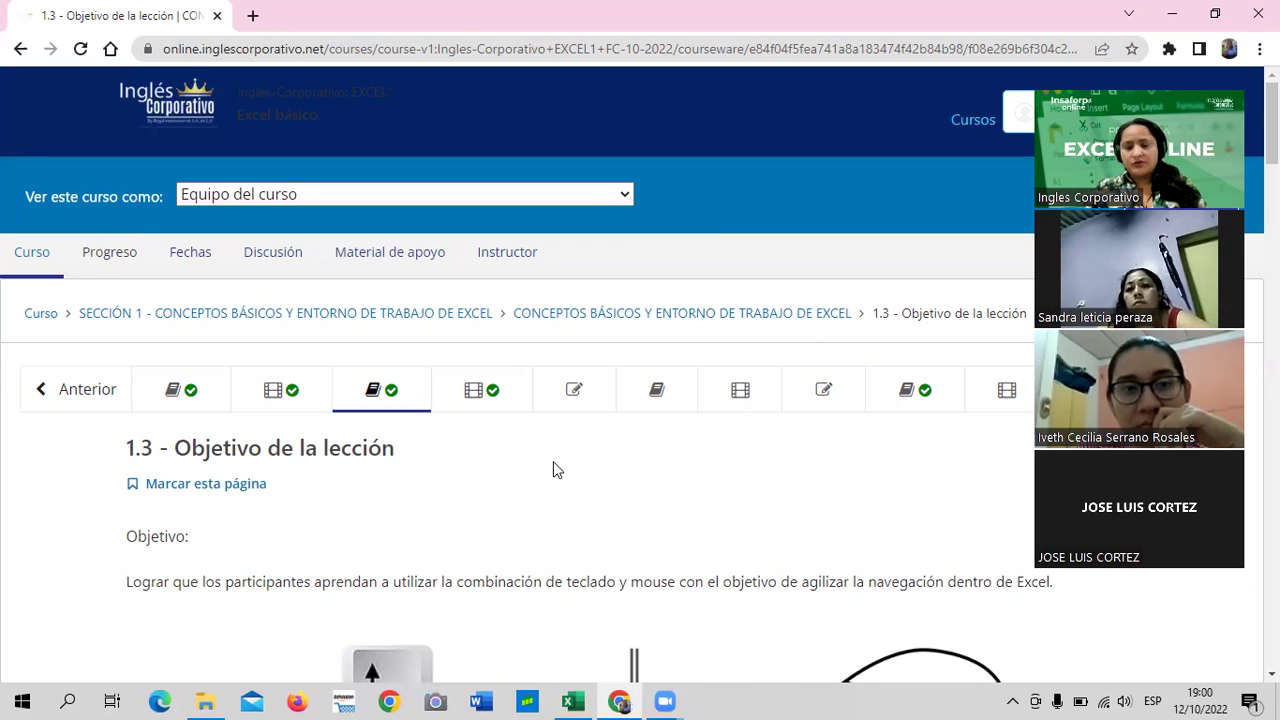
Step: Scroll lesson 1.3 down to the 'Navegación entre celdas' slides, then switch to the Excel sales workbook
scroll(401, 465, down, 3)
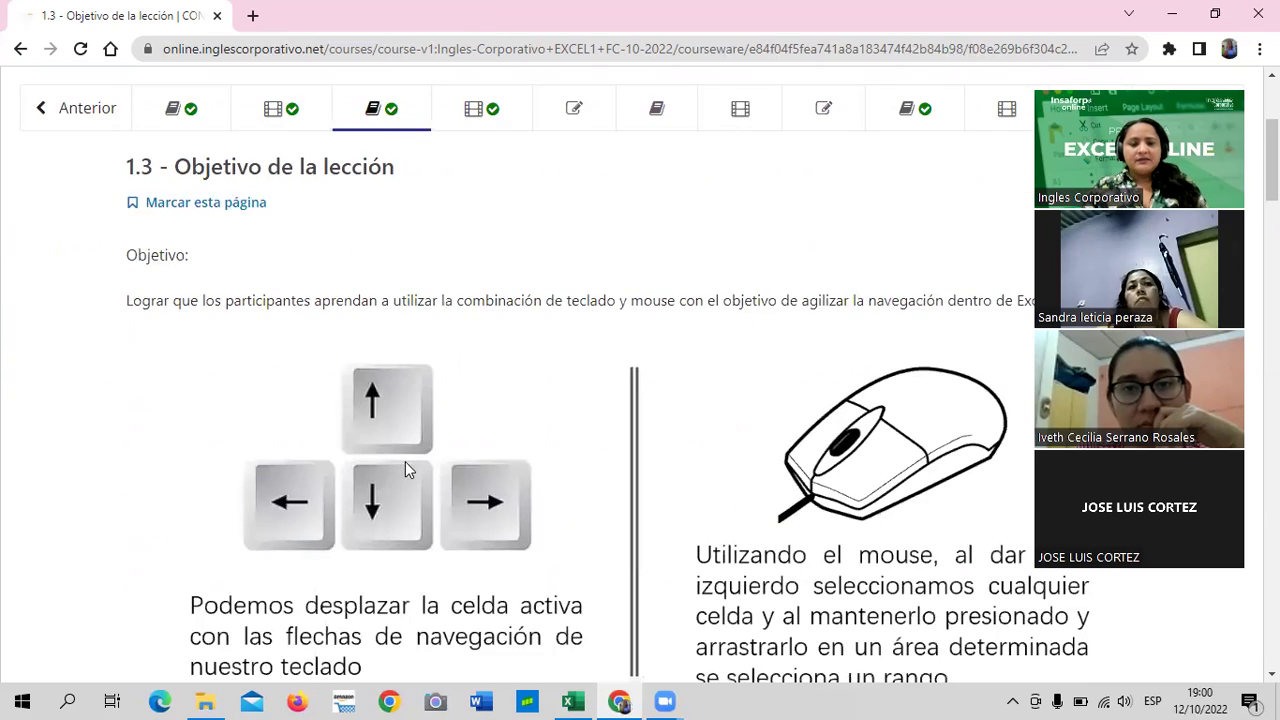
scroll(405, 461, down, 4)
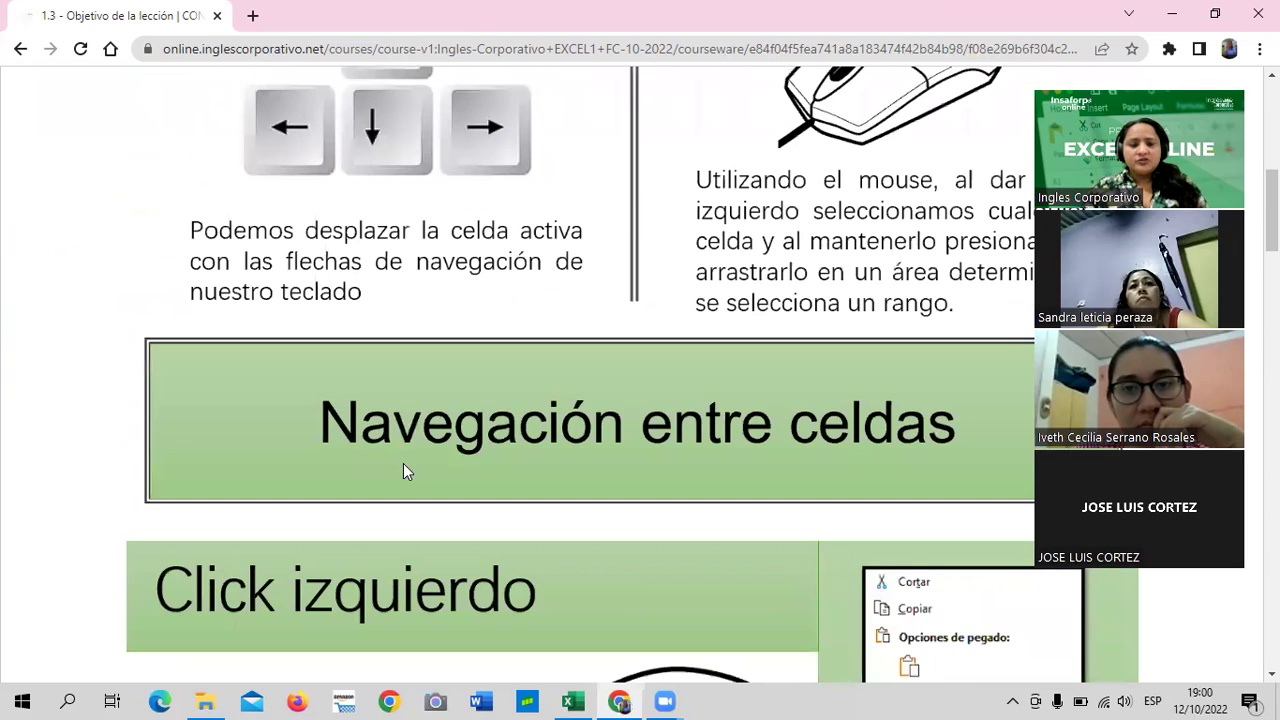
click(572, 701)
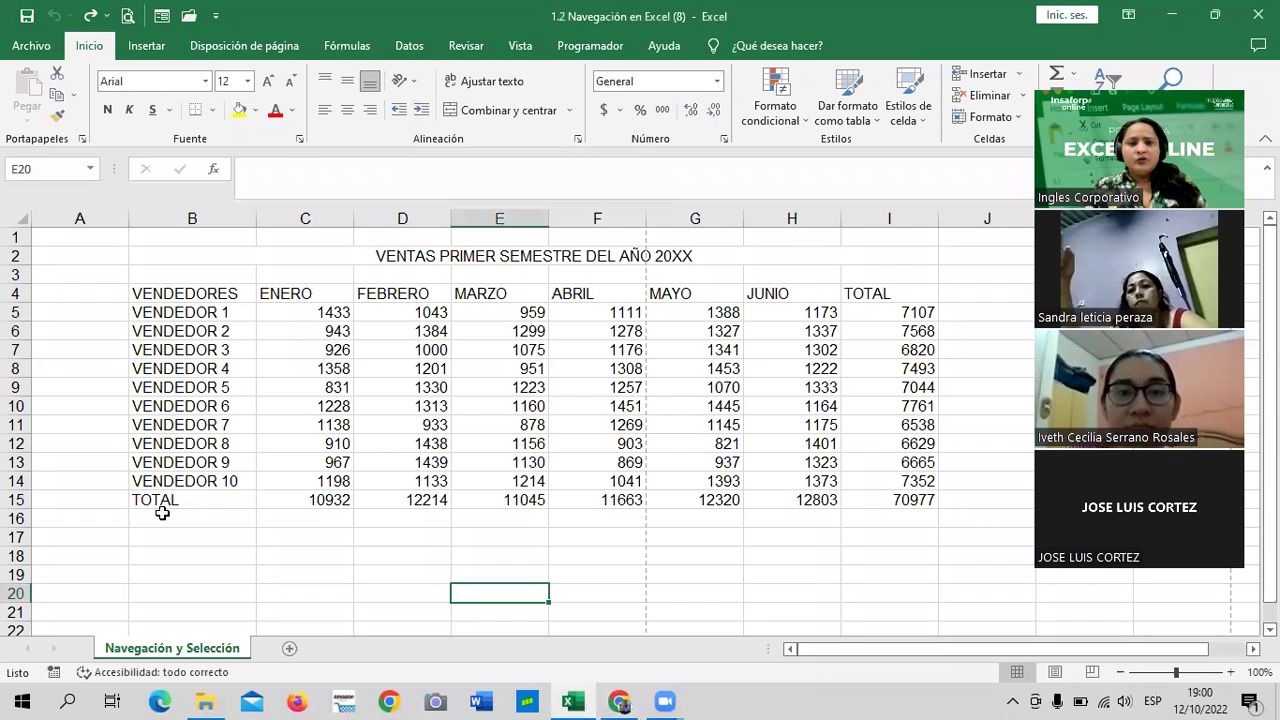
click(290, 545)
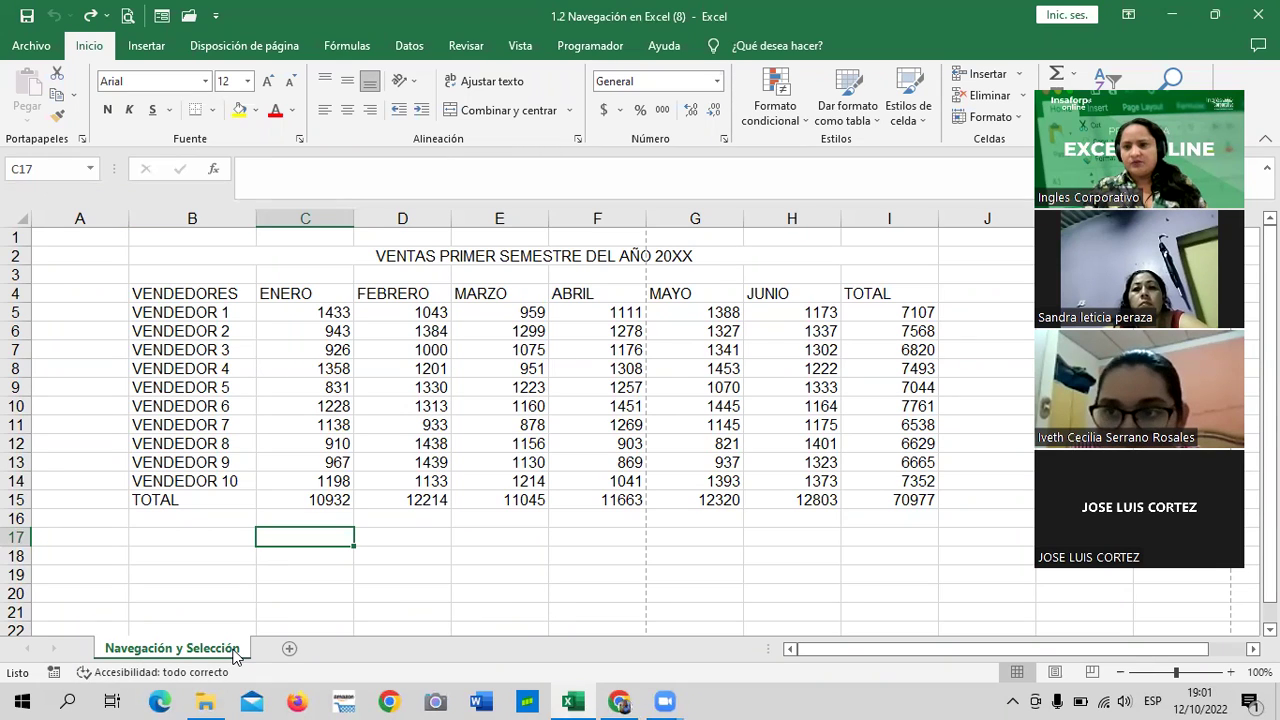
click(479, 567)
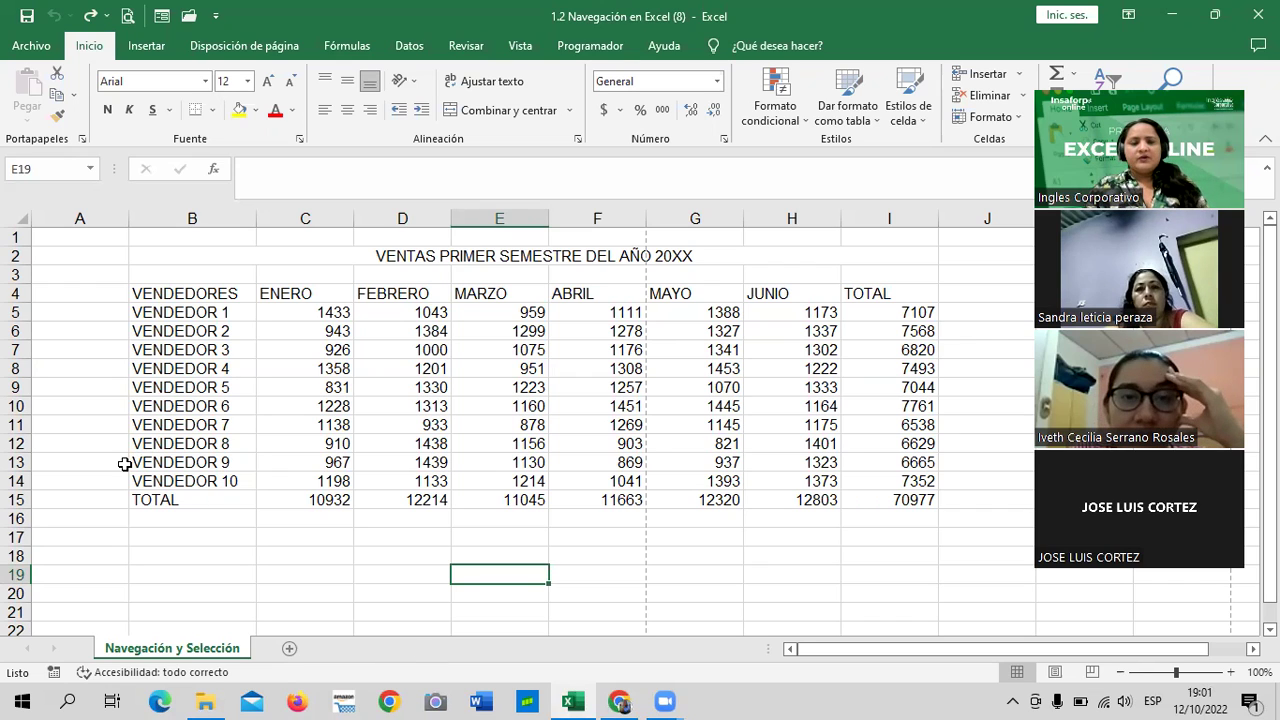
click(274, 536)
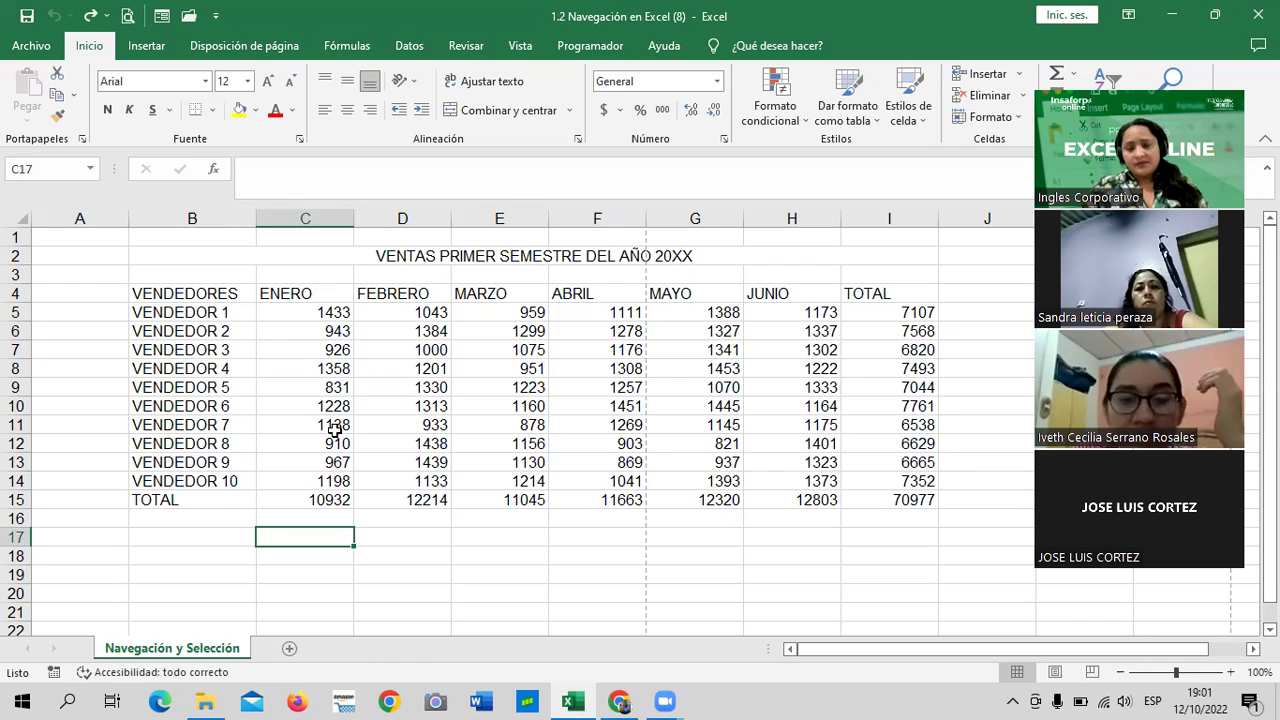
click(563, 554)
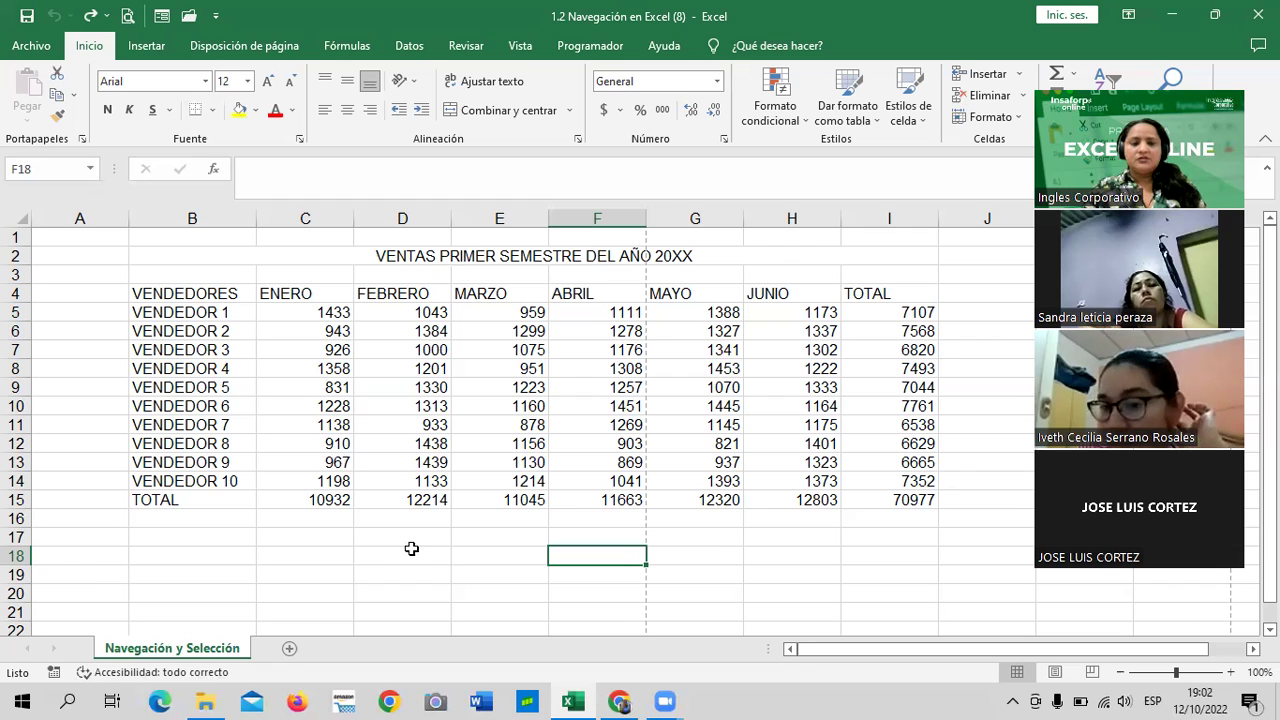
click(376, 523)
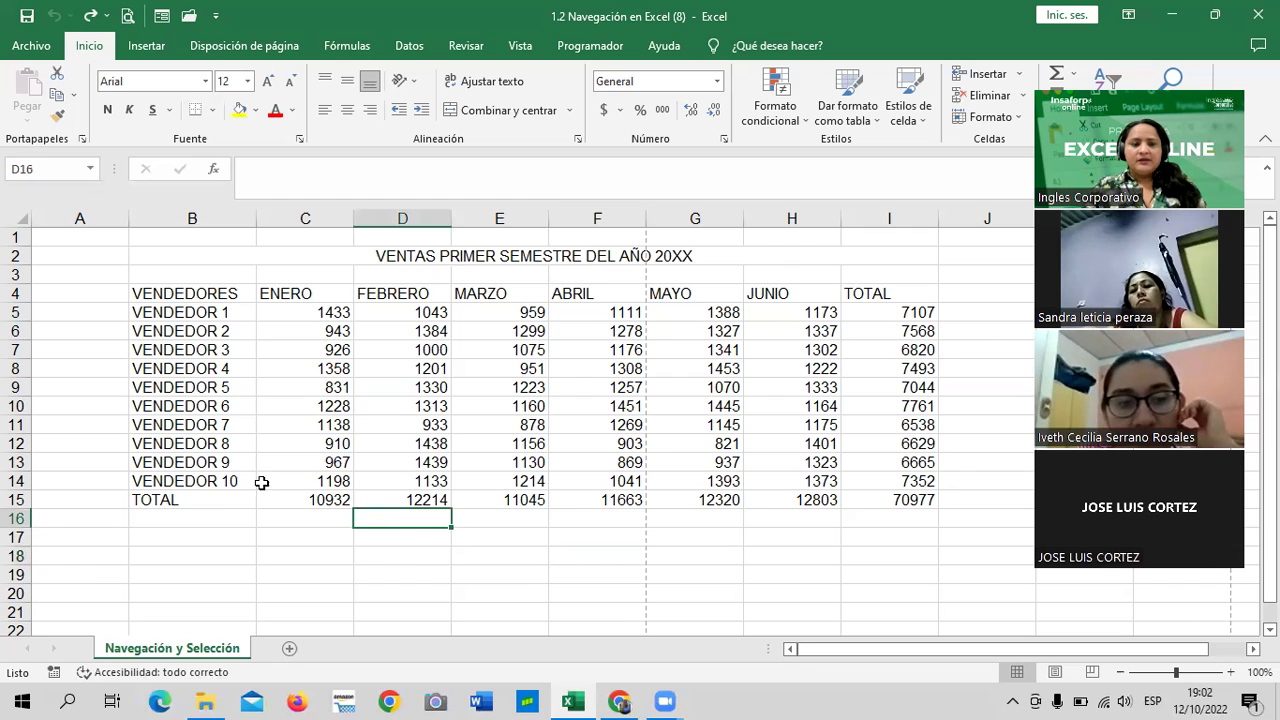
click(205, 501)
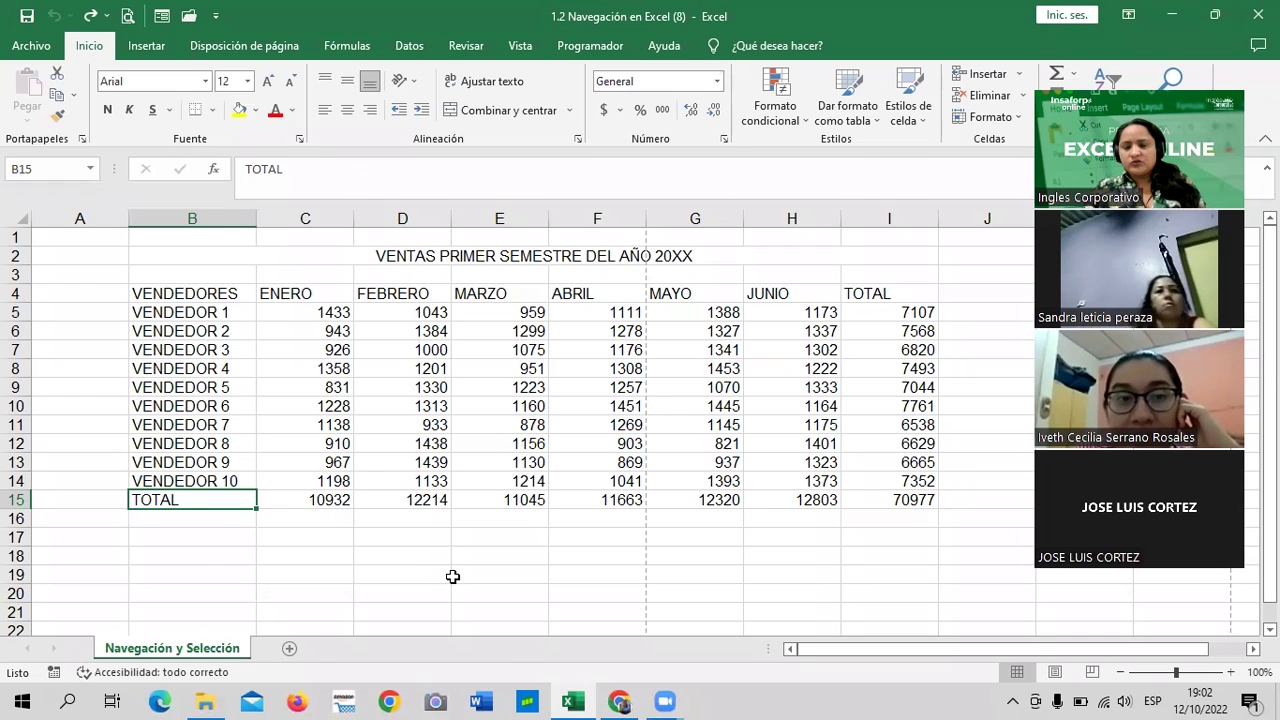
click(479, 554)
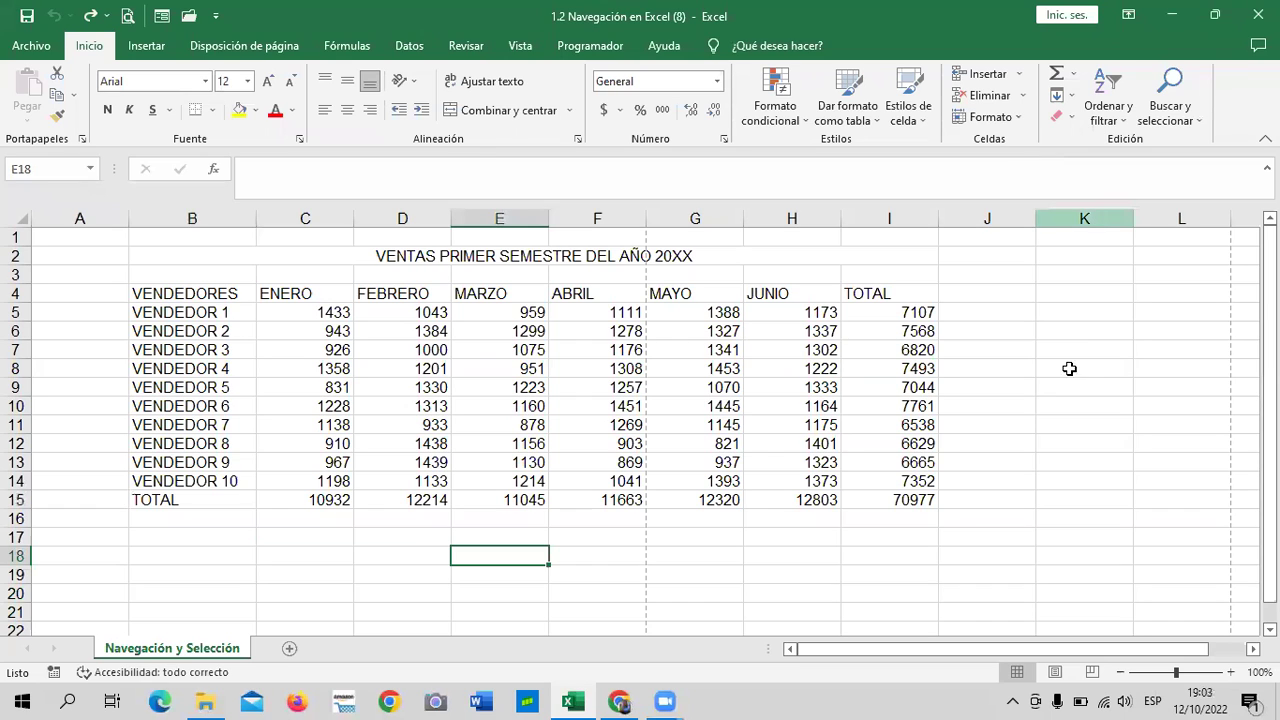
click(1092, 330)
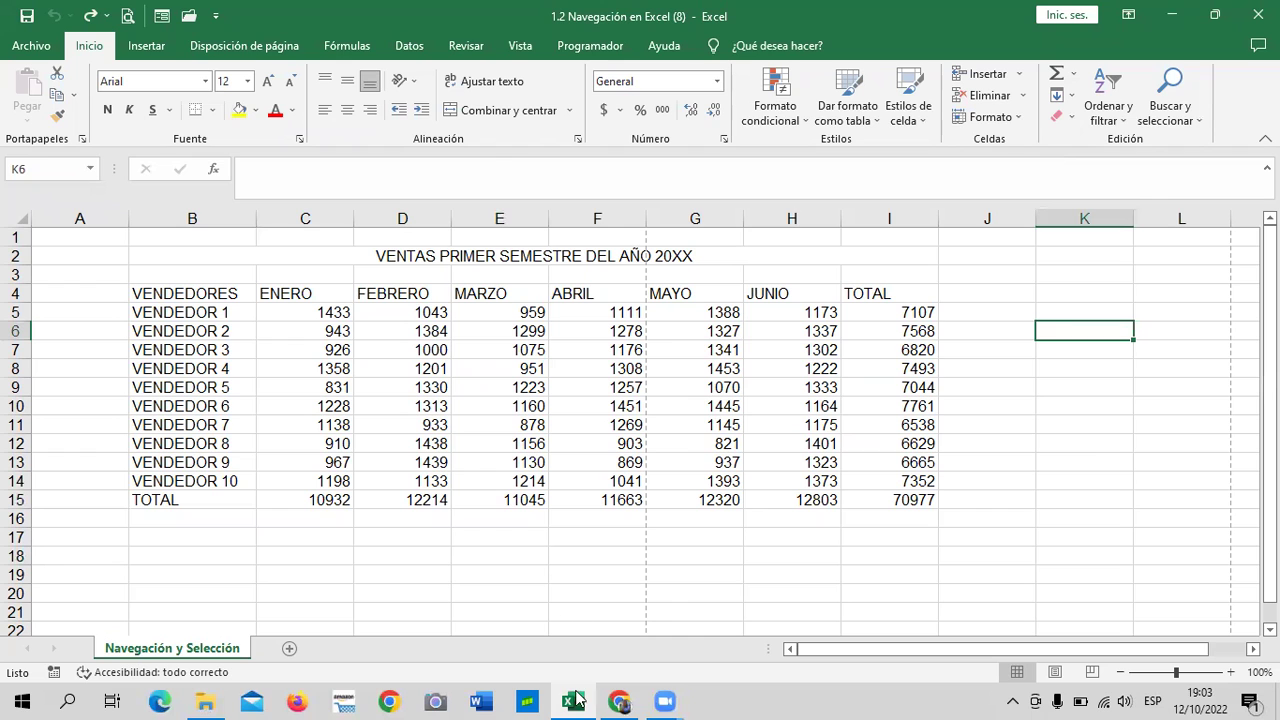
Step: Return to the lesson 1.3 page and scroll down through its cell-navigation slides
key(alt+Tab)
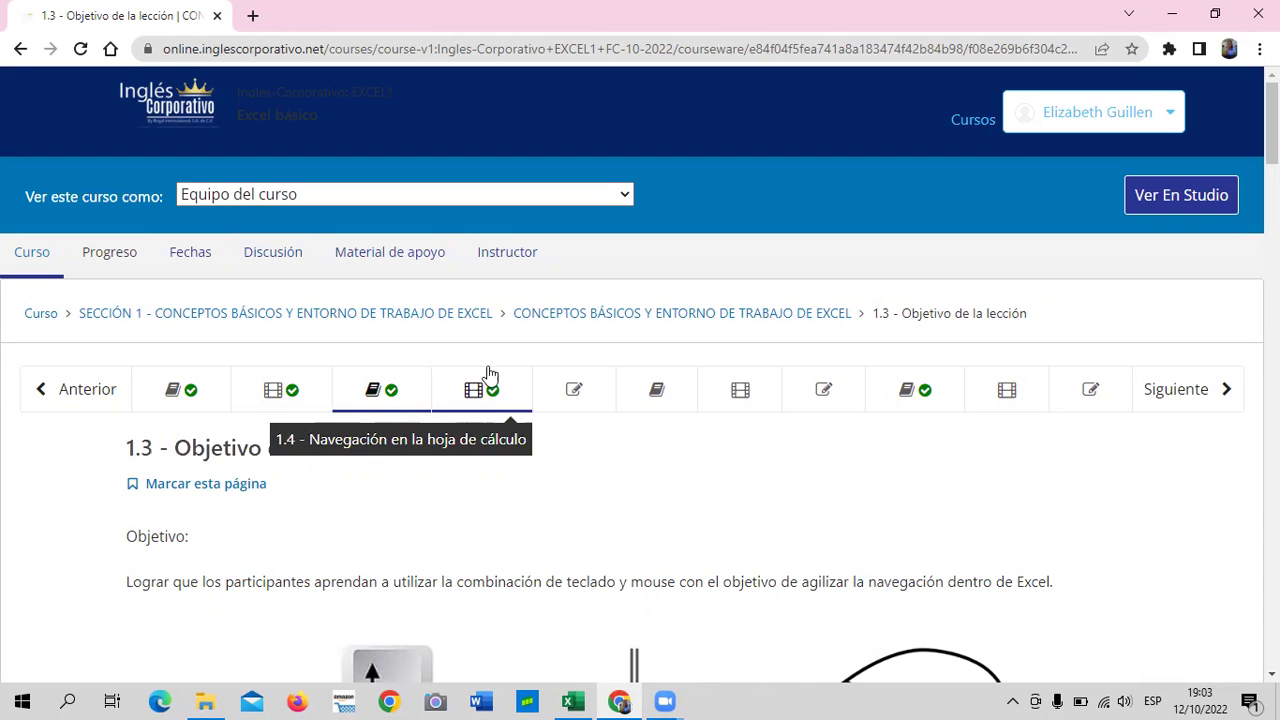
scroll(551, 328, down, 5)
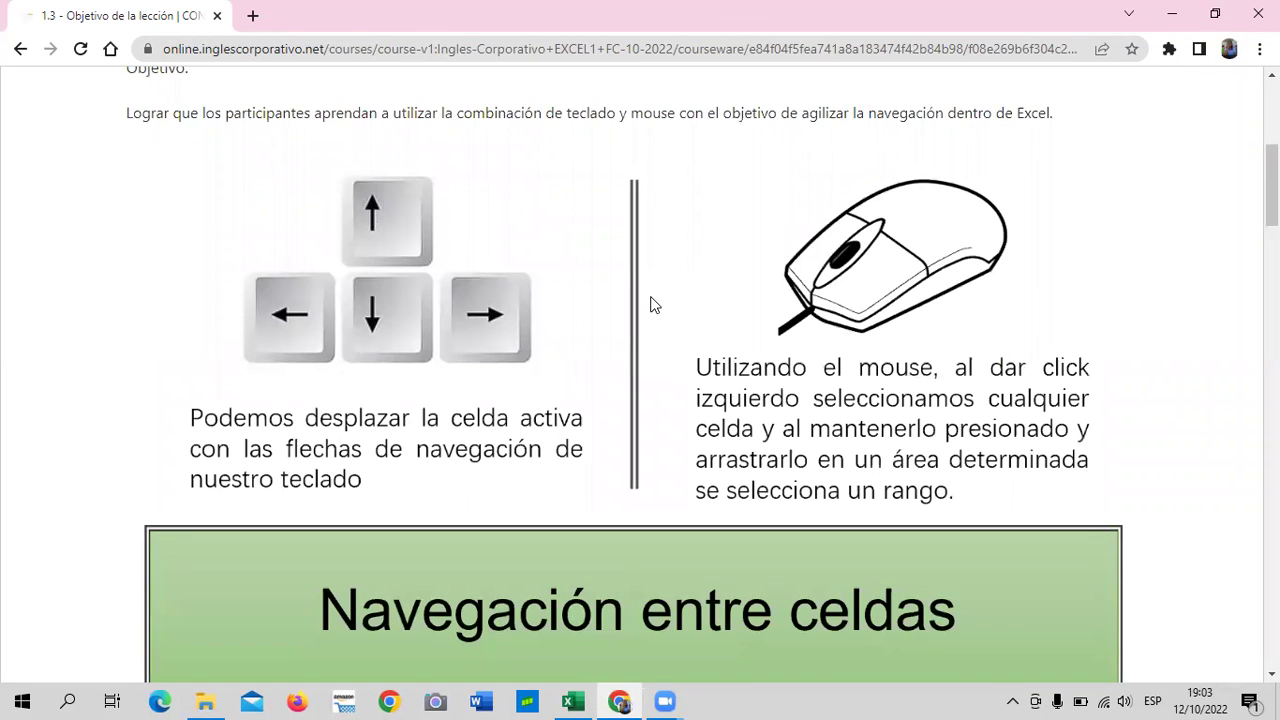
scroll(650, 305, down, 2)
scroll(650, 305, down, 2)
scroll(650, 305, down, 2)
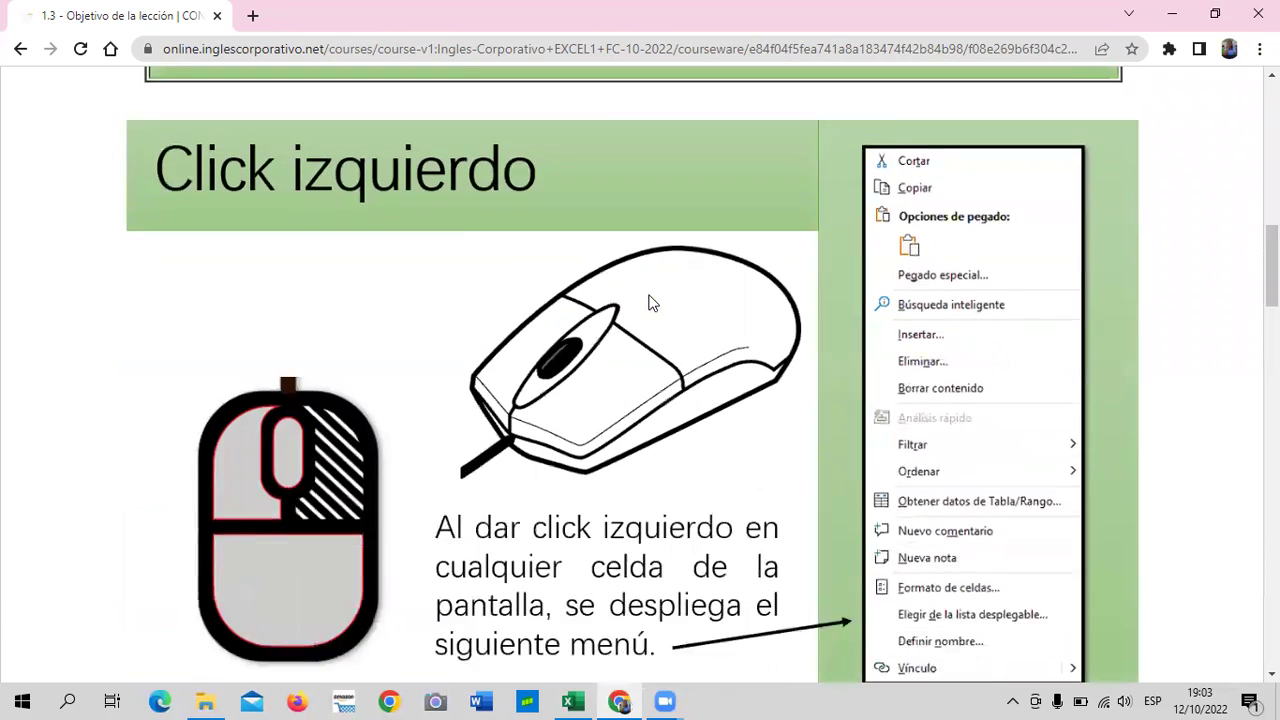
scroll(650, 303, down, 3)
scroll(650, 303, down, 5)
scroll(650, 303, down, 3)
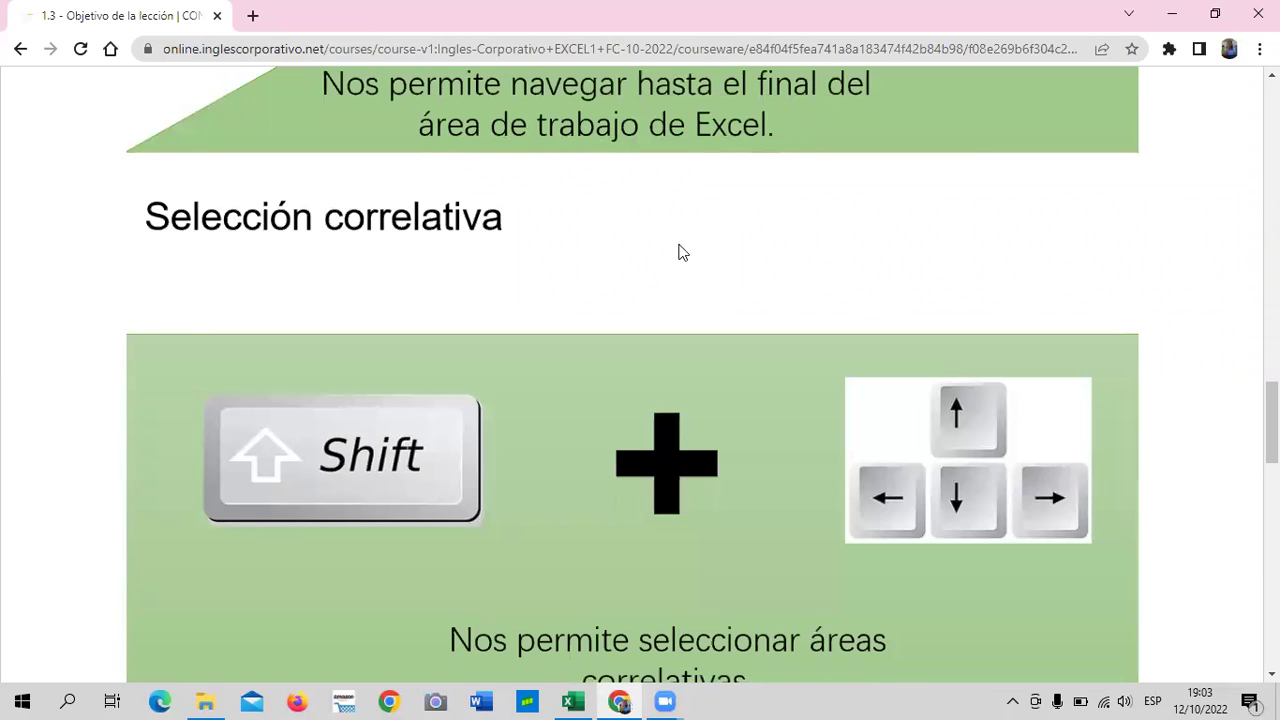
Step: Scroll back up to the lesson's 'Objetivo de la lección' start
scroll(549, 354, up, 4)
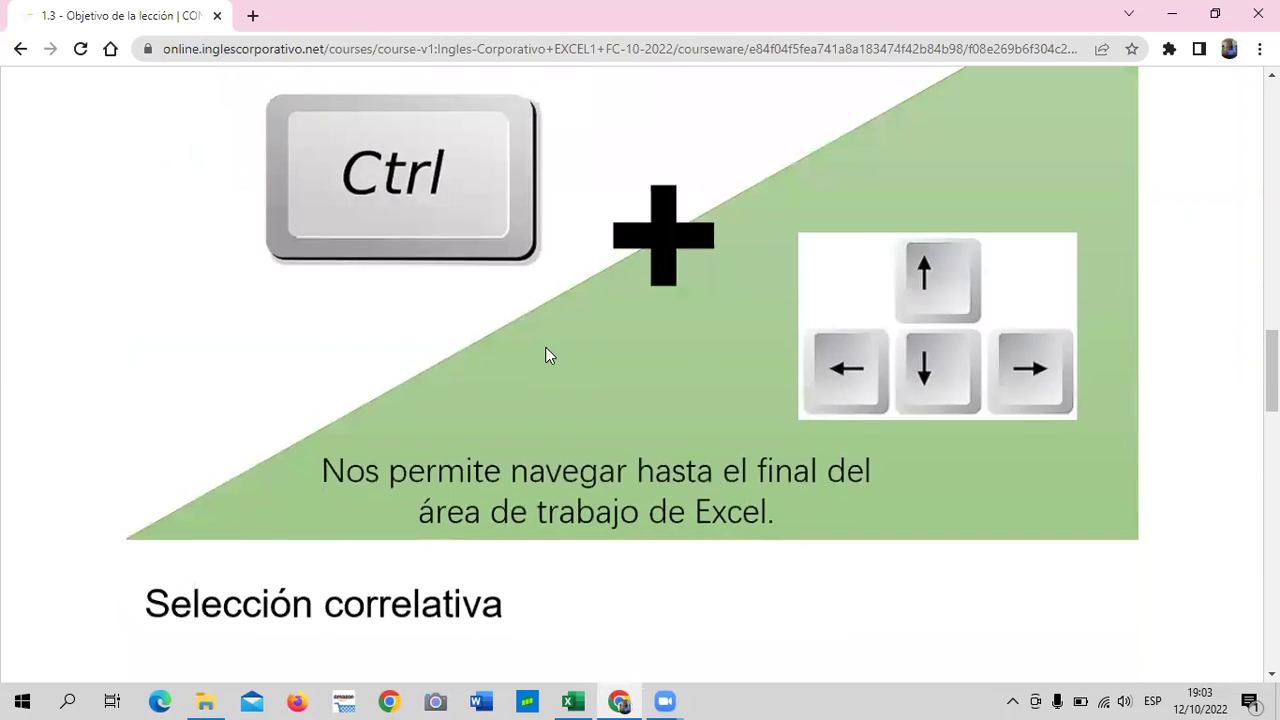
scroll(546, 354, up, 8)
scroll(546, 345, up, 6)
scroll(546, 346, up, 7)
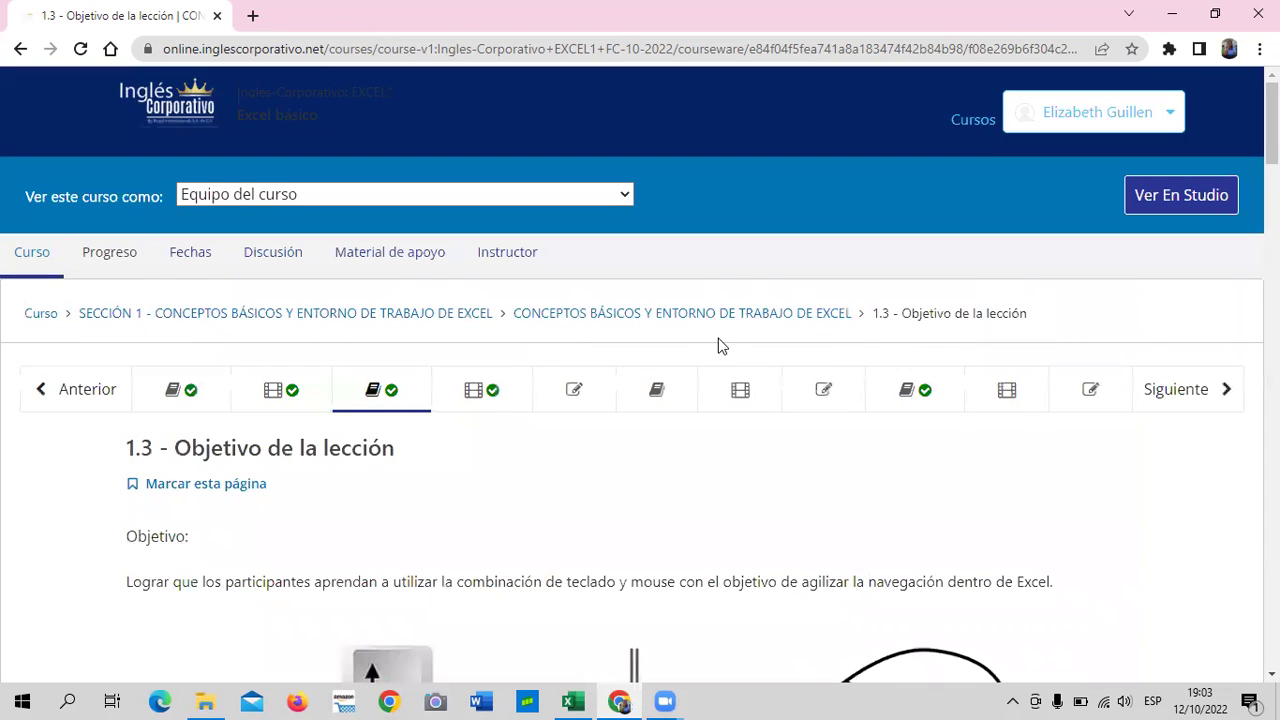
Step: Scroll past the arrow-keys slide down to the 'Click izquierdo' slide
scroll(437, 457, down, 2)
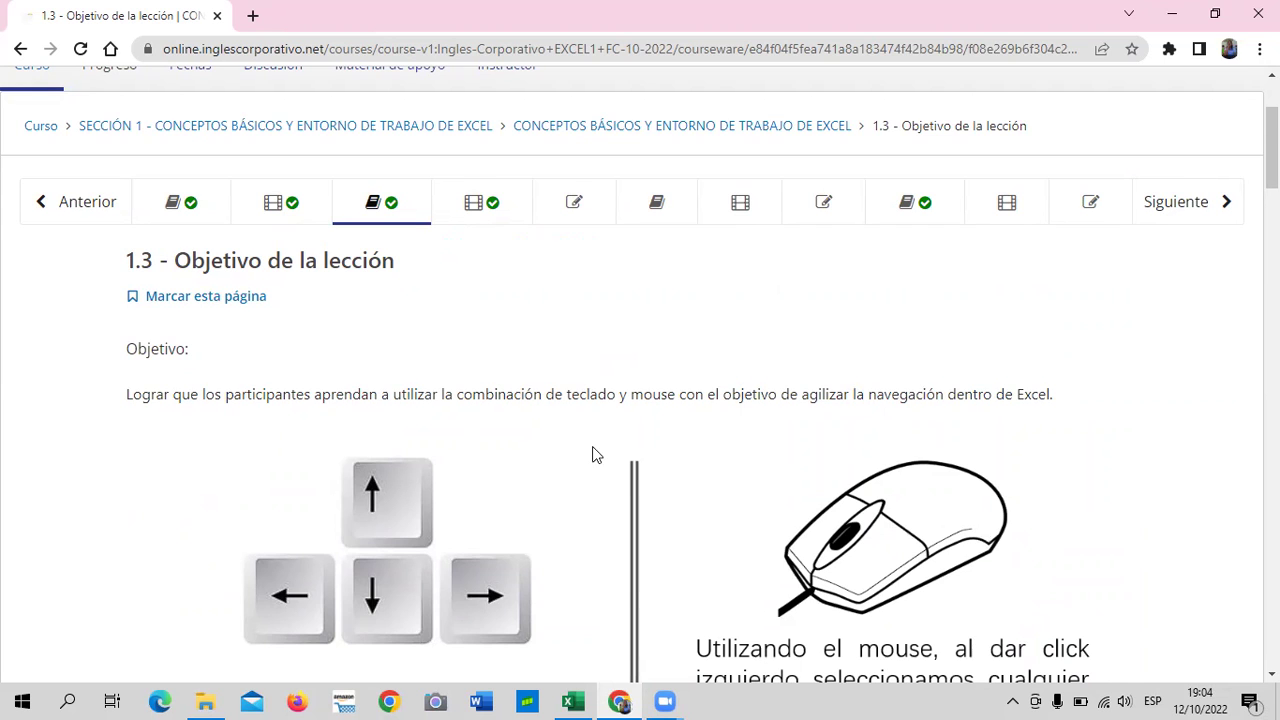
scroll(314, 286, down, 2)
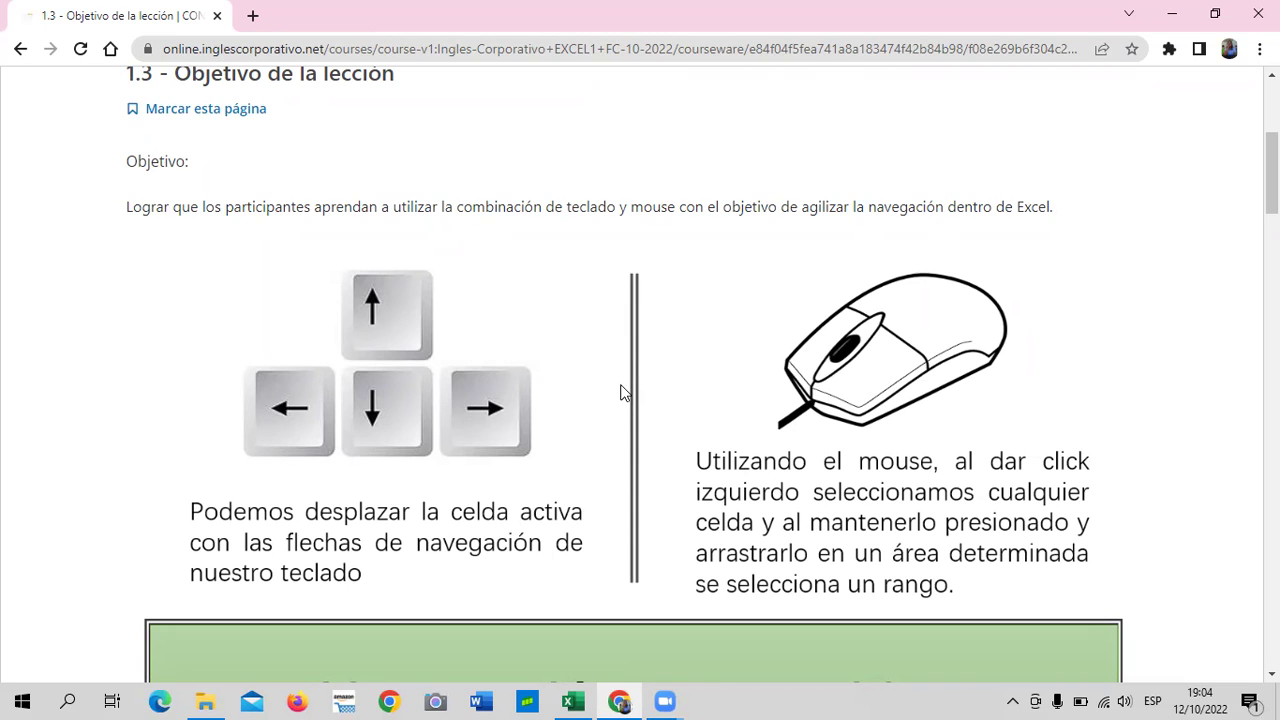
scroll(423, 386, down, 1)
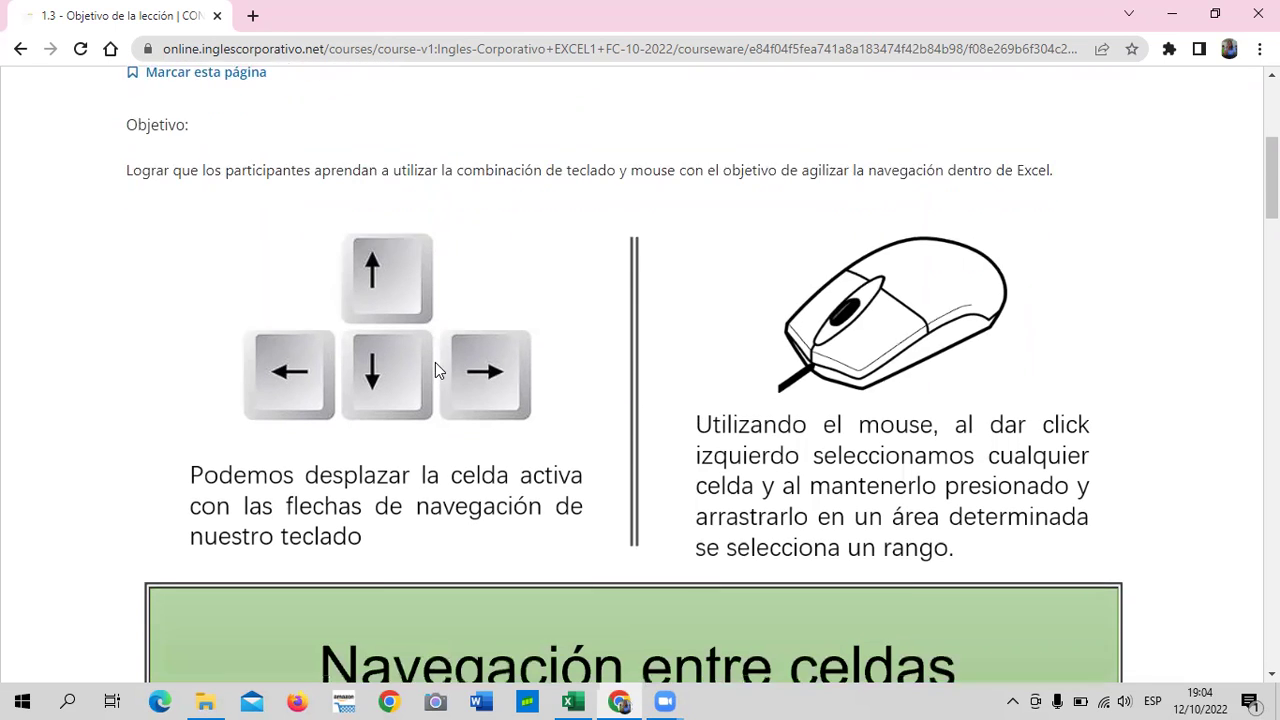
scroll(435, 366, down, 3)
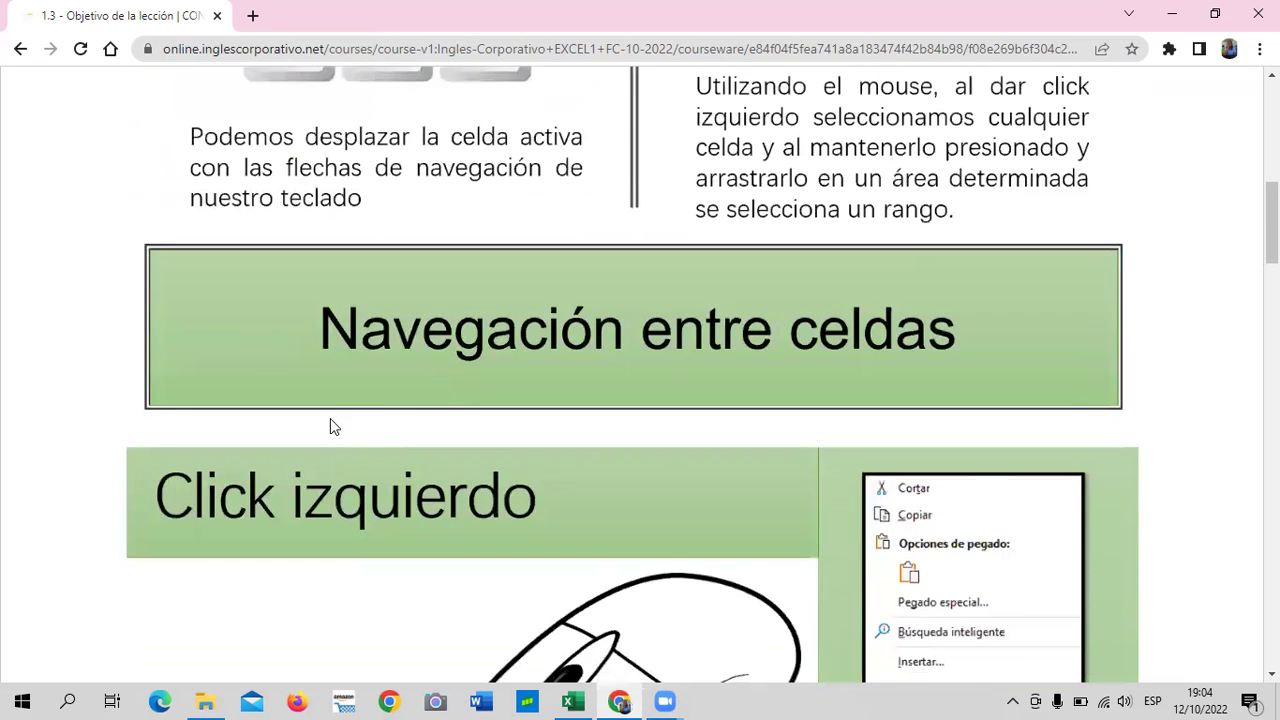
scroll(690, 430, down, 1)
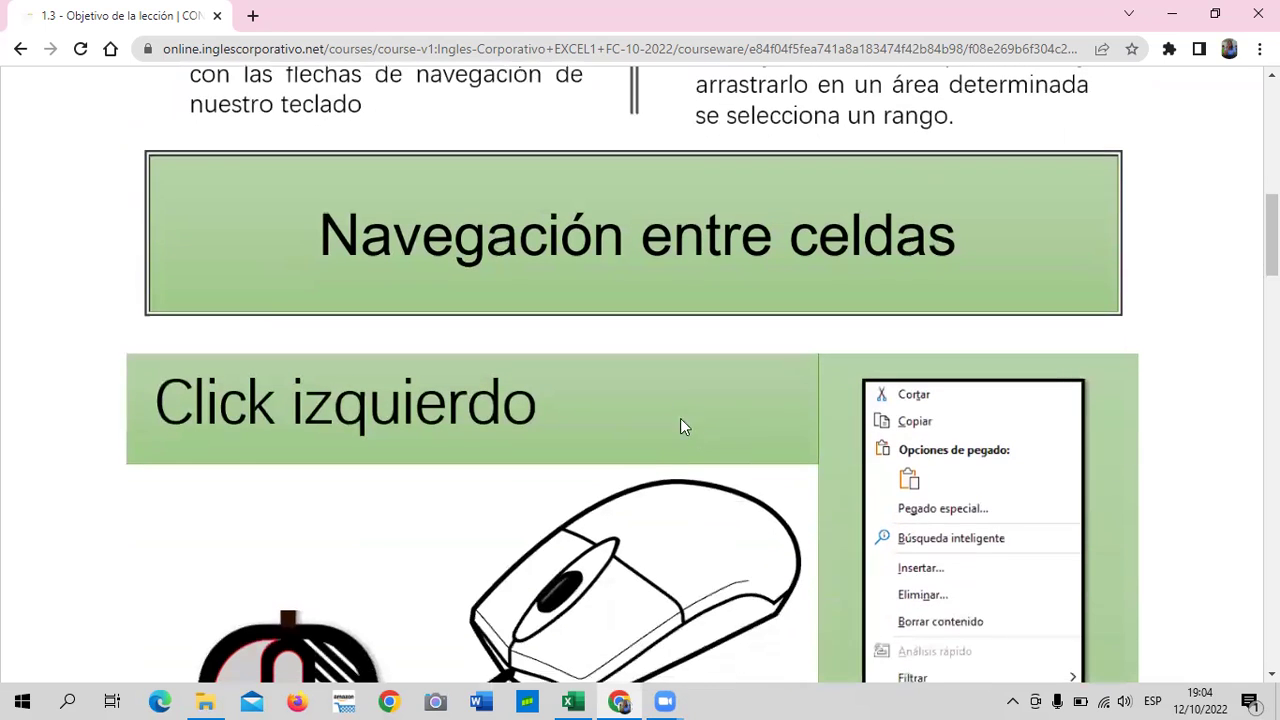
scroll(329, 549, down, 2)
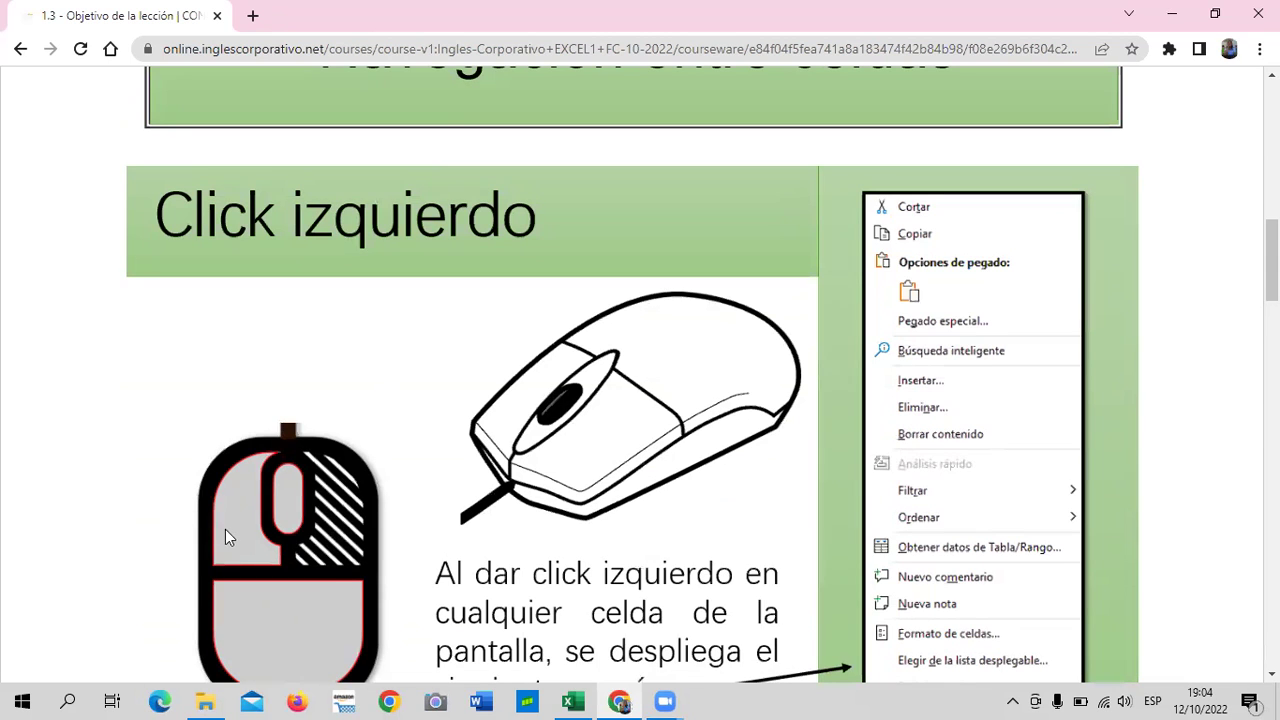
Step: Read down to the 'Otro tipo de navegación entre celdas' Ctrl+arrows slide, then return to the Excel workbook
scroll(386, 521, down, 1)
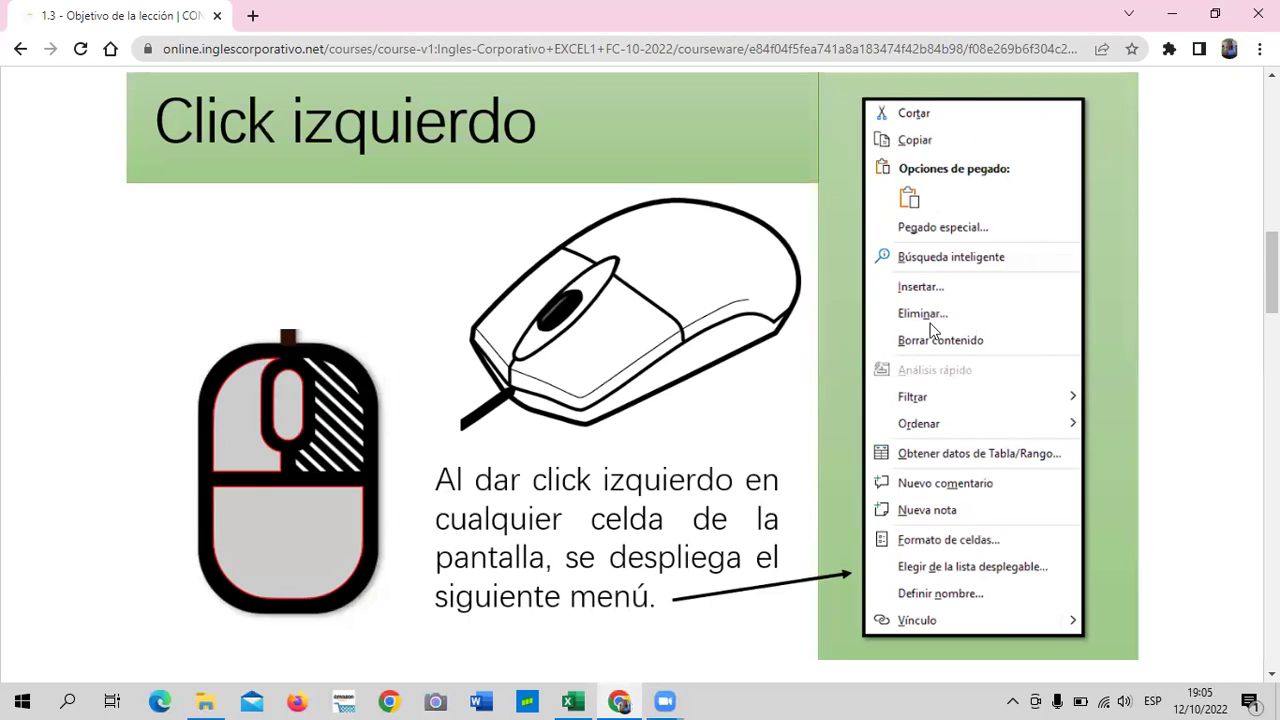
scroll(561, 422, down, 2)
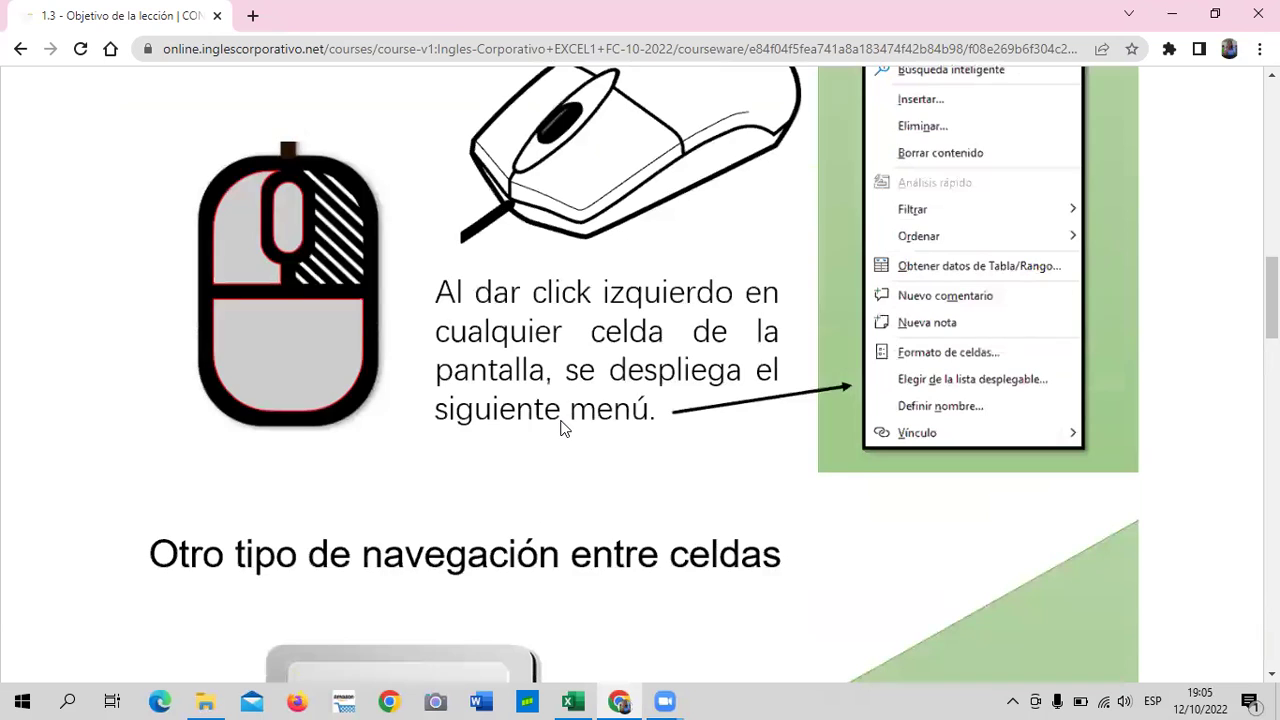
scroll(561, 424, down, 2)
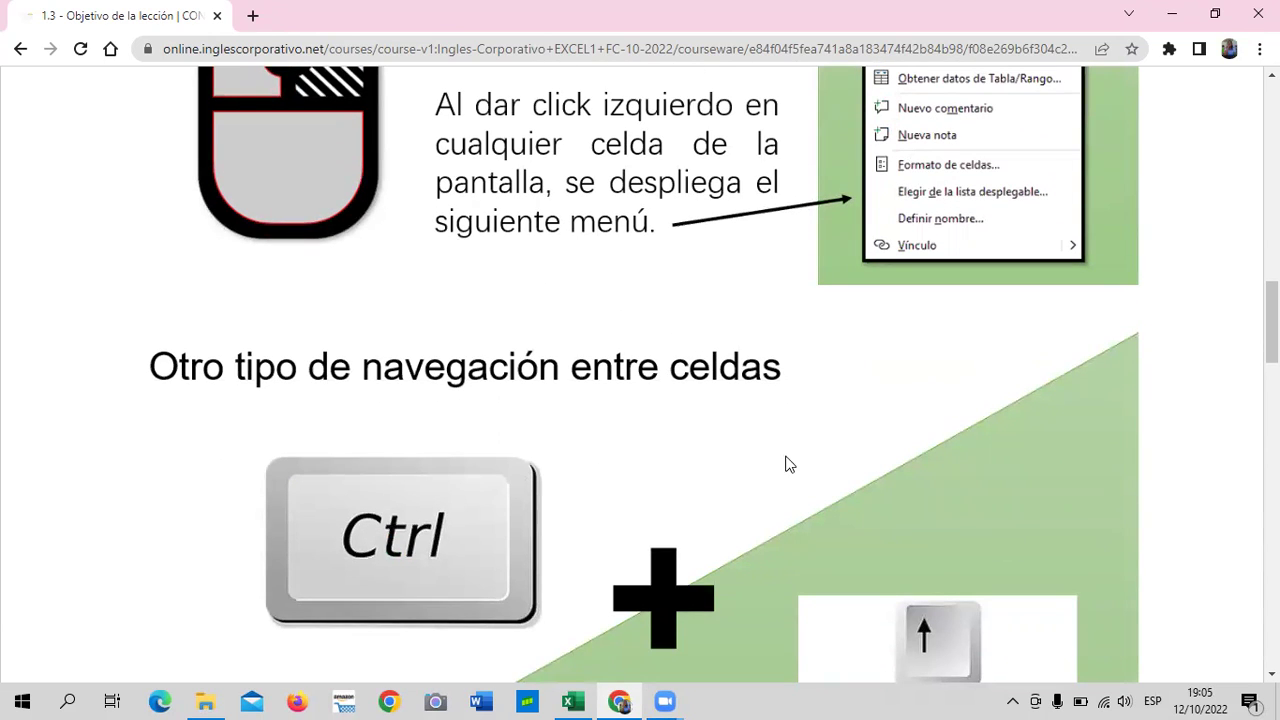
scroll(787, 460, down, 3)
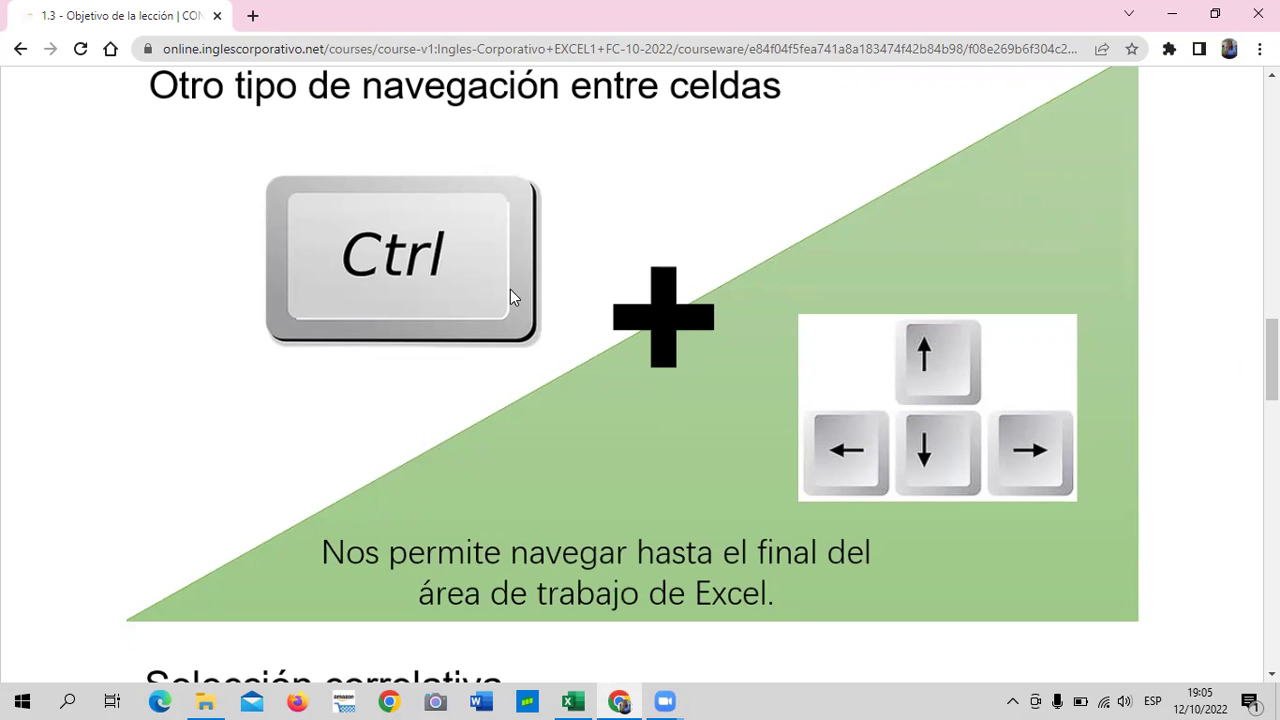
click(573, 701)
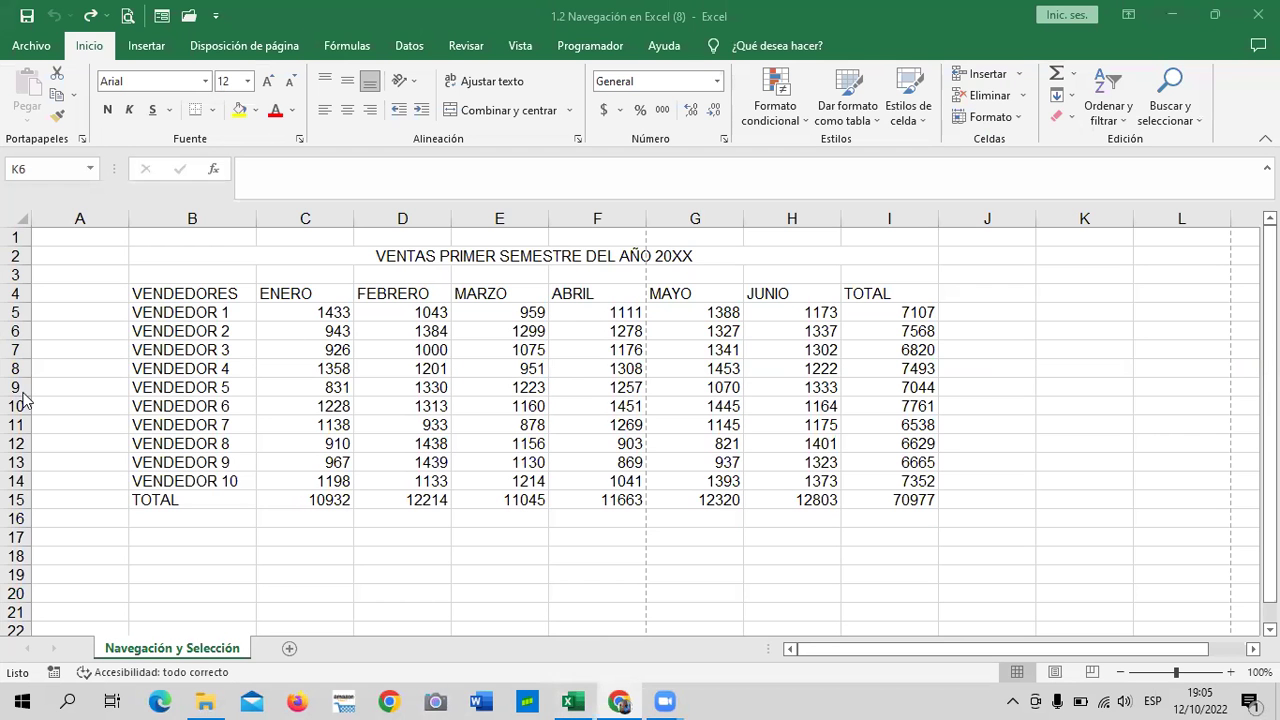
Step: Select A1 and jump with Ctrl+Down to the sheet's last row
click(74, 236)
click(280, 293)
click(99, 234)
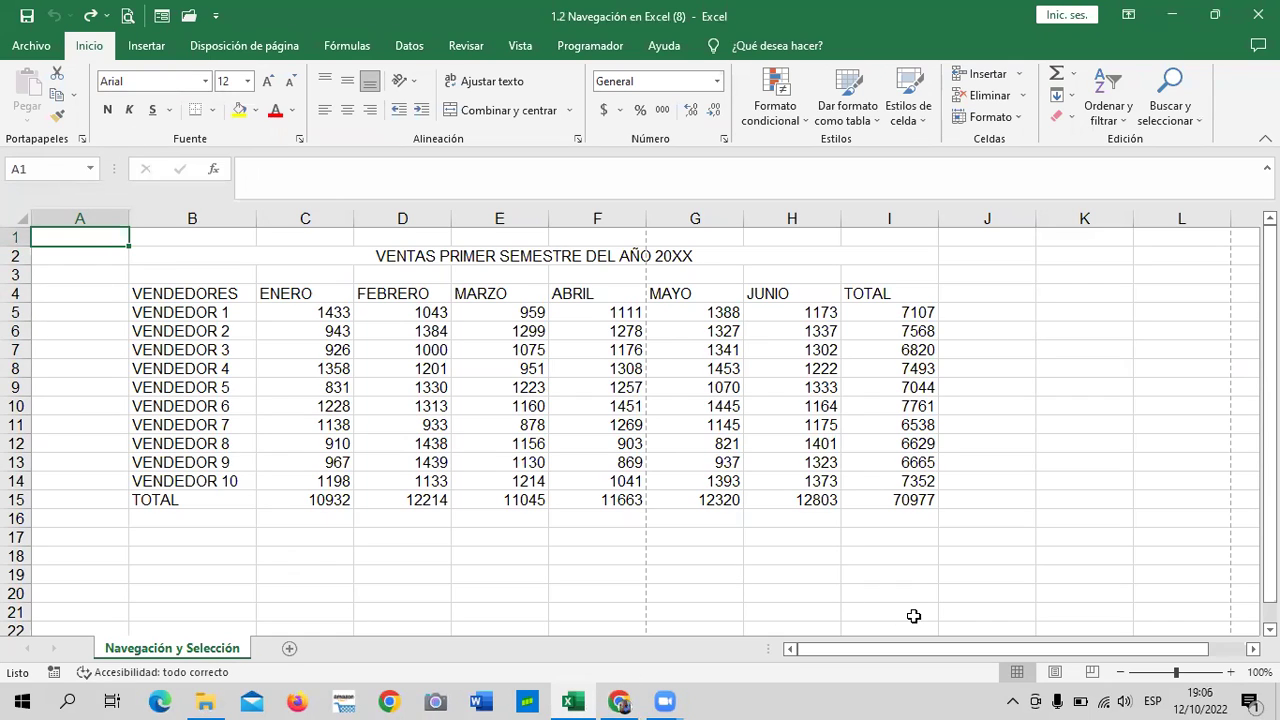
key(ctrl+Down)
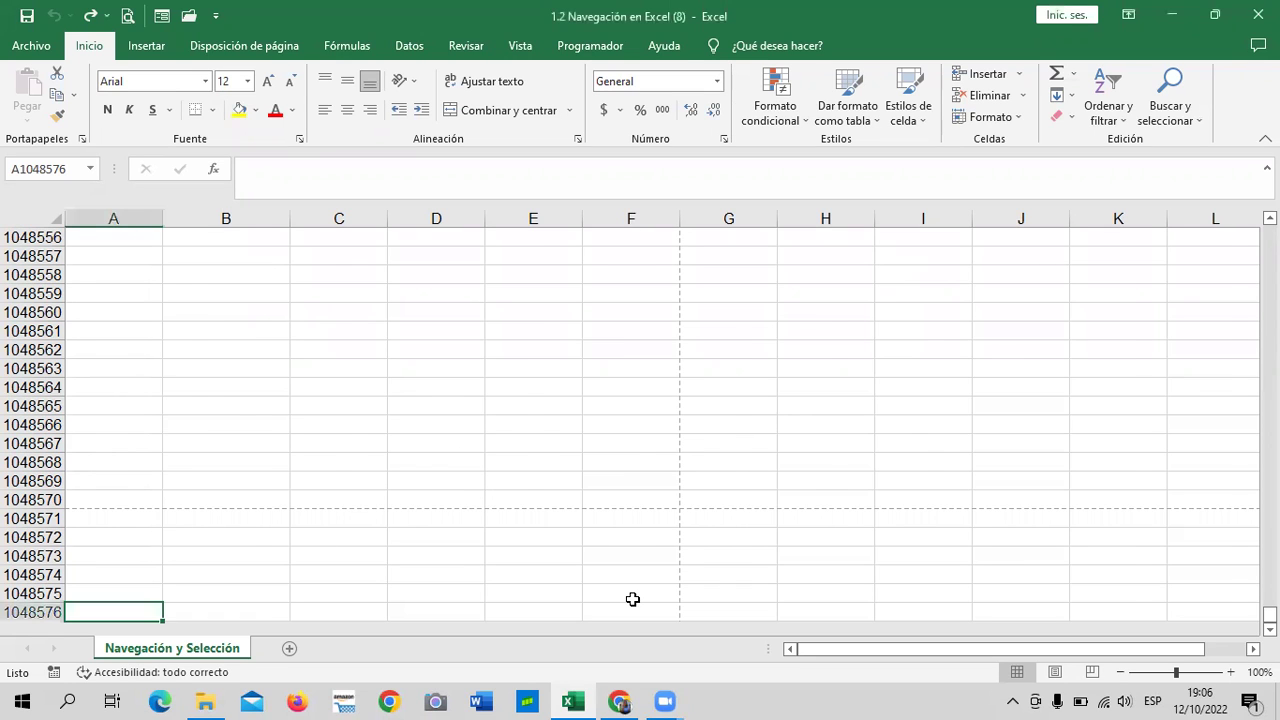
Step: Come back up with Ctrl+Up and reselect A1 at the top of the sales table
key(ctrl+Up)
click(476, 576)
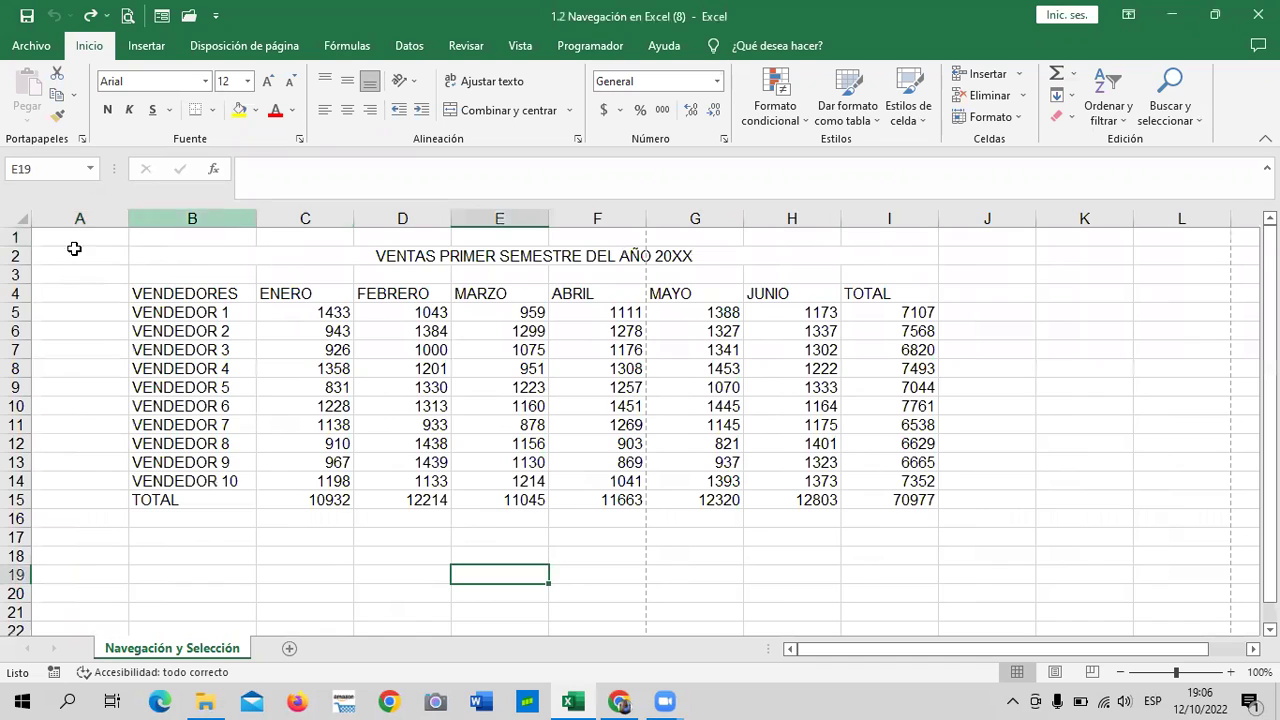
click(70, 236)
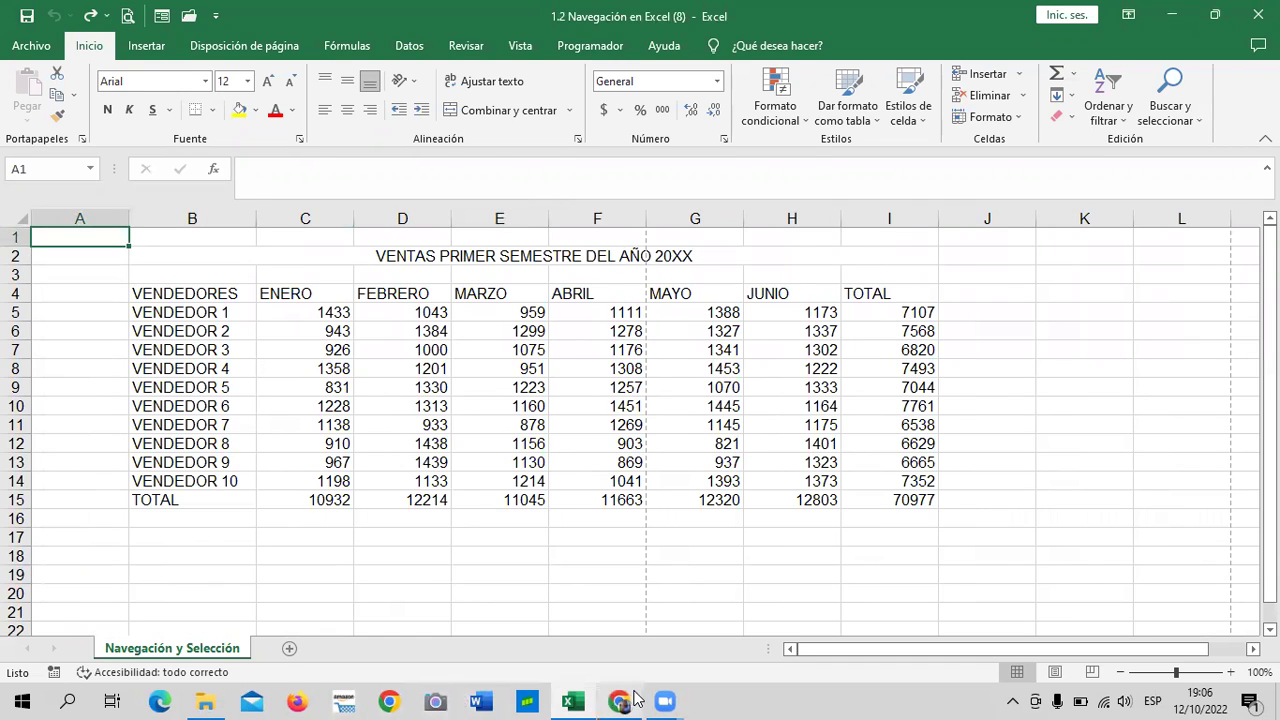
click(634, 693)
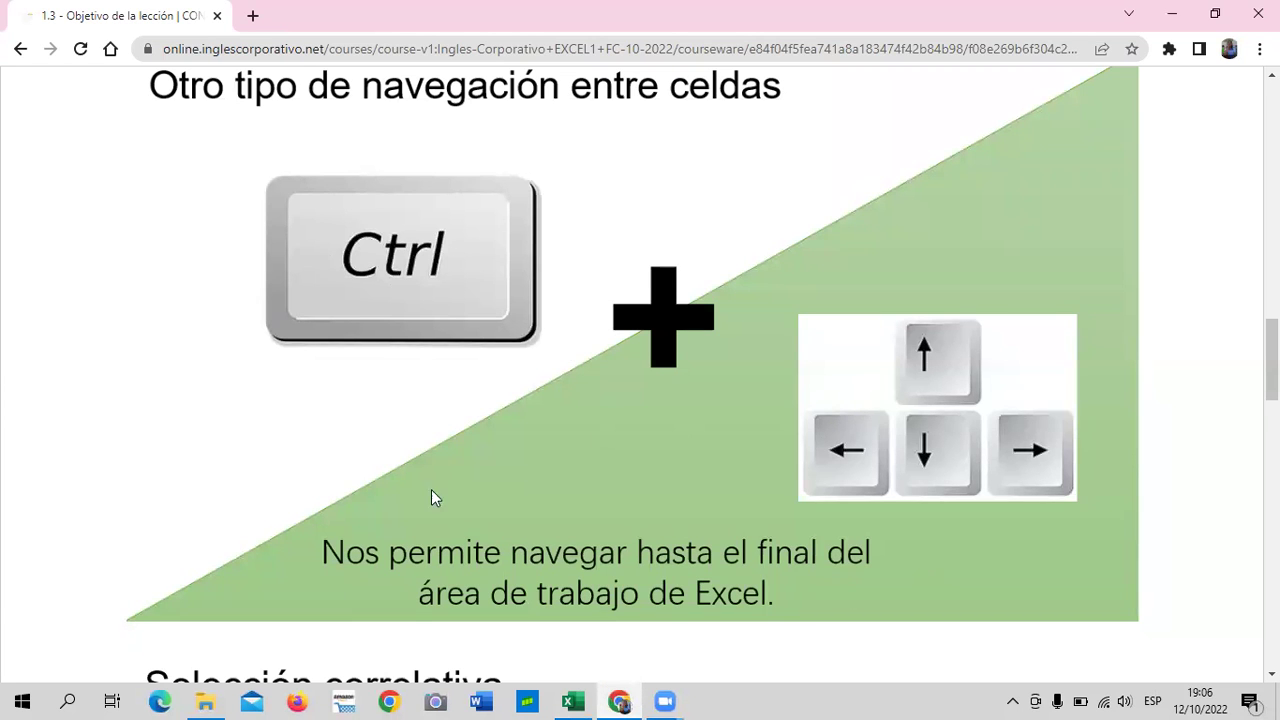
click(572, 701)
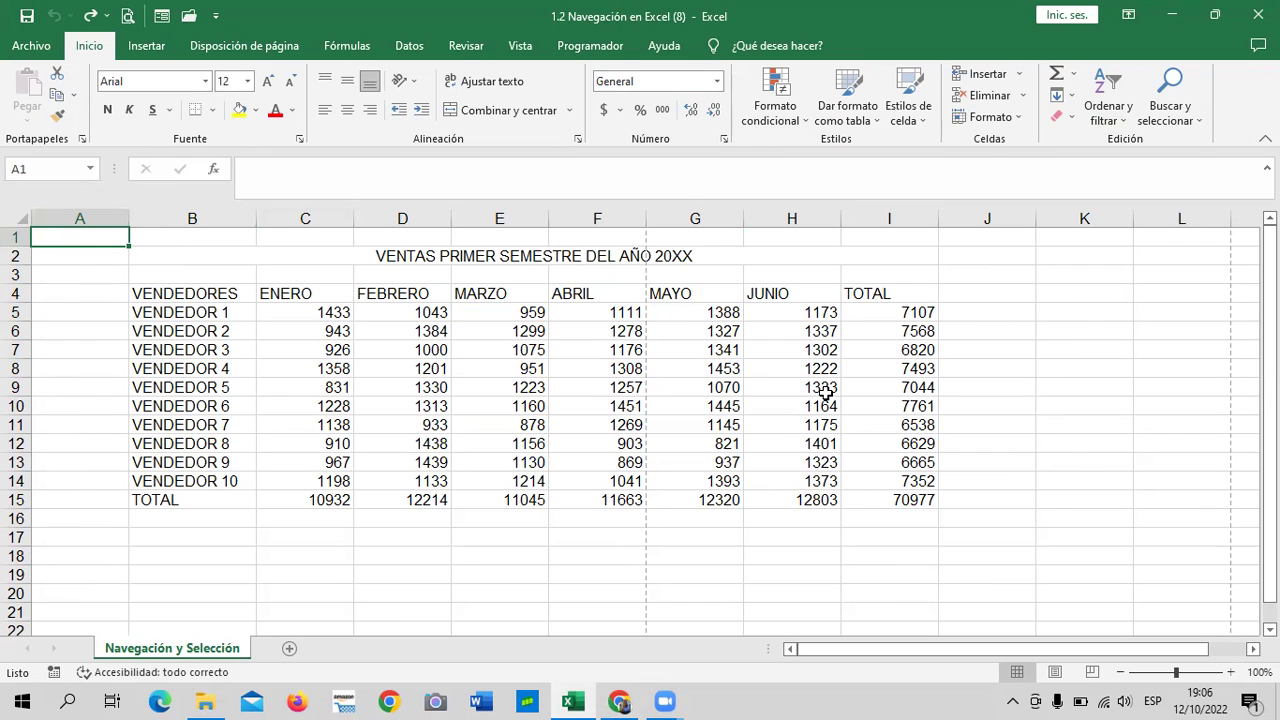
Step: Jump with Ctrl+Down to row 1048576 and scroll around the empty bottom rows
key(ctrl+Down)
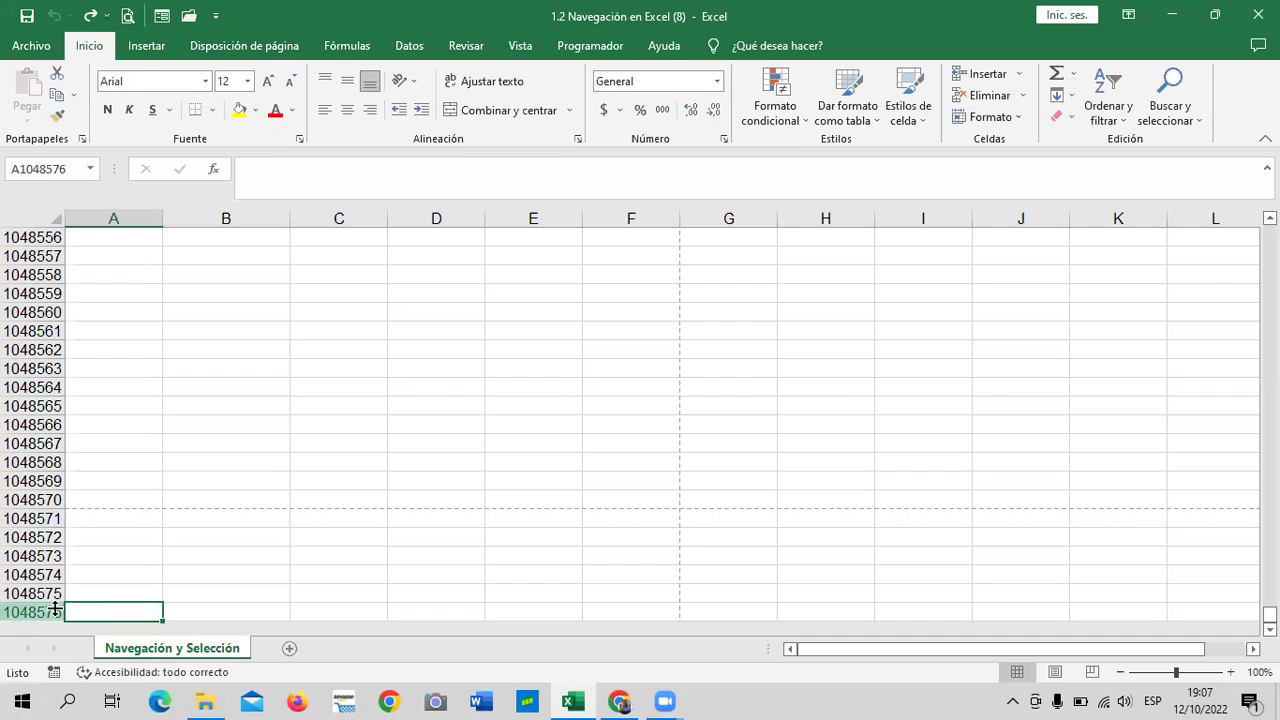
scroll(176, 612, down, 2)
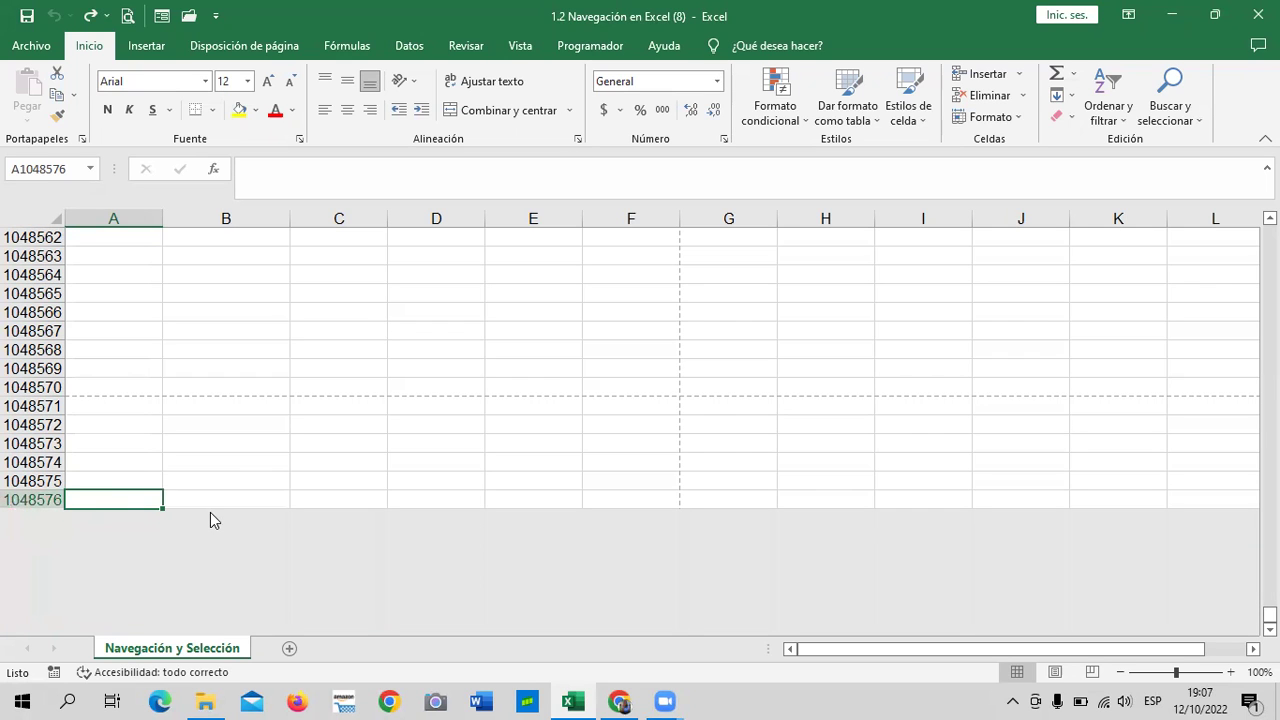
scroll(210, 512, up, 1)
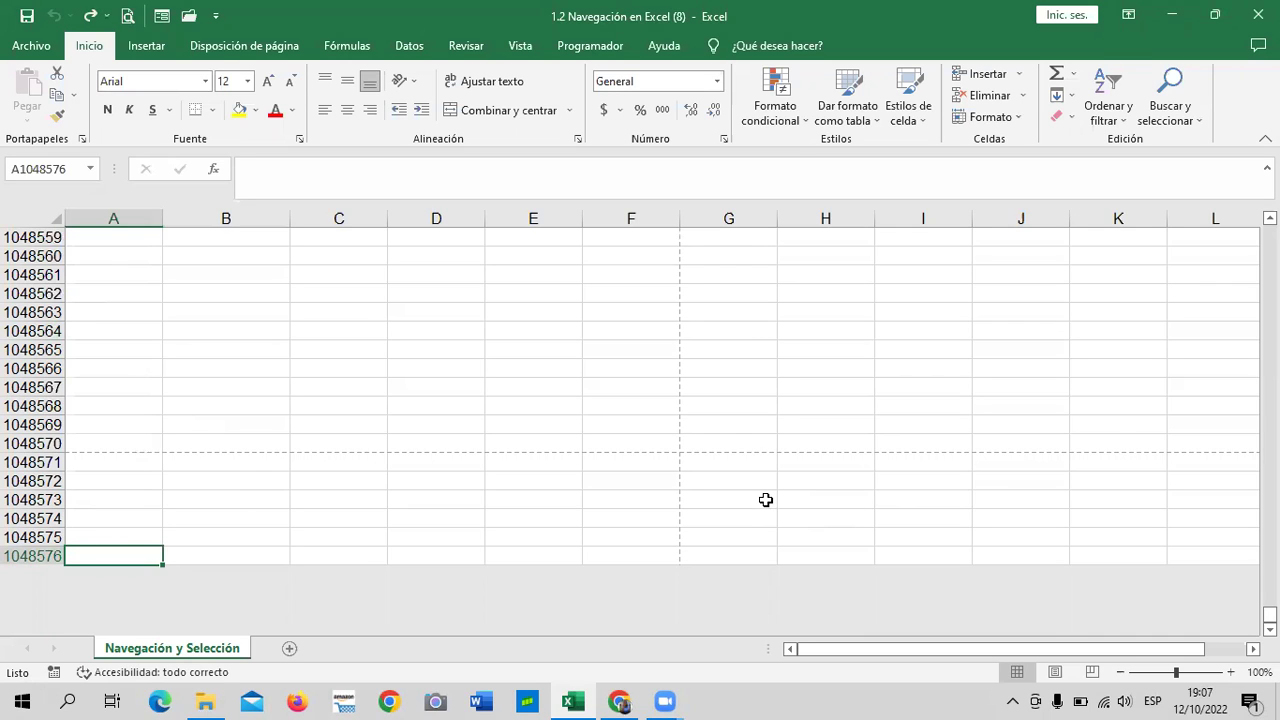
Step: From A1, jump with Ctrl+Right to the last column XFD and save the workbook
key(ctrl+Home)
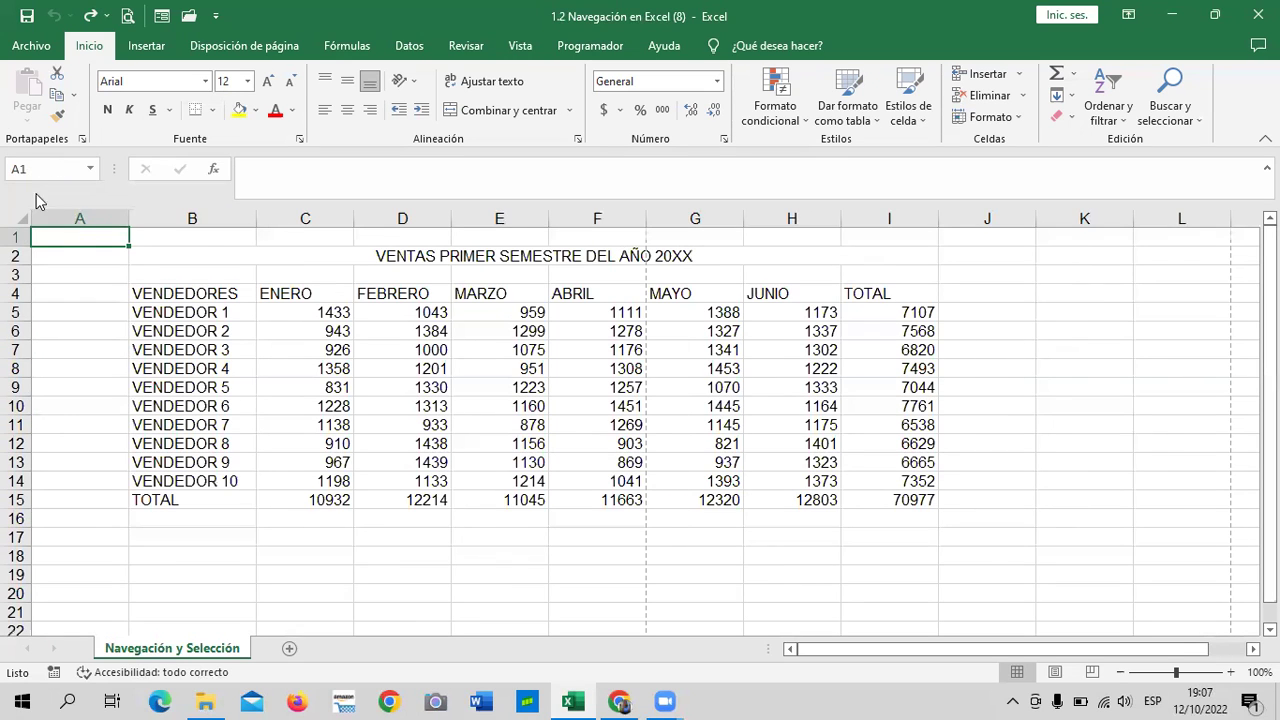
click(90, 316)
key(ctrl+Home)
key(ctrl+Right)
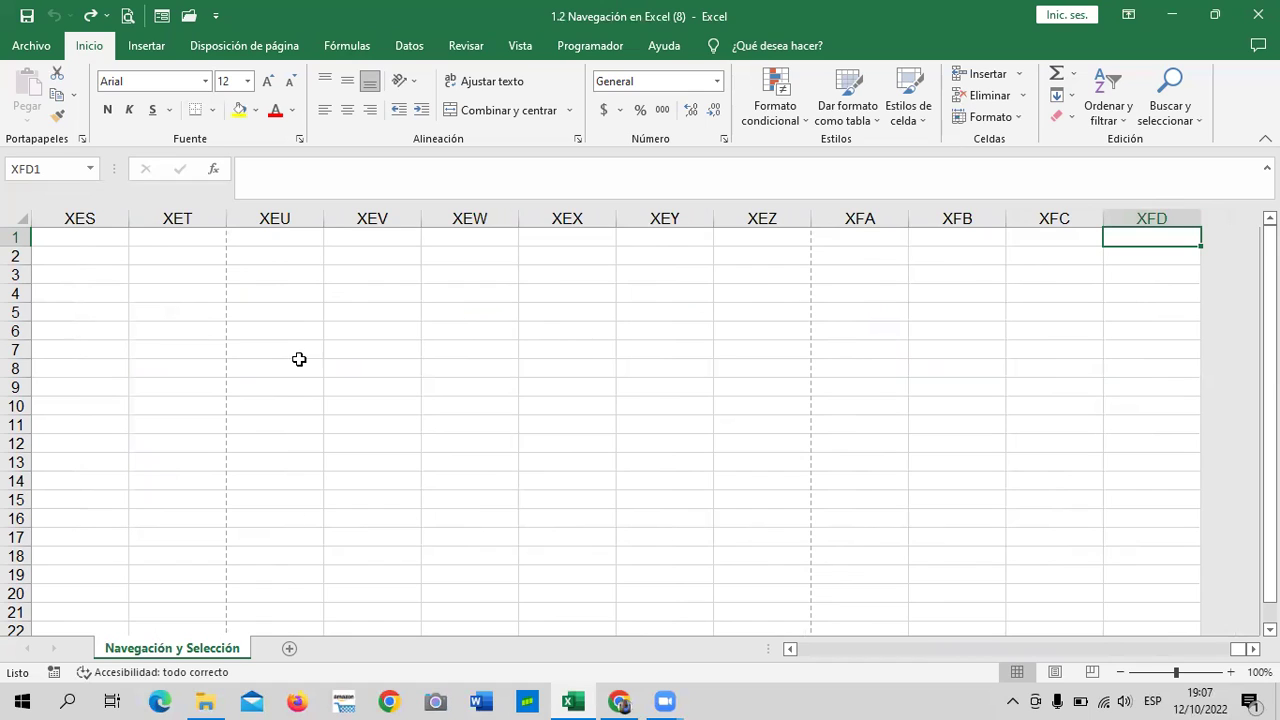
key(ctrl+s)
key(ctrl+s)
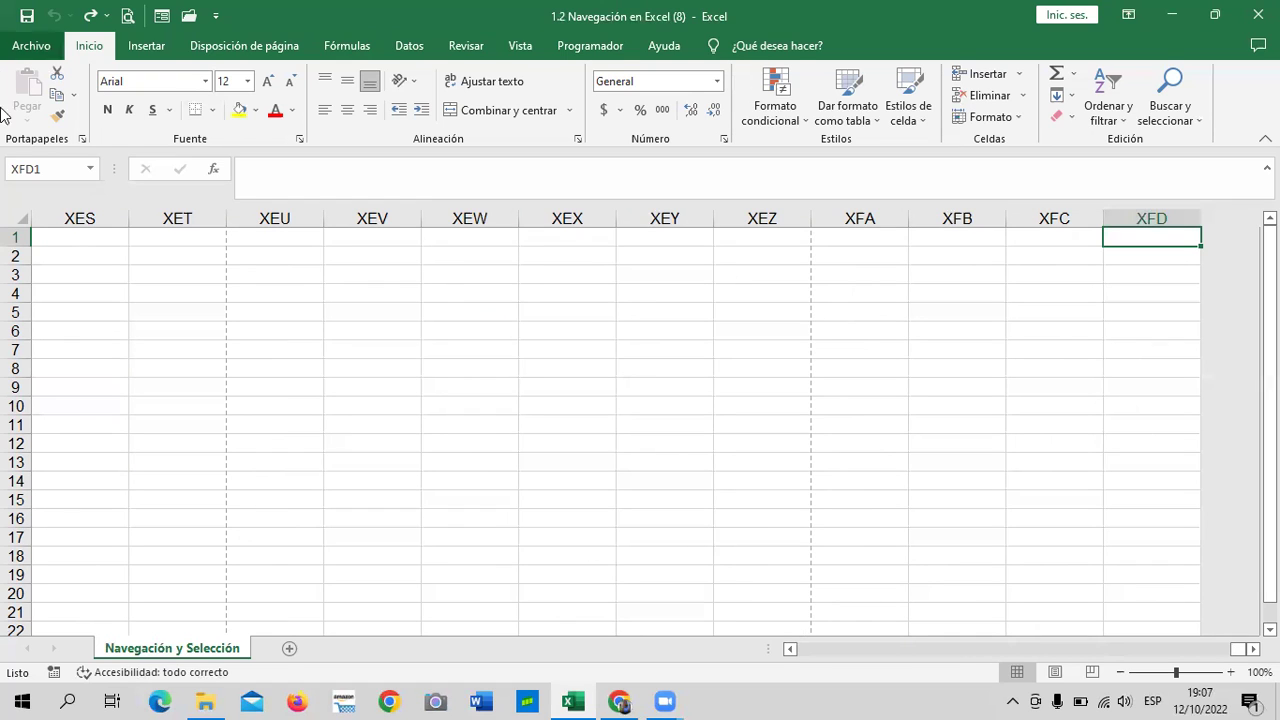
Step: Go back to A1 via the Name Box, then select C17 below the table
click(69, 174)
text(a1)
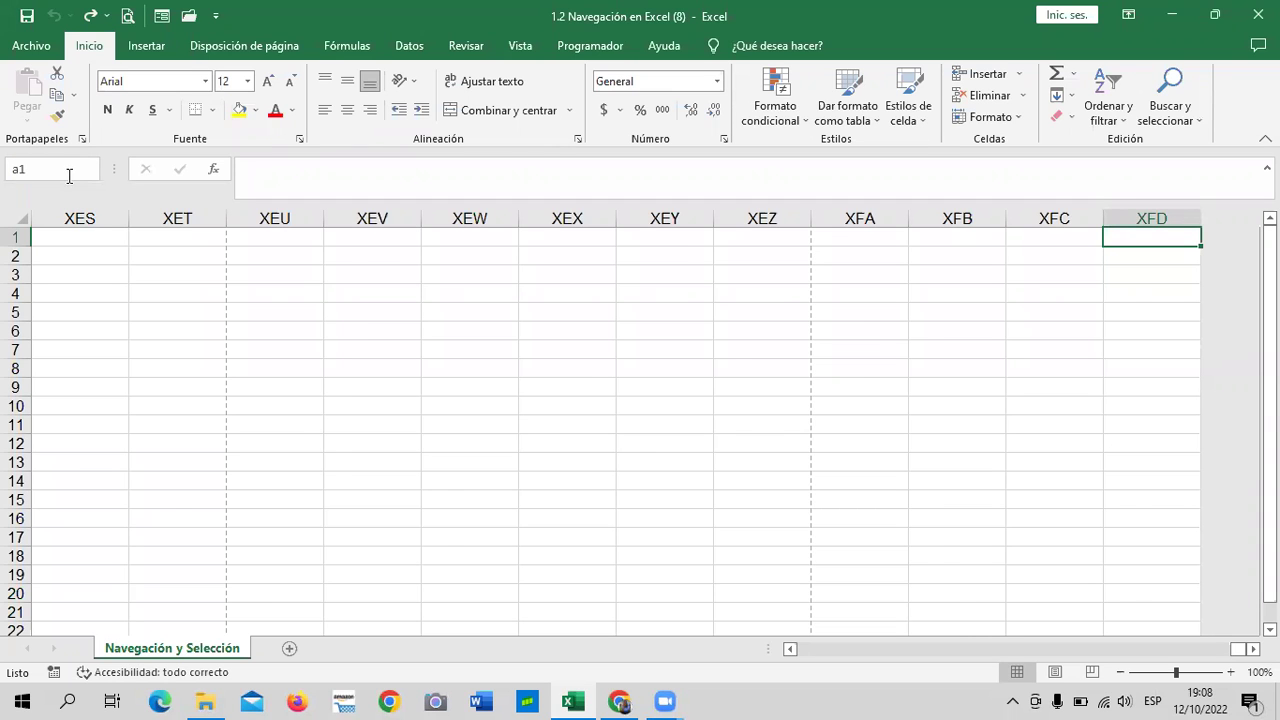
key(Return)
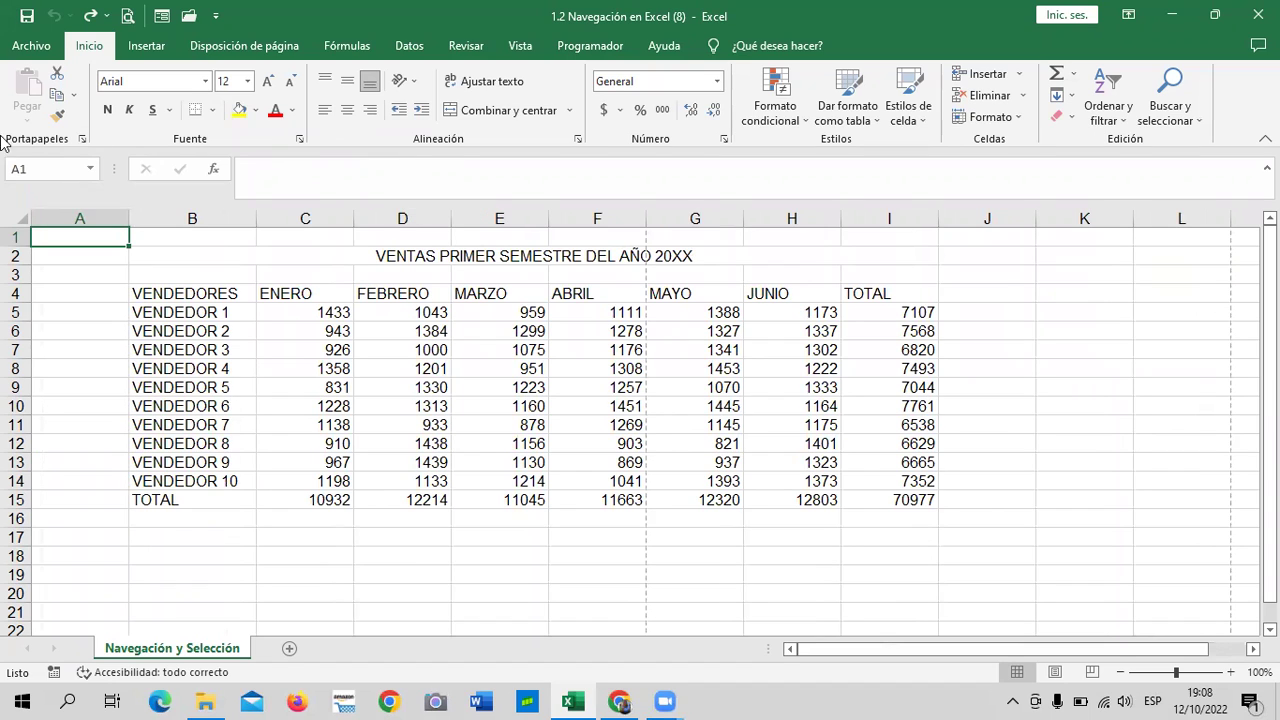
click(83, 169)
click(315, 539)
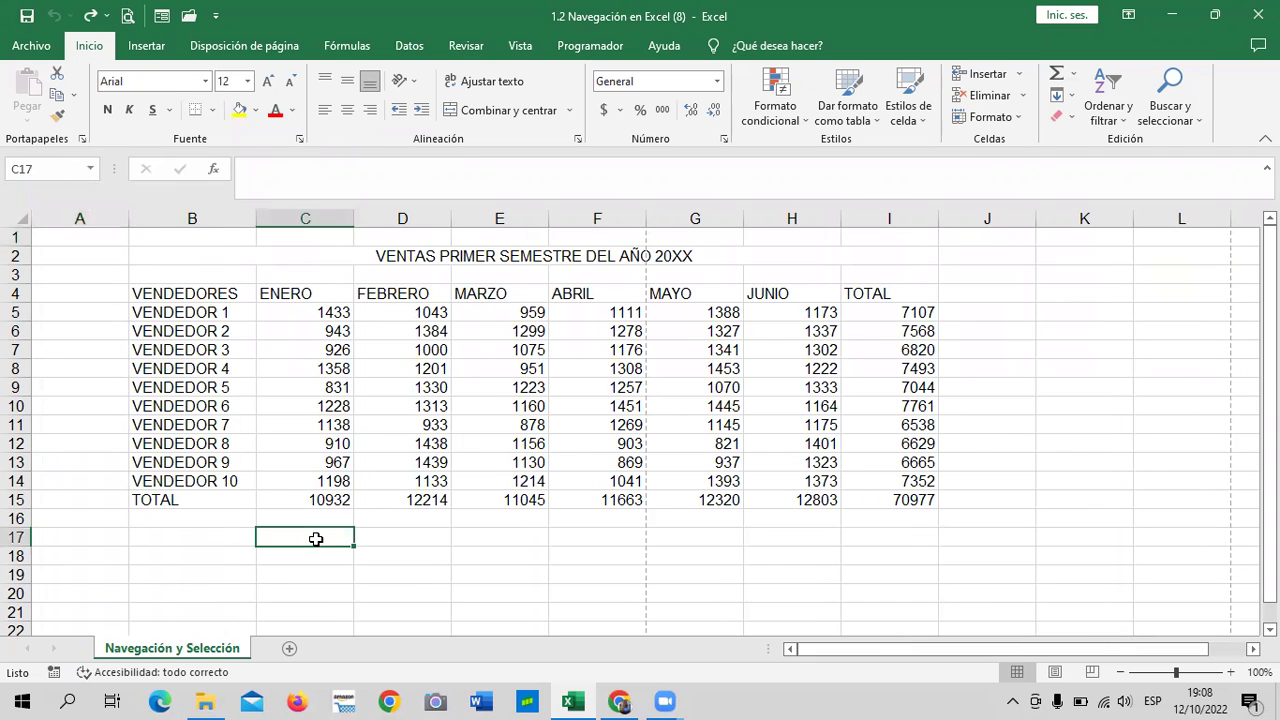
click(619, 701)
scroll(594, 360, up, 2)
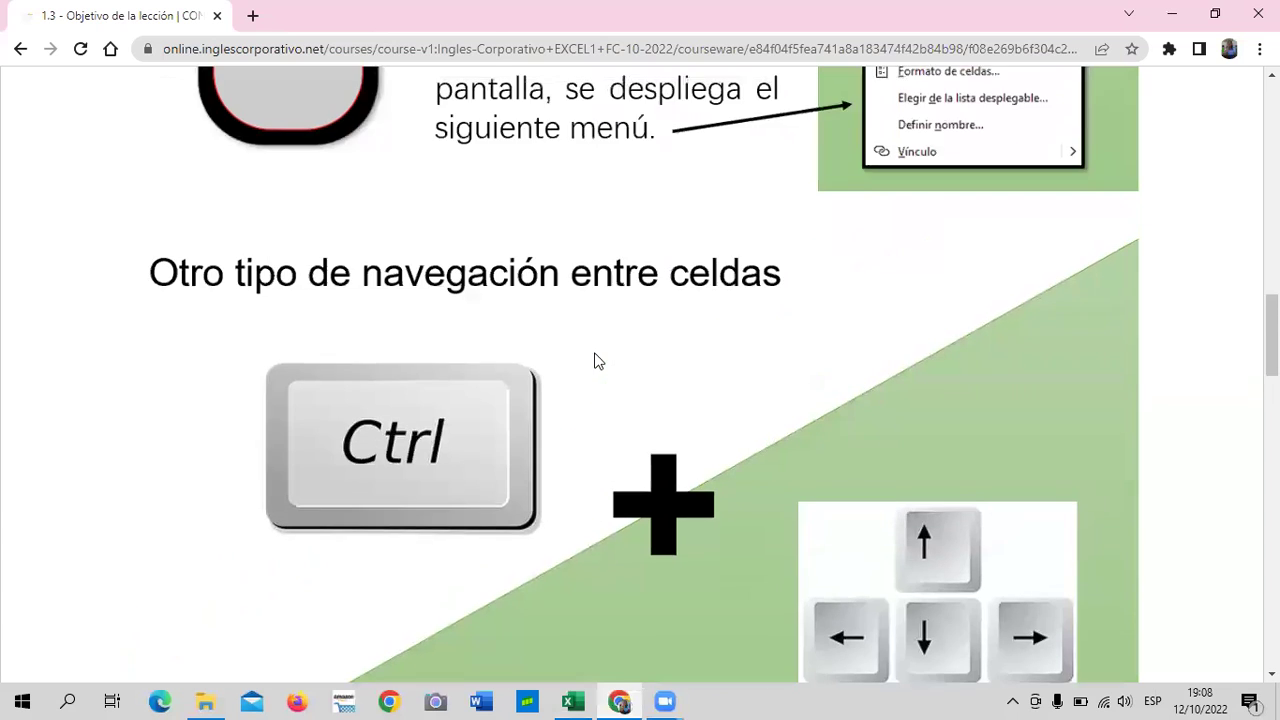
scroll(571, 349, down, 1)
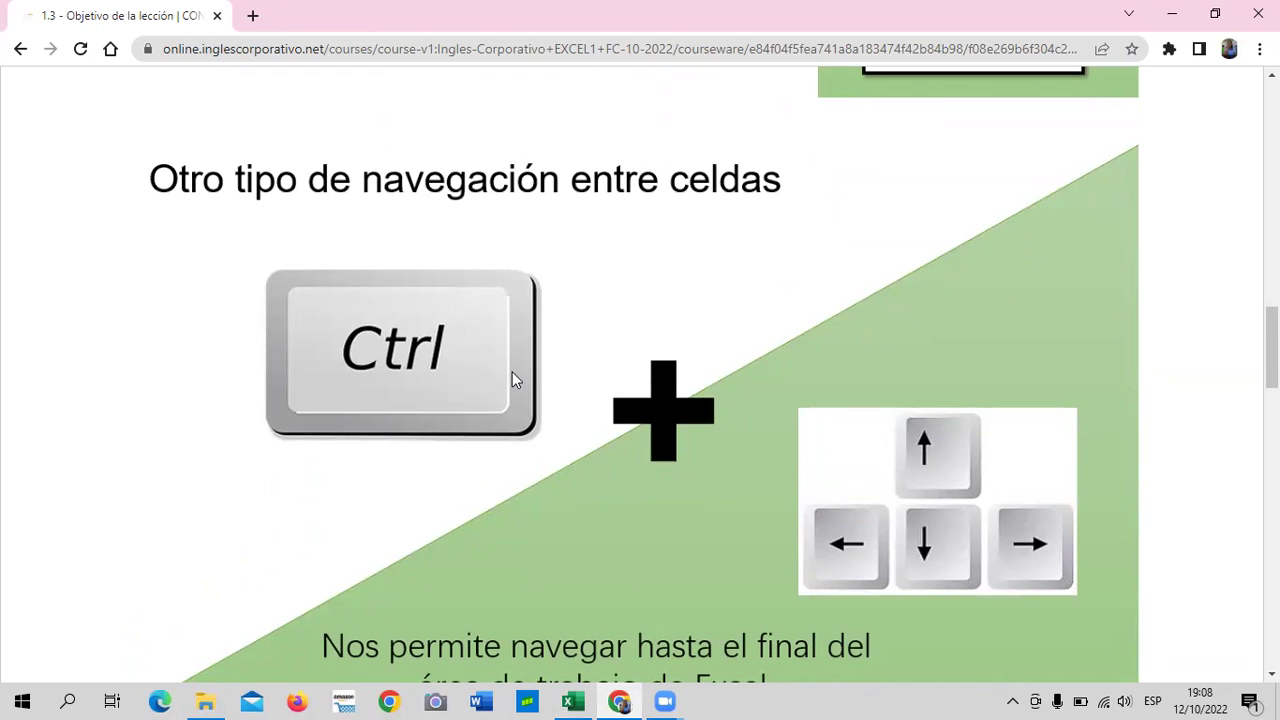
scroll(705, 420, down, 1)
scroll(701, 417, down, 1)
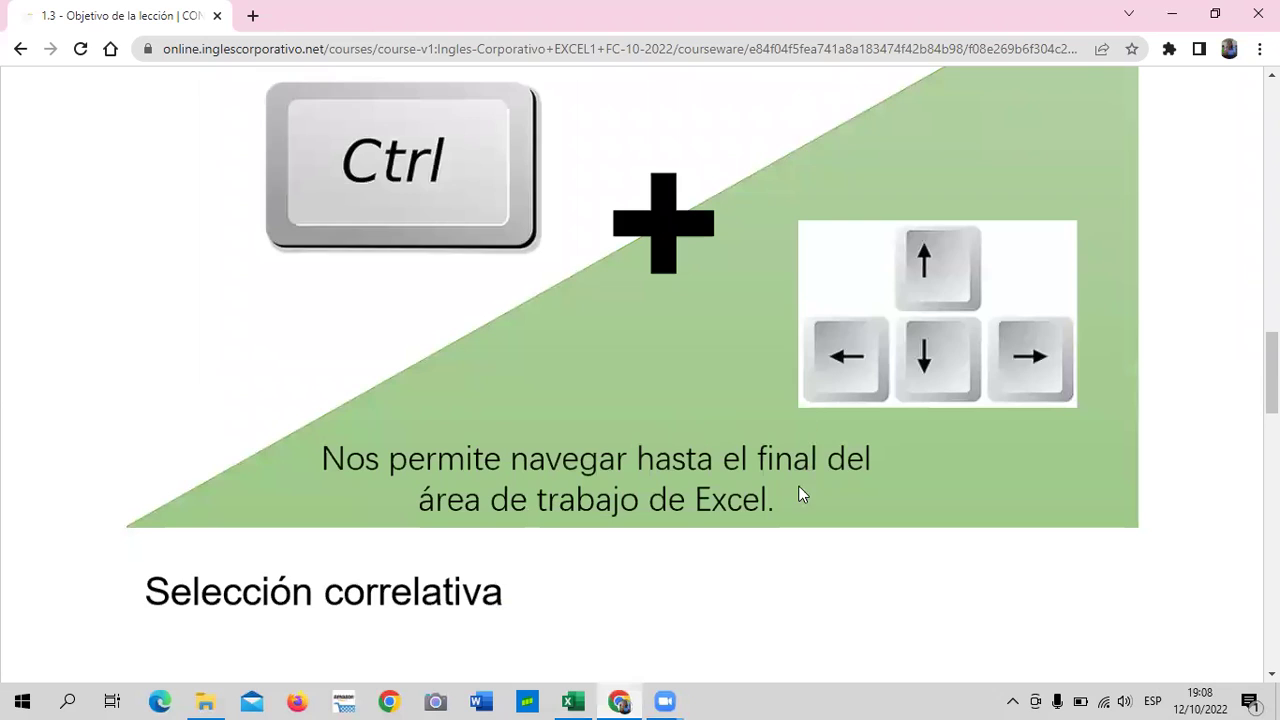
scroll(770, 496, down, 1)
scroll(770, 496, down, 1)
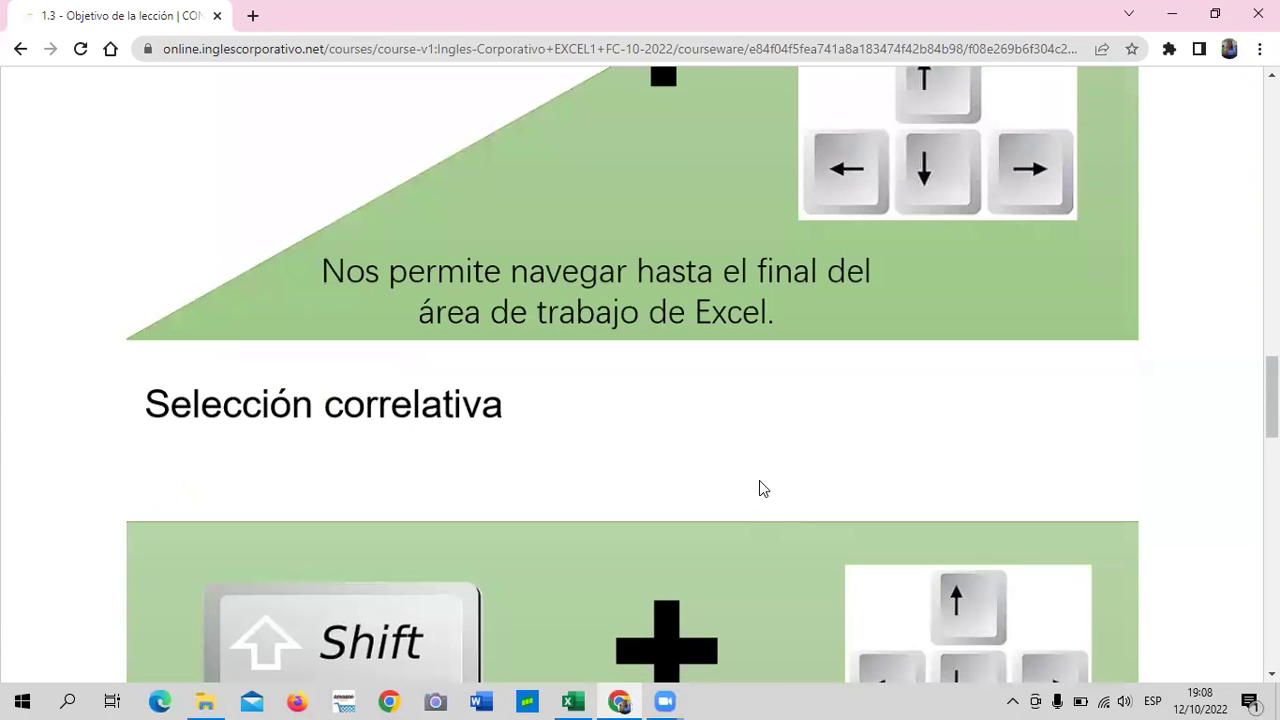
scroll(740, 478, down, 1)
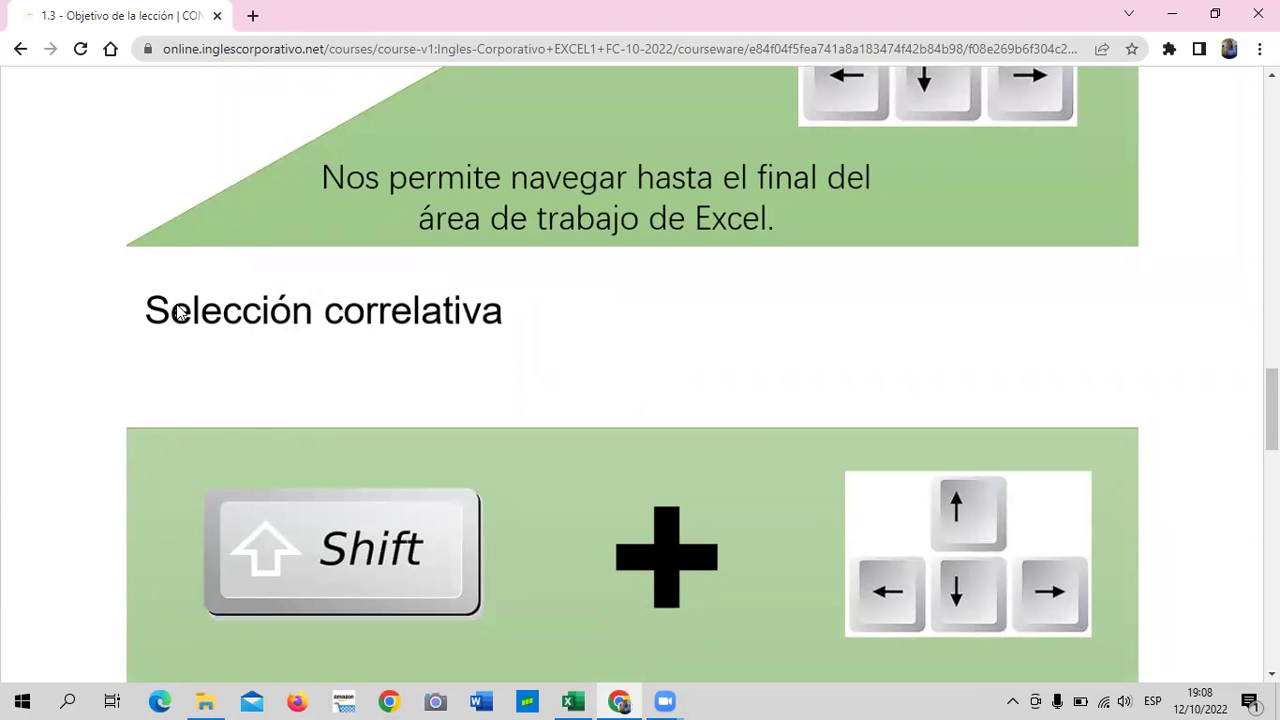
scroll(352, 403, down, 2)
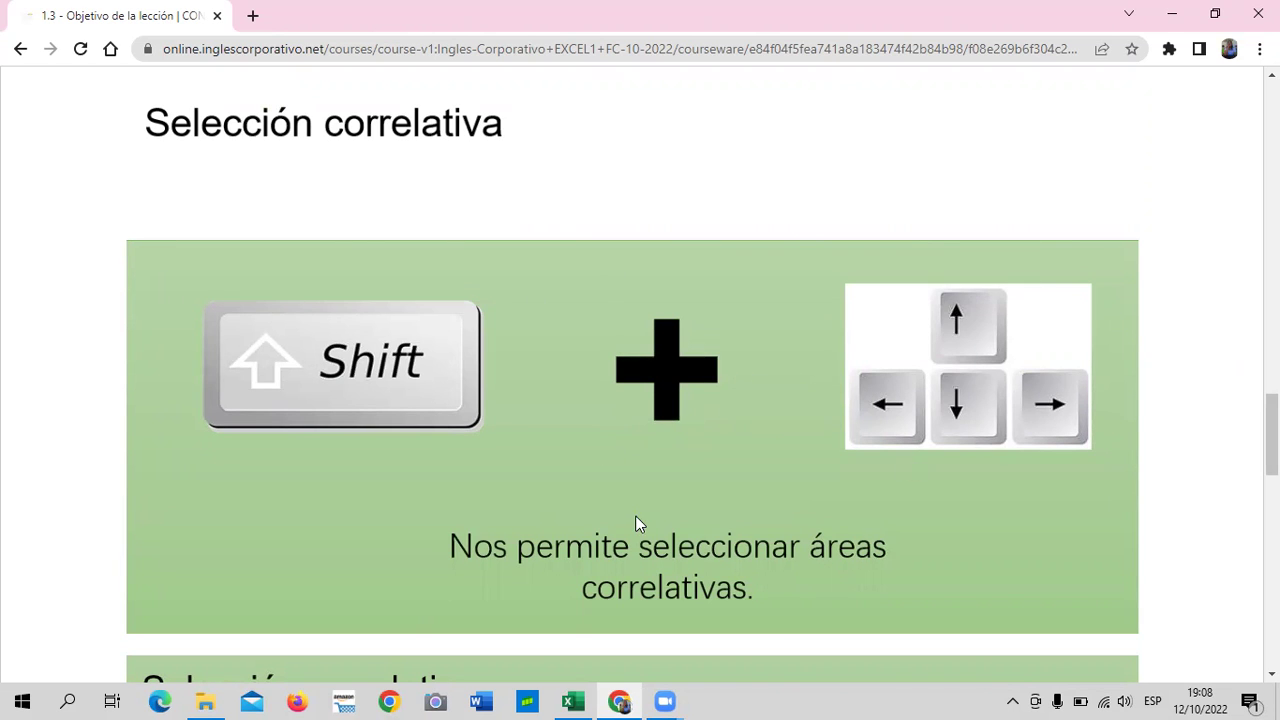
scroll(622, 468, down, 2)
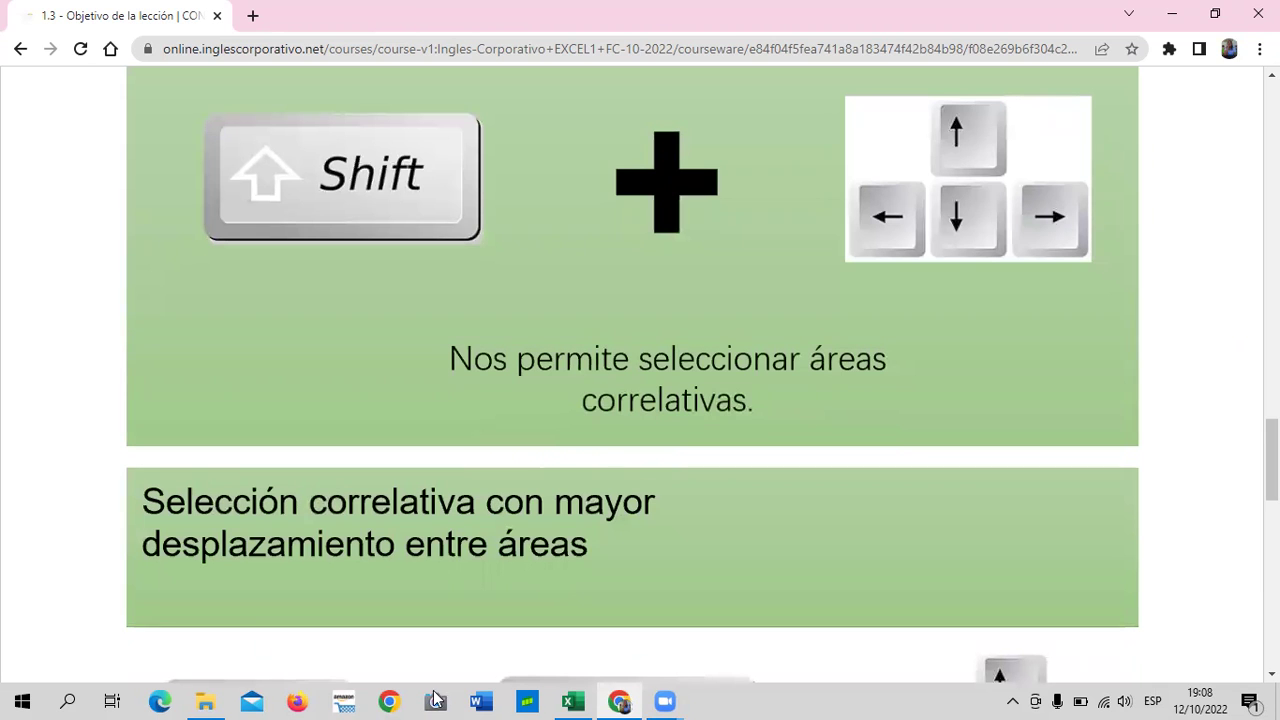
click(573, 701)
click(499, 536)
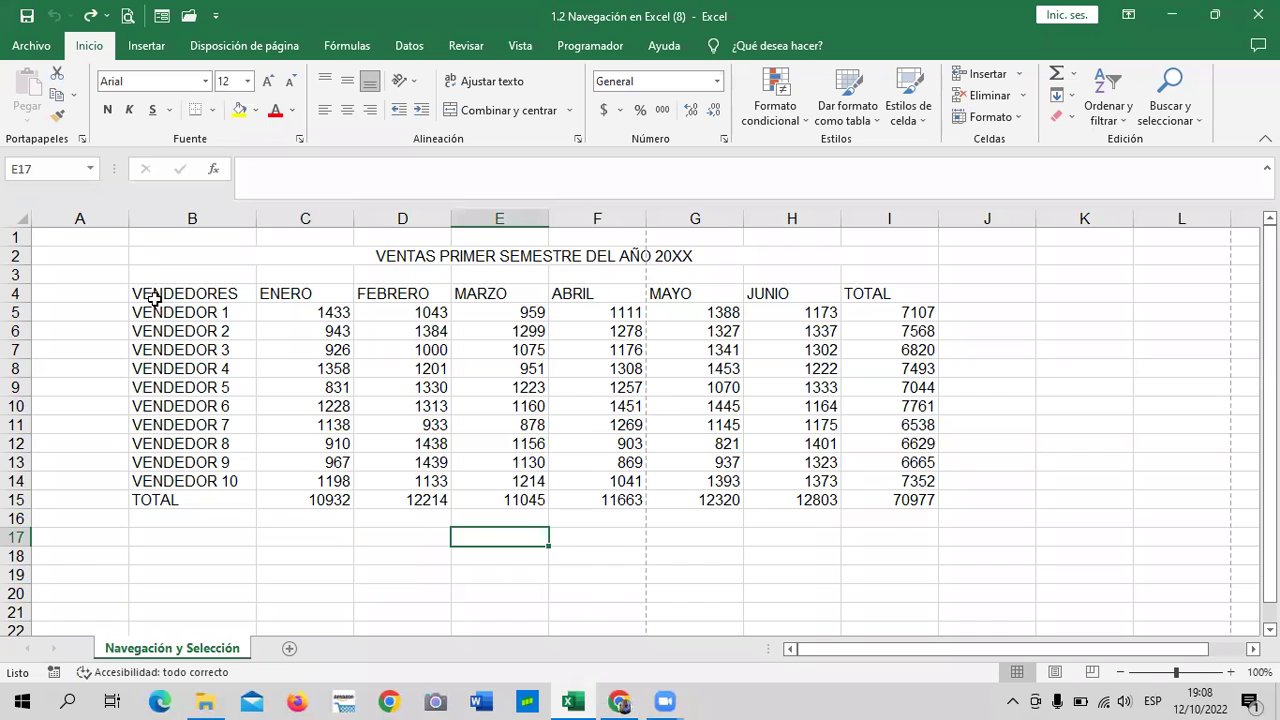
click(108, 219)
click(165, 293)
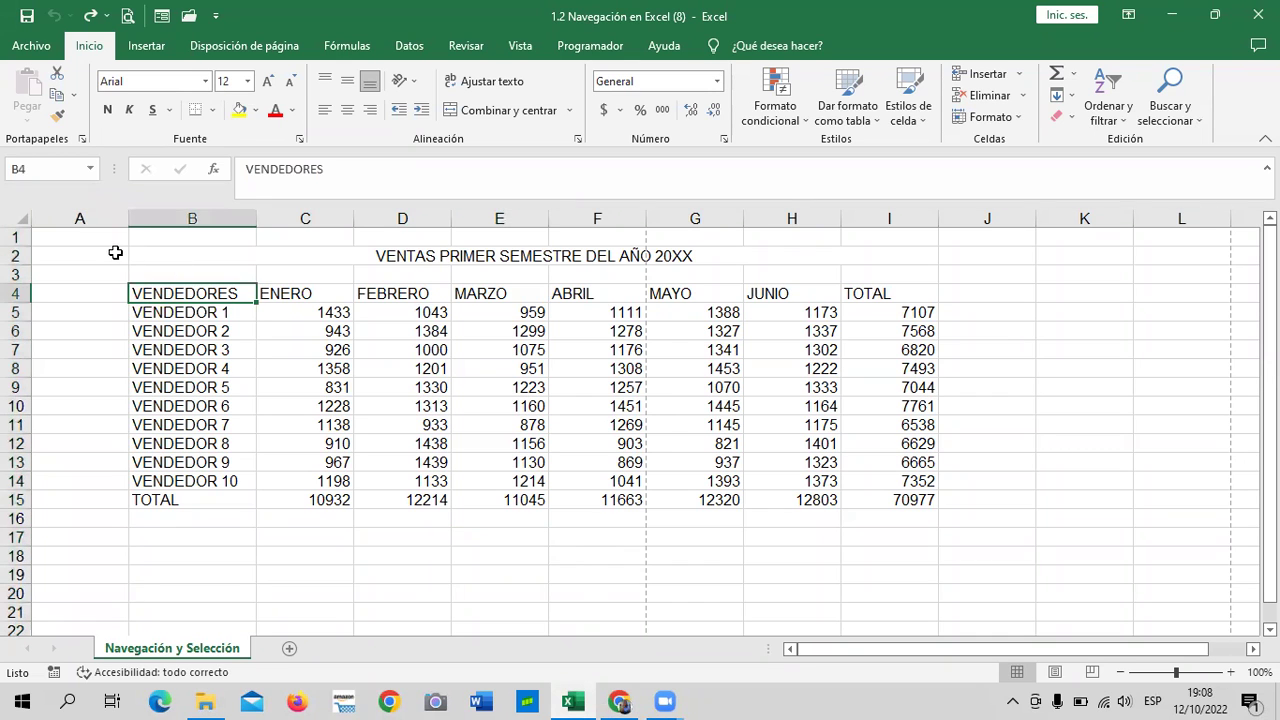
drag(114, 256, 889, 274)
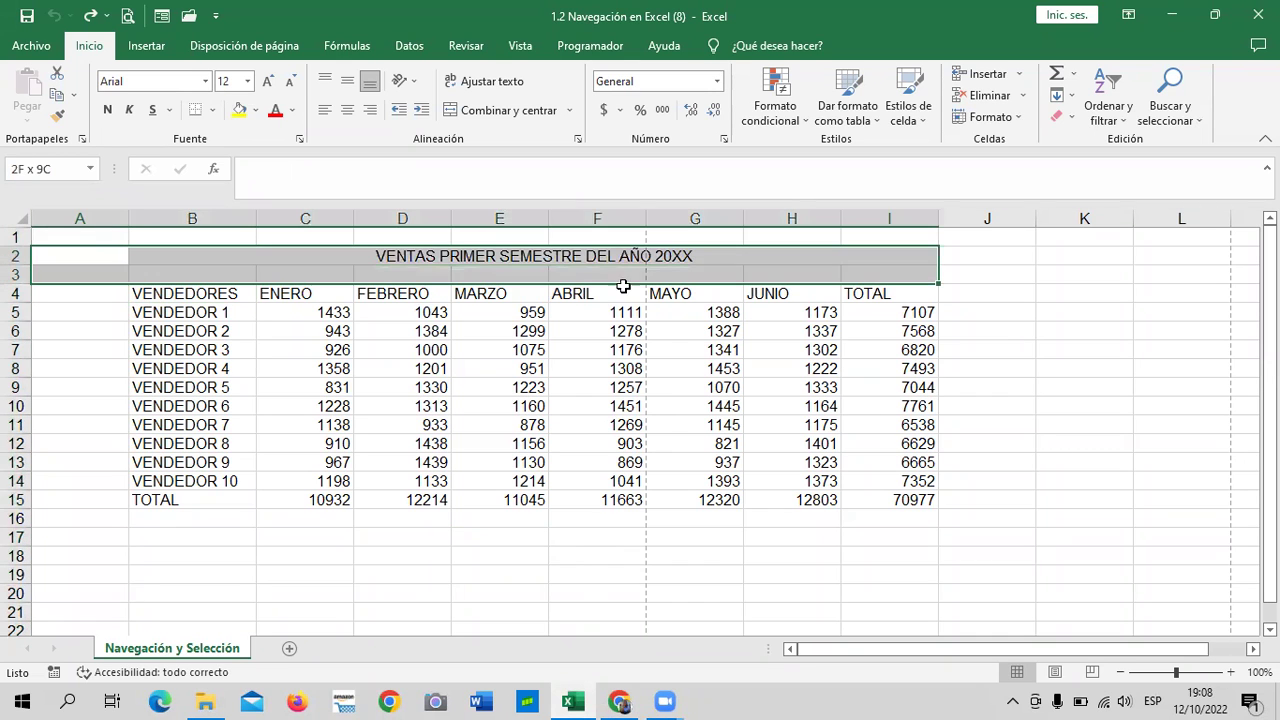
click(975, 368)
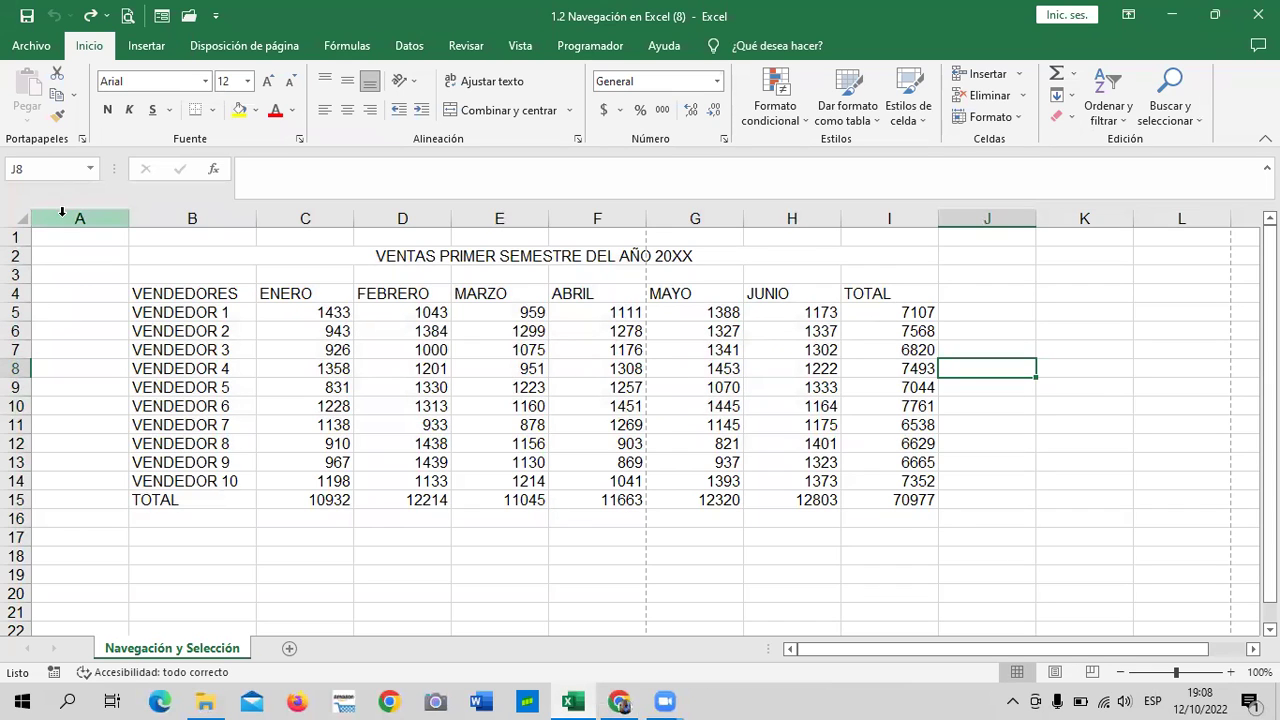
drag(62, 218, 899, 248)
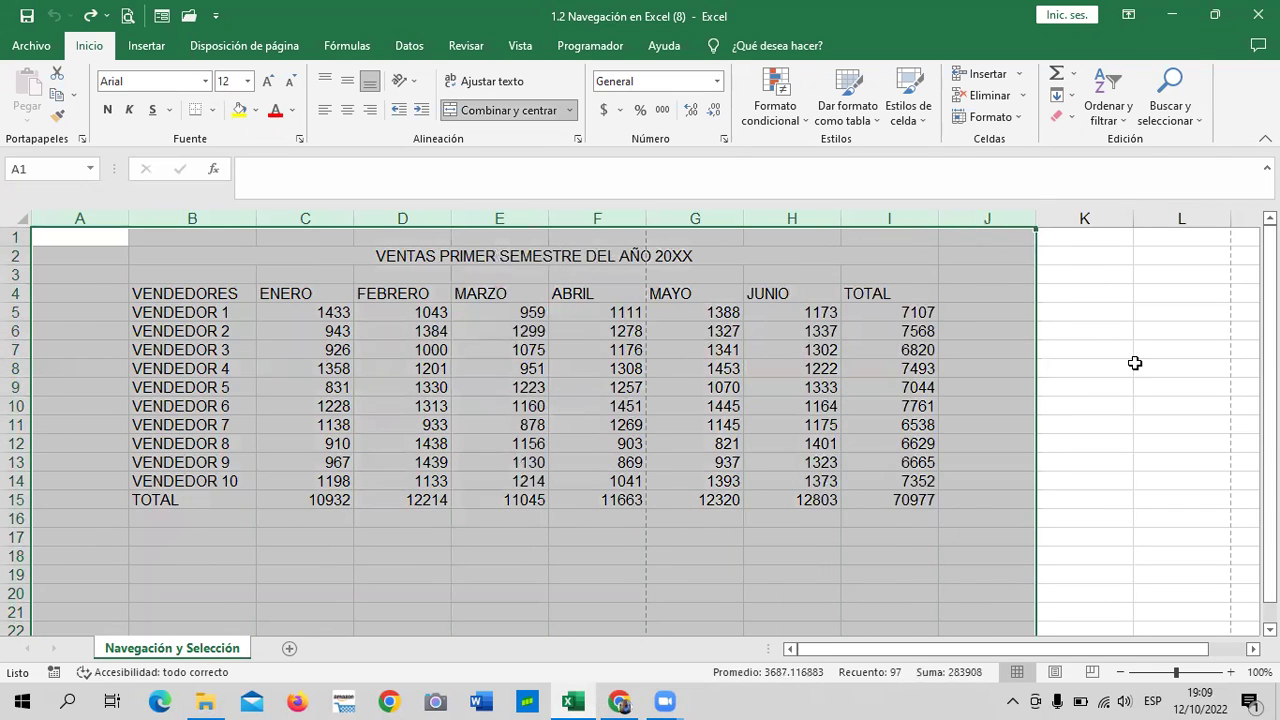
click(1145, 350)
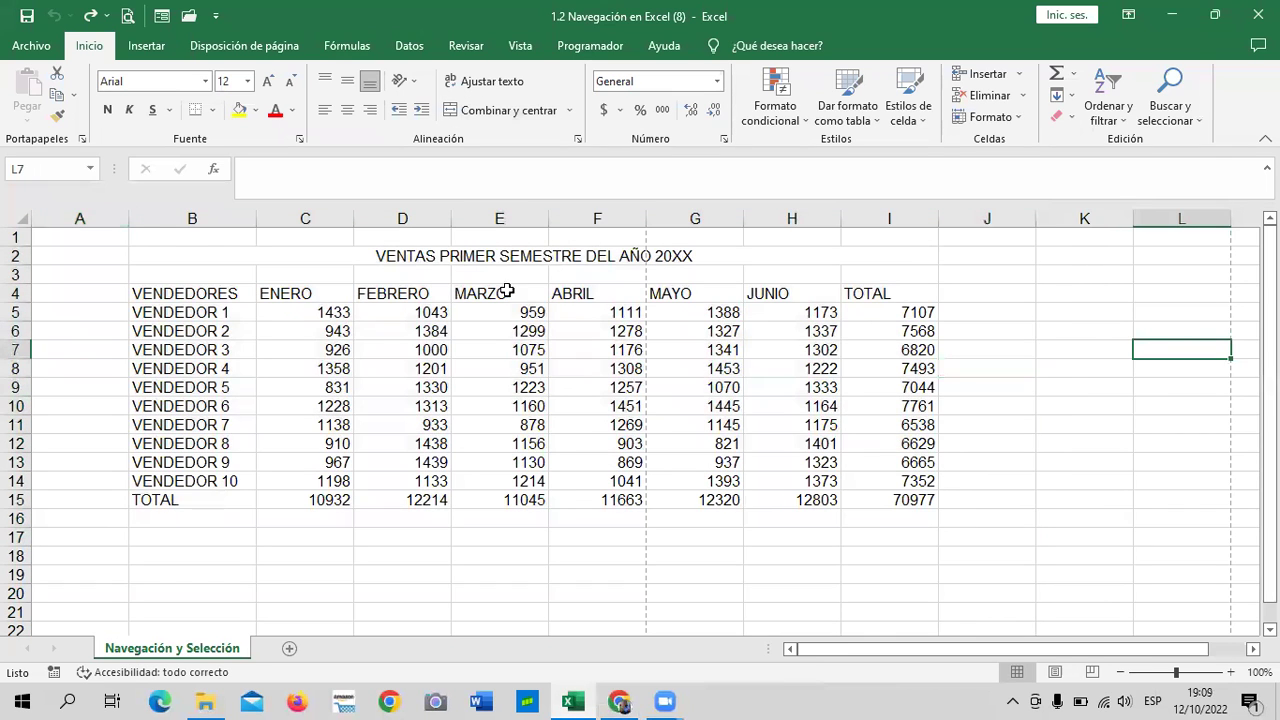
click(67, 238)
key(shift+Right)
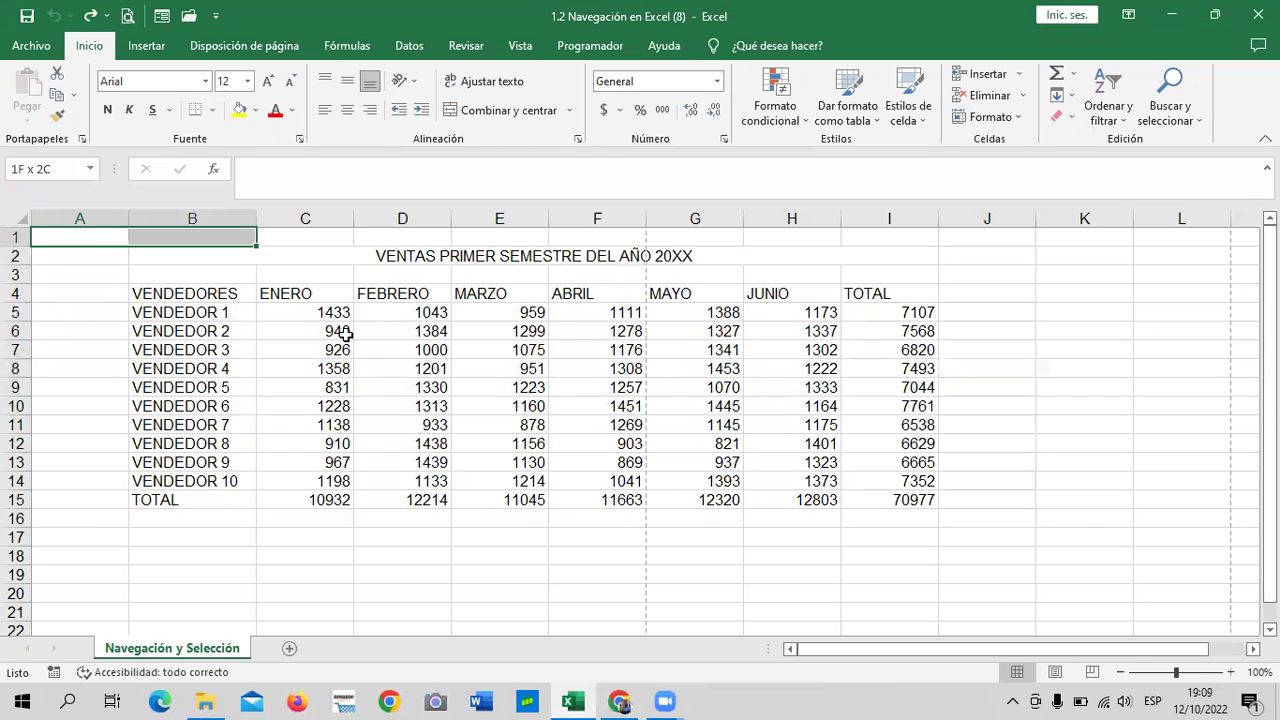
key(shift+Right)
key(shift+Right)
key(shift+Right)
key(shift+Right)
key(shift+Right)
key(shift+Right)
key(shift+Right)
key(shift+Down)
key(shift+Down)
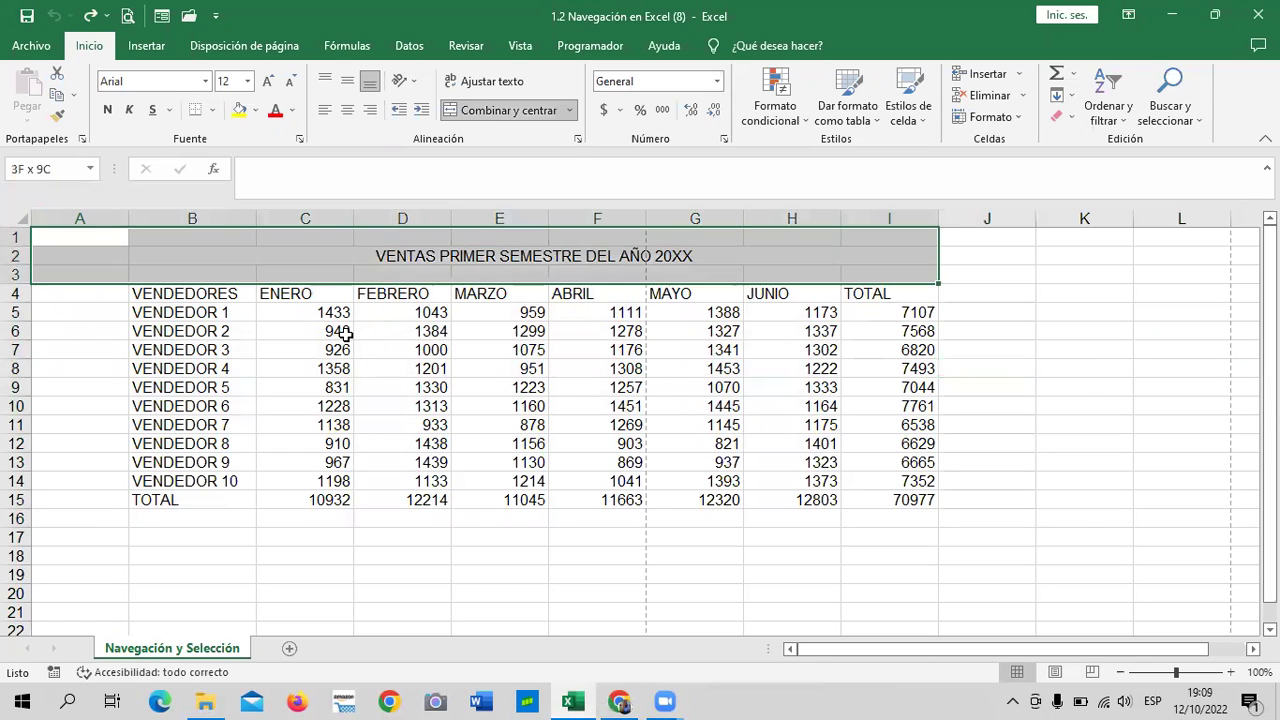
key(shift+Down)
key(shift+Down)
key(shift+Down)
key(shift+Left)
key(shift+Left)
key(shift+Left)
key(shift+Right)
key(shift+Right)
key(shift+Right)
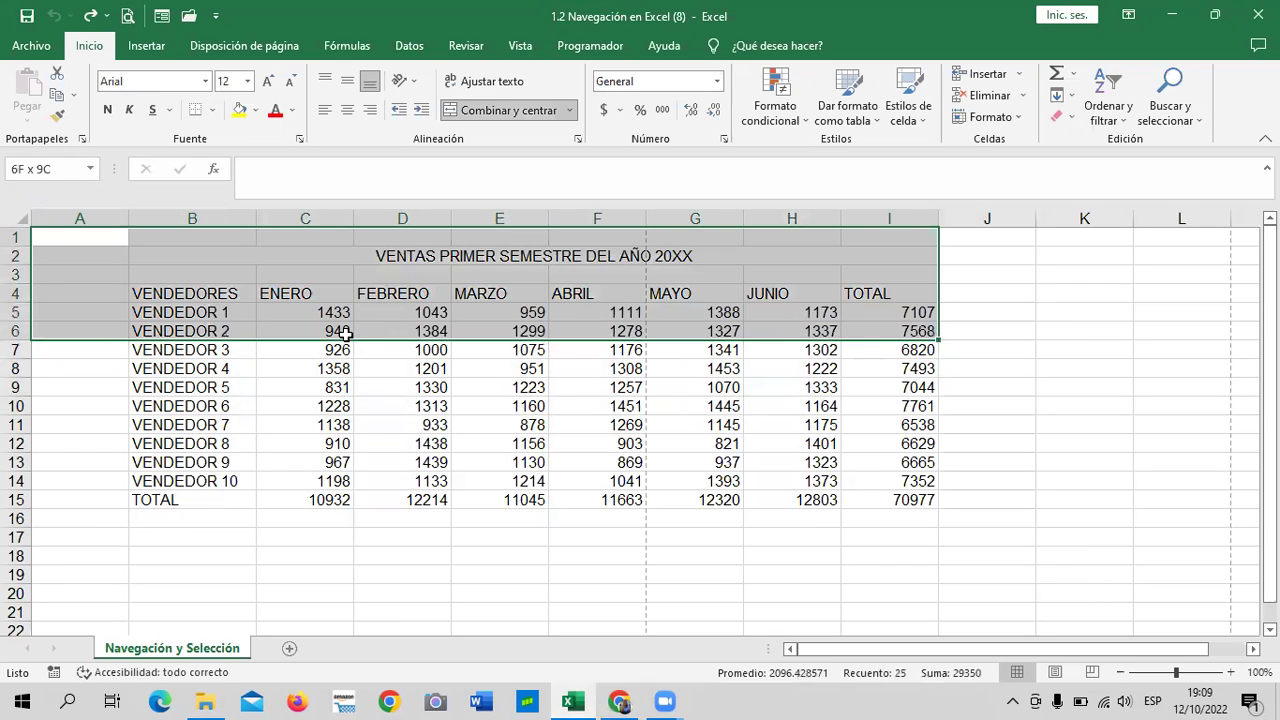
key(shift+Right)
key(shift+Right)
key(shift+Right)
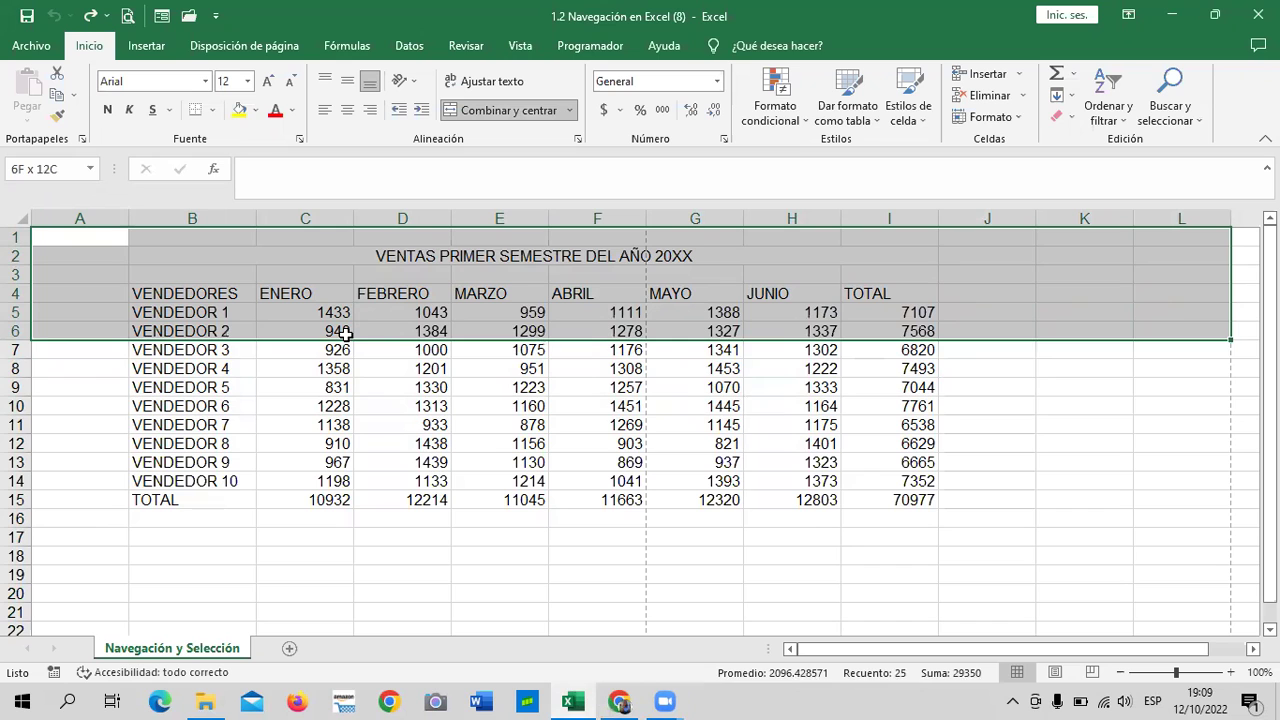
key(shift+Down)
key(shift+Down)
key(shift+Down)
key(shift+Down)
key(shift+Down)
key(shift+Down)
key(shift+Down)
key(shift+Down)
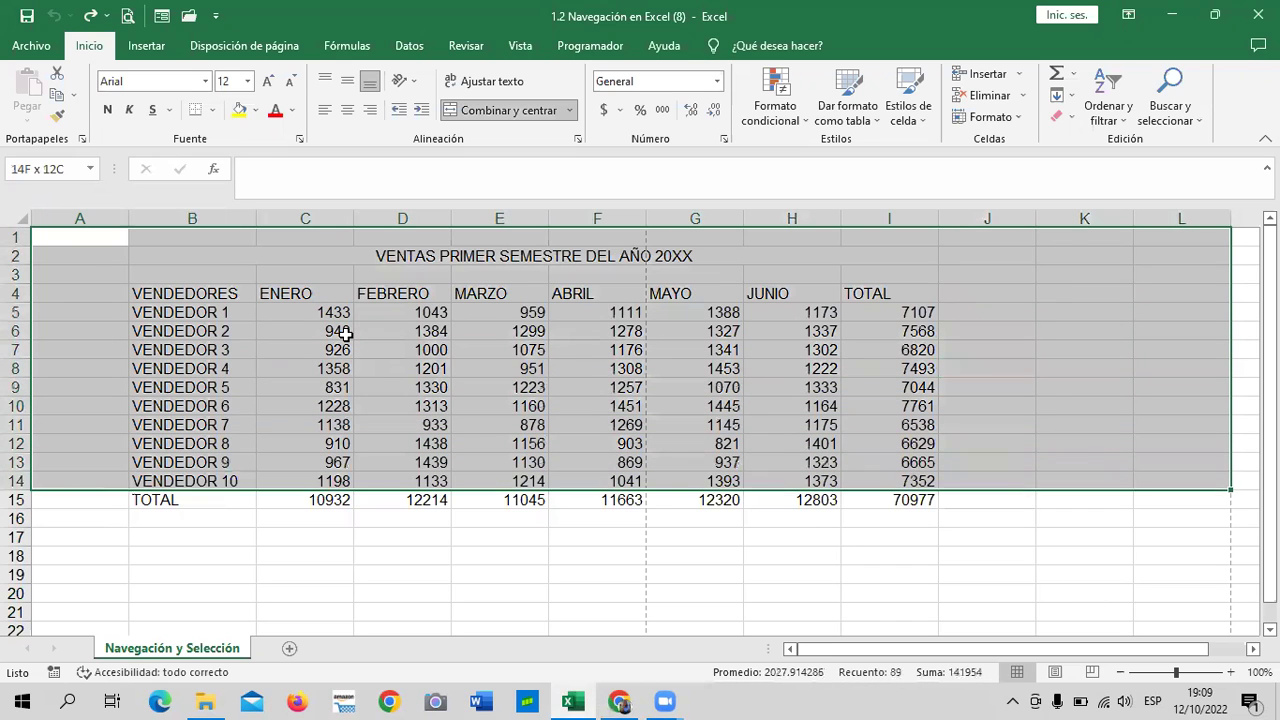
key(shift+Down)
key(shift+Down)
key(shift+Down)
key(shift+Down)
key(shift+Down)
key(shift+Down)
key(shift+Down)
key(shift+Down)
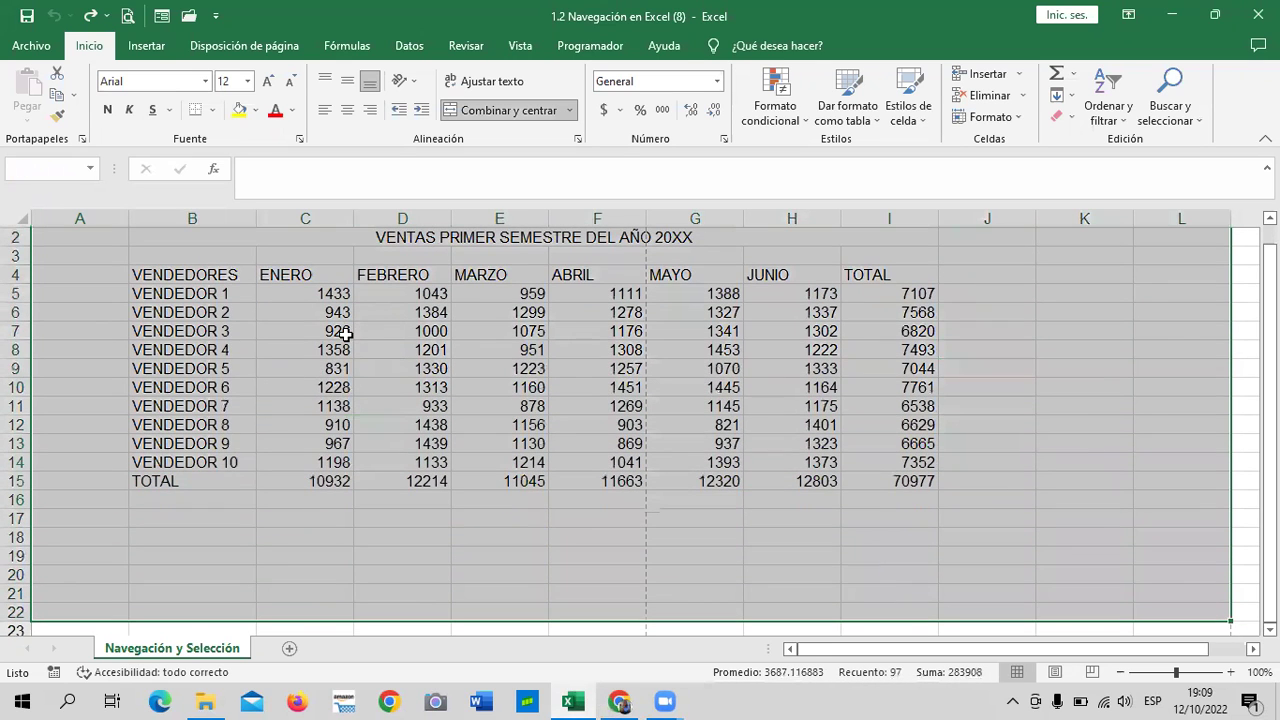
click(1084, 366)
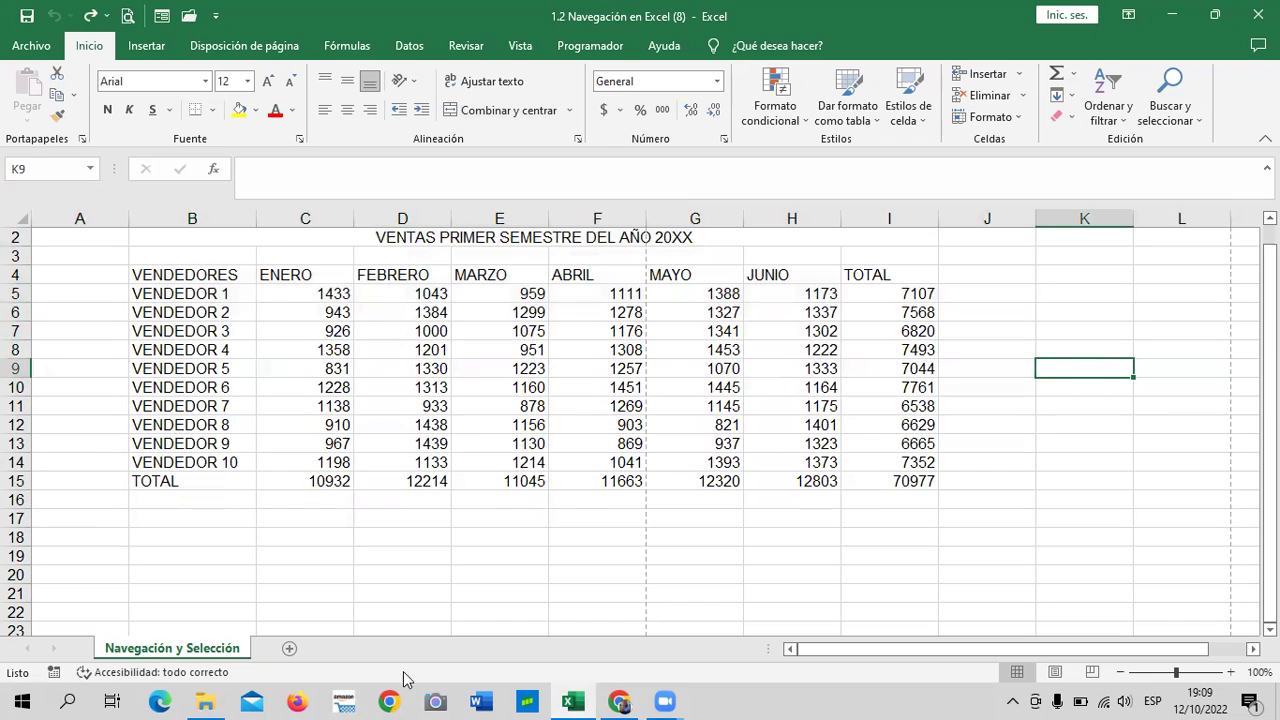
Step: View the course slide 'Selección correlativa con mayor desplazamiento entre áreas', then return to Excel
mouse_move(620, 700)
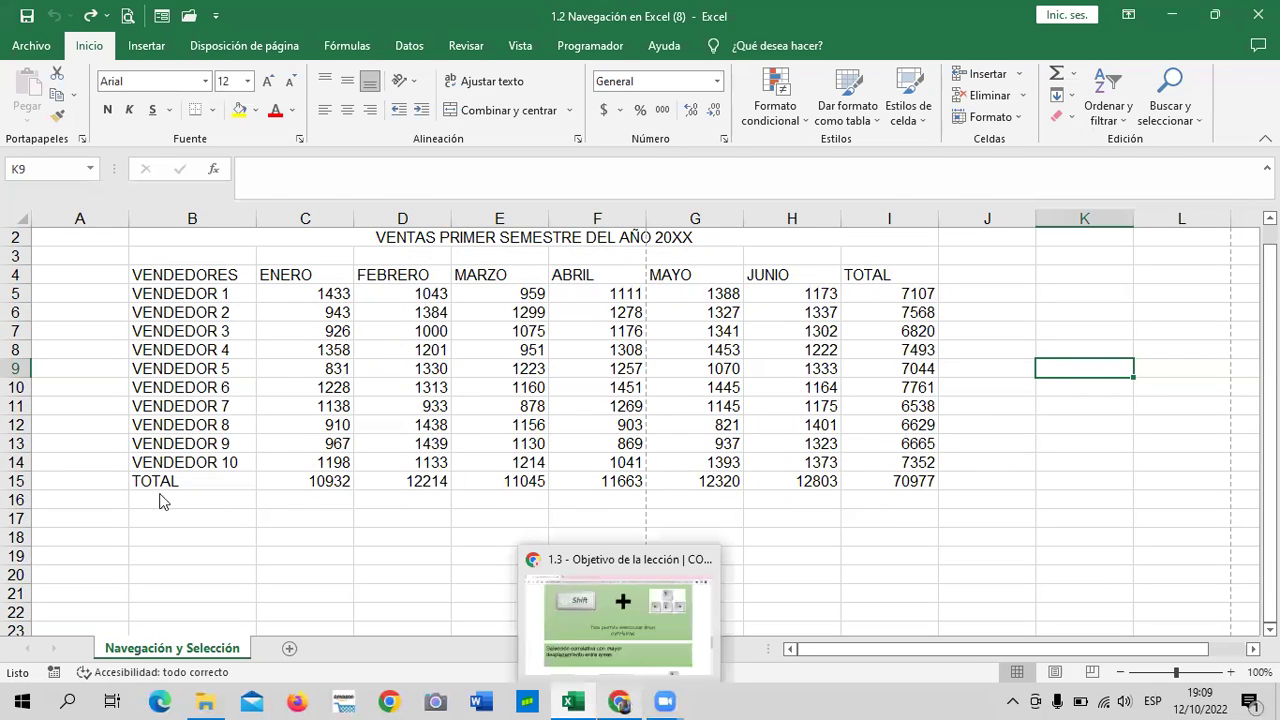
click(618, 610)
scroll(171, 268, up, 2)
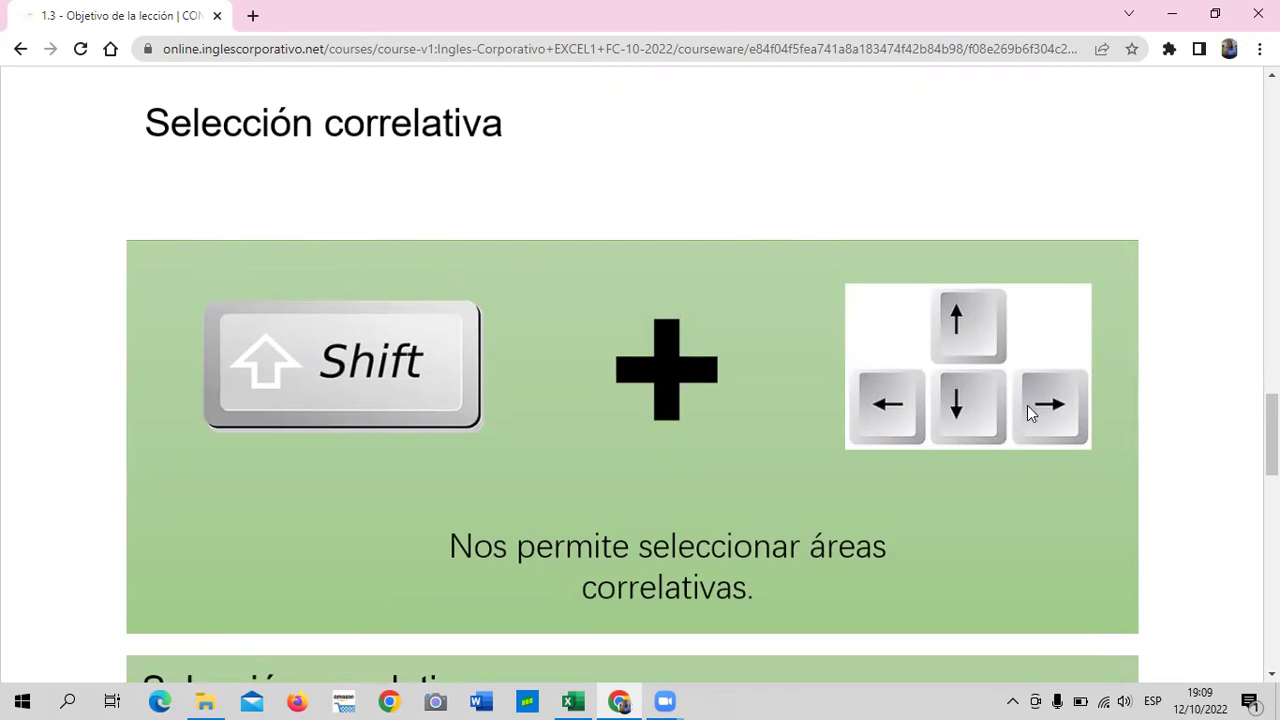
scroll(791, 449, down, 3)
scroll(791, 449, down, 1)
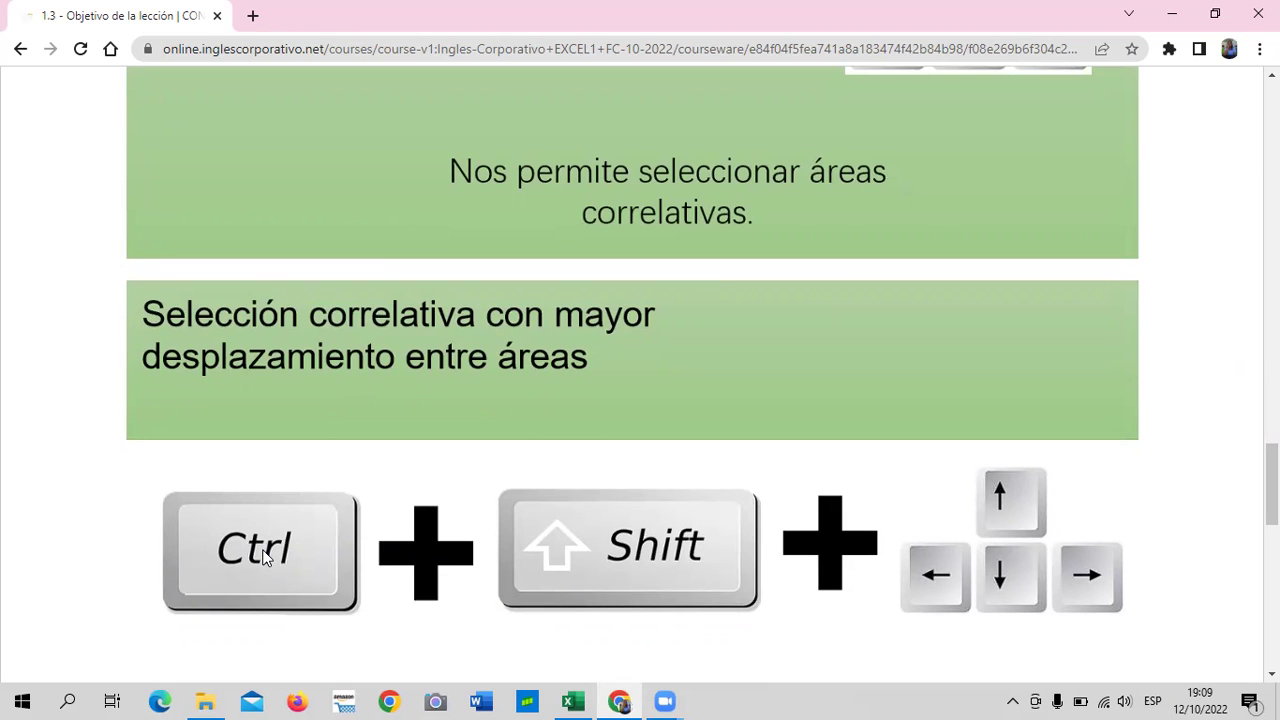
click(573, 701)
Step: Select column K and extend the selection with Ctrl+Shift+Right through column XFD
click(541, 574)
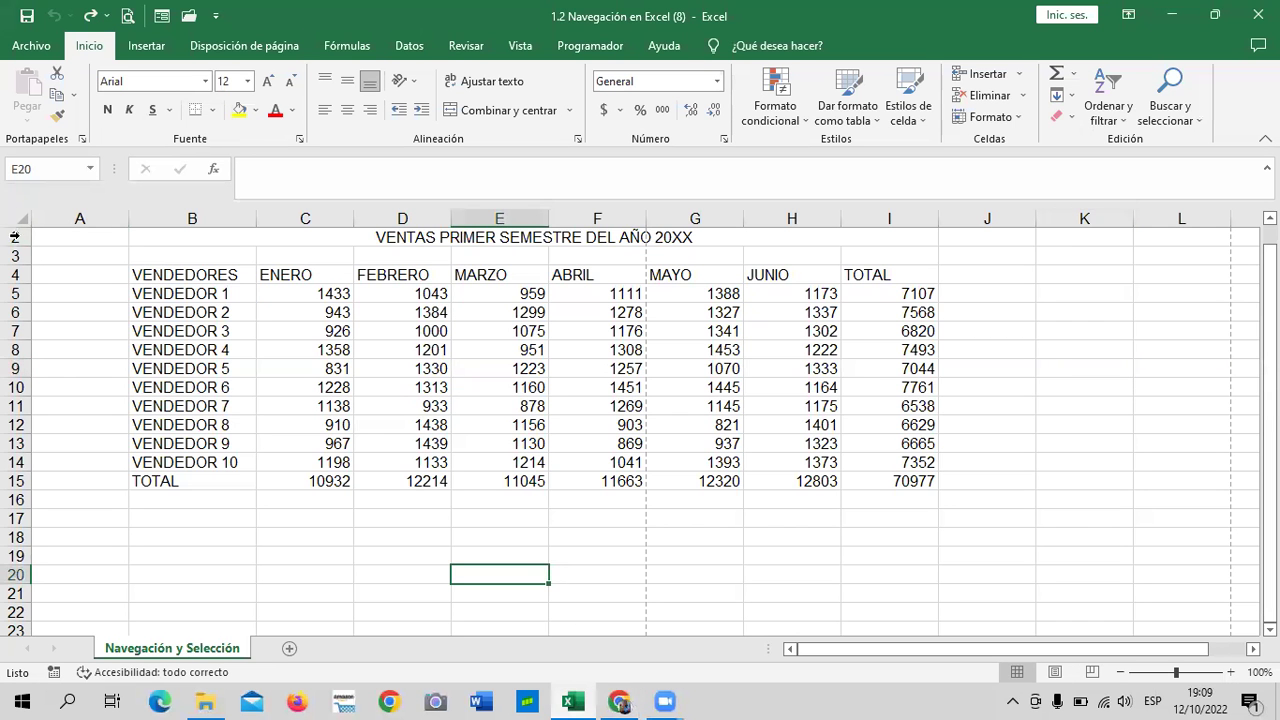
click(1079, 346)
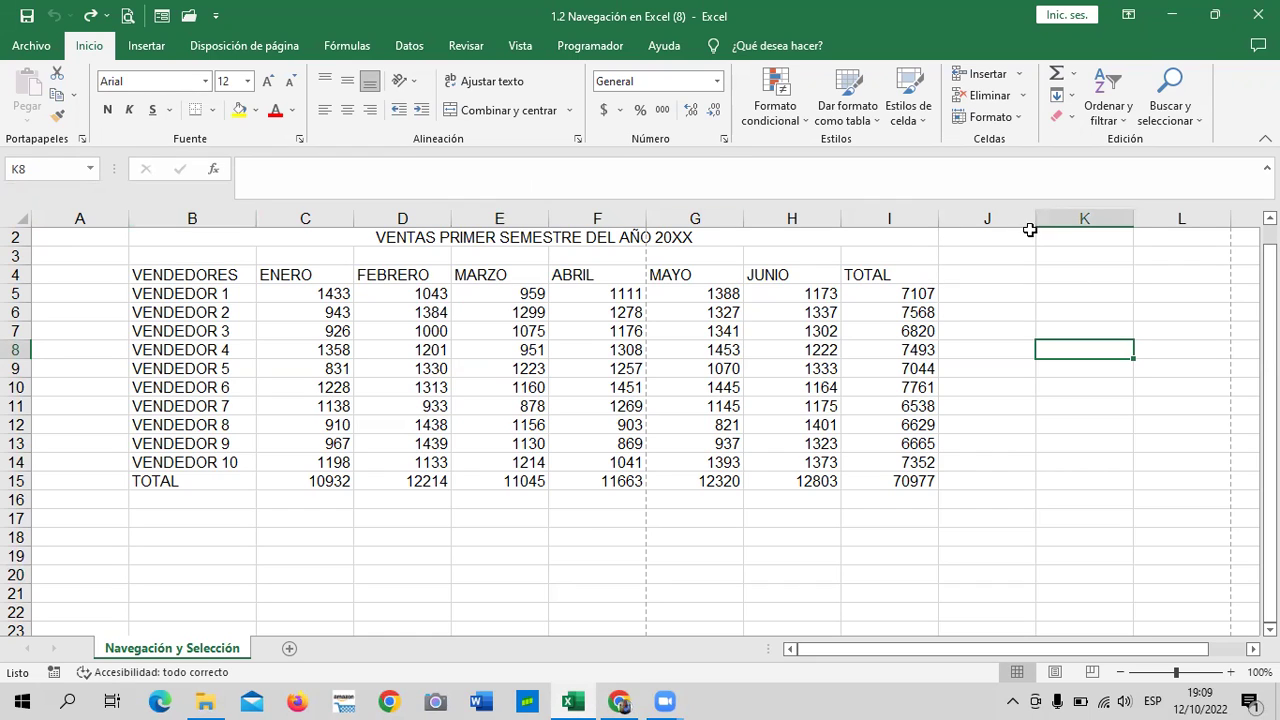
click(1087, 215)
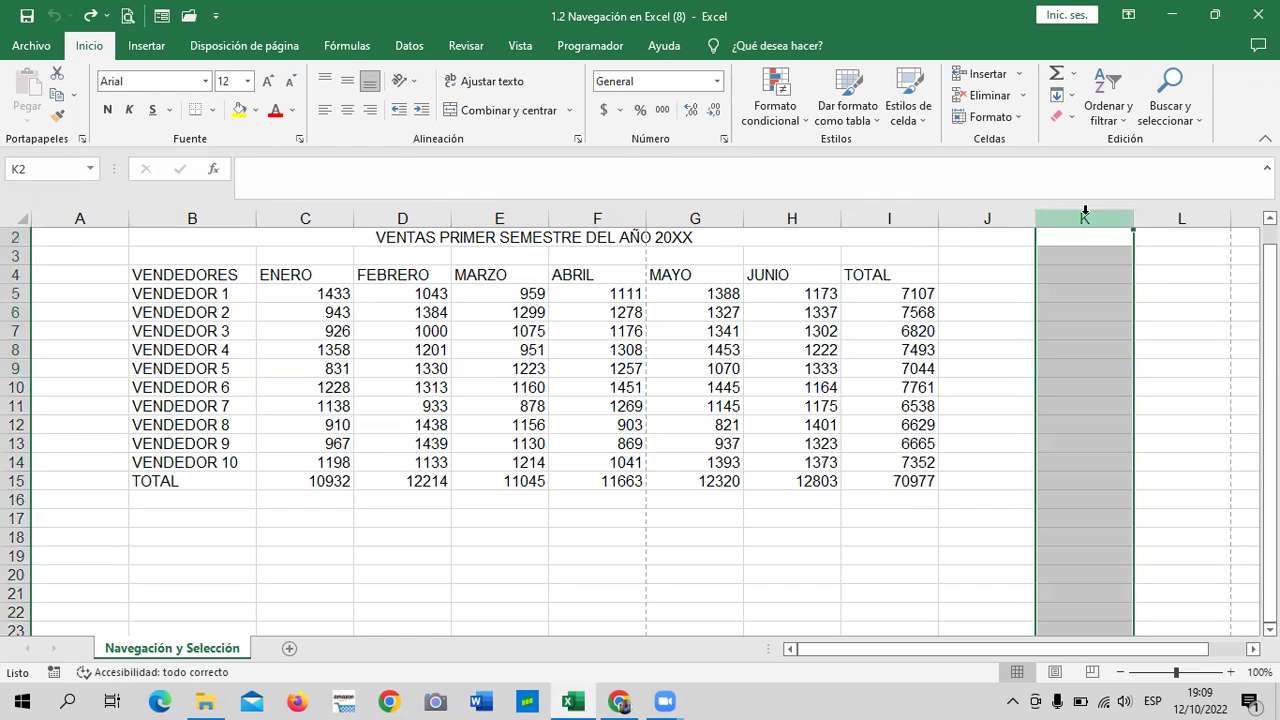
click(1139, 384)
click(1086, 216)
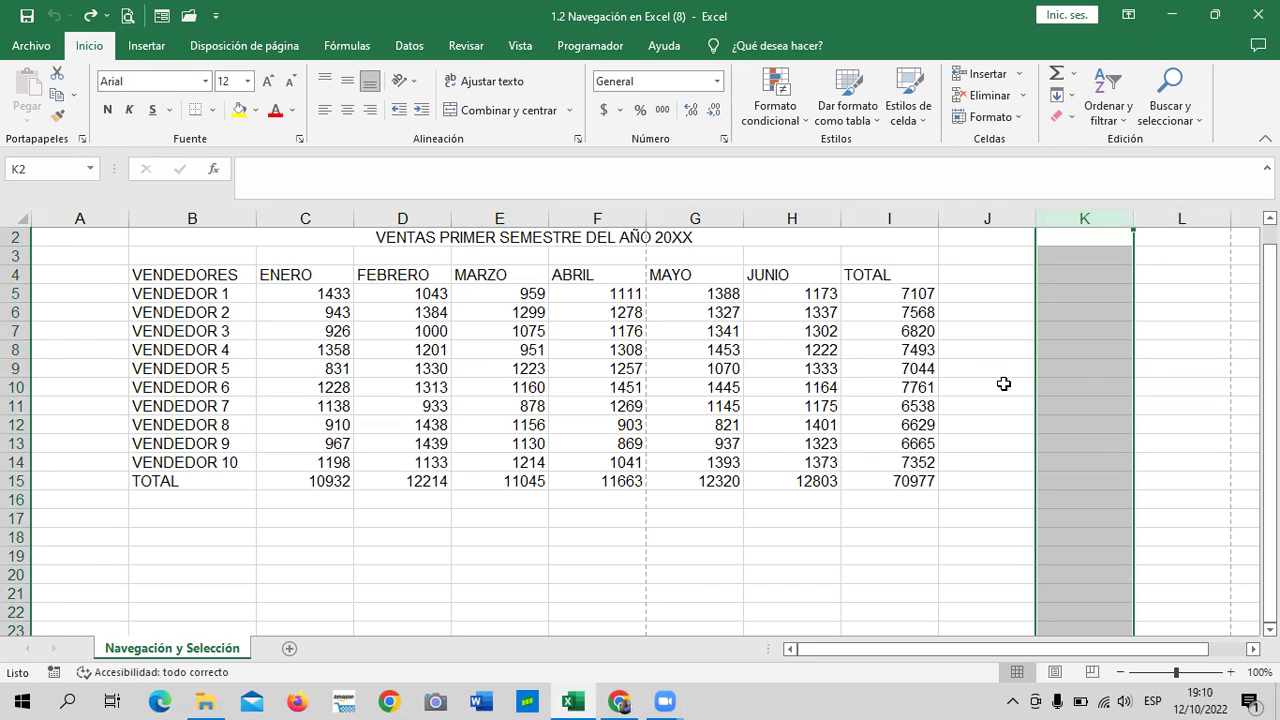
key(ctrl+shift+Right)
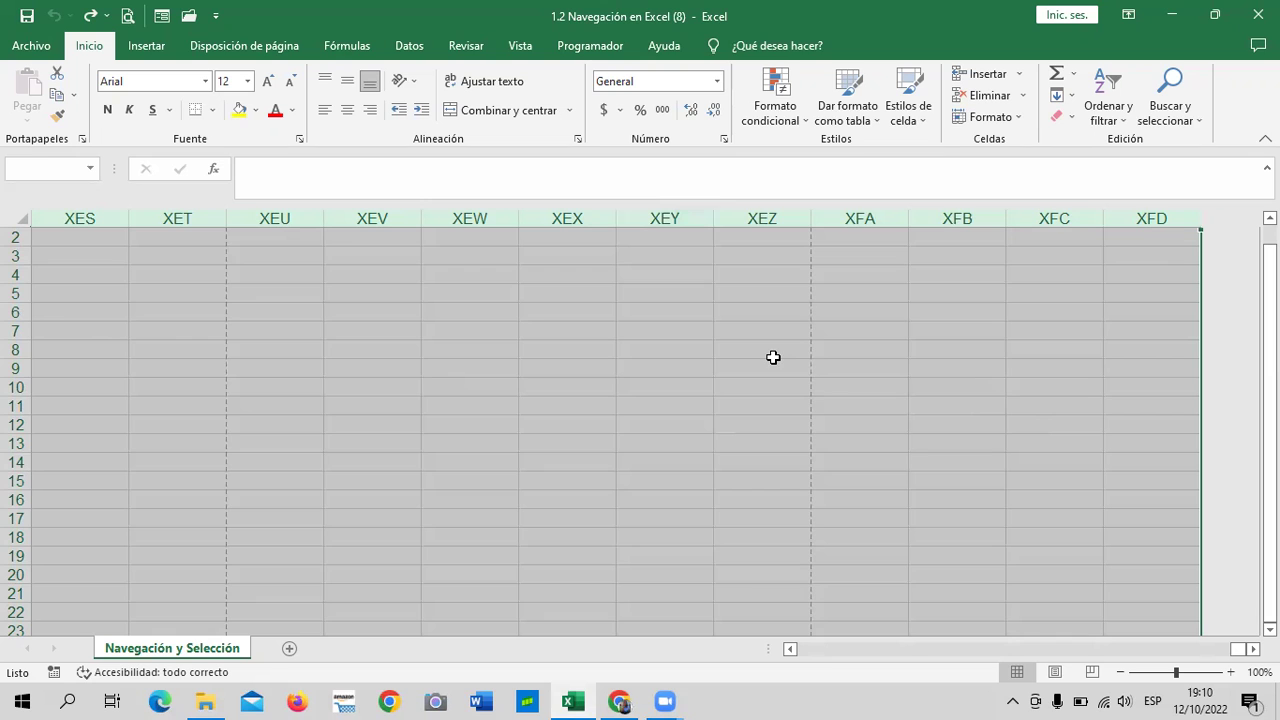
click(680, 389)
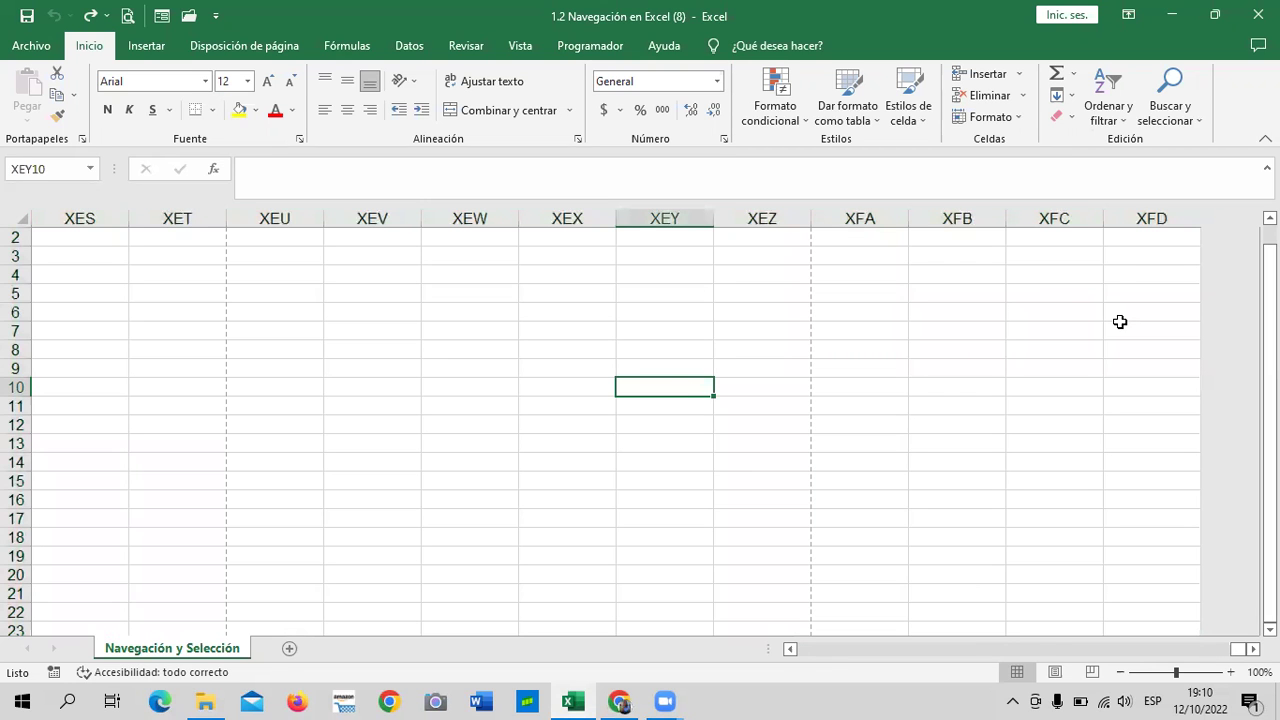
key(ctrl+Left)
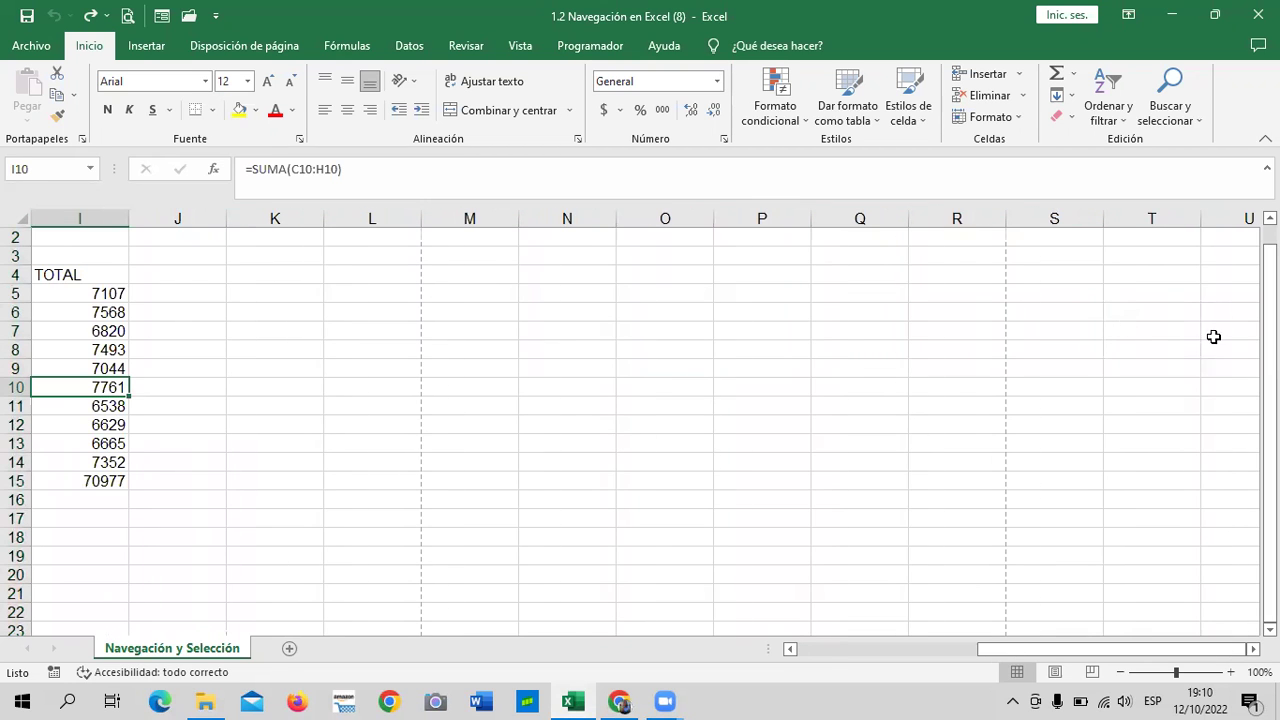
click(840, 650)
click(1031, 477)
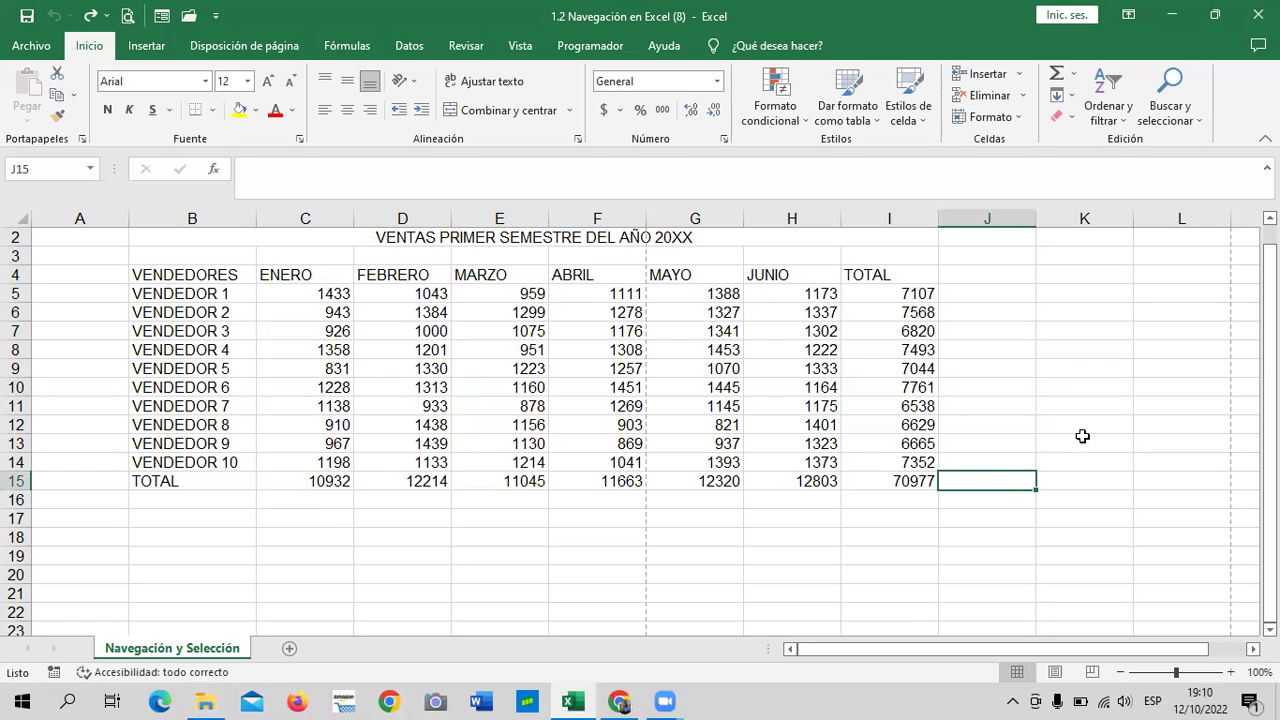
click(1082, 406)
click(1078, 212)
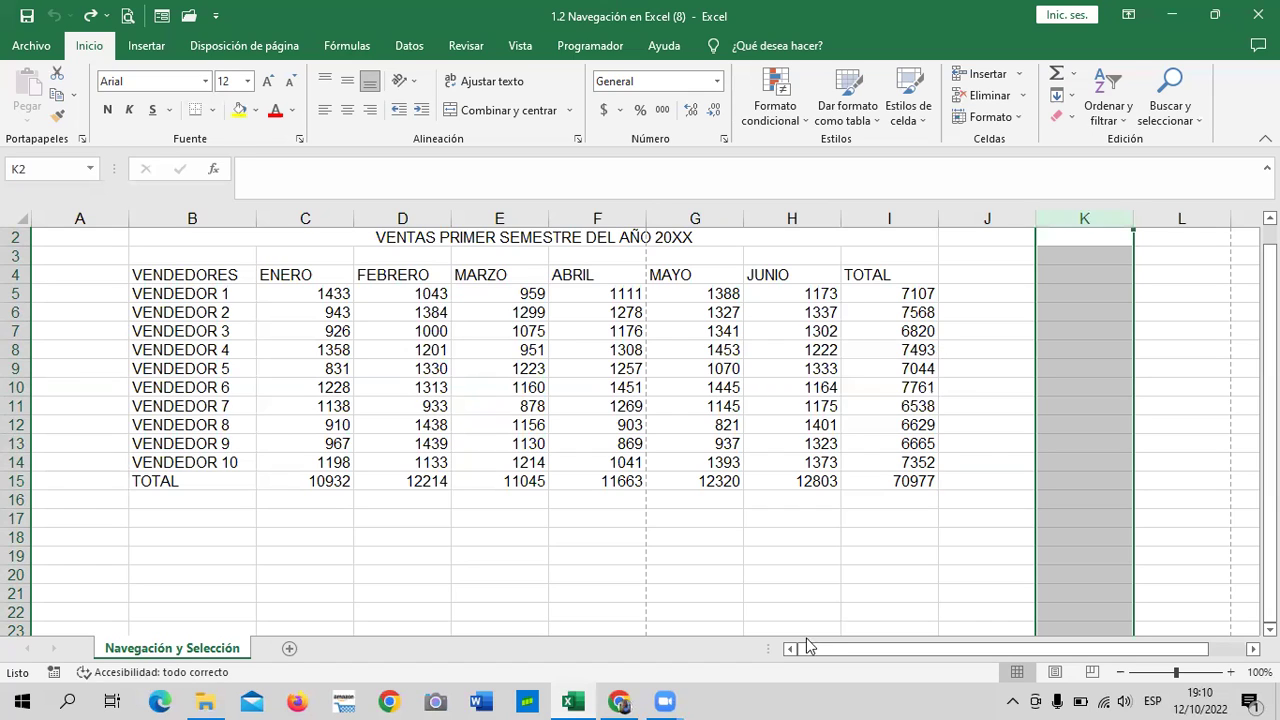
click(825, 567)
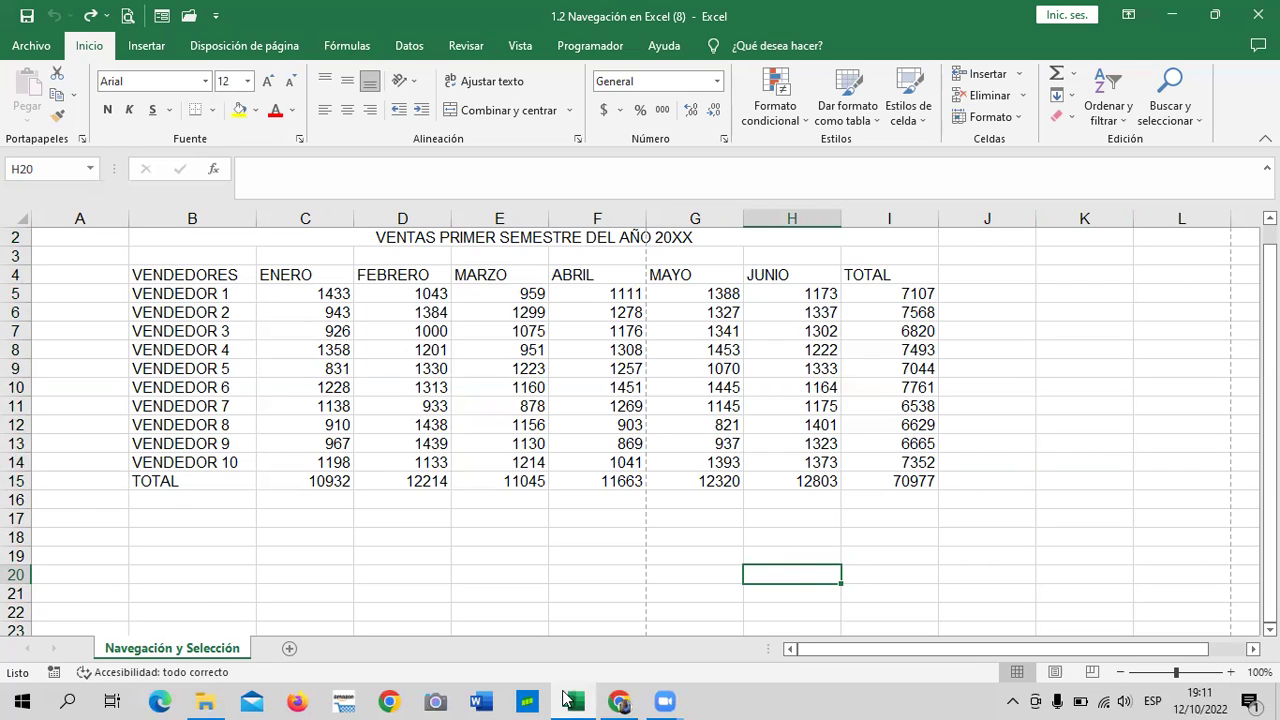
click(1092, 515)
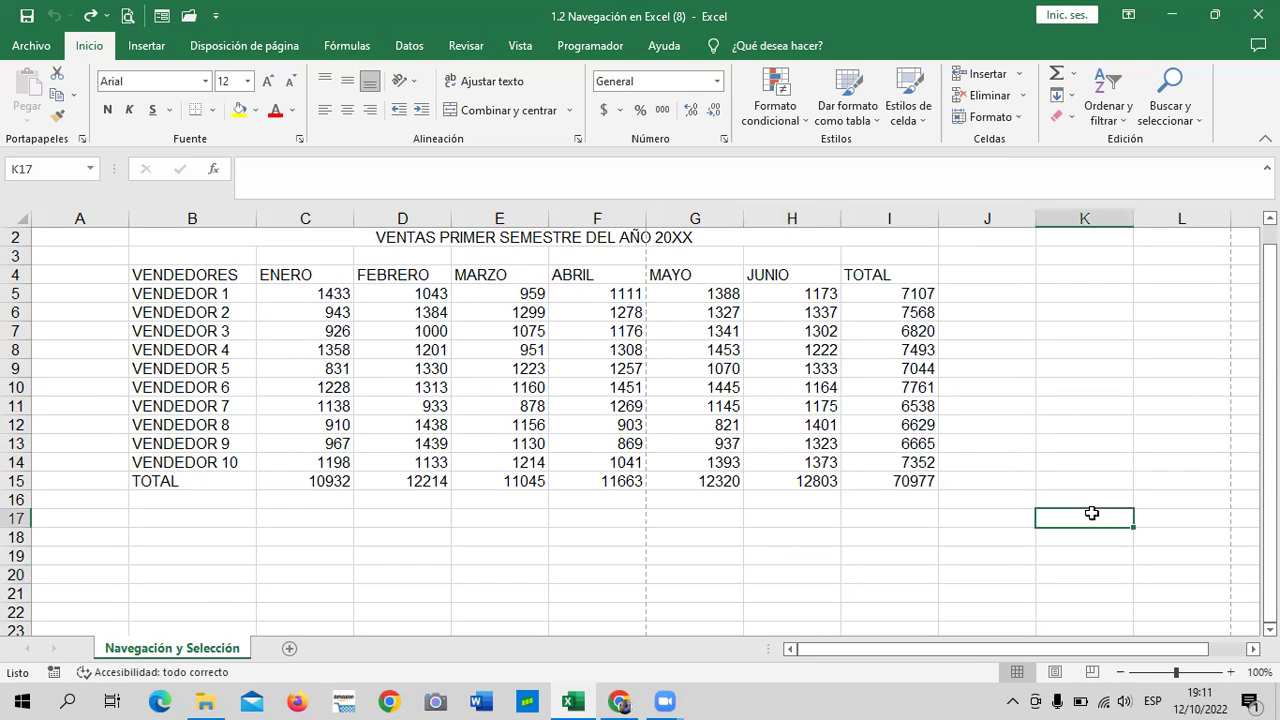
click(1100, 328)
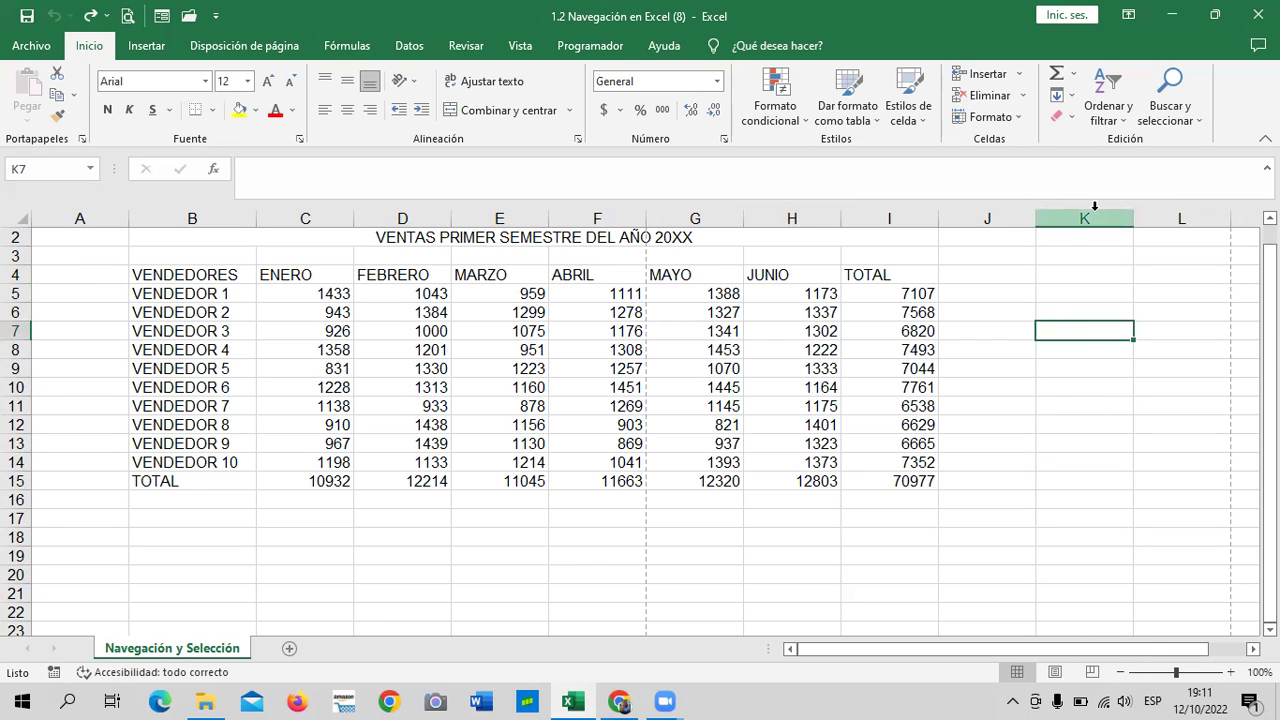
click(619, 701)
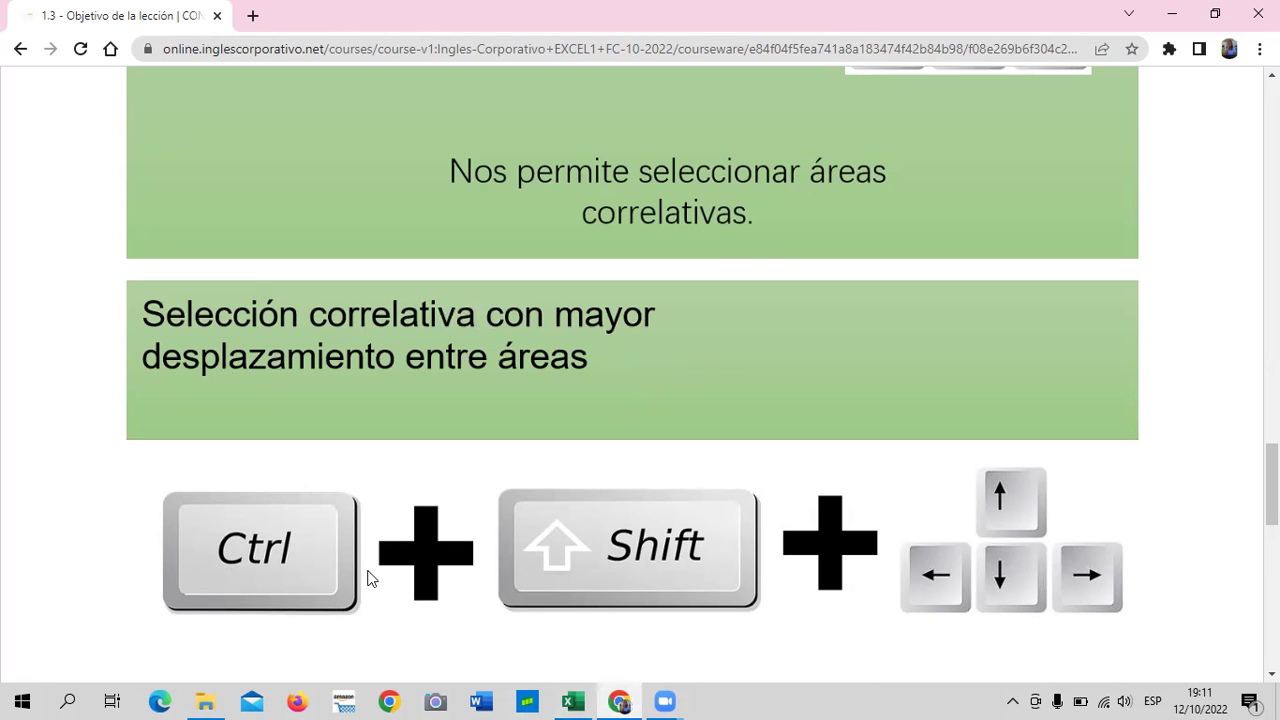
click(572, 701)
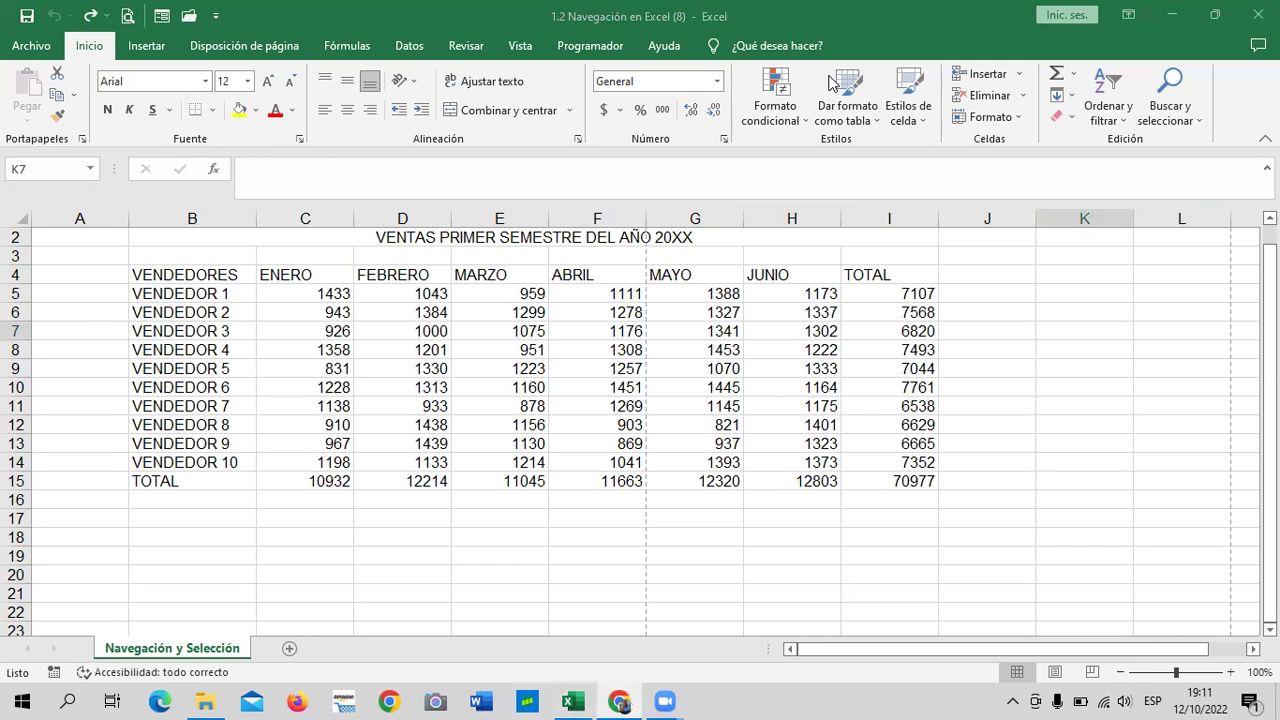
Step: Select columns K:XFD with Ctrl+Shift+Right and open their right-click context menu
click(1083, 218)
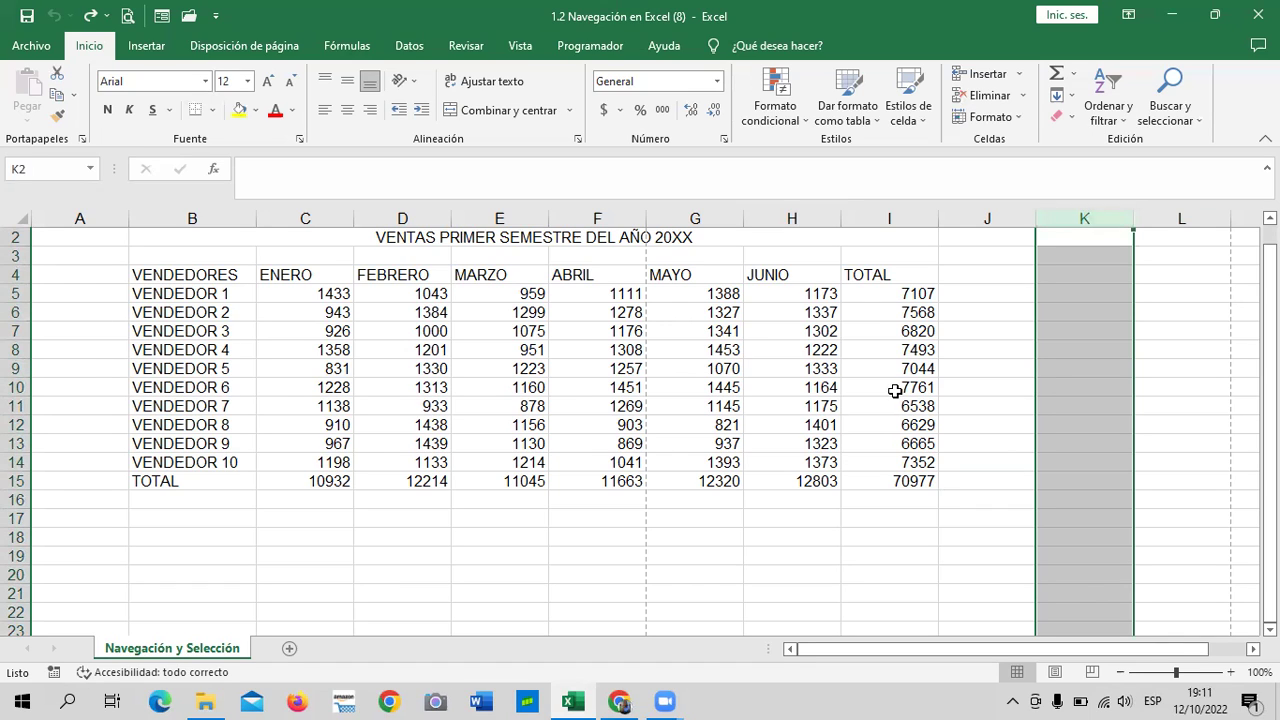
key(ctrl+shift+Right)
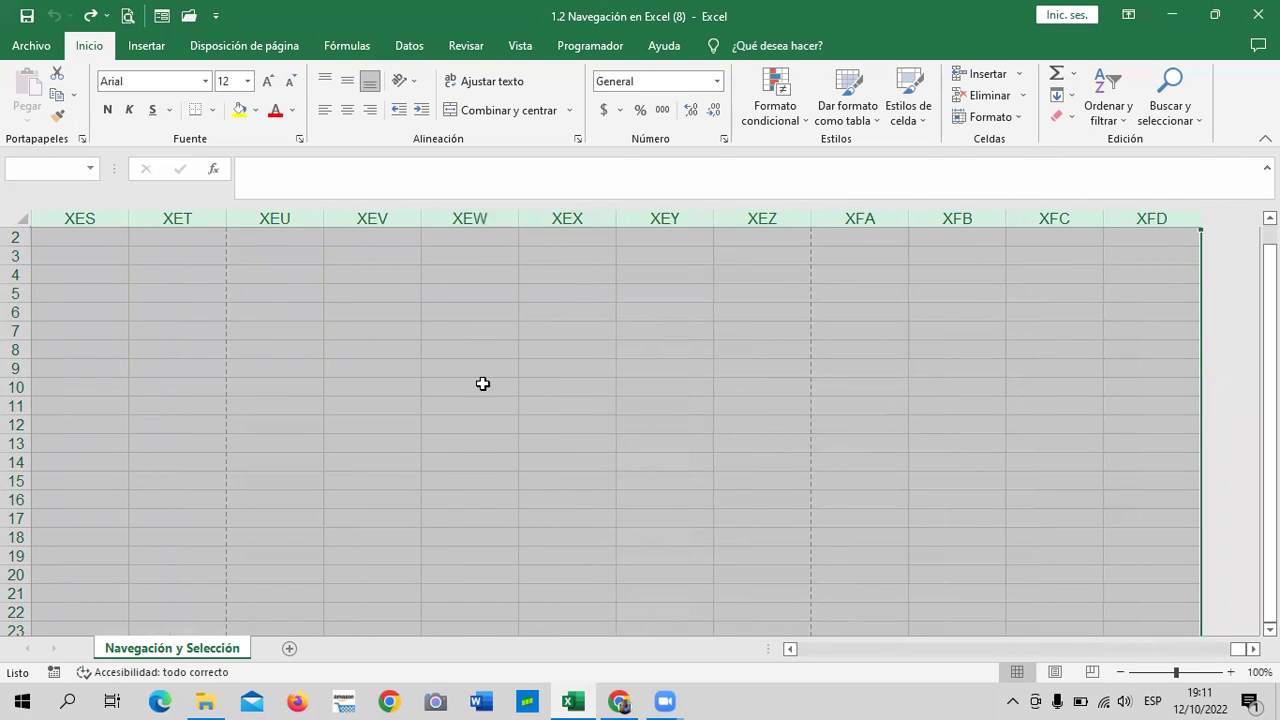
right_click(641, 283)
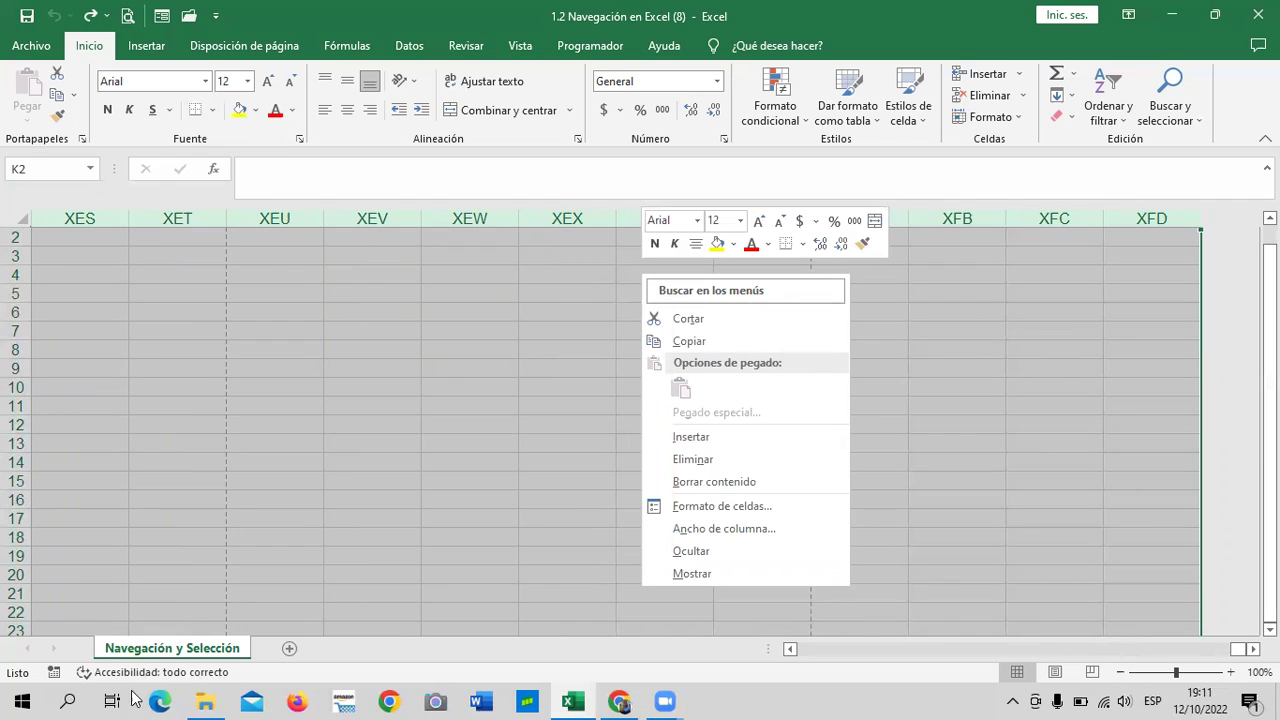
Step: Hide the selected columns K through XFD, then return the view to column A
click(727, 555)
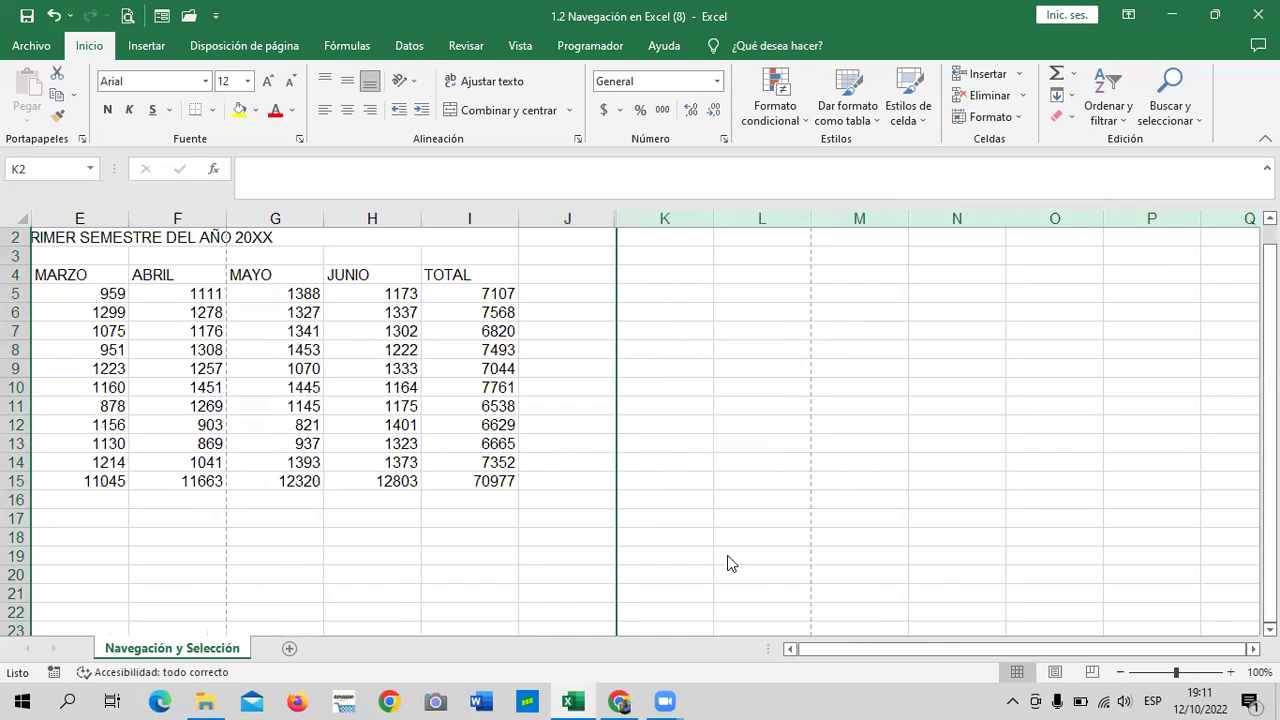
click(789, 647)
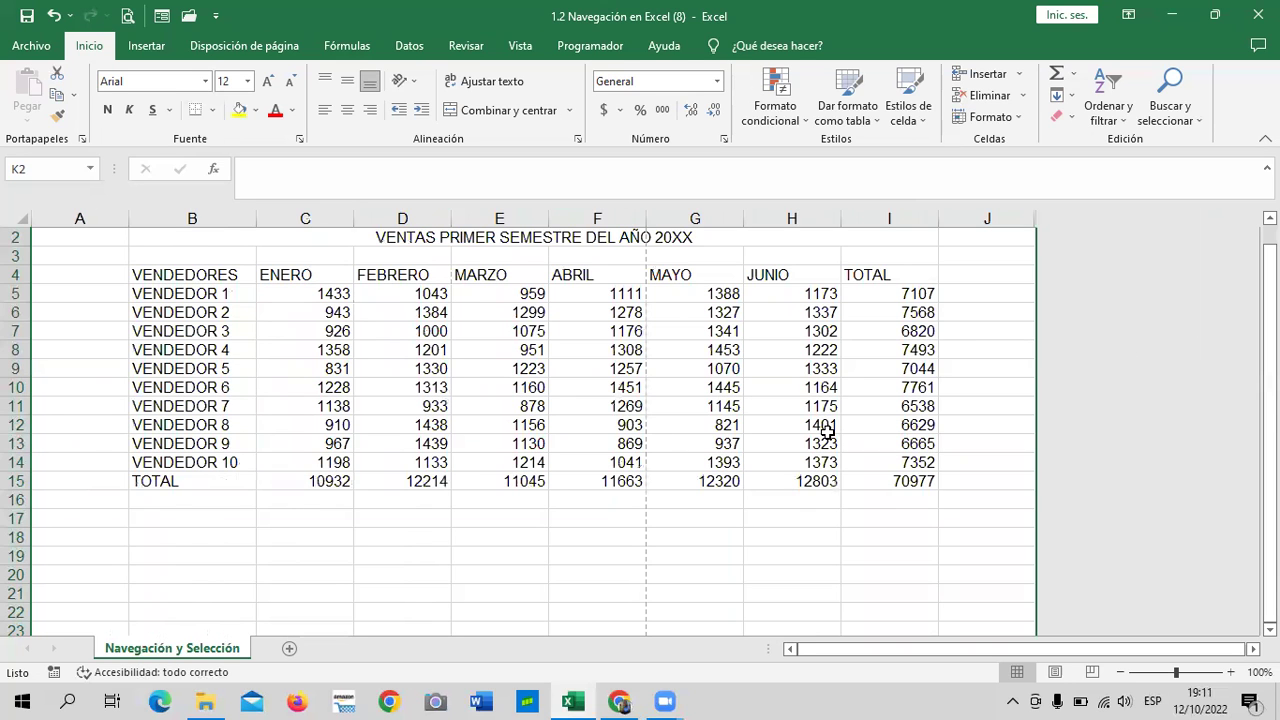
scroll(917, 346, down, 3)
scroll(857, 420, down, 1)
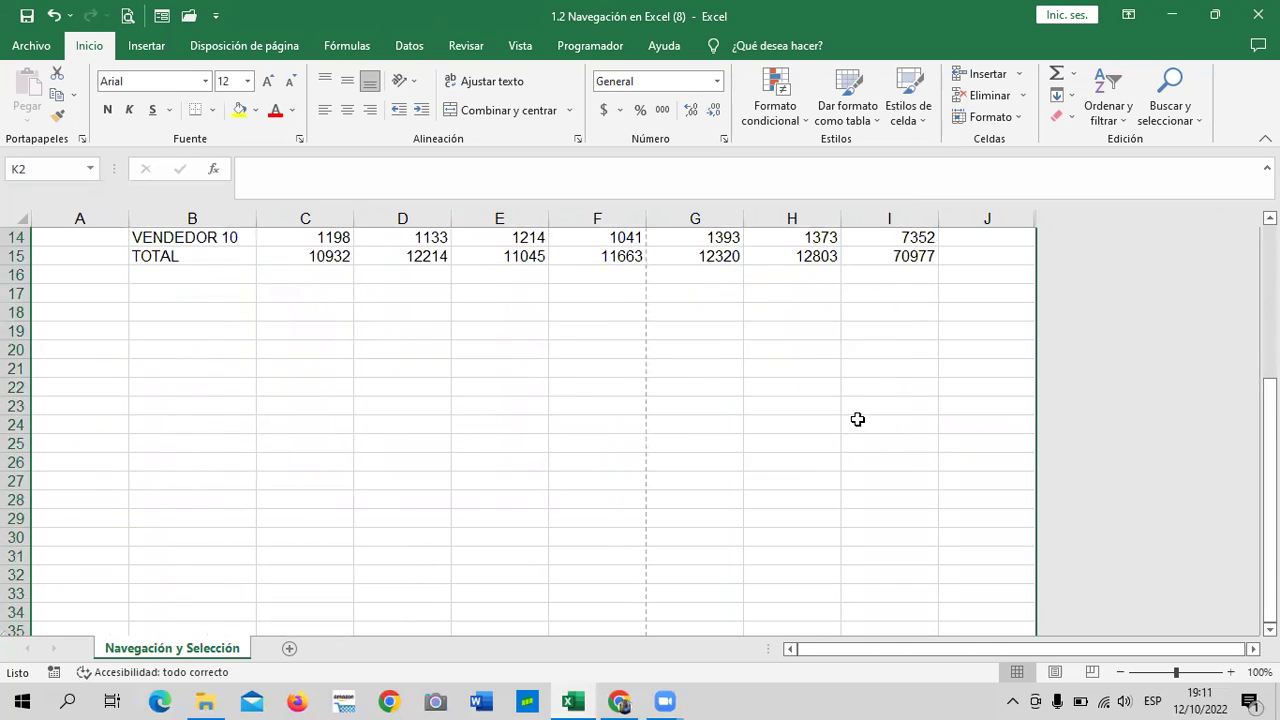
scroll(854, 424, up, 5)
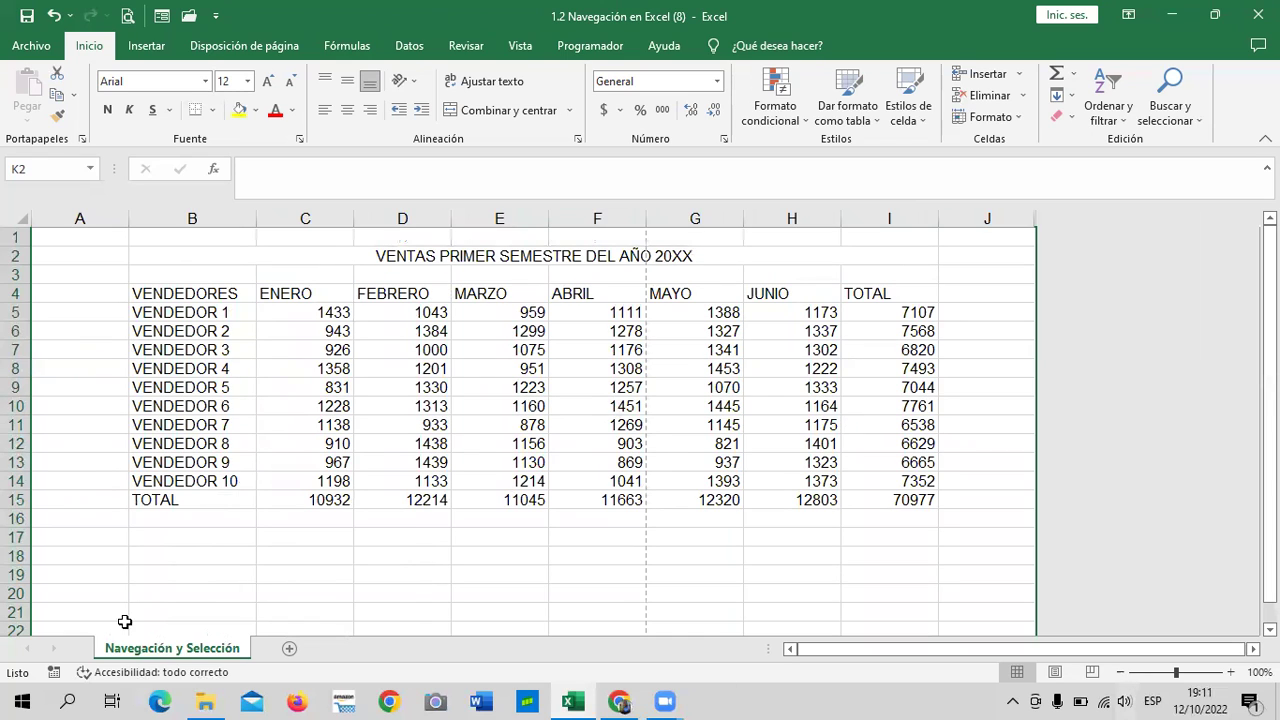
click(162, 578)
click(308, 570)
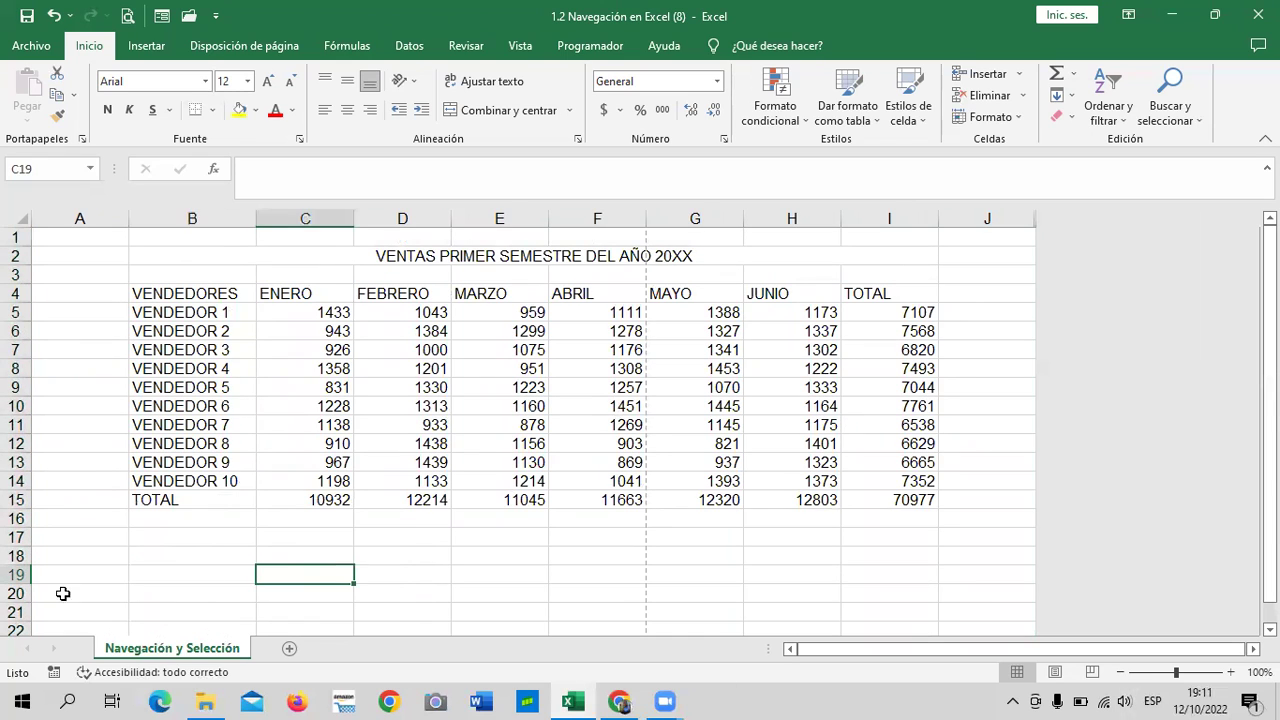
click(16, 612)
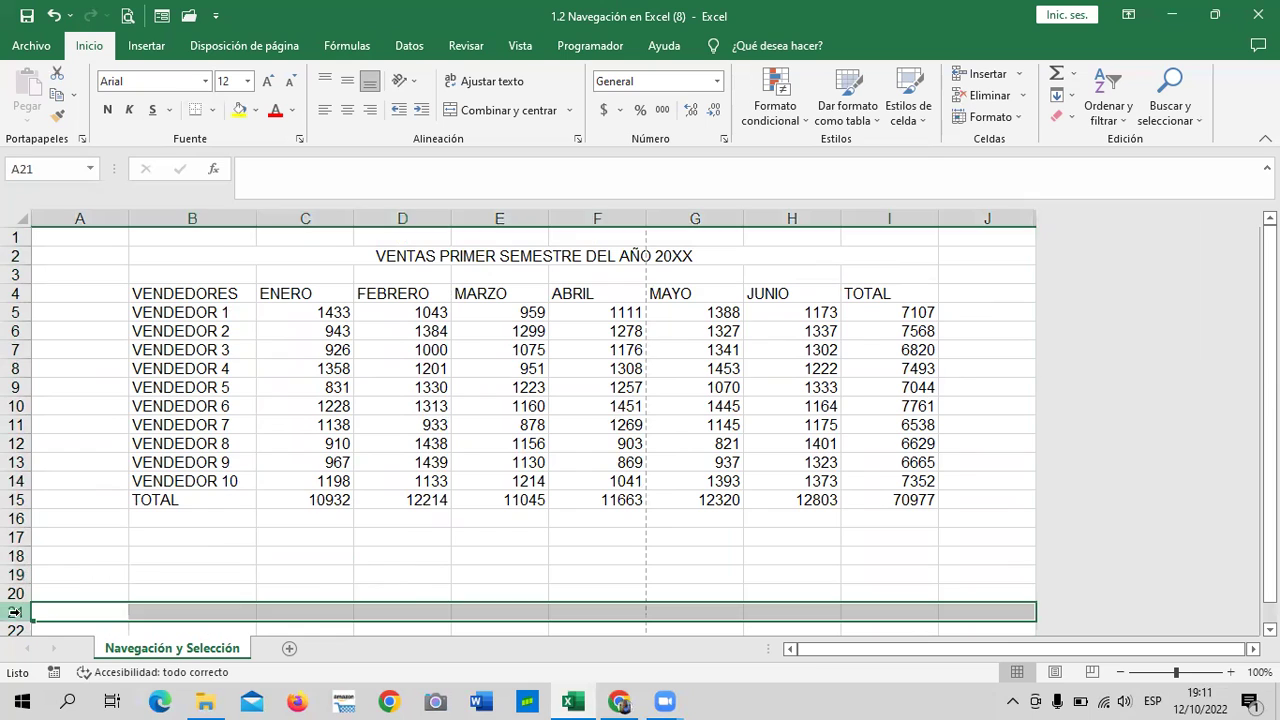
click(106, 576)
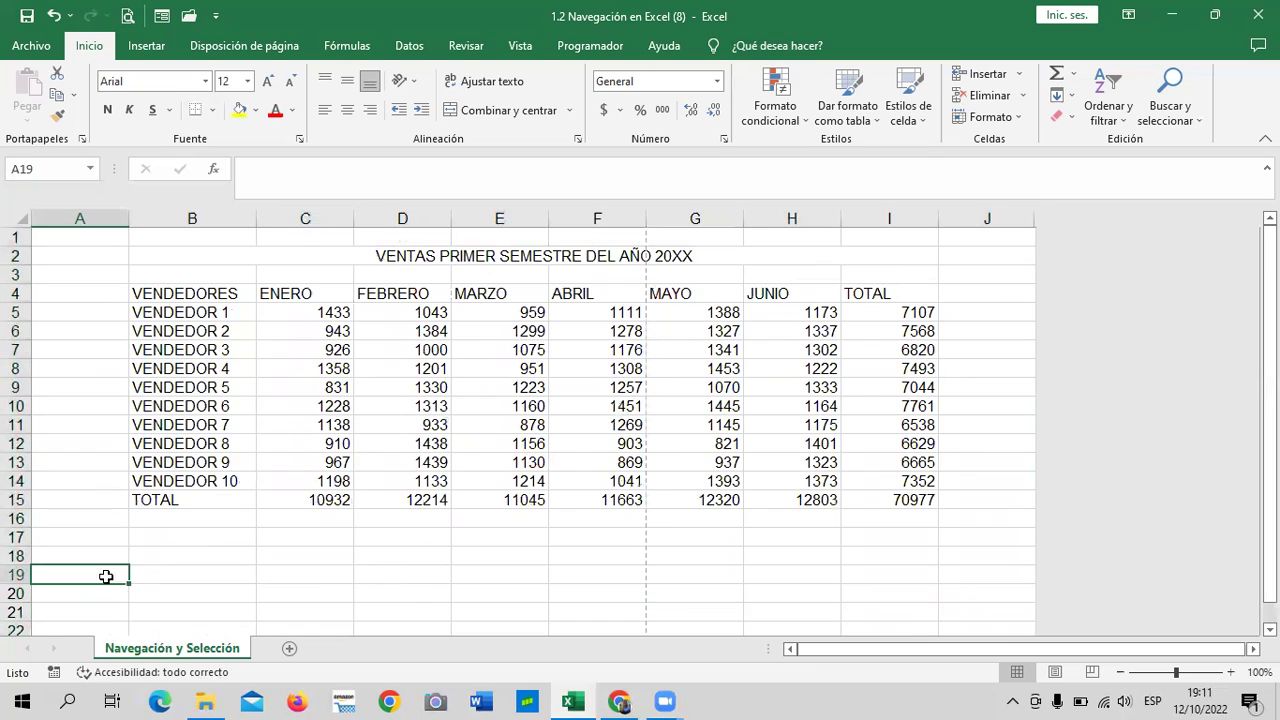
click(15, 612)
click(156, 590)
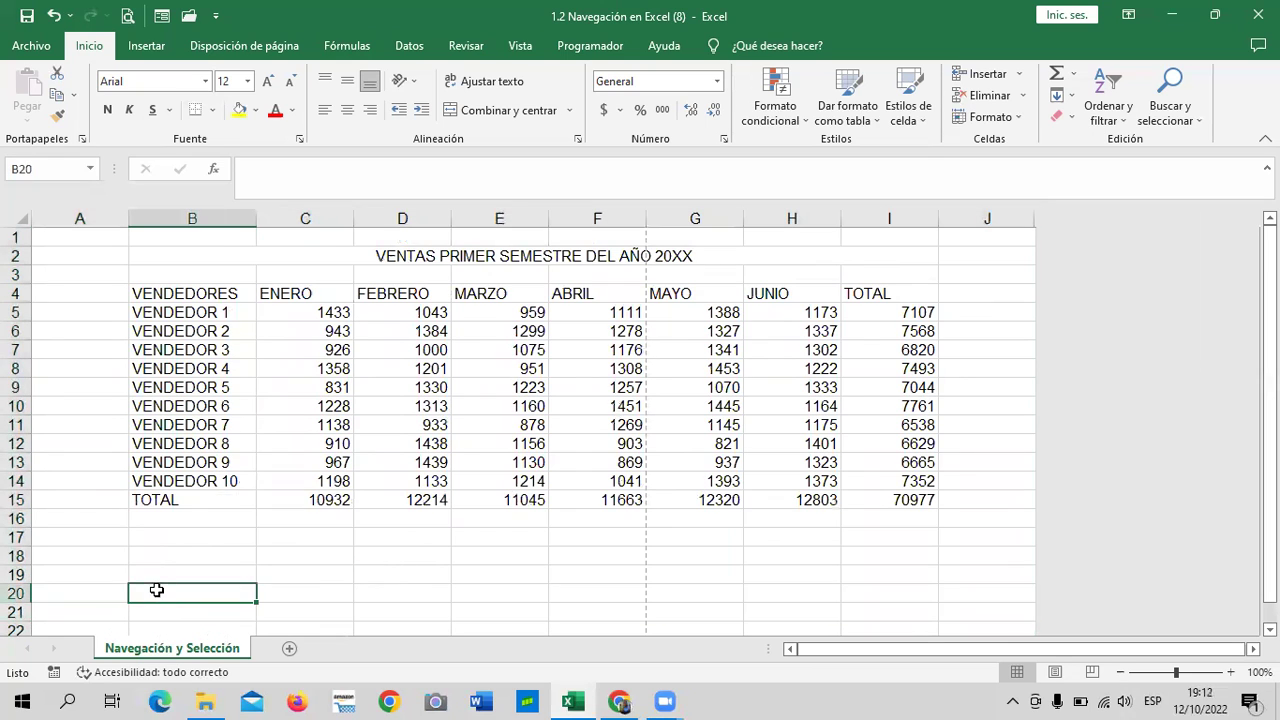
click(15, 612)
click(205, 573)
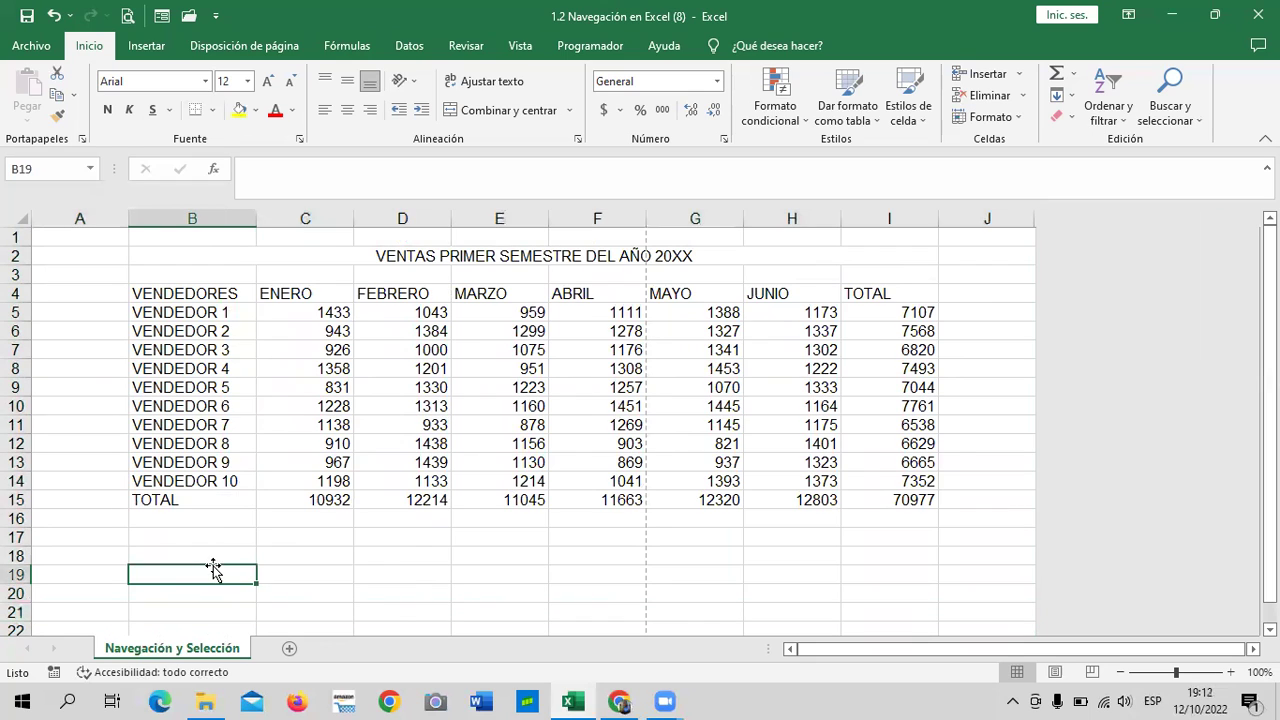
click(51, 593)
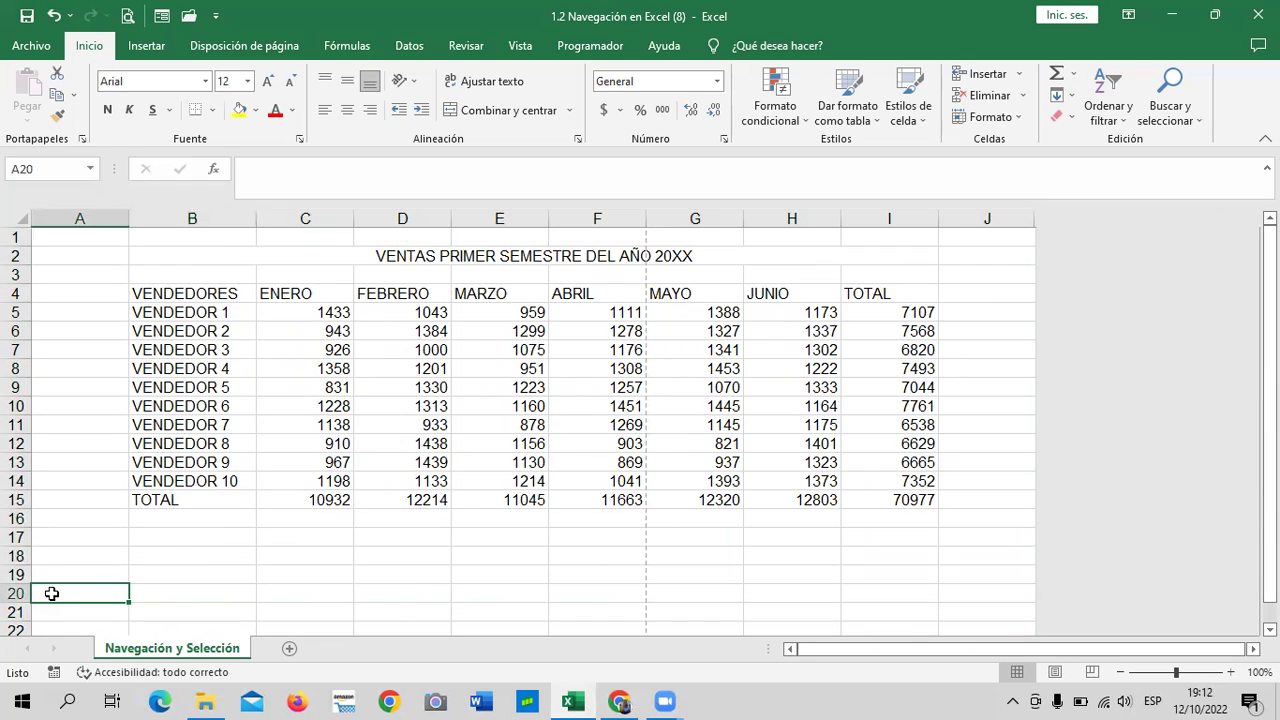
click(15, 593)
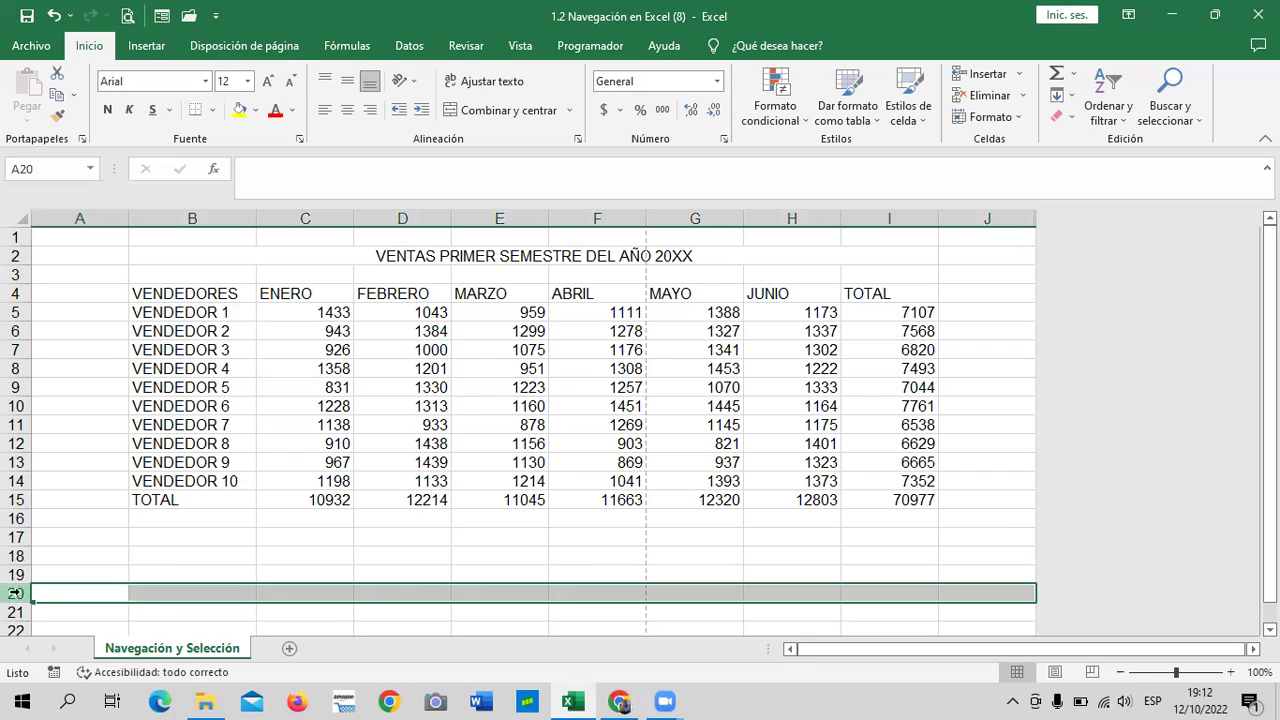
click(132, 574)
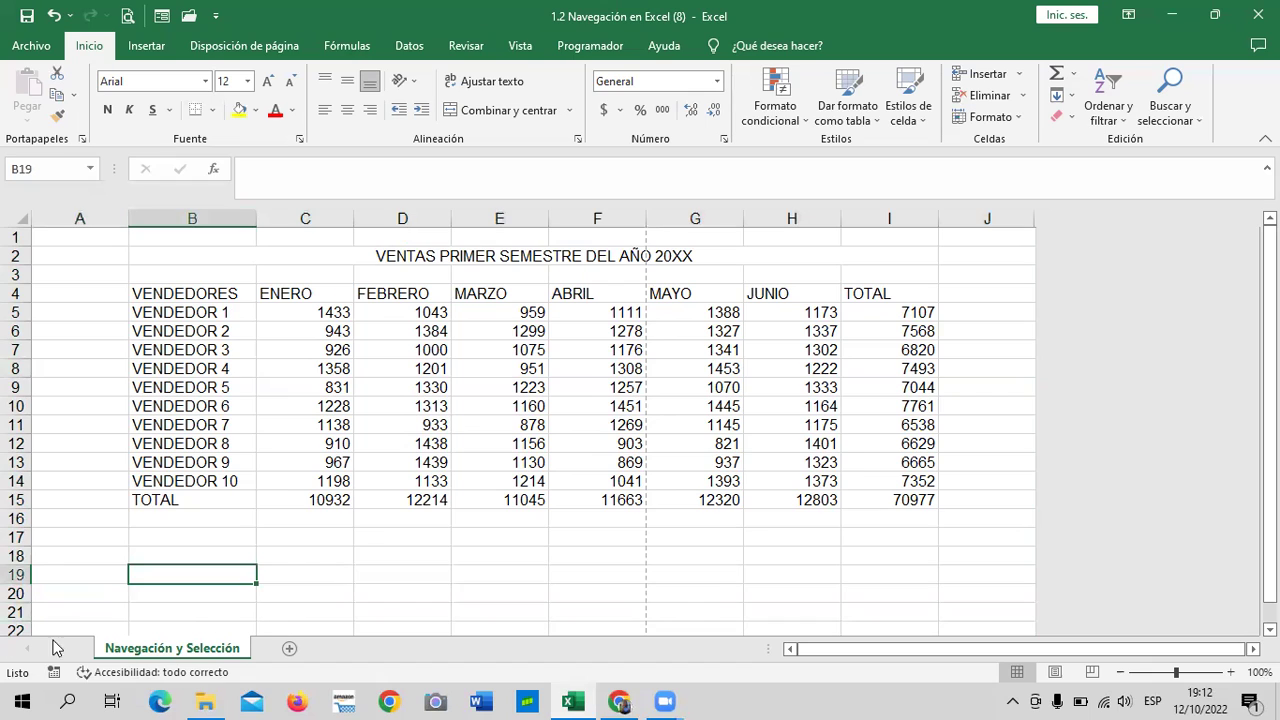
click(977, 239)
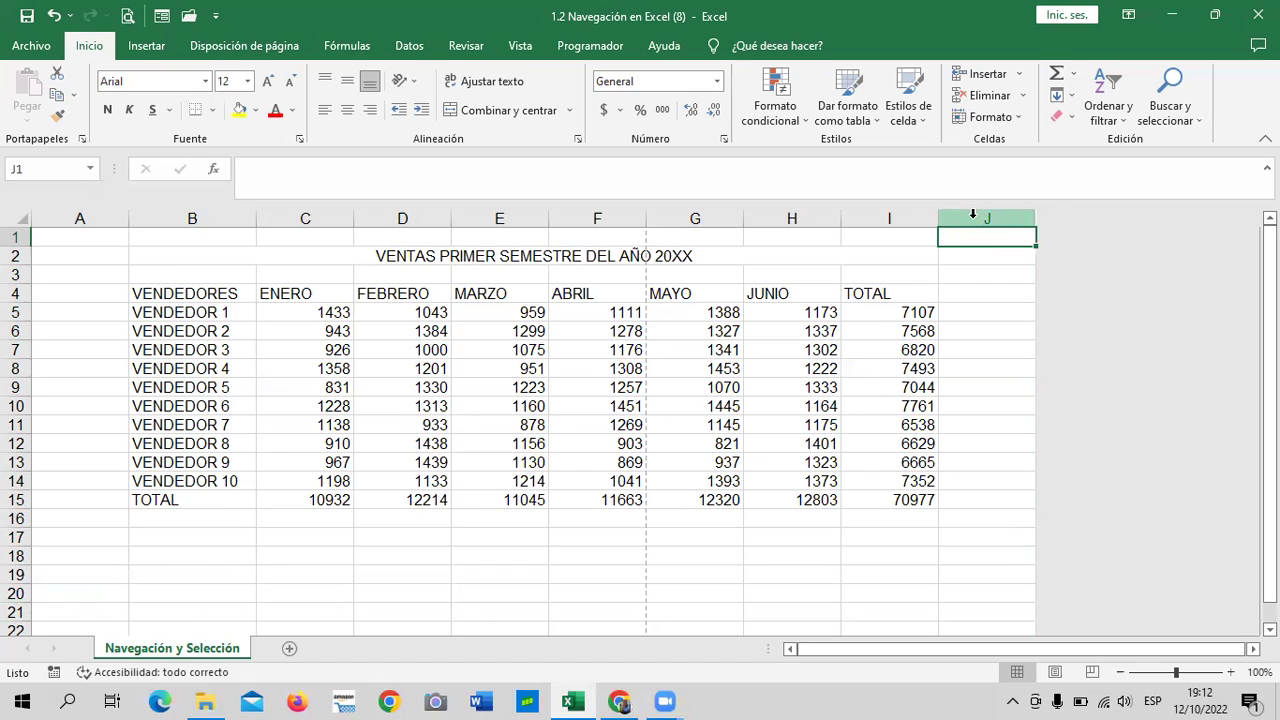
click(588, 577)
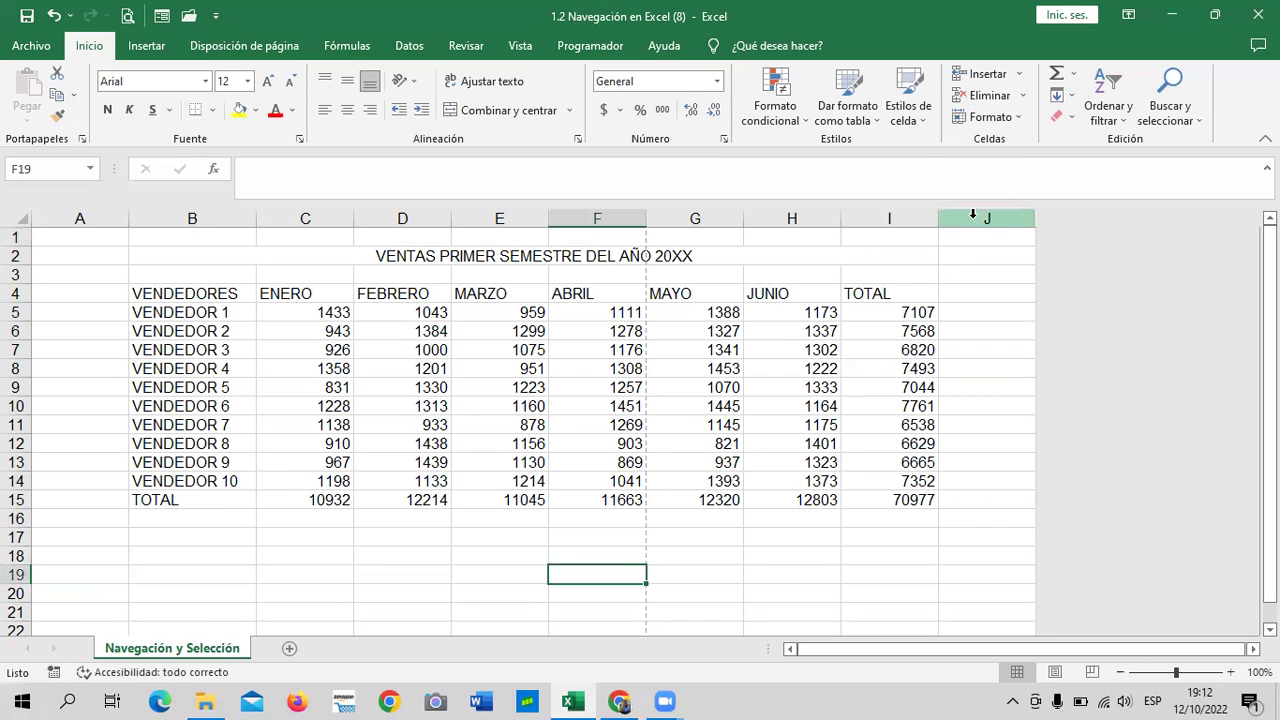
Step: Click column J and cells I20 and A20, then select all of row 21
click(975, 213)
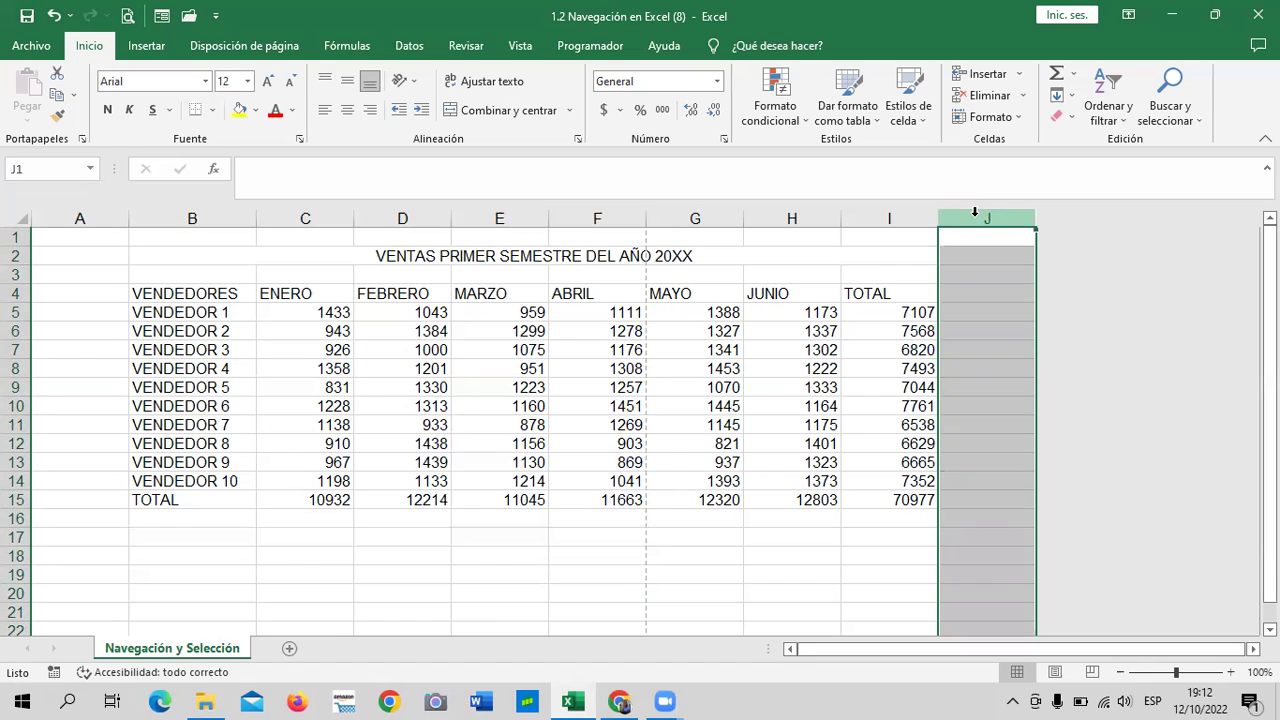
click(862, 588)
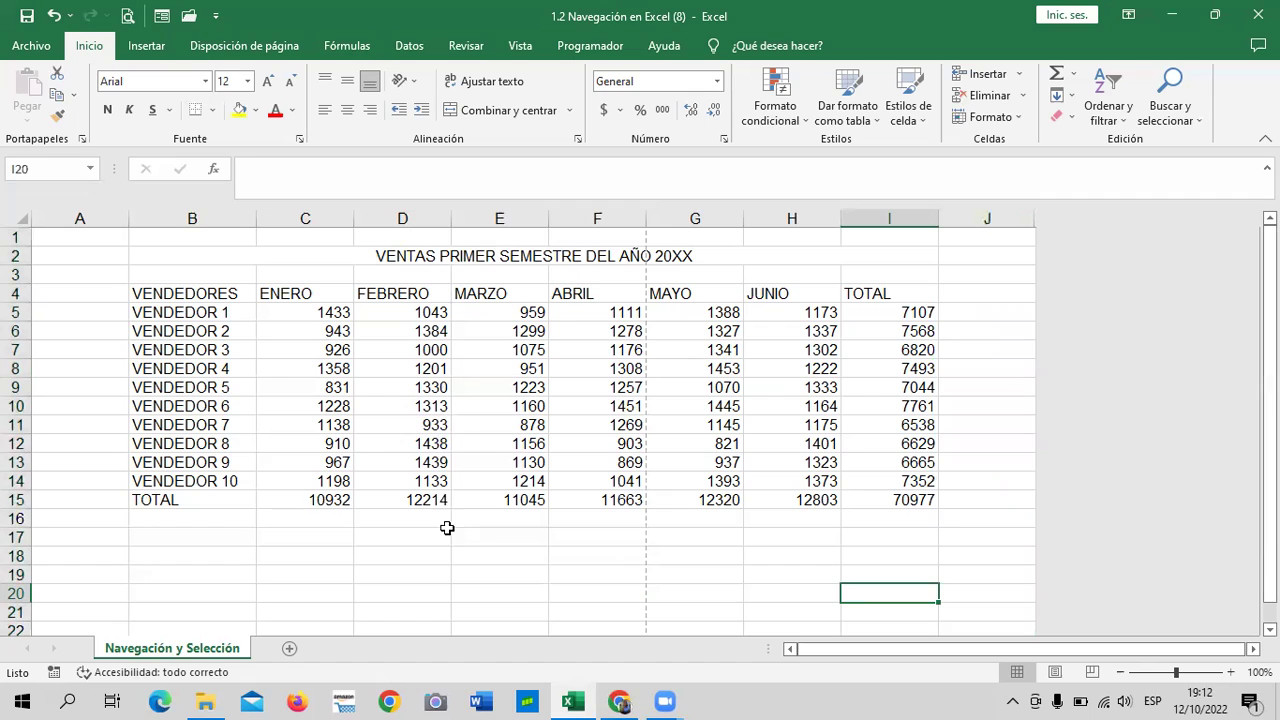
click(97, 593)
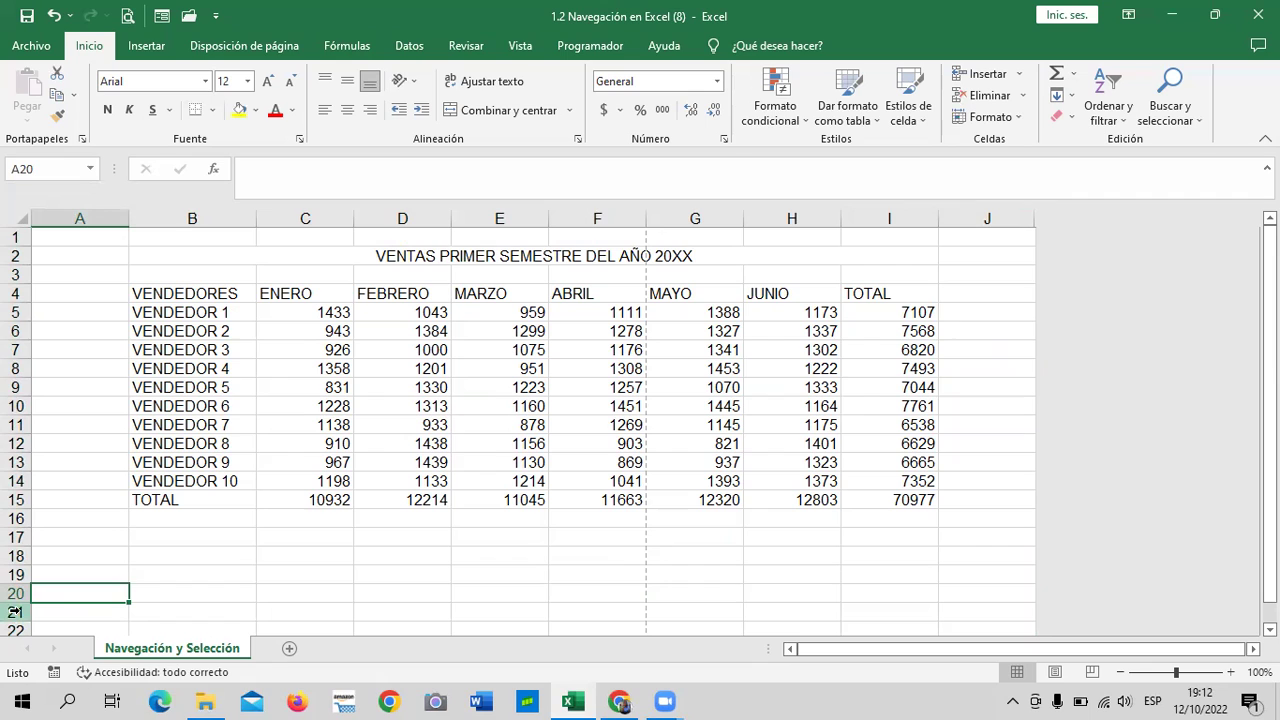
click(12, 612)
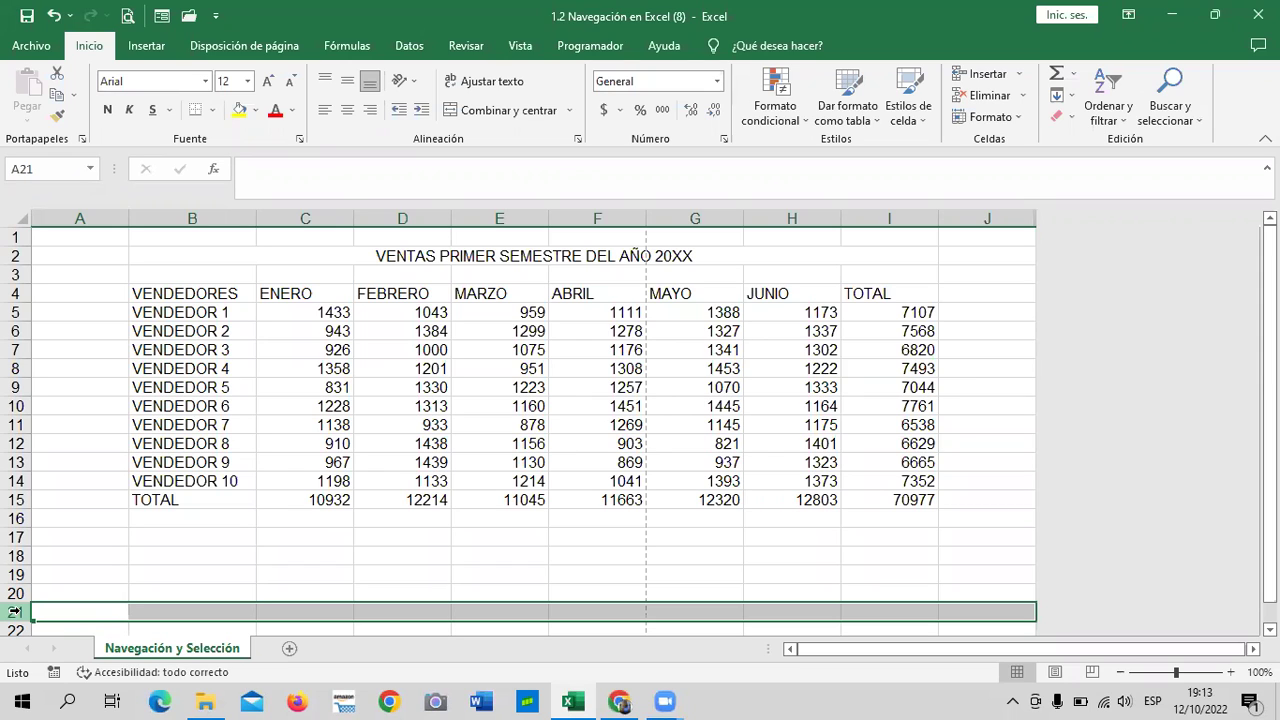
Step: Extend the selection from row 21 to row 1048576 and hide those rows with Ocultar
key(ctrl+shift+Down)
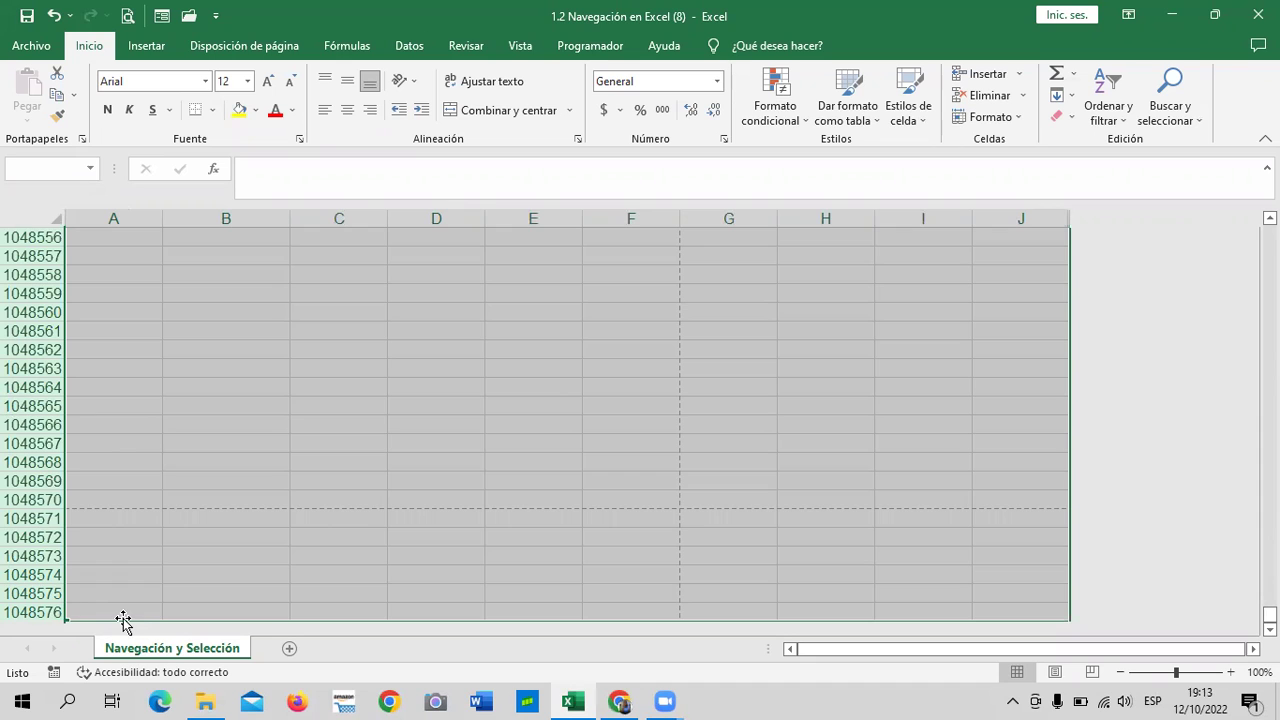
right_click(397, 339)
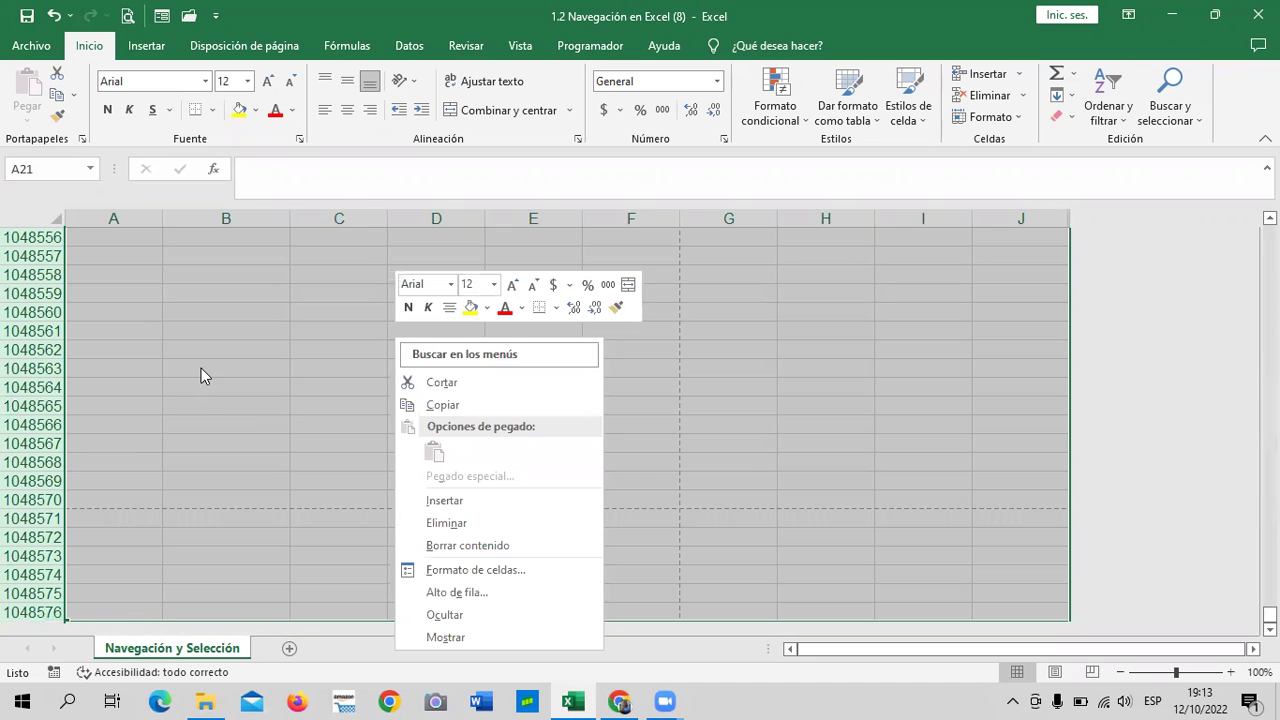
click(452, 613)
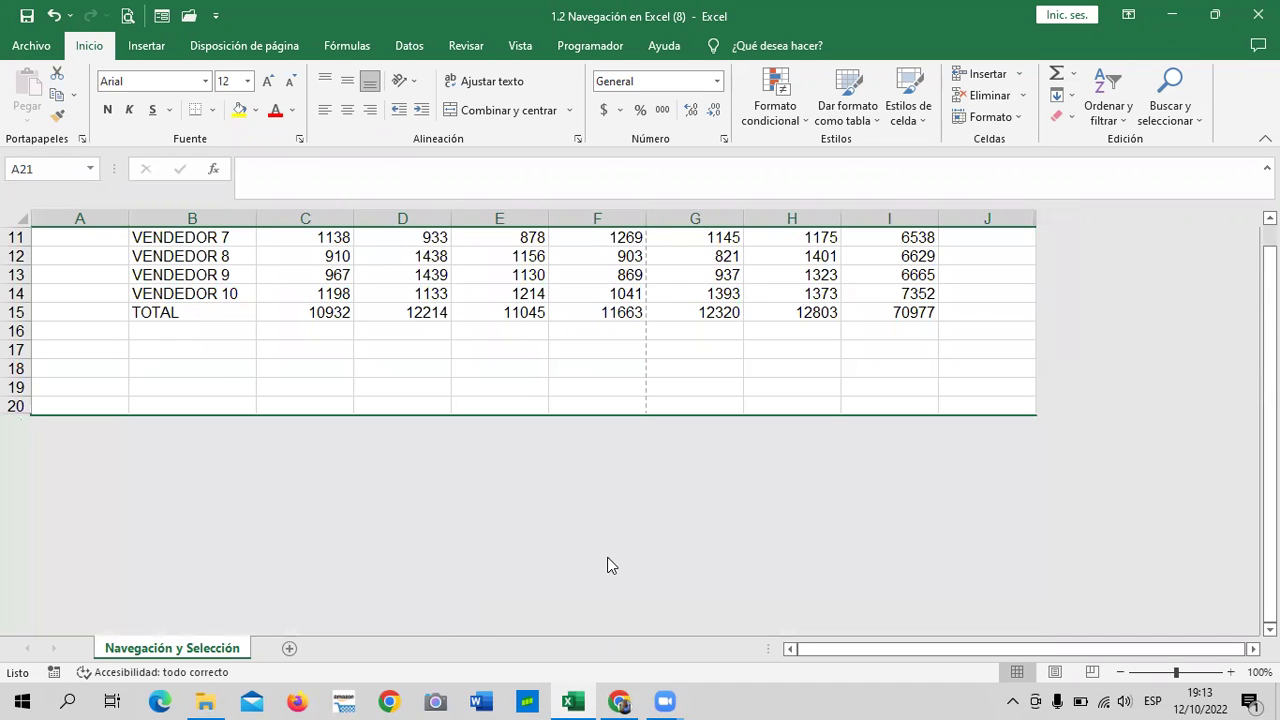
scroll(606, 552, up, 4)
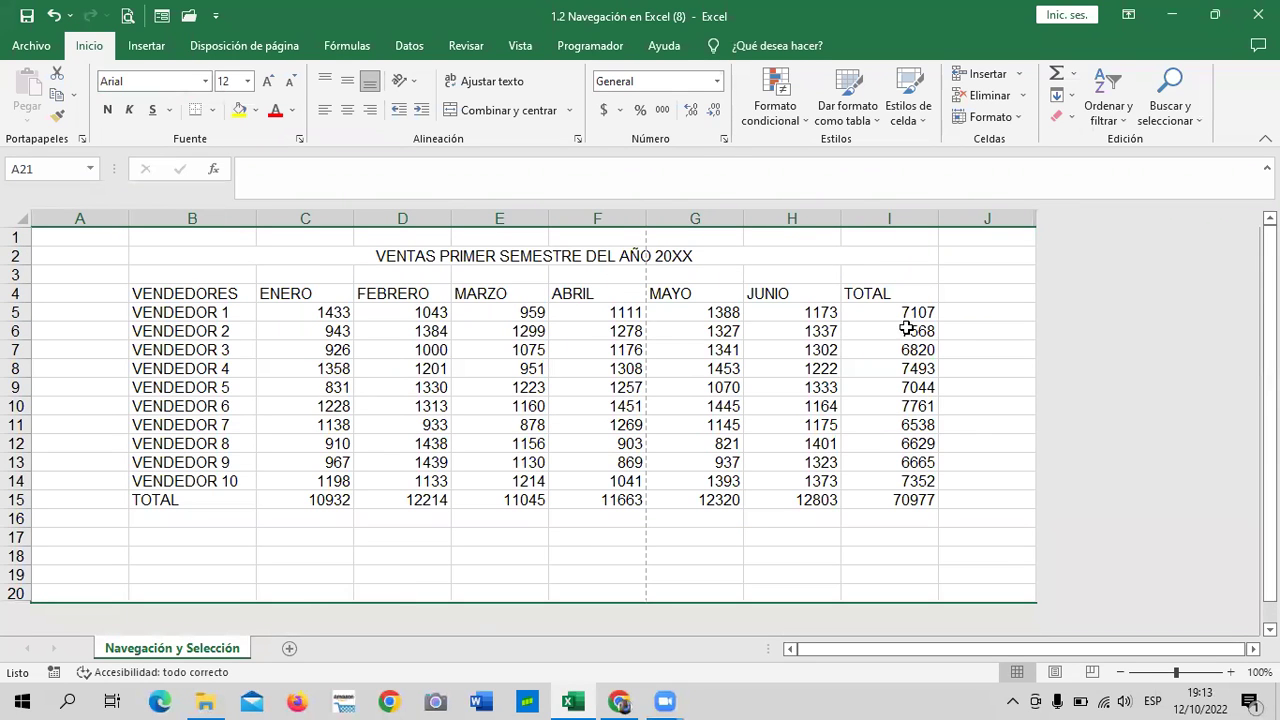
click(167, 576)
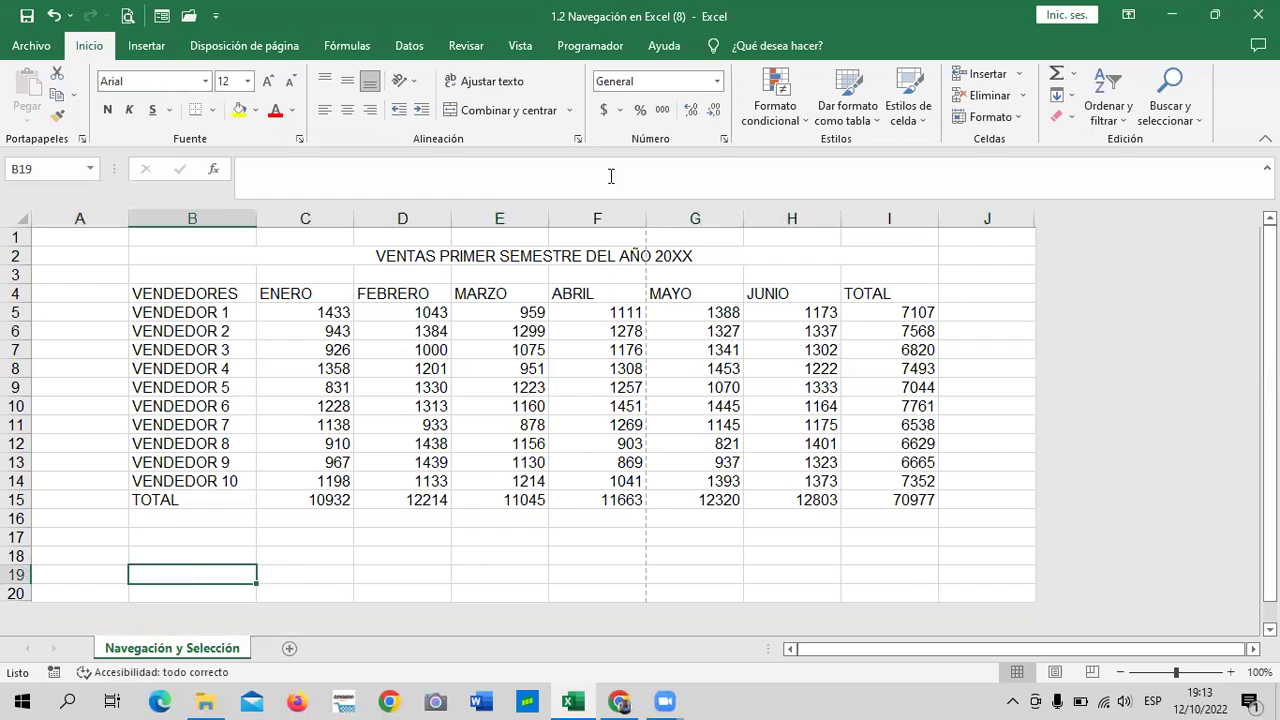
click(999, 233)
scroll(194, 530, down, 4)
scroll(194, 530, up, 4)
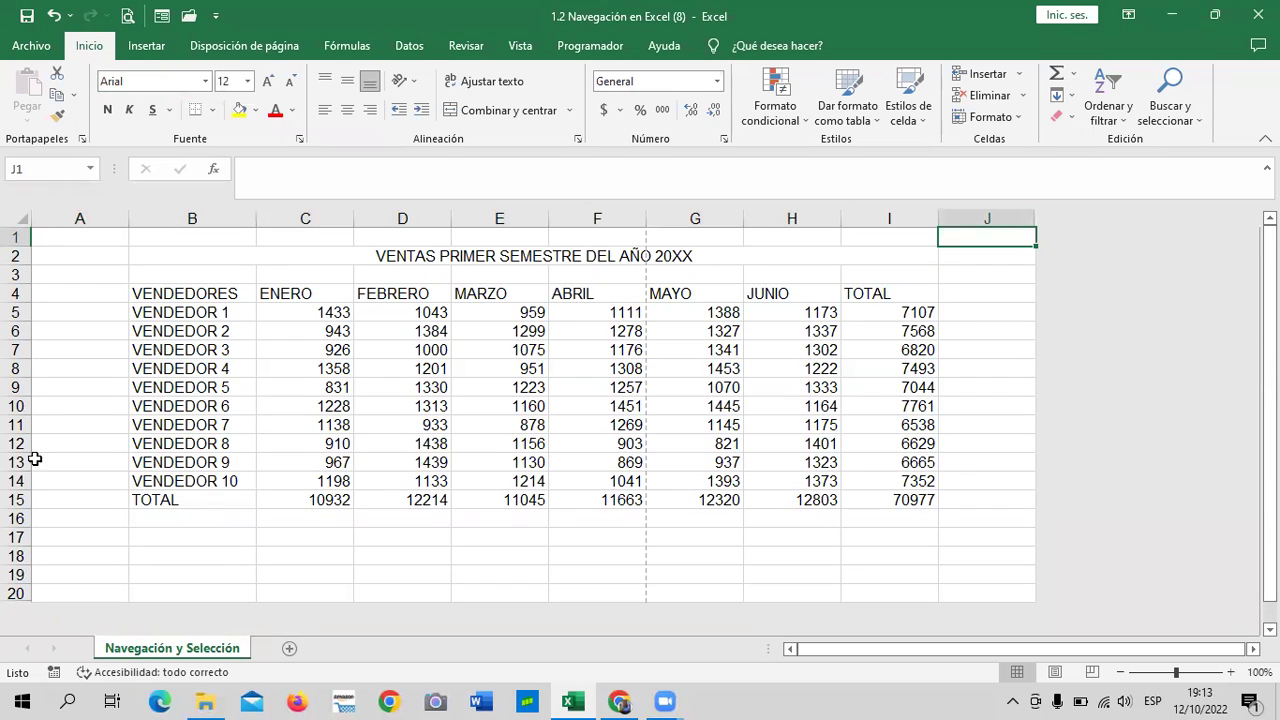
click(987, 598)
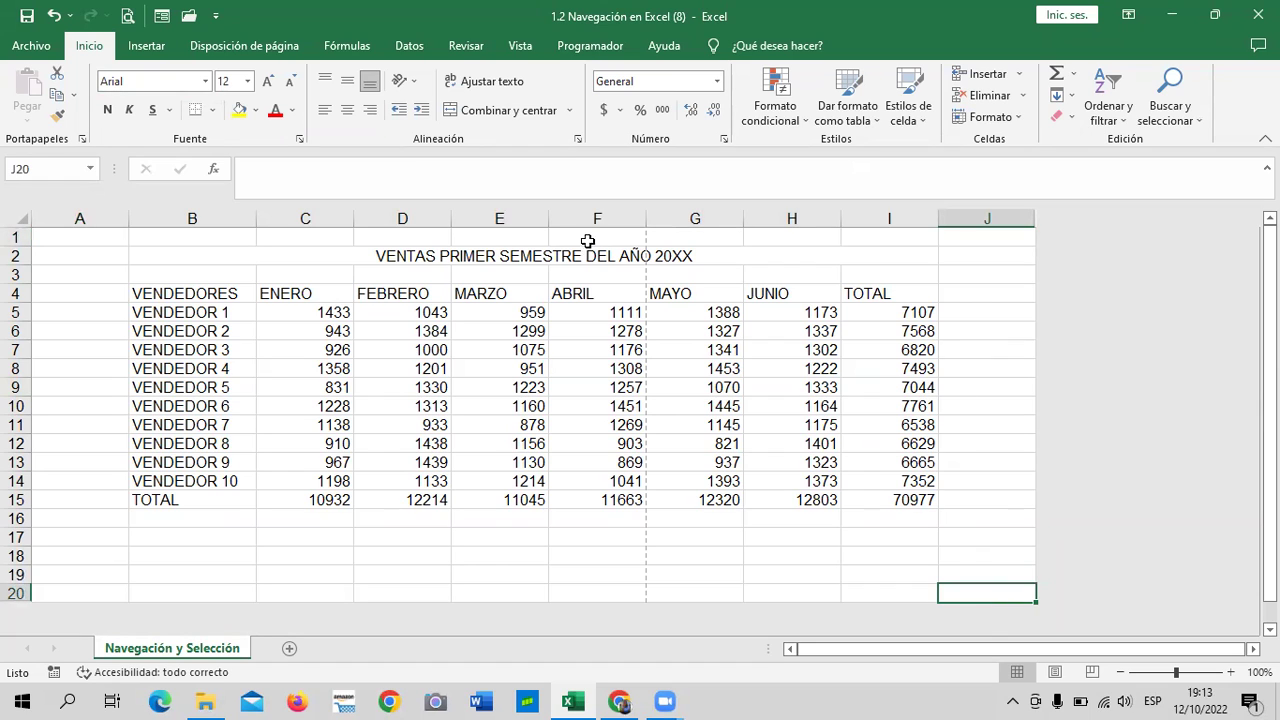
click(55, 592)
click(200, 592)
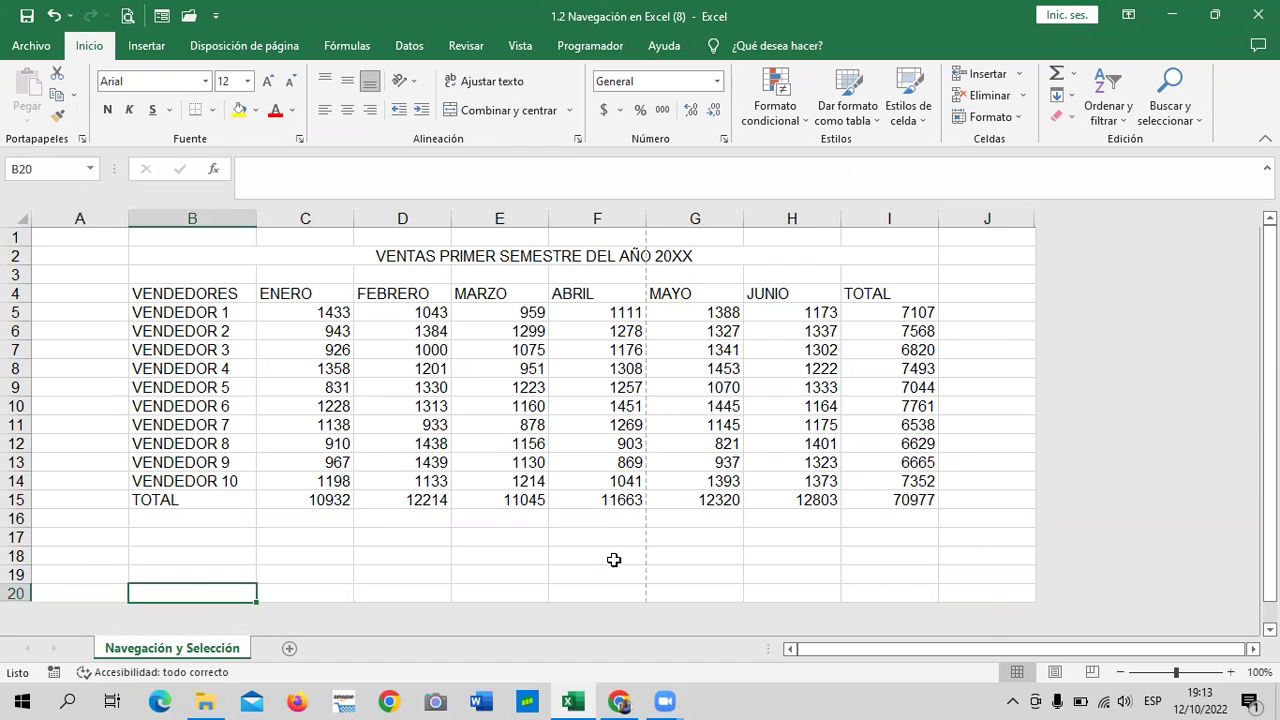
click(880, 556)
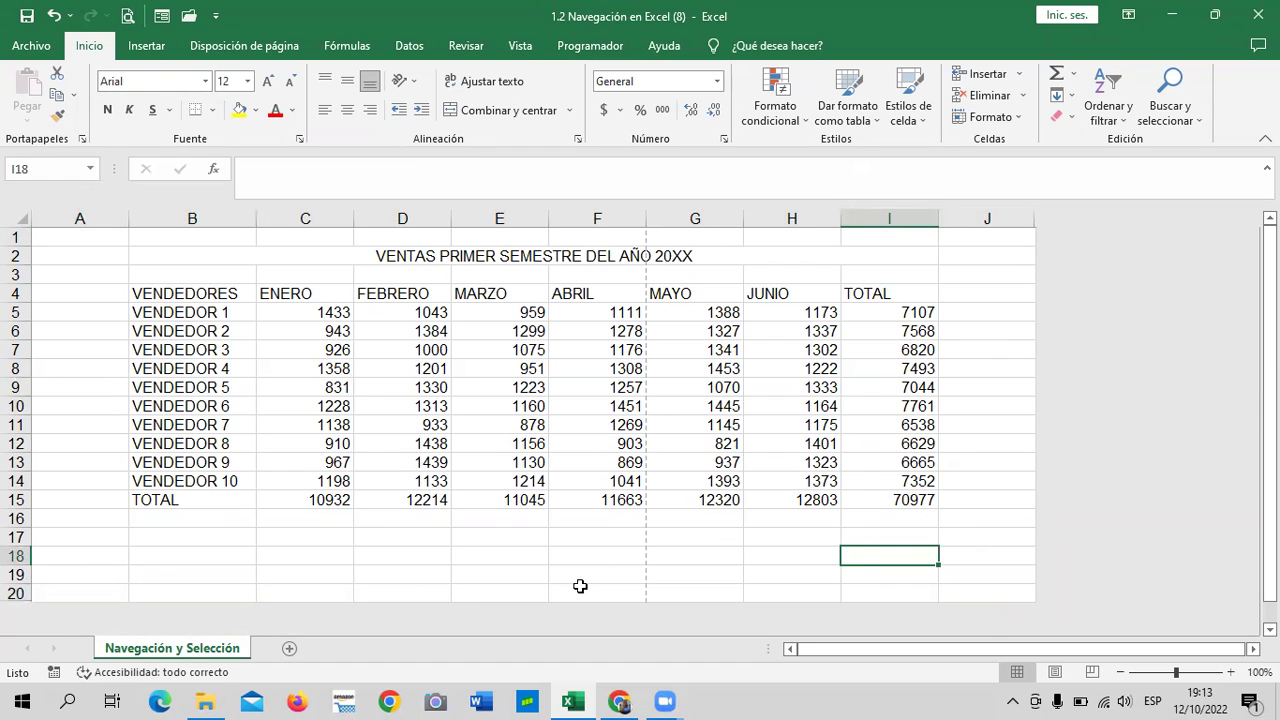
scroll(78, 540, down, 1)
scroll(84, 500, down, 5)
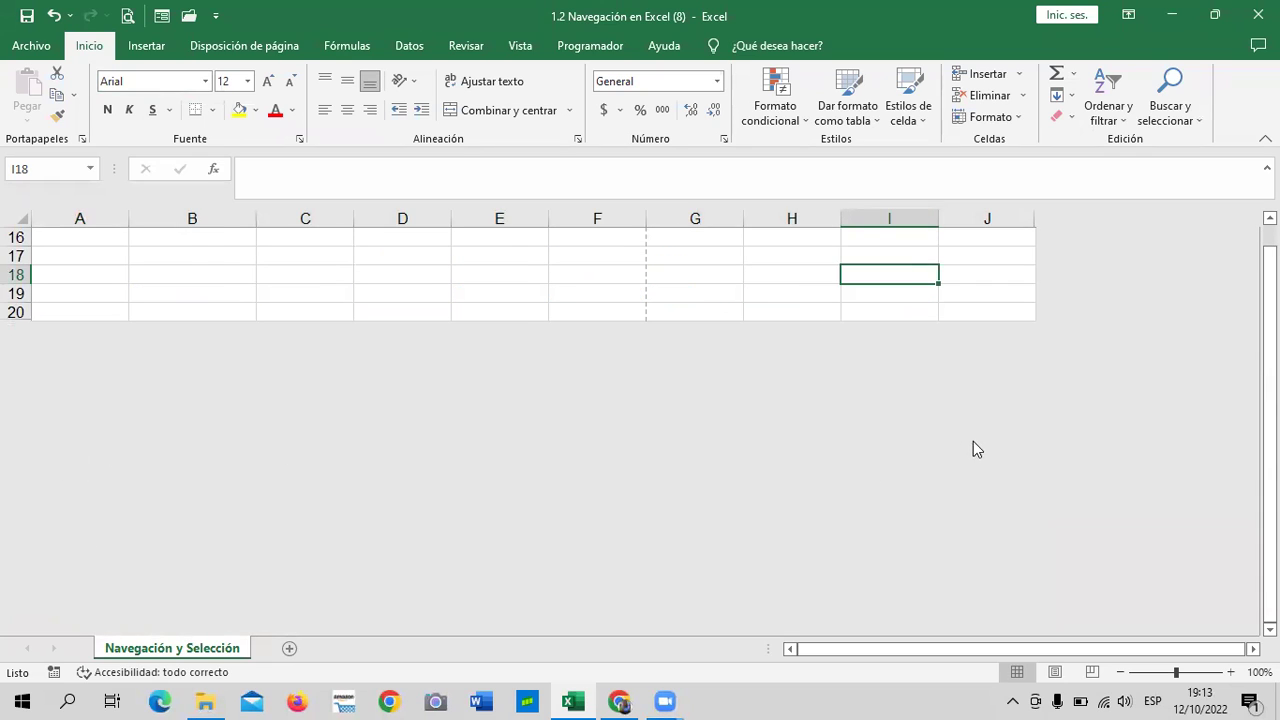
scroll(951, 468, up, 3)
click(402, 462)
click(216, 480)
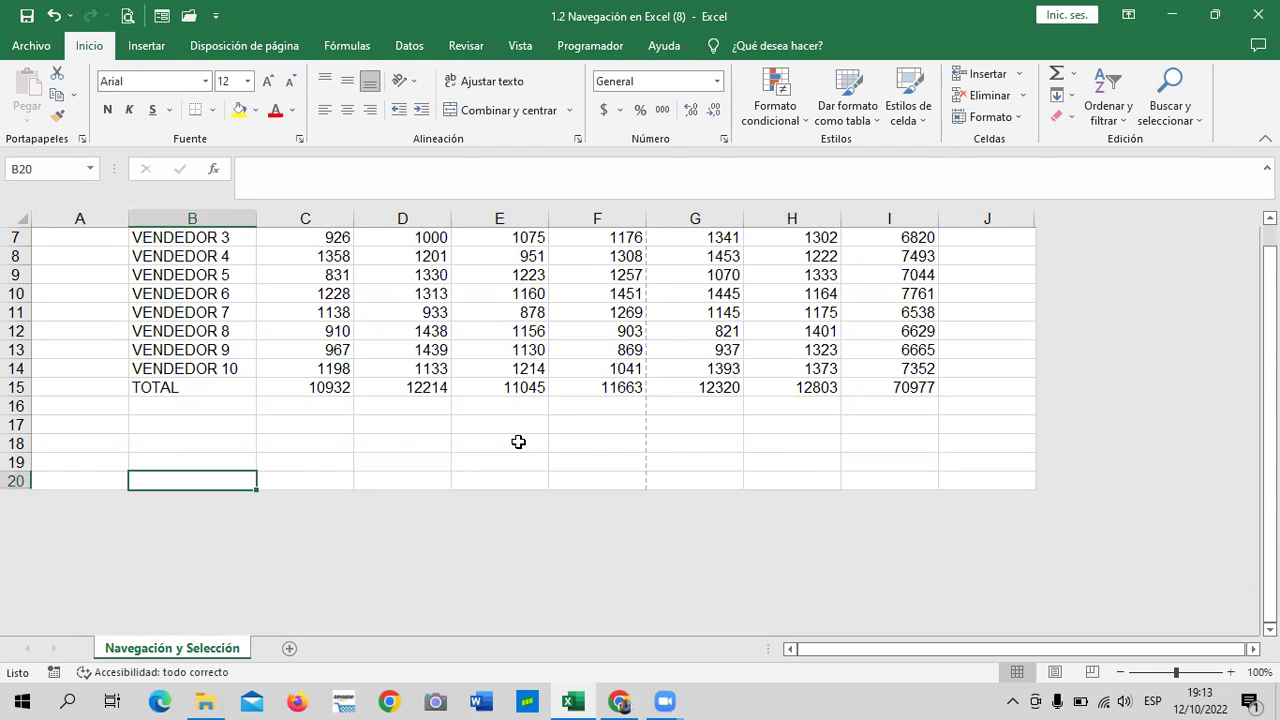
click(305, 476)
scroll(600, 510, up, 2)
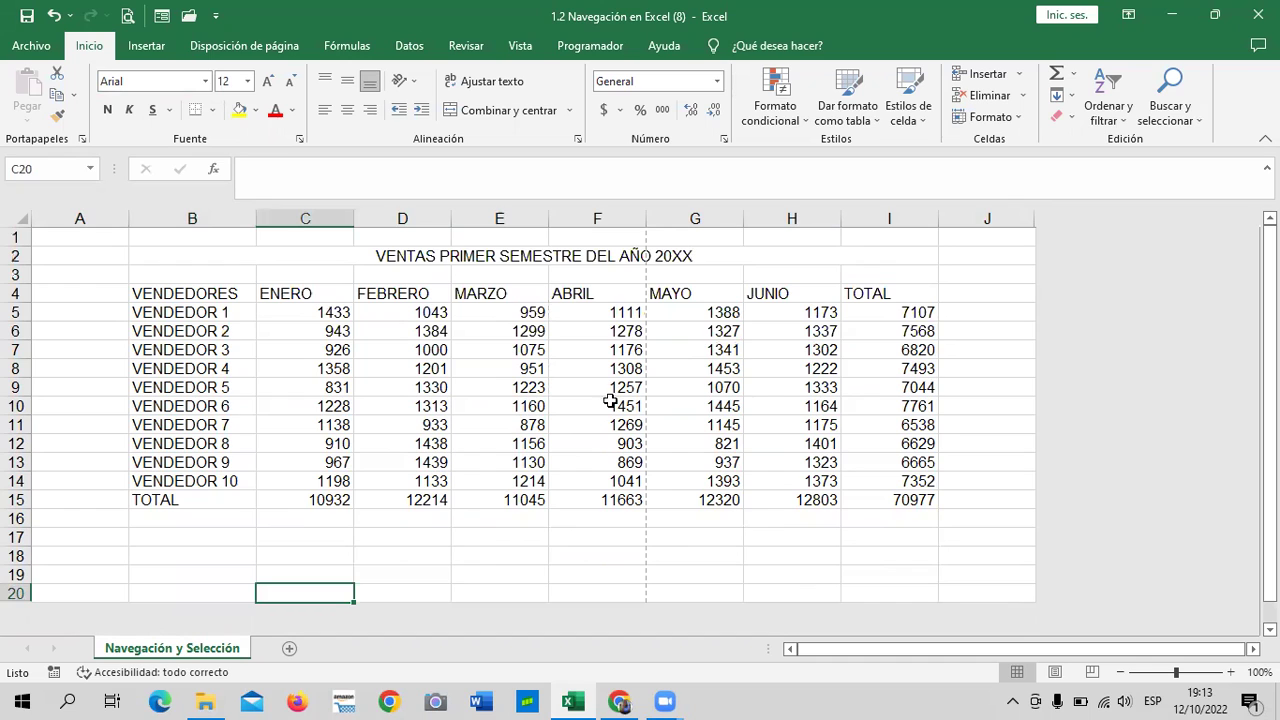
click(925, 537)
click(1000, 424)
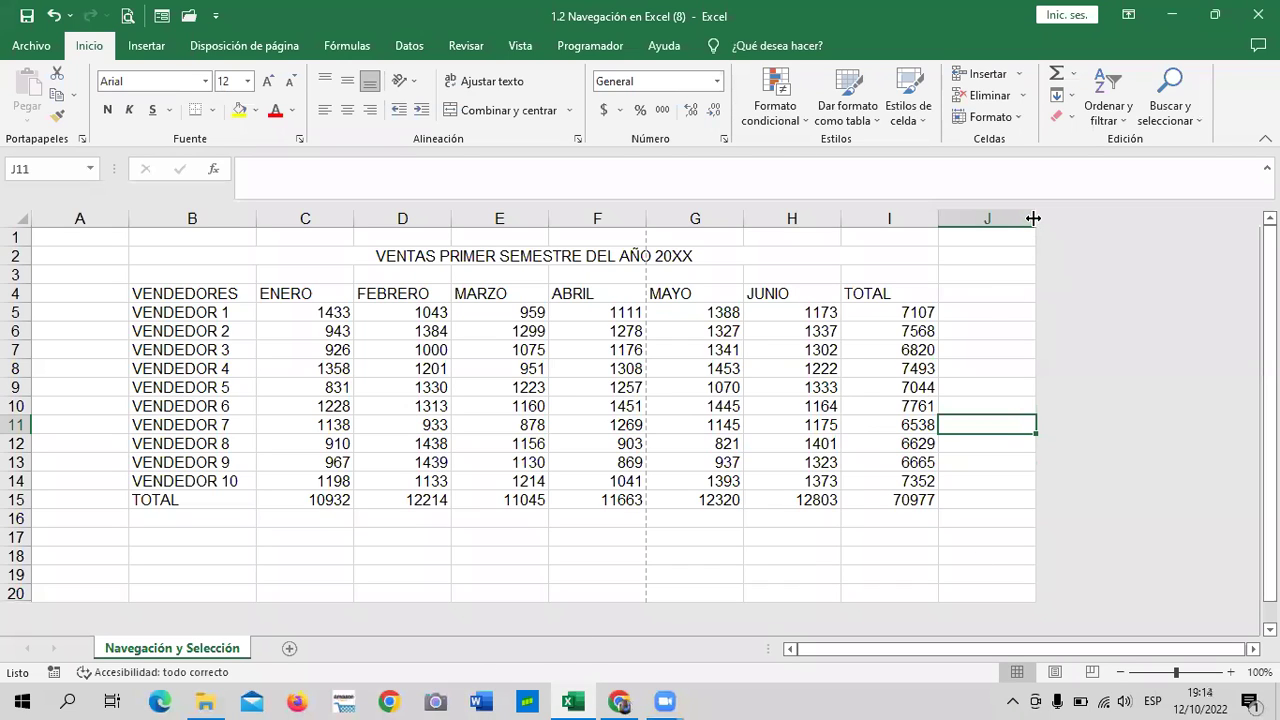
click(995, 329)
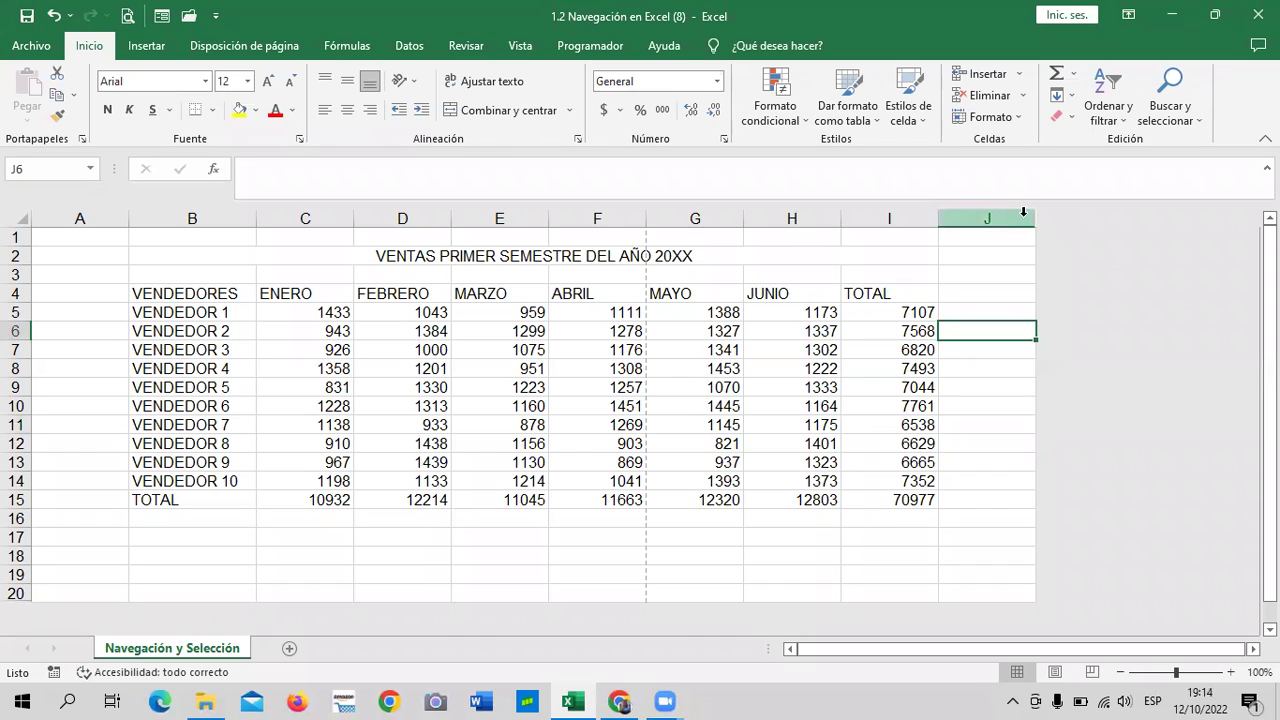
click(1007, 288)
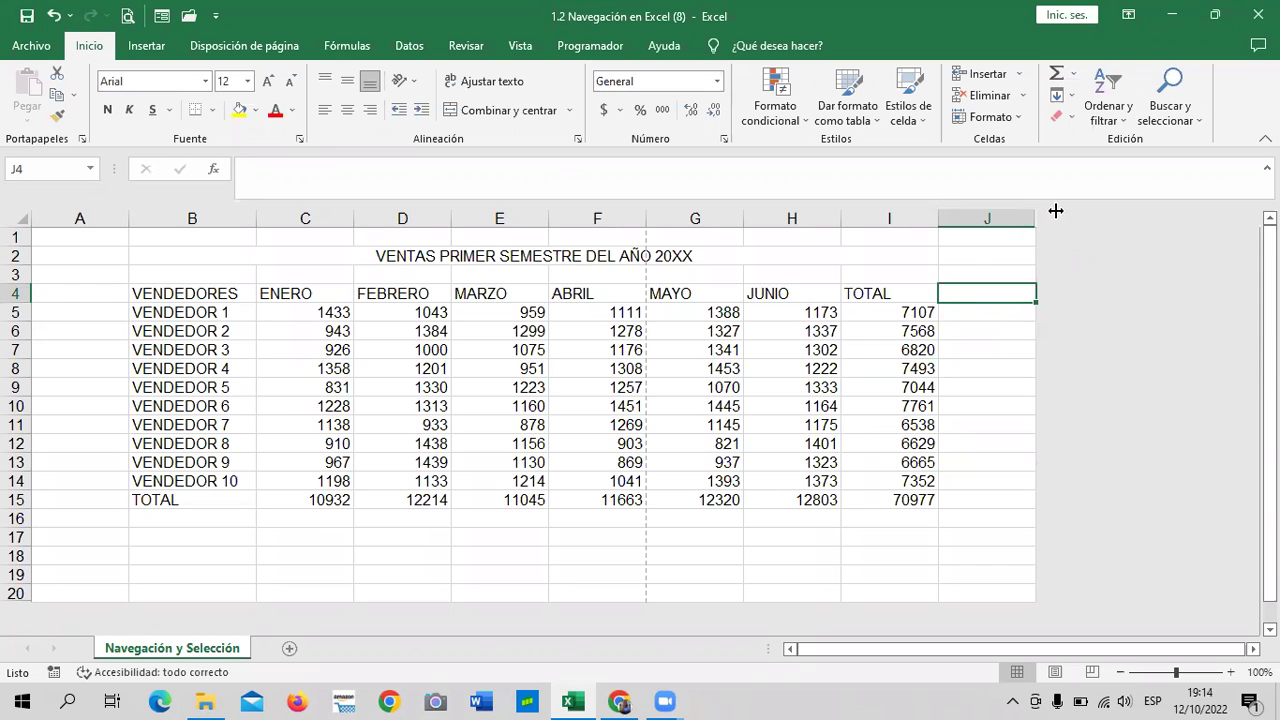
Step: Drag the border right of column J to reveal column XFD at 56 pixels wide
mouse_move(1035, 213)
mouse_down()
mouse_move(1113, 213)
mouse_move(1035, 219)
mouse_up()
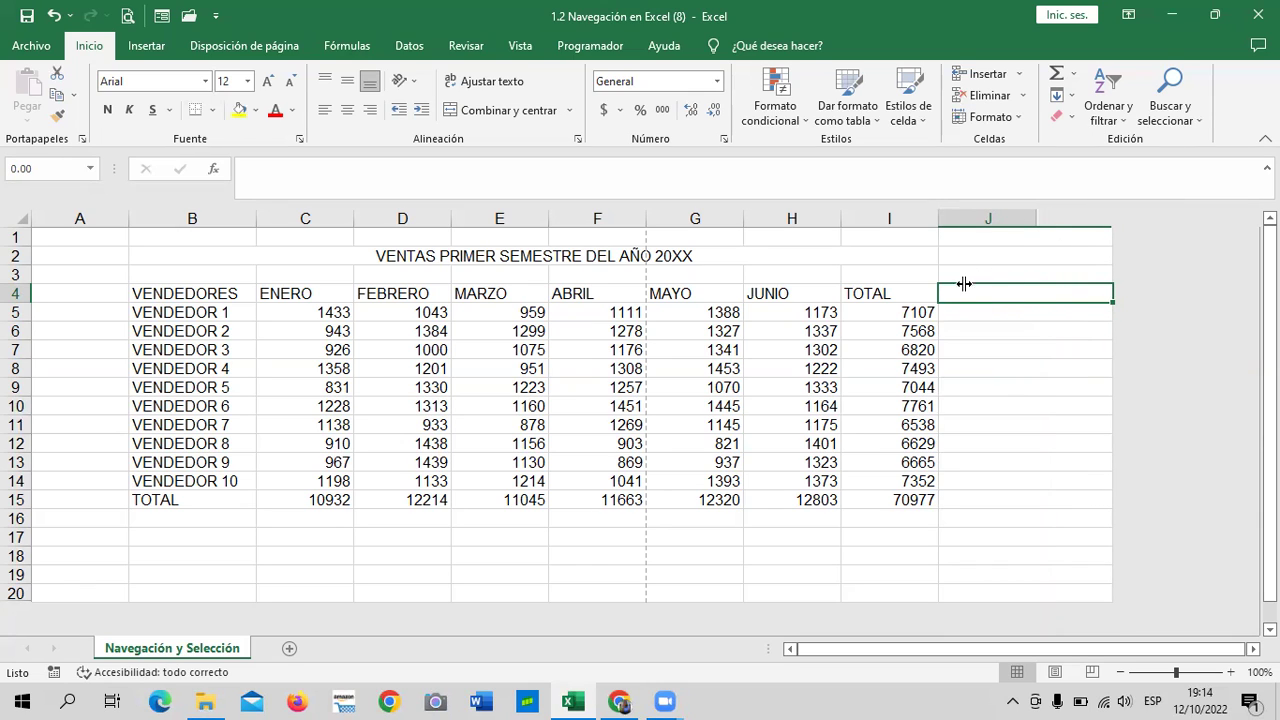
drag(1024, 253, 1006, 240)
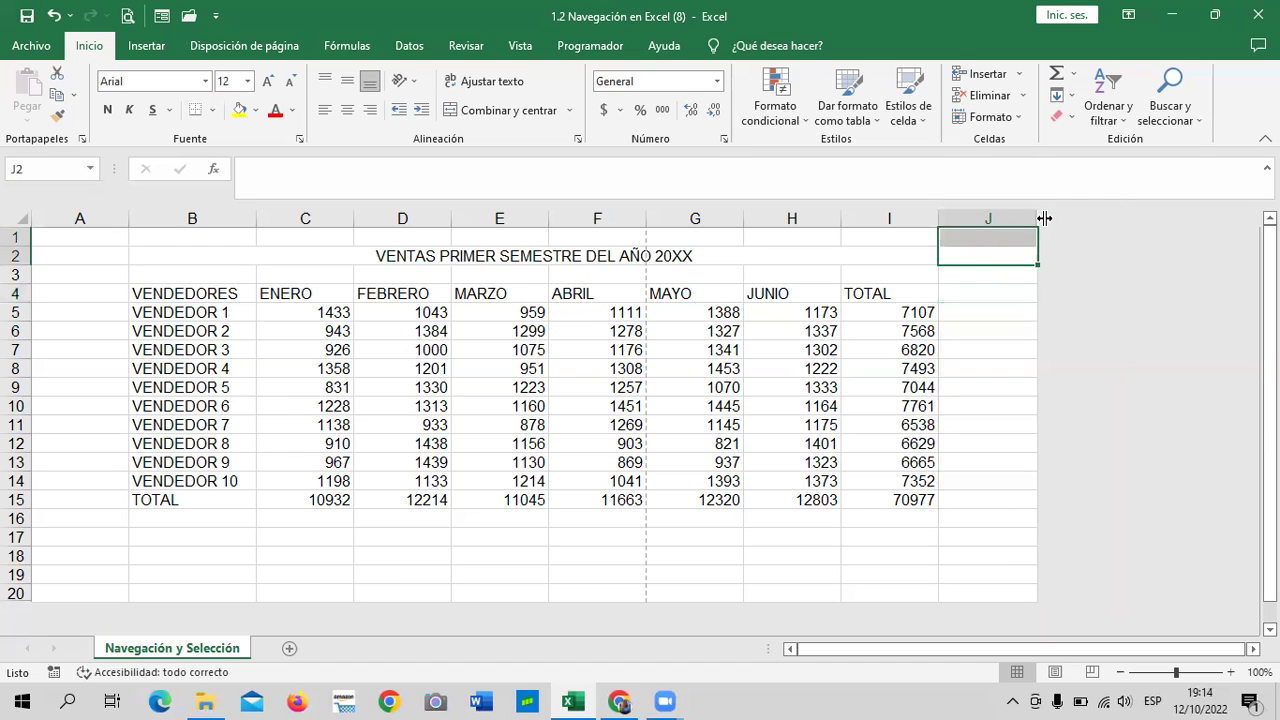
drag(1043, 218, 1100, 218)
click(1030, 328)
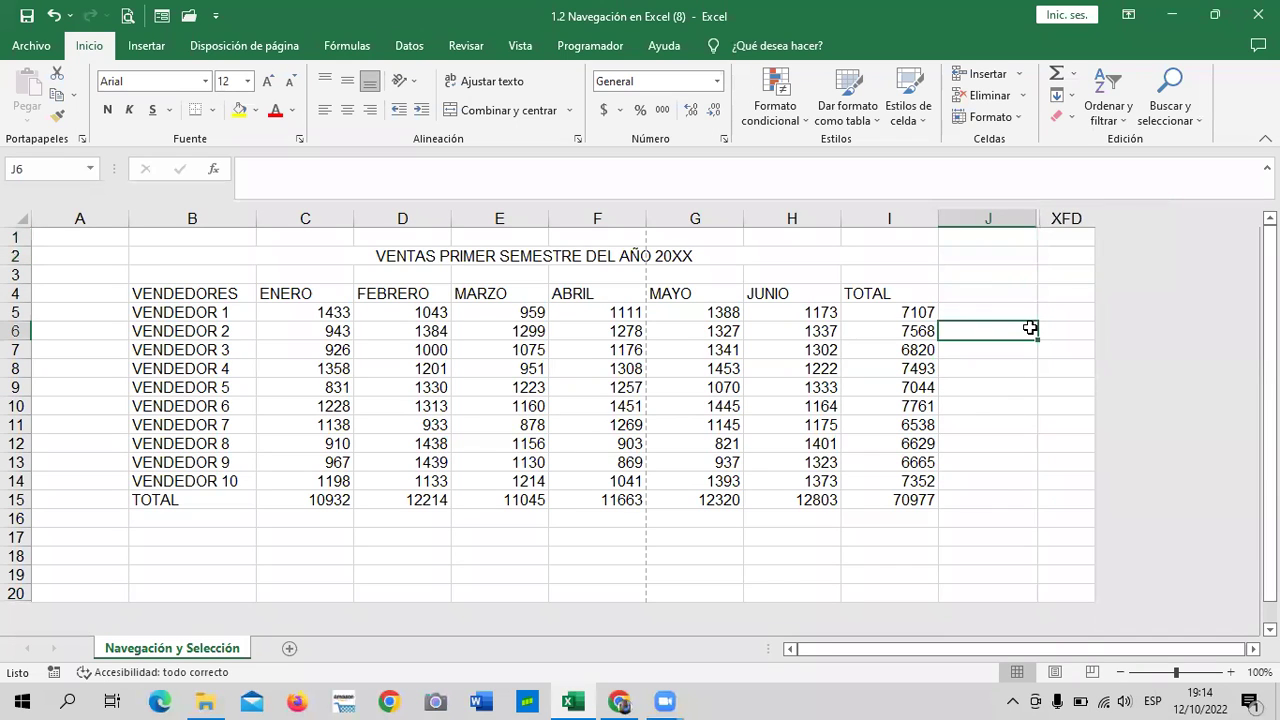
click(1018, 432)
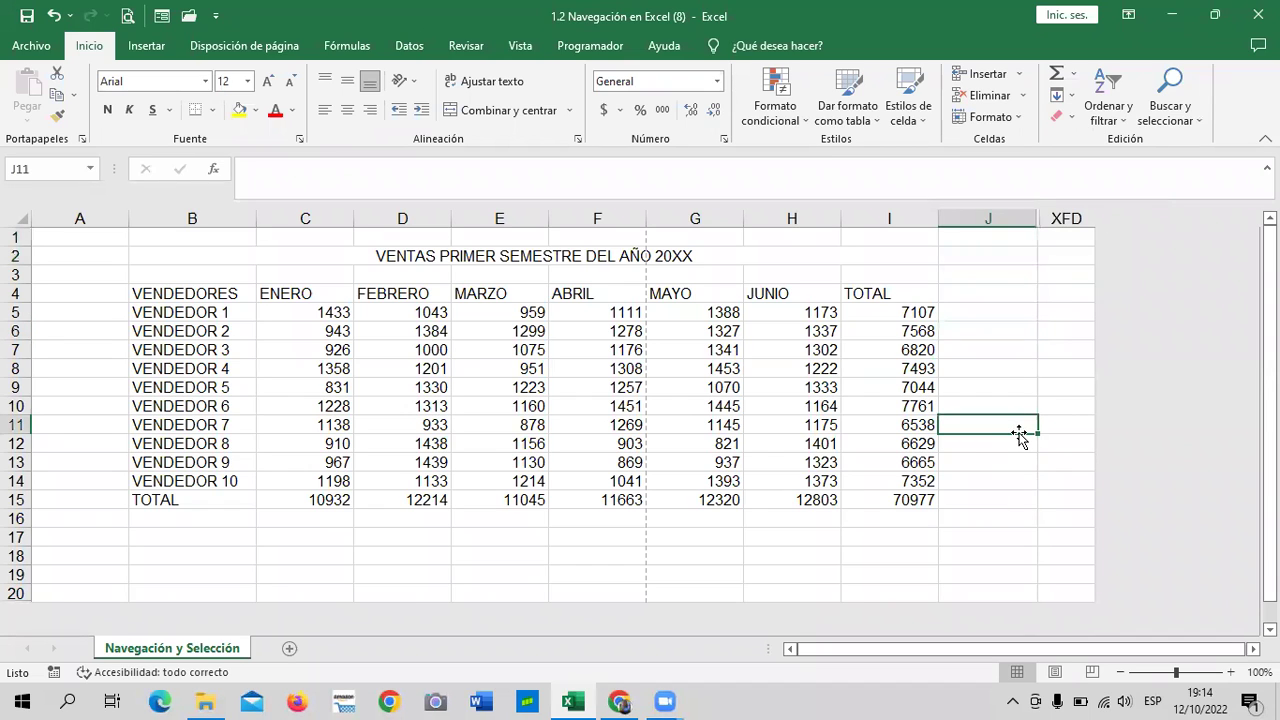
Step: Select columns J through XFD with Ctrl+Shift+Right and choose Mostrar to unhide them
click(988, 206)
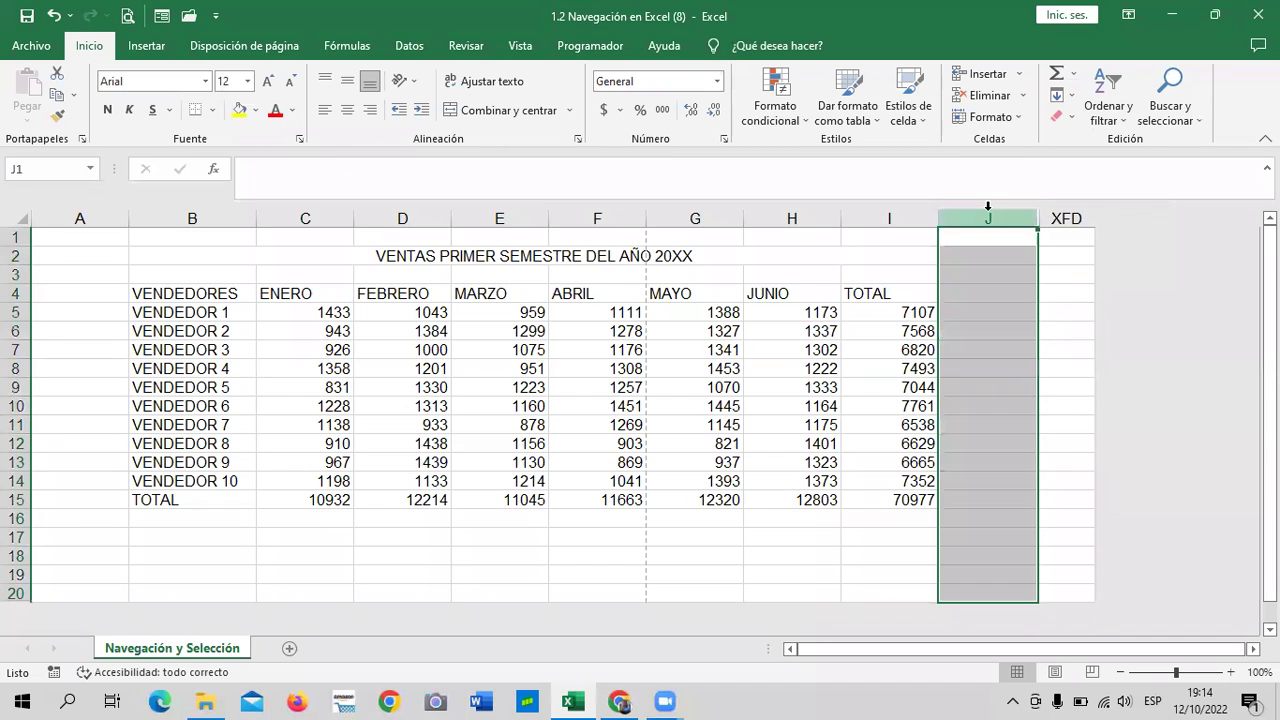
click(1063, 366)
click(995, 214)
click(1050, 292)
click(989, 210)
key(ctrl+shift+Right)
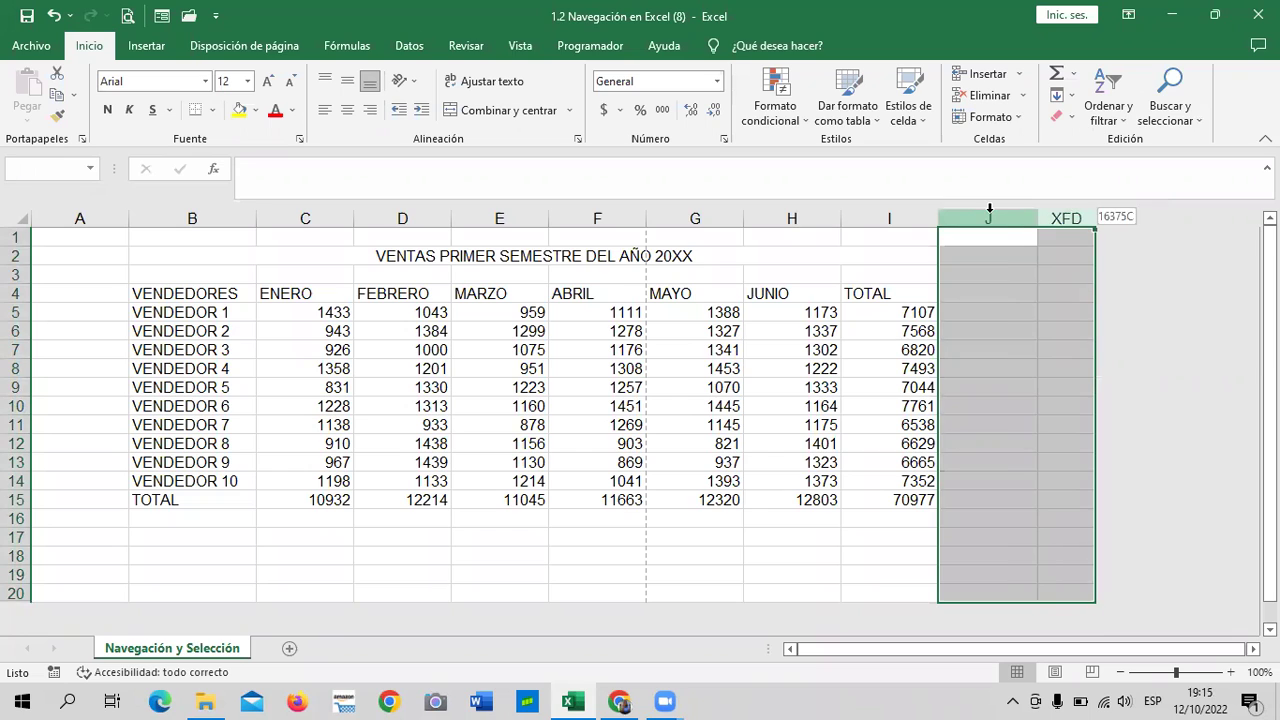
right_click(1030, 291)
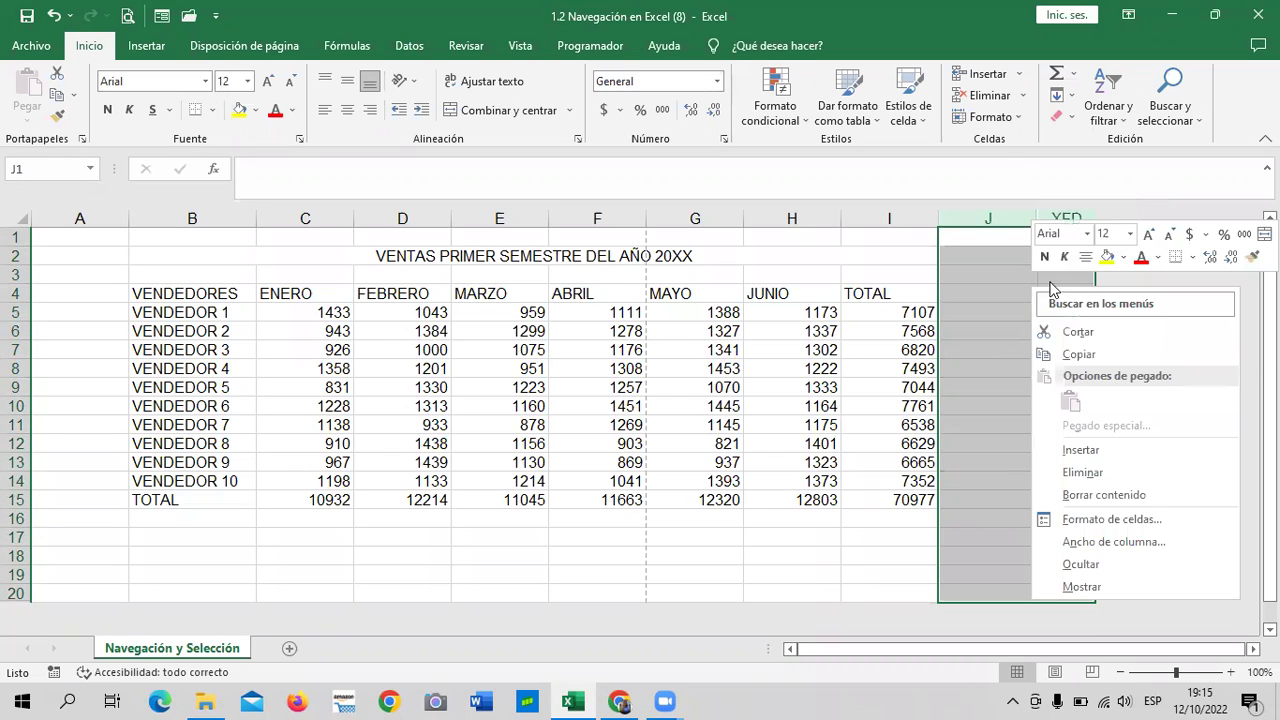
click(1085, 589)
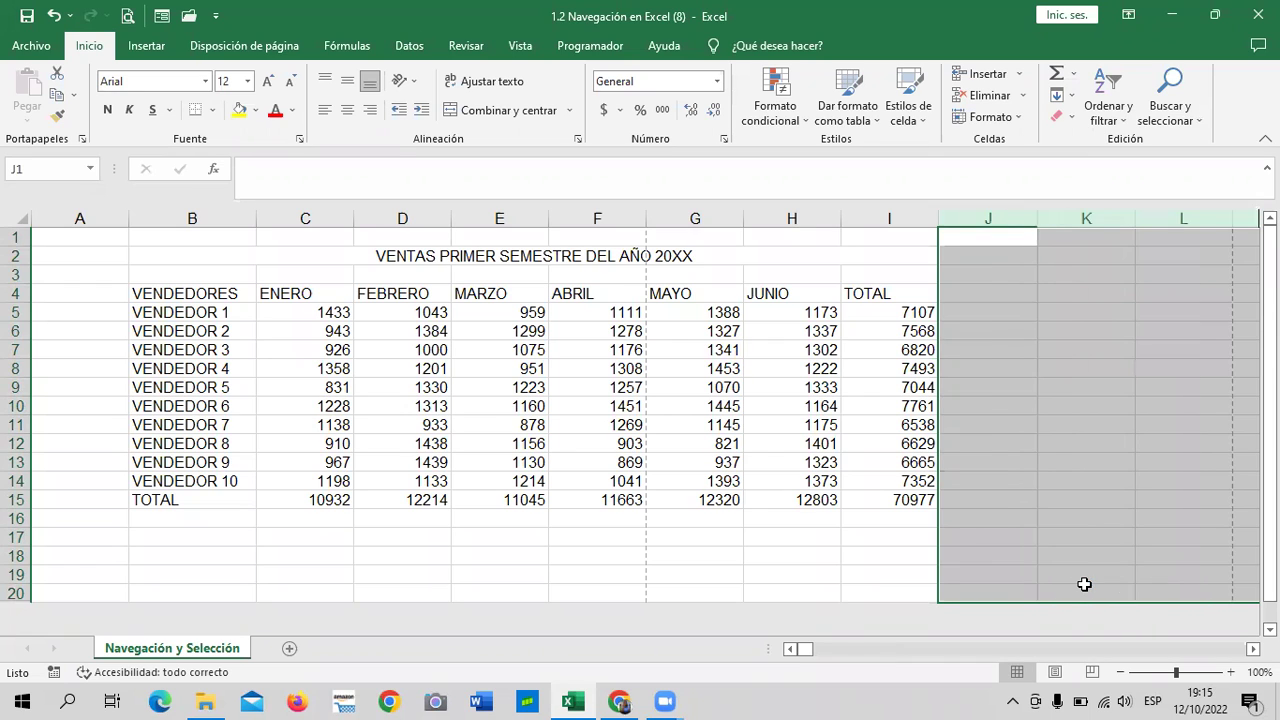
click(1084, 509)
click(891, 592)
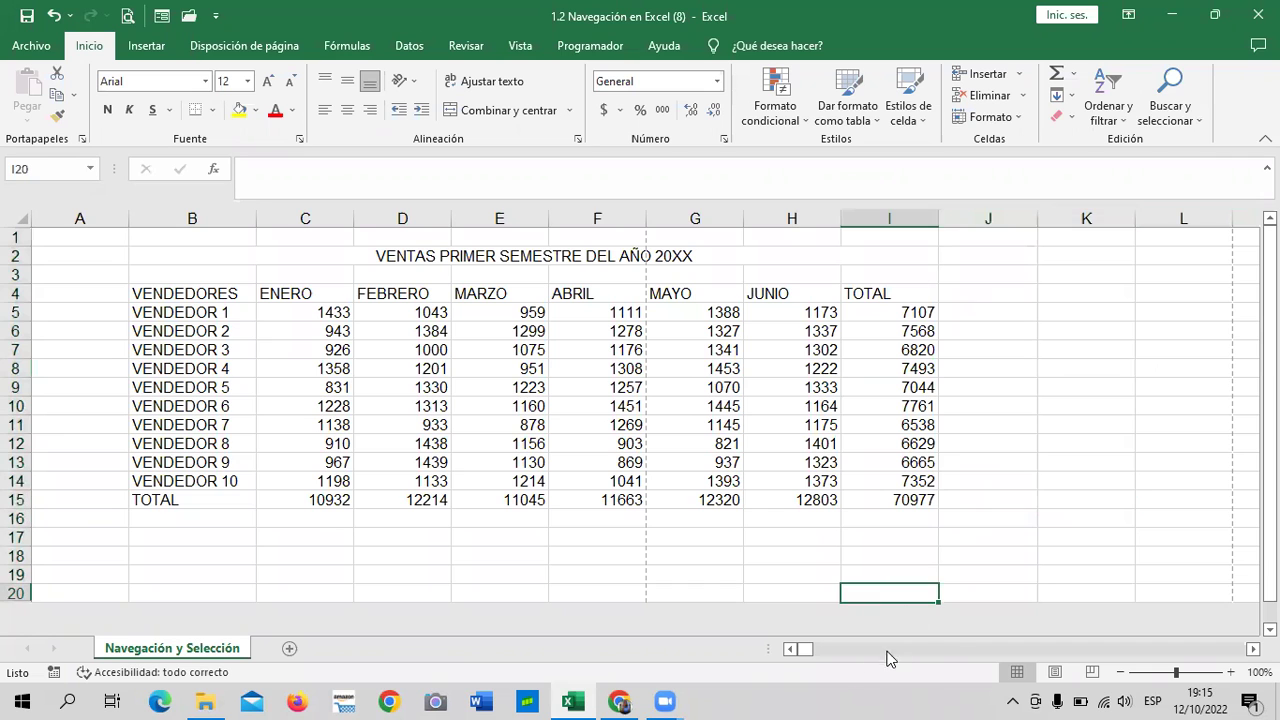
mouse_move(804, 649)
mouse_down()
mouse_move(882, 653)
mouse_move(804, 651)
mouse_up()
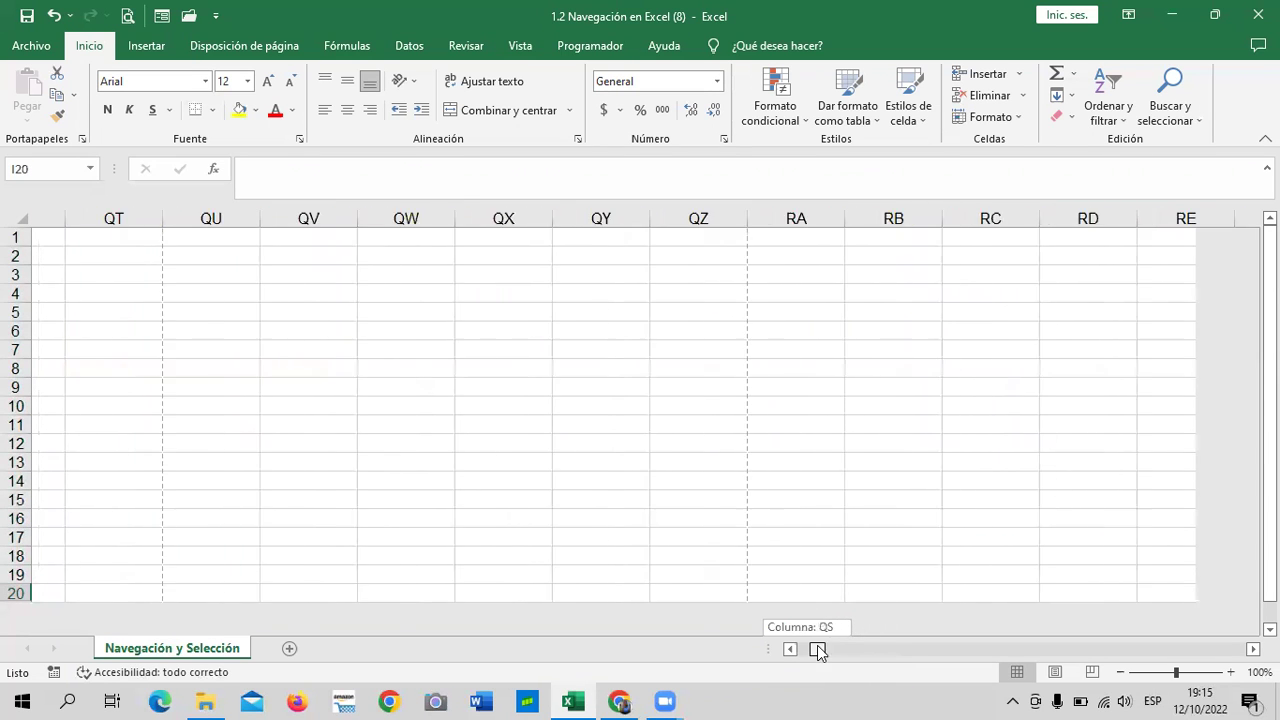
click(1068, 357)
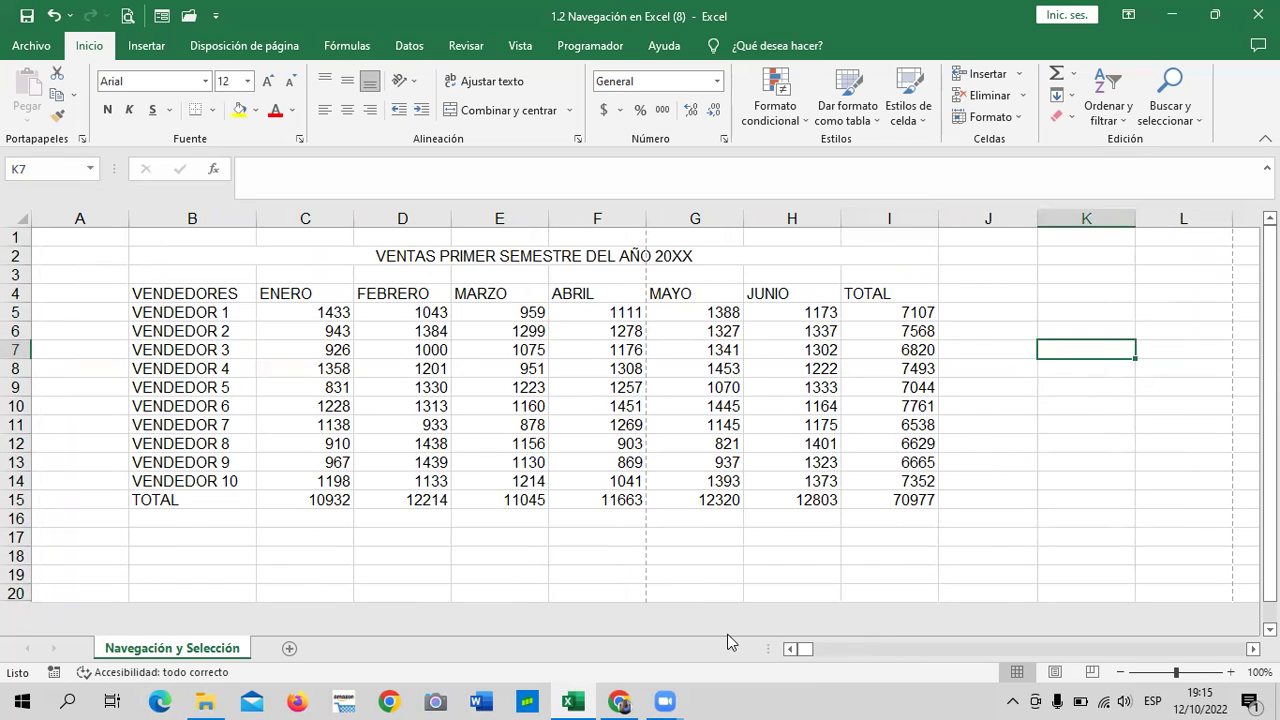
scroll(733, 642, down, 3)
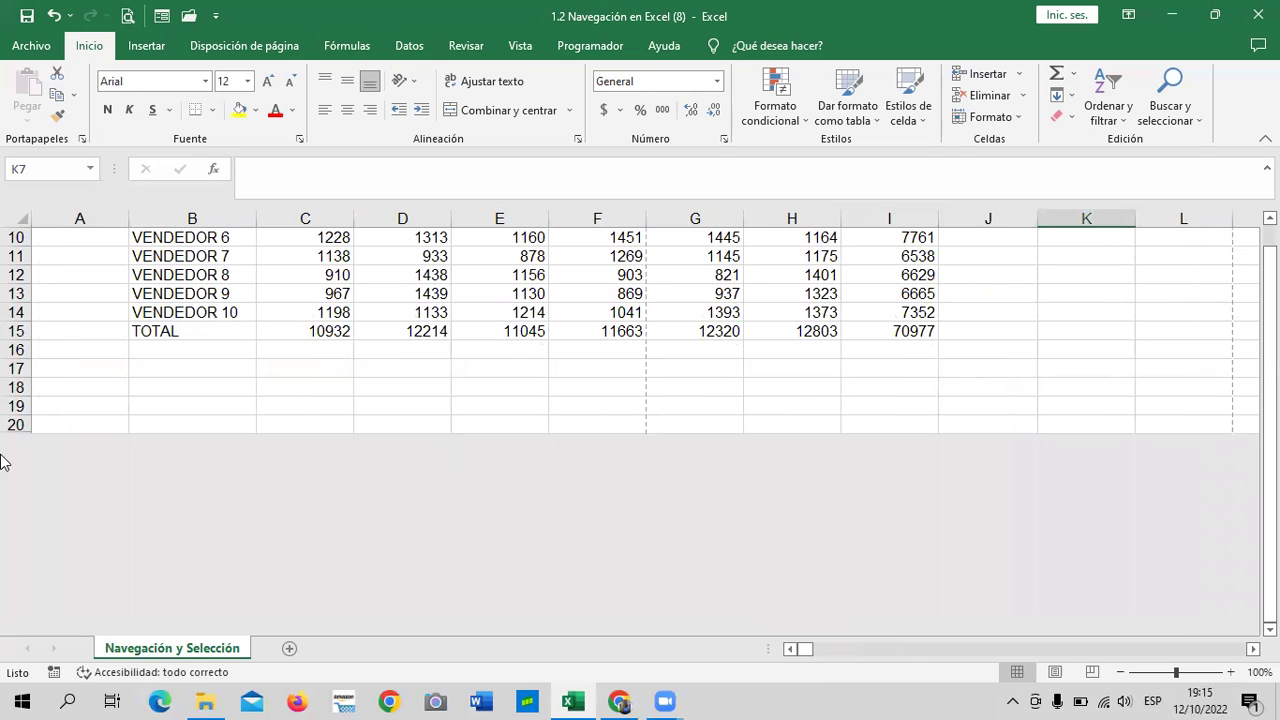
Step: Change row 20's height, then undo the change
drag(402, 424, 402, 406)
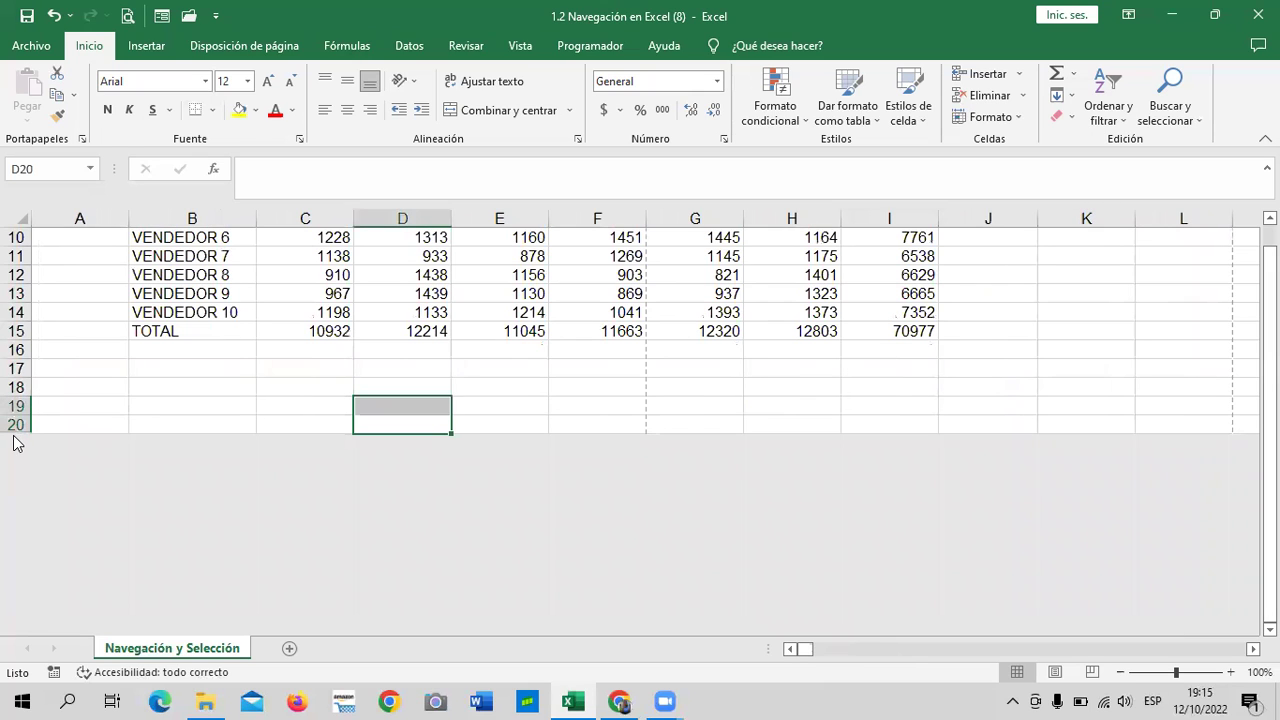
drag(14, 435, 14, 446)
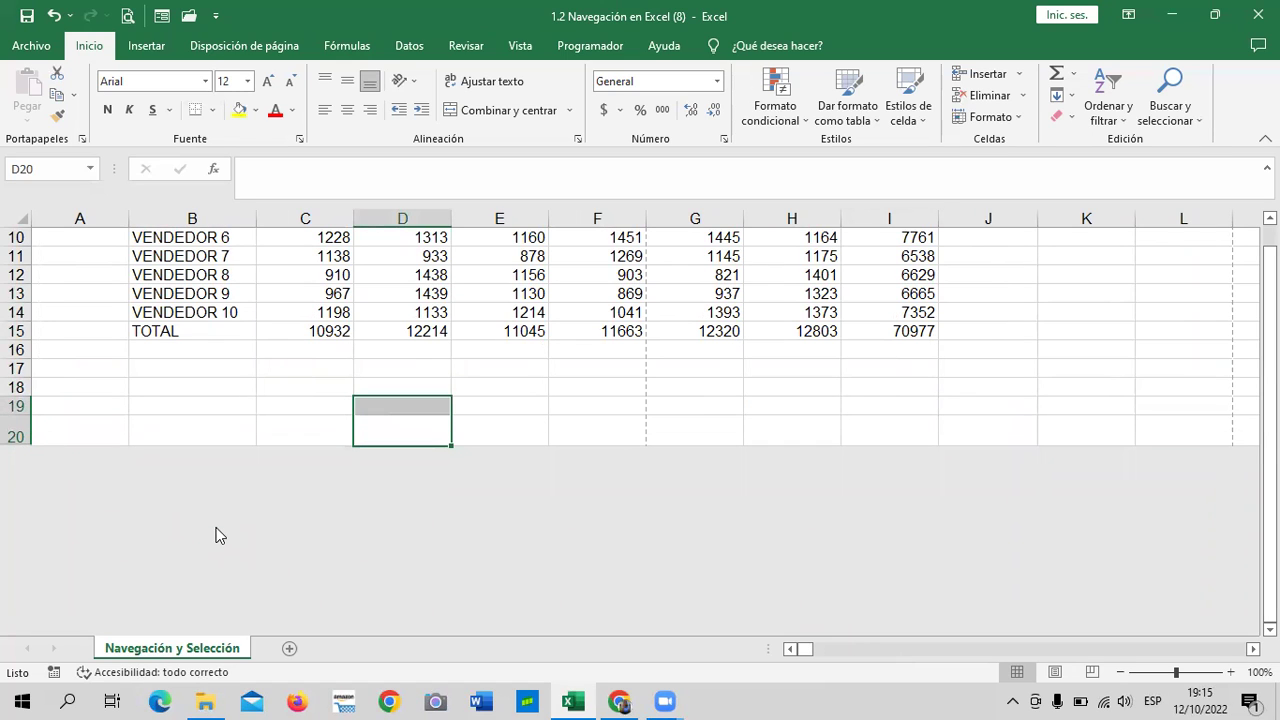
key(ctrl+z)
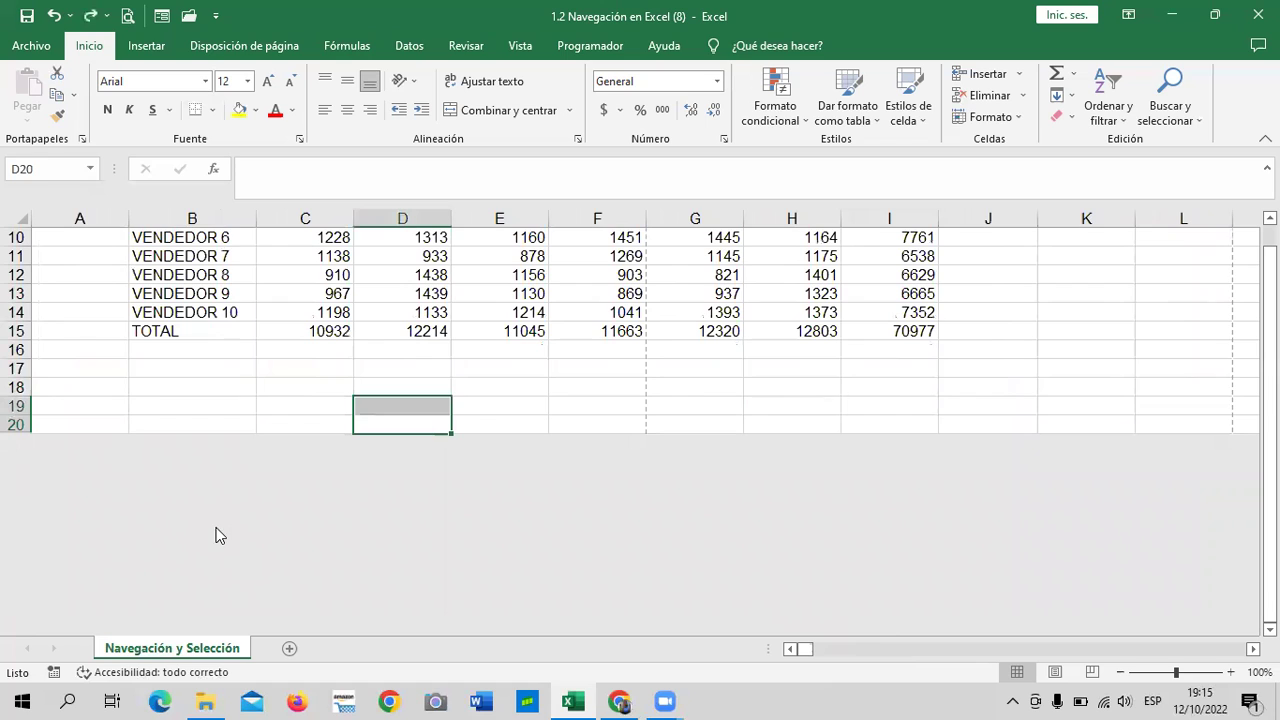
click(160, 408)
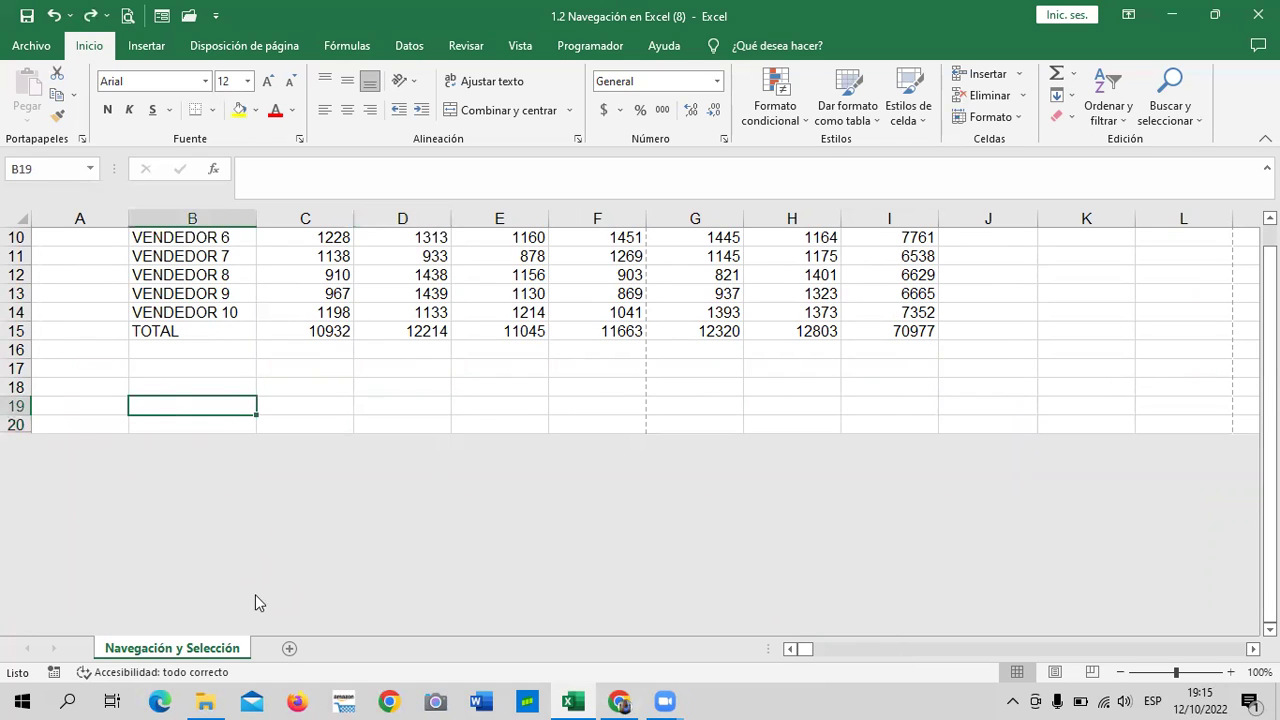
key(Left)
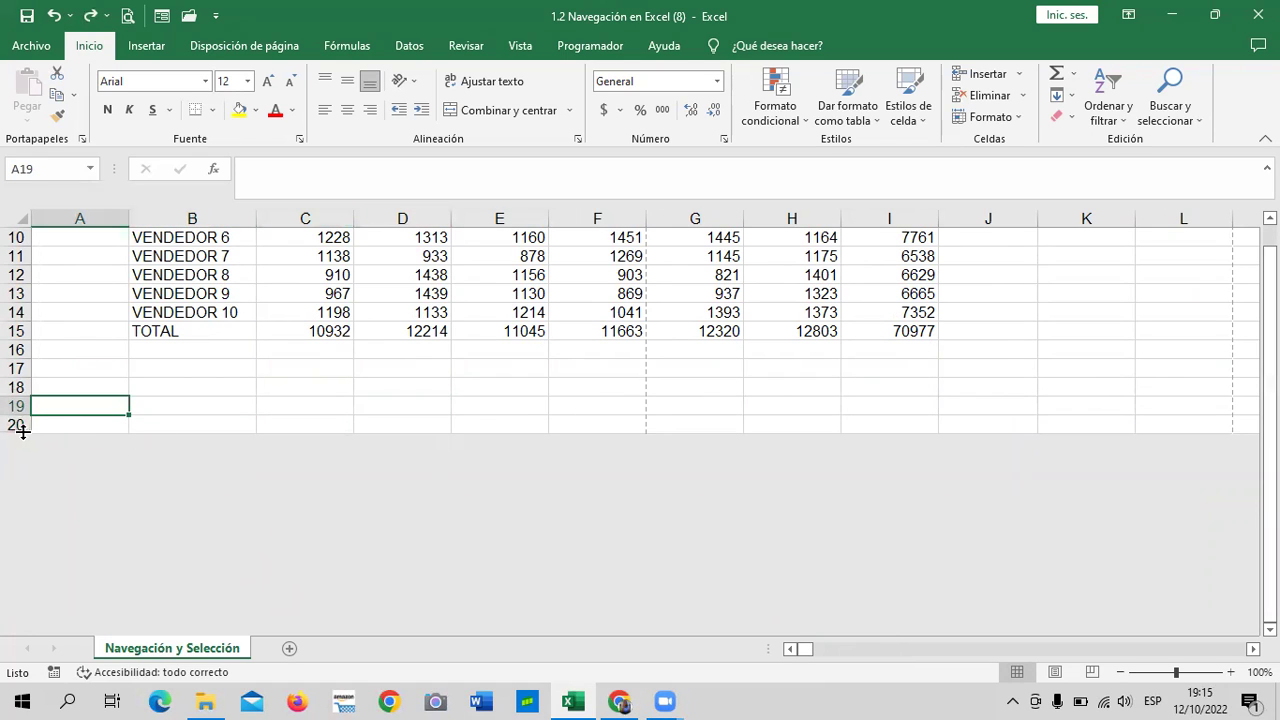
drag(19, 433, 19, 452)
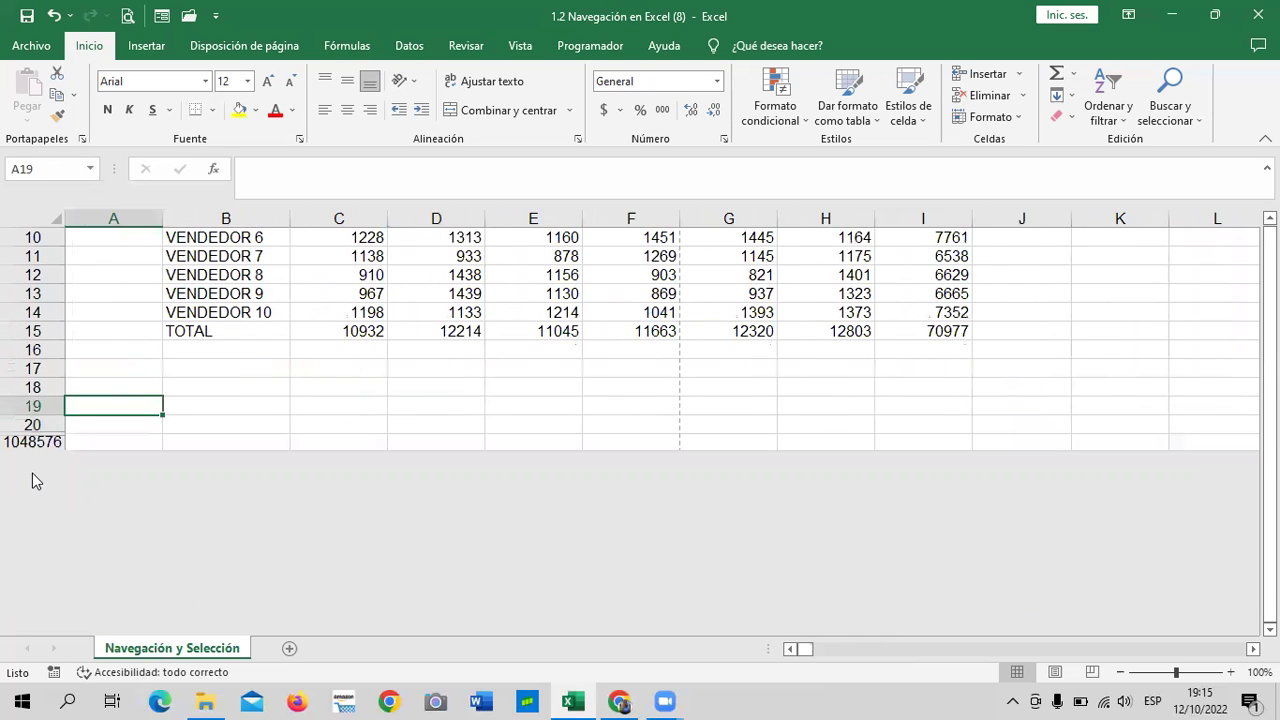
Step: Select rows 20 down to 1048576 and unhide them with Mostrar
click(94, 441)
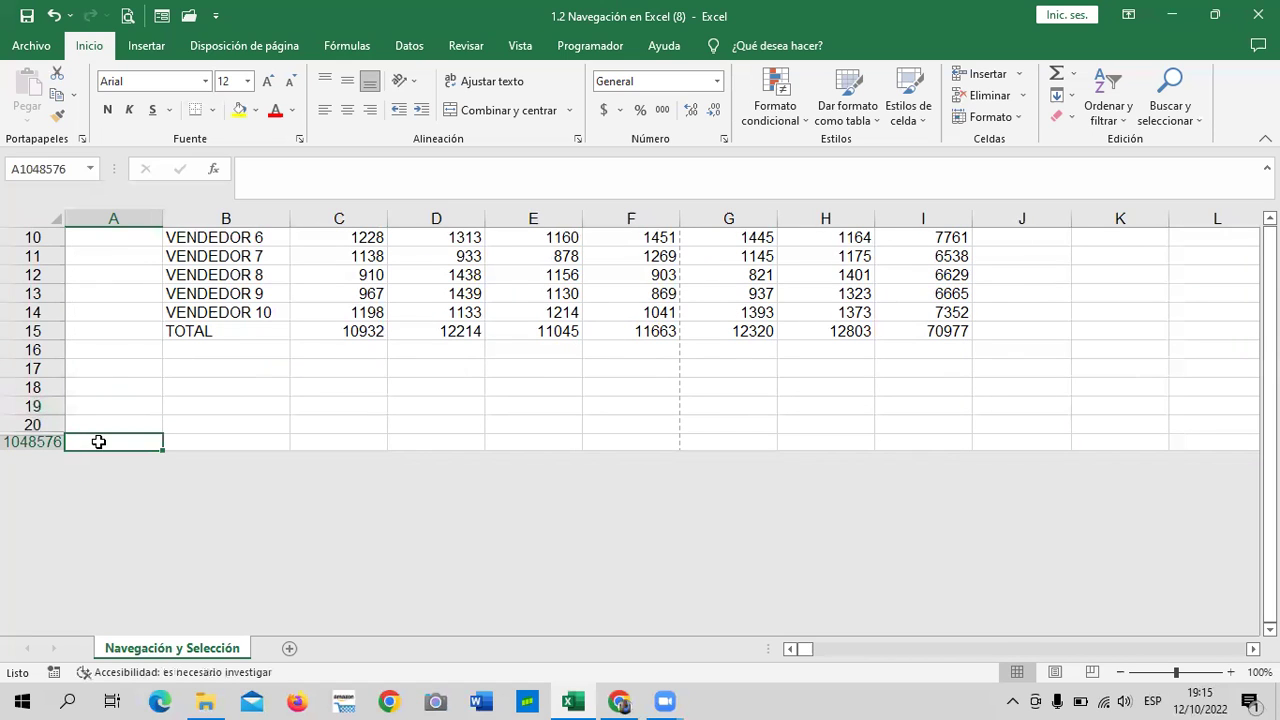
click(34, 441)
click(101, 425)
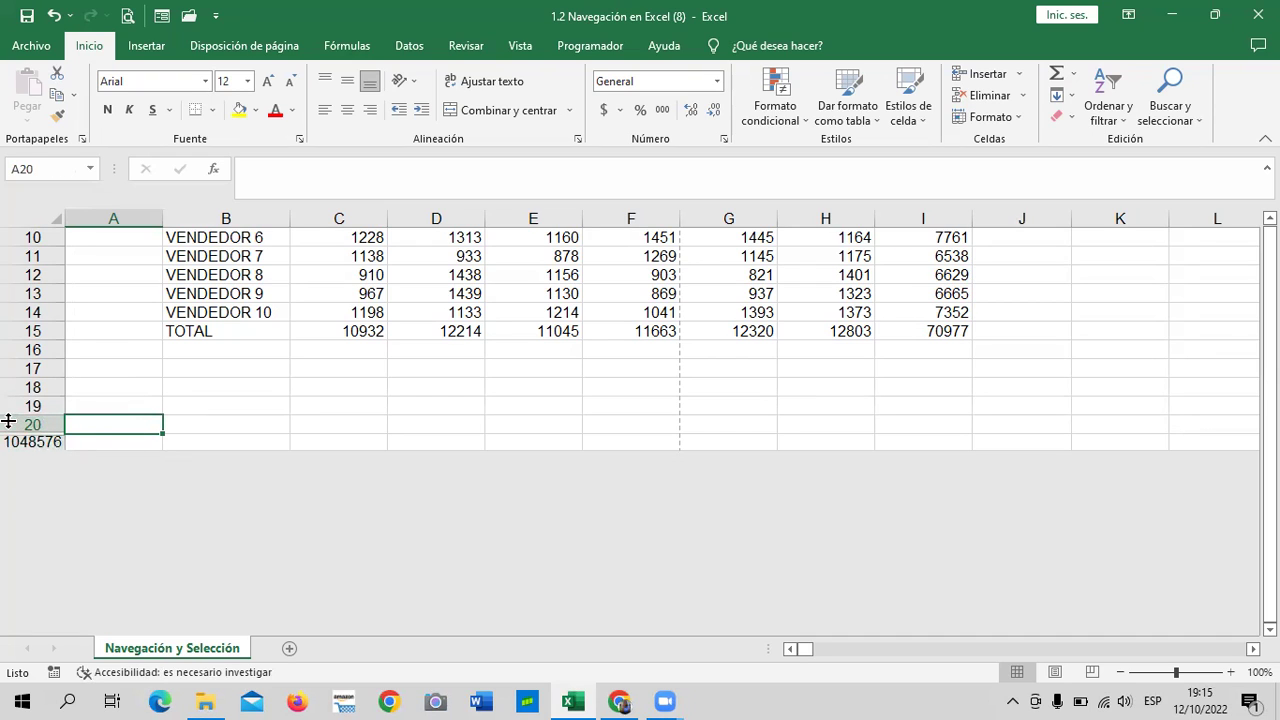
mouse_move(22, 424)
mouse_down()
mouse_move(20, 444)
mouse_move(86, 484)
mouse_up()
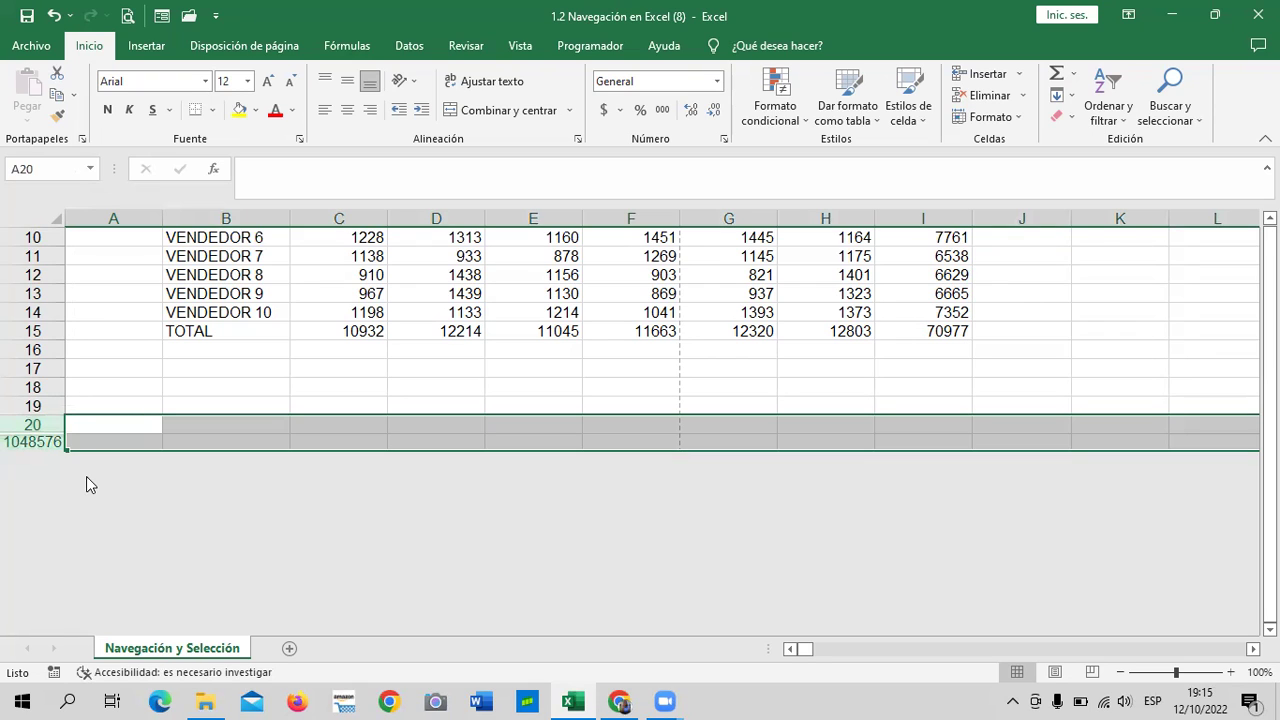
right_click(184, 421)
click(246, 416)
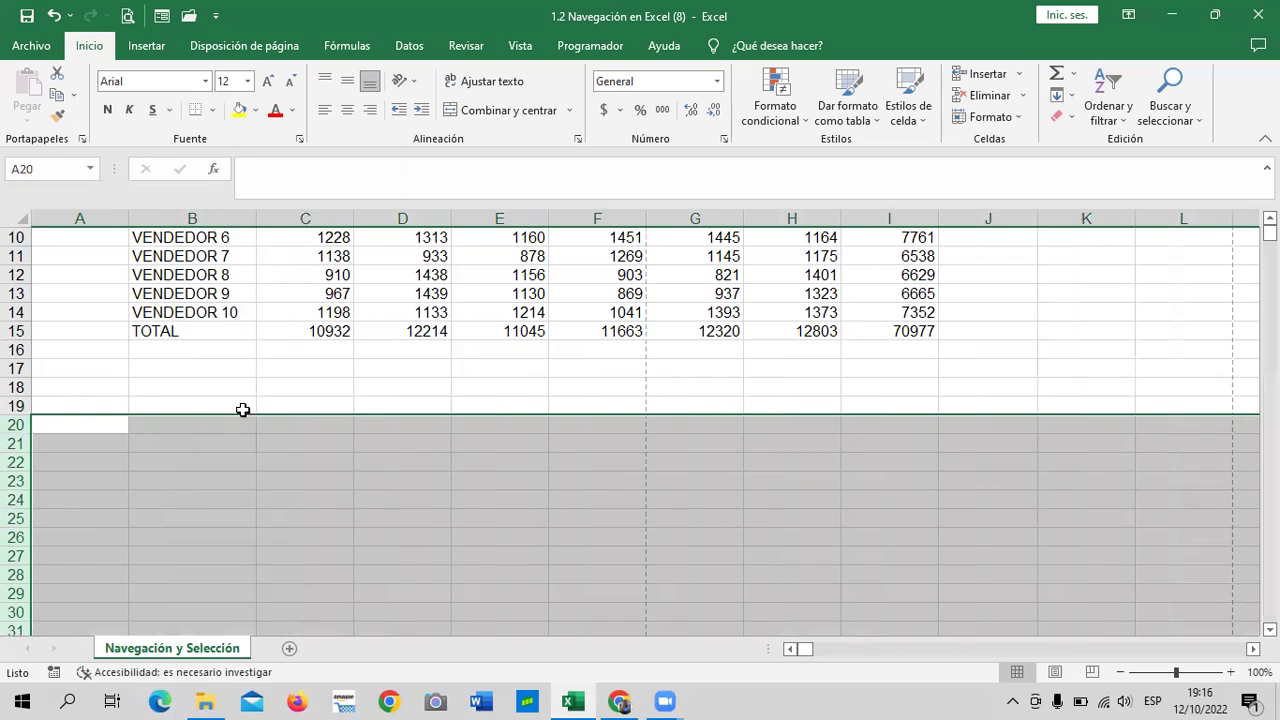
drag(265, 382, 268, 402)
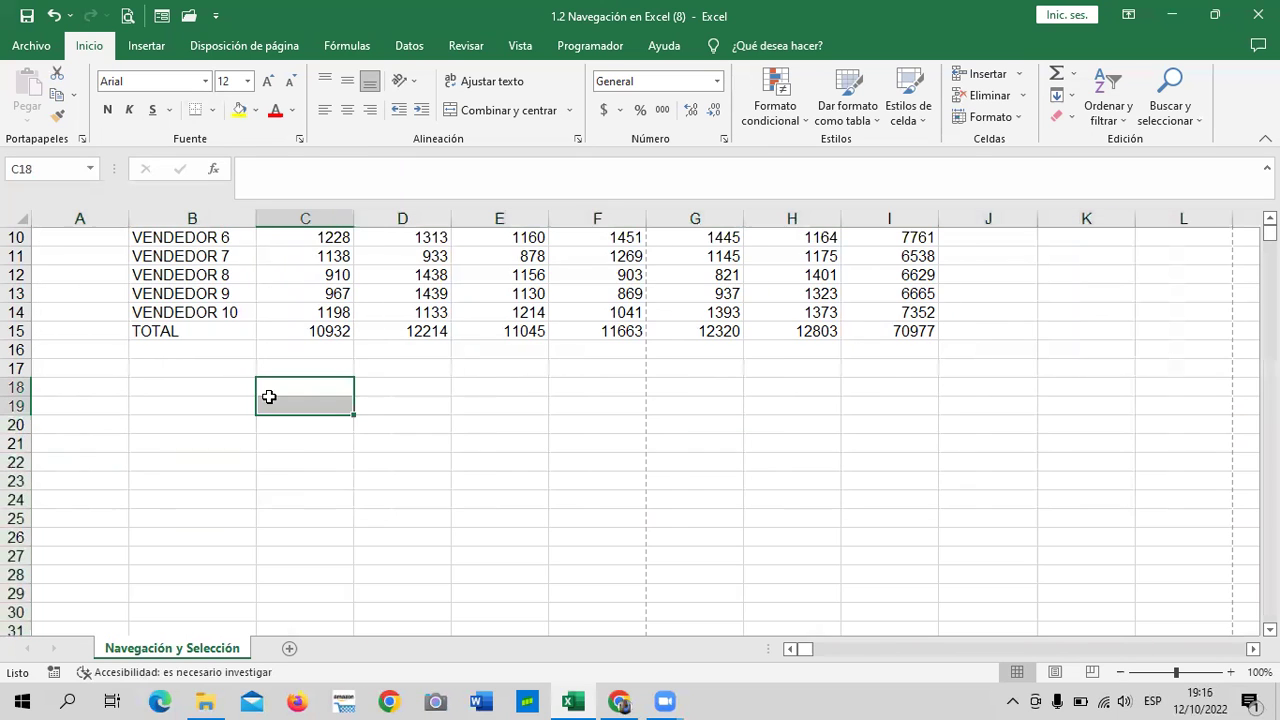
scroll(297, 451, down, 10)
scroll(277, 466, down, 4)
scroll(265, 473, up, 2)
scroll(263, 474, up, 10)
scroll(263, 474, up, 5)
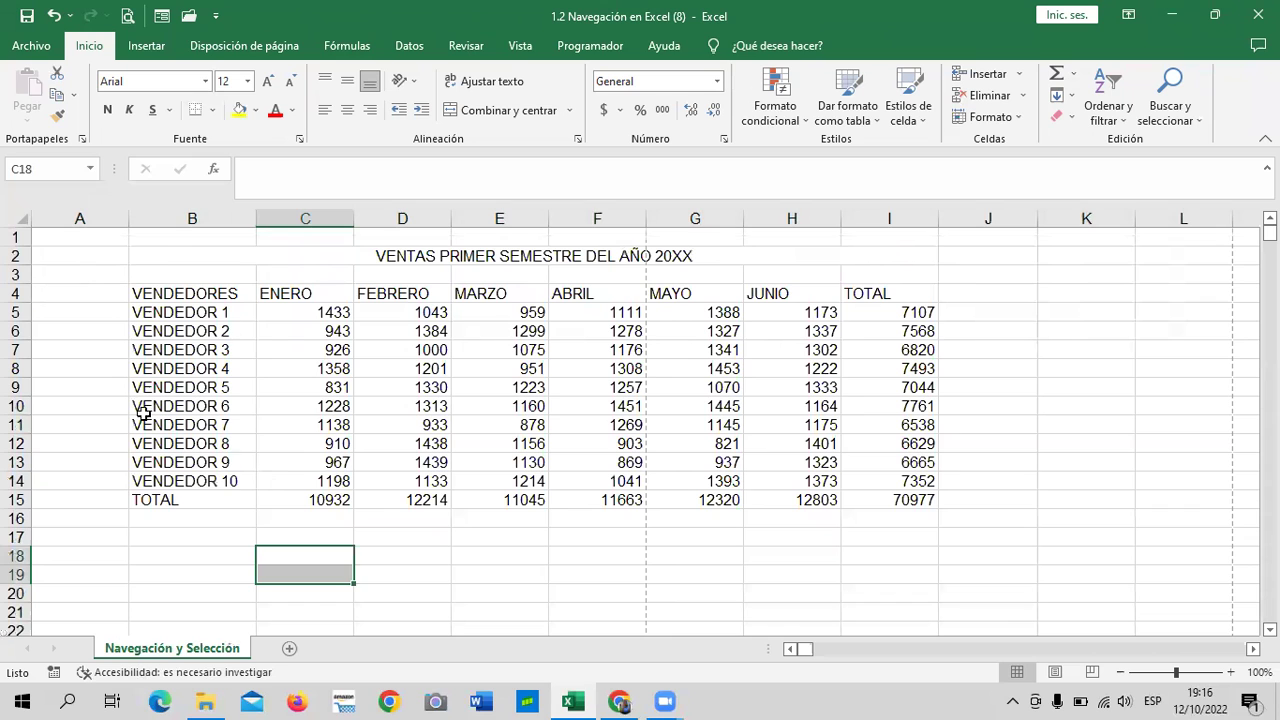
click(1000, 500)
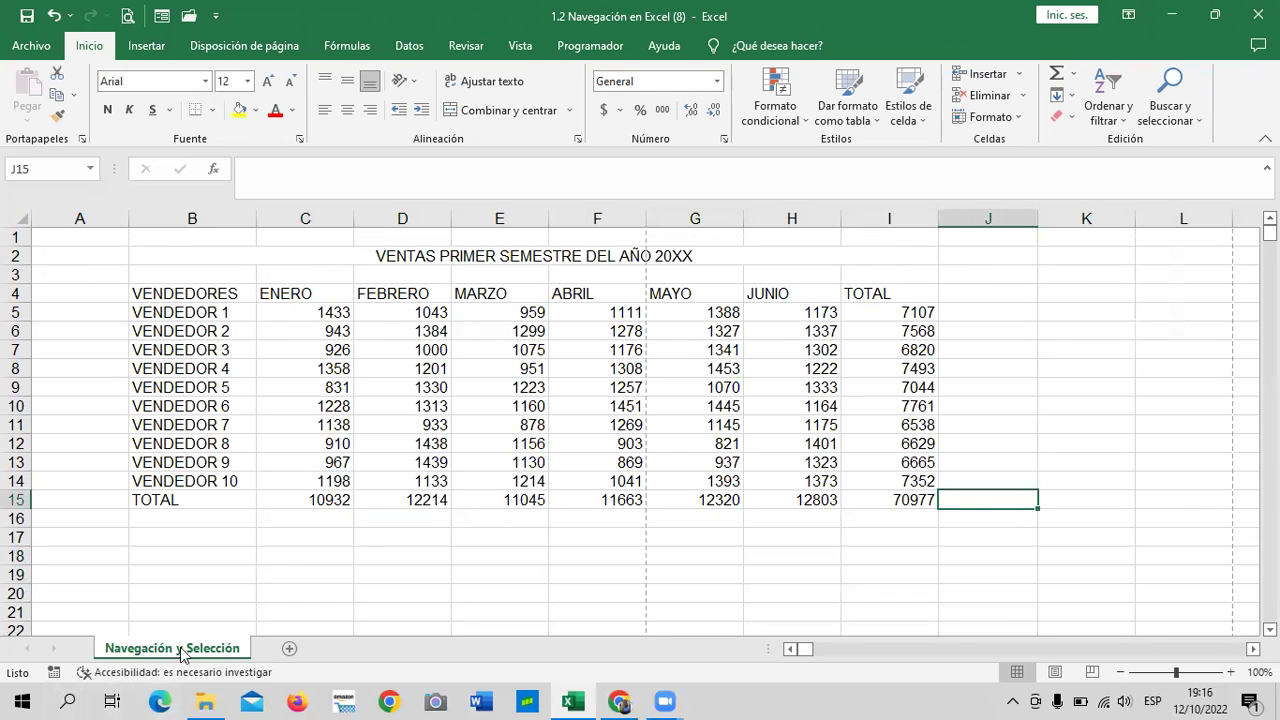
click(578, 700)
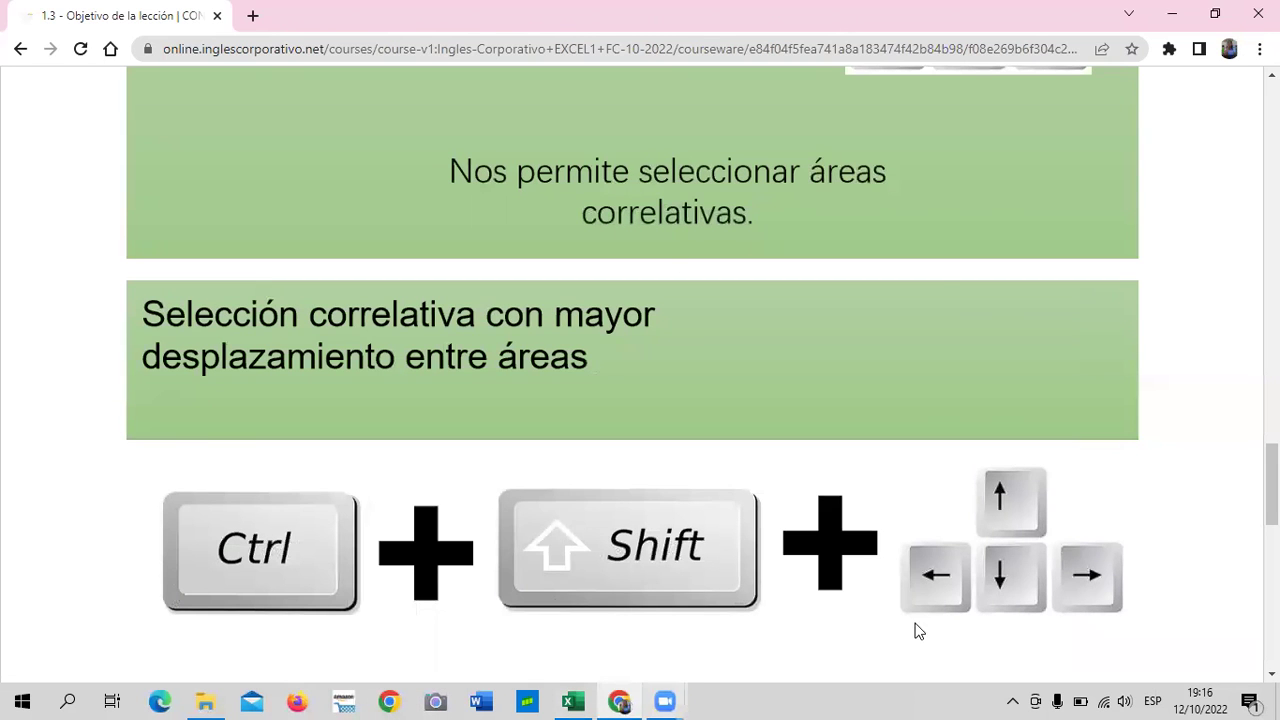
Step: Return from the Ctrl+Shift+arrow course slide to Excel and select the ABRIL total in F15
mouse_move(578, 693)
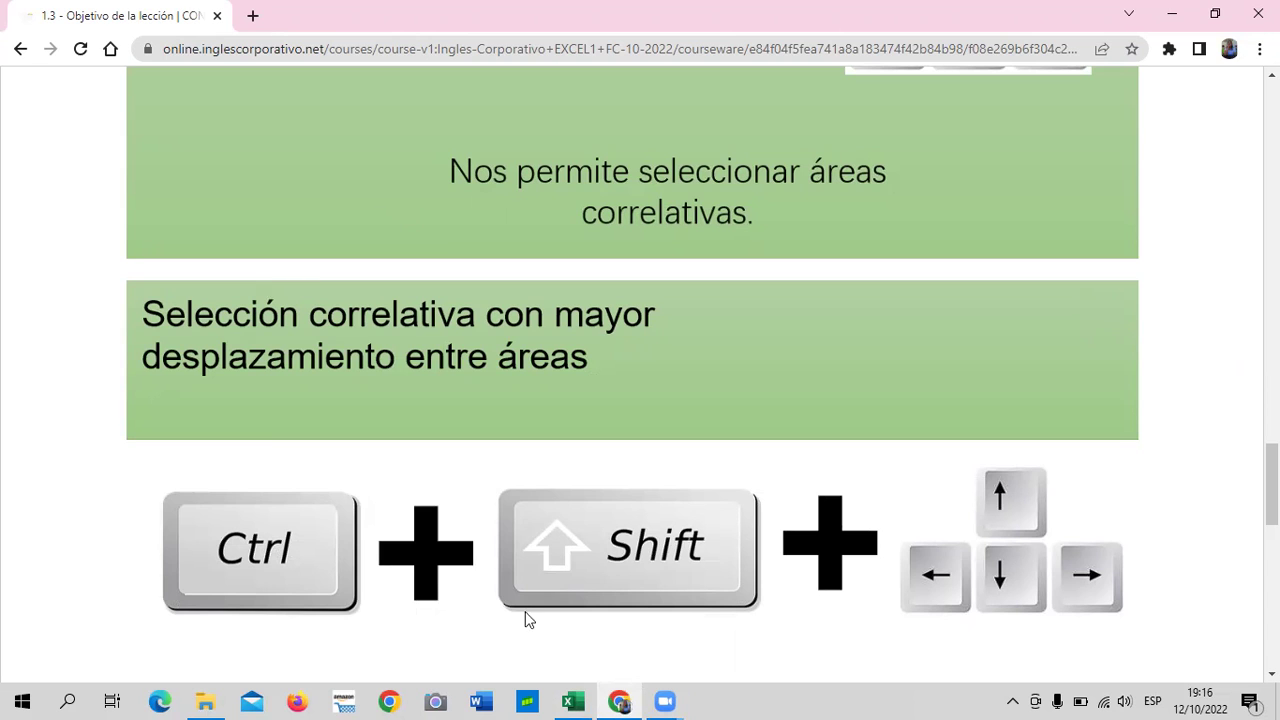
click(572, 701)
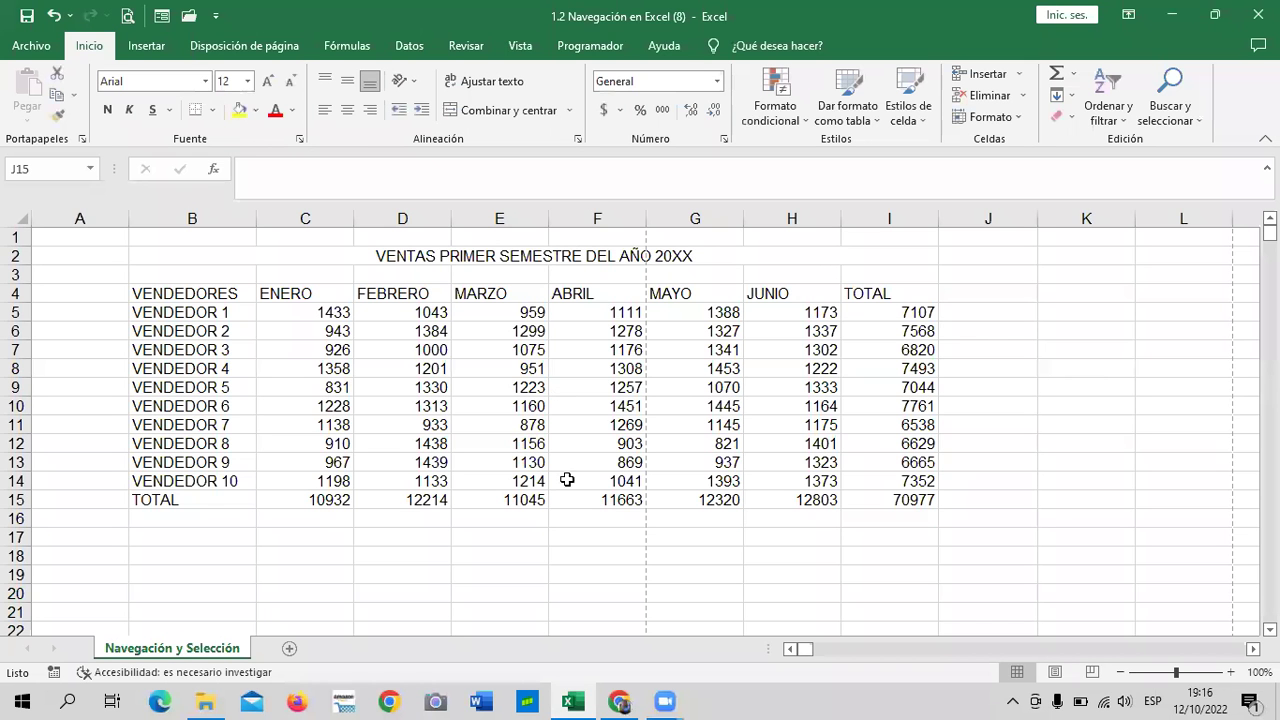
click(566, 502)
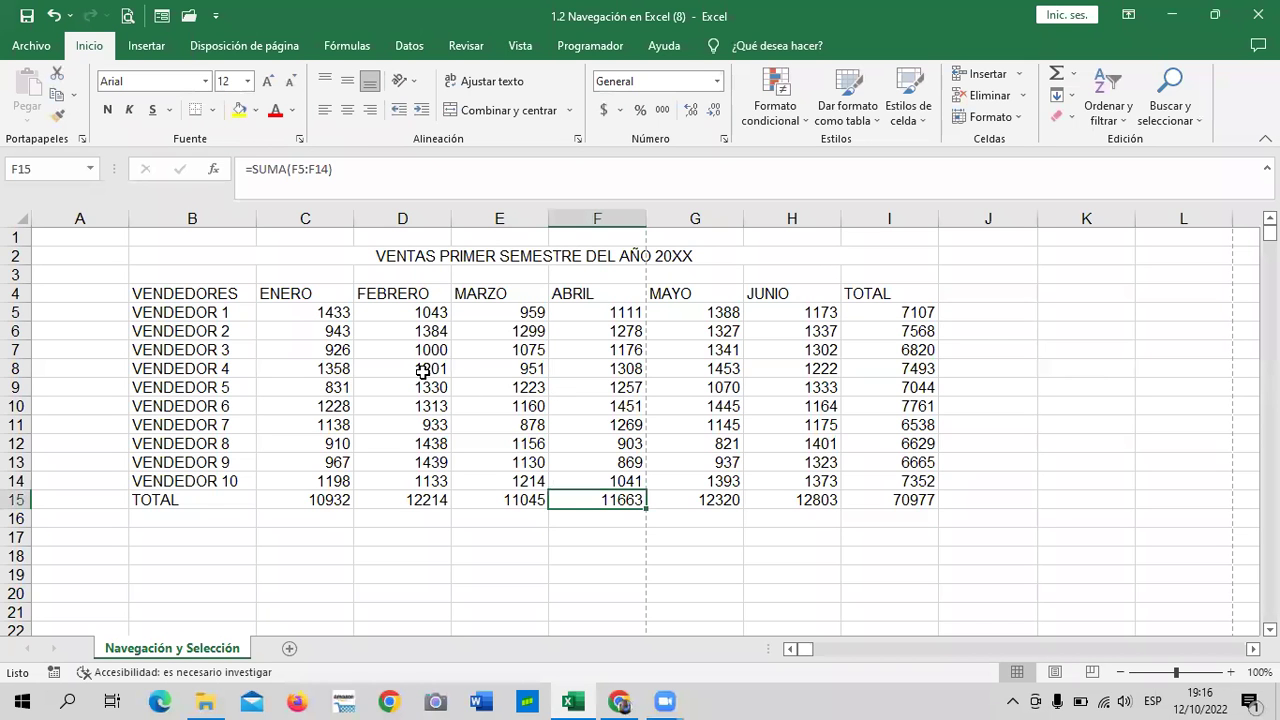
click(283, 317)
click(306, 291)
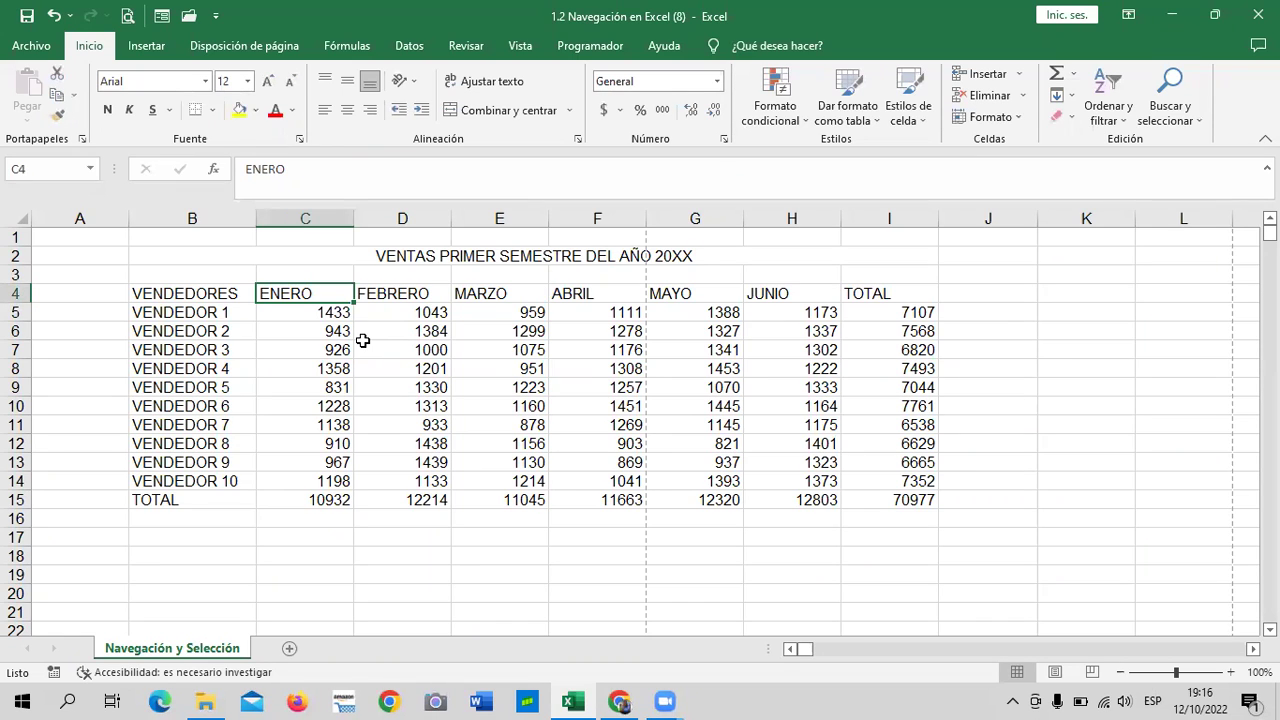
click(205, 299)
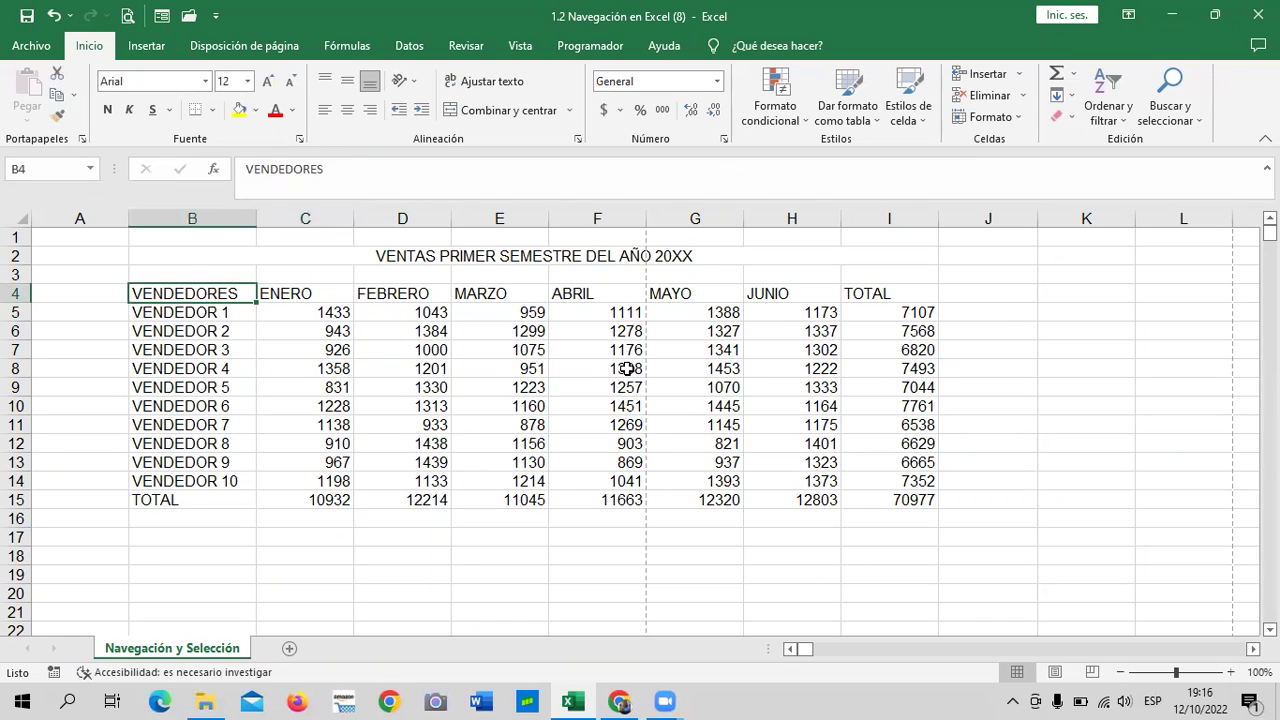
key(shift+Right)
key(shift+Right)
key(shift+Right)
key(shift+Right)
key(shift+Right)
key(shift+Right)
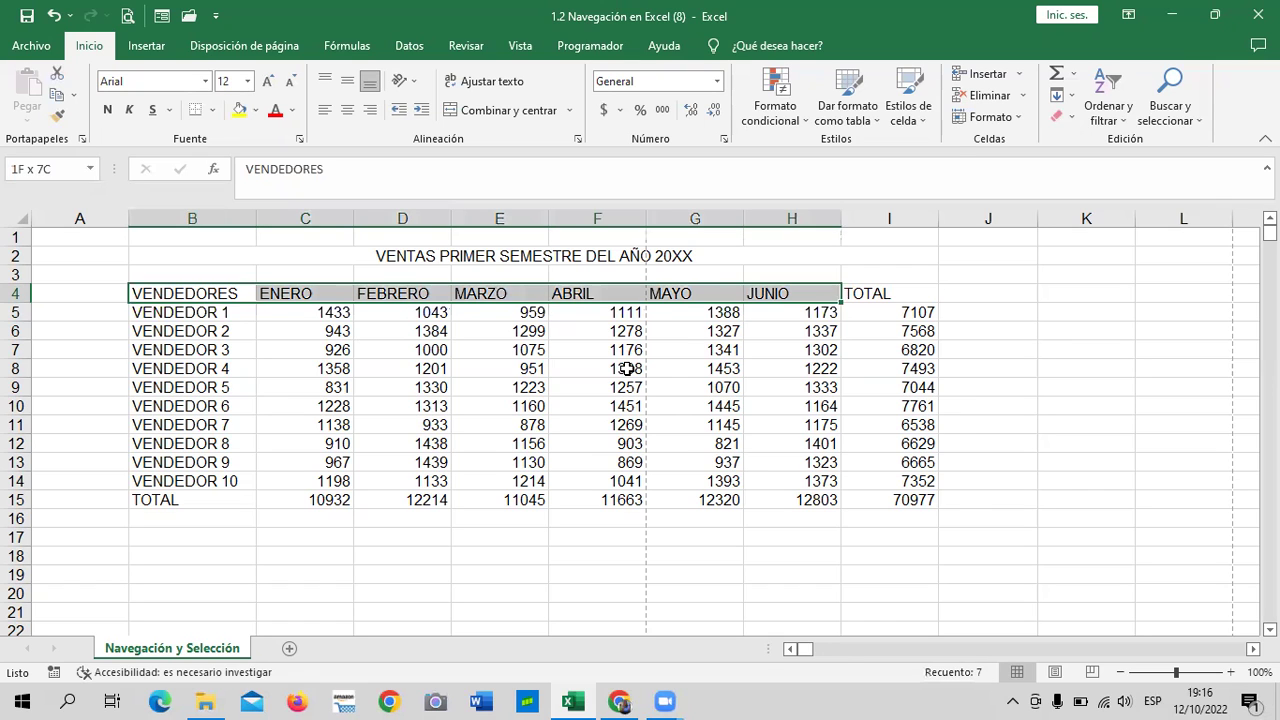
key(shift+Right)
key(shift+Right)
key(shift+Down)
key(shift+Down)
key(shift+Down)
key(shift+Down)
key(shift+Down)
key(shift+Down)
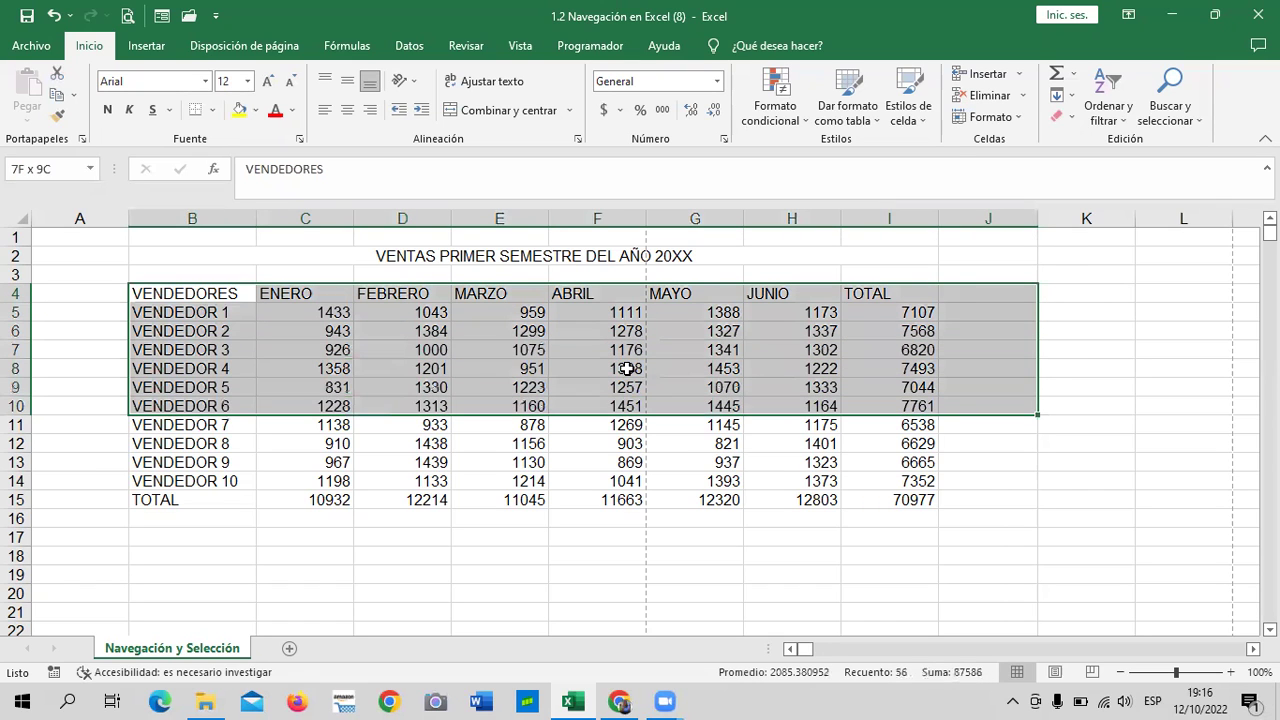
key(shift+Left)
key(shift+Left)
key(shift+Left)
key(shift+Down)
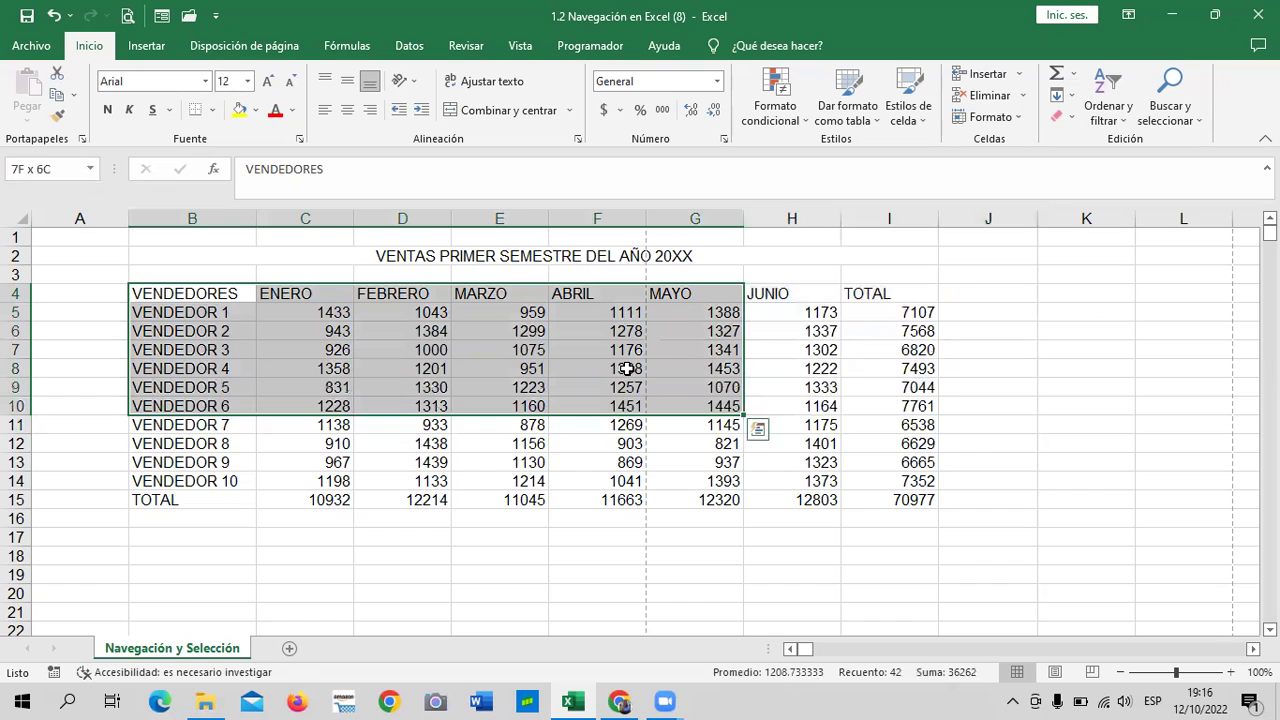
key(shift+Down)
key(shift+Down)
key(shift+Down)
key(shift+Down)
key(shift+Right)
key(shift+Right)
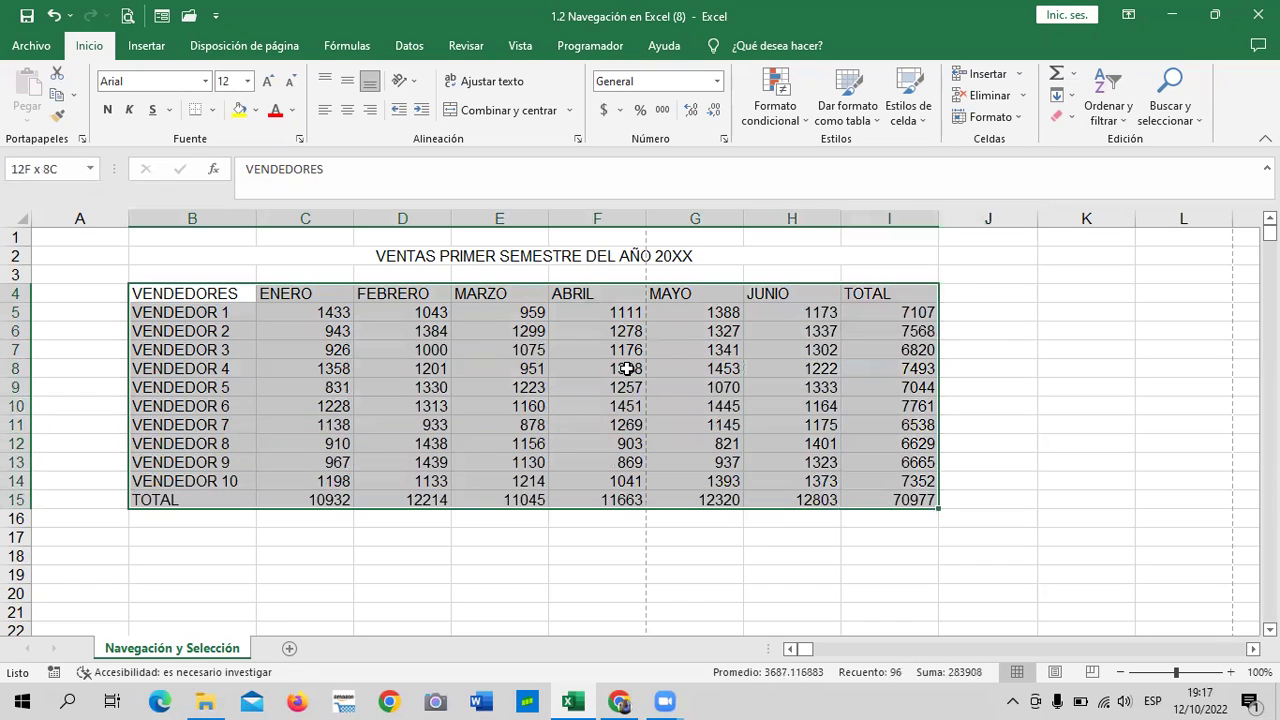
key(shift+Right)
key(shift+Right)
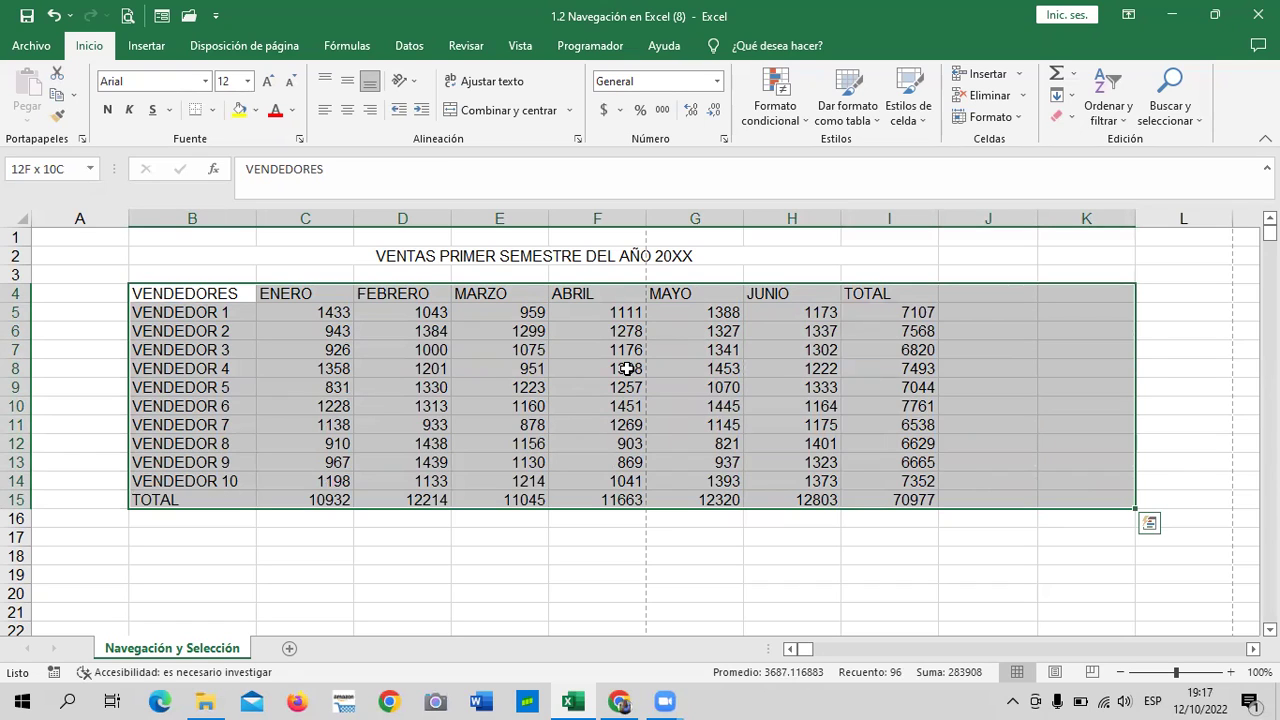
key(shift+Left)
key(shift+Left)
key(shift+Left)
key(shift+Left)
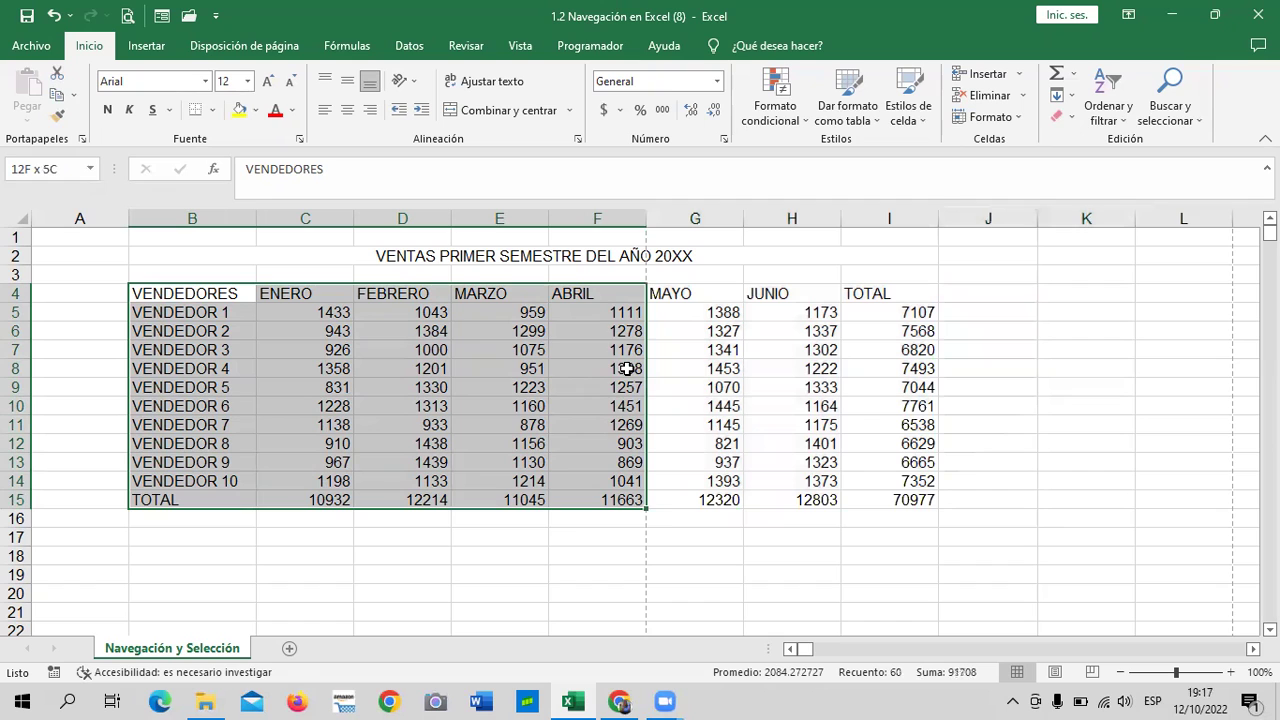
key(shift+Left)
key(shift+Up)
key(shift+Up)
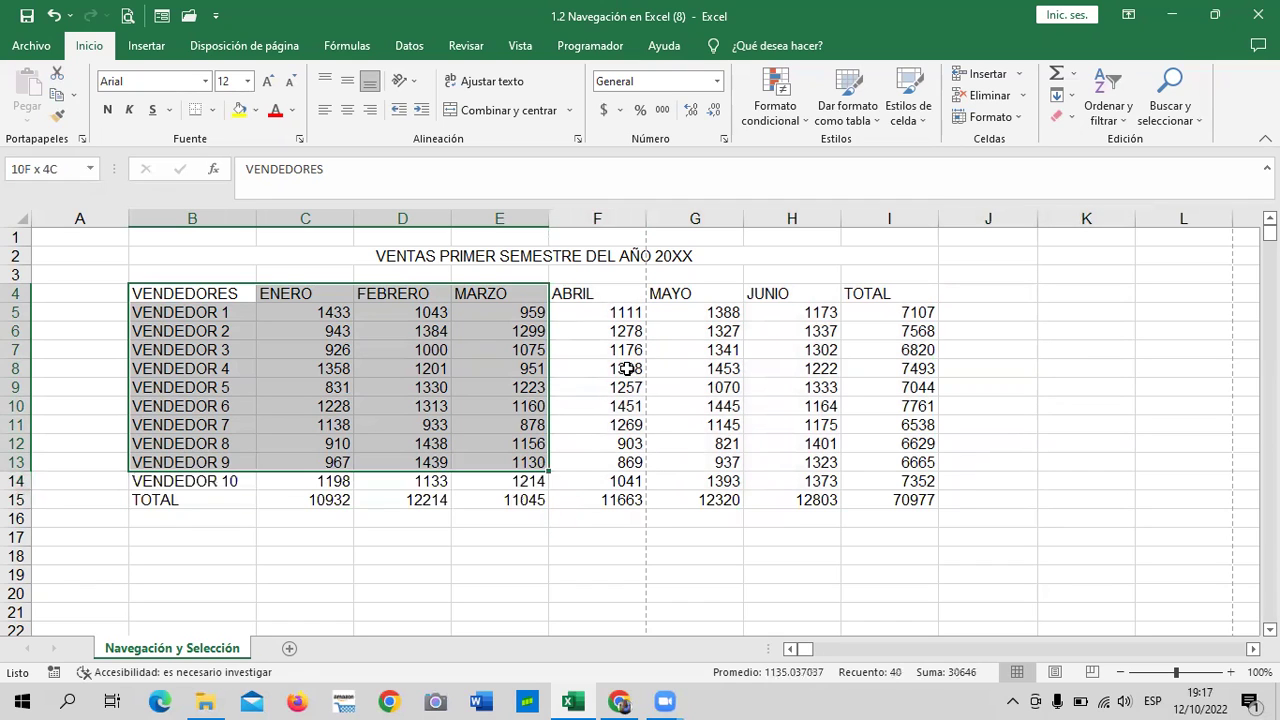
key(shift+Down)
key(shift+Down)
key(shift+Down)
key(shift+Right)
key(shift+Right)
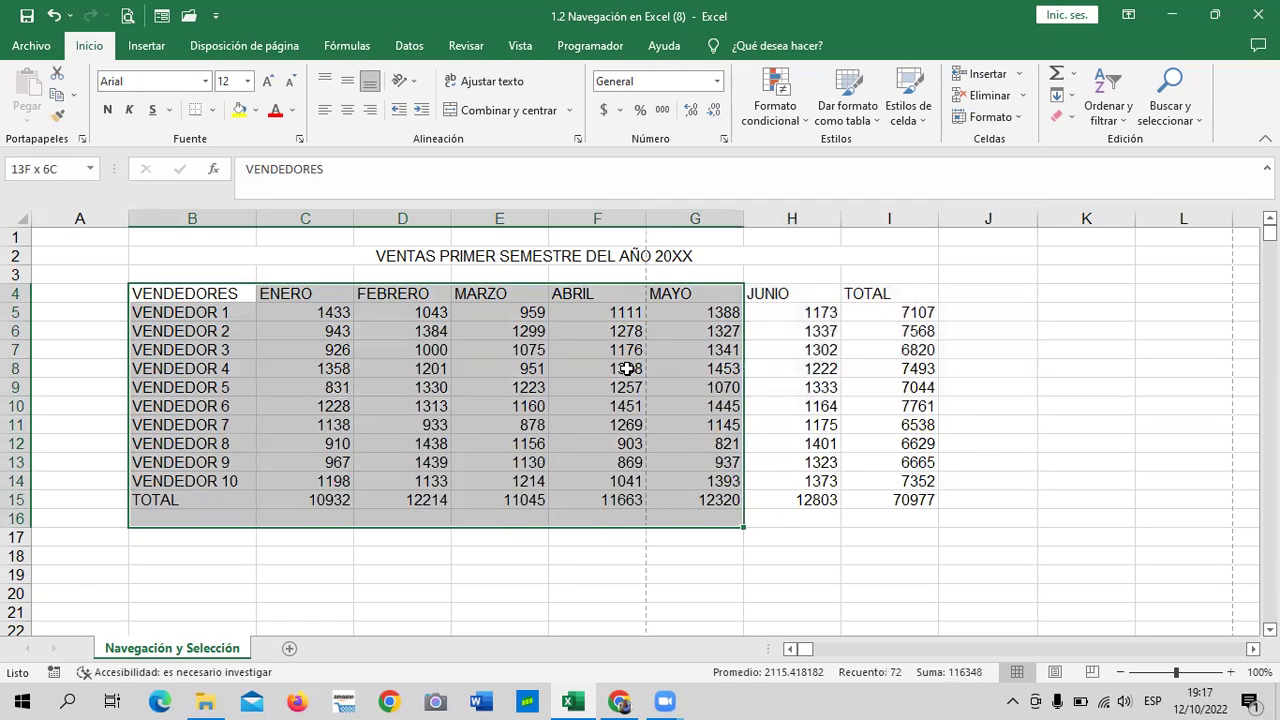
key(shift+Right)
key(shift+Right)
key(shift+Right)
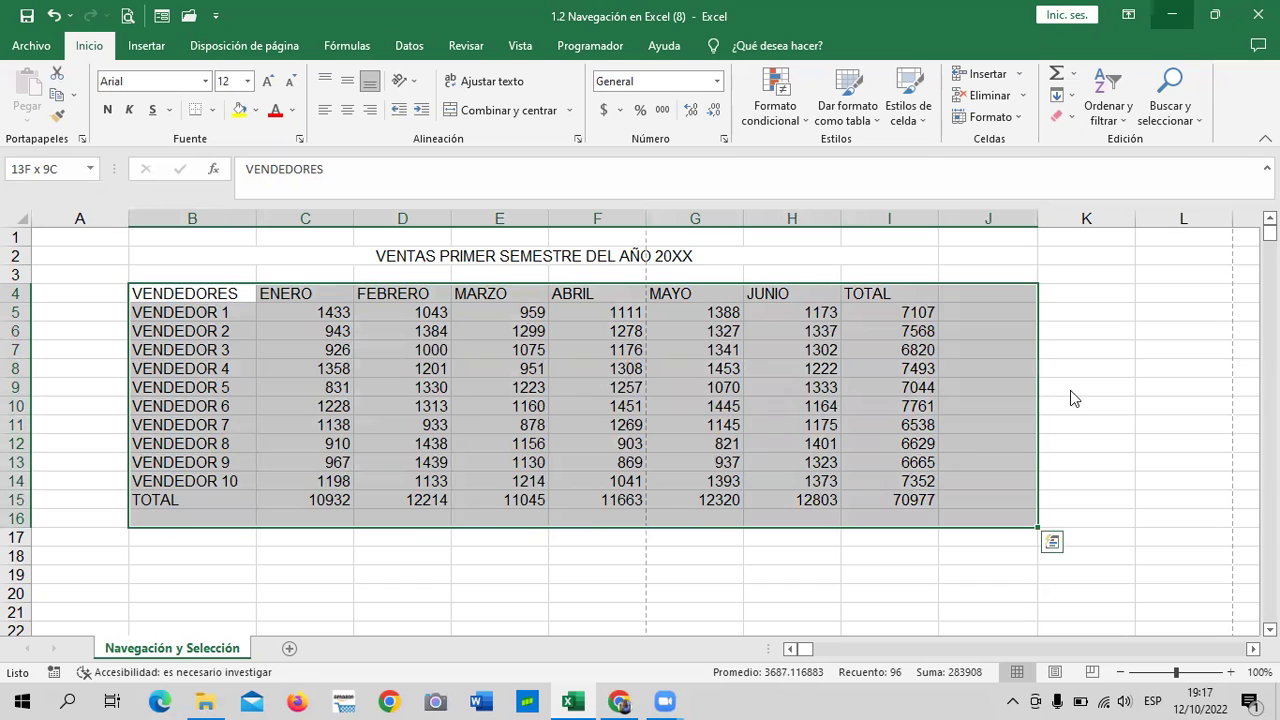
click(1070, 397)
drag(178, 293, 300, 312)
mouse_move(460, 346)
mouse_down()
mouse_move(903, 440)
mouse_move(237, 500)
mouse_up()
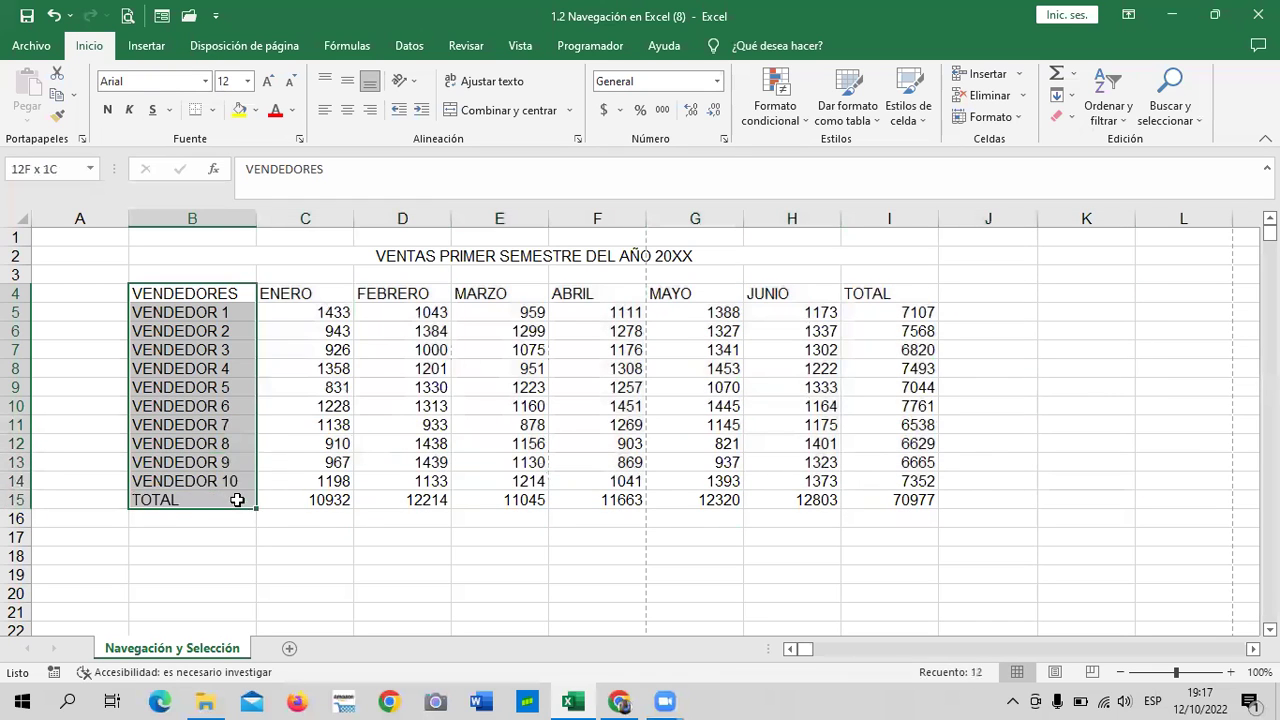
mouse_move(237, 500)
mouse_down()
mouse_move(453, 447)
mouse_move(884, 510)
mouse_move(400, 410)
mouse_up()
click(1045, 352)
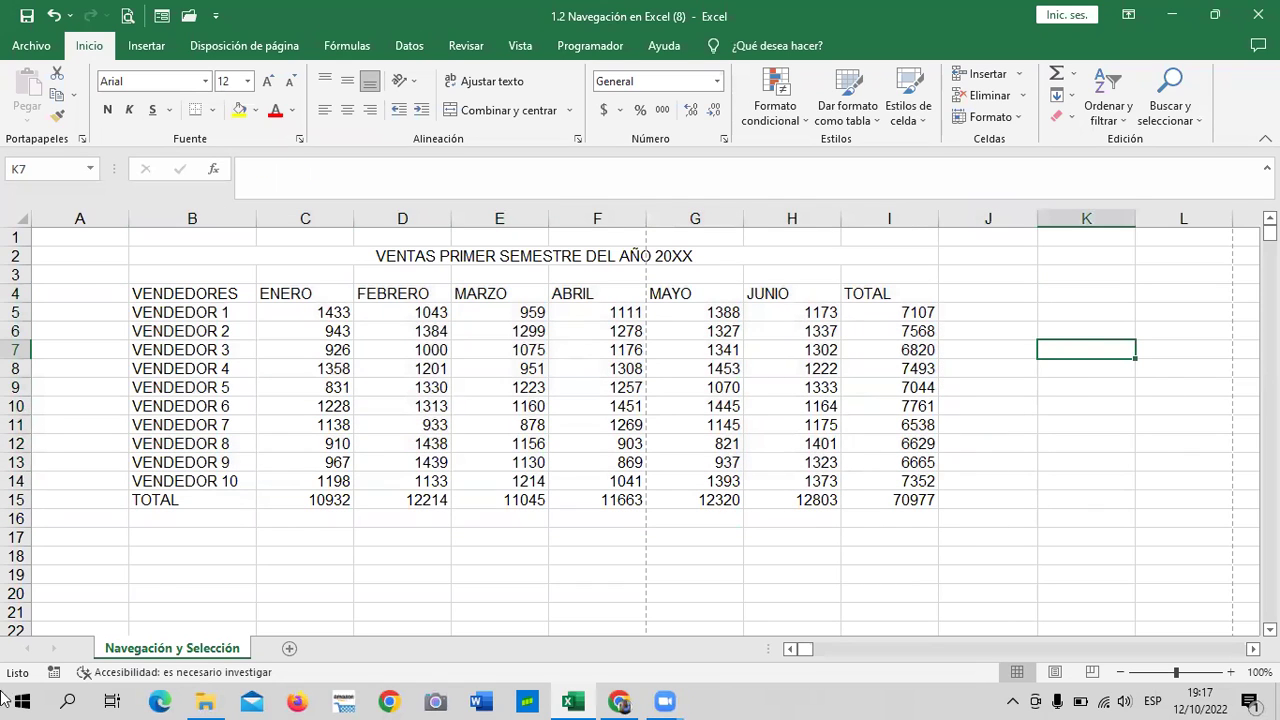
Step: Scroll the Chrome course lesson down to the 'Selección no correlativa' slide
click(619, 701)
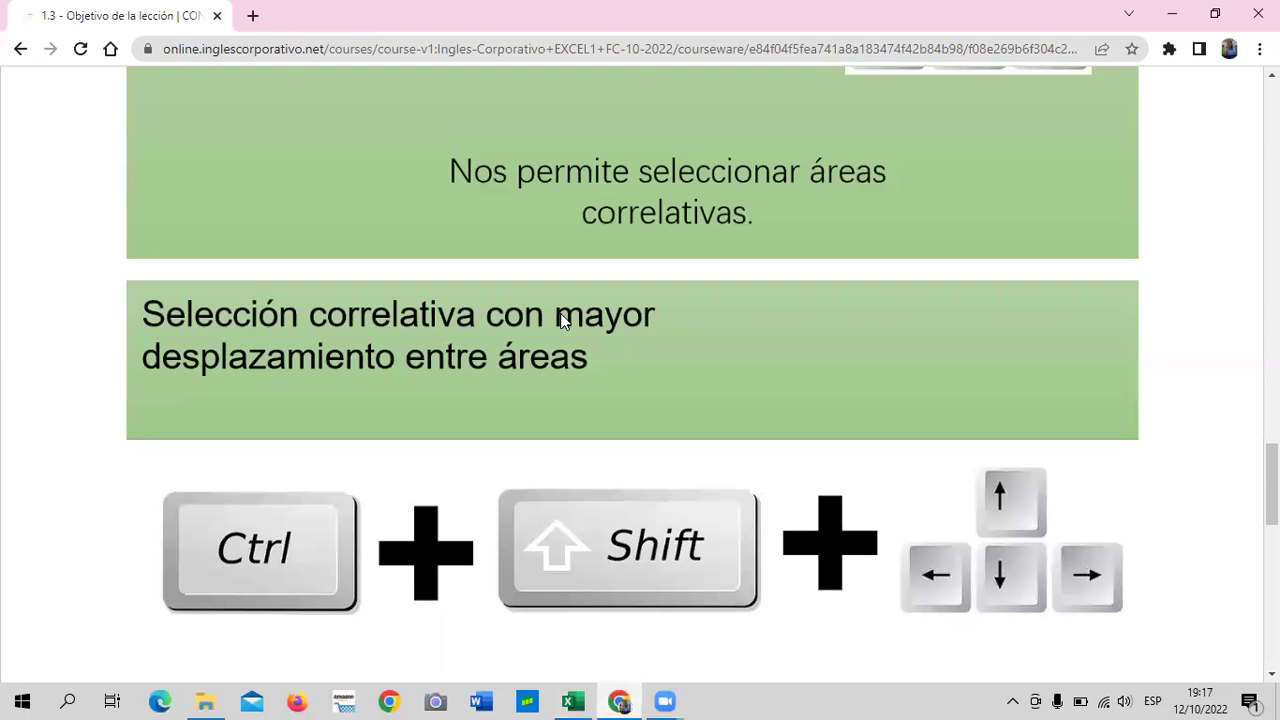
scroll(560, 322, up, 1)
scroll(520, 343, down, 5)
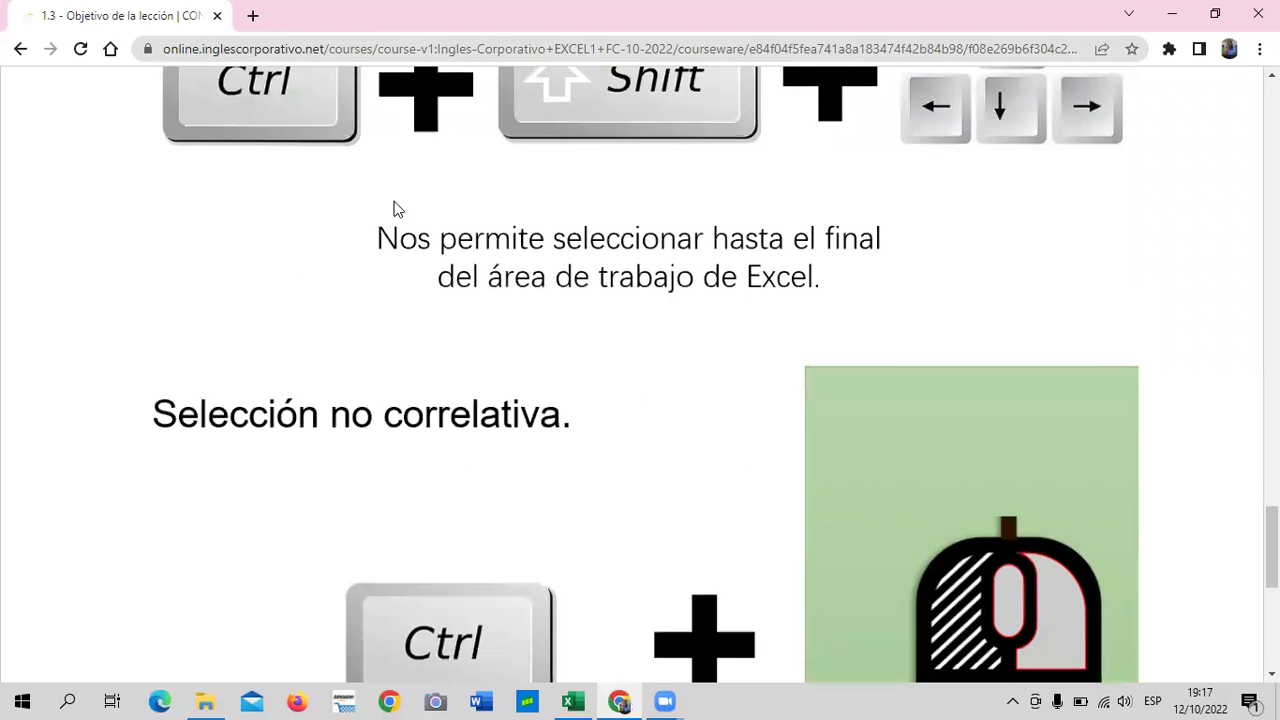
scroll(545, 283, up, 2)
scroll(544, 283, down, 2)
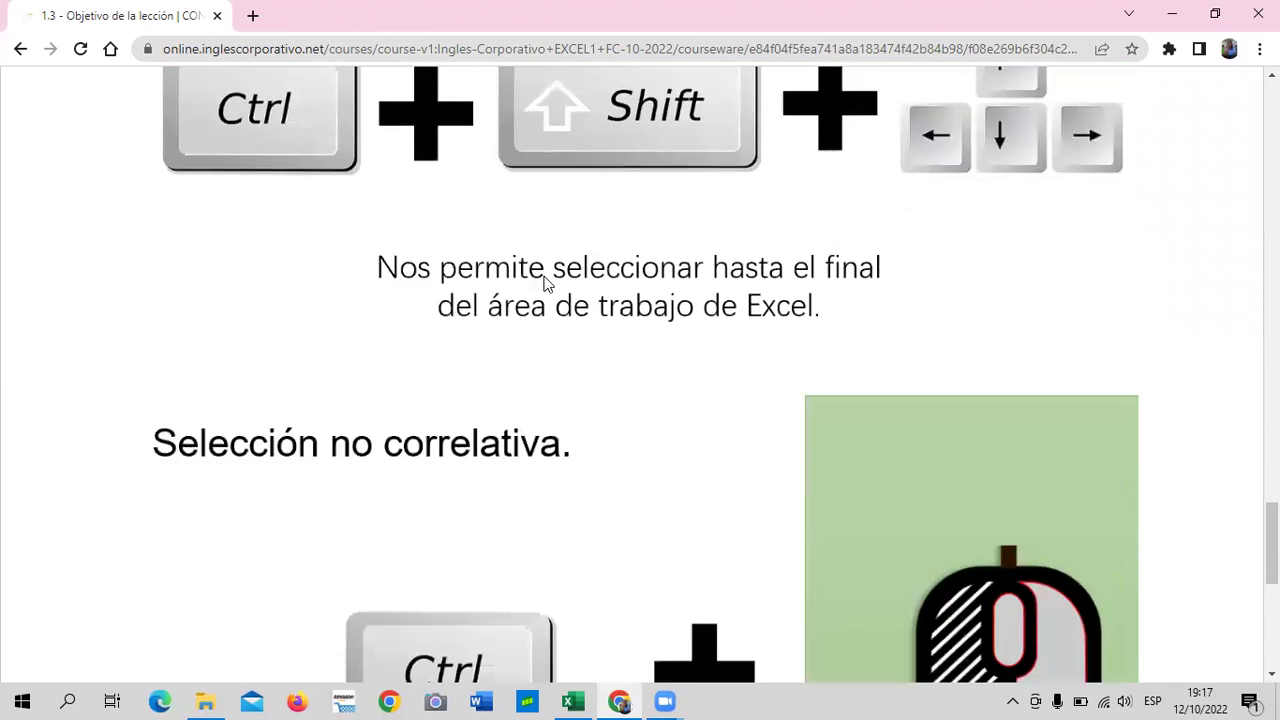
scroll(543, 280, up, 4)
scroll(530, 292, down, 1)
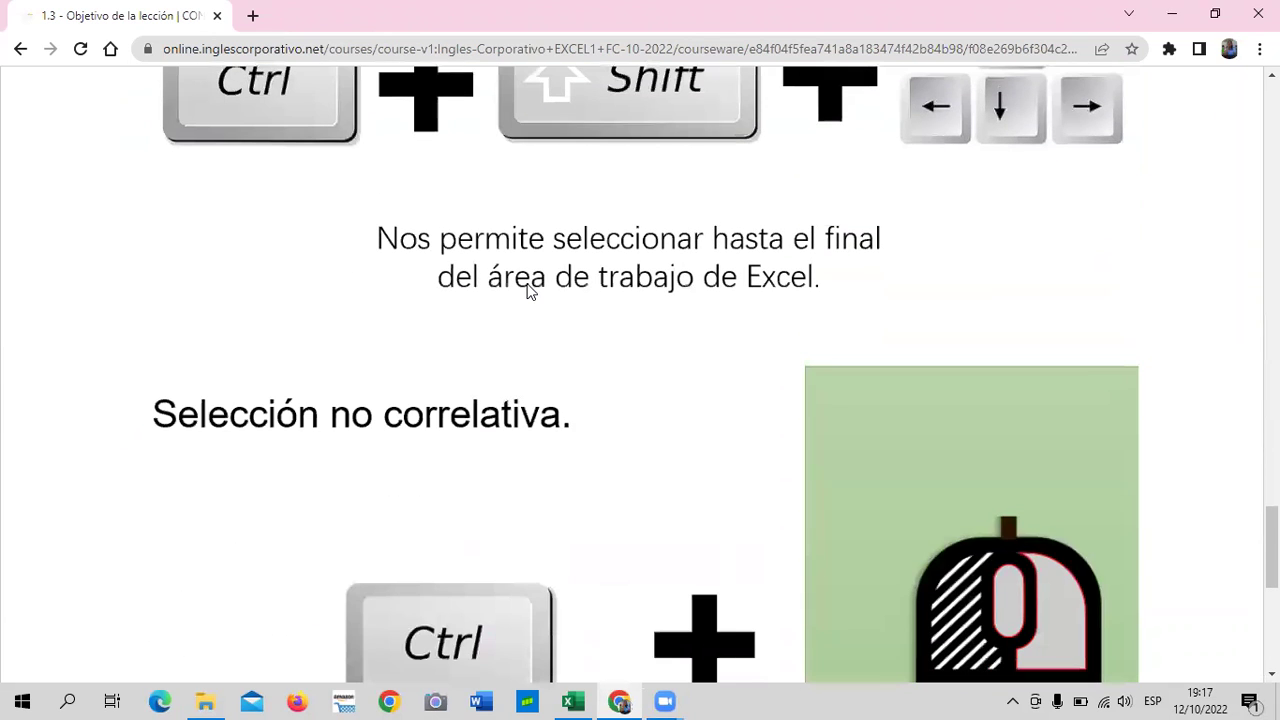
scroll(550, 395, down, 1)
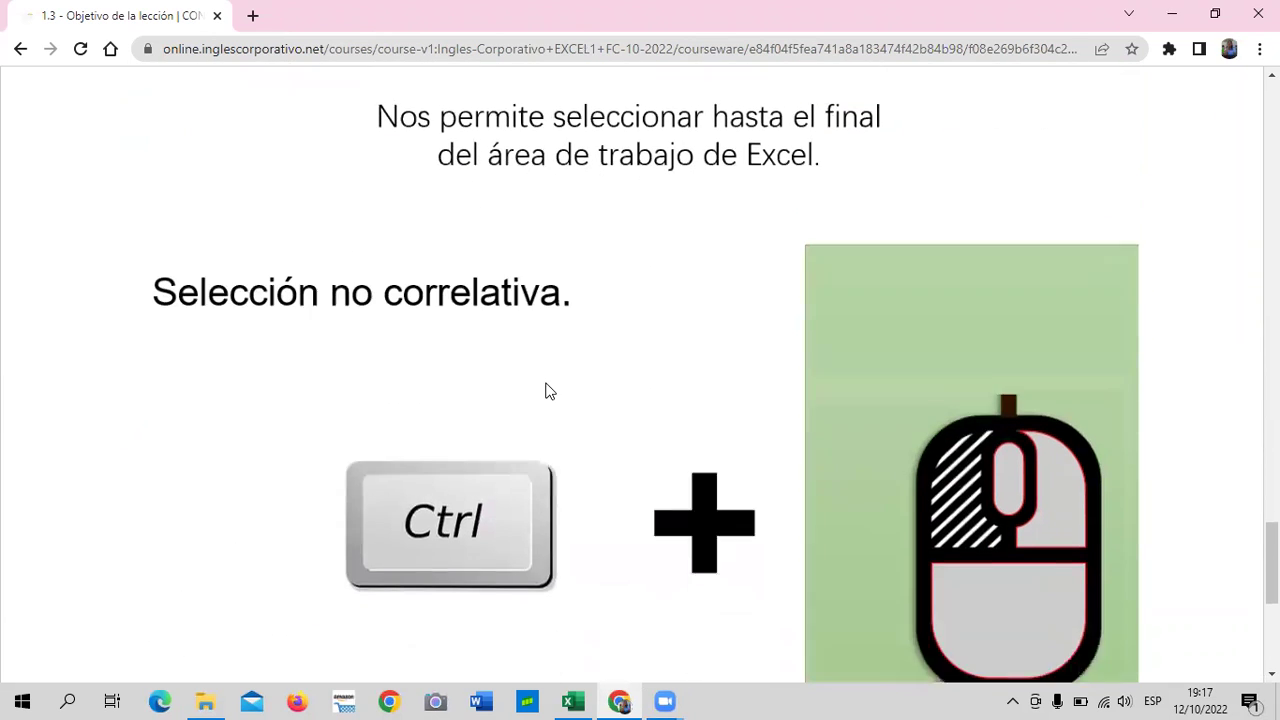
scroll(546, 391, down, 2)
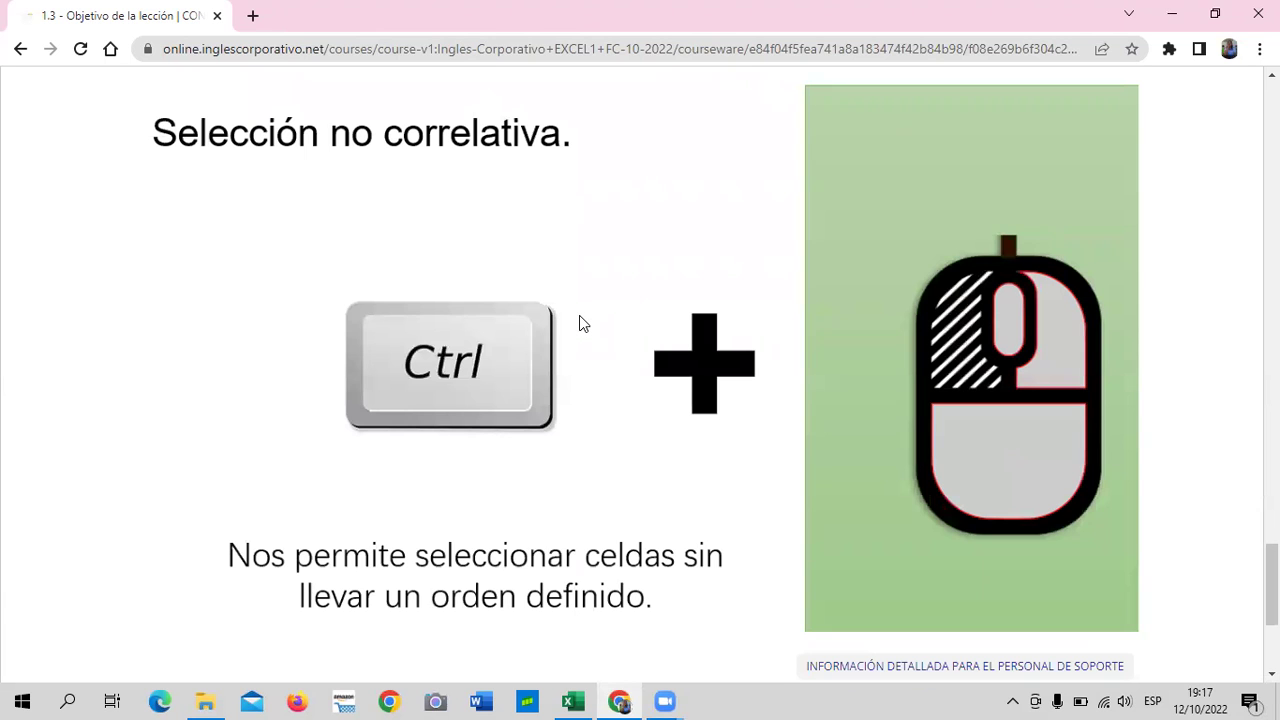
scroll(579, 323, down, 1)
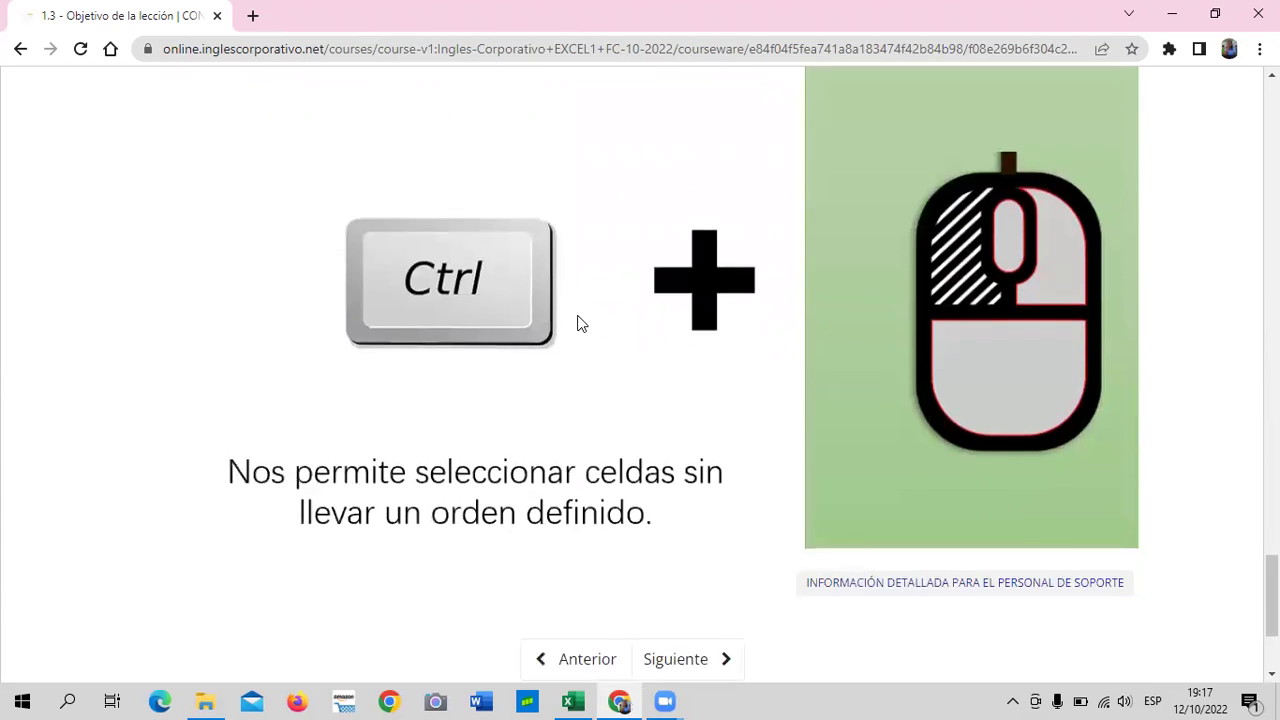
scroll(577, 323, down, 1)
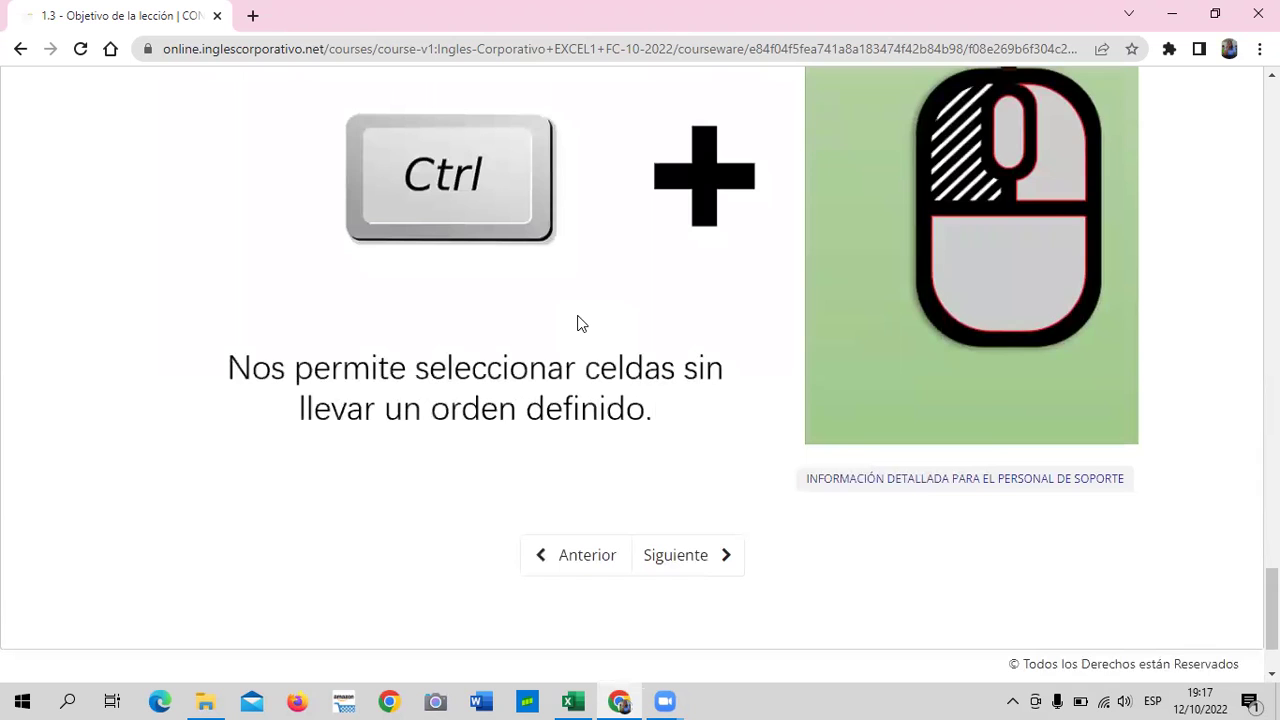
Step: Back in Excel, select the totals I5 and I14 and the names in B5 and B14
click(573, 701)
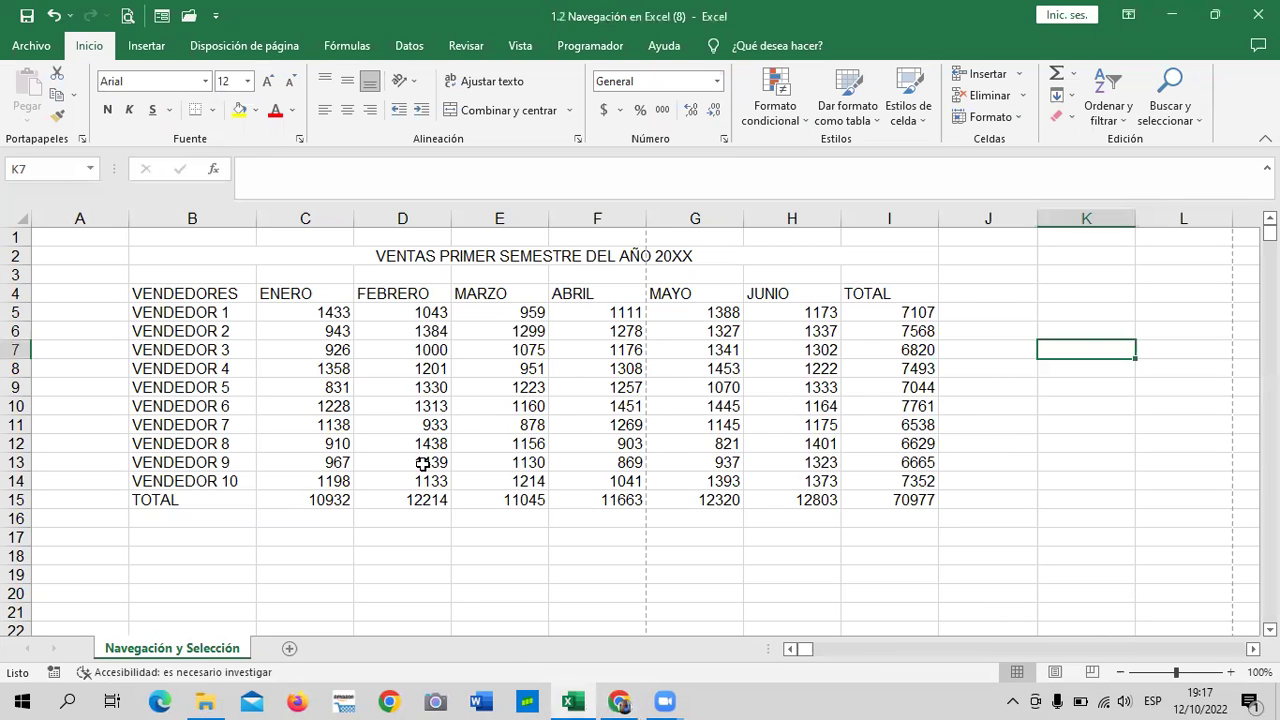
click(405, 563)
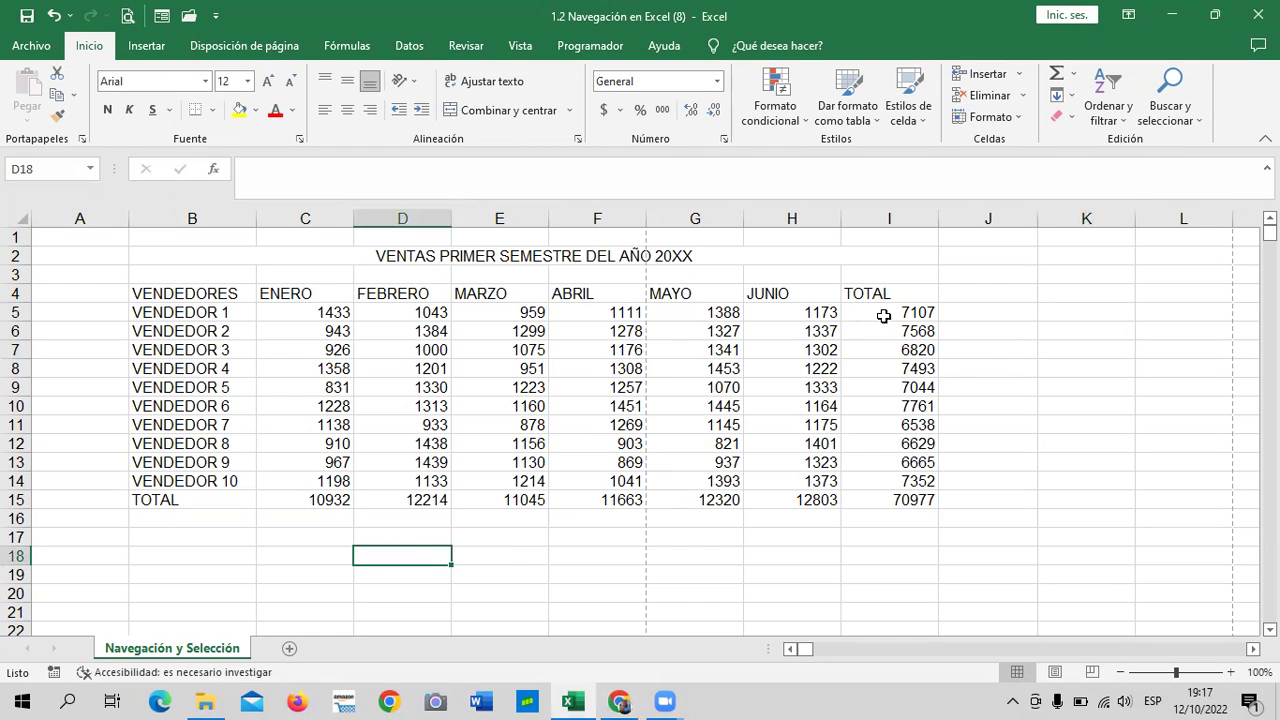
click(885, 314)
click(1052, 368)
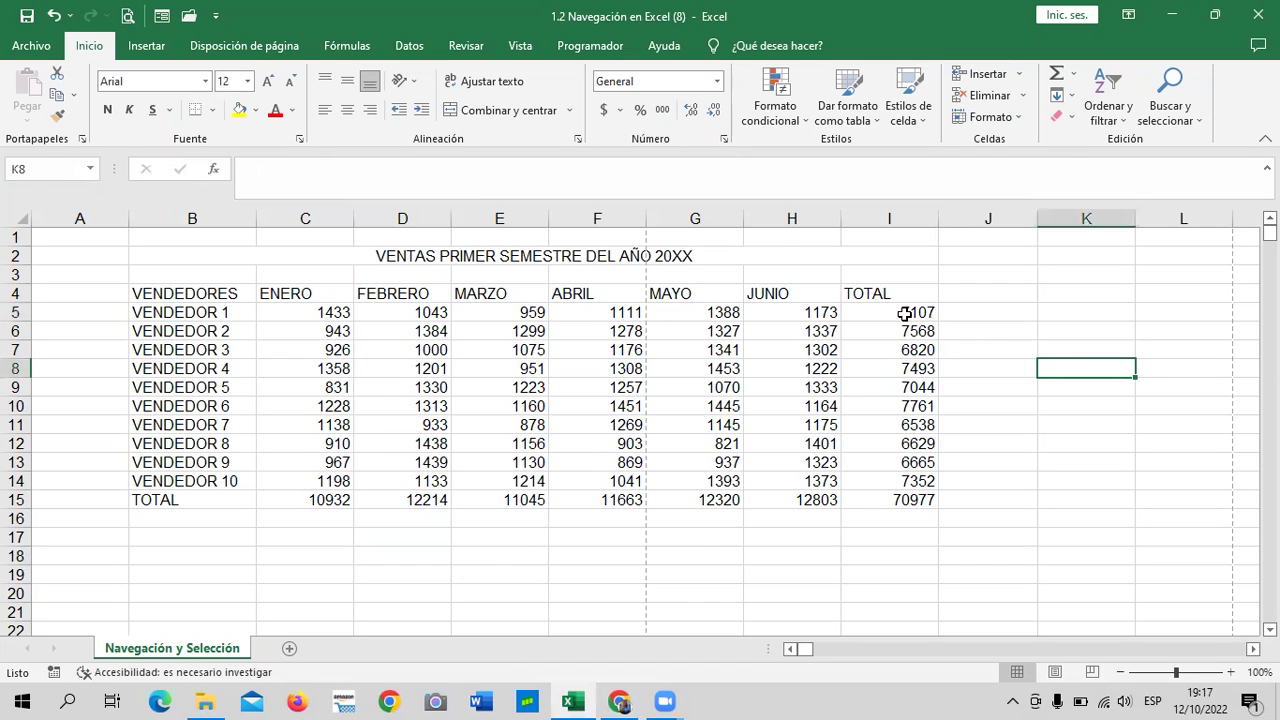
click(903, 313)
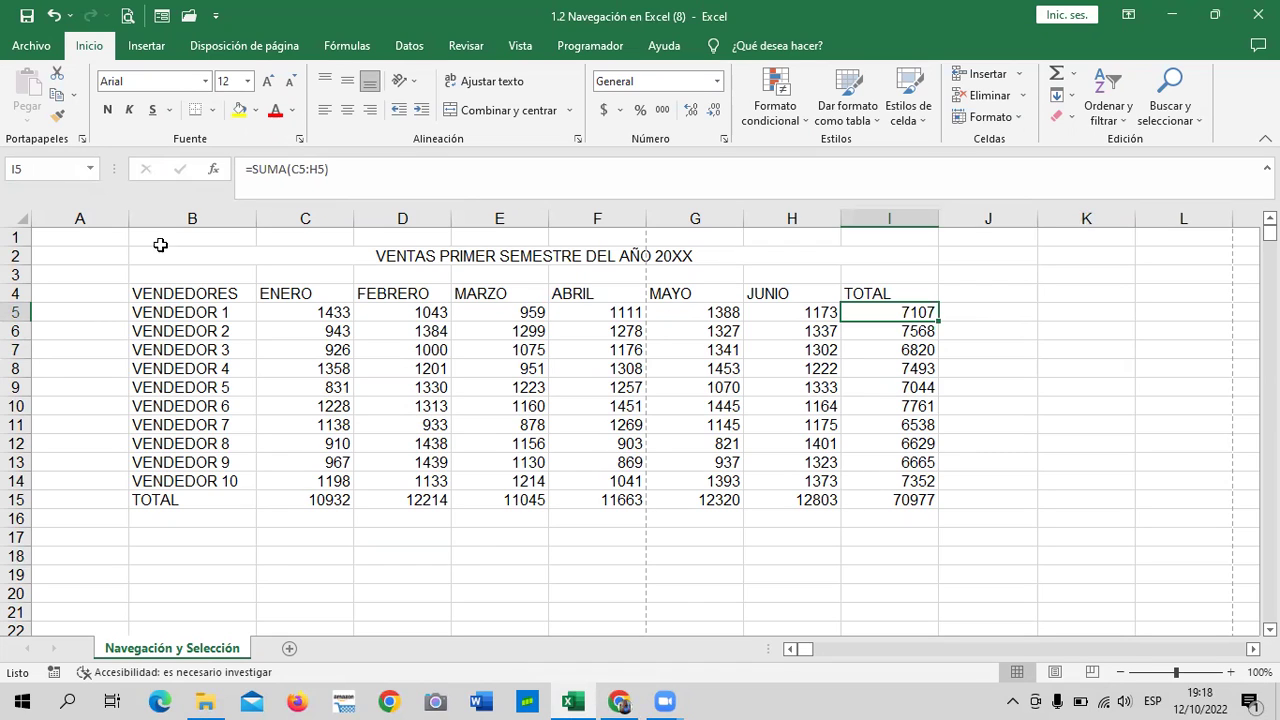
click(985, 382)
click(918, 314)
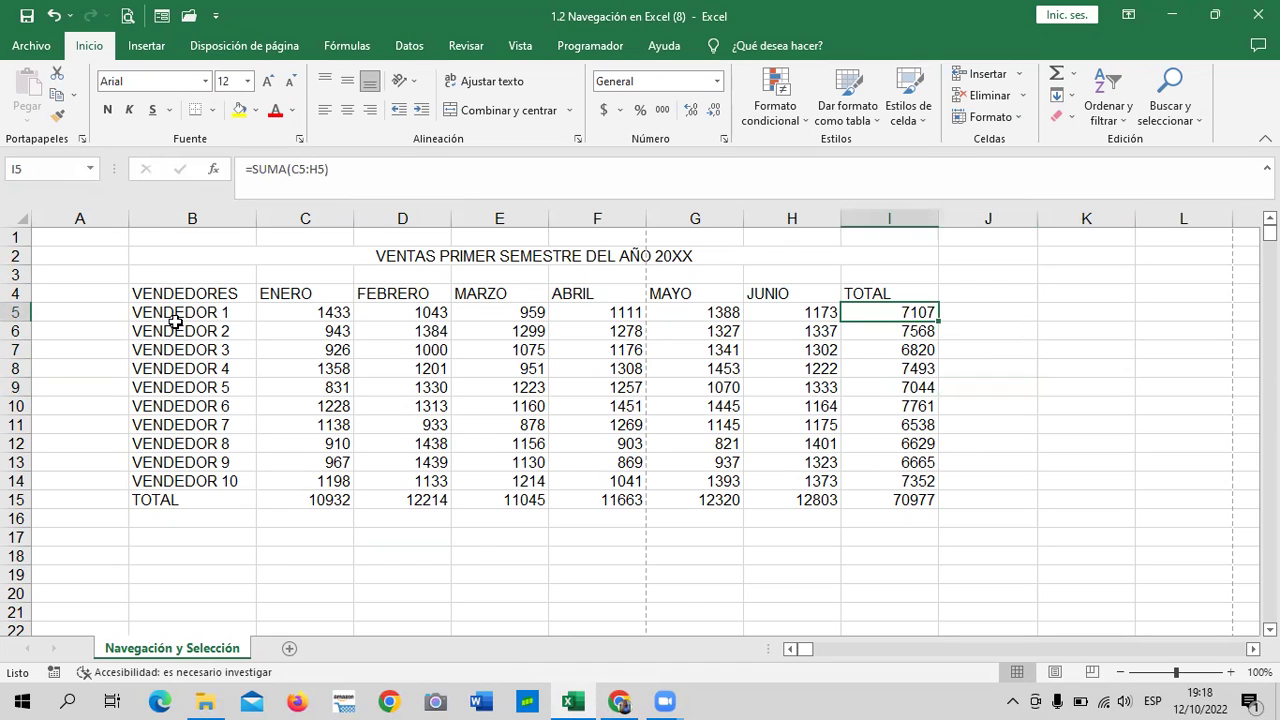
click(238, 313)
click(879, 312)
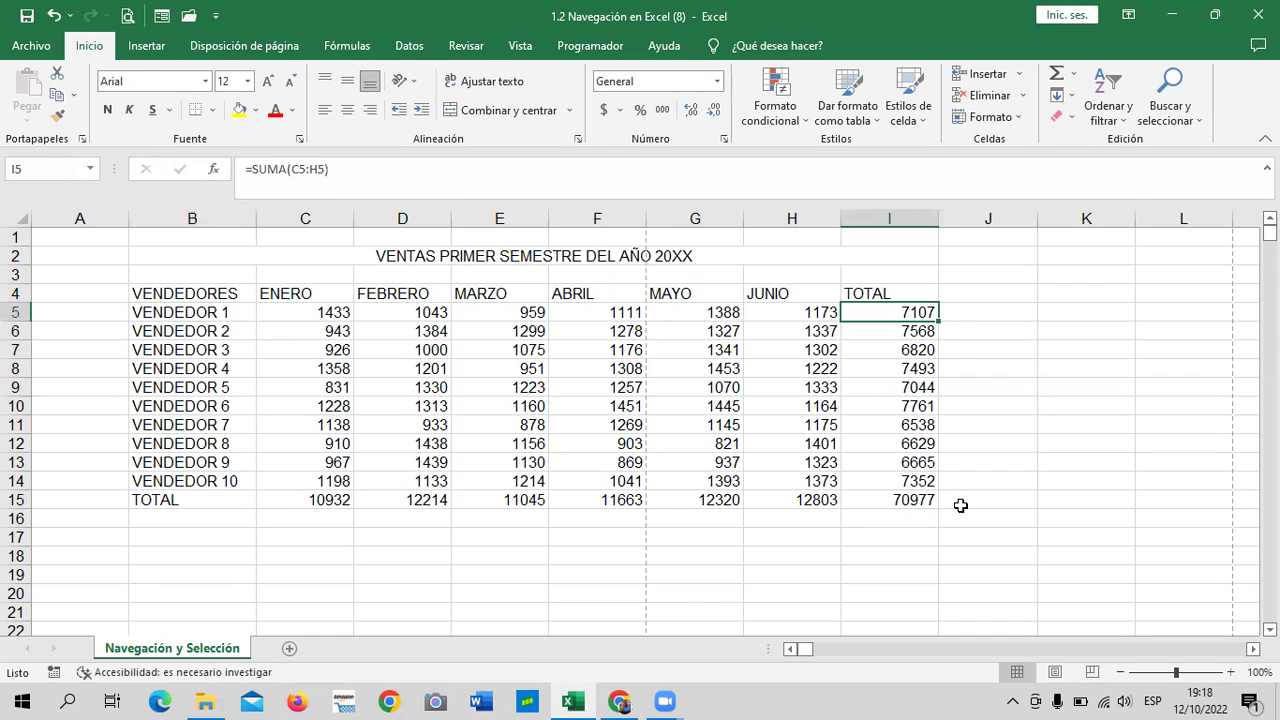
click(874, 480)
click(220, 481)
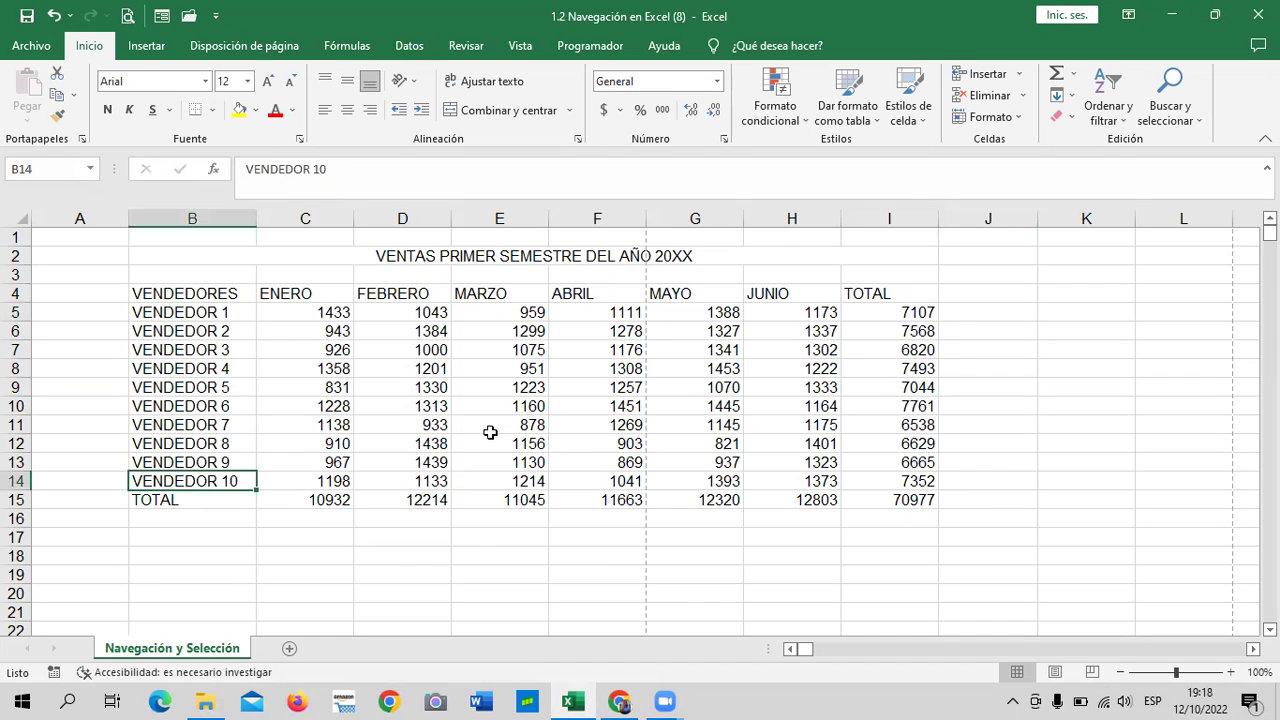
click(1030, 354)
click(903, 310)
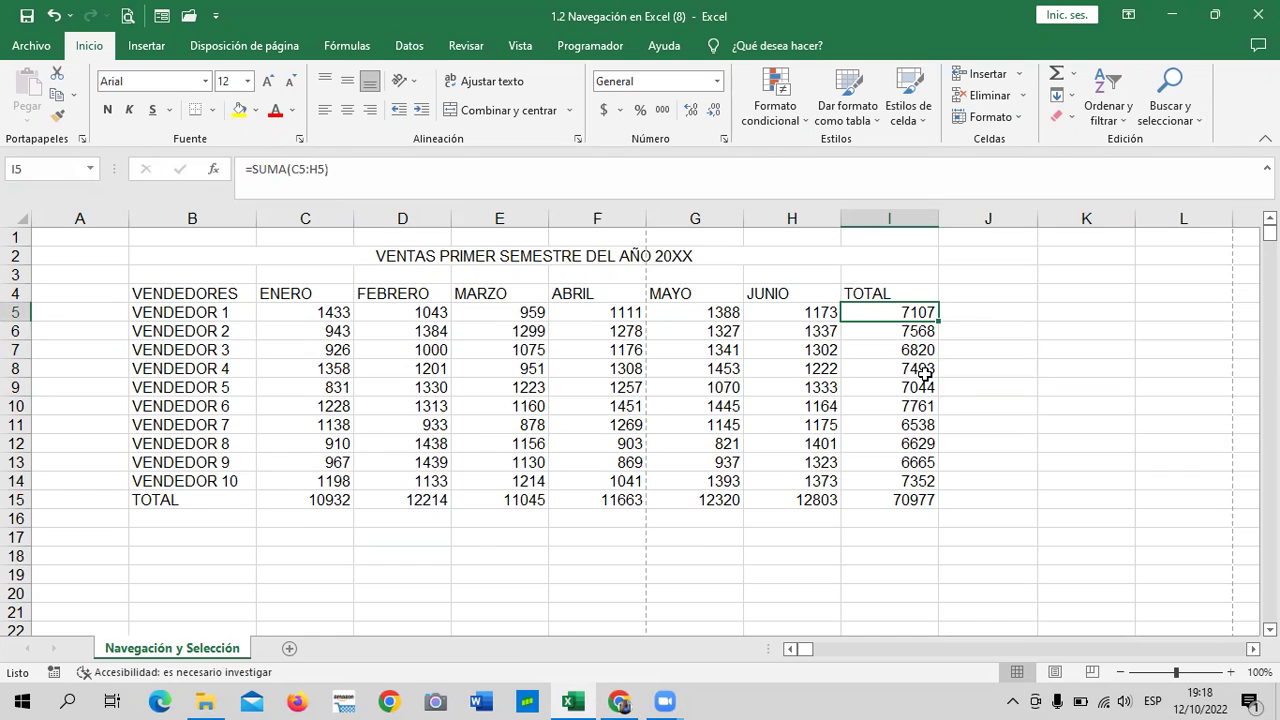
Step: Check the course lesson page again, then return to Excel and select total I5
click(619, 701)
scroll(586, 334, up, 1)
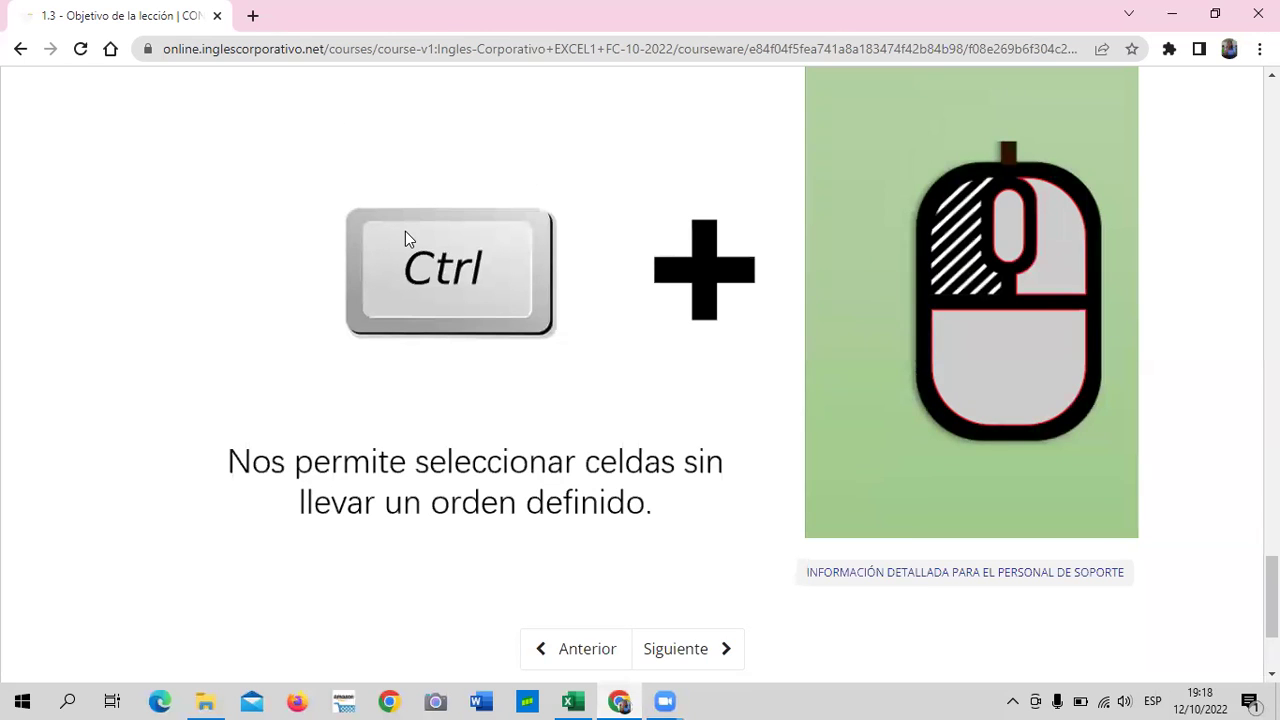
click(573, 701)
click(975, 432)
click(899, 311)
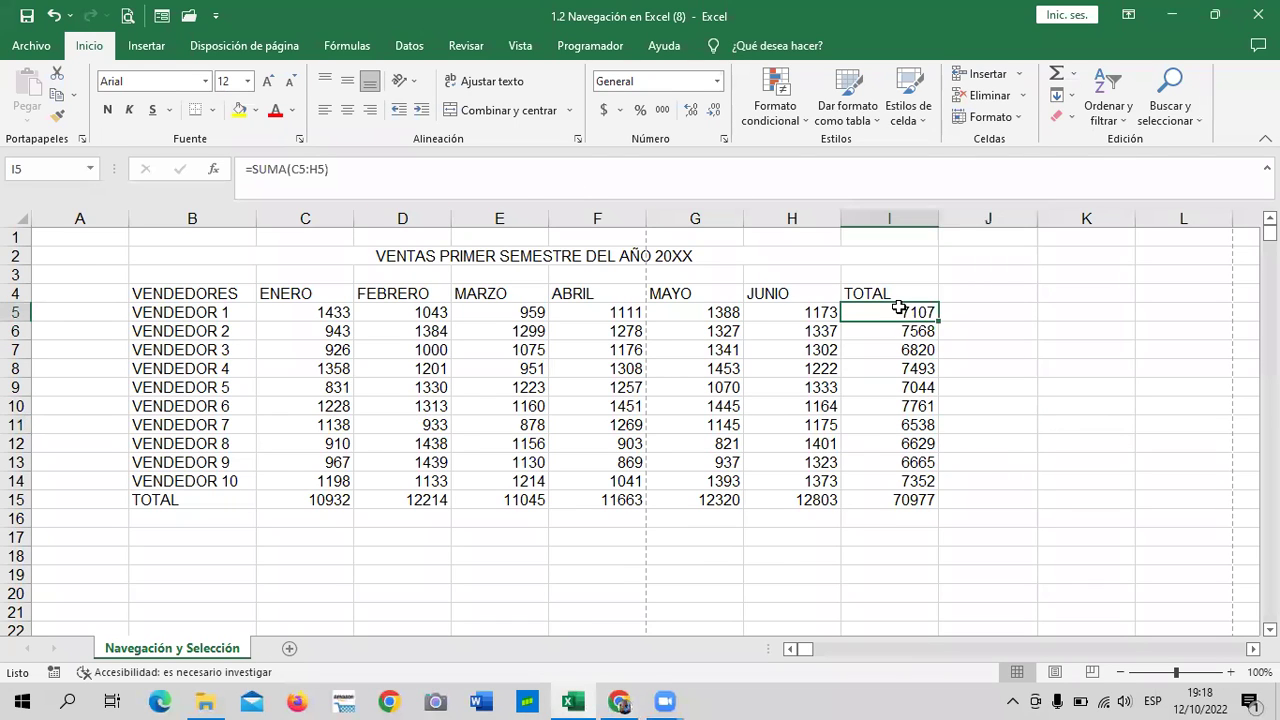
Step: Ctrl+click I9 and I14 onto I5 and colour totals 7107, 7044 and 7352 red
ctrl+click(876, 386)
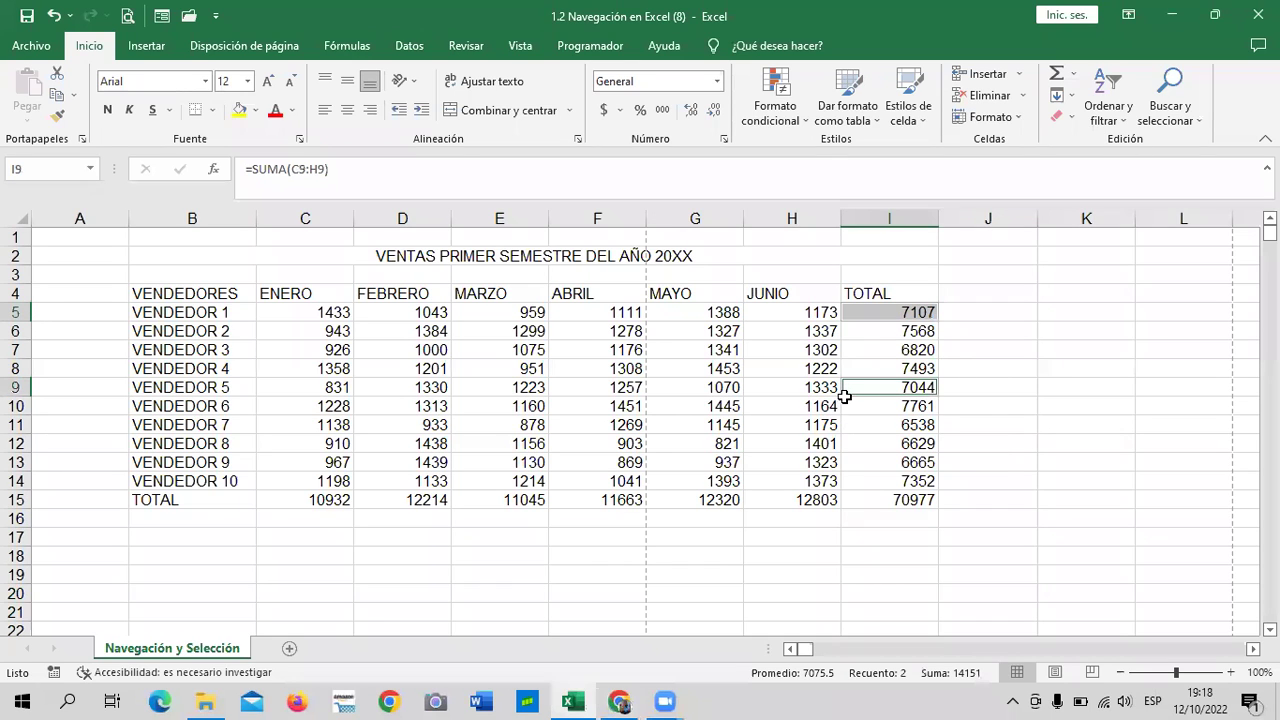
ctrl+click(905, 484)
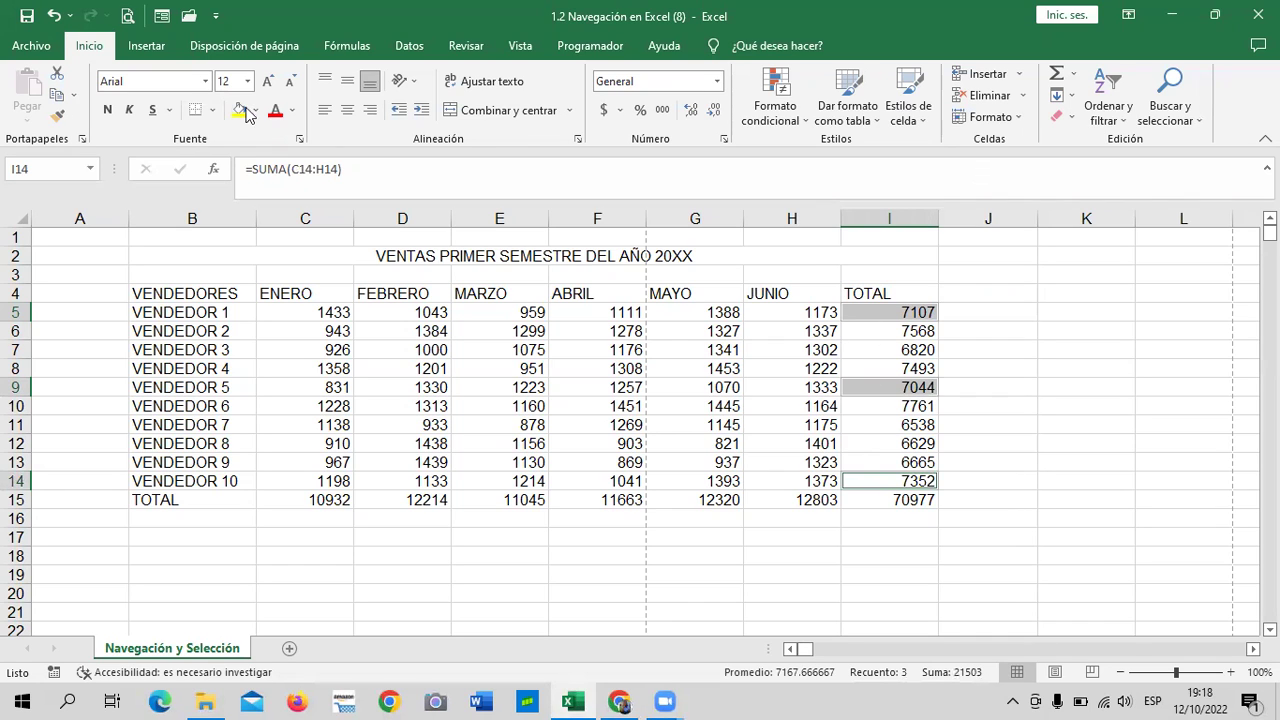
click(277, 112)
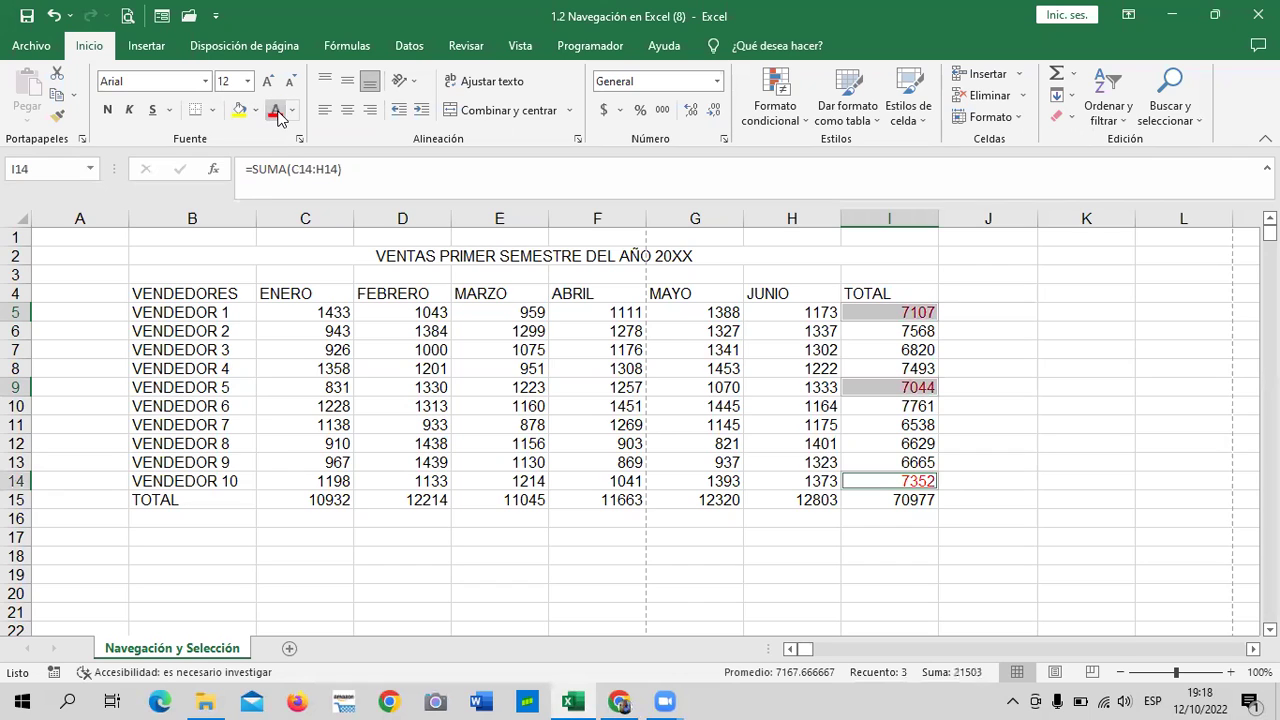
click(1066, 390)
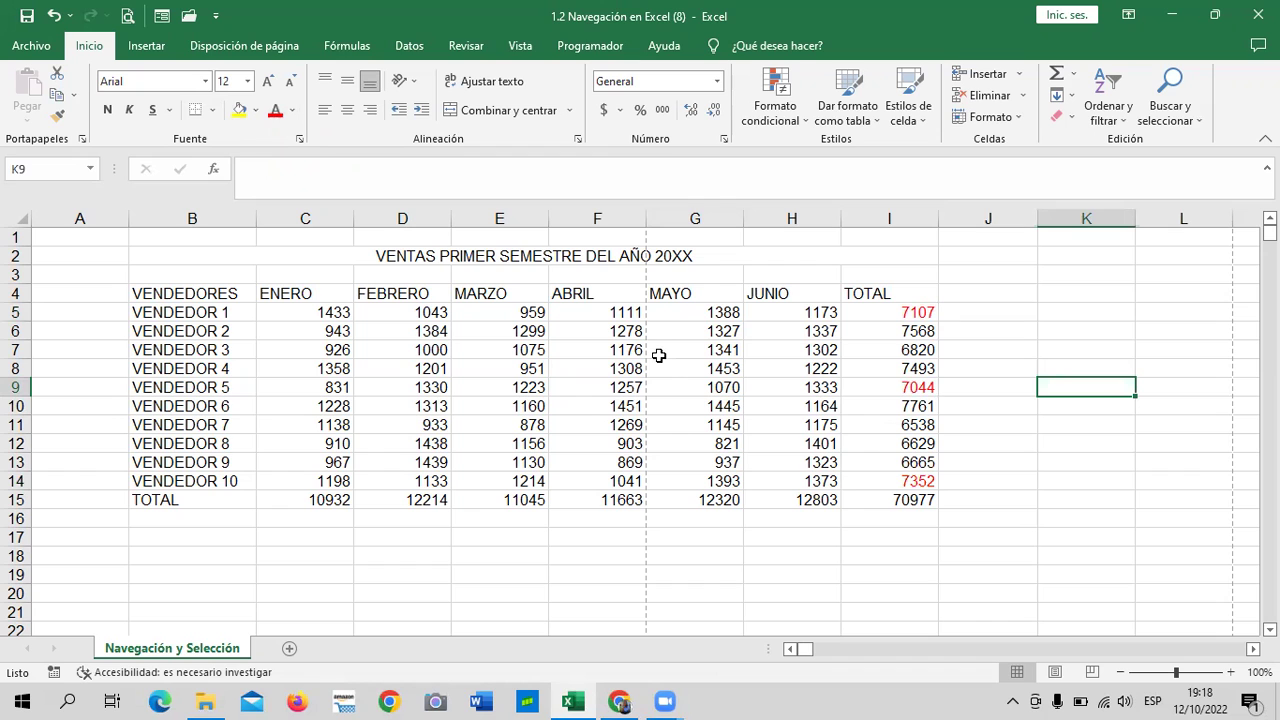
Step: Return to the lesson 1.3 page in Chrome and scroll back to the top of its selection slides
click(619, 700)
scroll(614, 402, down, 2)
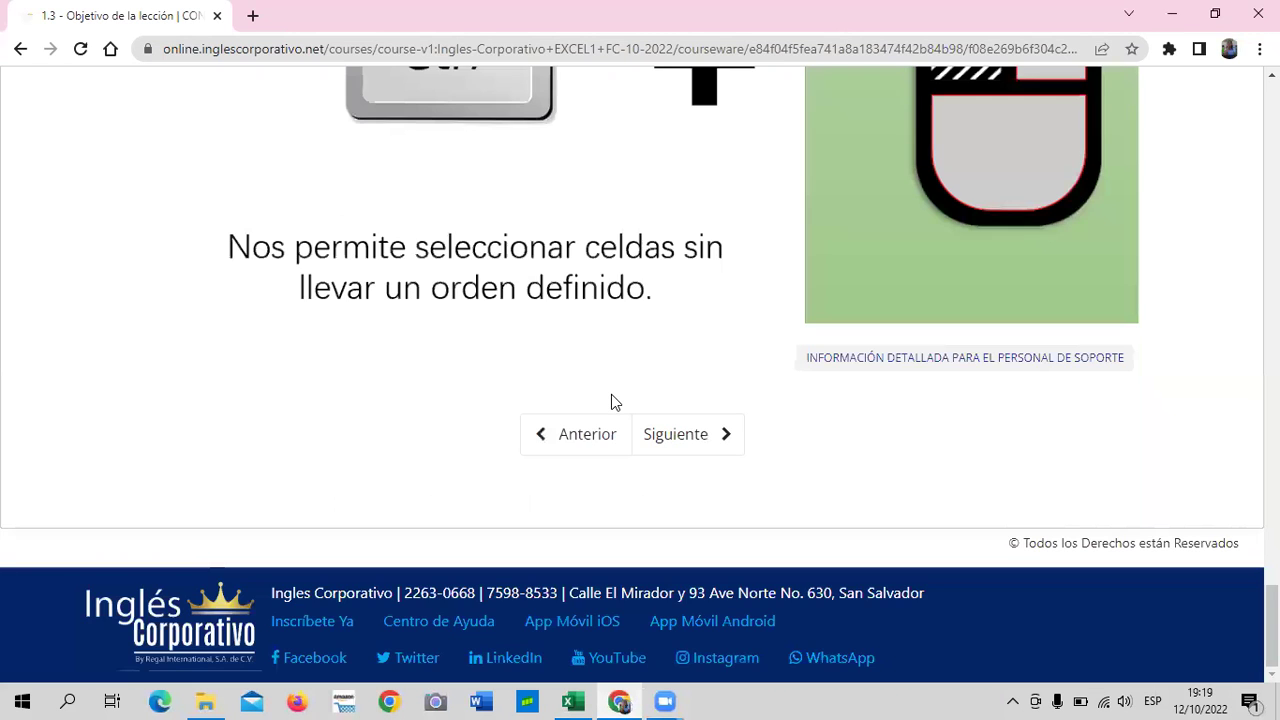
scroll(614, 402, up, 3)
scroll(614, 402, up, 5)
scroll(614, 402, up, 4)
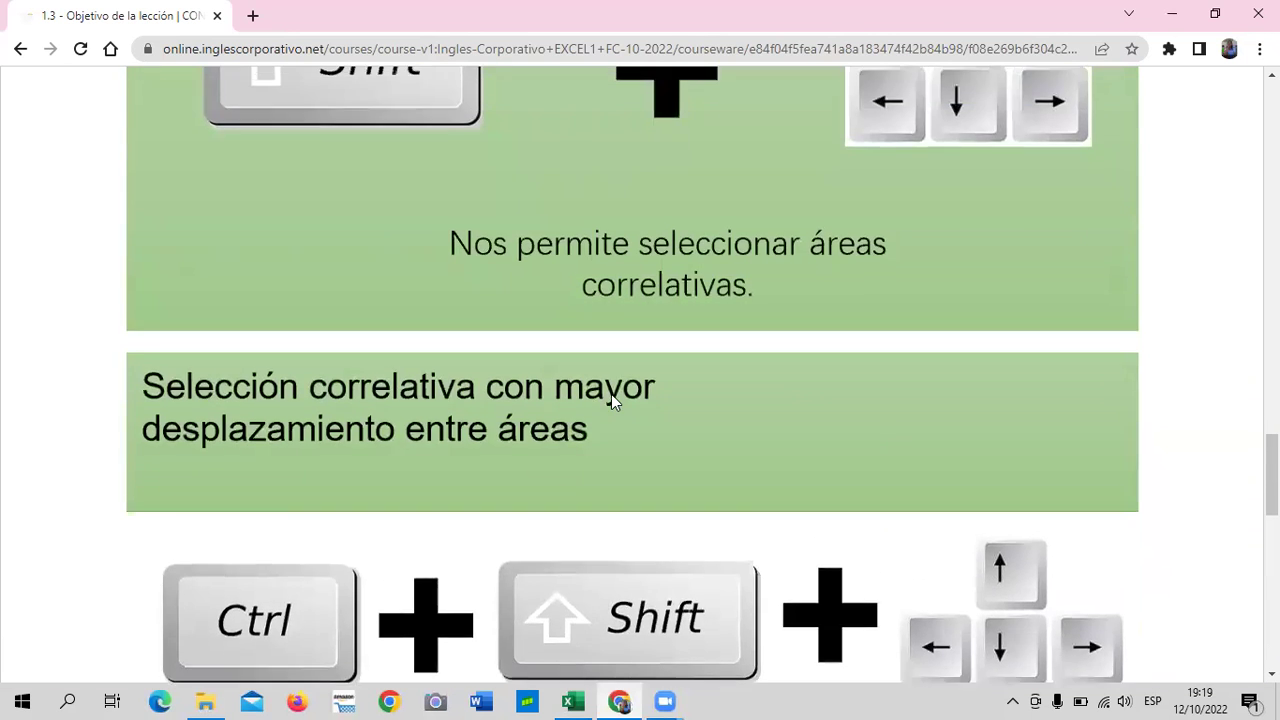
scroll(614, 402, up, 4)
scroll(614, 402, up, 4)
scroll(614, 402, up, 3)
scroll(611, 394, up, 5)
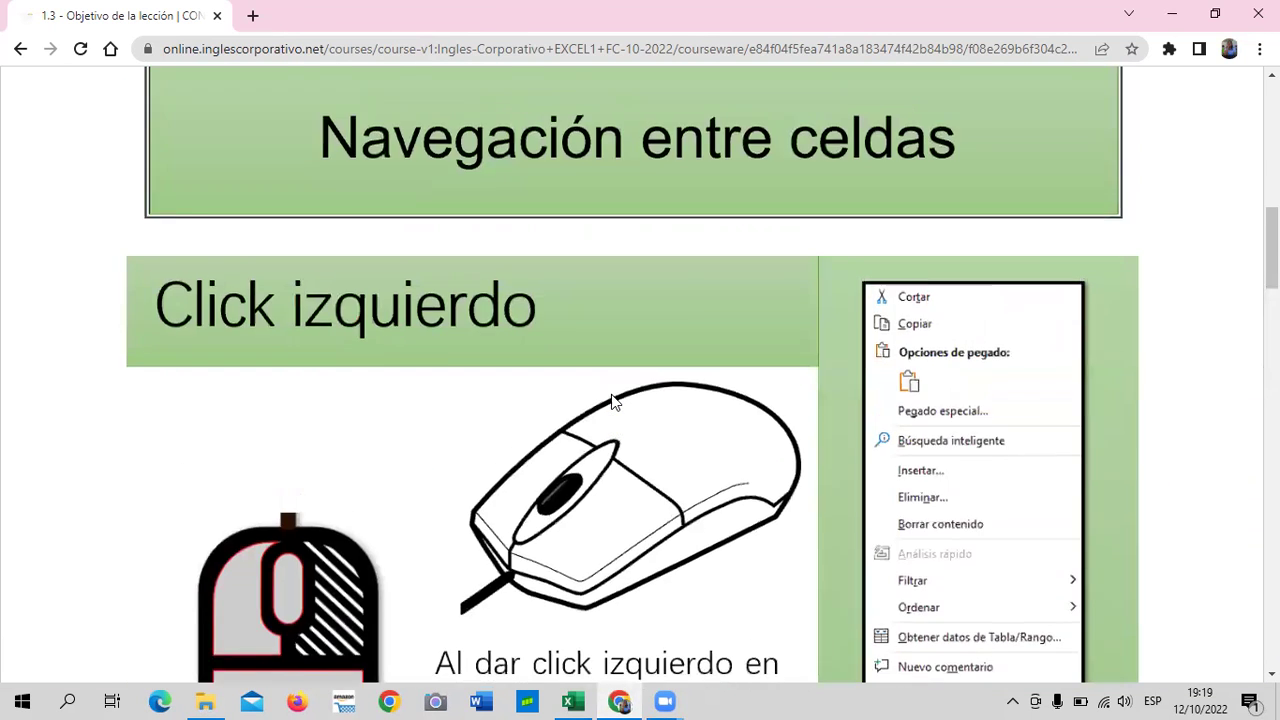
scroll(611, 394, up, 4)
scroll(611, 394, up, 4)
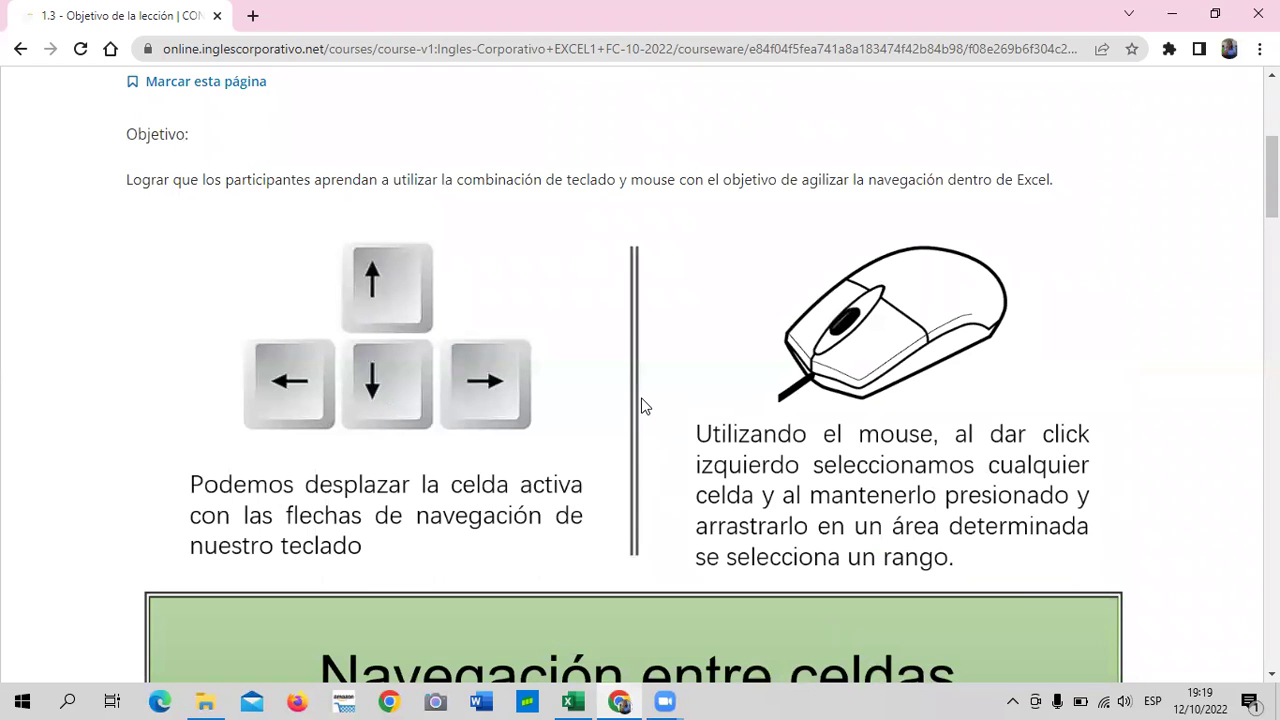
Step: Read through the Shift/Ctrl selection slides to the page bottom, then return to the Excel workbook
scroll(643, 405, down, 1)
scroll(641, 403, down, 3)
scroll(641, 403, down, 2)
scroll(642, 402, down, 3)
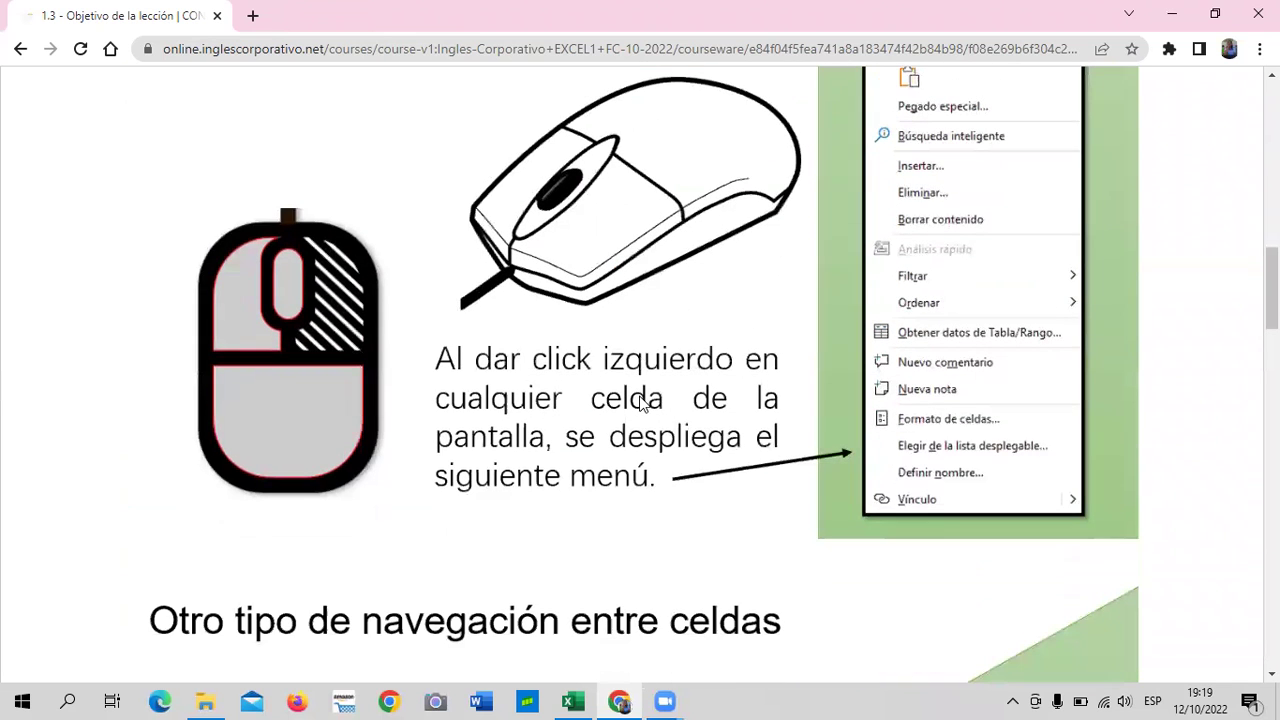
scroll(641, 403, down, 3)
scroll(640, 403, down, 4)
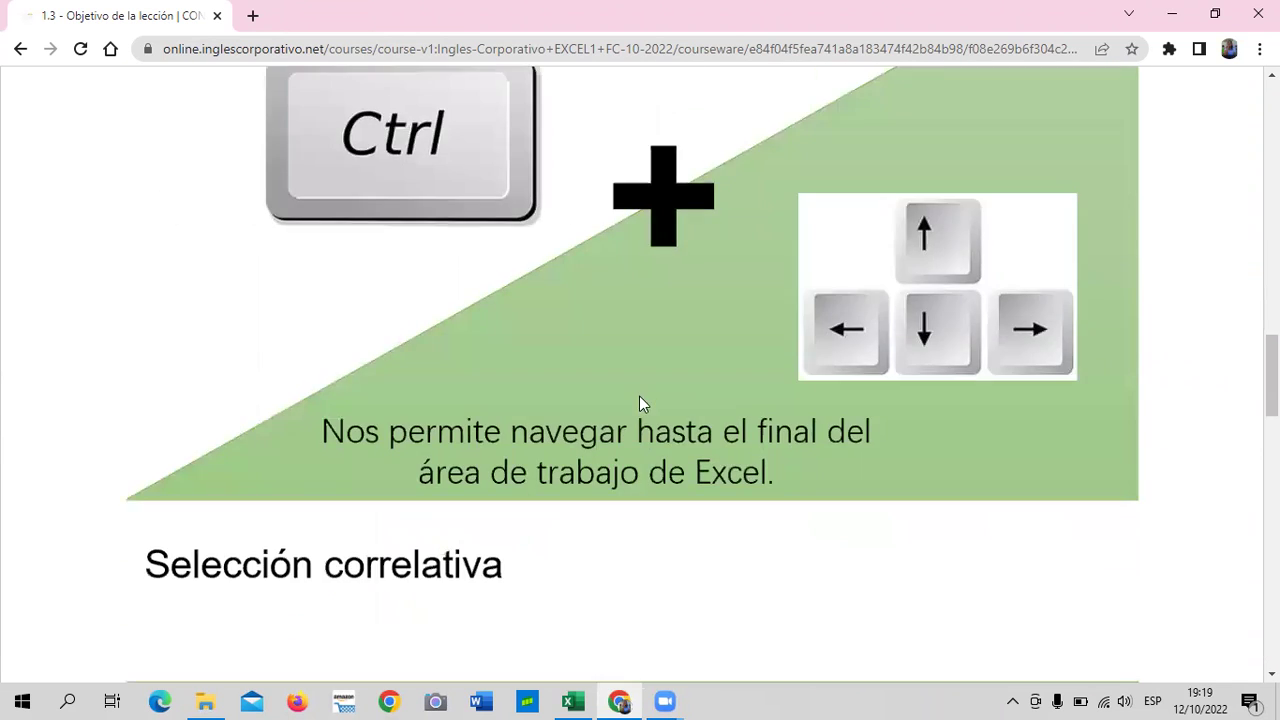
scroll(637, 403, down, 4)
scroll(637, 395, down, 3)
scroll(637, 400, down, 5)
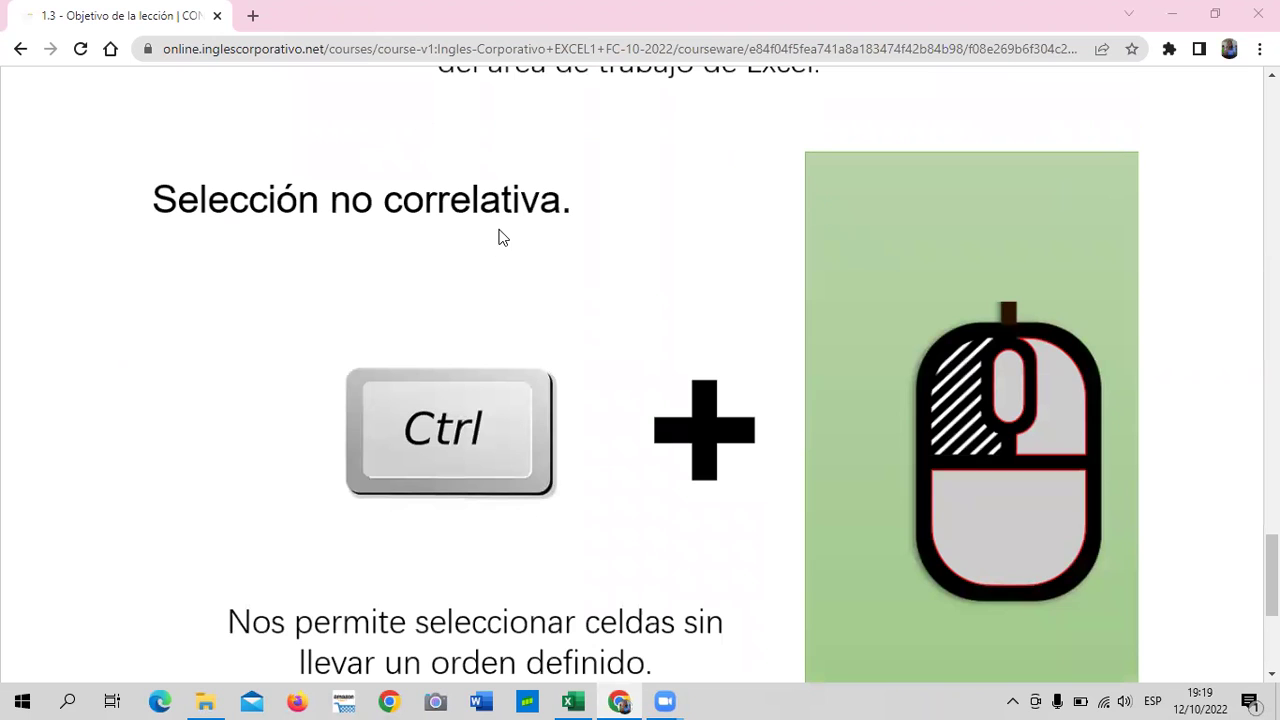
scroll(507, 295, down, 4)
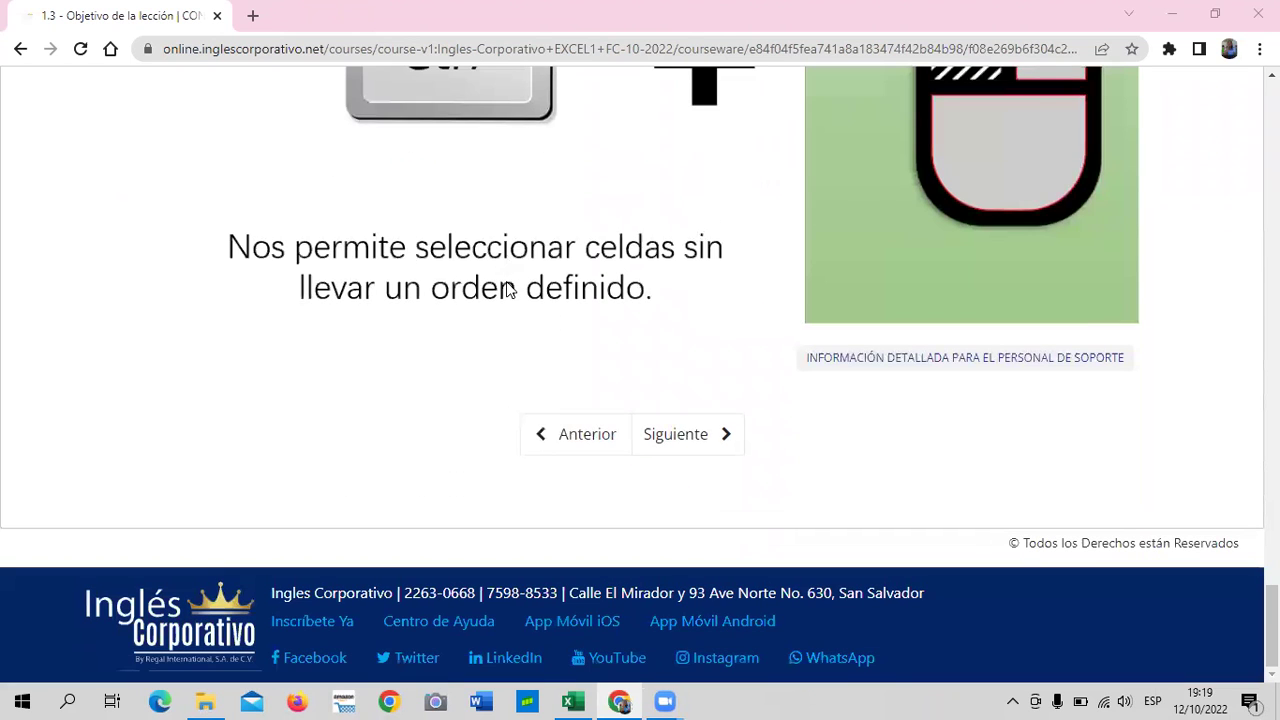
scroll(507, 291, up, 2)
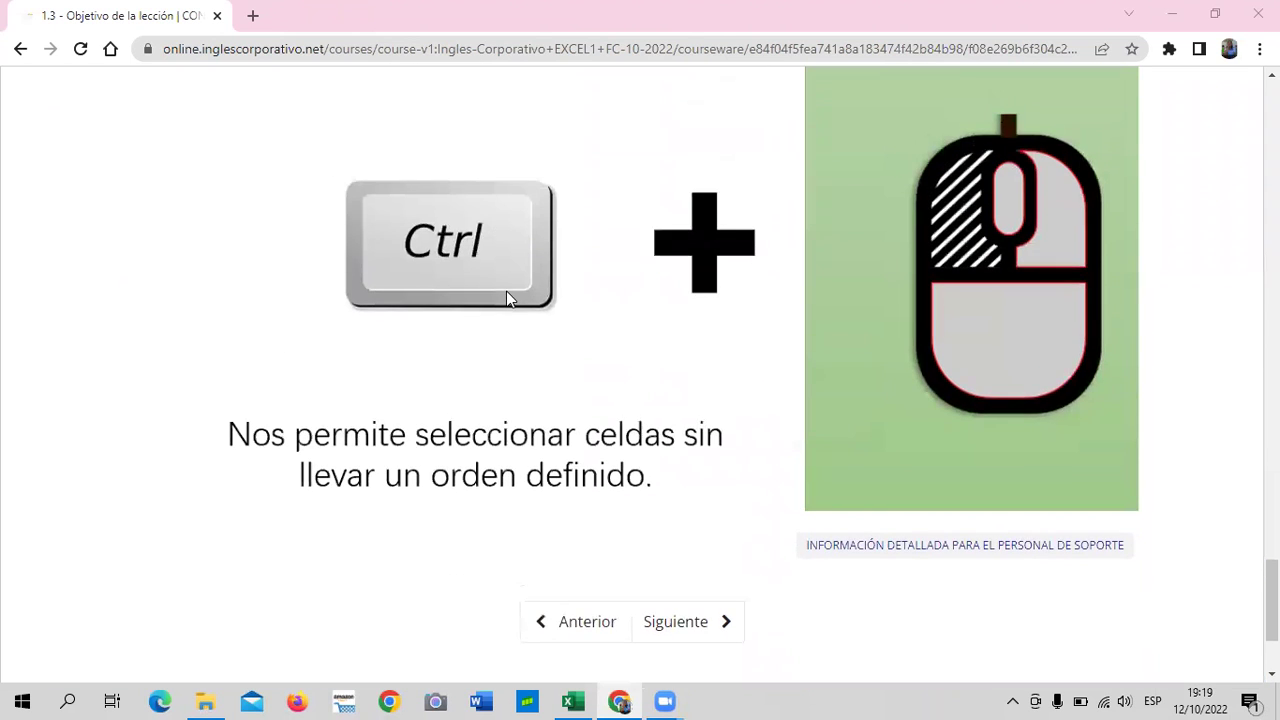
scroll(507, 297, up, 2)
scroll(507, 297, up, 2)
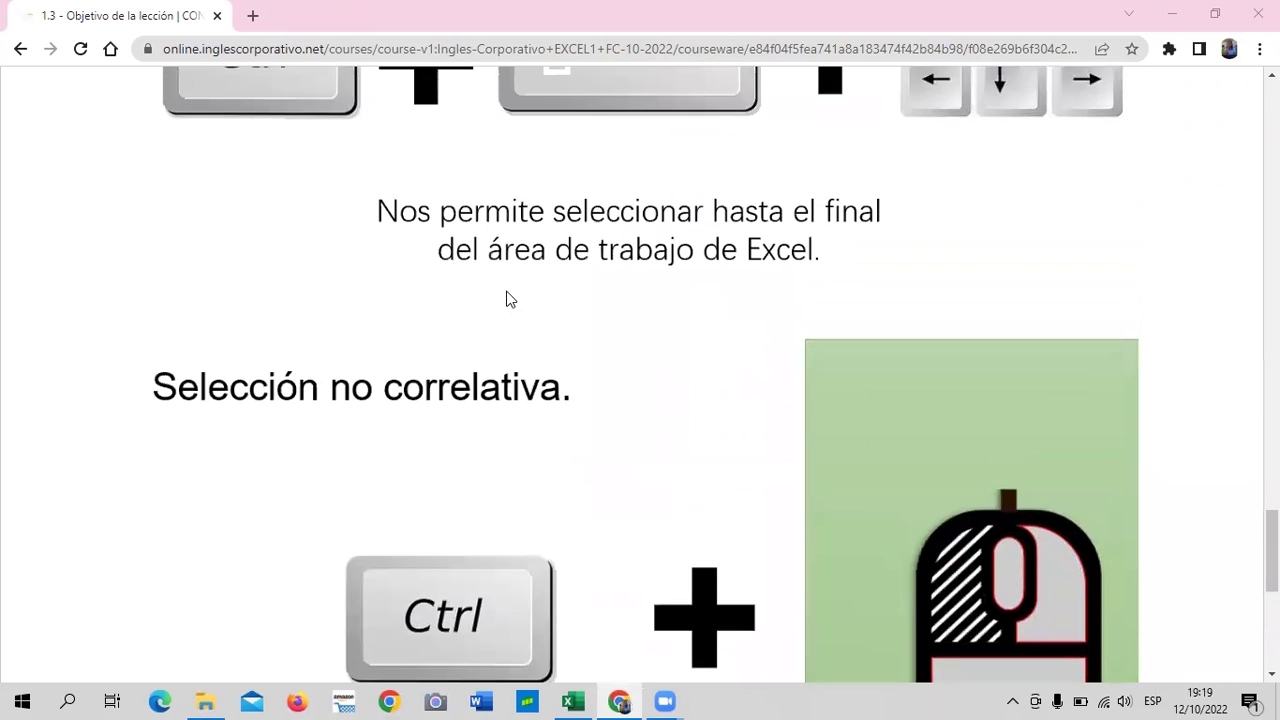
scroll(507, 297, up, 3)
scroll(507, 297, up, 3)
scroll(507, 297, up, 3)
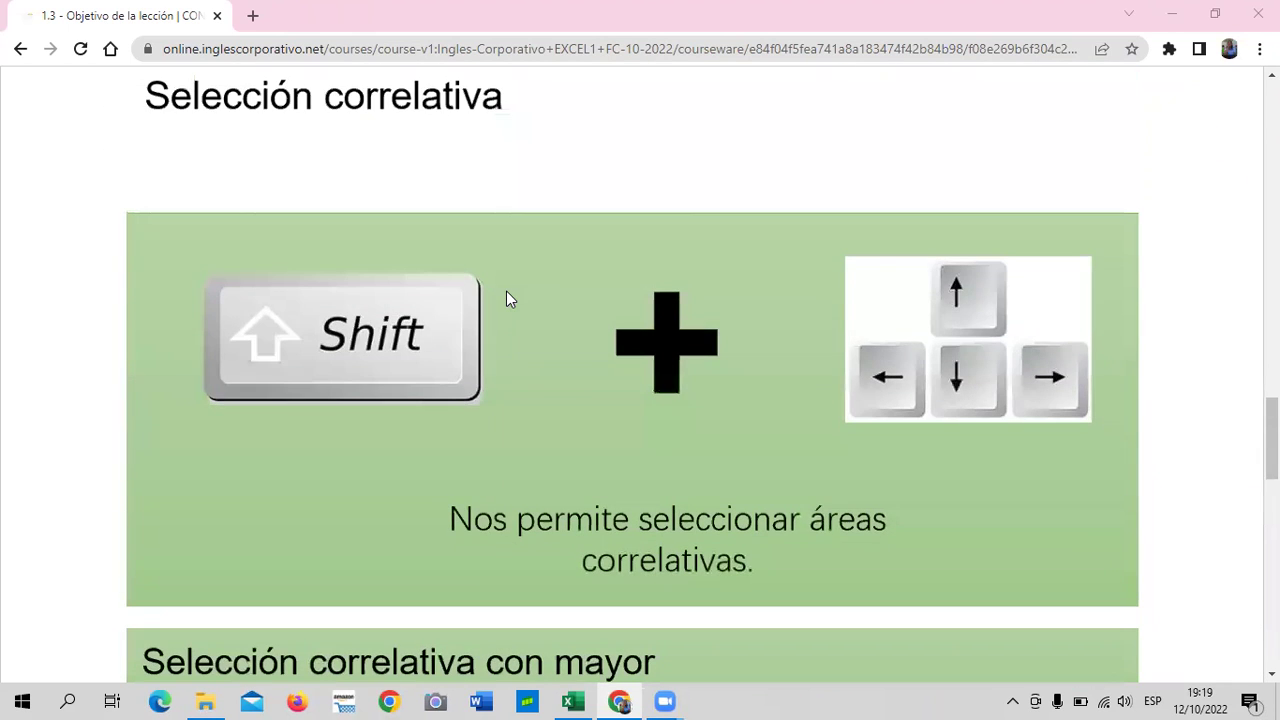
scroll(506, 298, up, 2)
scroll(506, 298, down, 3)
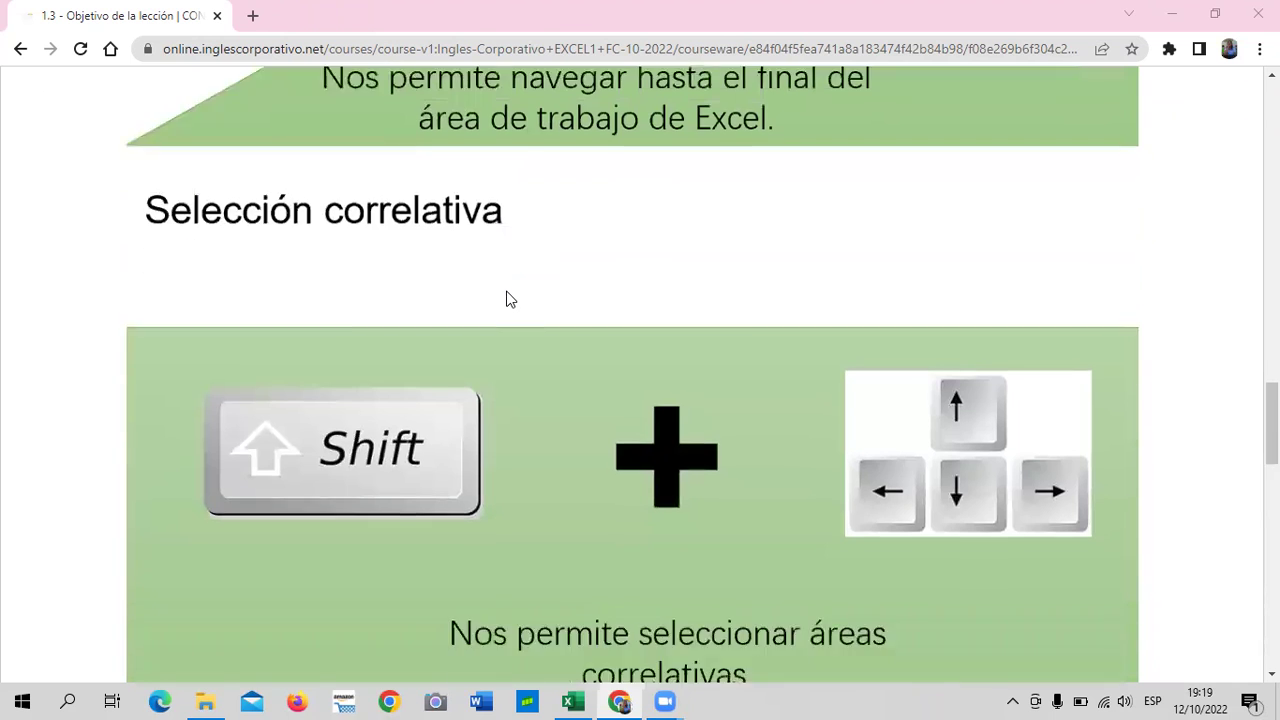
scroll(506, 298, down, 3)
scroll(506, 298, down, 3)
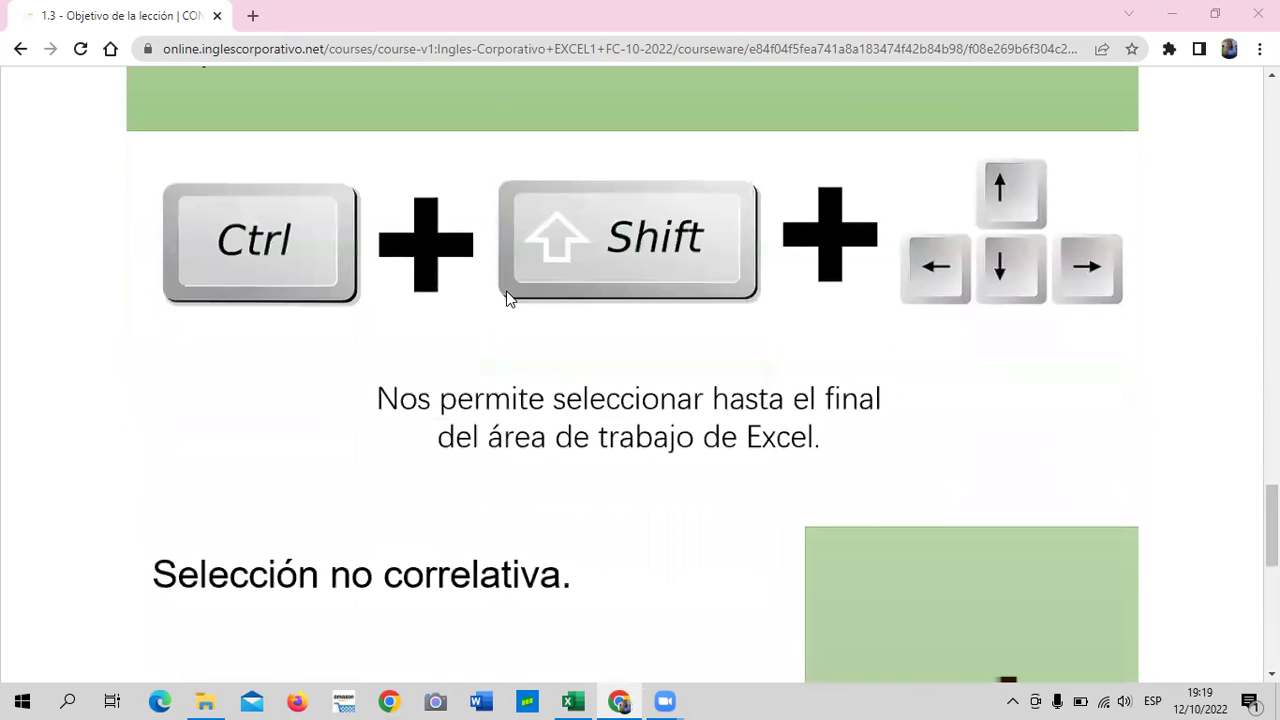
scroll(507, 297, down, 2)
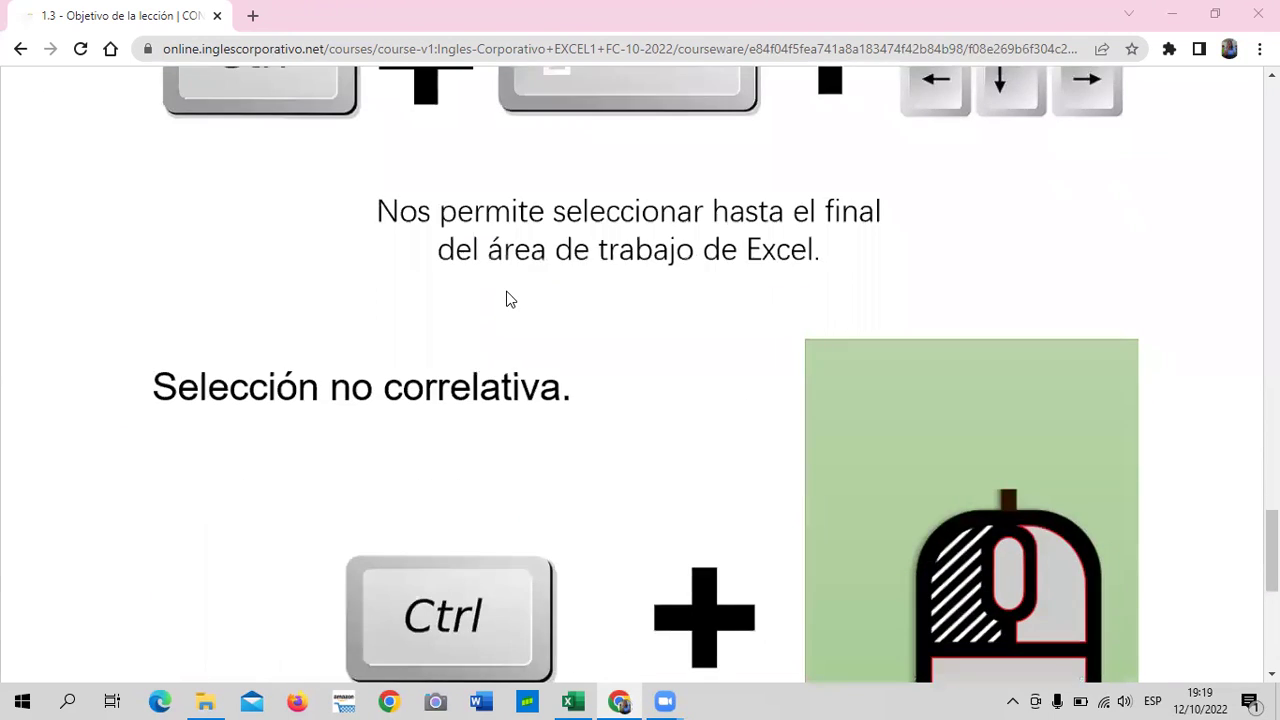
scroll(277, 229, down, 3)
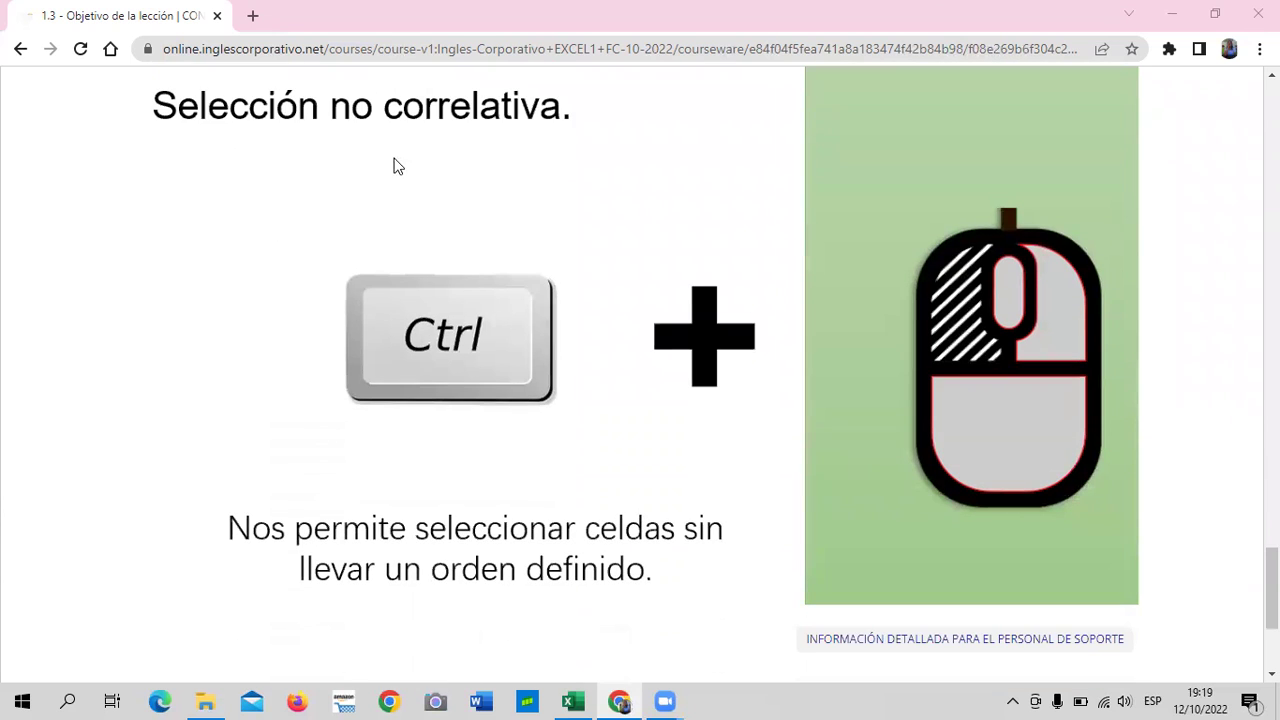
scroll(733, 424, down, 3)
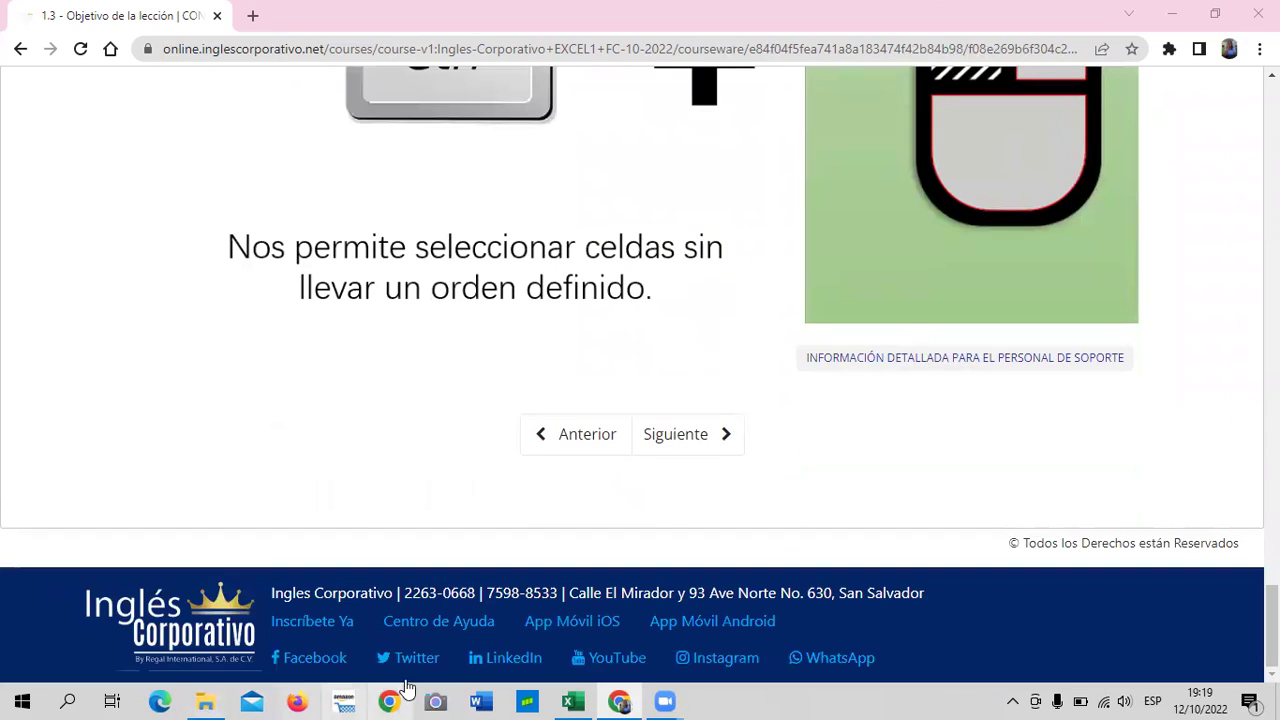
click(574, 701)
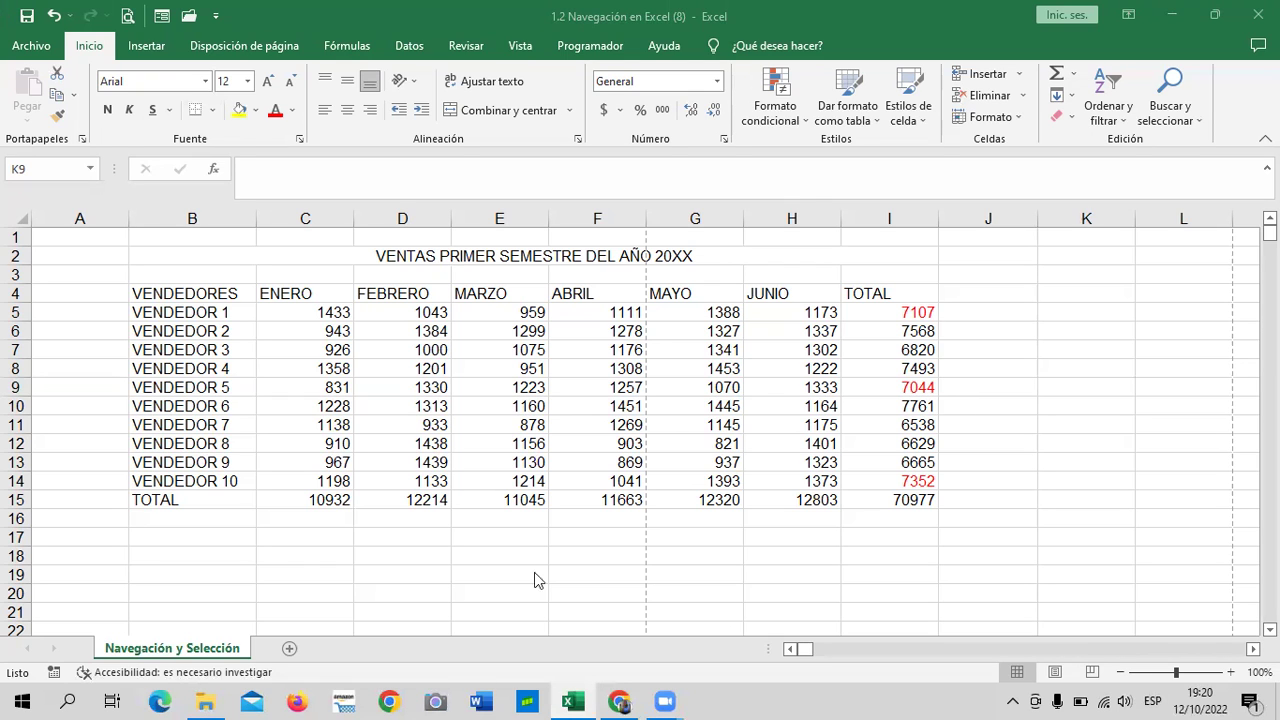
Step: Advance to lesson 1.4 'Navegación en la hoja de cálculo' and scroll down to its embedded video
click(619, 701)
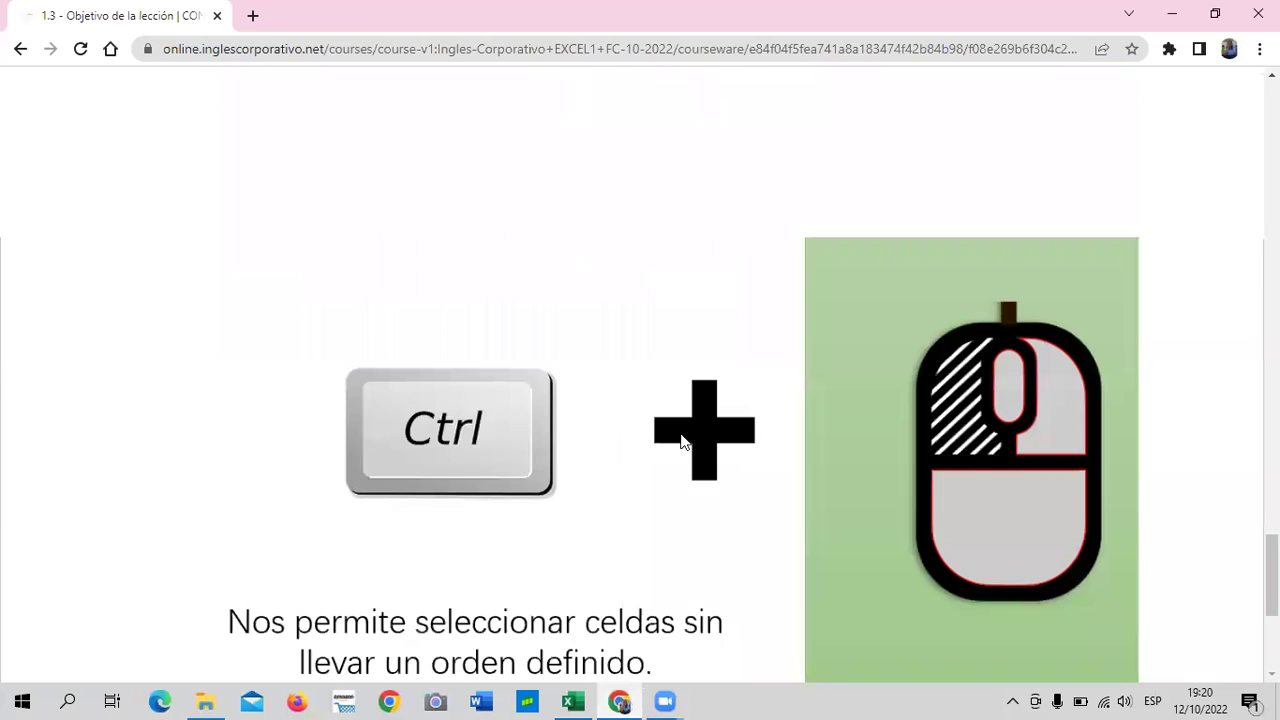
scroll(660, 400, down, 4)
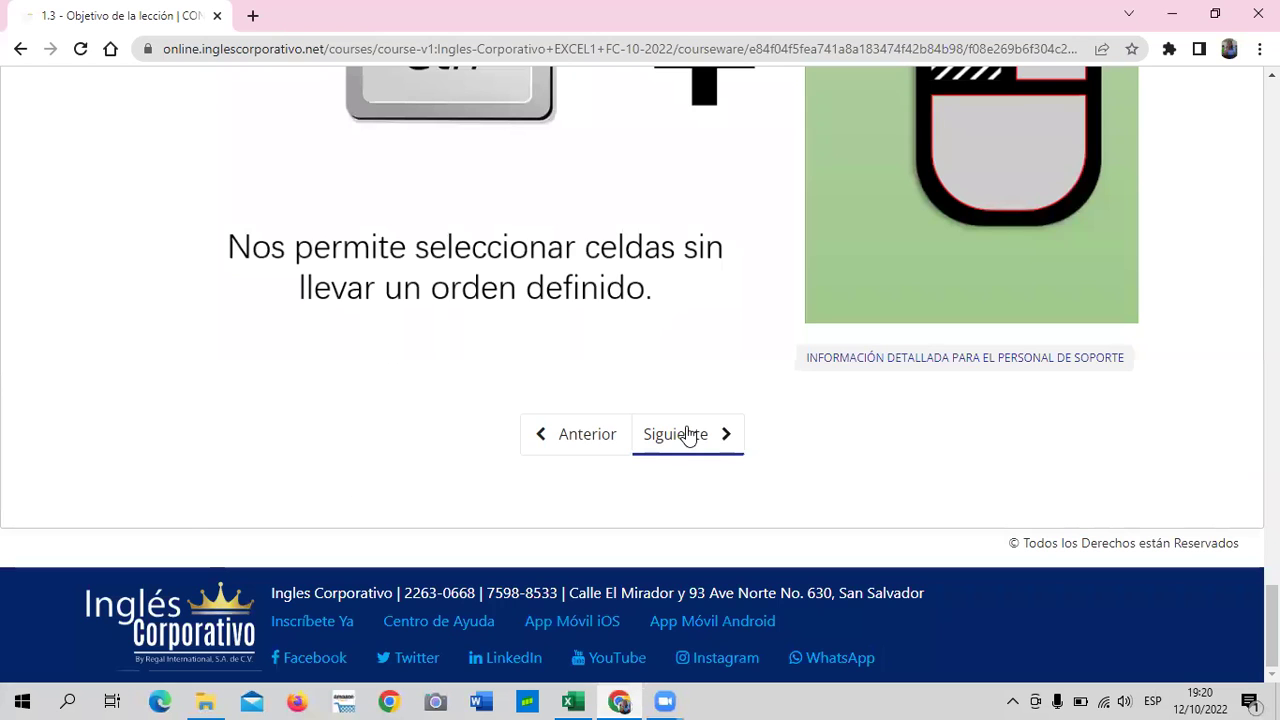
click(687, 433)
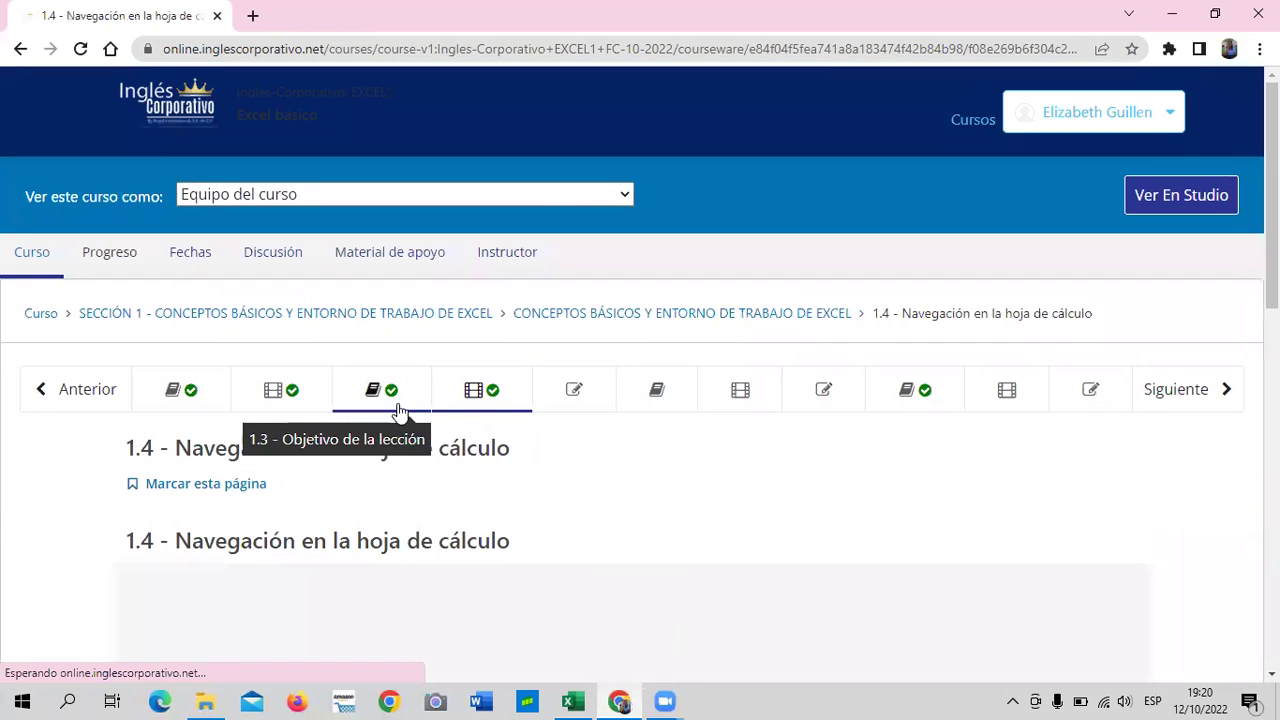
scroll(566, 480, down, 3)
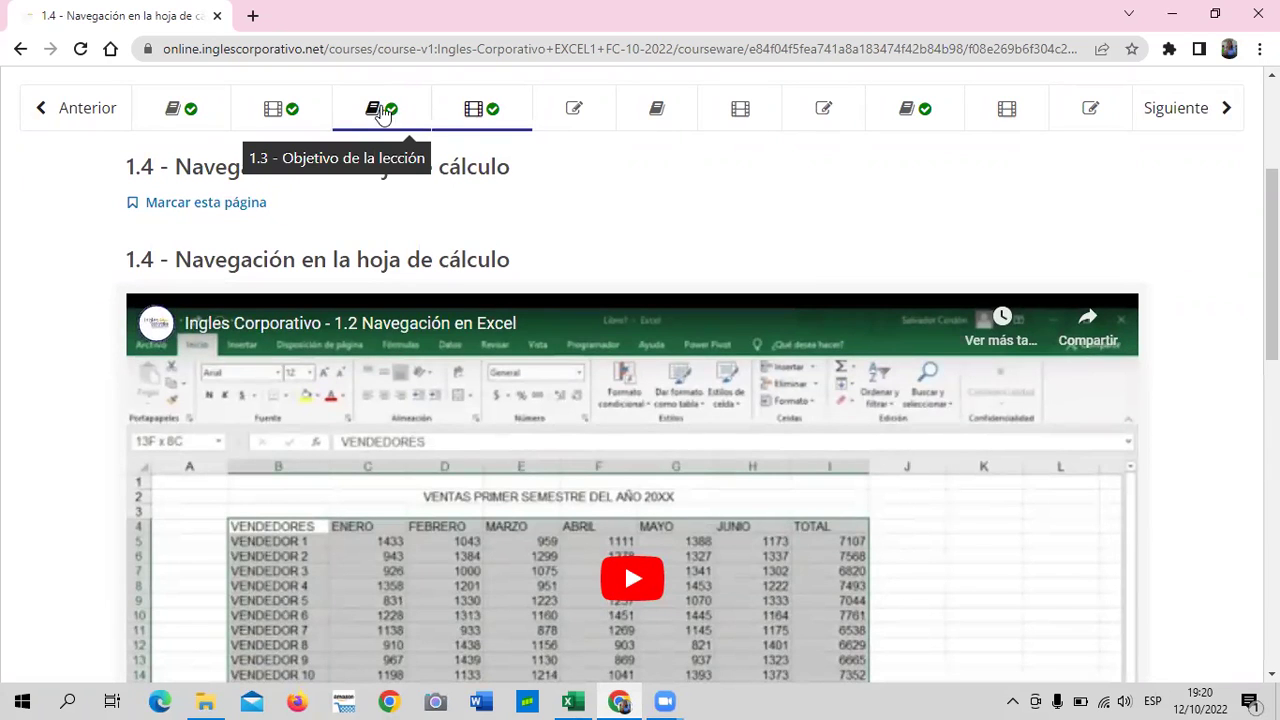
click(383, 114)
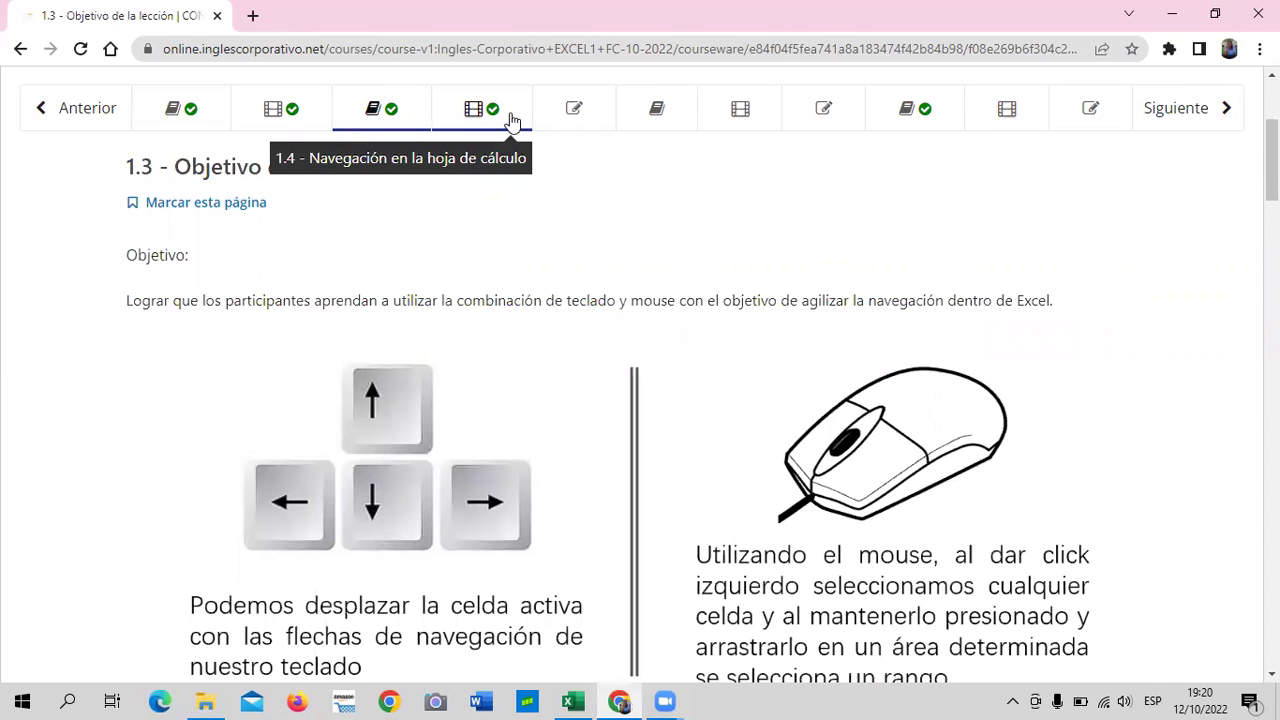
click(512, 121)
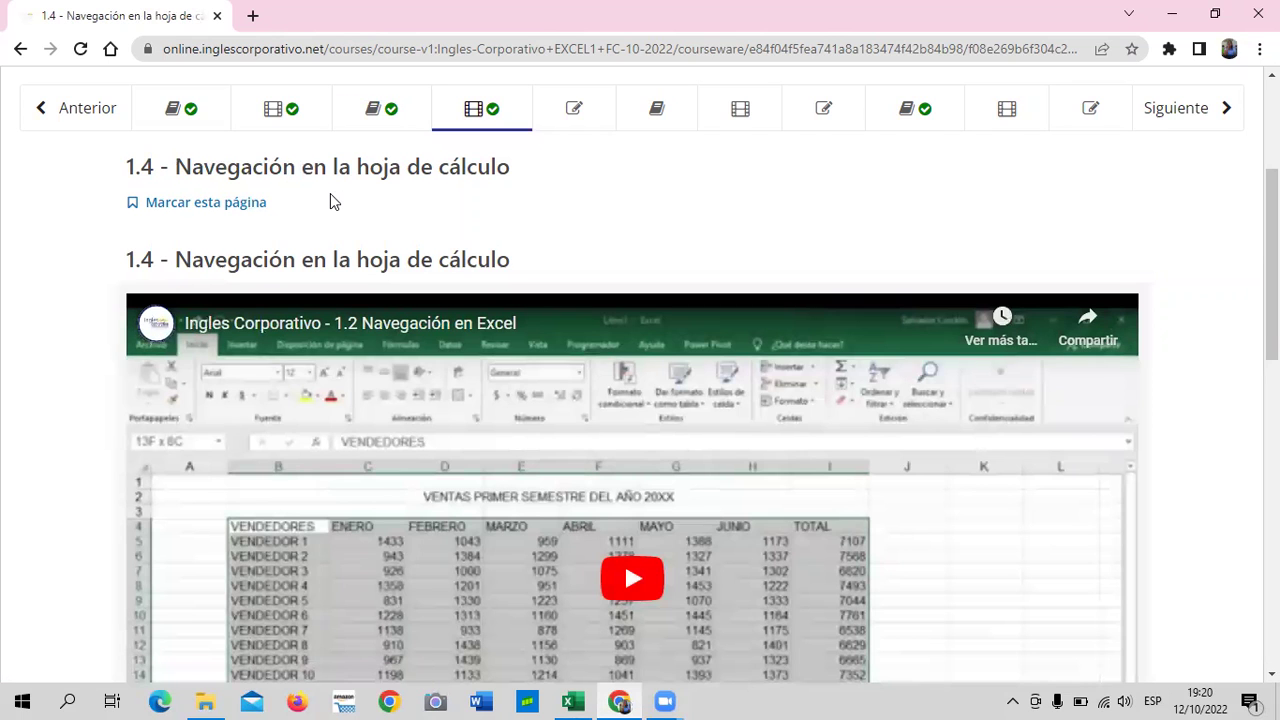
scroll(540, 330, down, 5)
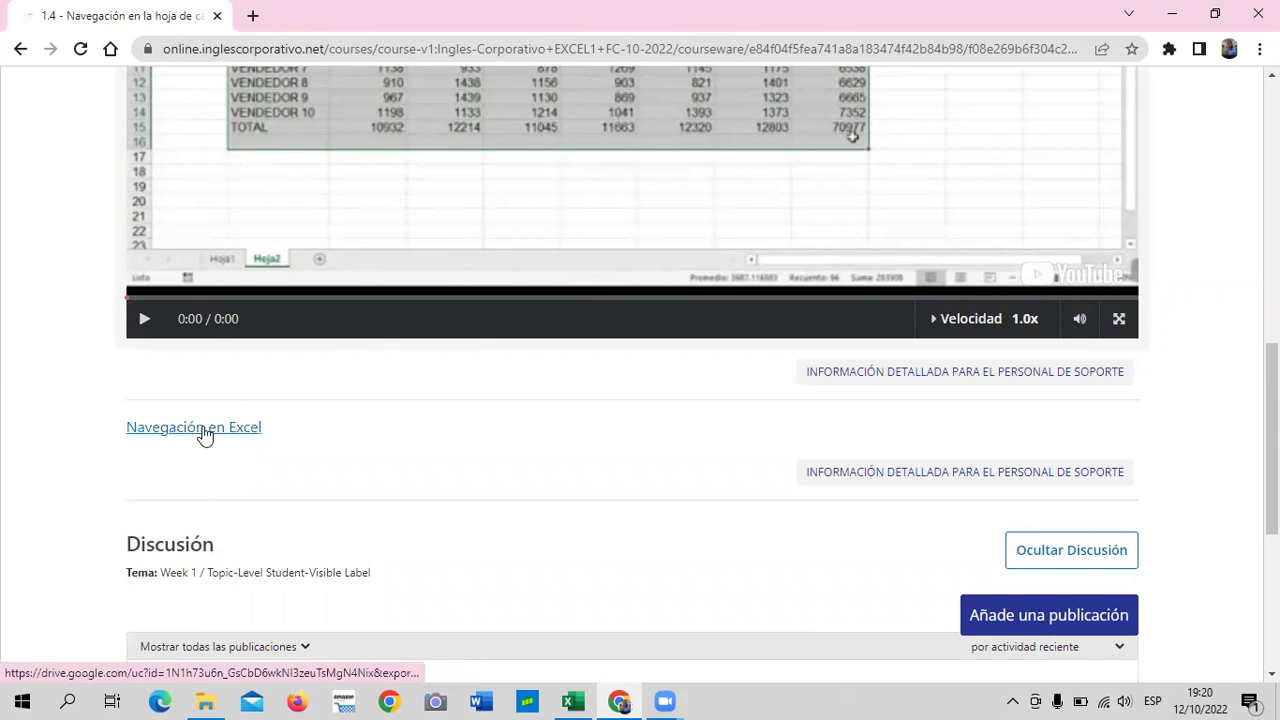
scroll(323, 483, up, 7)
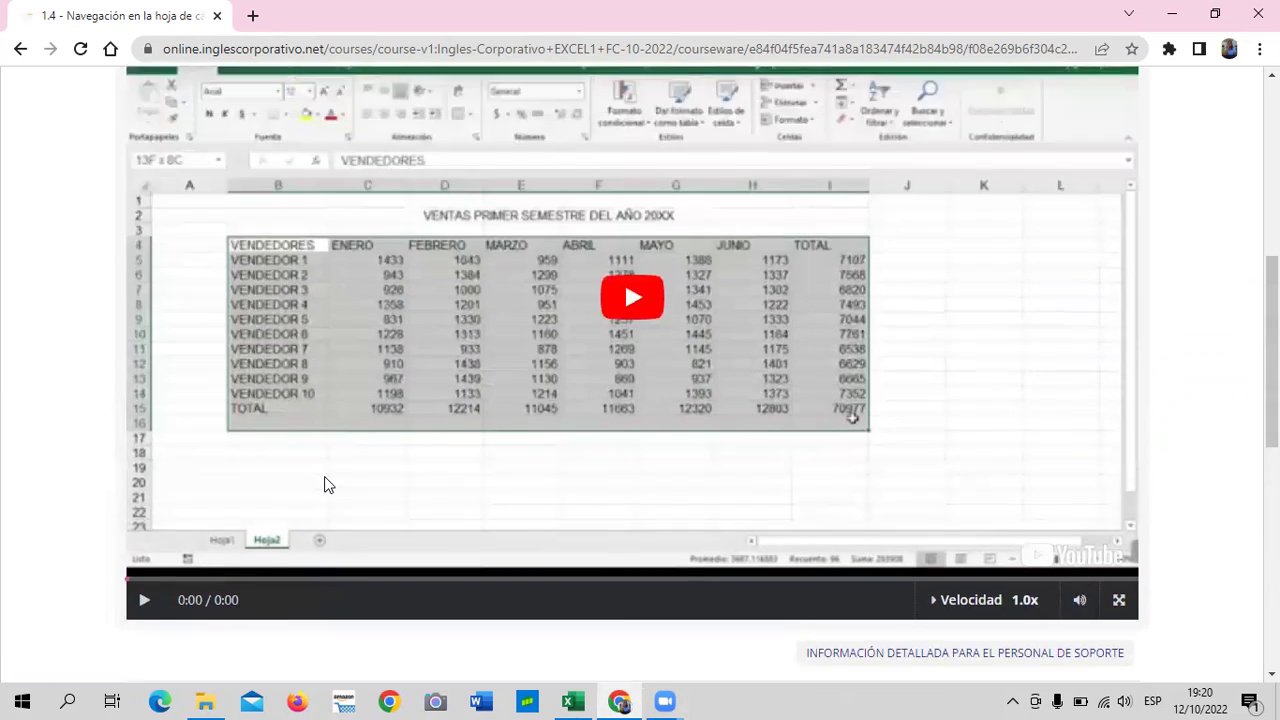
scroll(323, 483, down, 2)
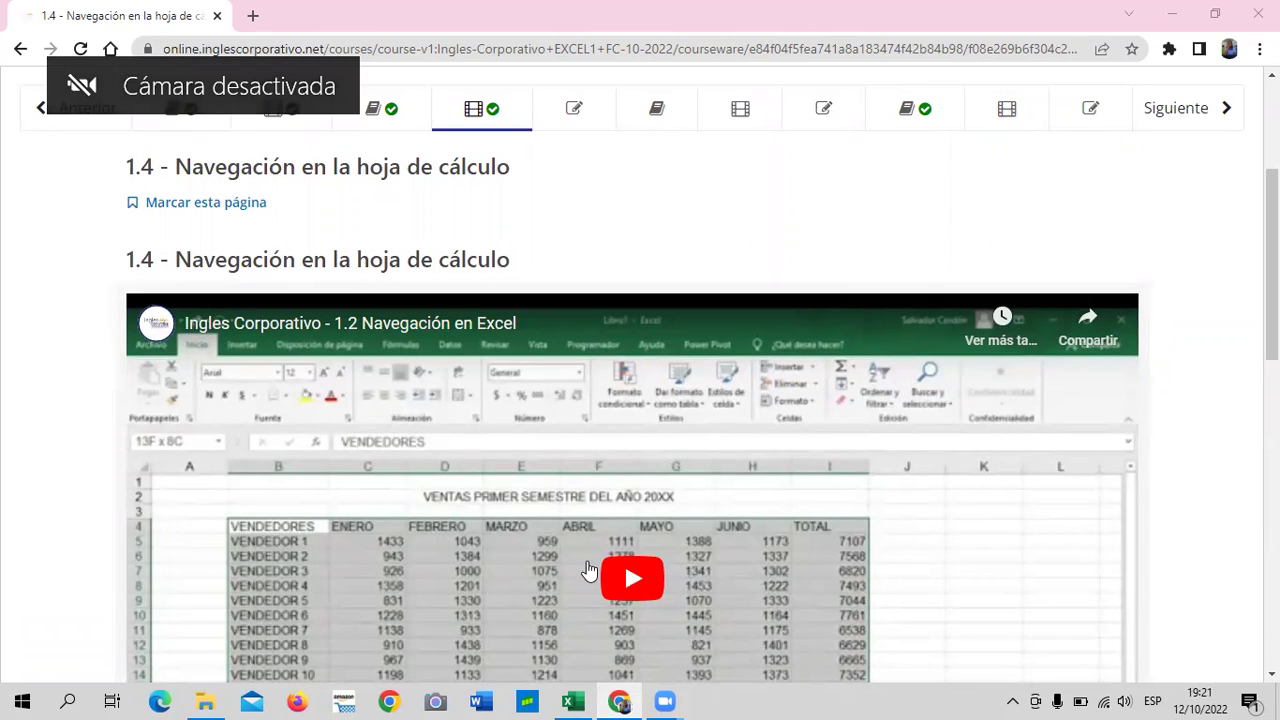
Step: Play the 'Ingles Corporativo - 1.2 Navegación en Excel' video and lower the system volume
click(632, 578)
scroll(746, 538, down, 2)
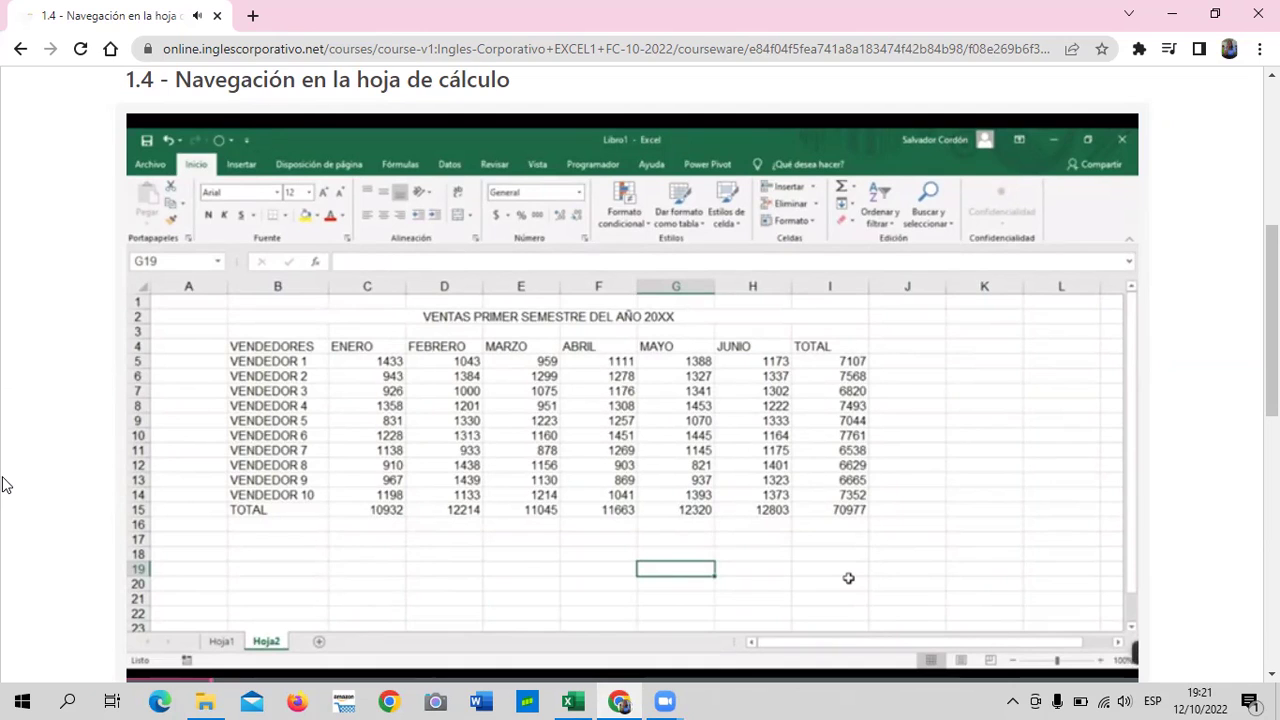
key(XF86AudioLowerVolume)
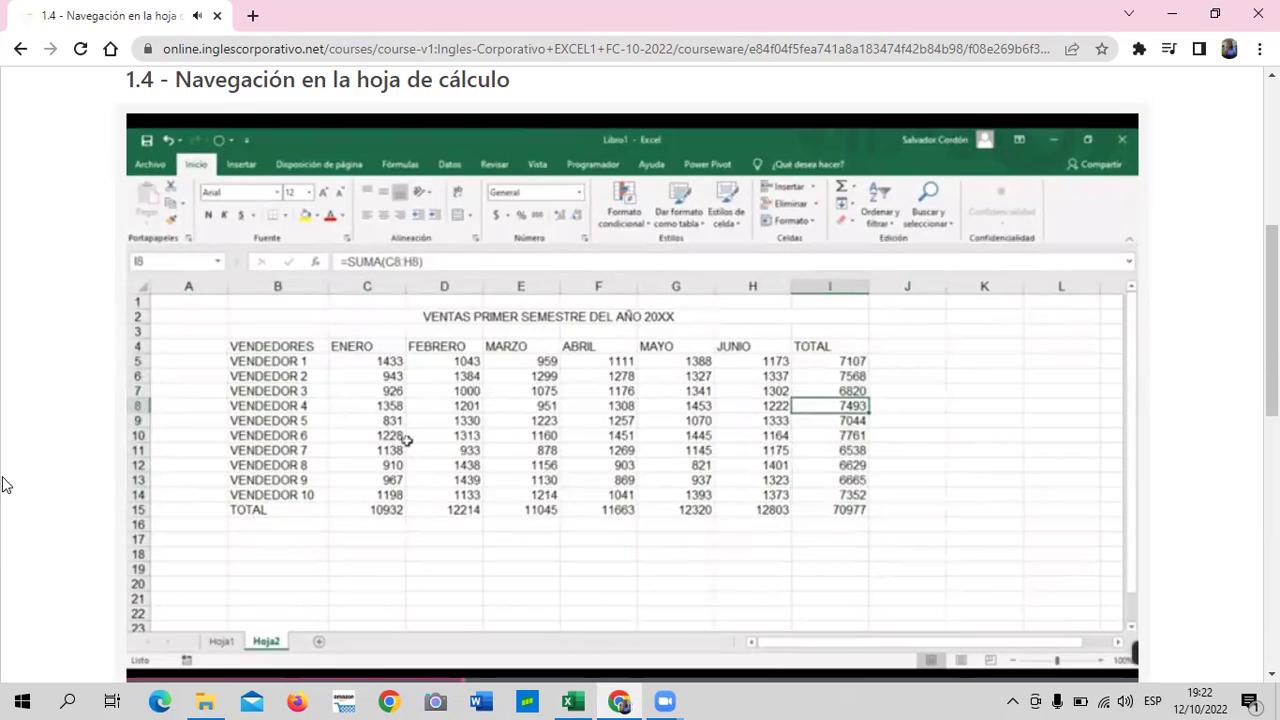
mouse_move(741, 443)
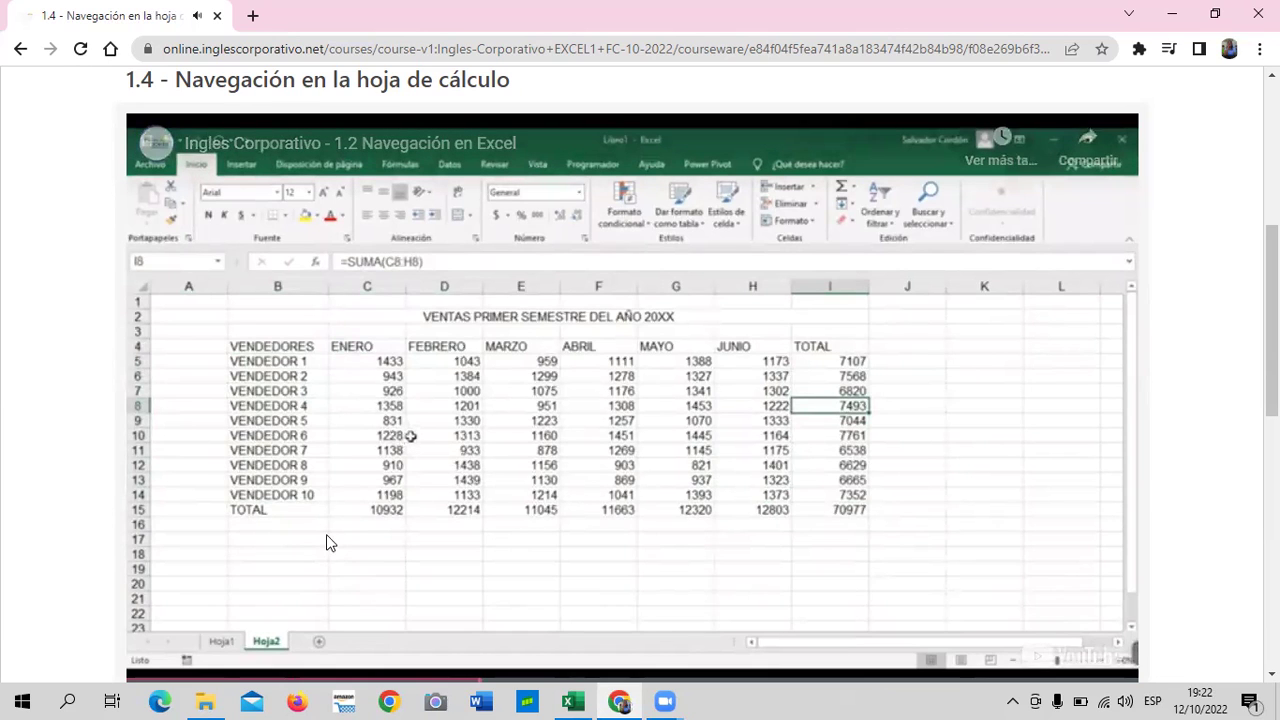
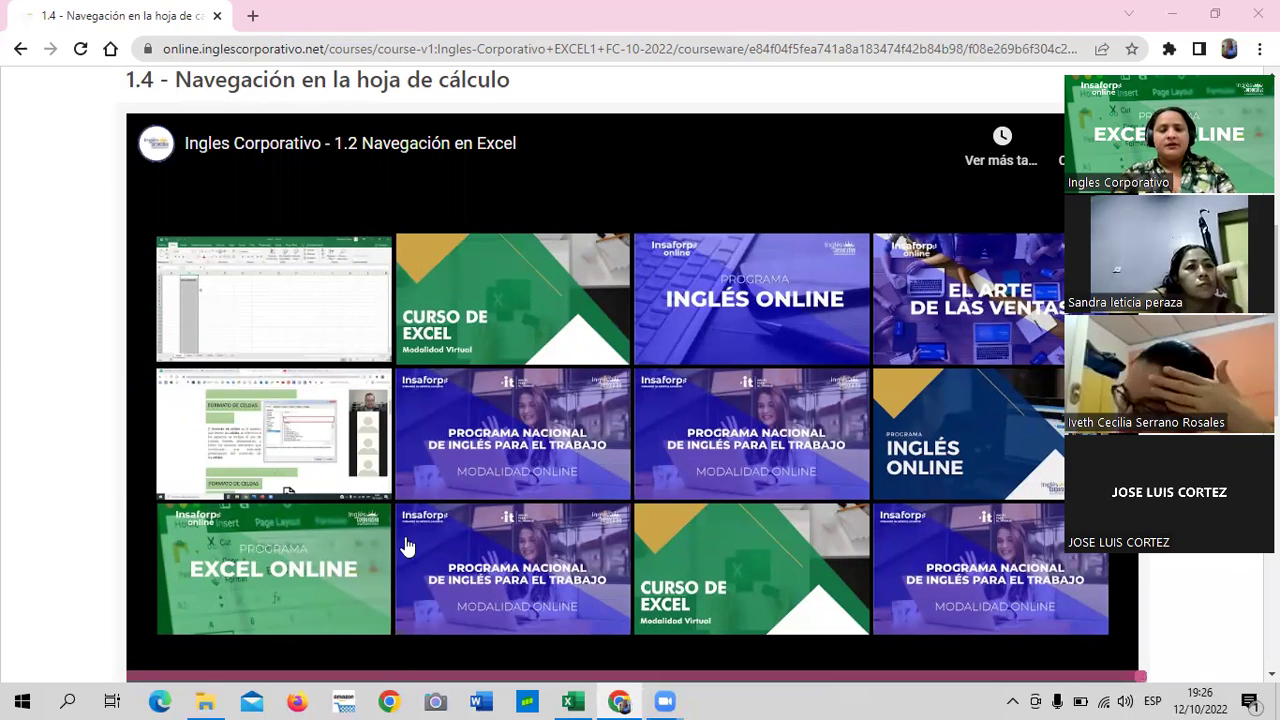
Step: Scroll down the Open edX course page below the finished unit 1.4 video
scroll(400, 549, down, 5)
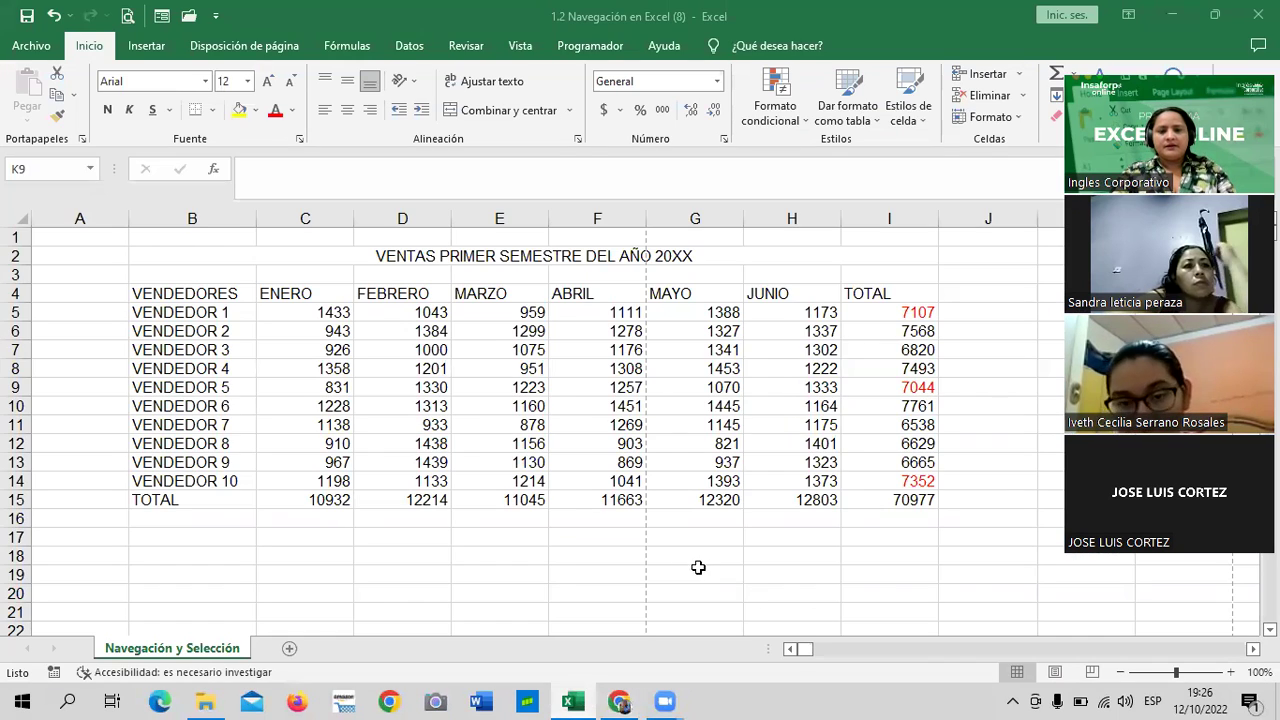
Step: Change the font colour of totals I5:I15 from red to Automático black
click(668, 568)
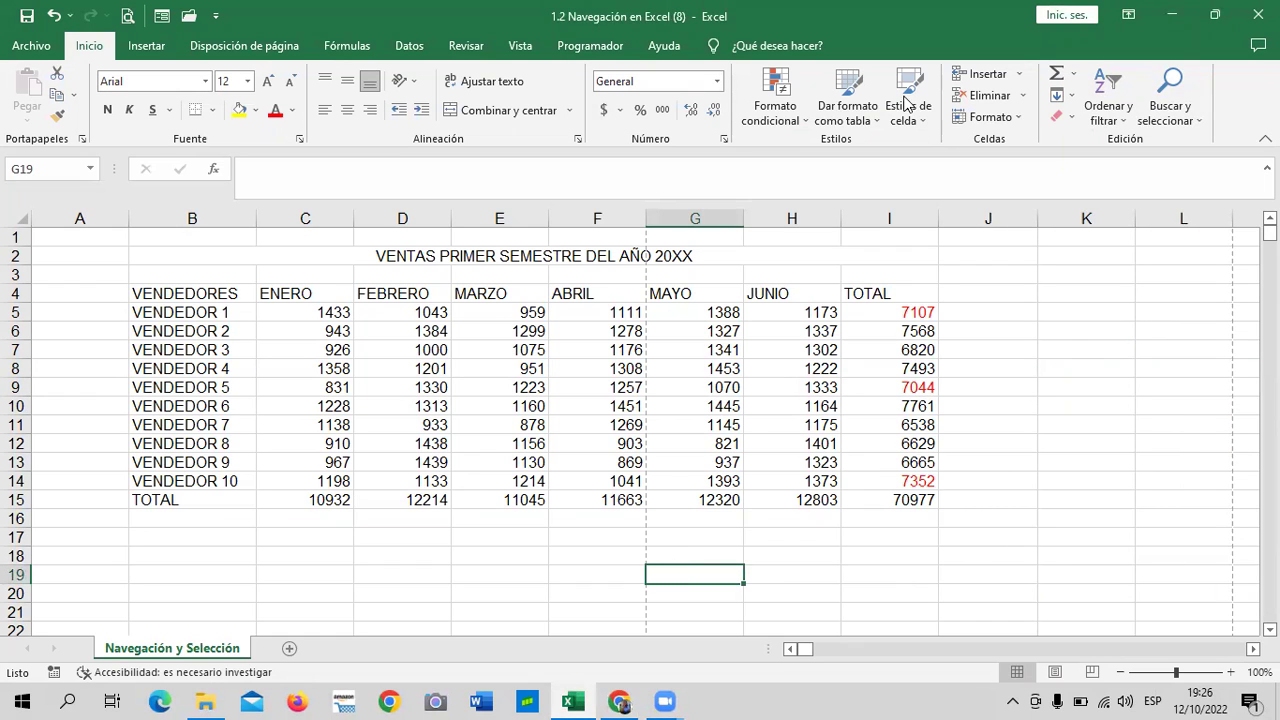
drag(906, 314, 900, 494)
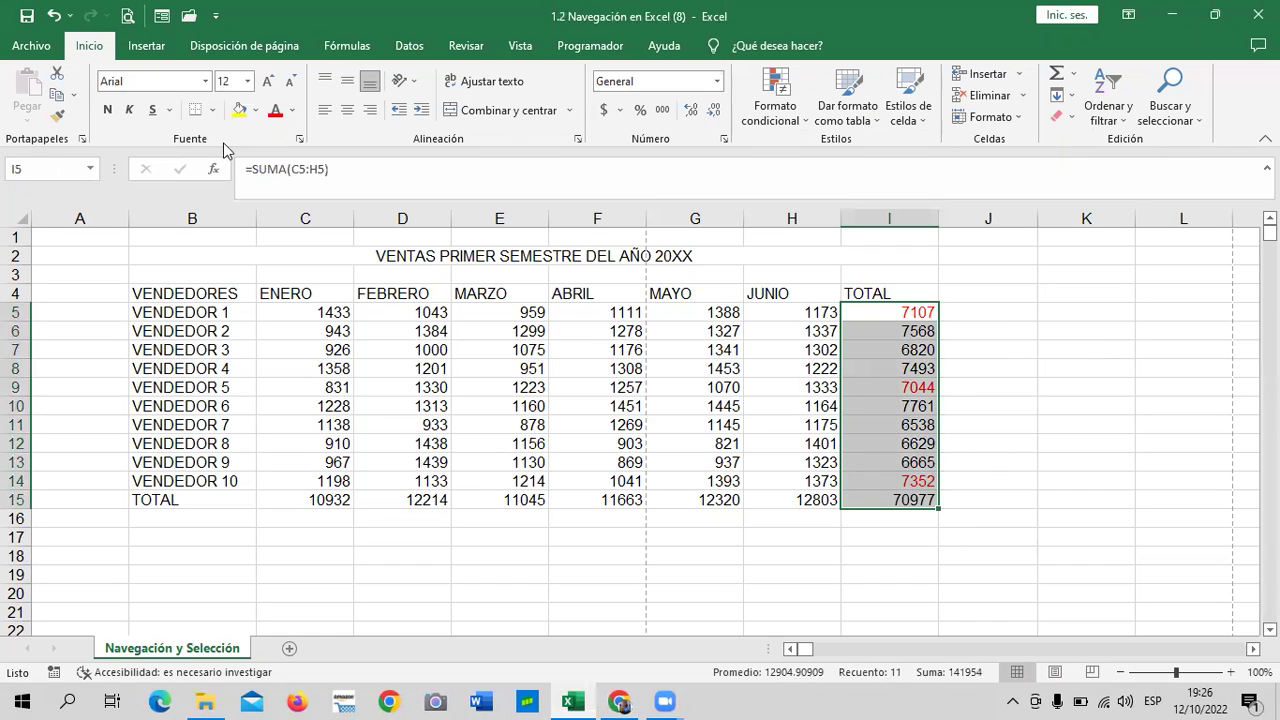
click(293, 112)
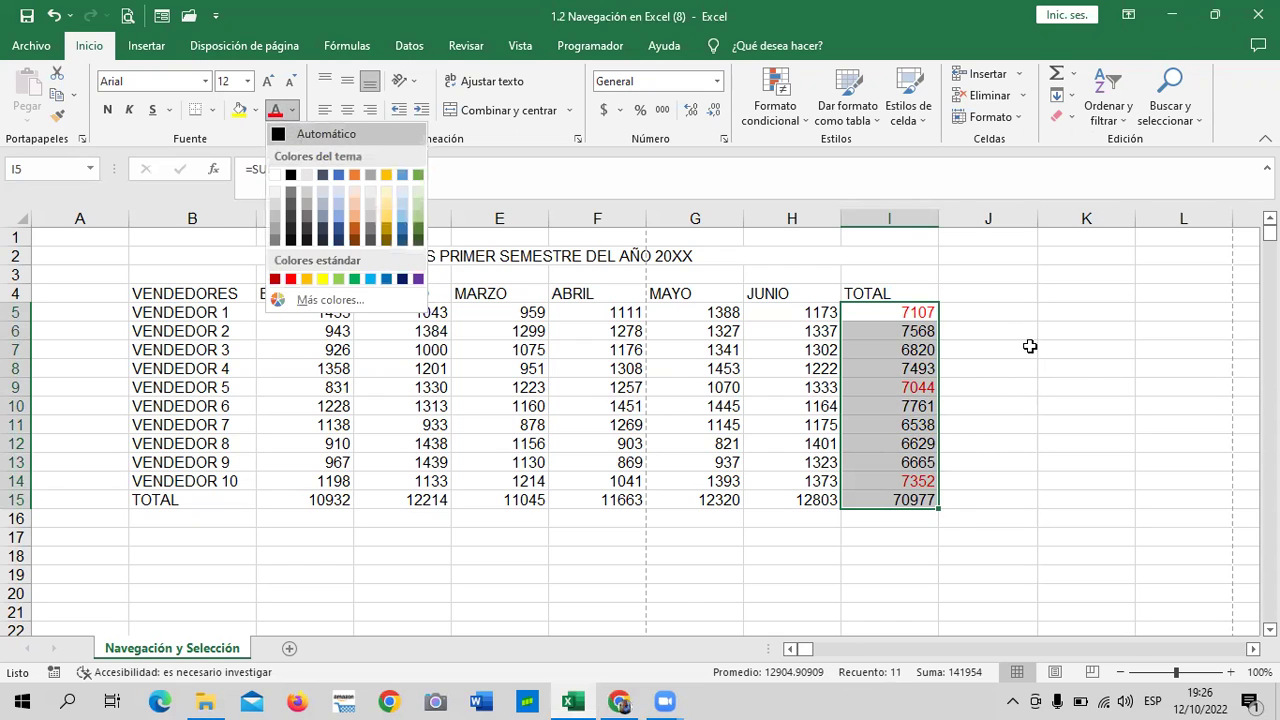
click(985, 555)
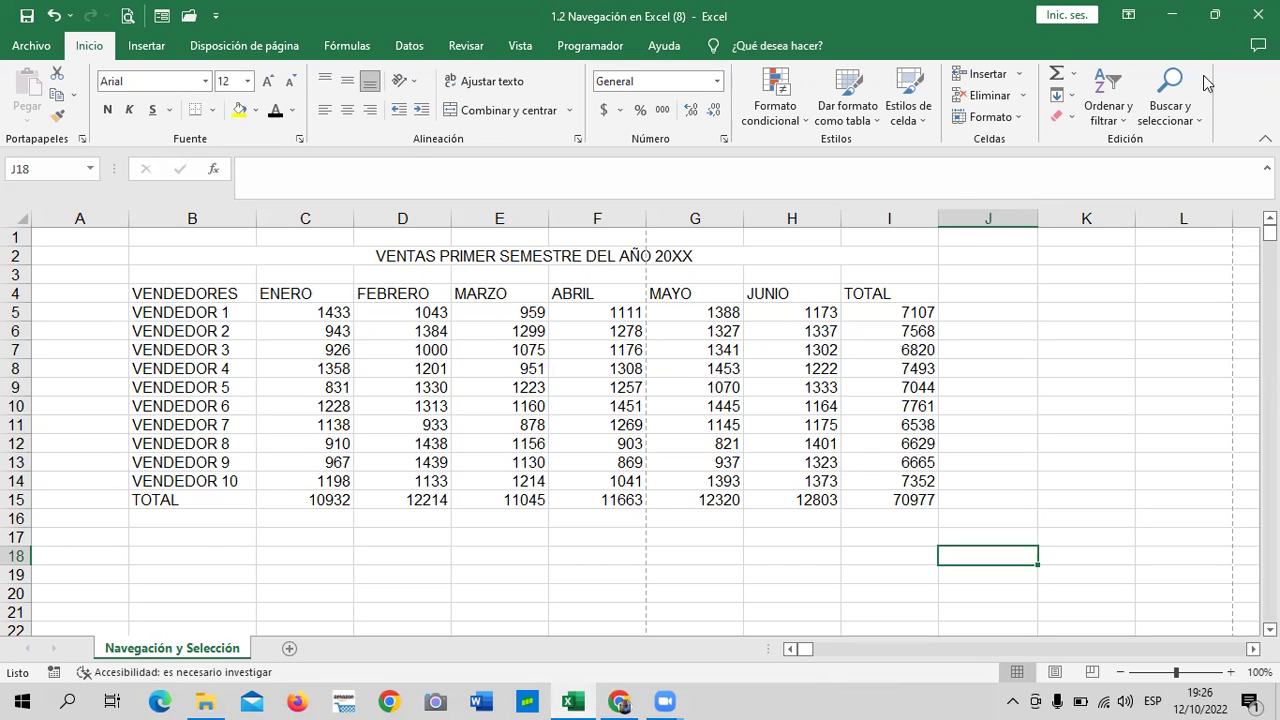
click(1010, 390)
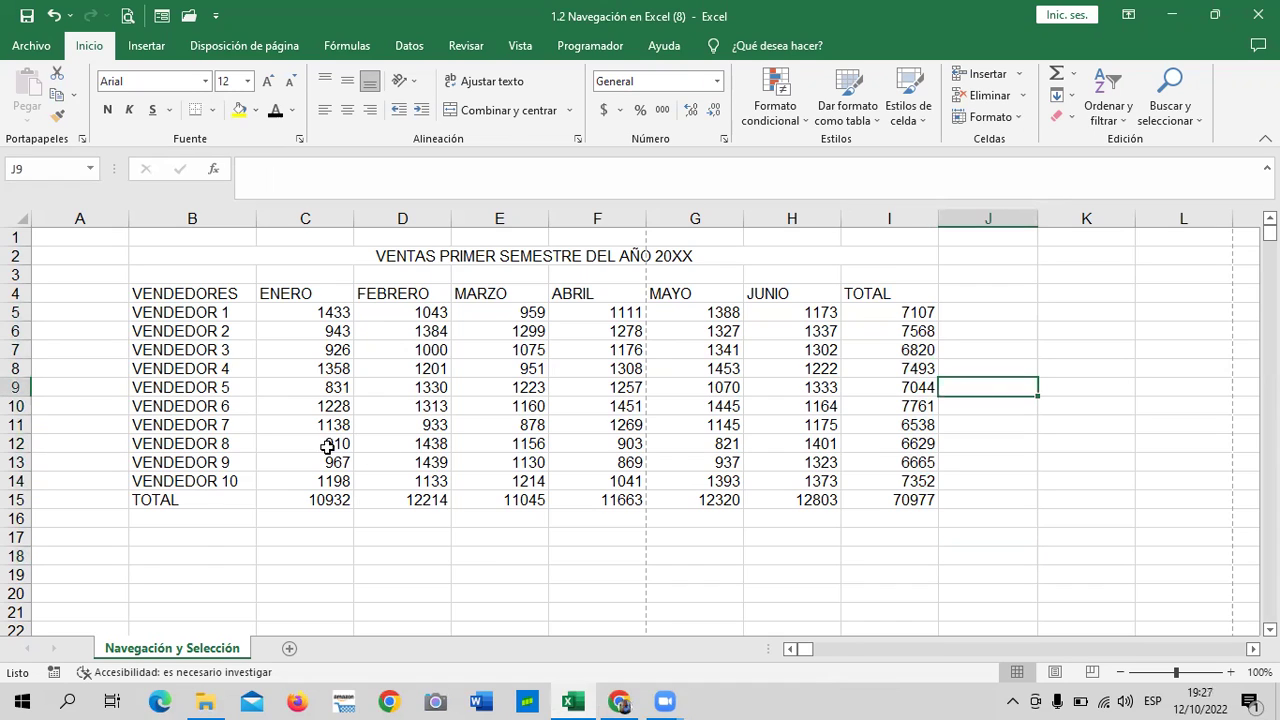
click(166, 577)
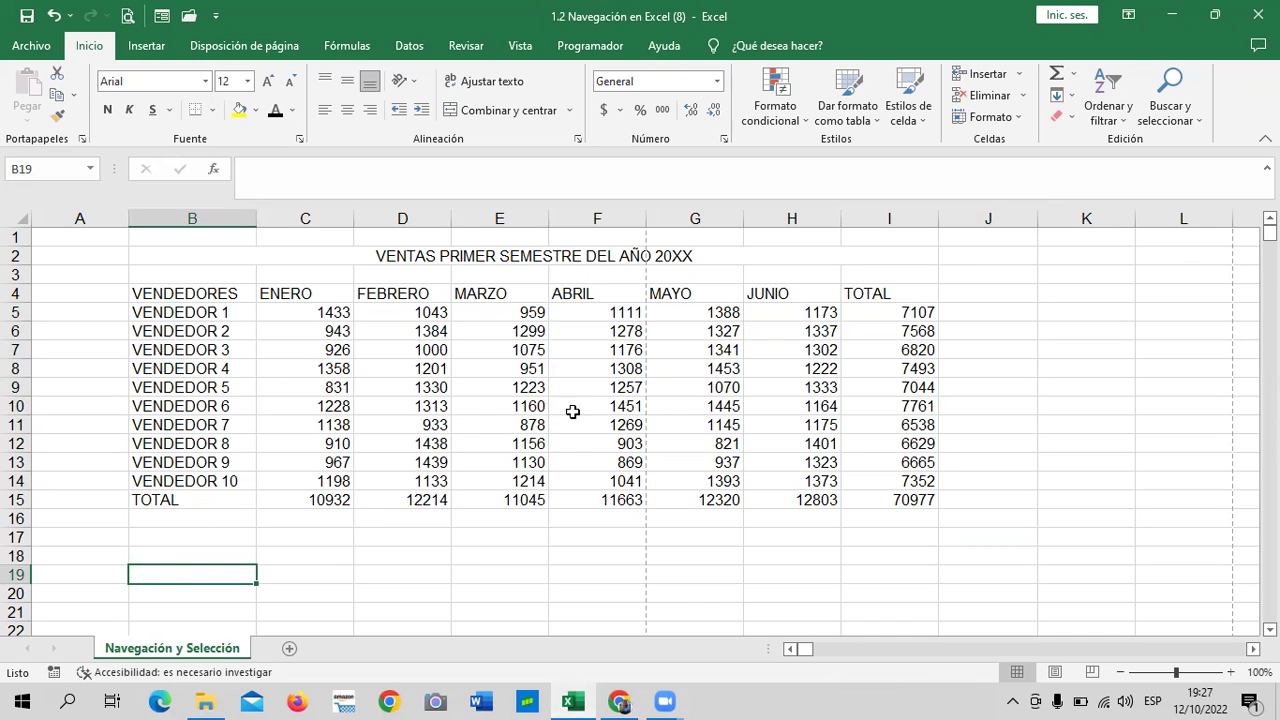
click(760, 386)
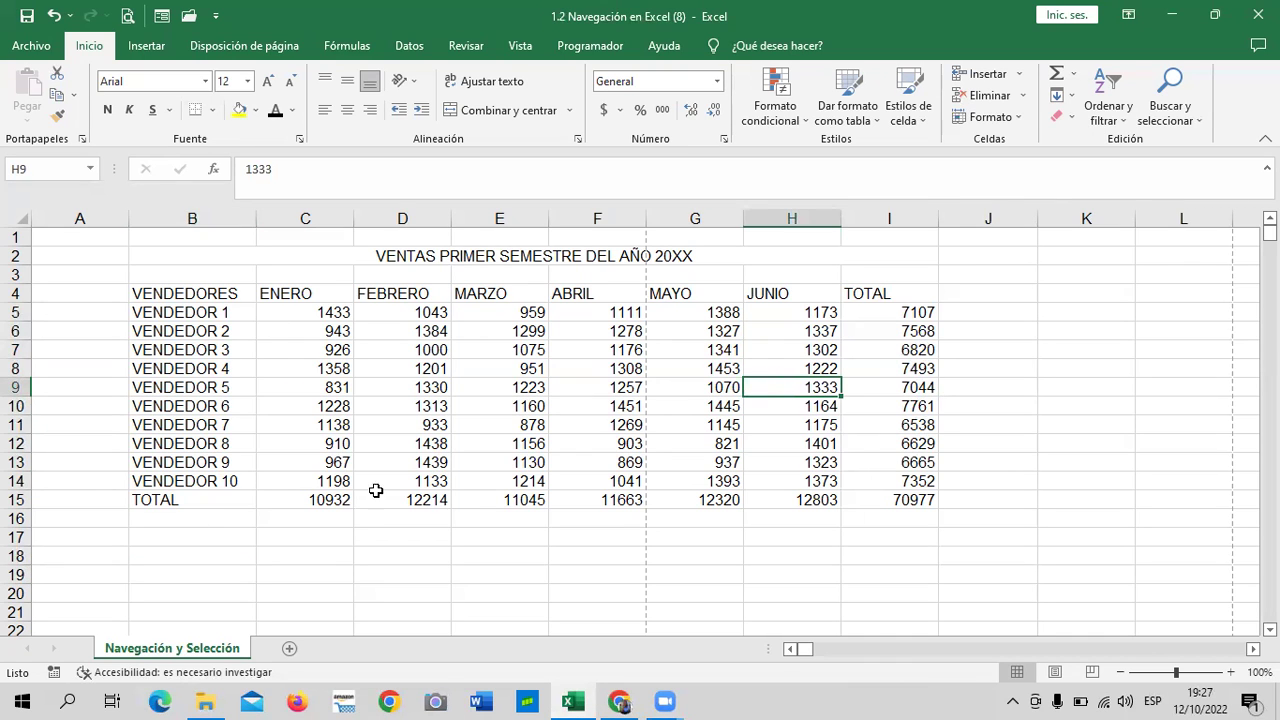
click(204, 506)
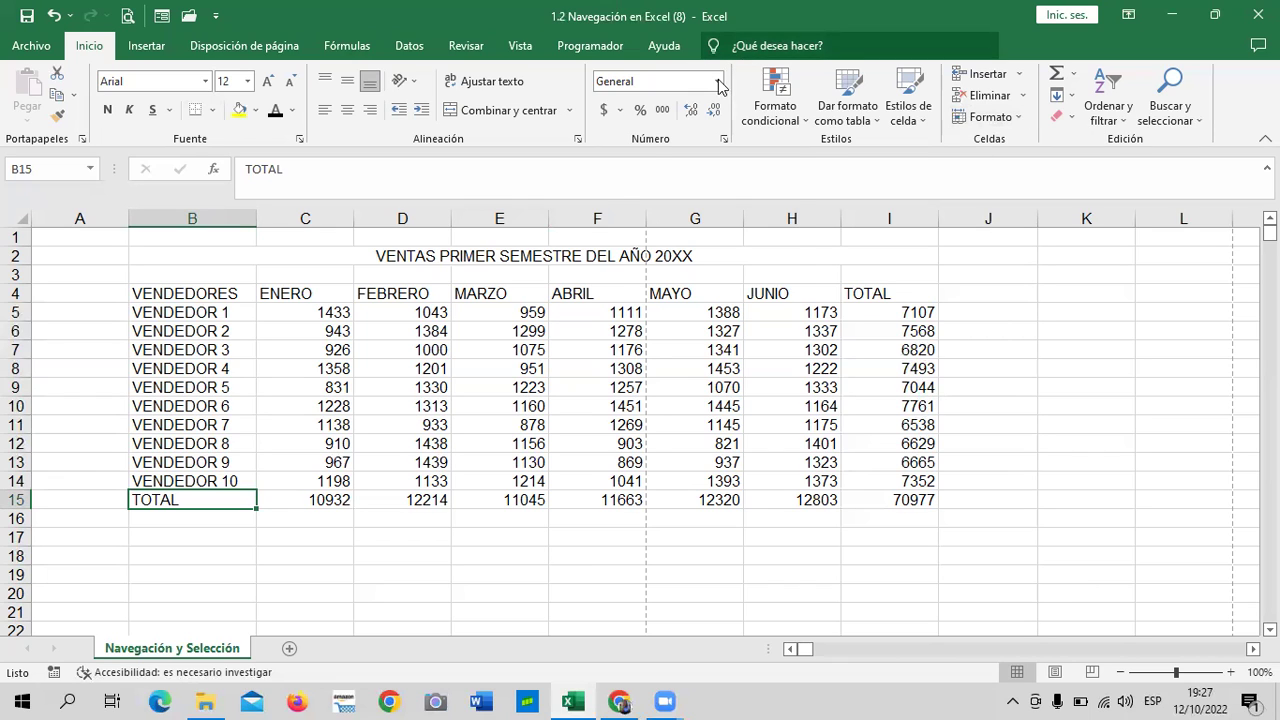
click(721, 84)
click(655, 81)
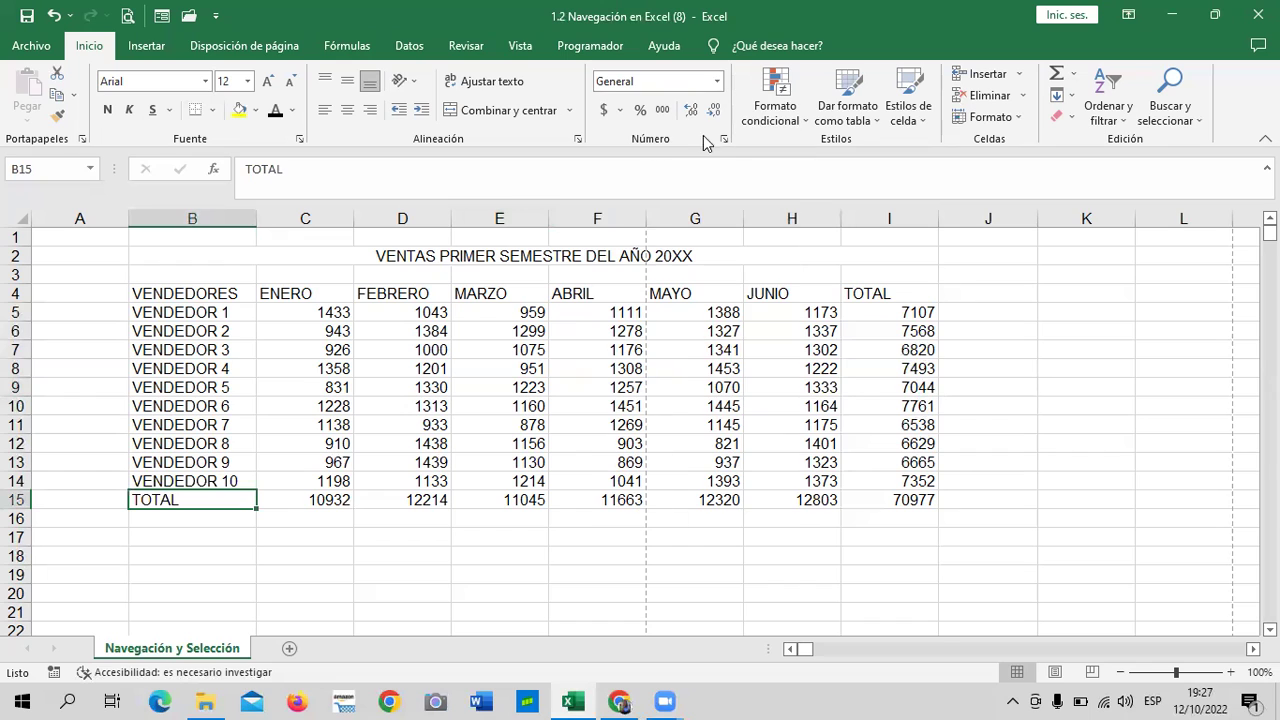
click(988, 363)
click(980, 303)
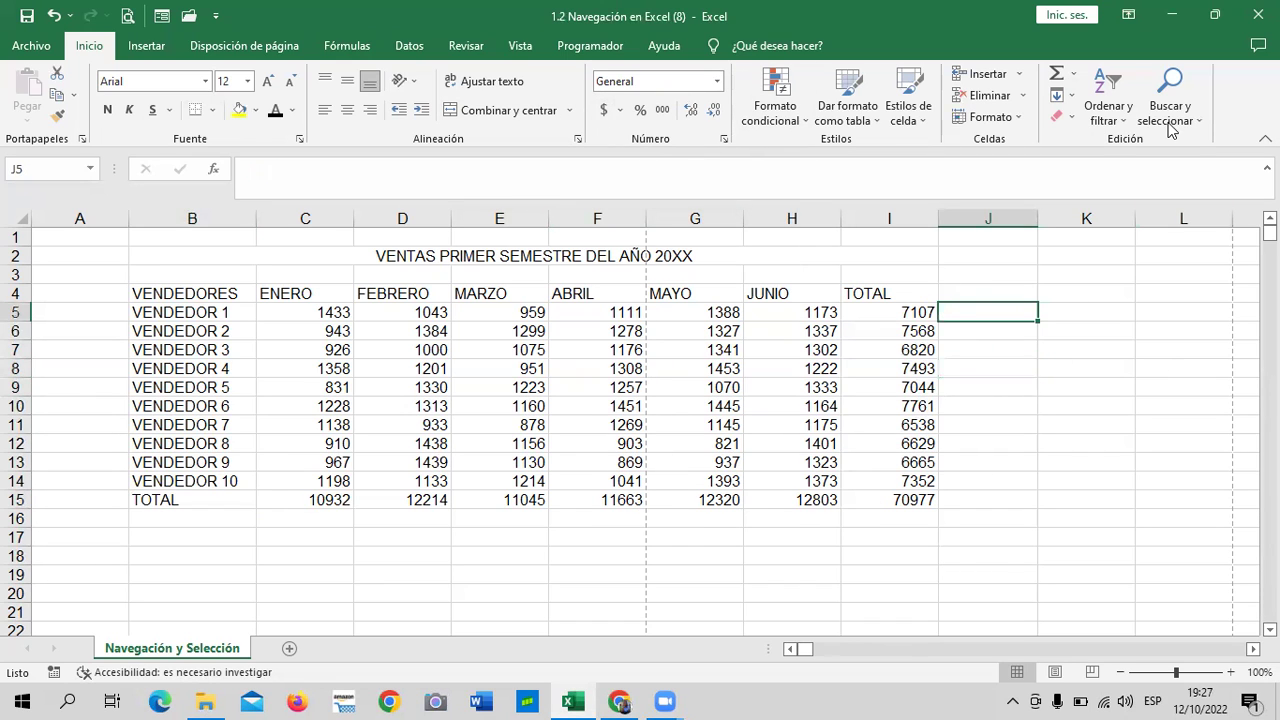
click(716, 81)
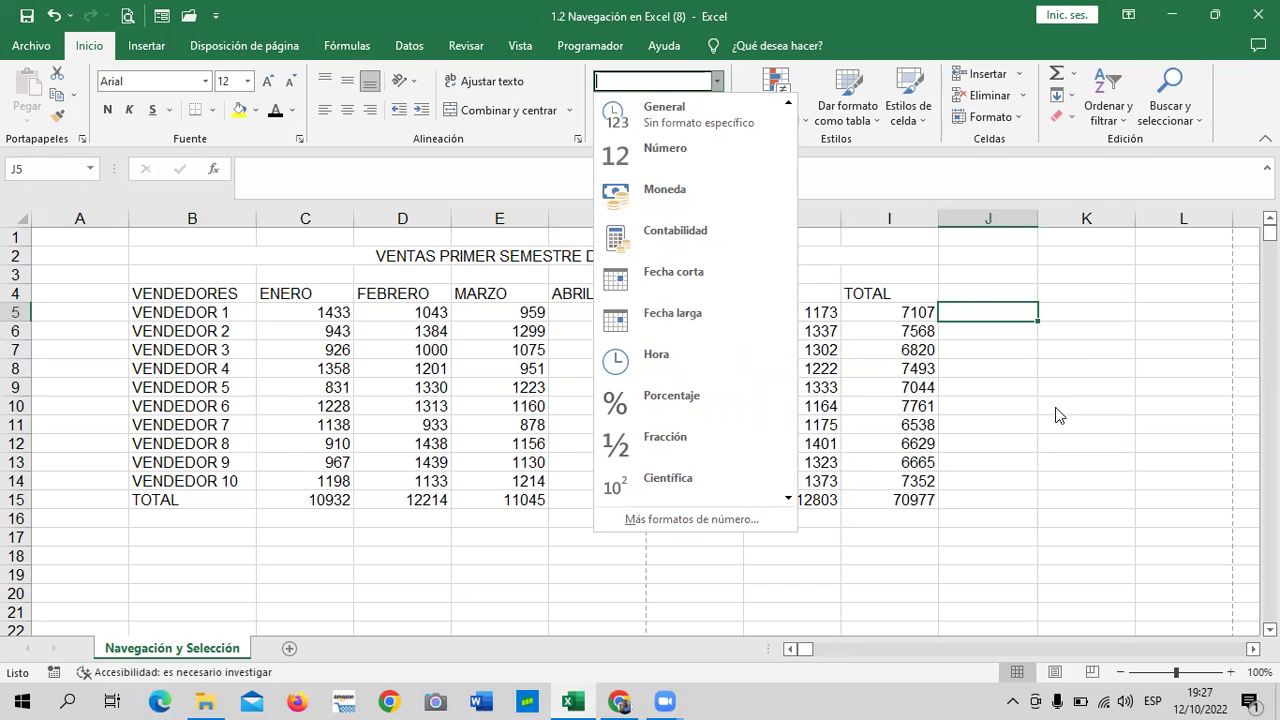
click(1006, 337)
click(996, 462)
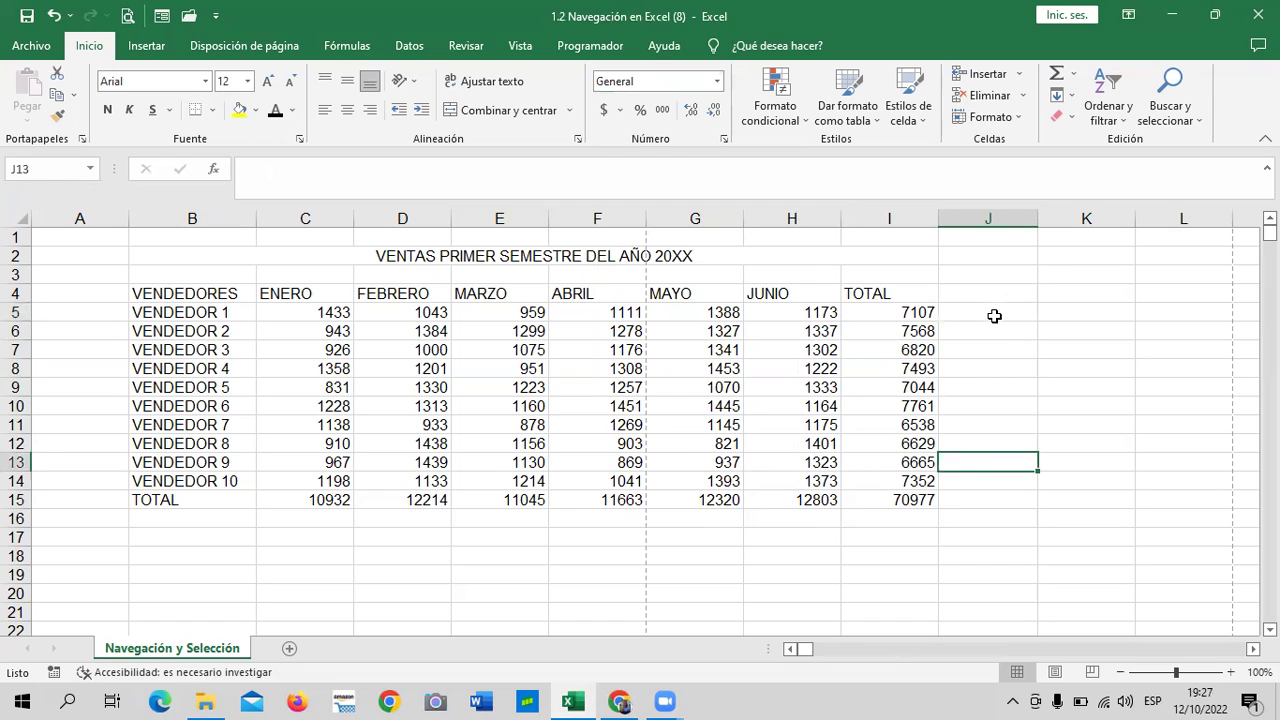
drag(991, 310, 988, 503)
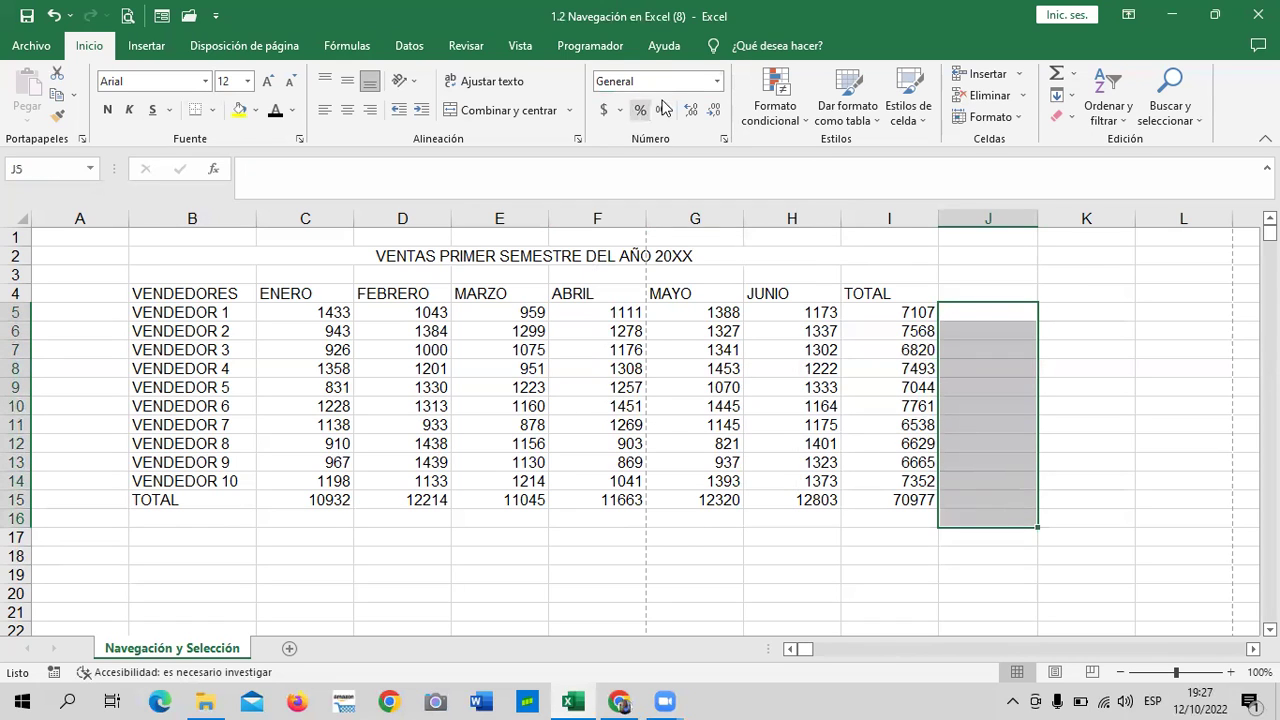
click(716, 81)
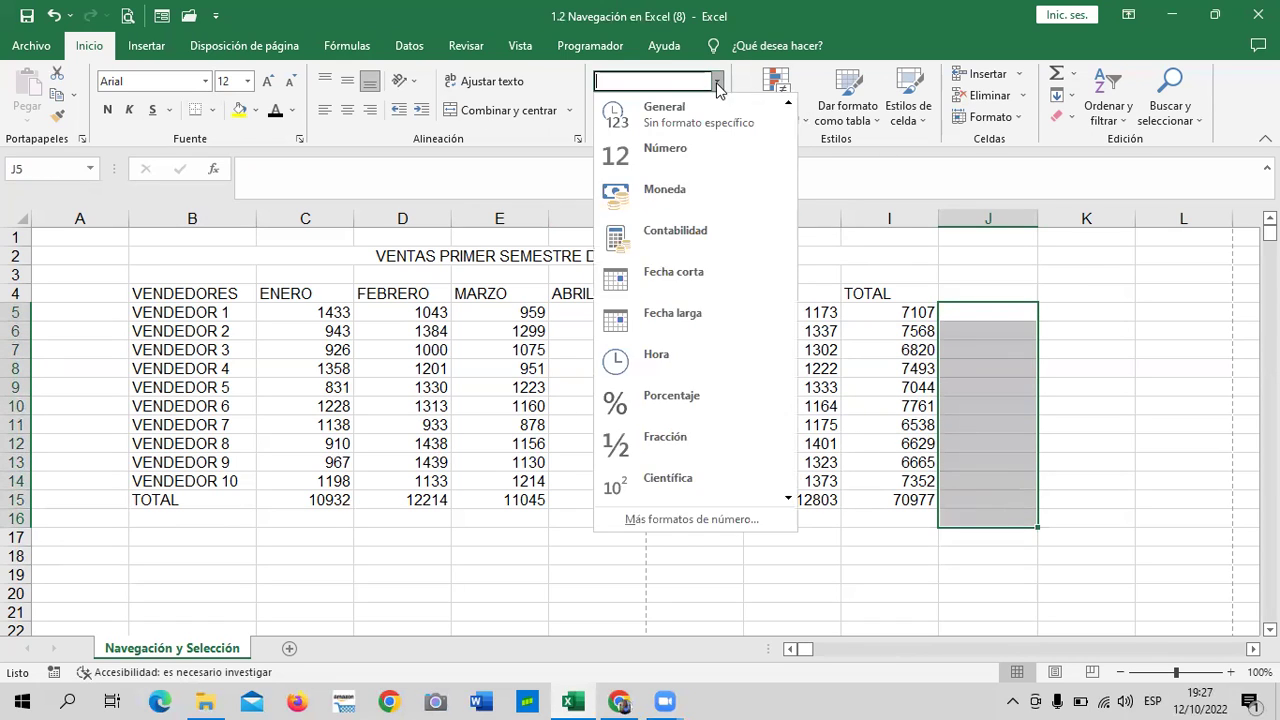
click(664, 112)
click(1058, 313)
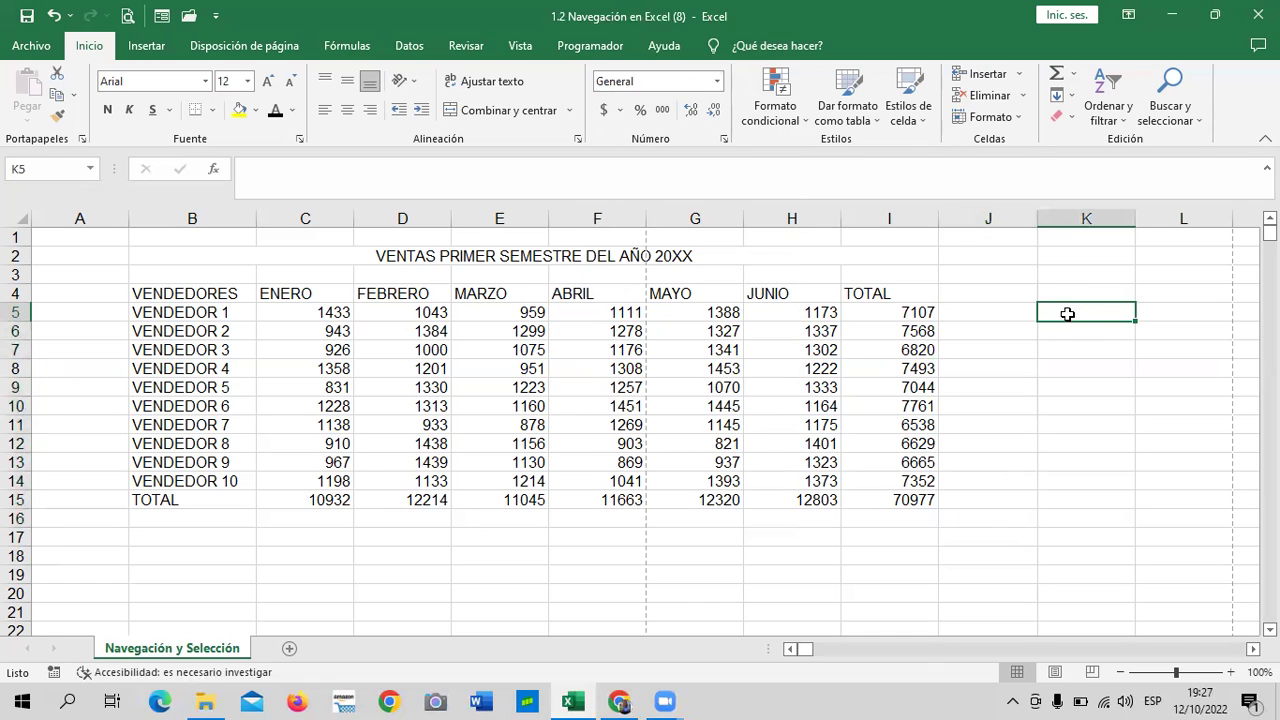
click(968, 313)
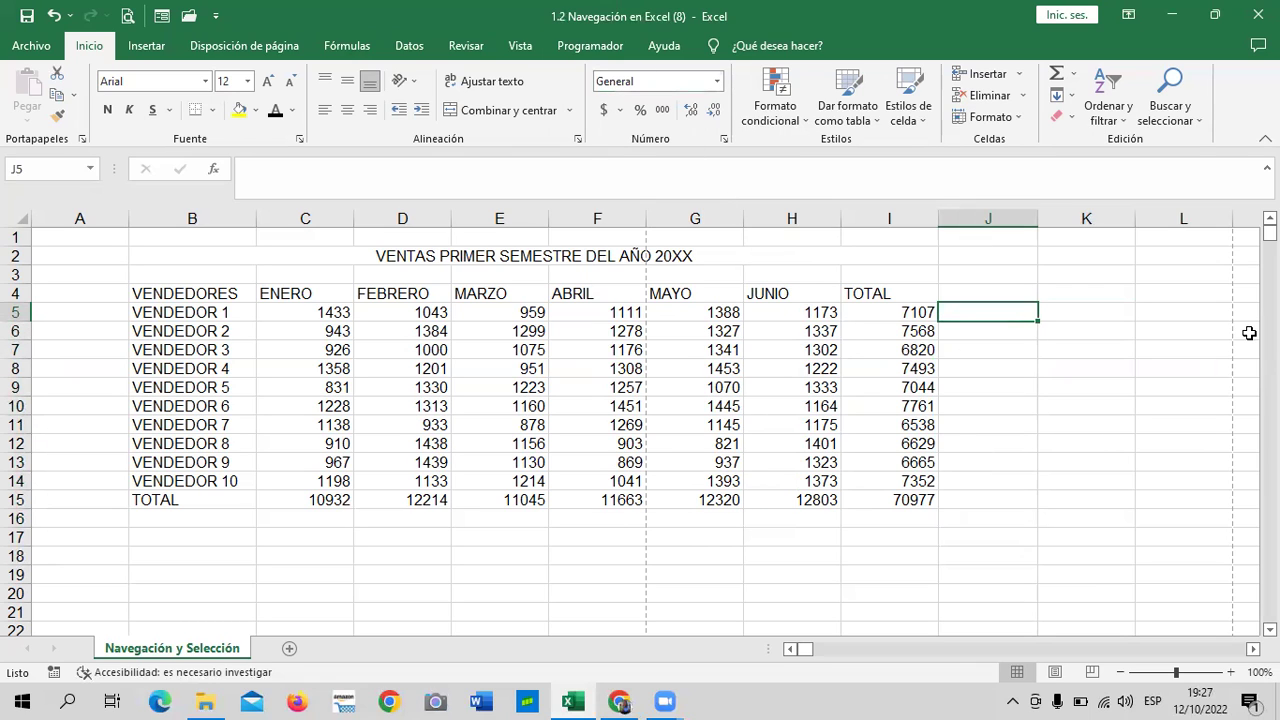
Step: Enter the date 12/10/22 in cell J5
text(112)
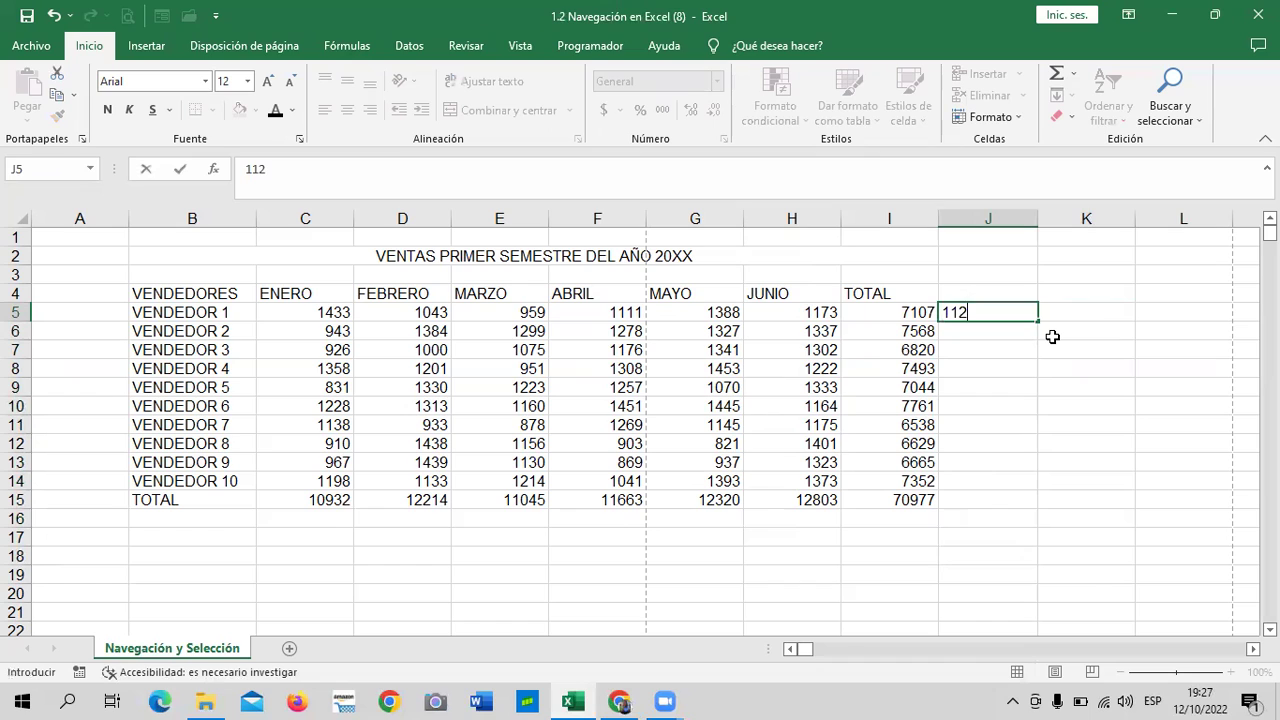
key(BackSpace)
key(BackSpace)
text(2/)
text(10/)
text(22)
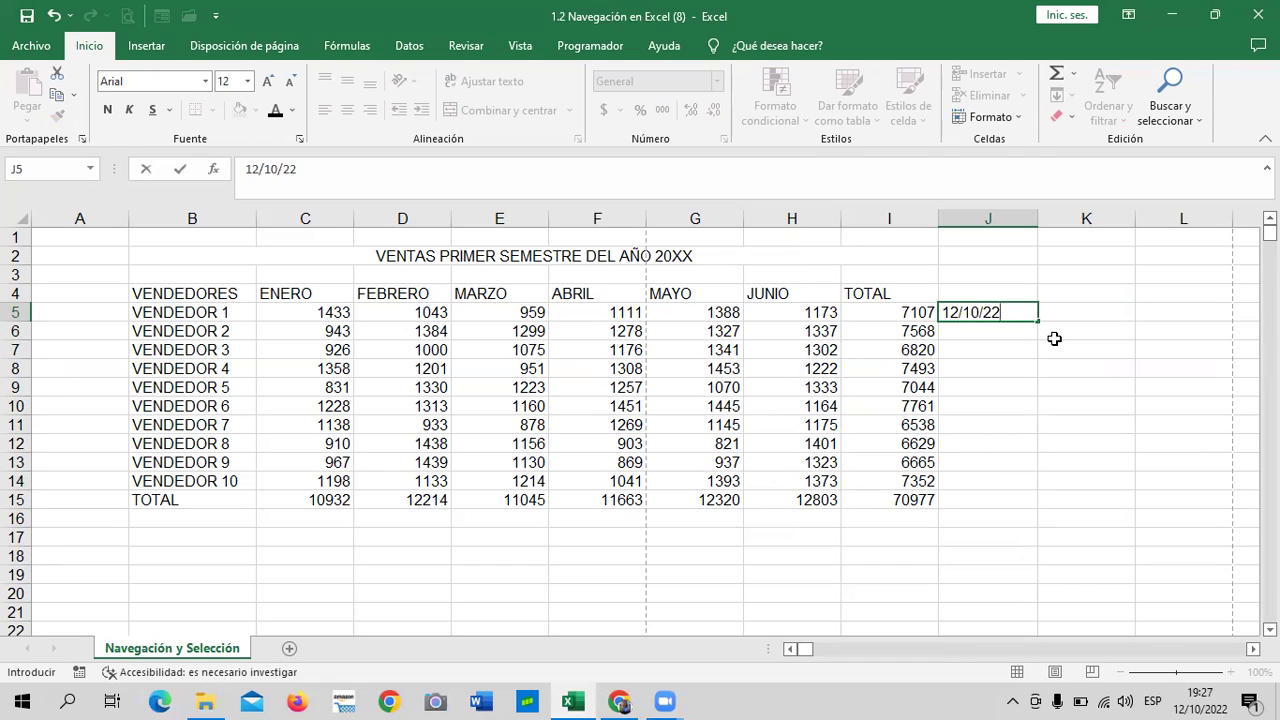
key(Return)
click(994, 389)
click(987, 316)
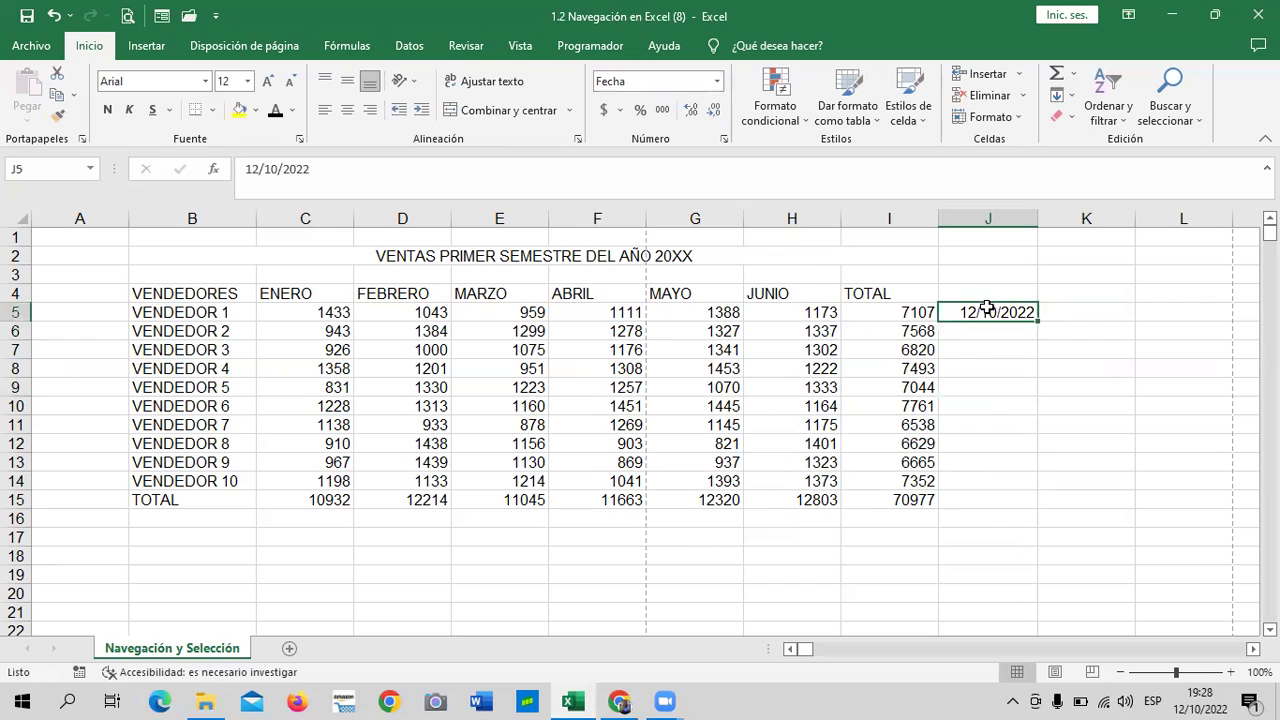
click(994, 425)
click(987, 314)
click(990, 366)
click(971, 314)
Step: Switch J5 to General format so it shows 44846
click(717, 82)
click(724, 124)
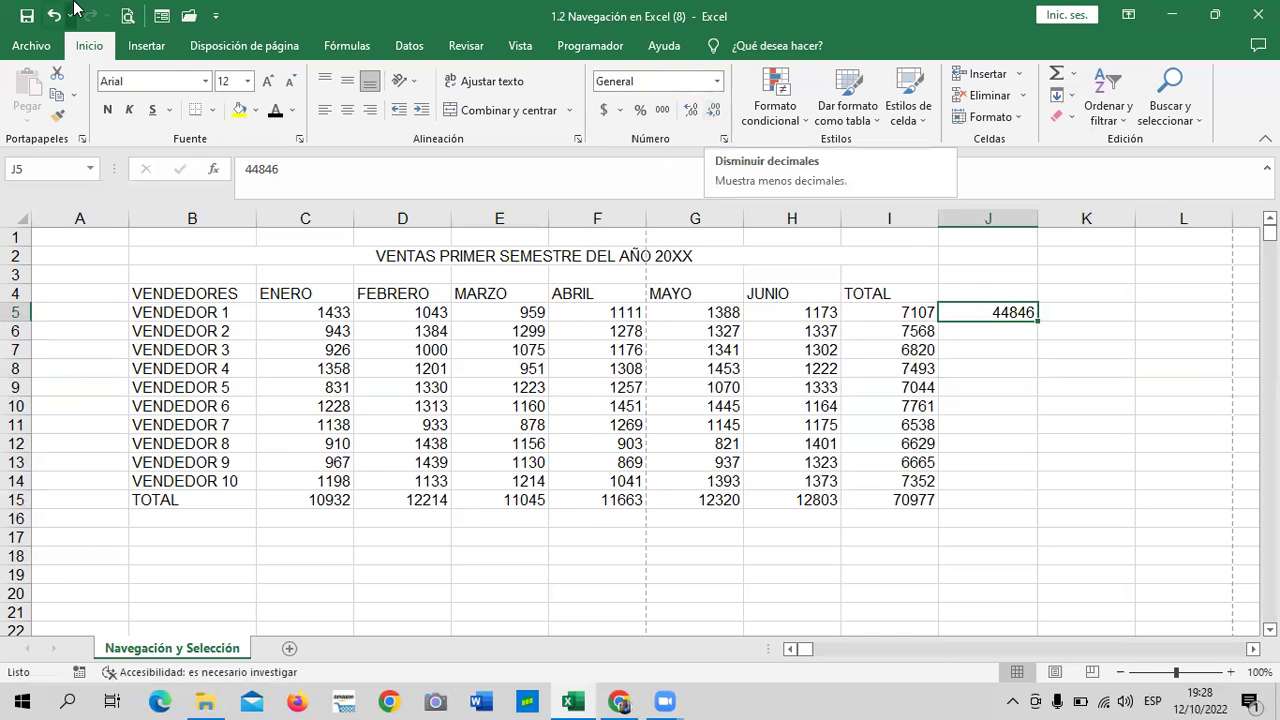
click(1030, 386)
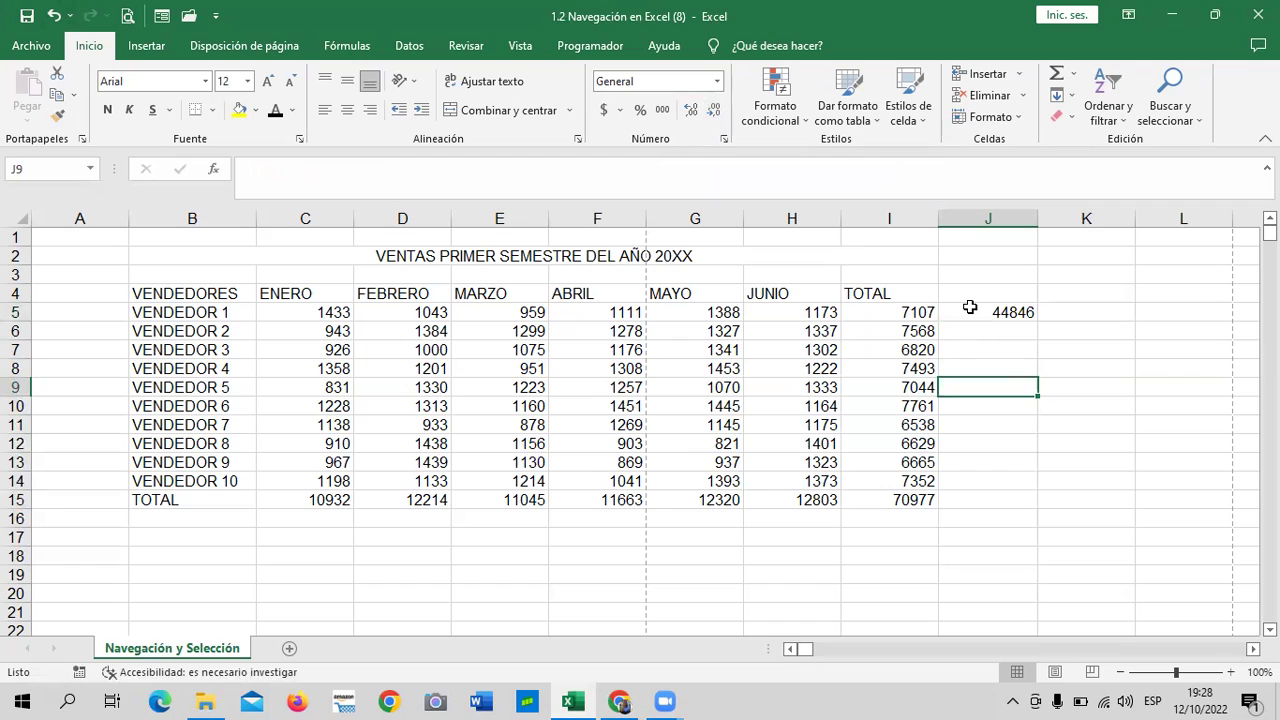
click(969, 308)
click(1005, 404)
click(969, 310)
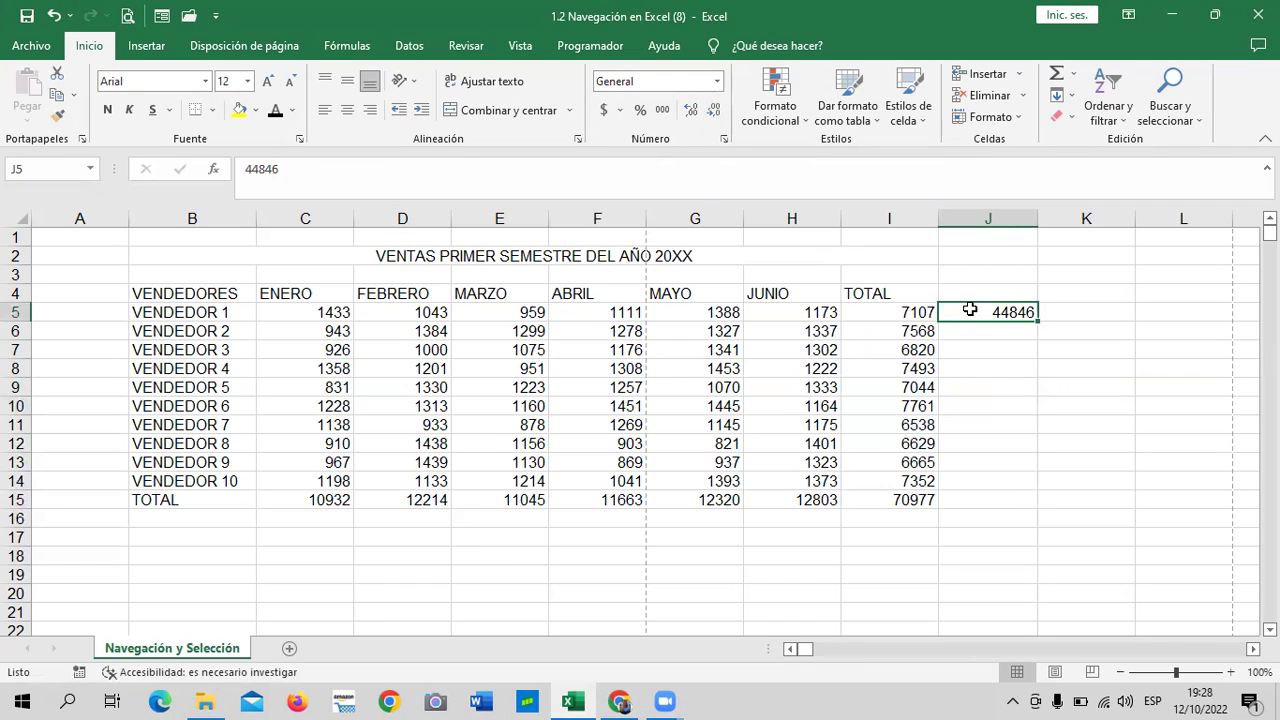
Step: Apply the long date format to cell J5
click(718, 83)
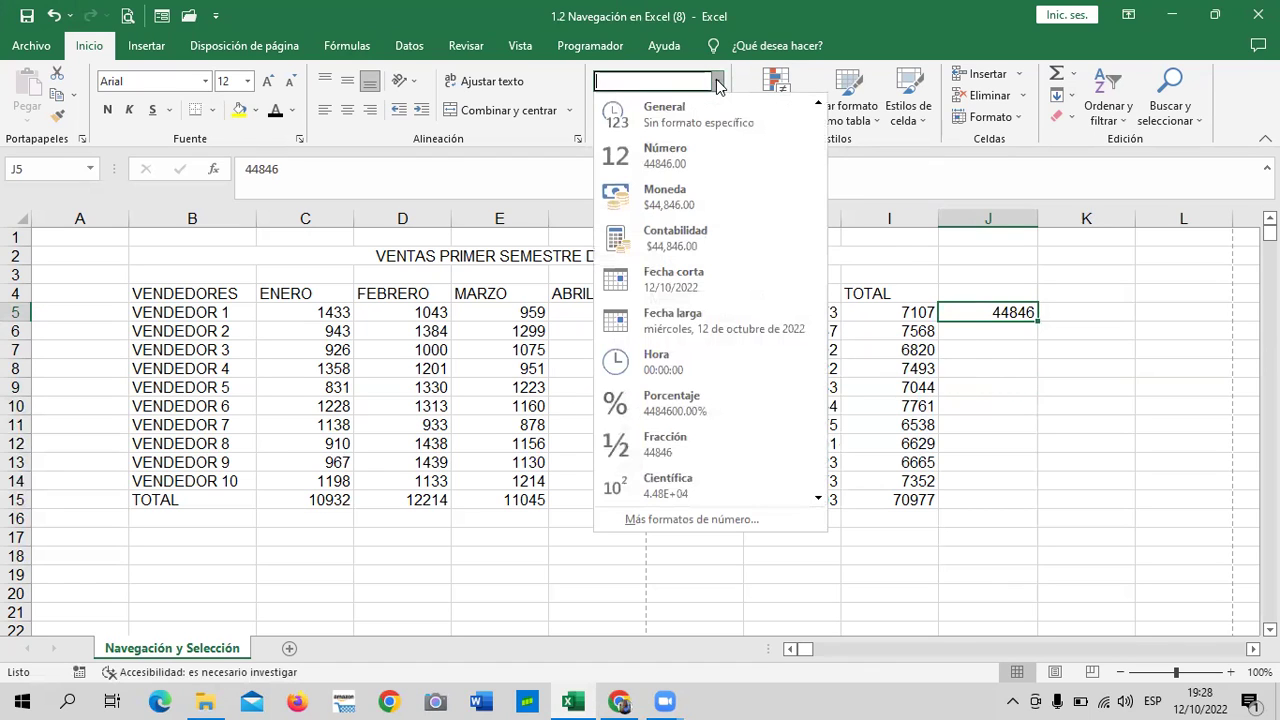
click(686, 333)
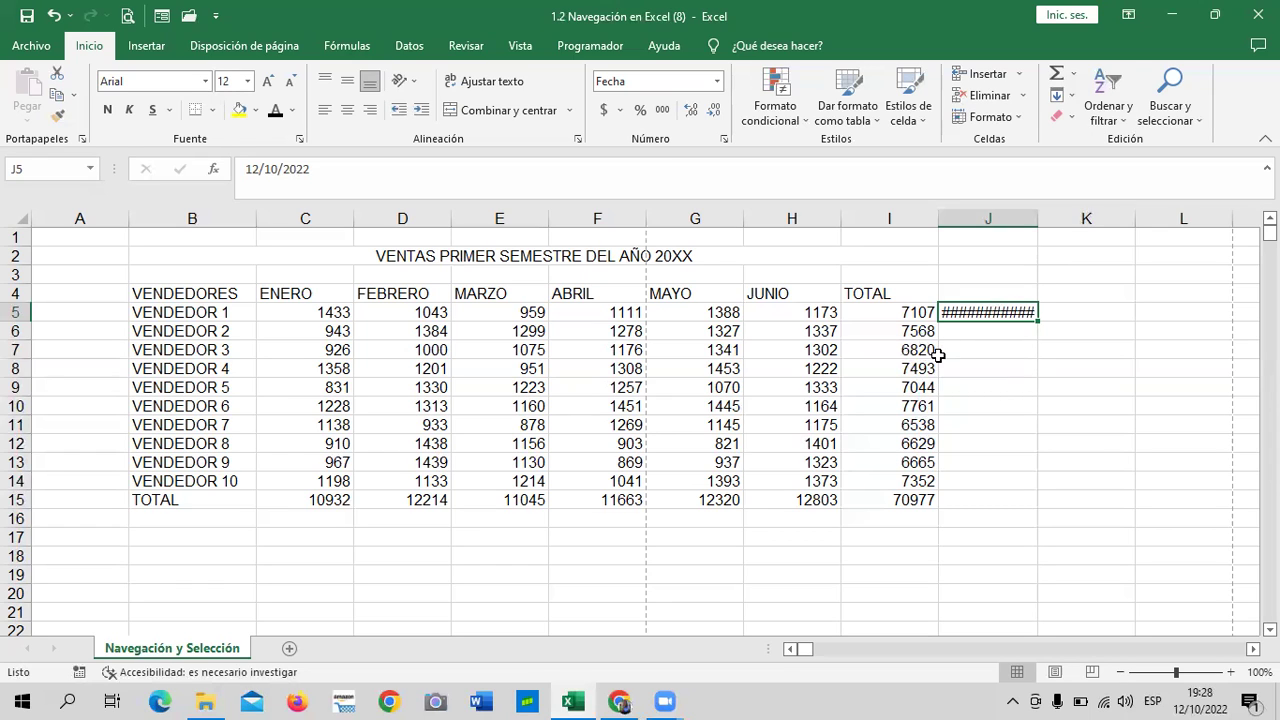
click(1010, 368)
click(973, 313)
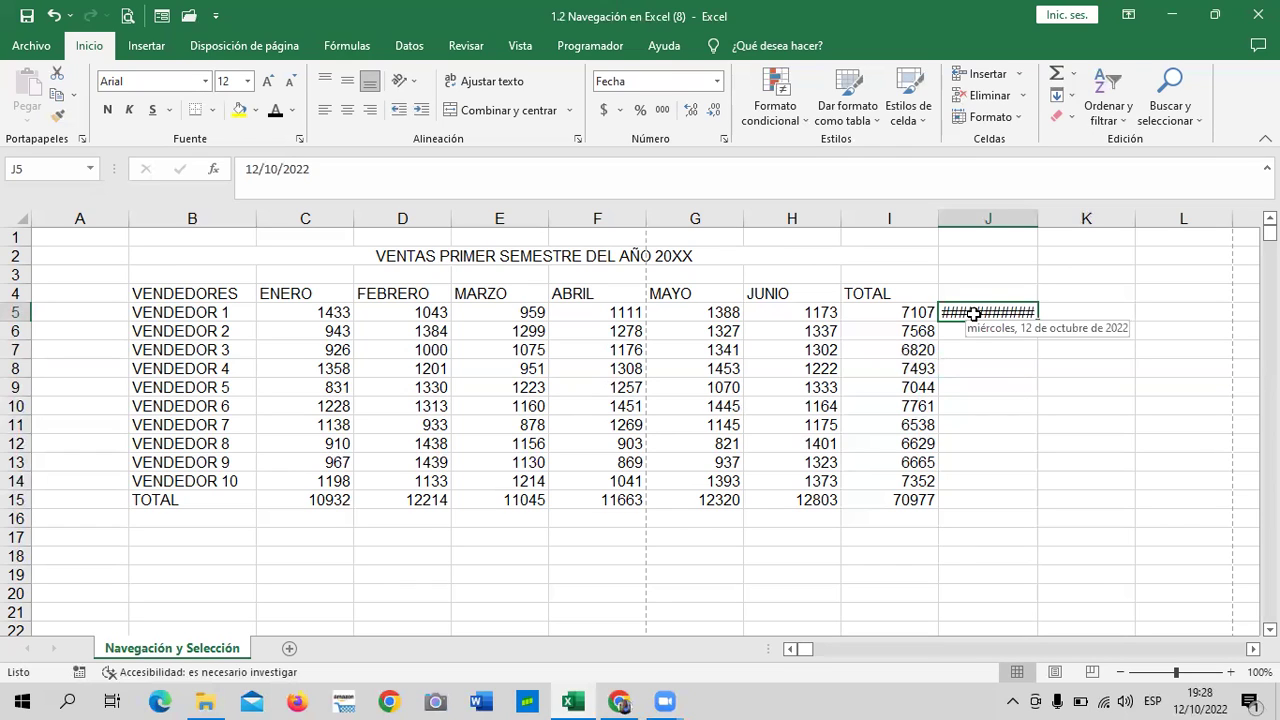
click(1011, 406)
click(987, 313)
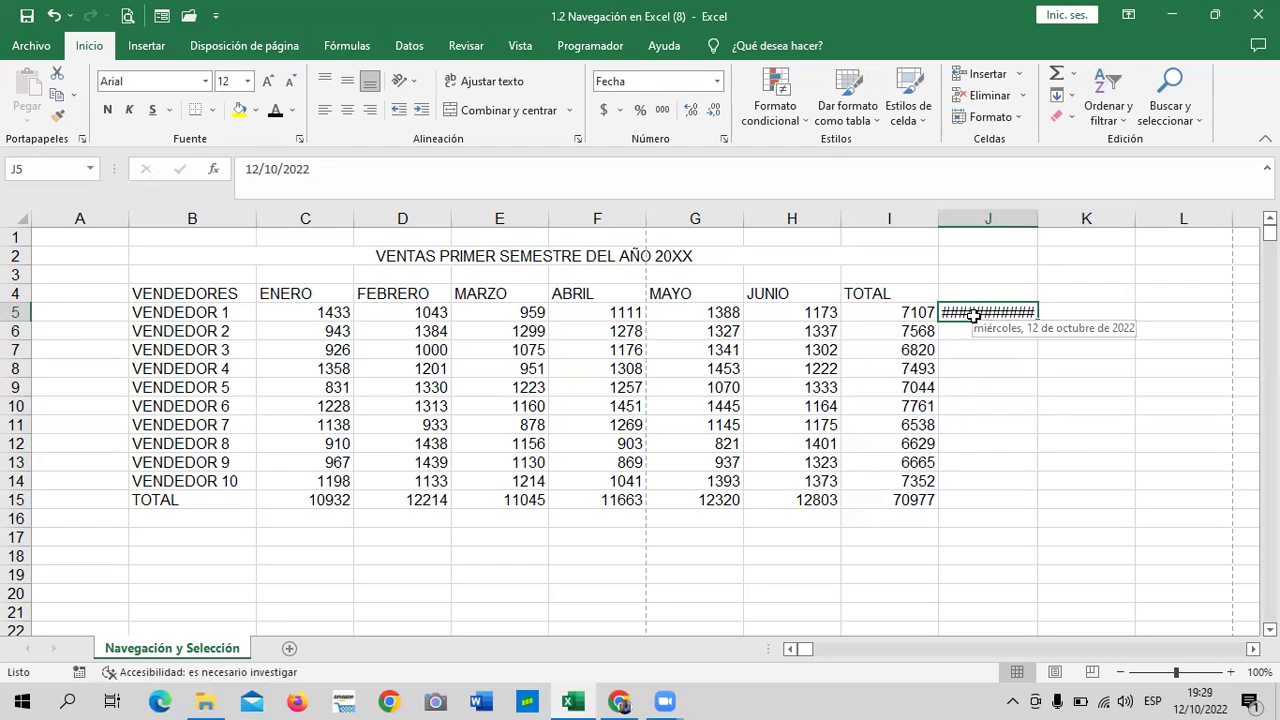
Step: Recheck J5, which shows ########## because column J is too narrow
click(1011, 406)
click(1000, 314)
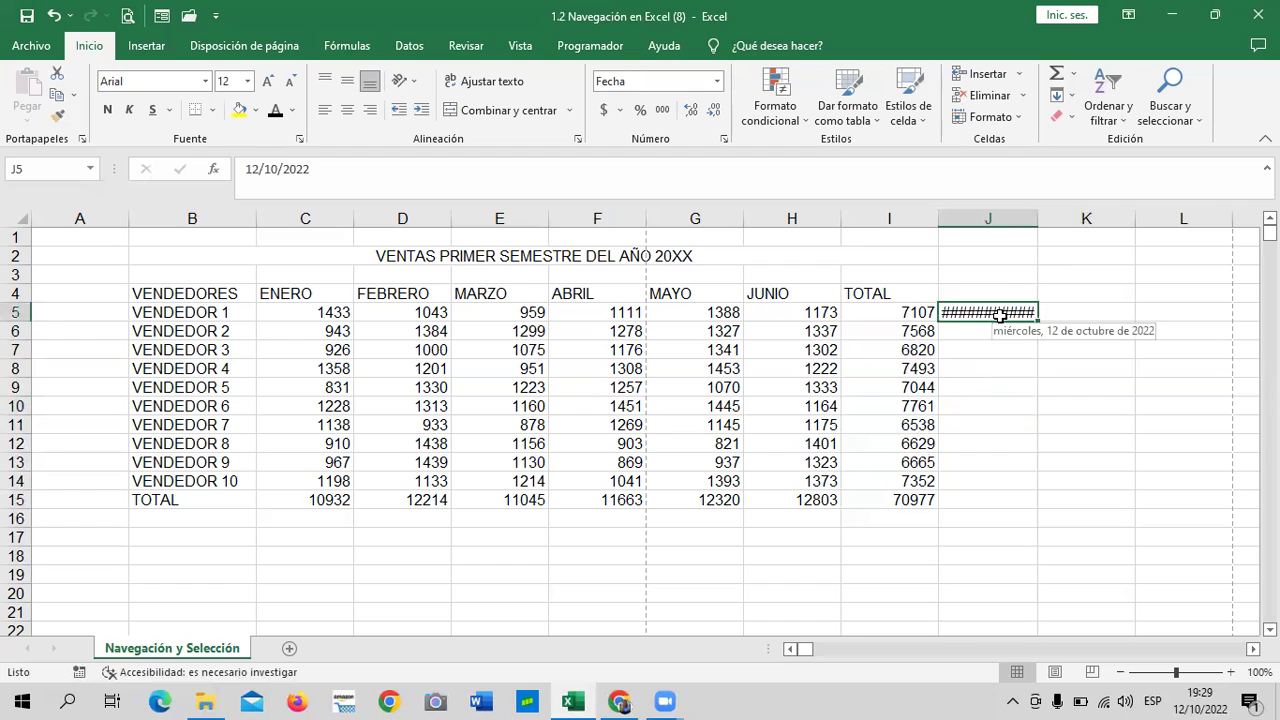
click(1001, 412)
click(985, 313)
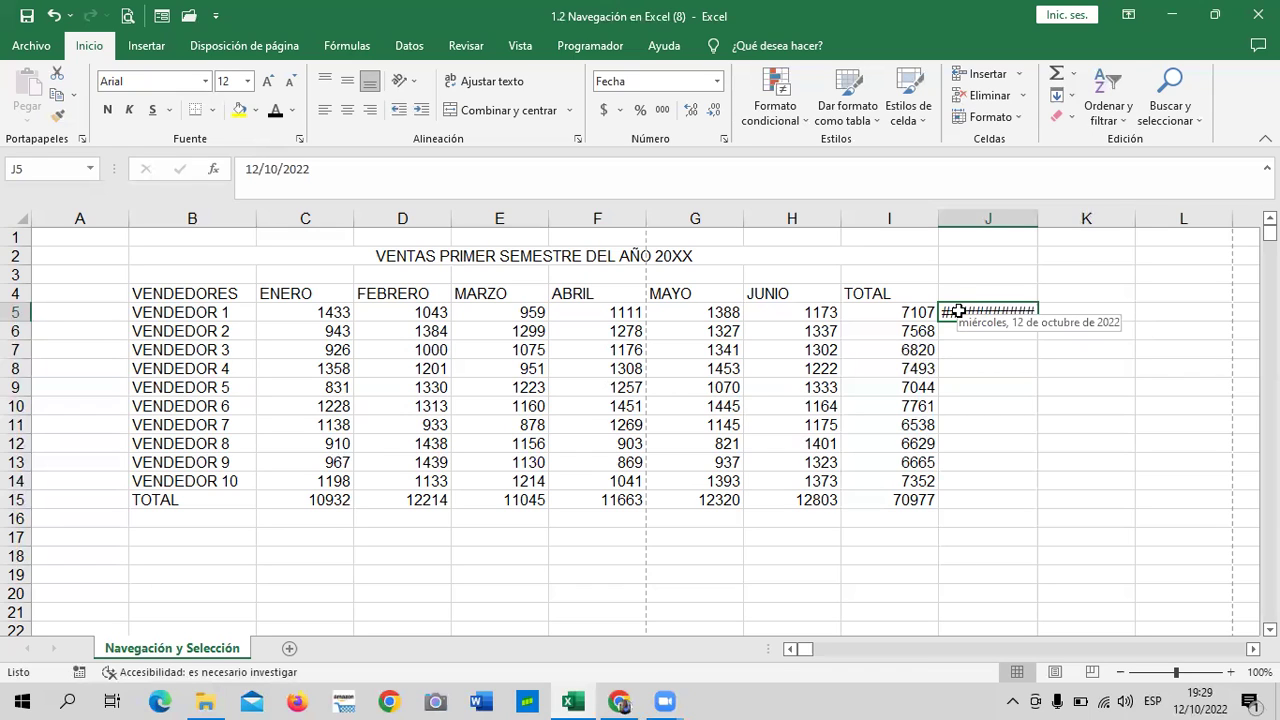
click(986, 425)
click(973, 311)
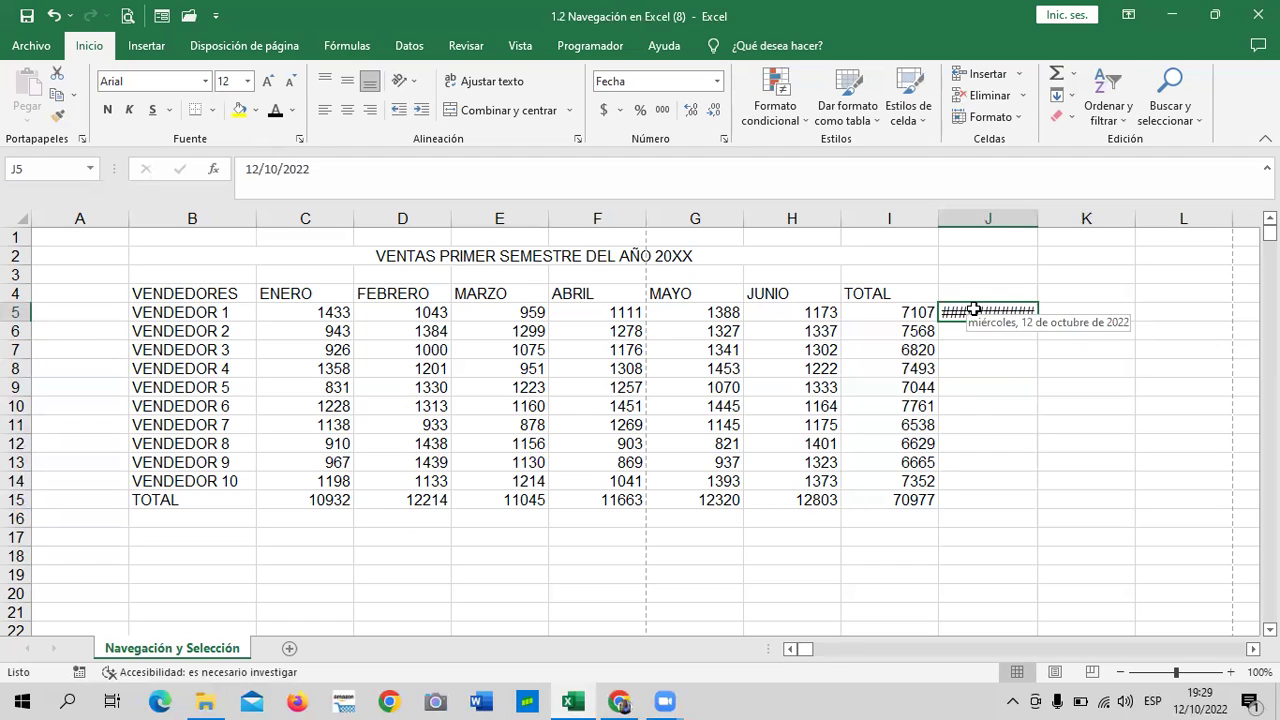
click(966, 407)
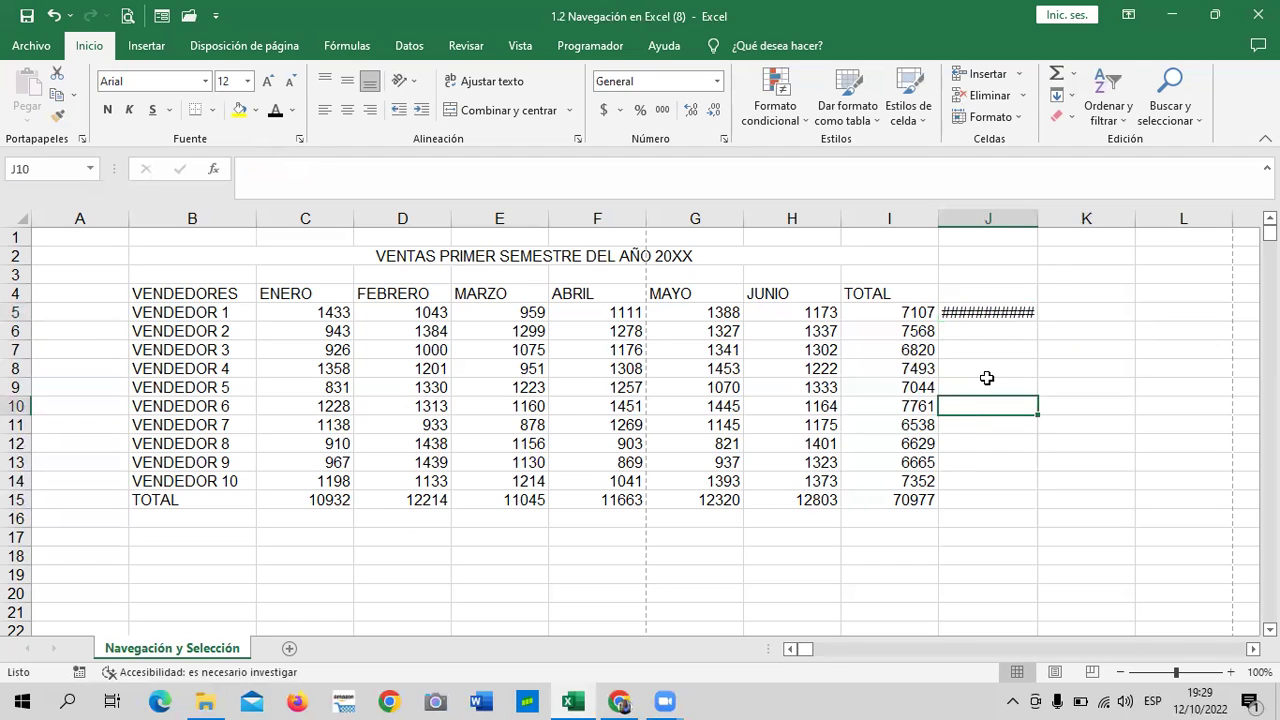
click(978, 311)
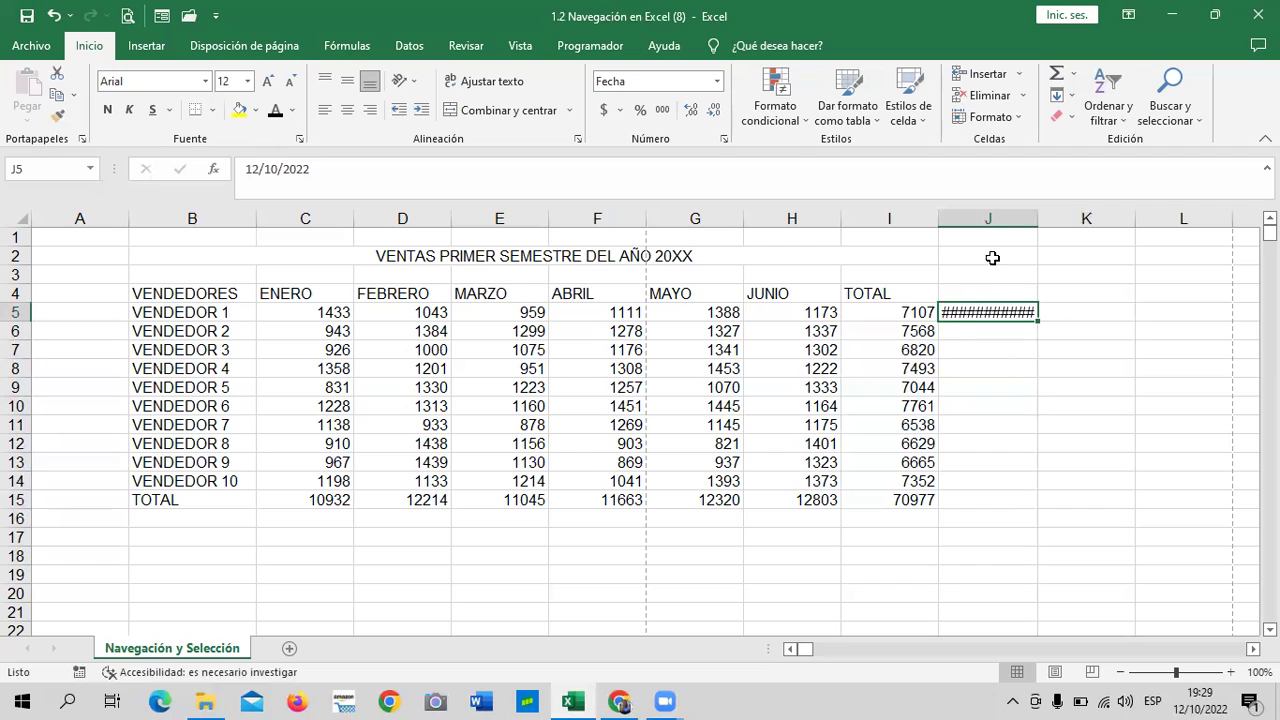
Step: Widen column J until J5 reads miércoles, 12 de octubre de 2022
mouse_move(1039, 217)
mouse_down()
mouse_move(1258, 217)
mouse_move(1141, 257)
mouse_move(1168, 213)
mouse_up()
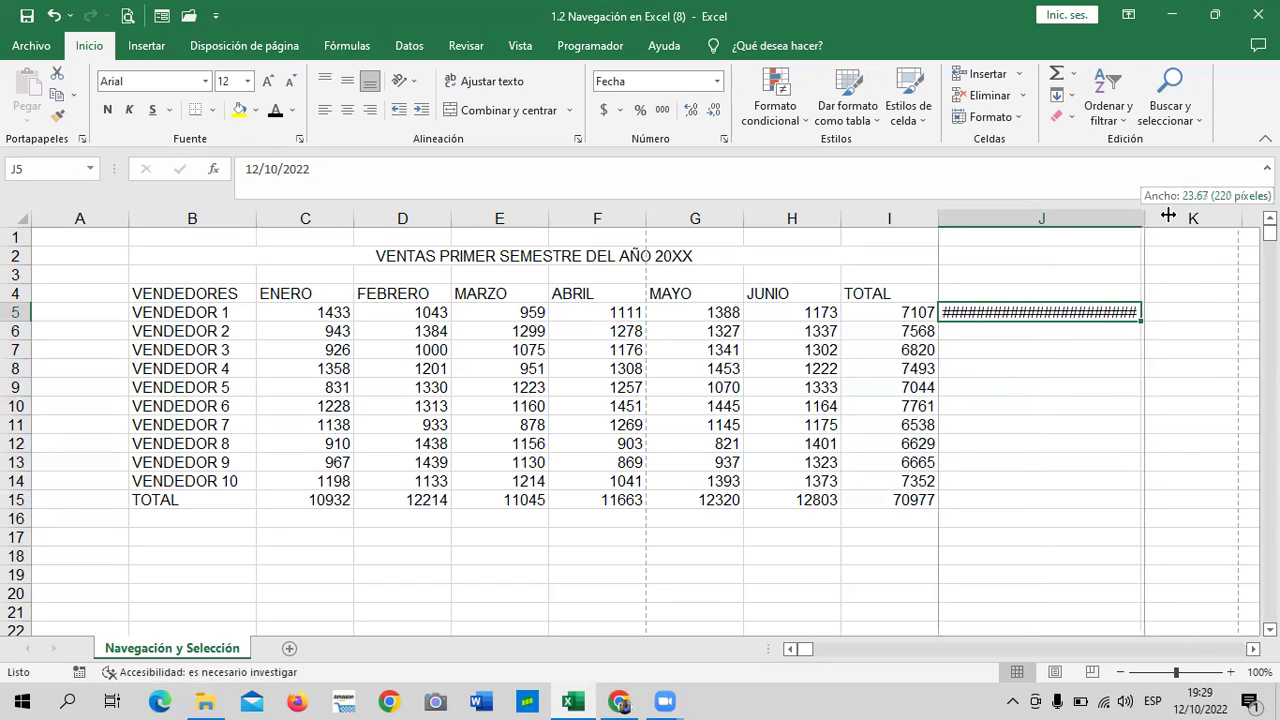
click(1027, 493)
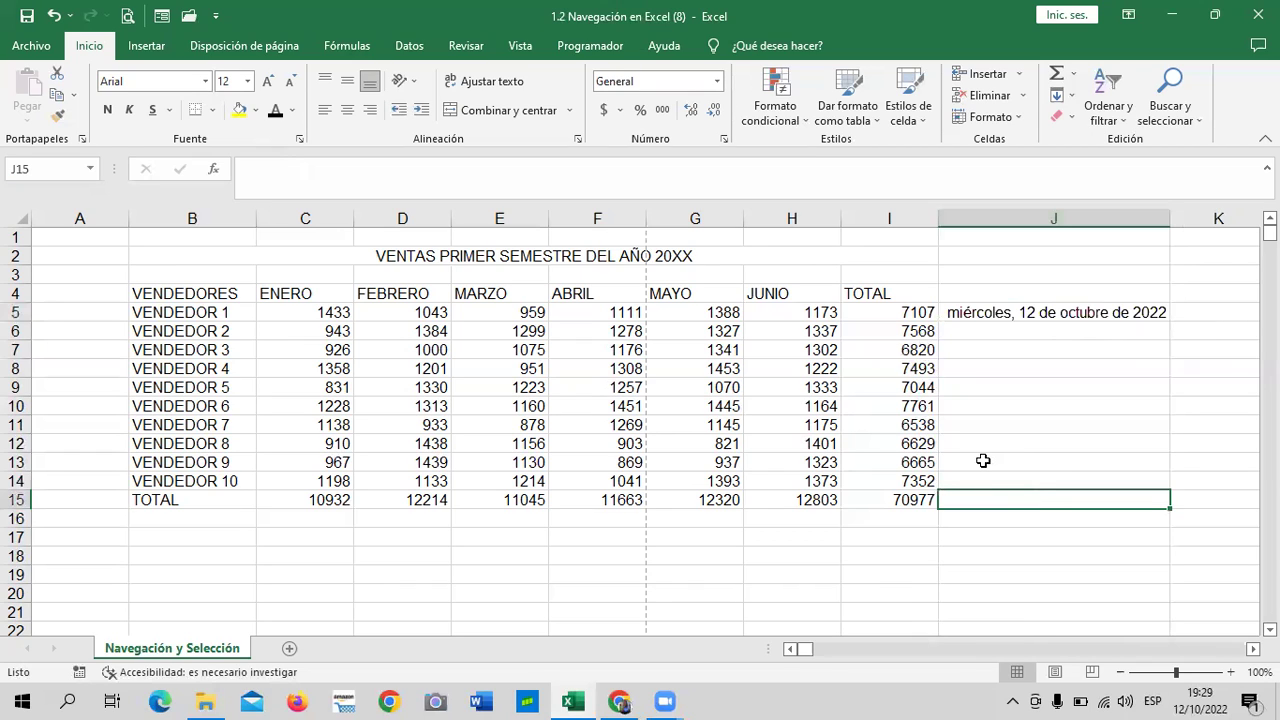
click(1003, 314)
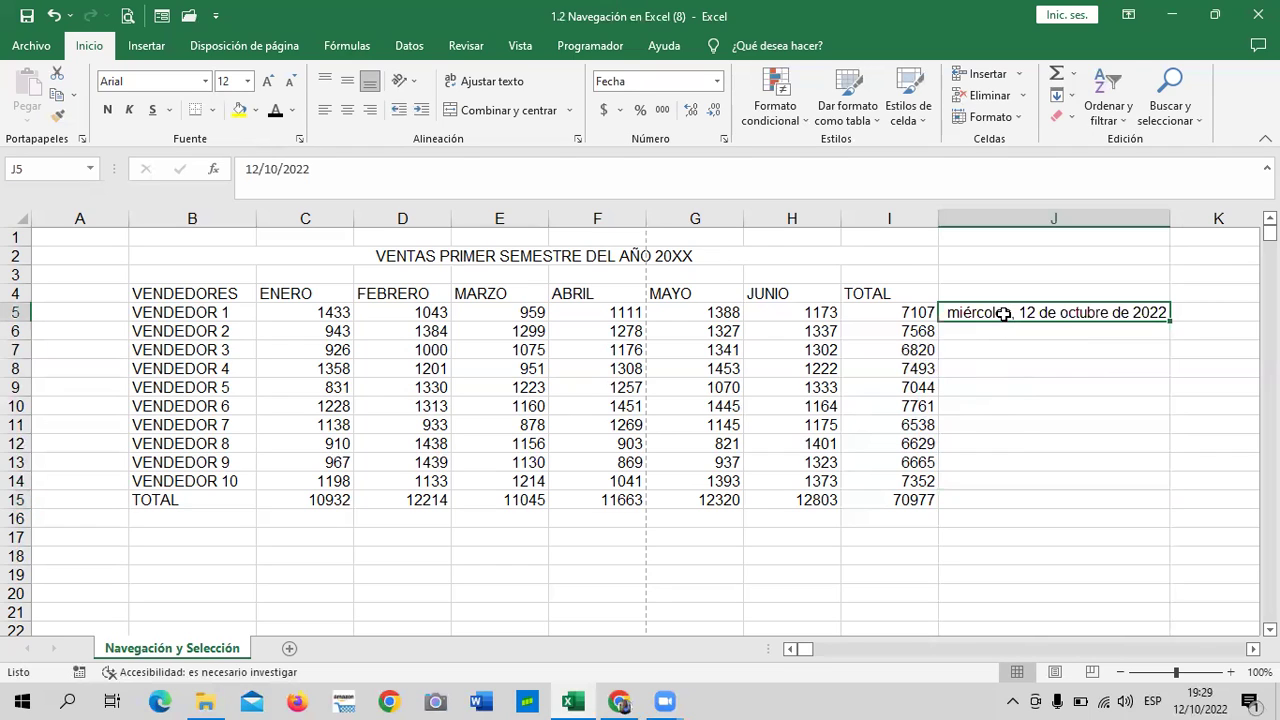
click(1026, 458)
click(988, 314)
click(1092, 417)
click(1005, 312)
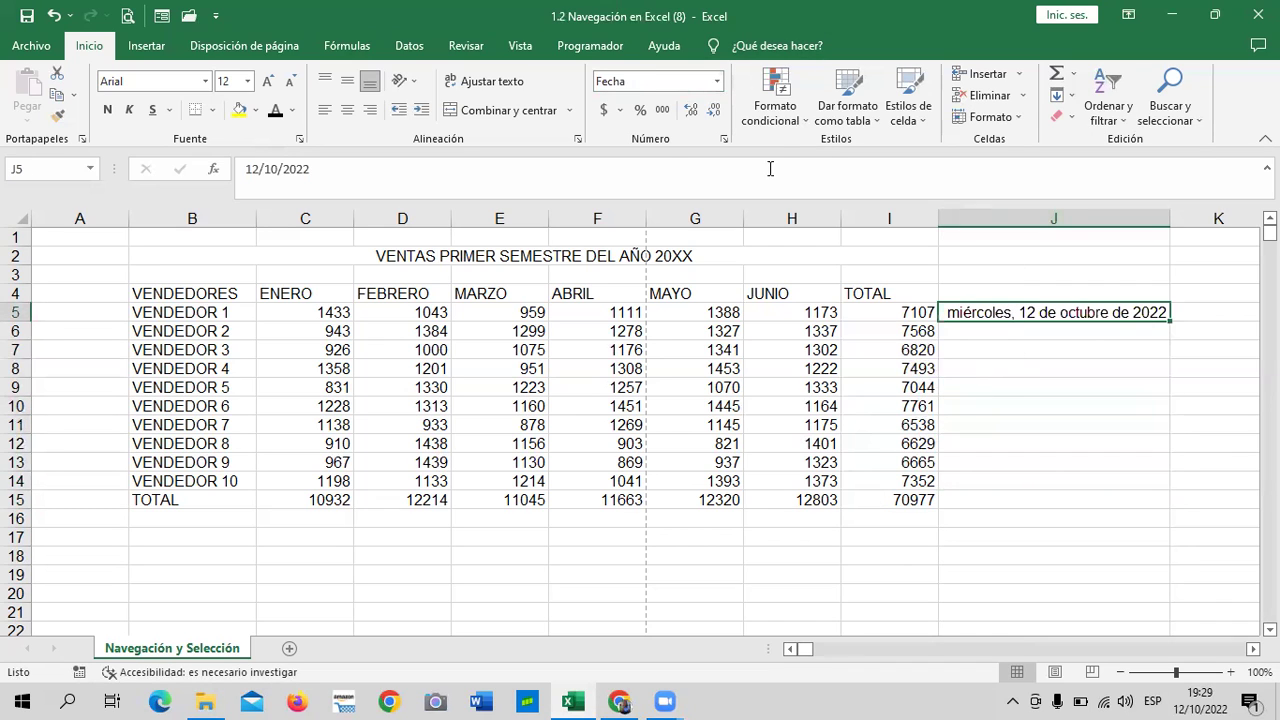
click(718, 82)
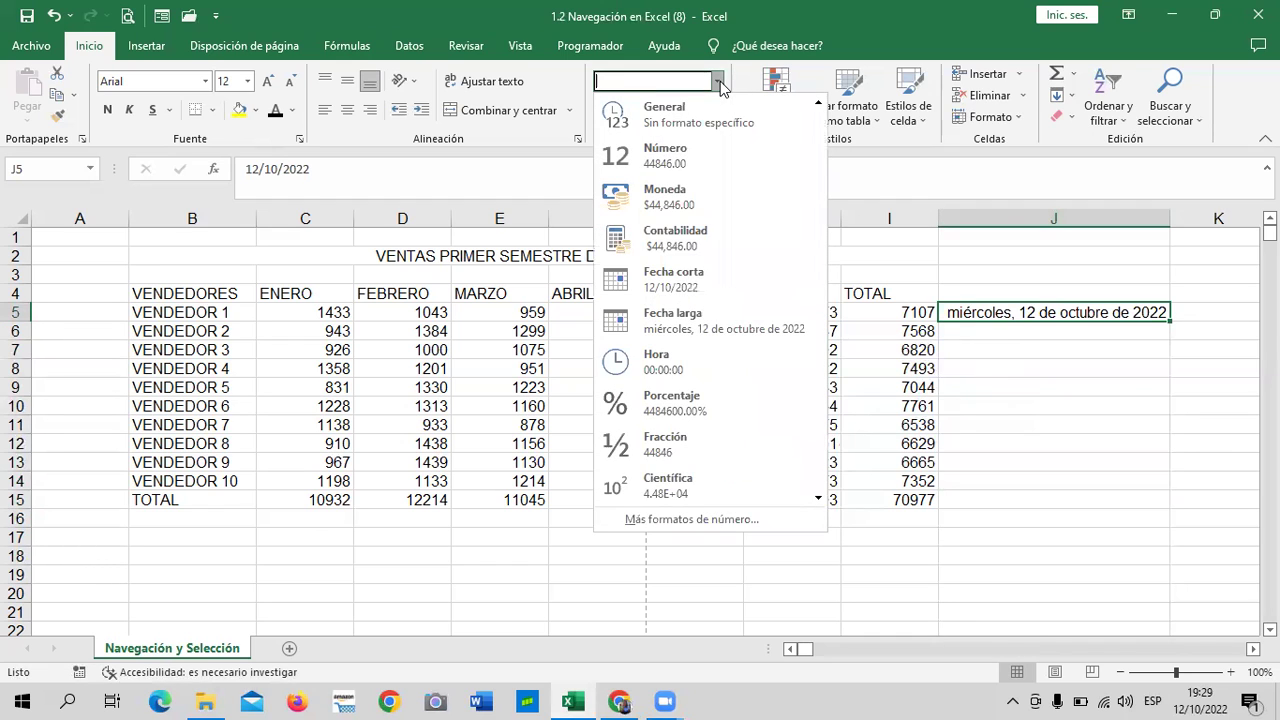
Step: Apply Fecha corta to J5 and narrow column J to fit 12/10/2022
click(756, 285)
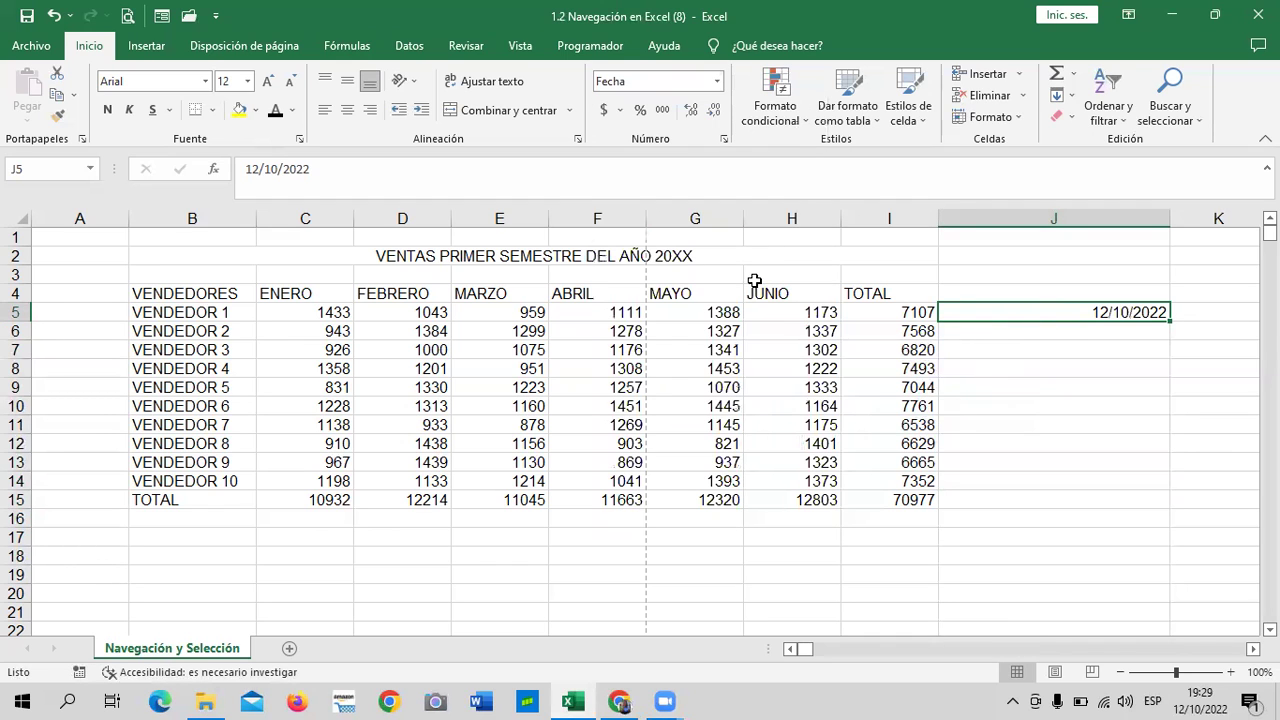
click(1074, 460)
click(1052, 308)
drag(1170, 218, 1037, 224)
click(1058, 440)
click(1000, 313)
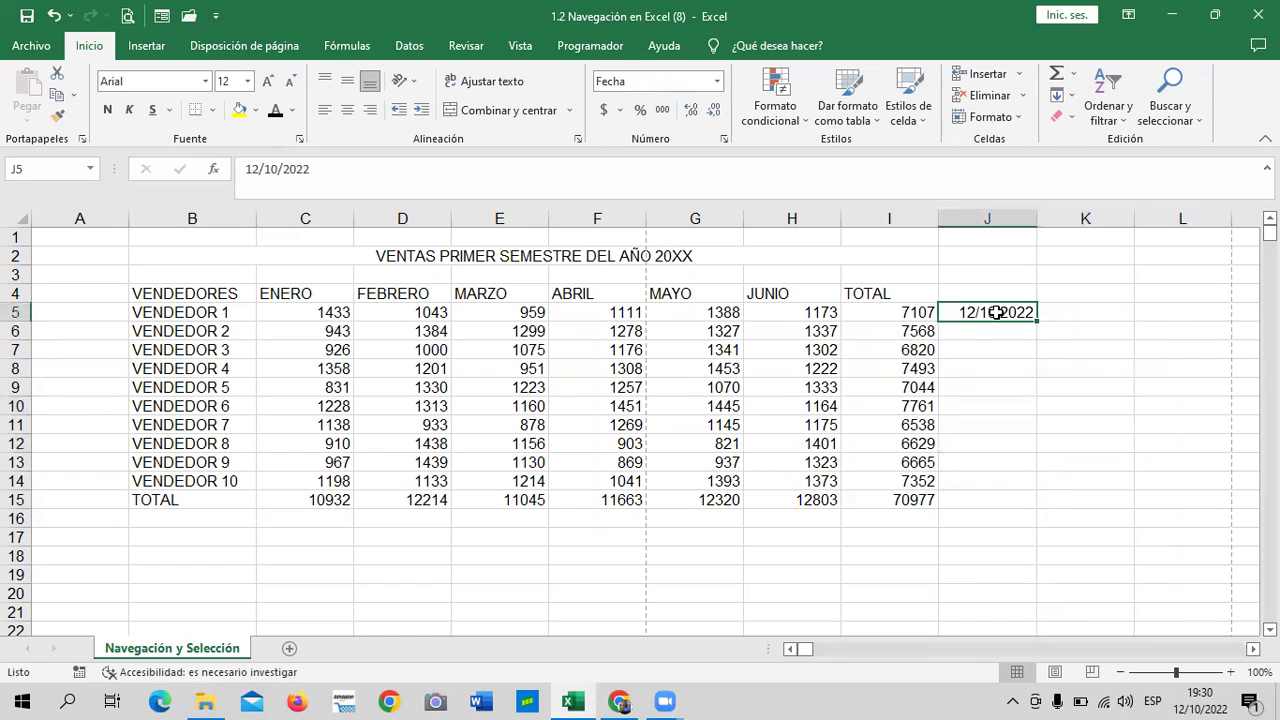
Step: Try the Número format on J5 (44846.00), then restore Fecha corta
click(716, 82)
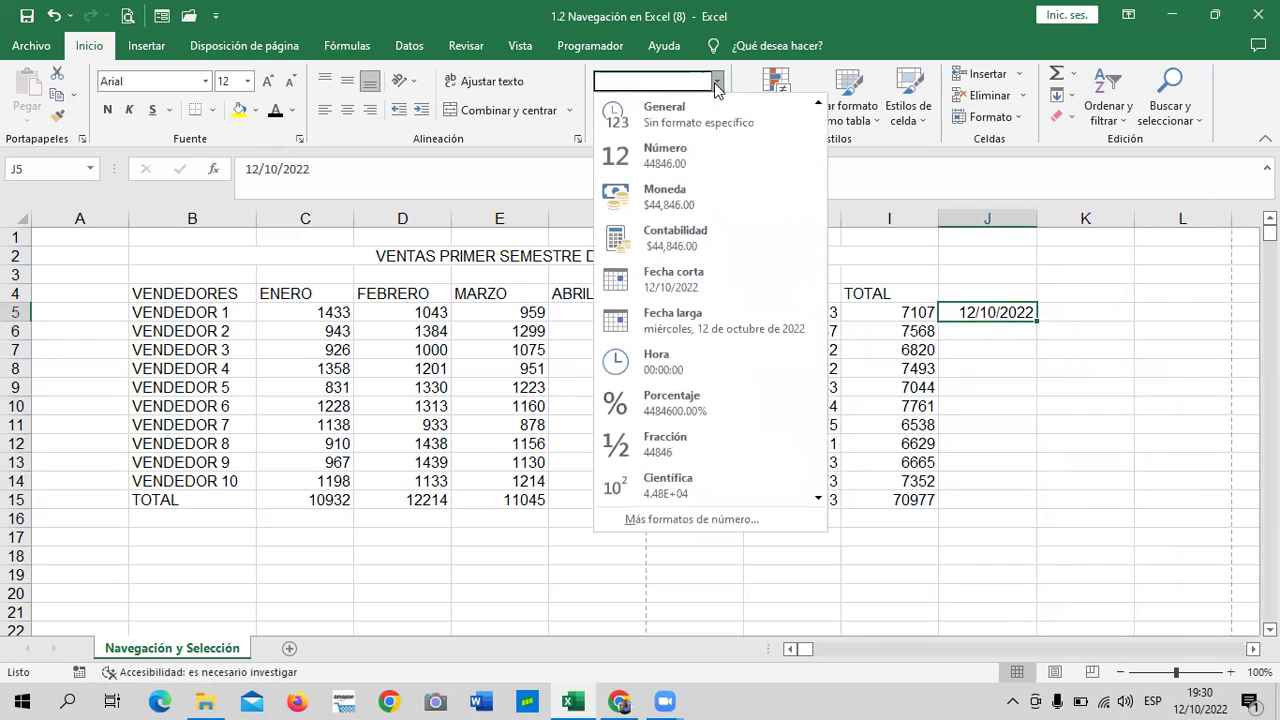
click(1098, 416)
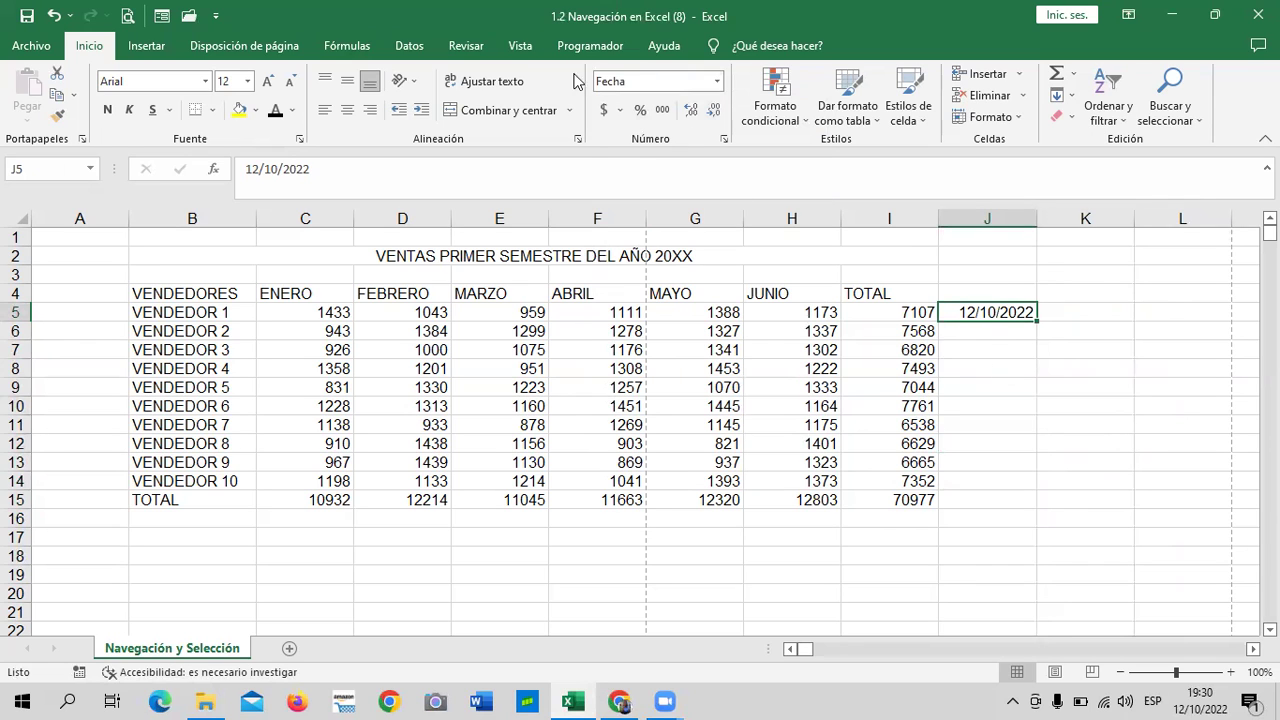
click(719, 84)
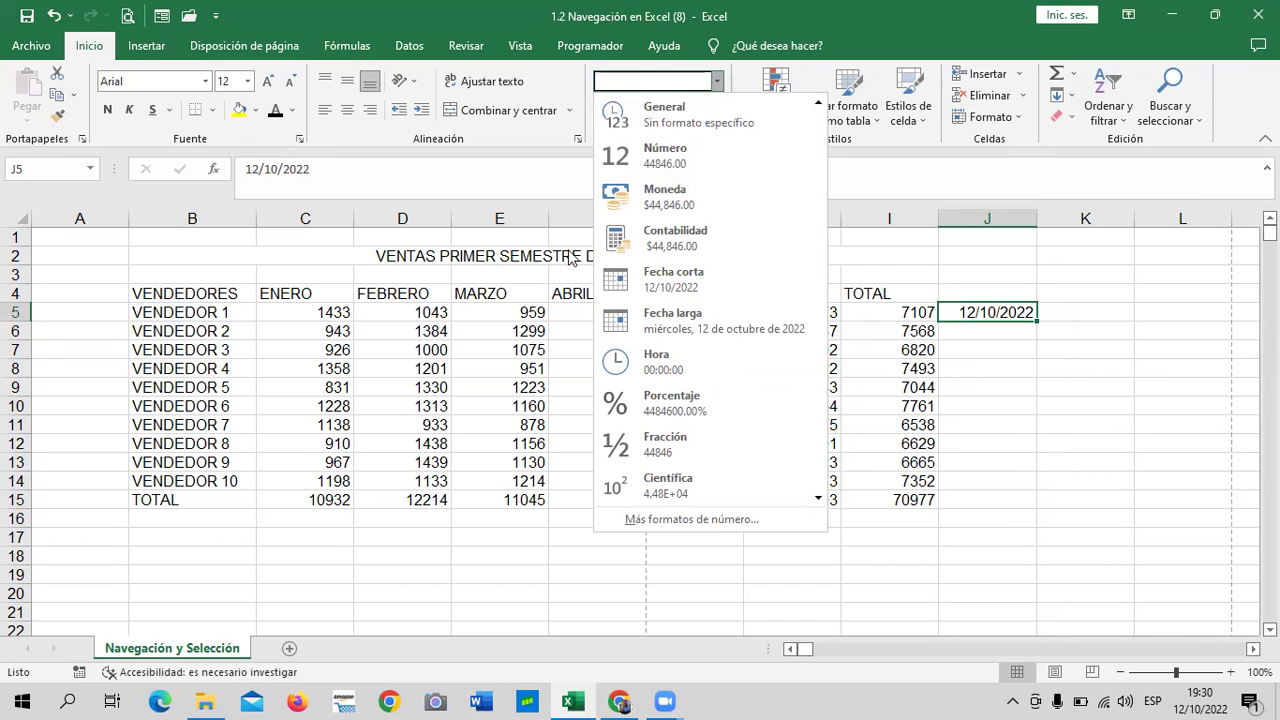
click(699, 150)
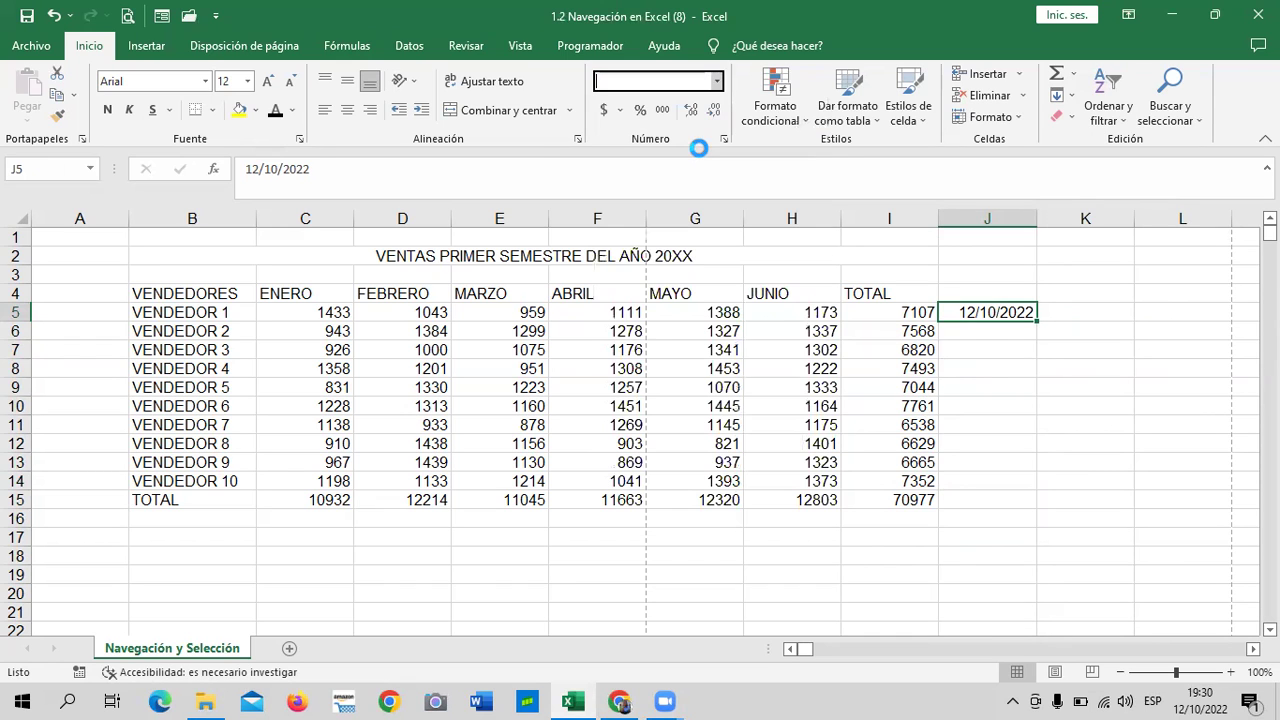
click(1056, 481)
click(964, 313)
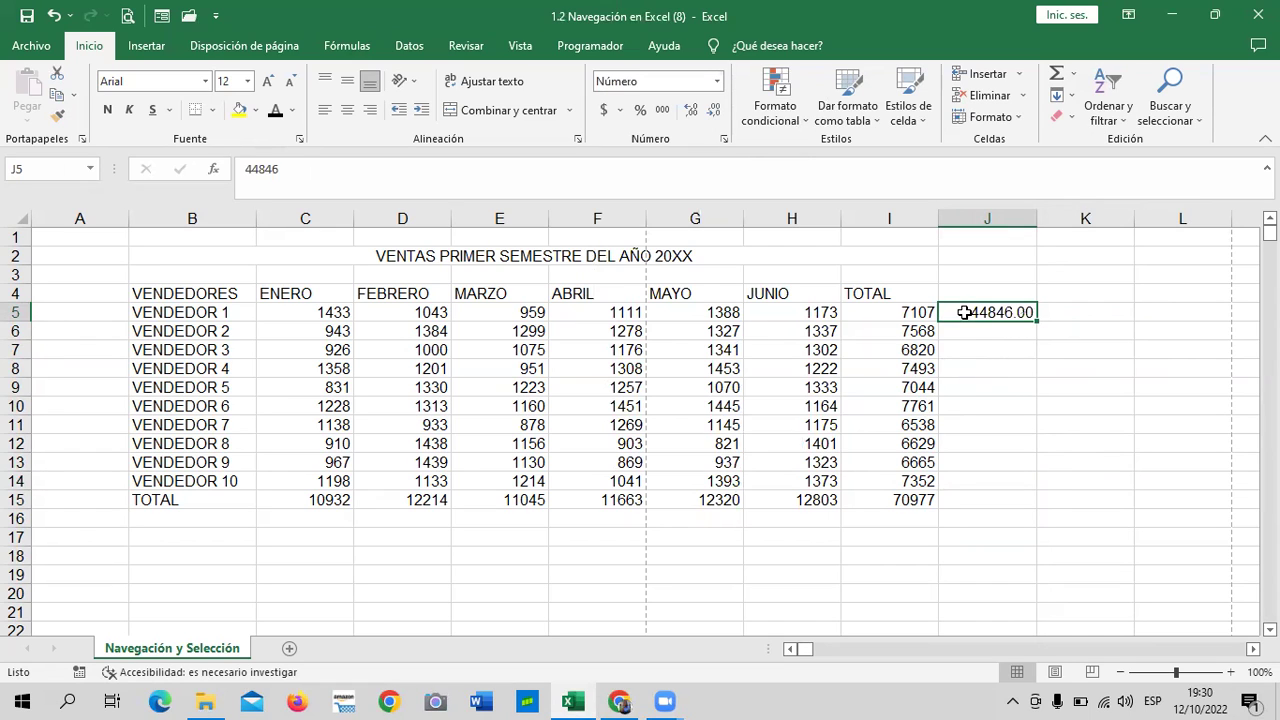
click(718, 84)
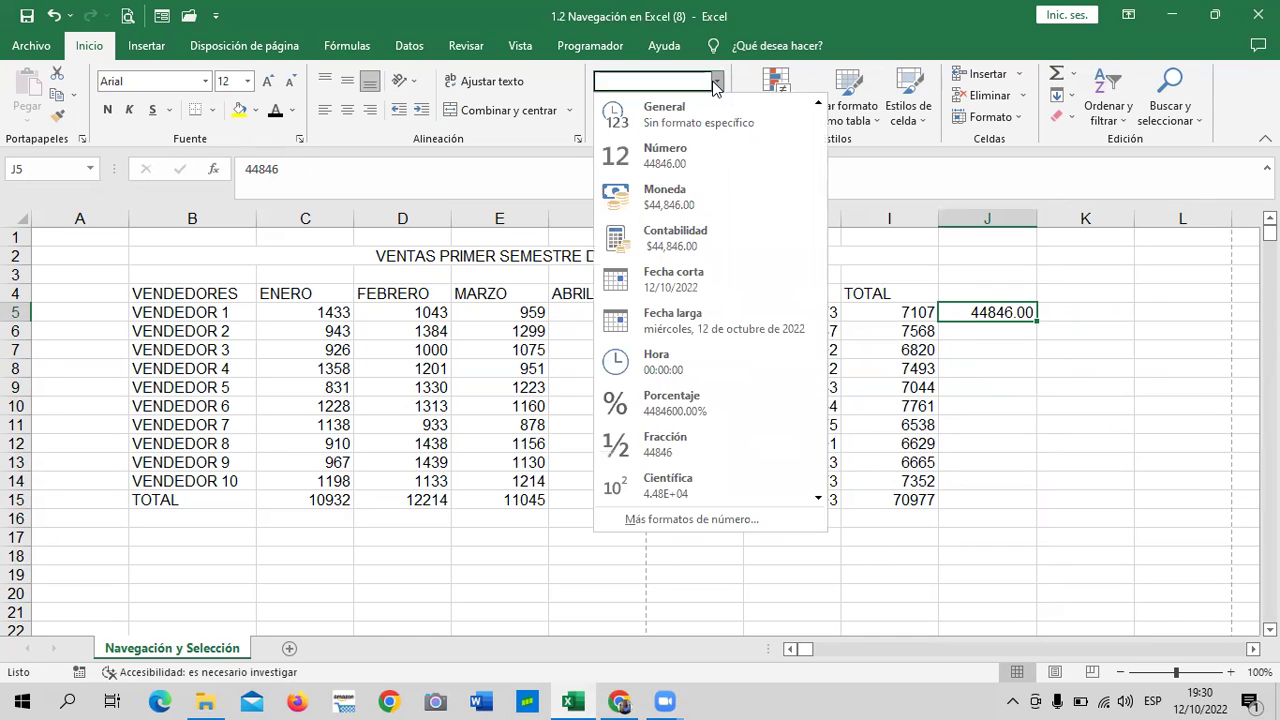
click(676, 280)
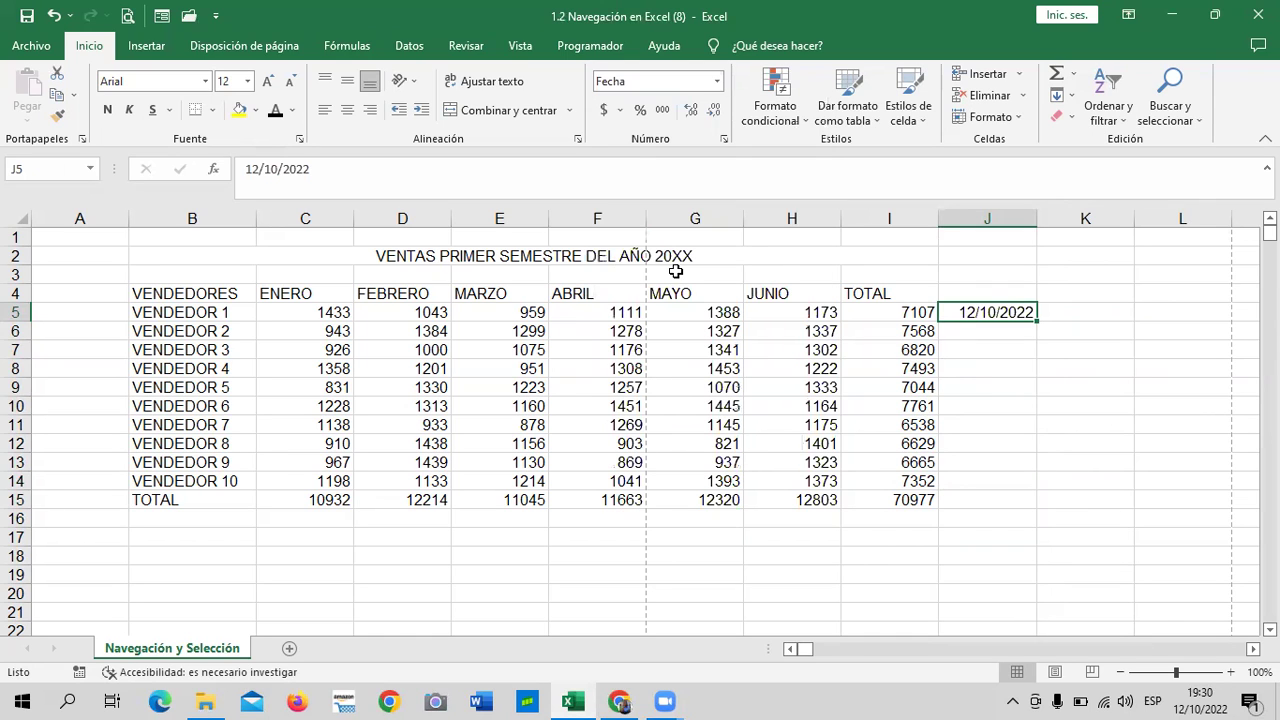
click(1020, 500)
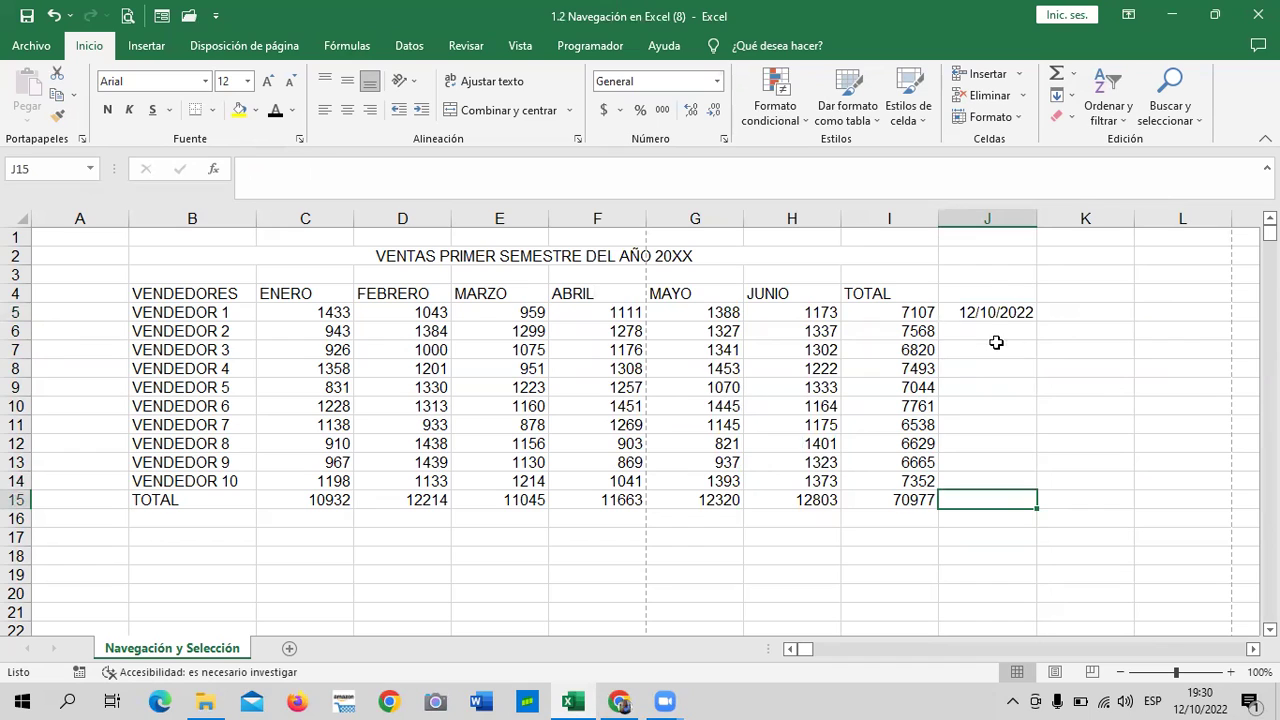
click(979, 313)
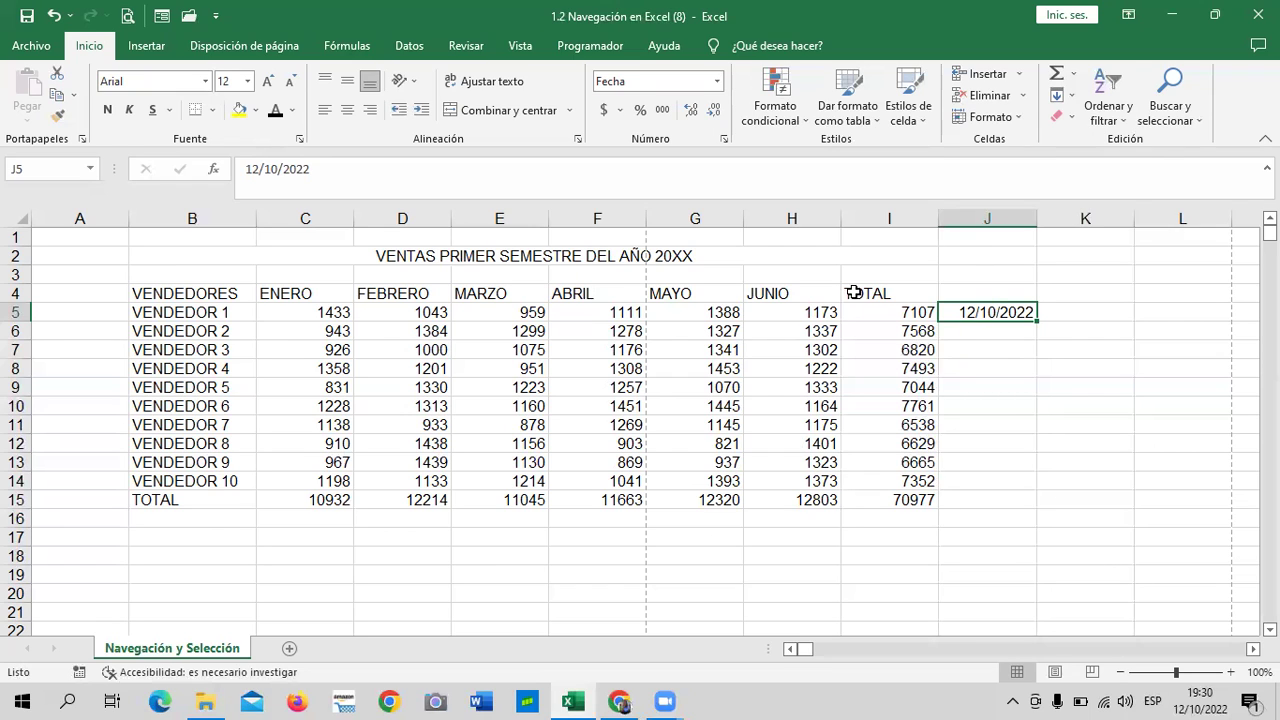
click(1000, 387)
click(962, 314)
click(1044, 400)
click(988, 314)
click(718, 84)
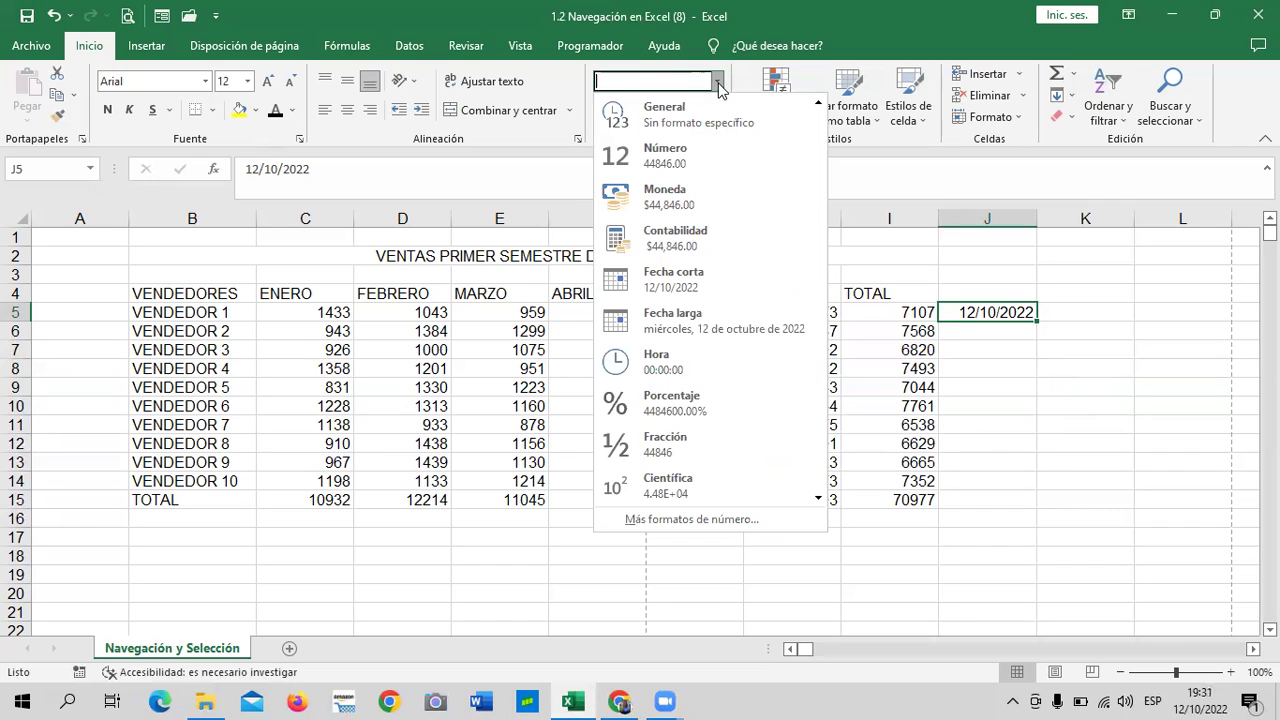
click(714, 329)
click(1022, 427)
click(983, 311)
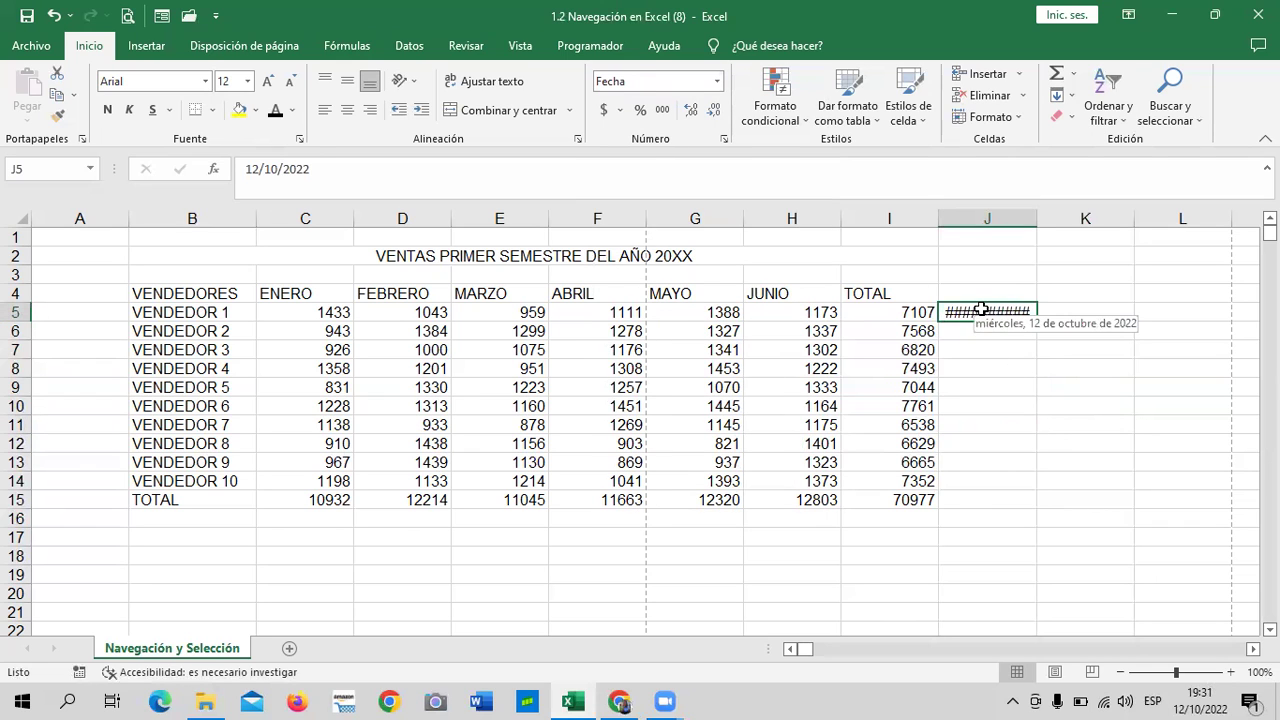
click(717, 82)
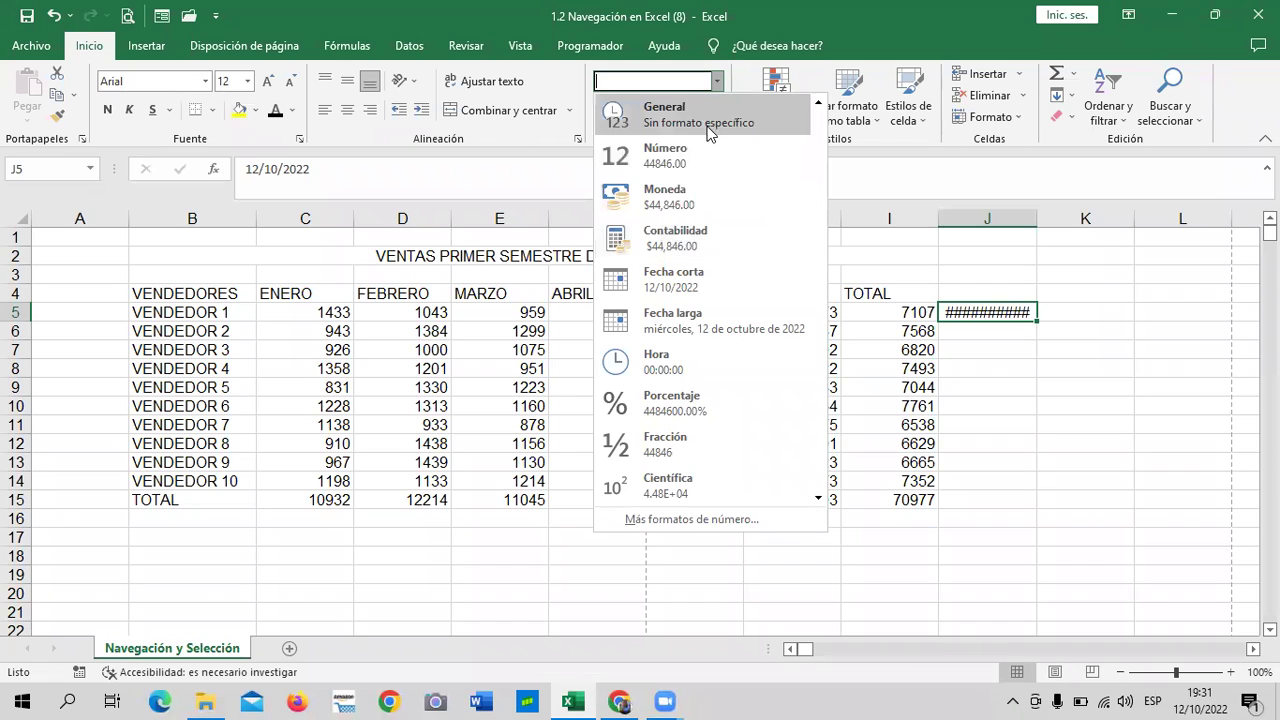
click(741, 286)
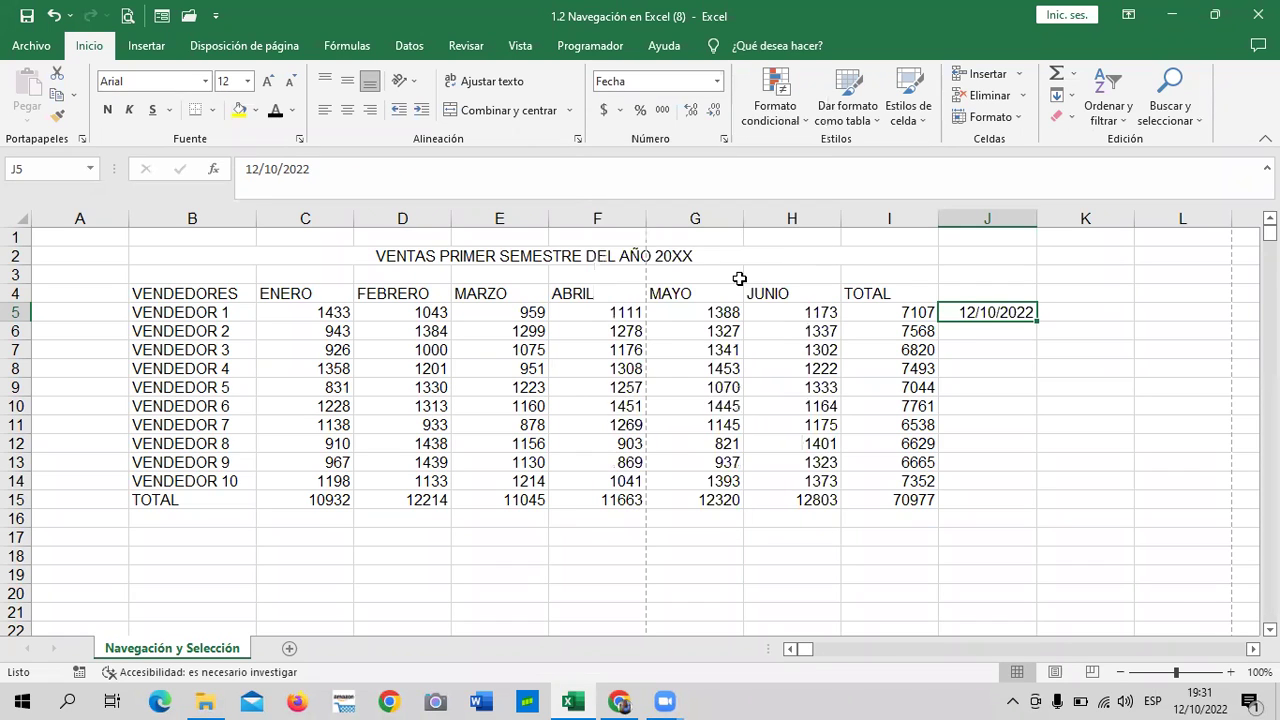
click(1068, 430)
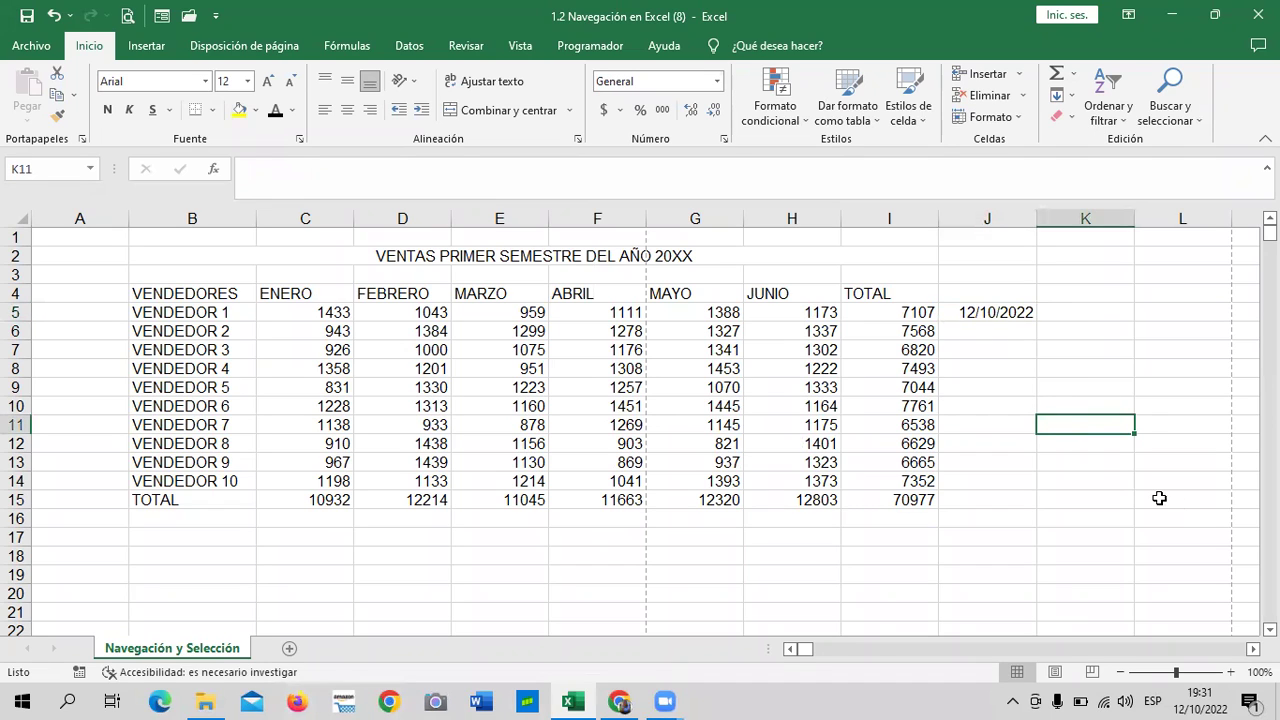
click(990, 310)
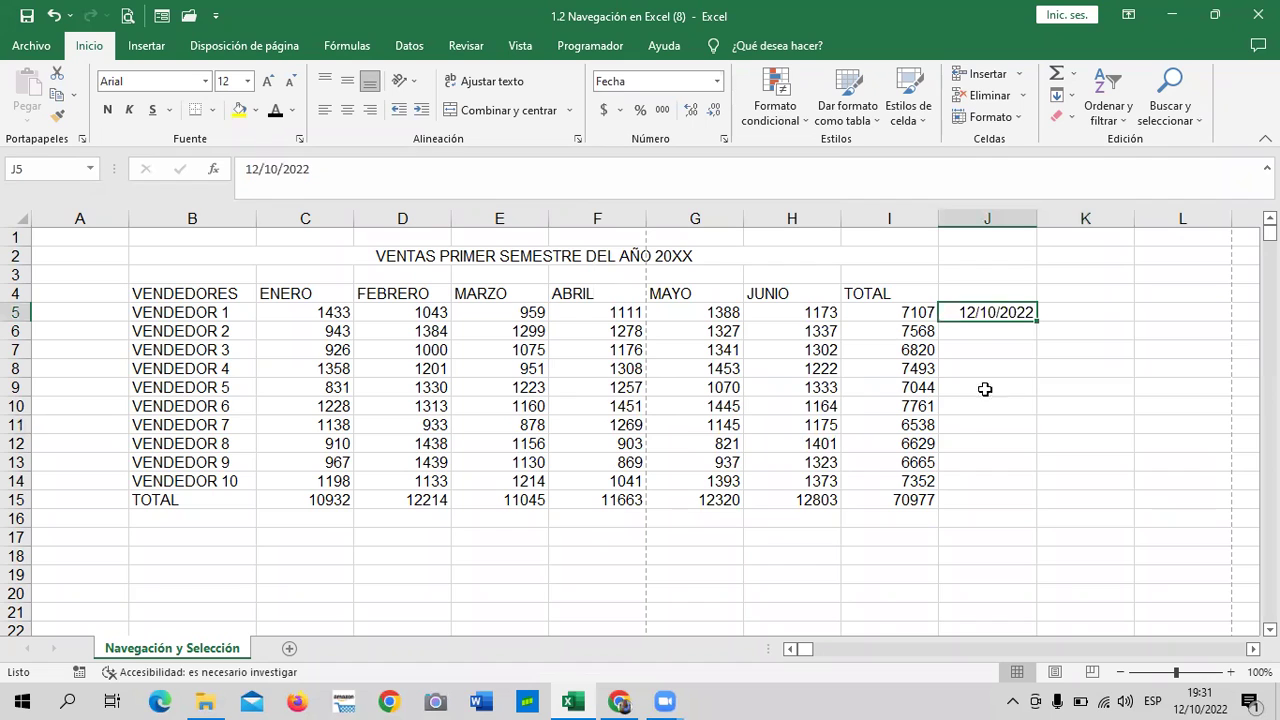
click(987, 443)
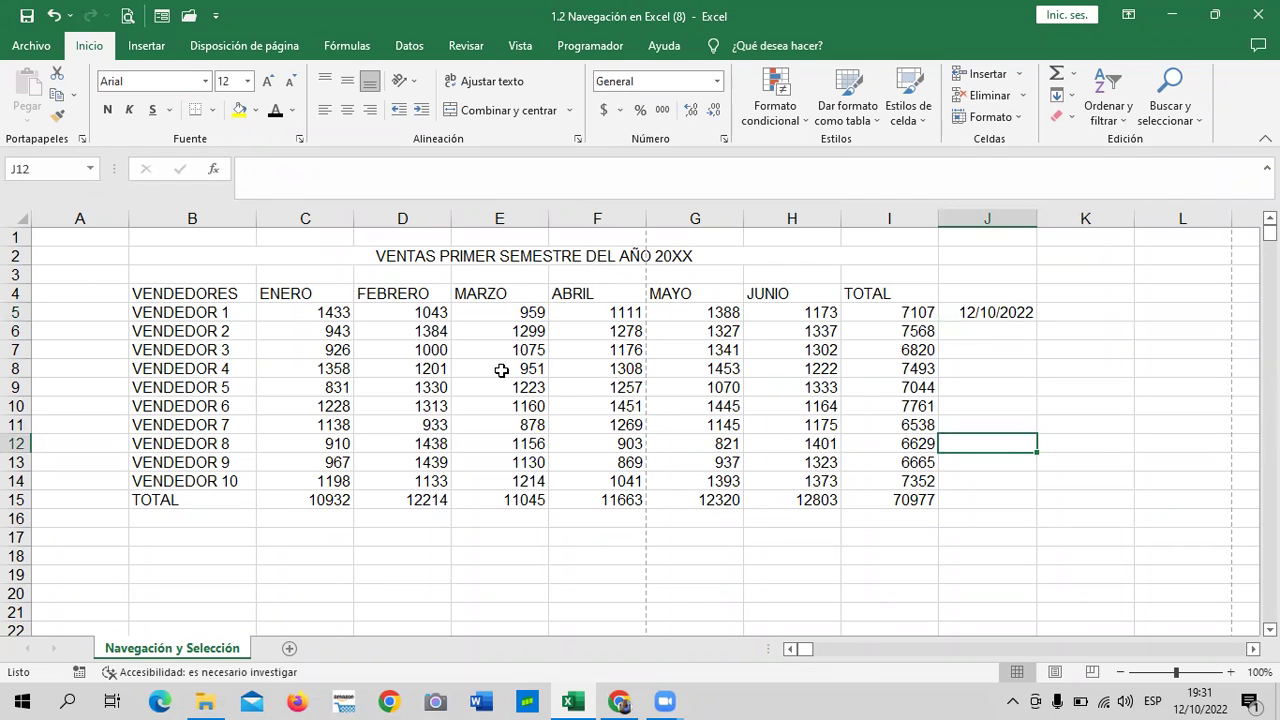
Step: Format C5:I15 as dollar accounting amounts with one decimal place
drag(295, 313, 879, 494)
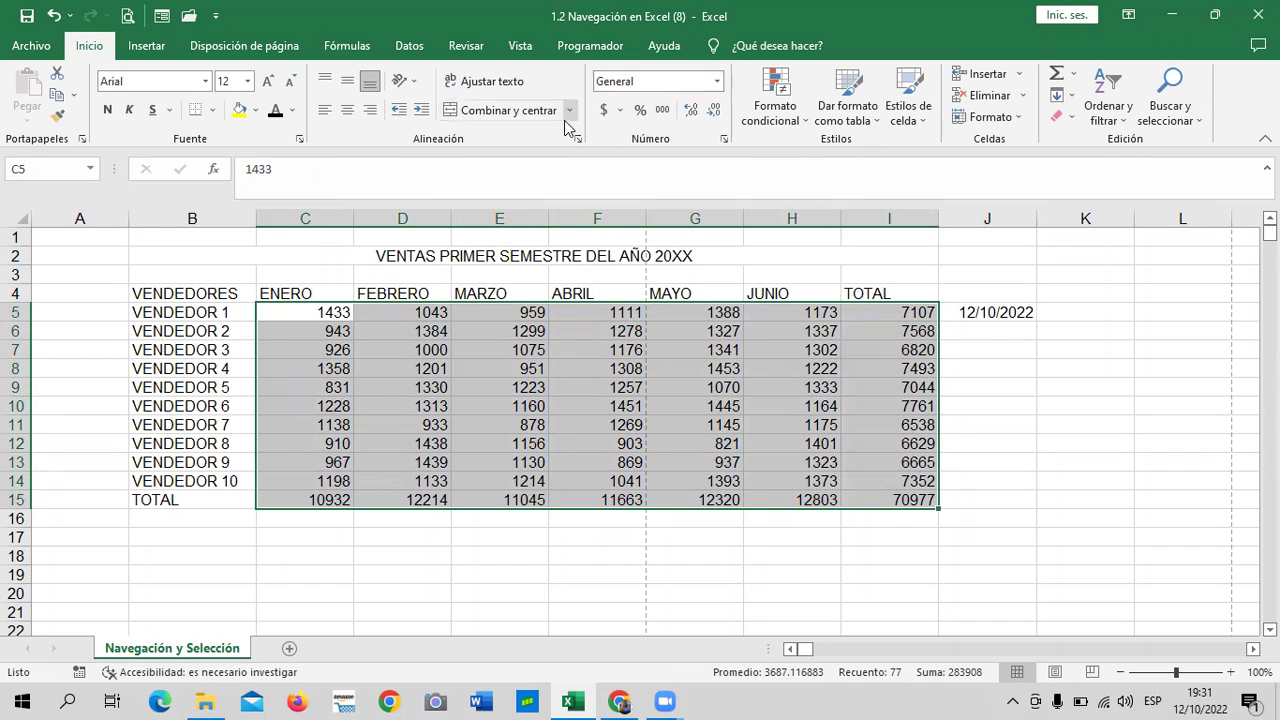
click(719, 84)
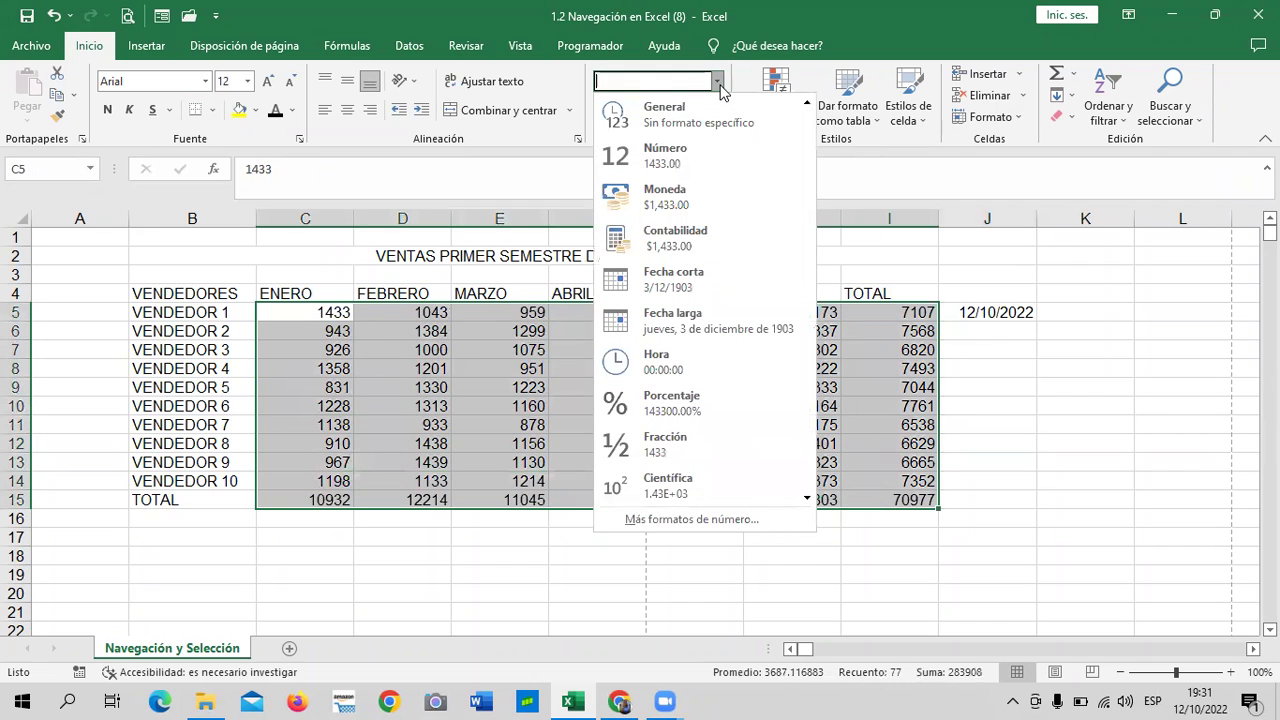
click(679, 238)
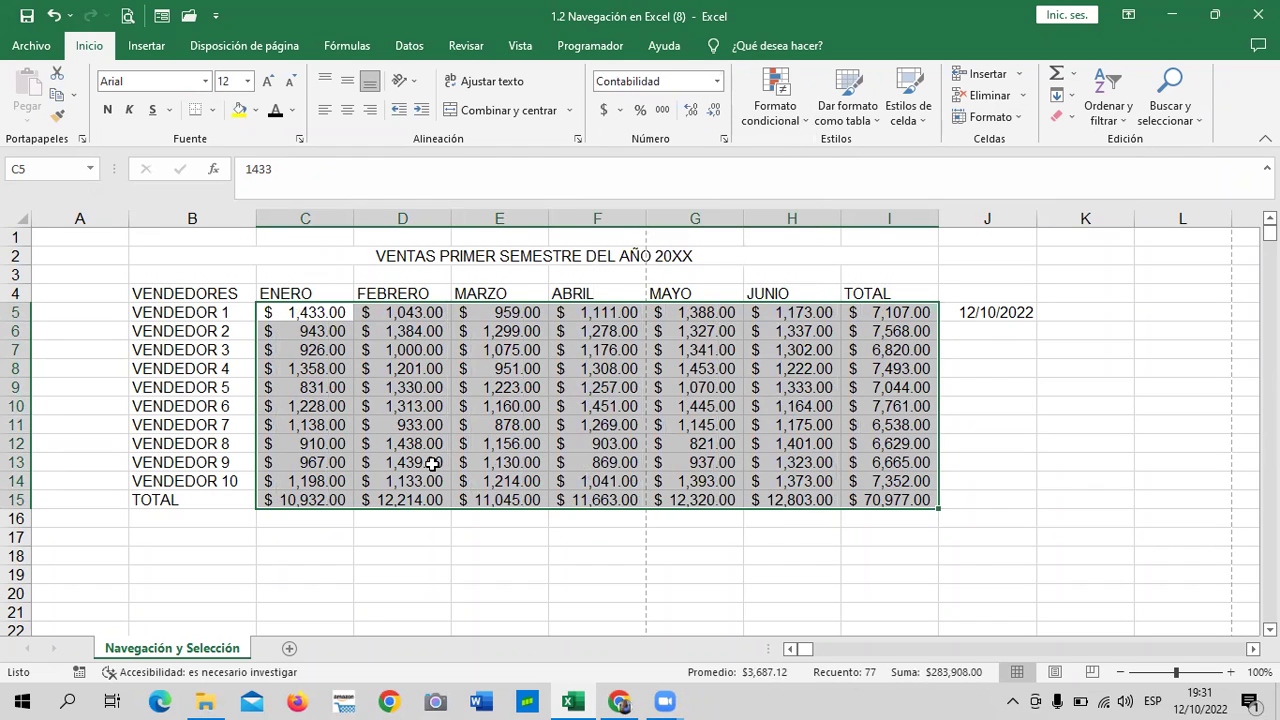
click(714, 112)
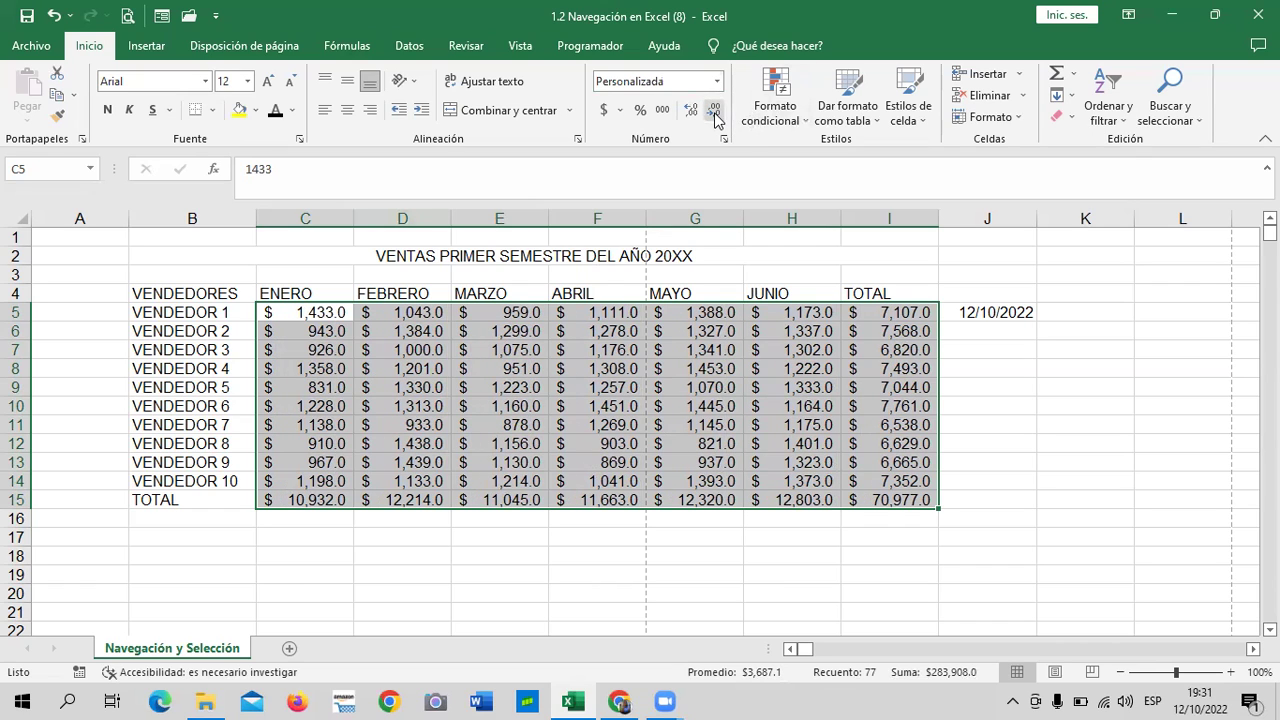
click(714, 112)
click(691, 111)
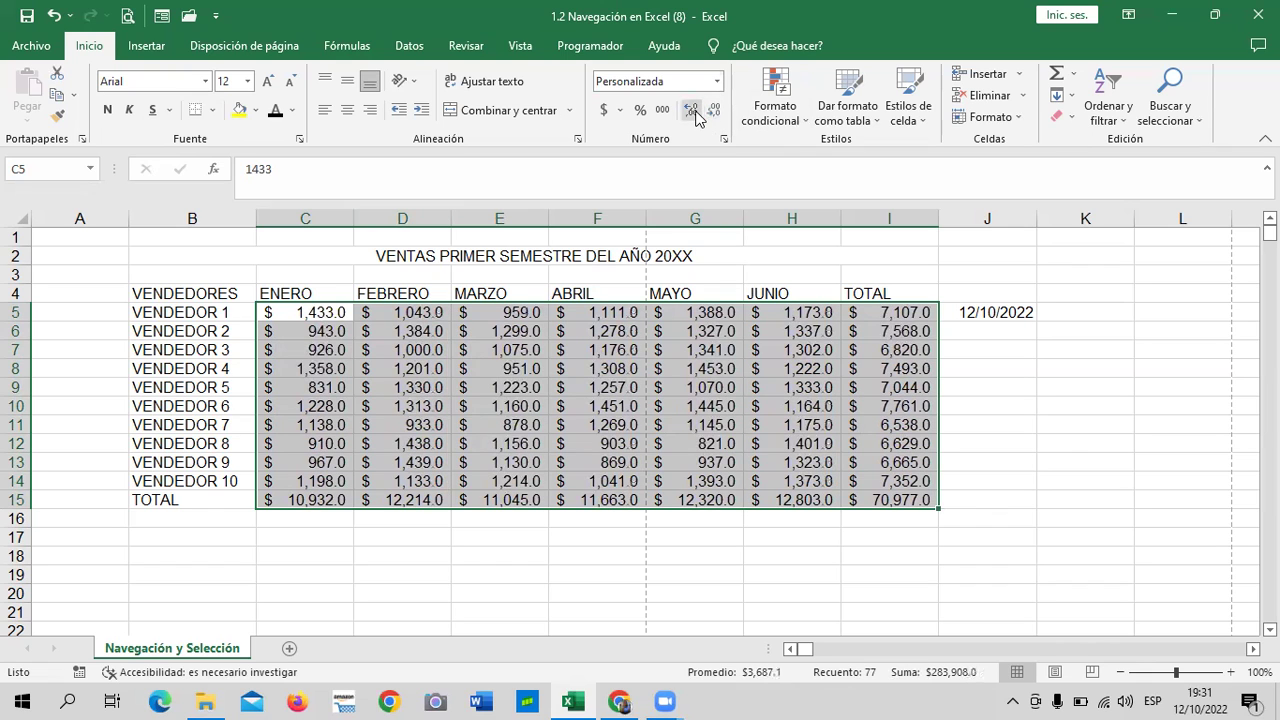
click(710, 113)
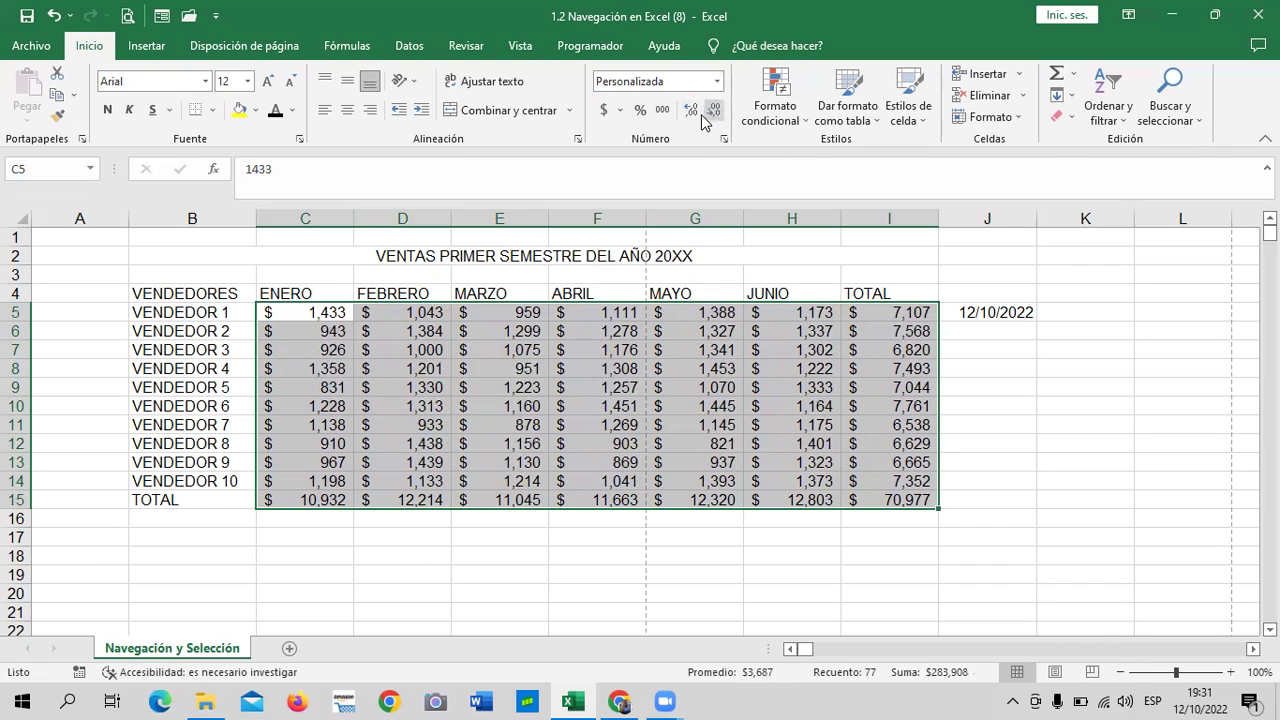
click(691, 110)
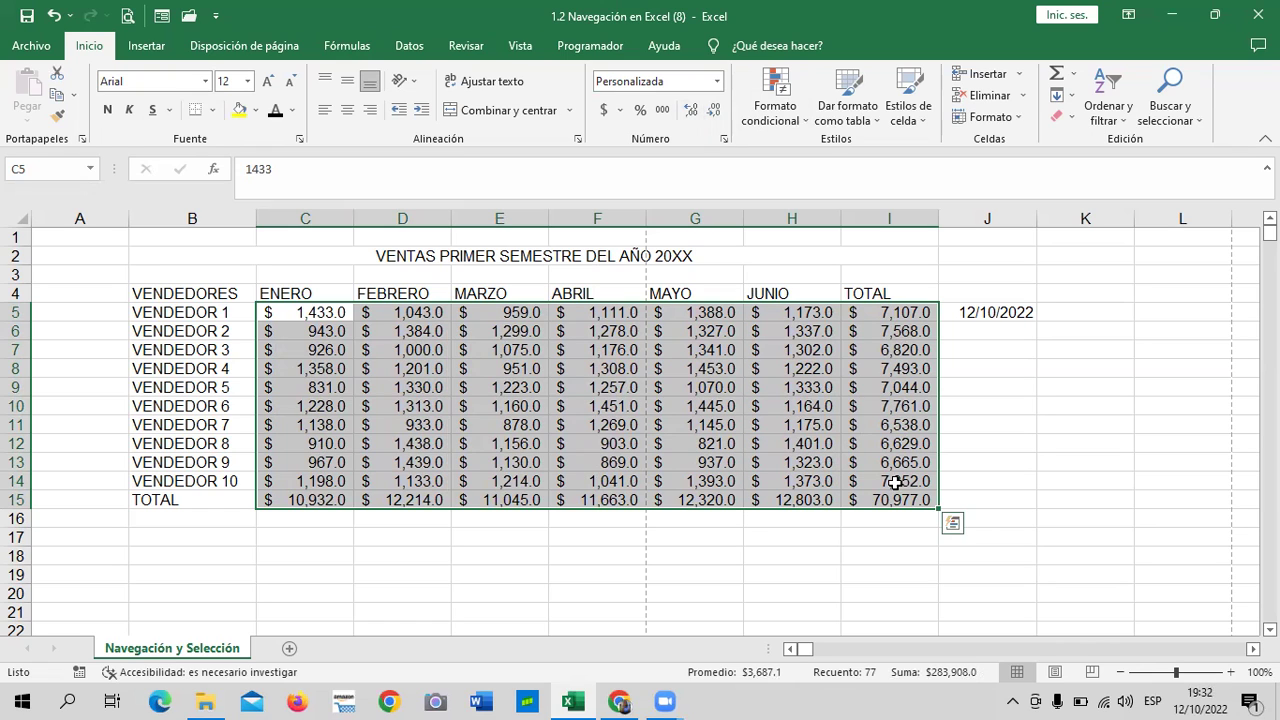
click(1009, 445)
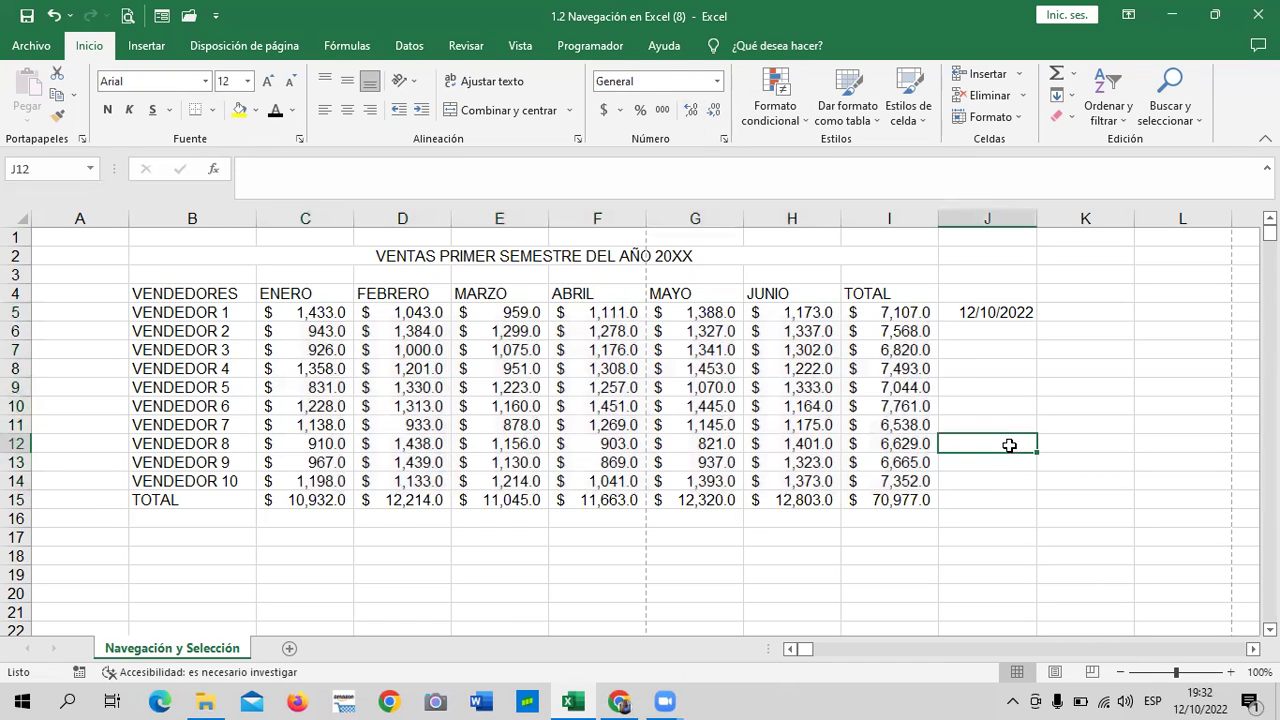
click(984, 380)
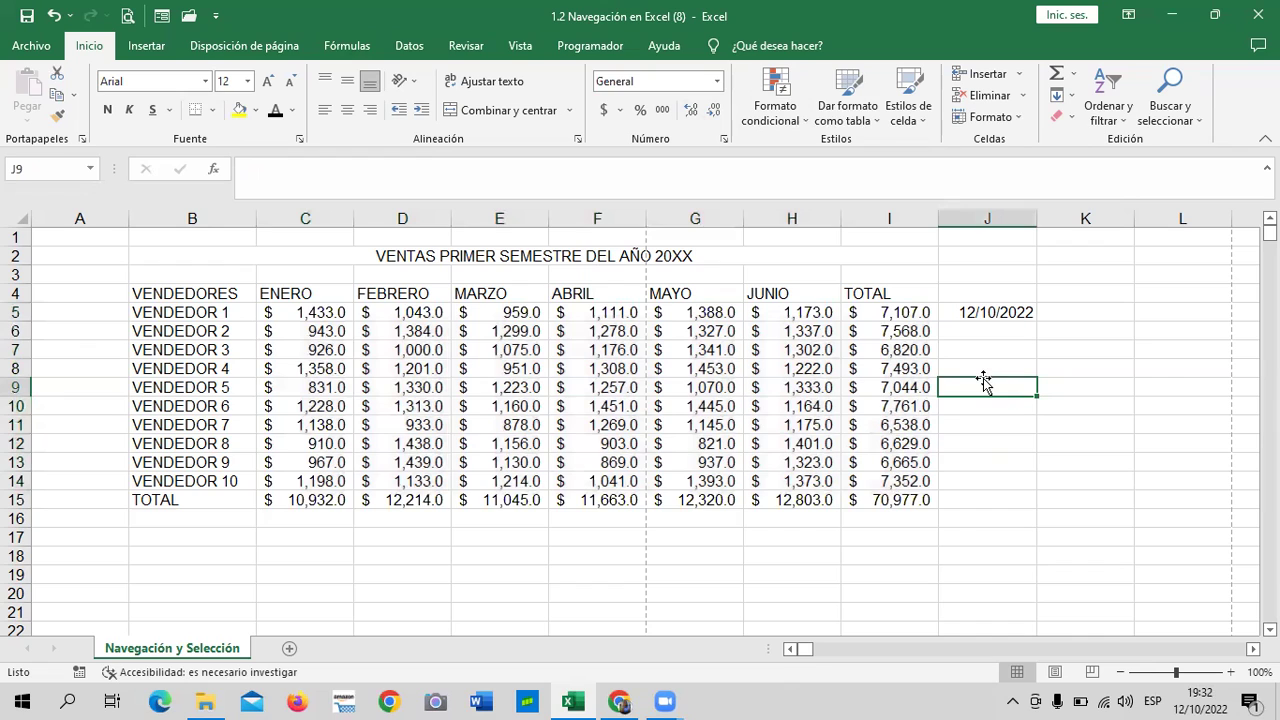
click(91, 335)
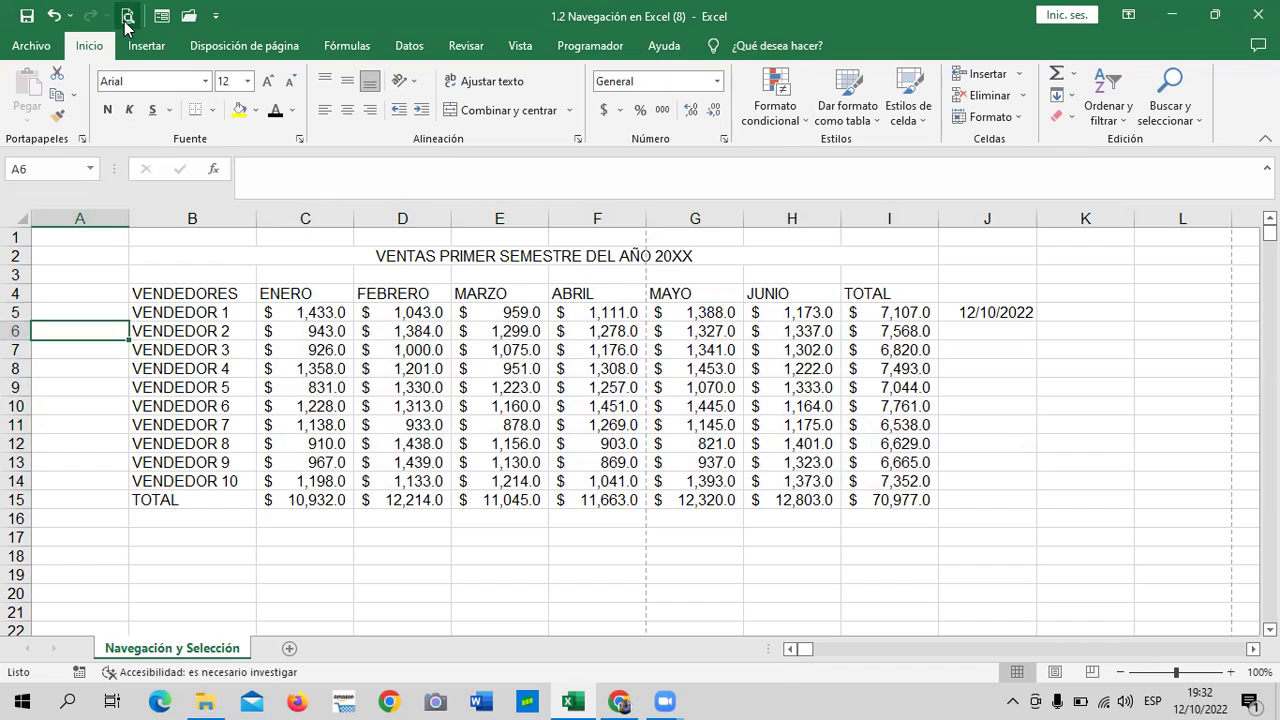
click(127, 17)
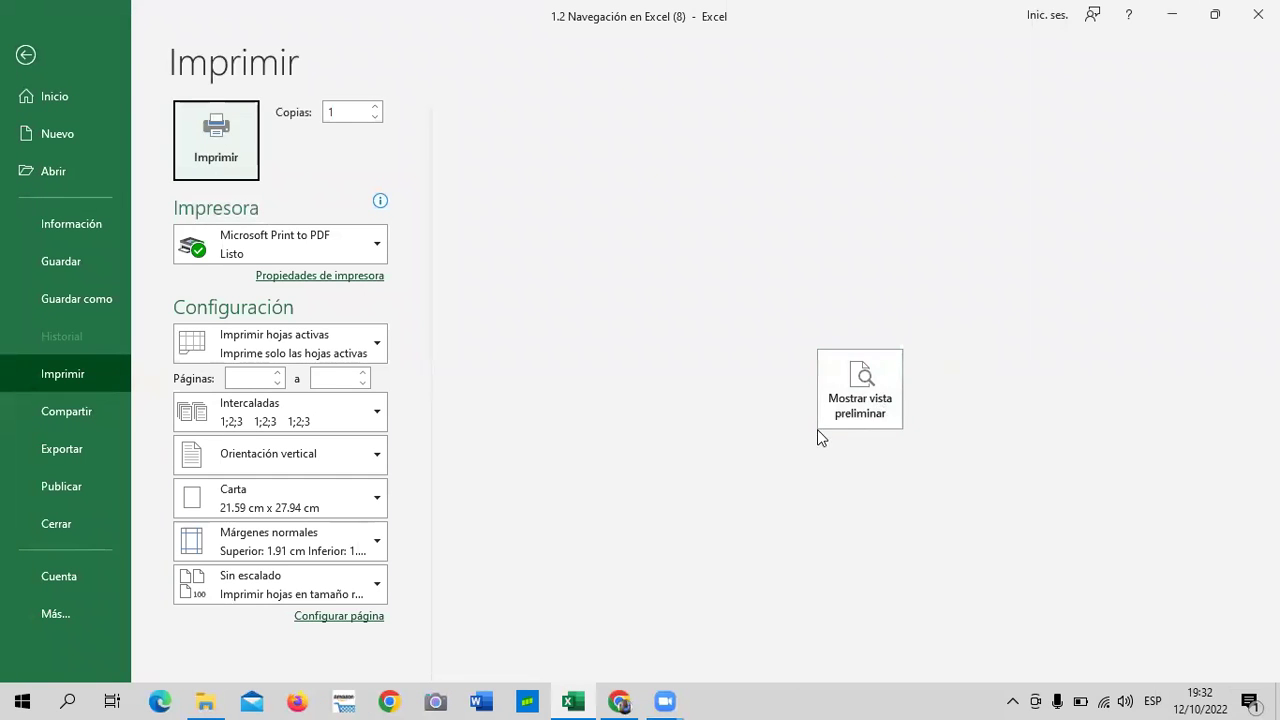
click(858, 395)
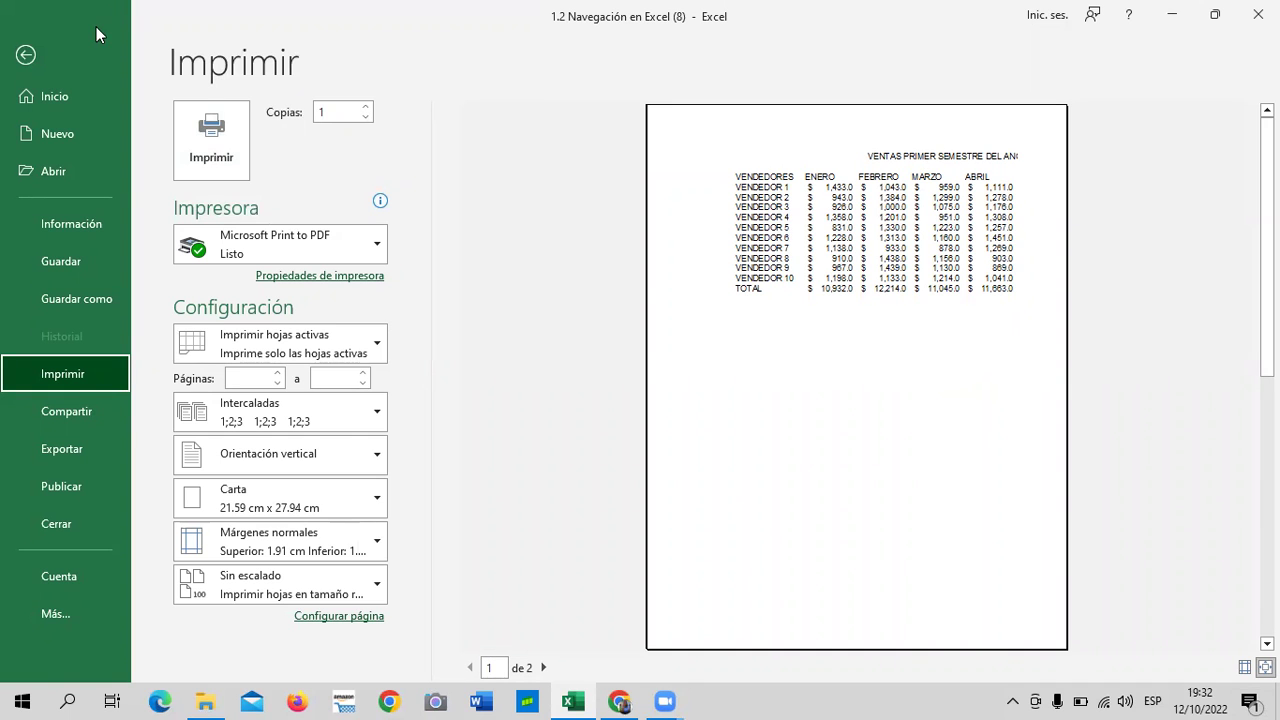
click(27, 57)
click(188, 572)
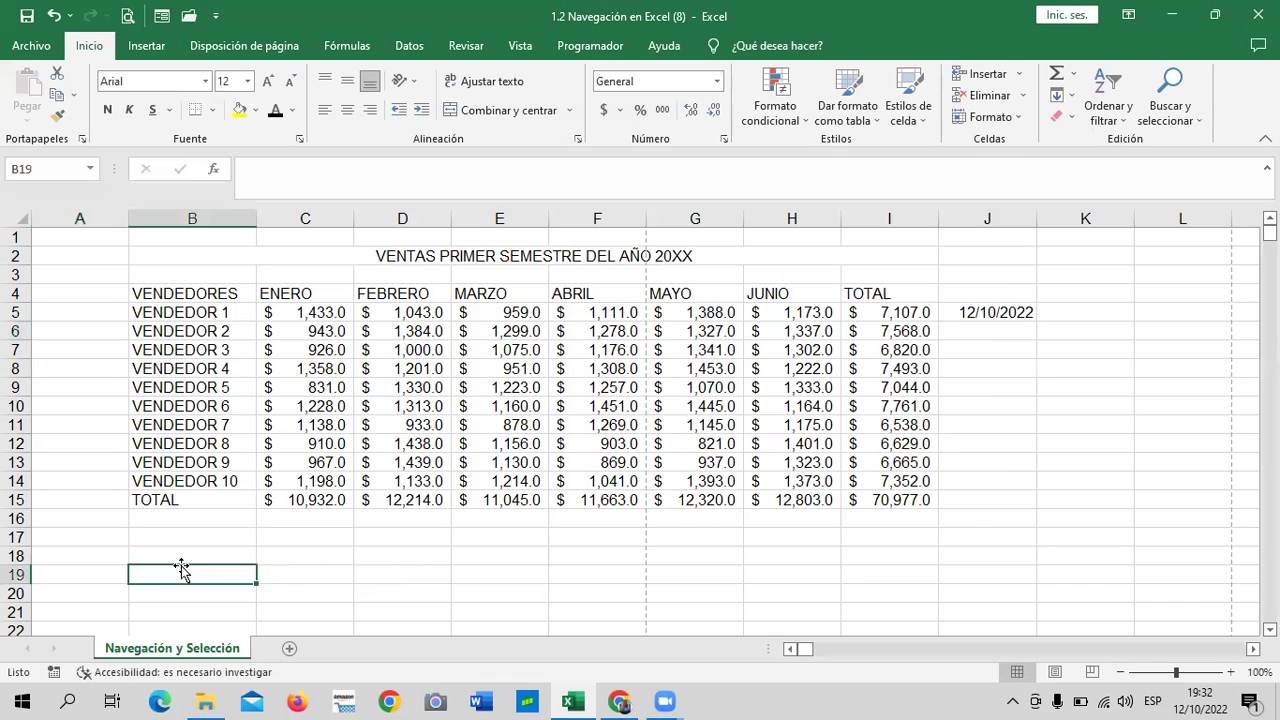
click(896, 550)
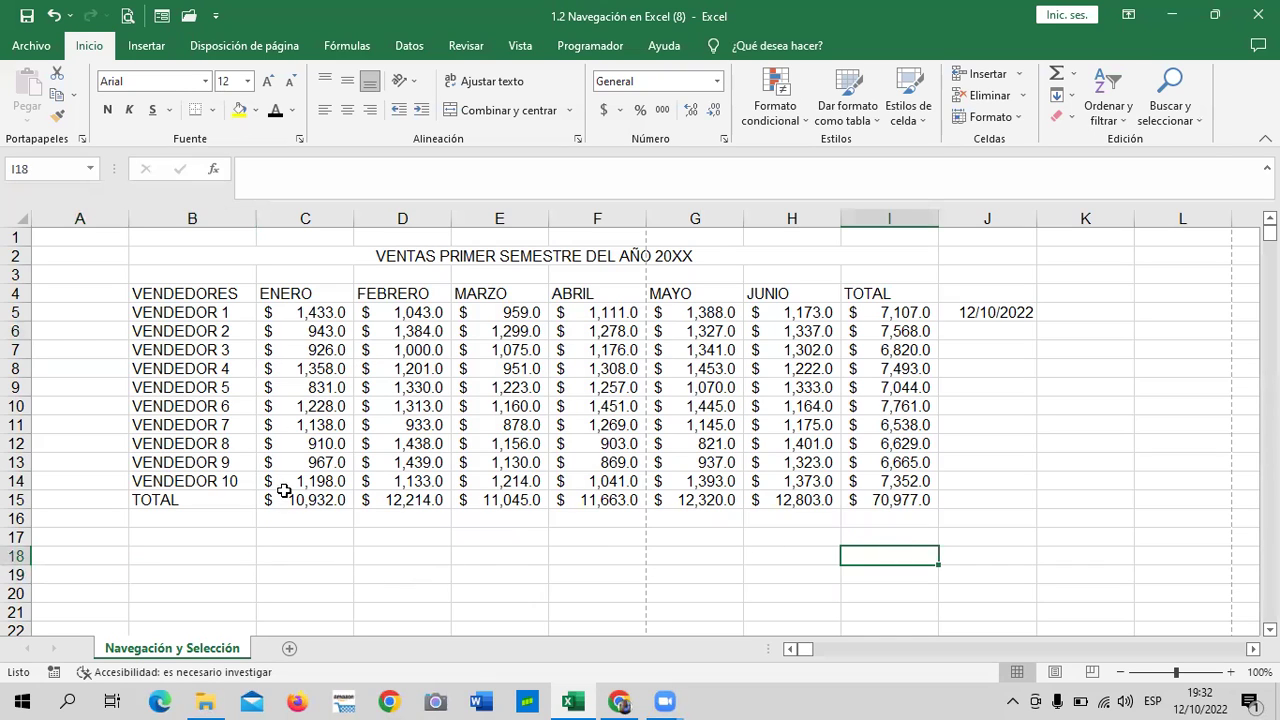
click(66, 541)
click(384, 576)
click(794, 560)
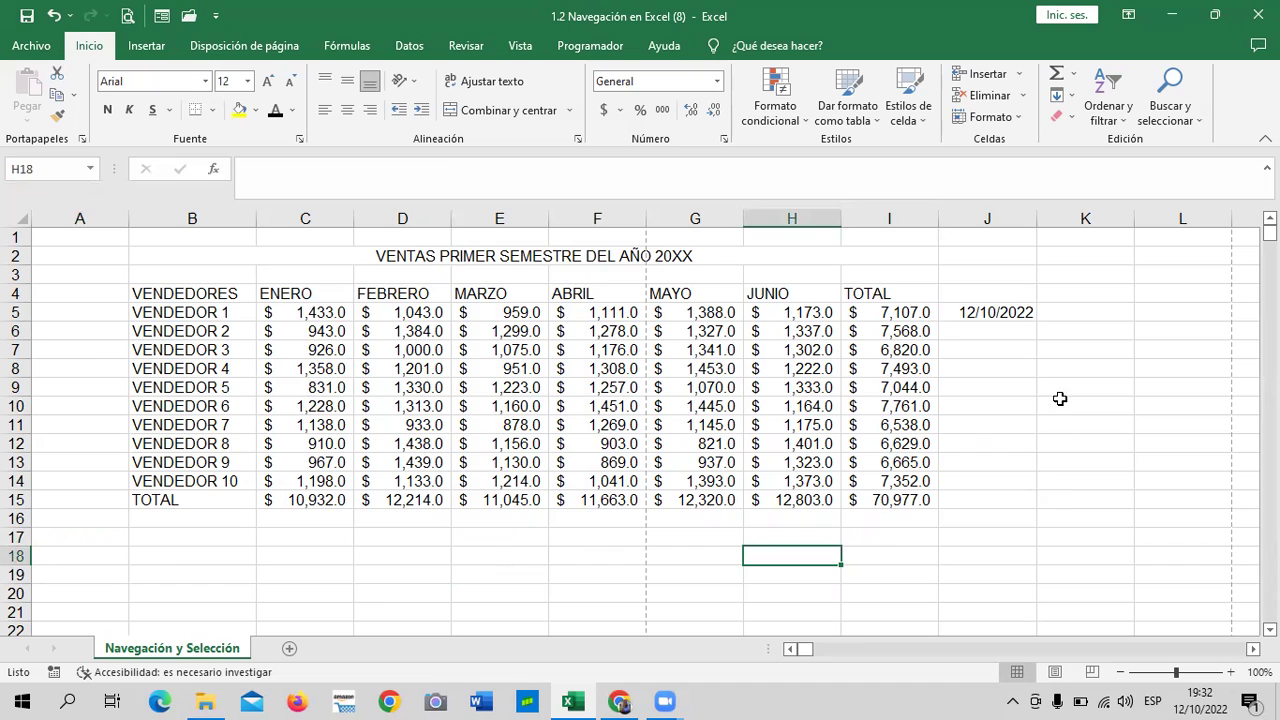
click(1110, 309)
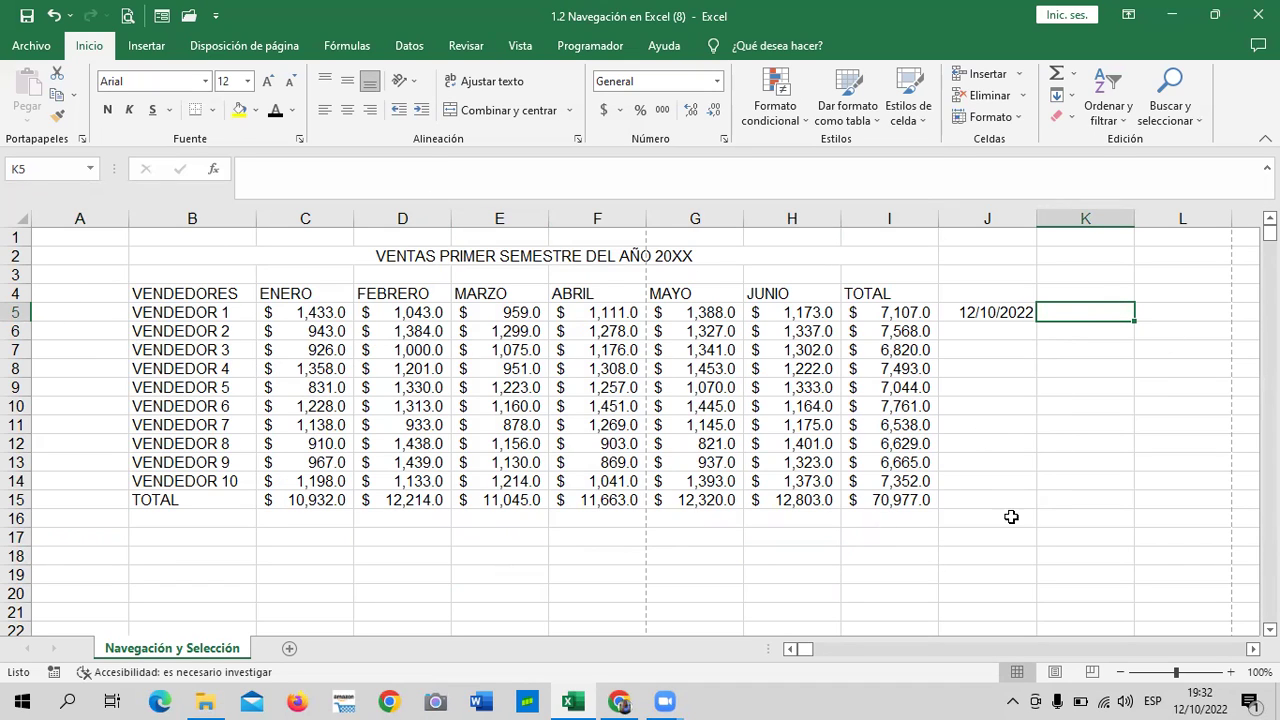
click(127, 17)
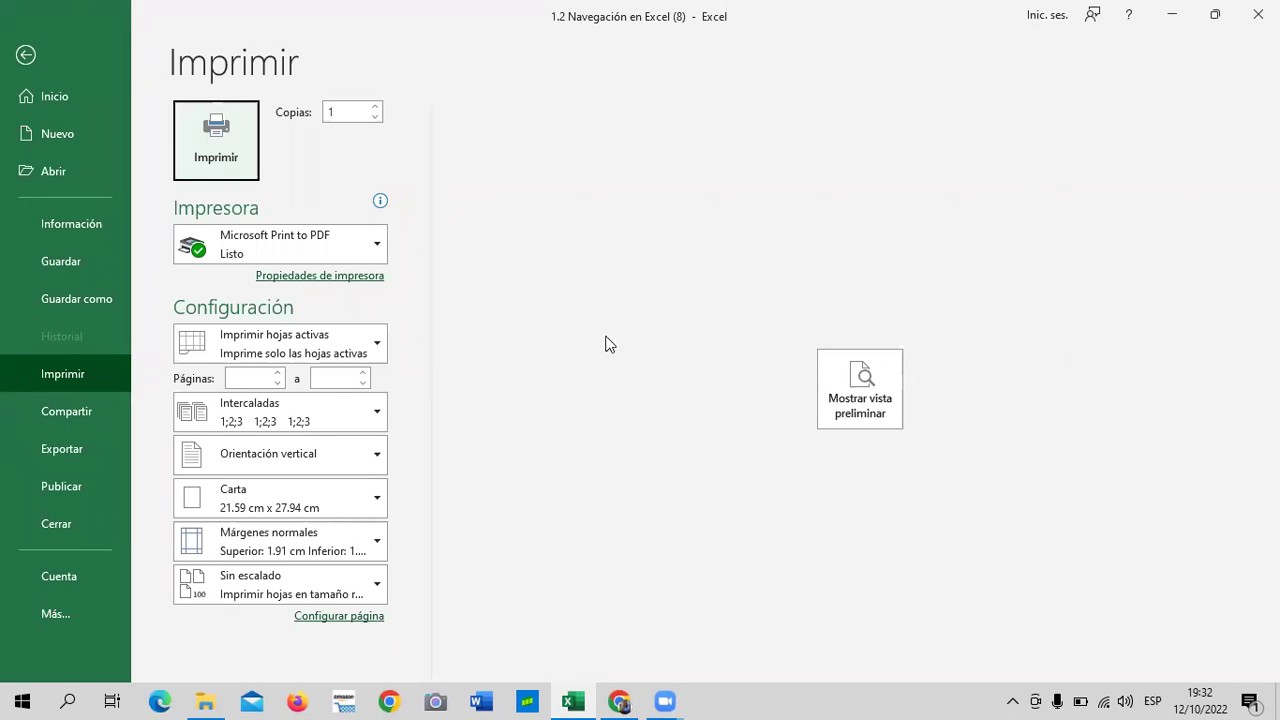
click(855, 392)
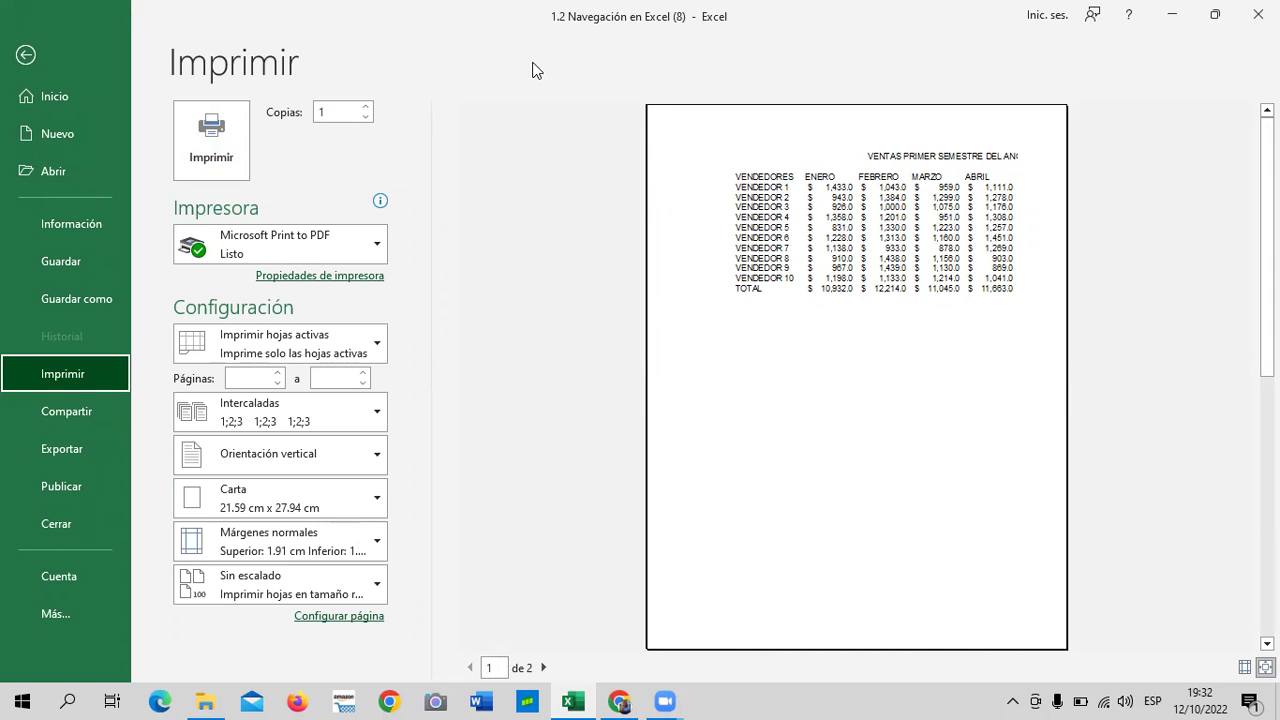
click(55, 60)
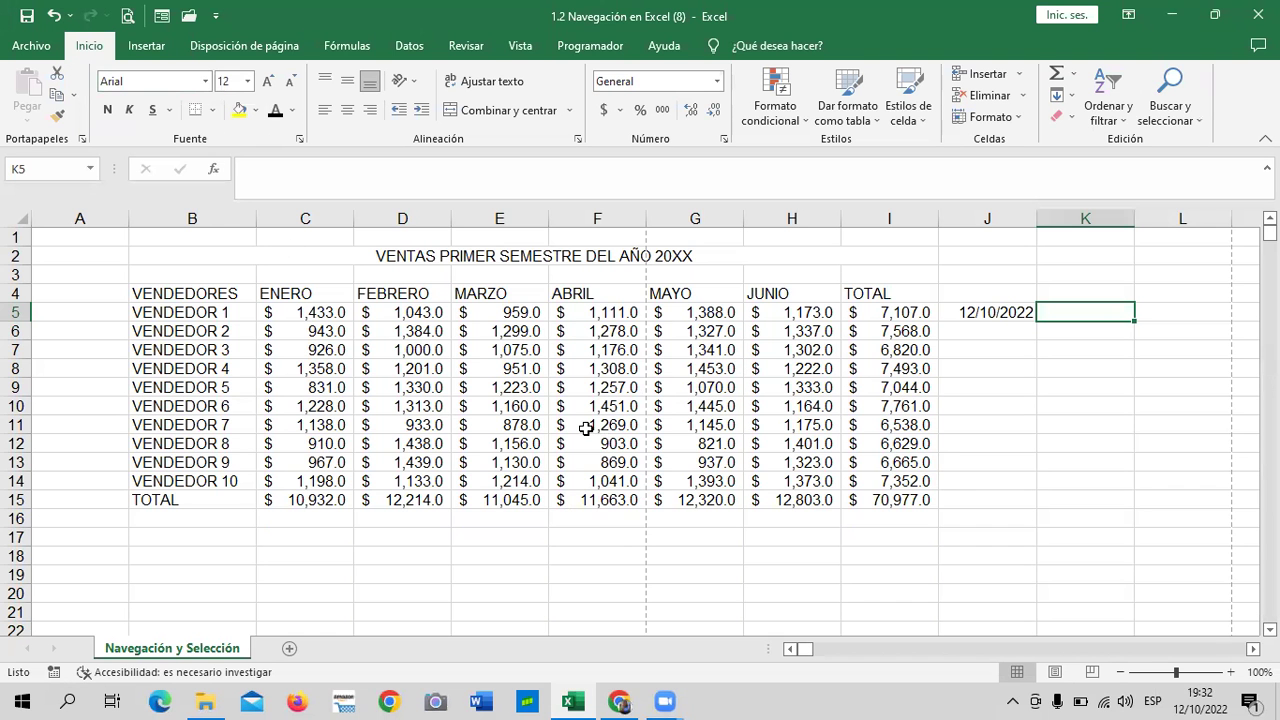
click(1082, 459)
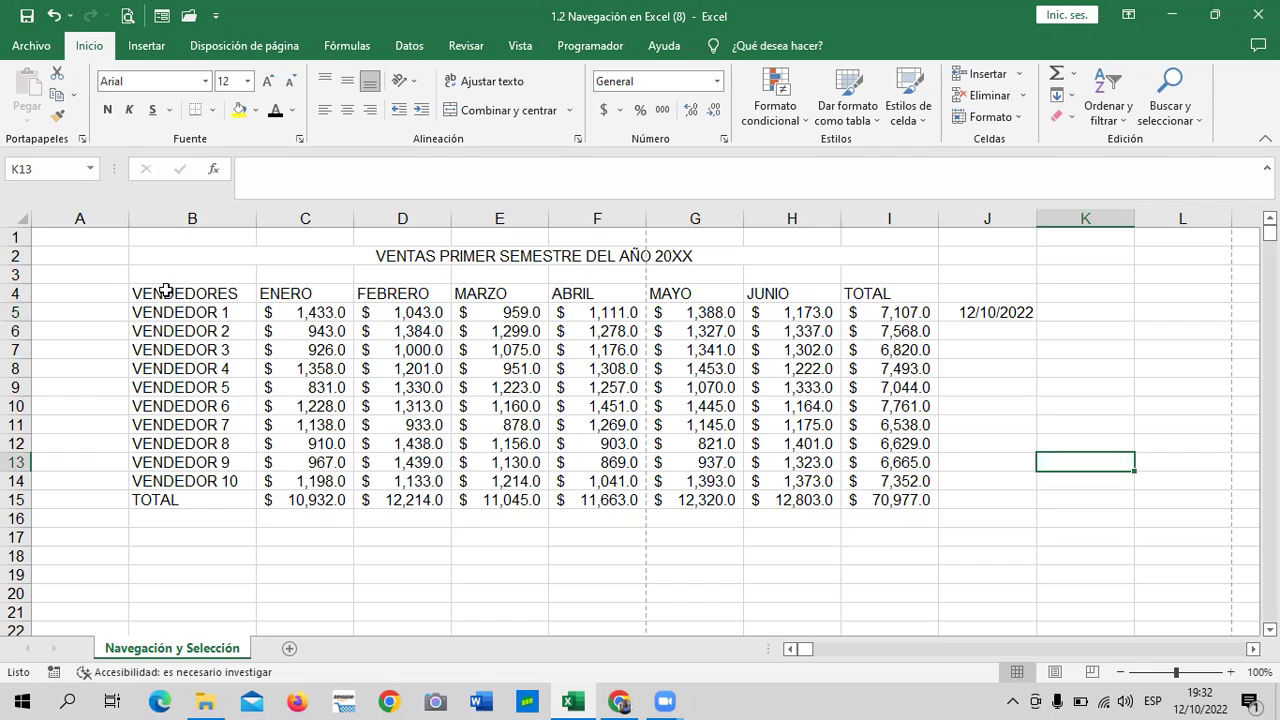
Step: Apply Todos los bordes to the whole table B4:J15
drag(166, 290, 978, 507)
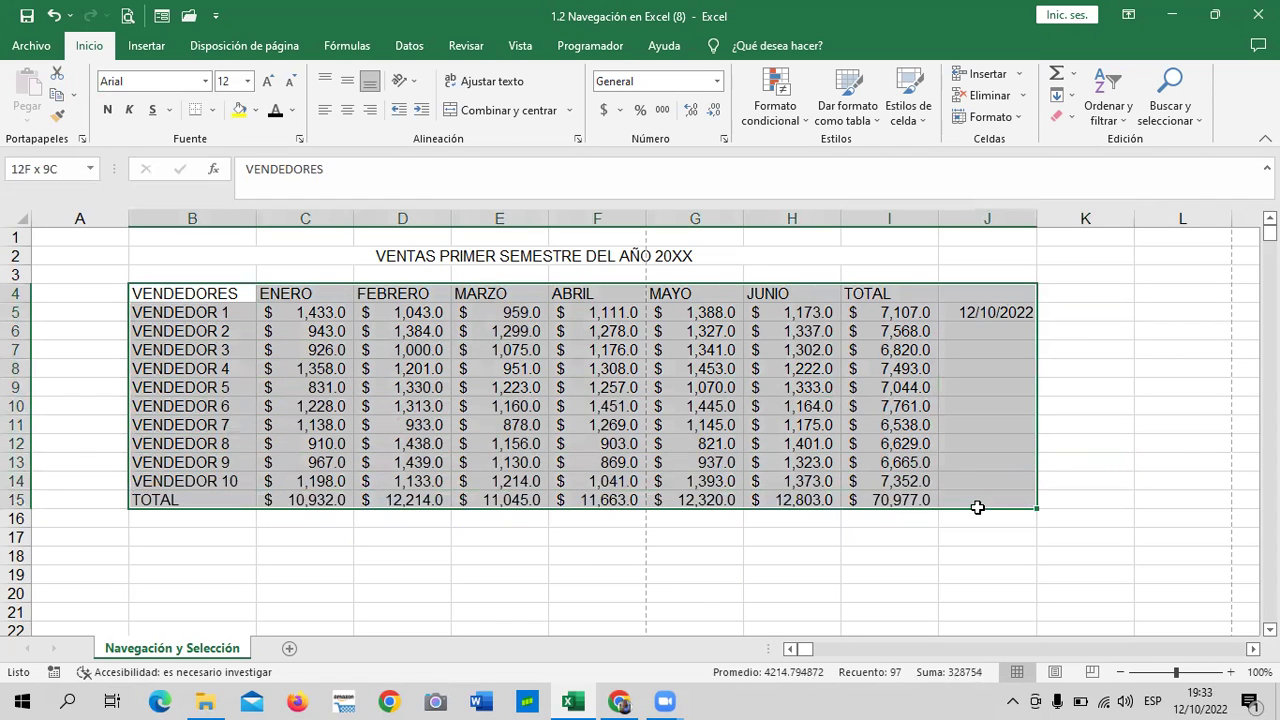
click(216, 116)
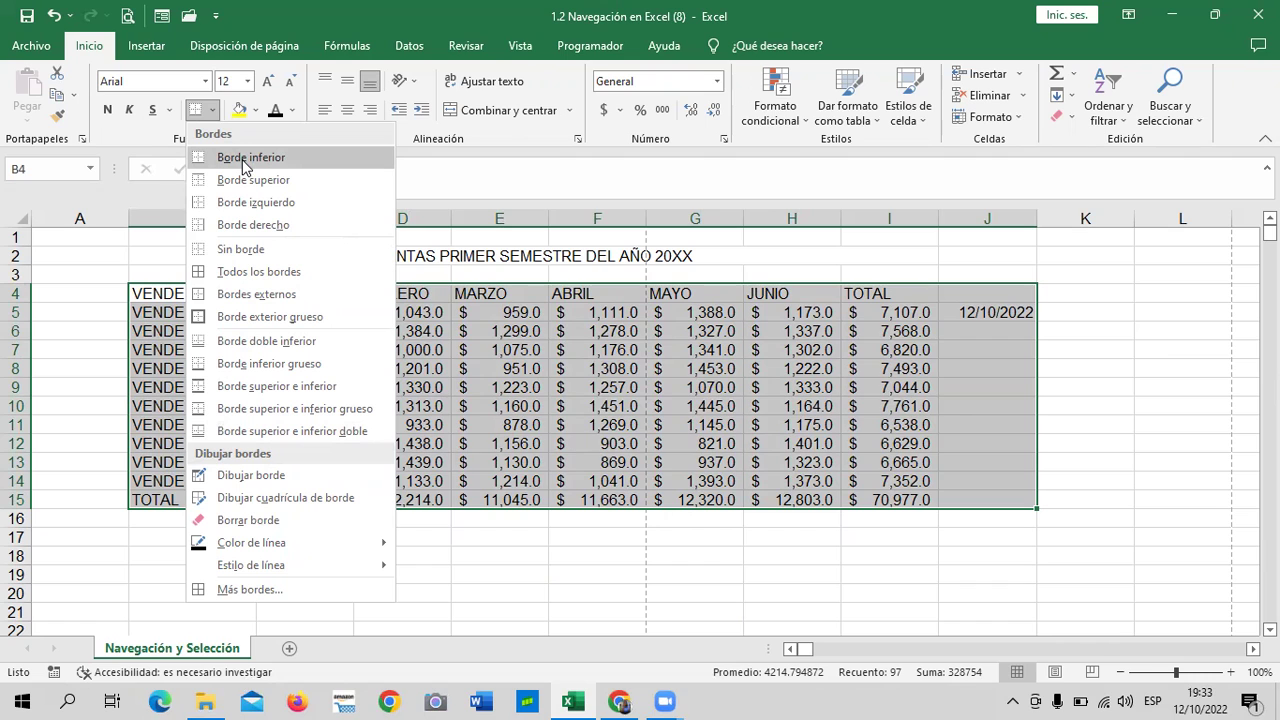
click(339, 272)
click(1105, 363)
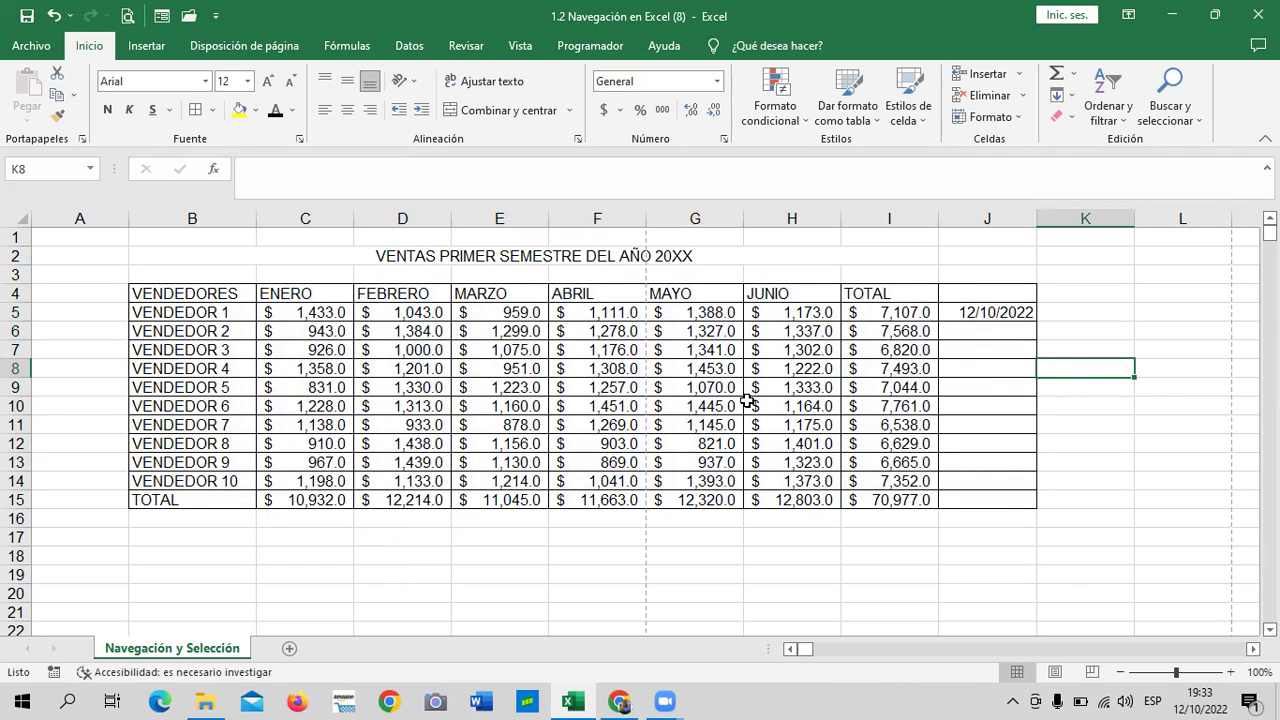
click(1086, 463)
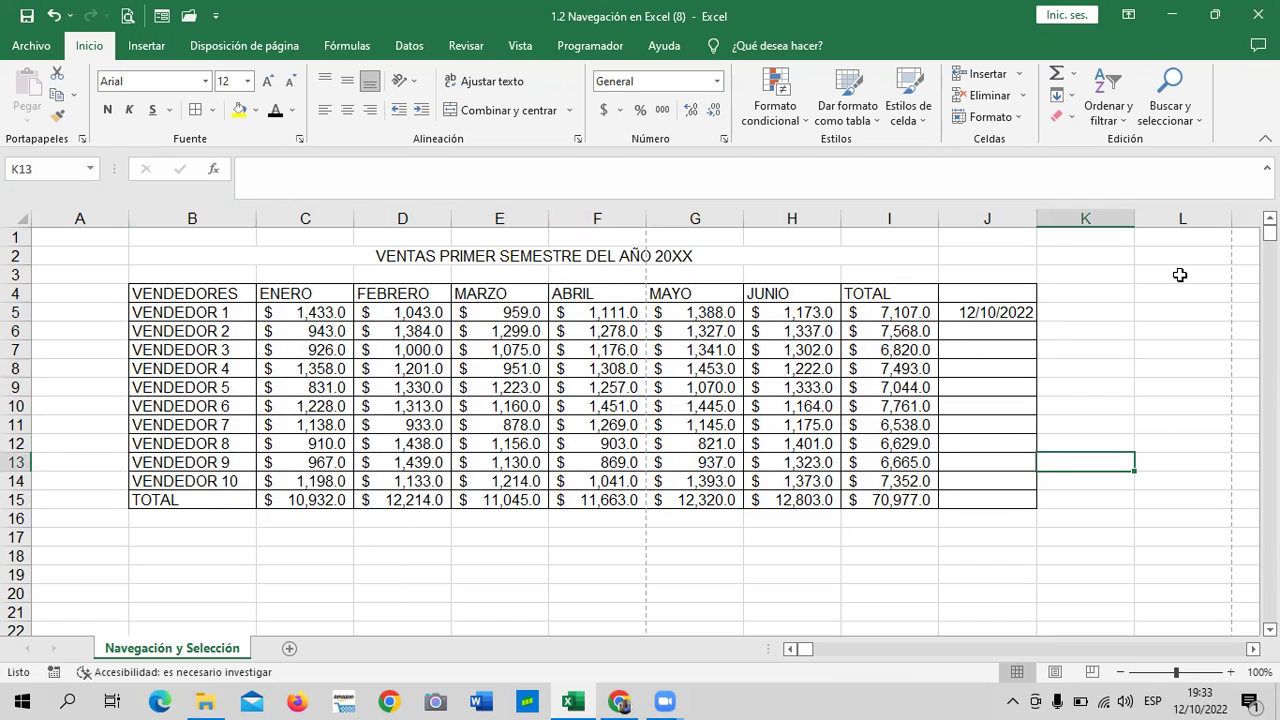
Step: In Print Preview, set landscape orientation and narrow margins
click(116, 16)
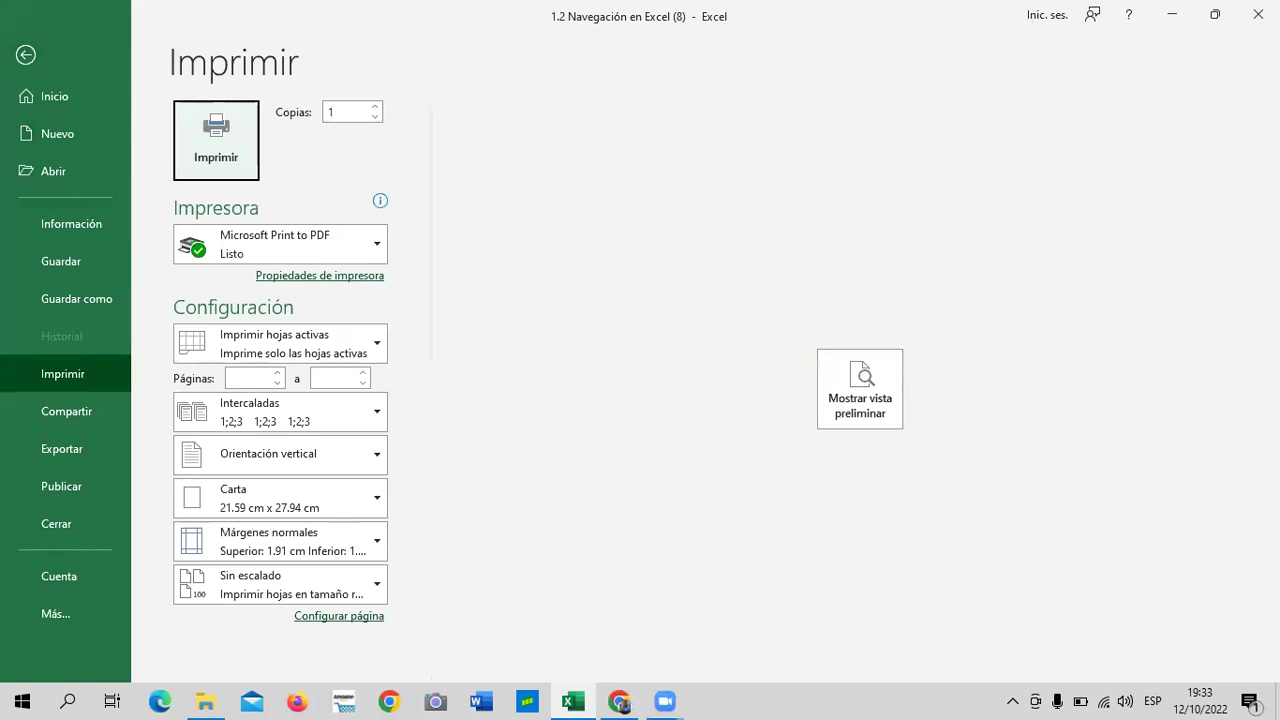
click(853, 407)
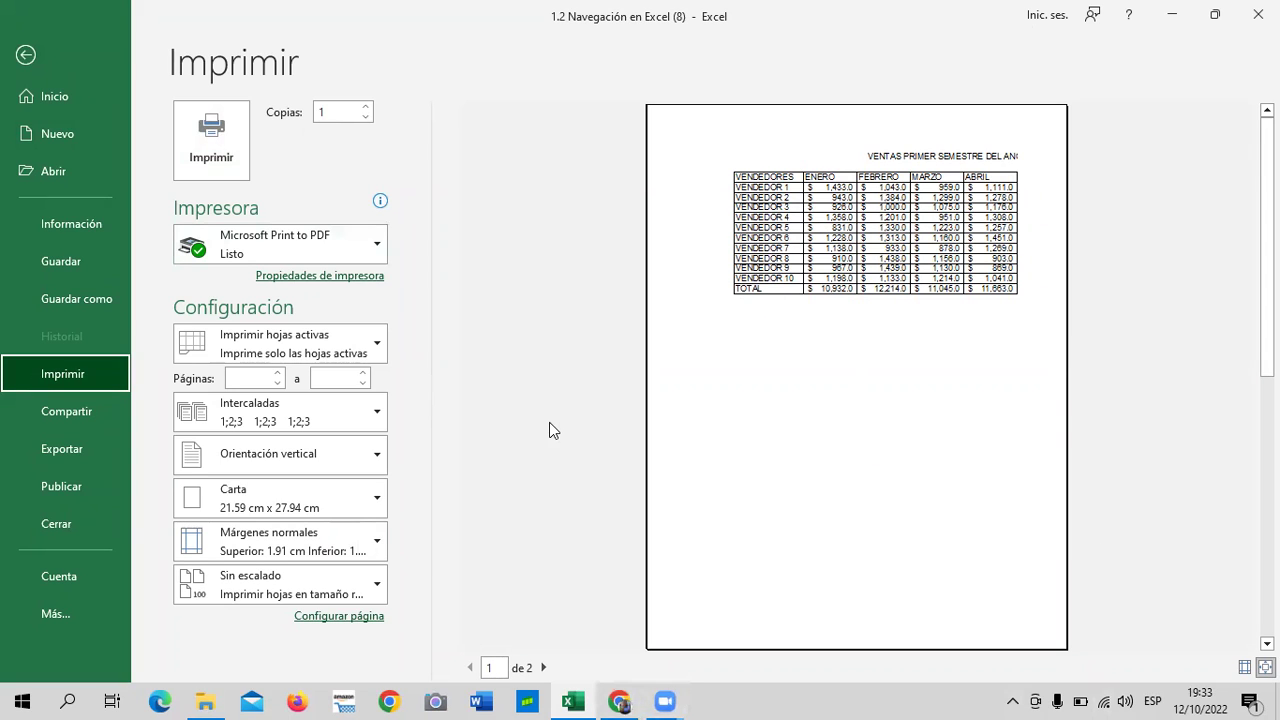
click(377, 458)
click(328, 538)
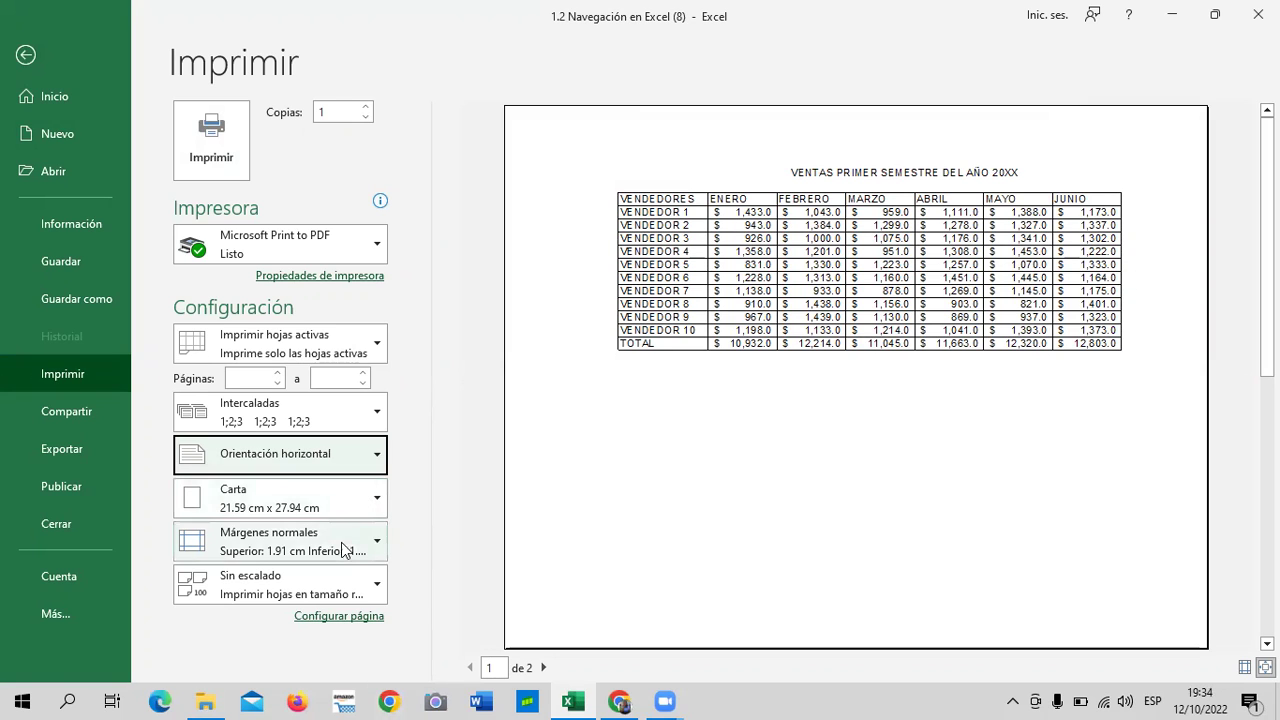
click(370, 545)
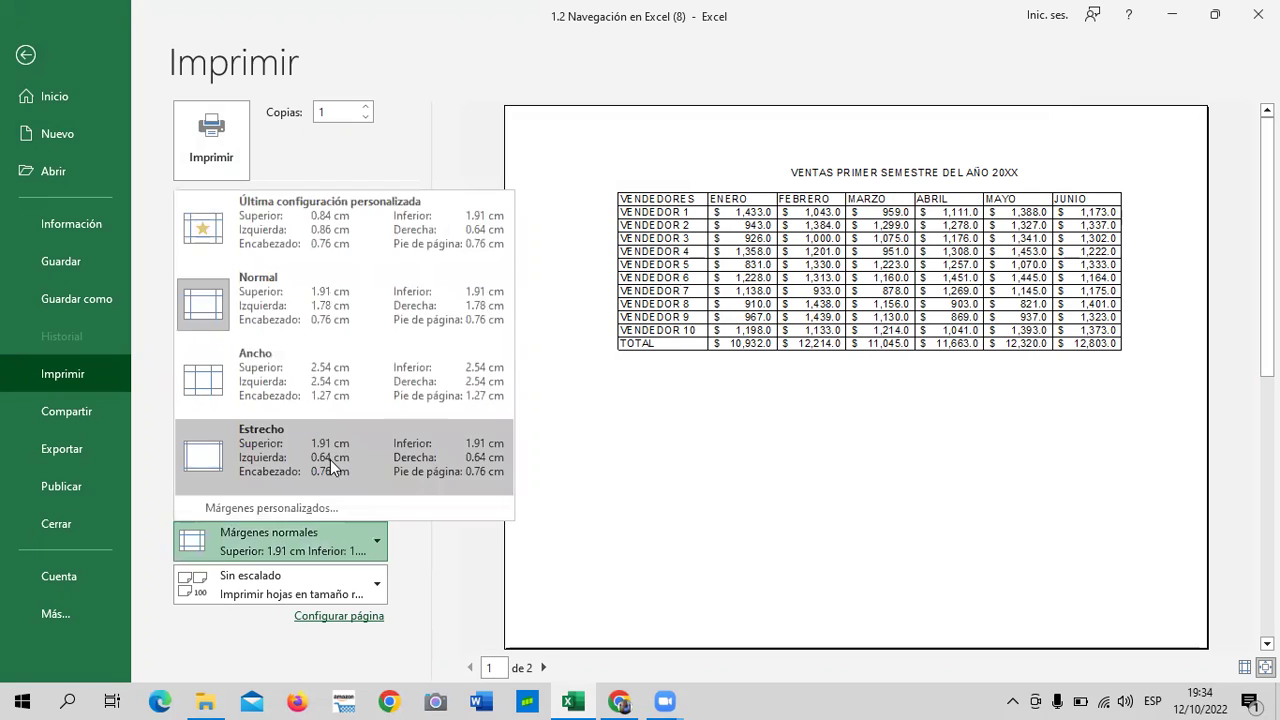
click(333, 458)
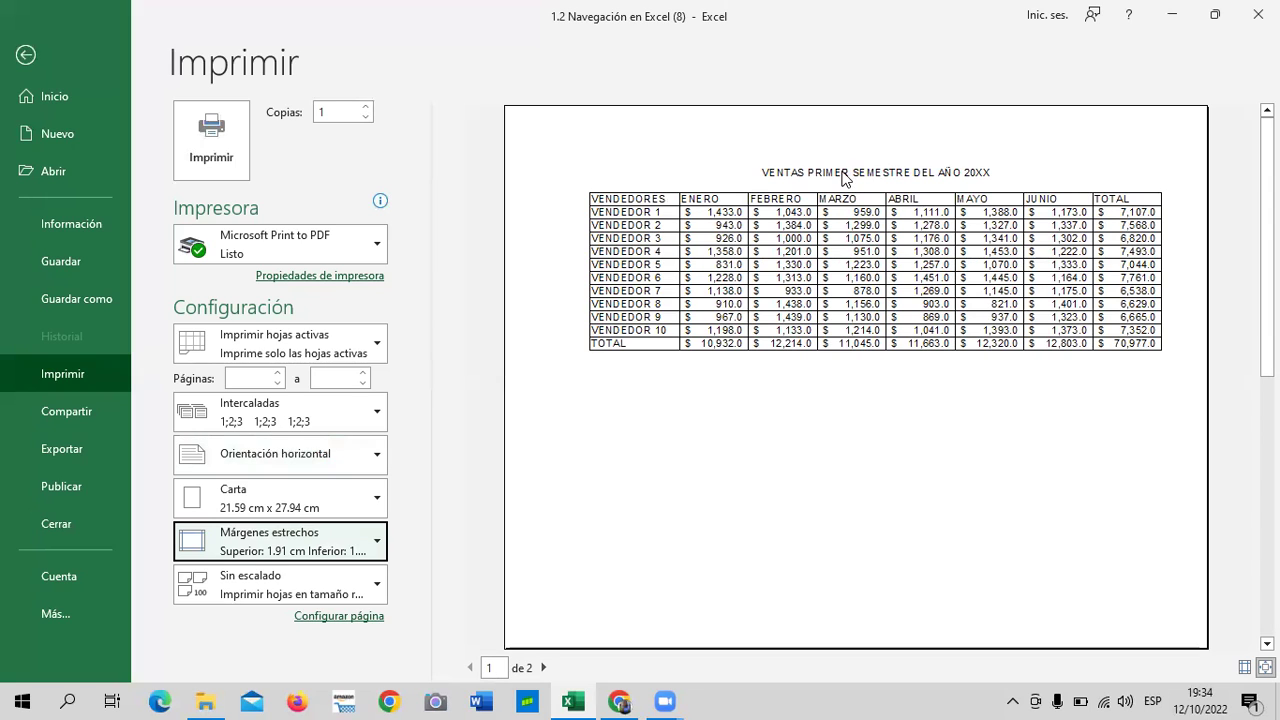
click(8, 55)
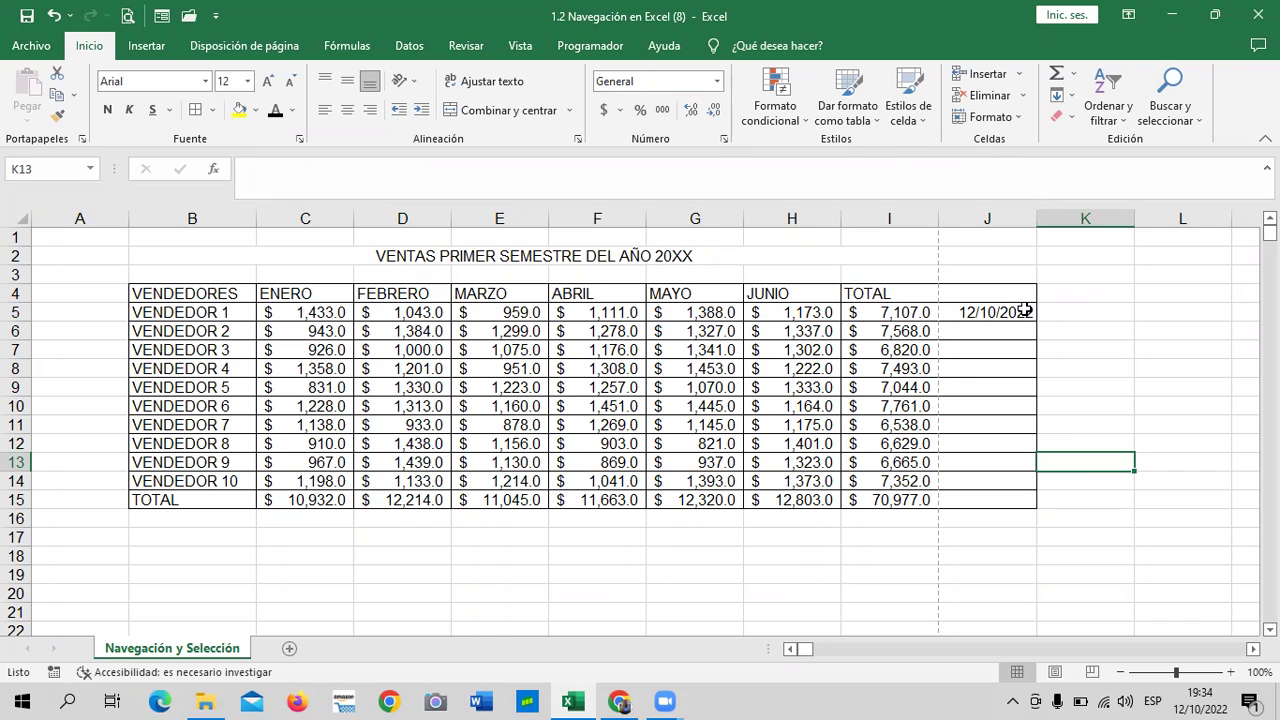
Step: Drag column A's right header border left to narrow it slightly
click(1135, 314)
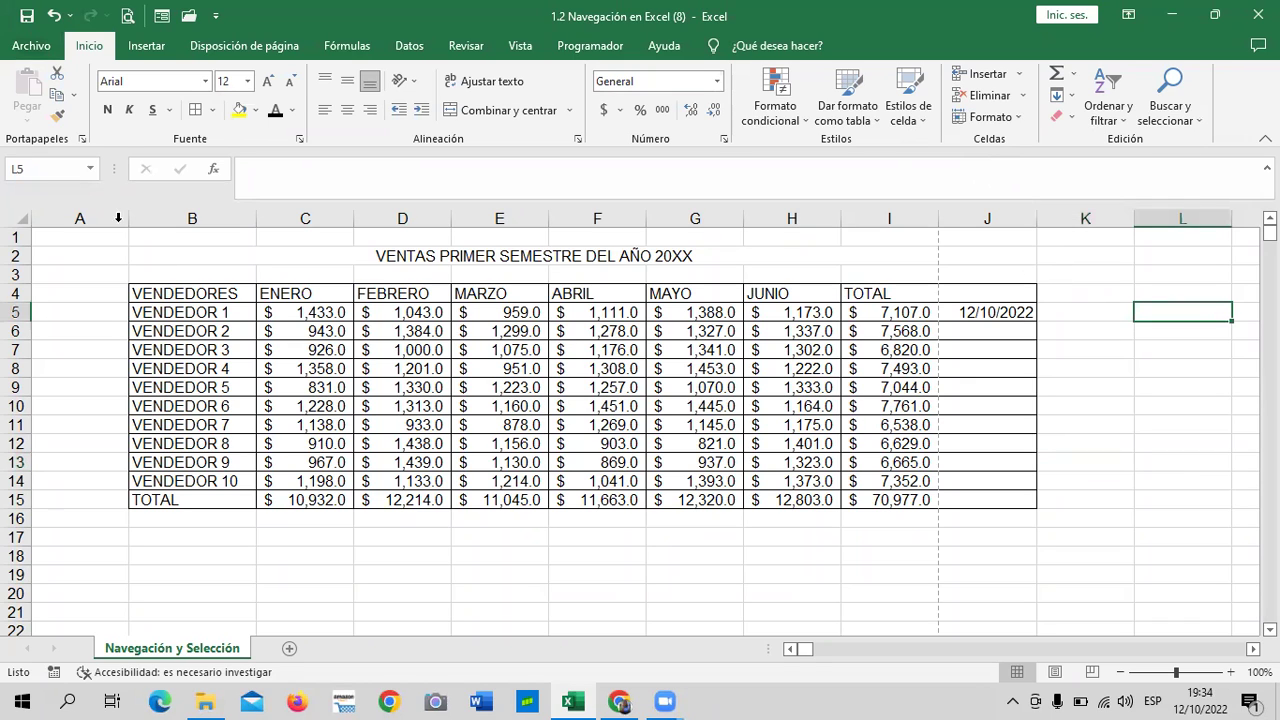
mouse_move(105, 221)
mouse_down()
mouse_move(55, 221)
mouse_move(124, 223)
mouse_up()
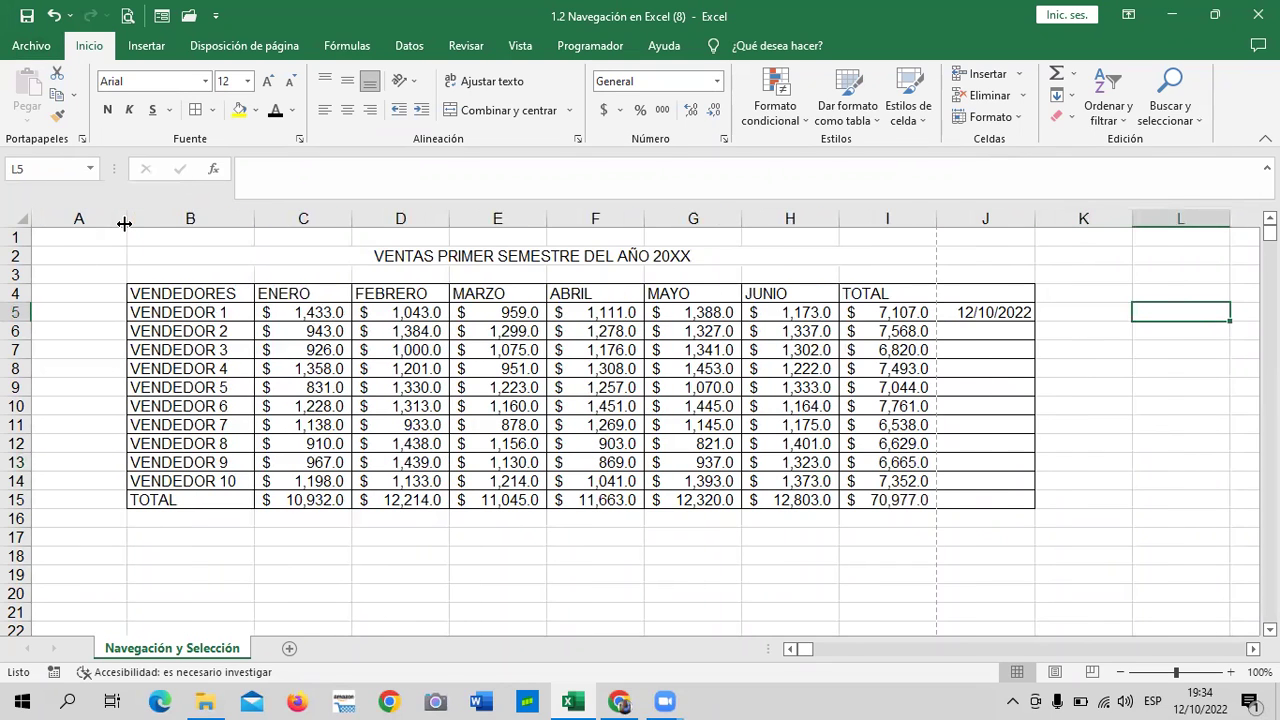
click(668, 553)
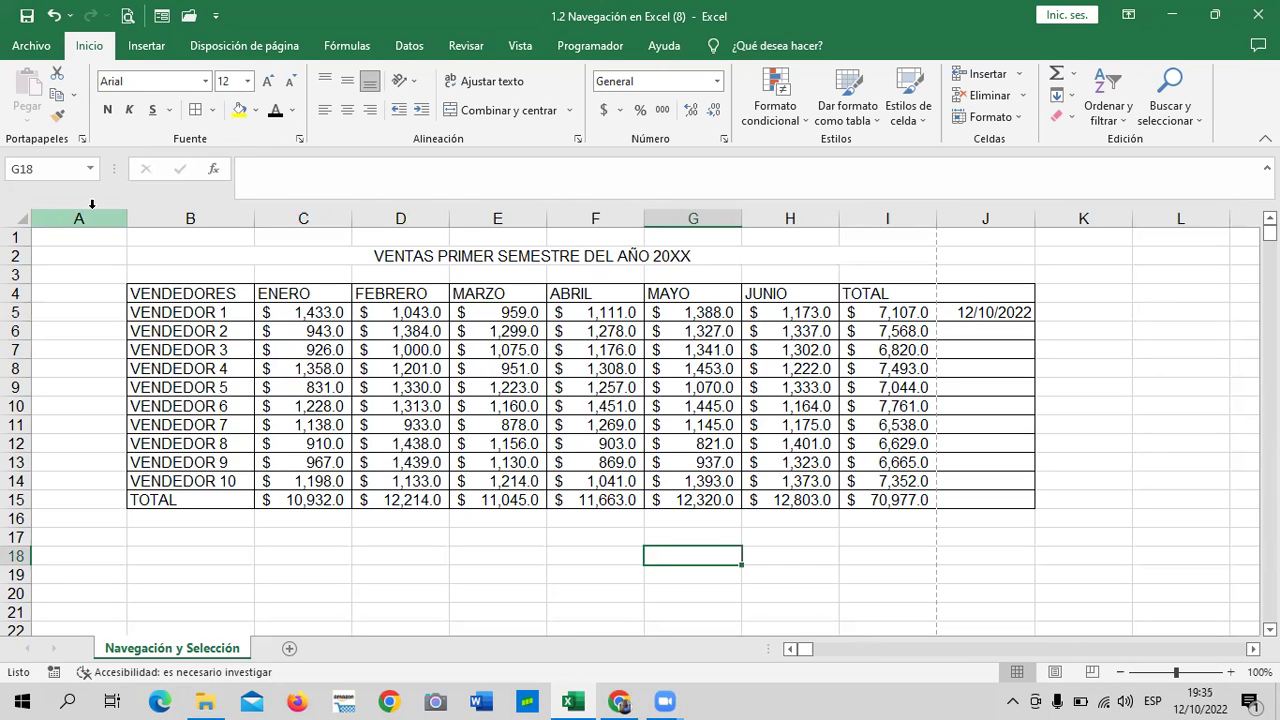
click(305, 574)
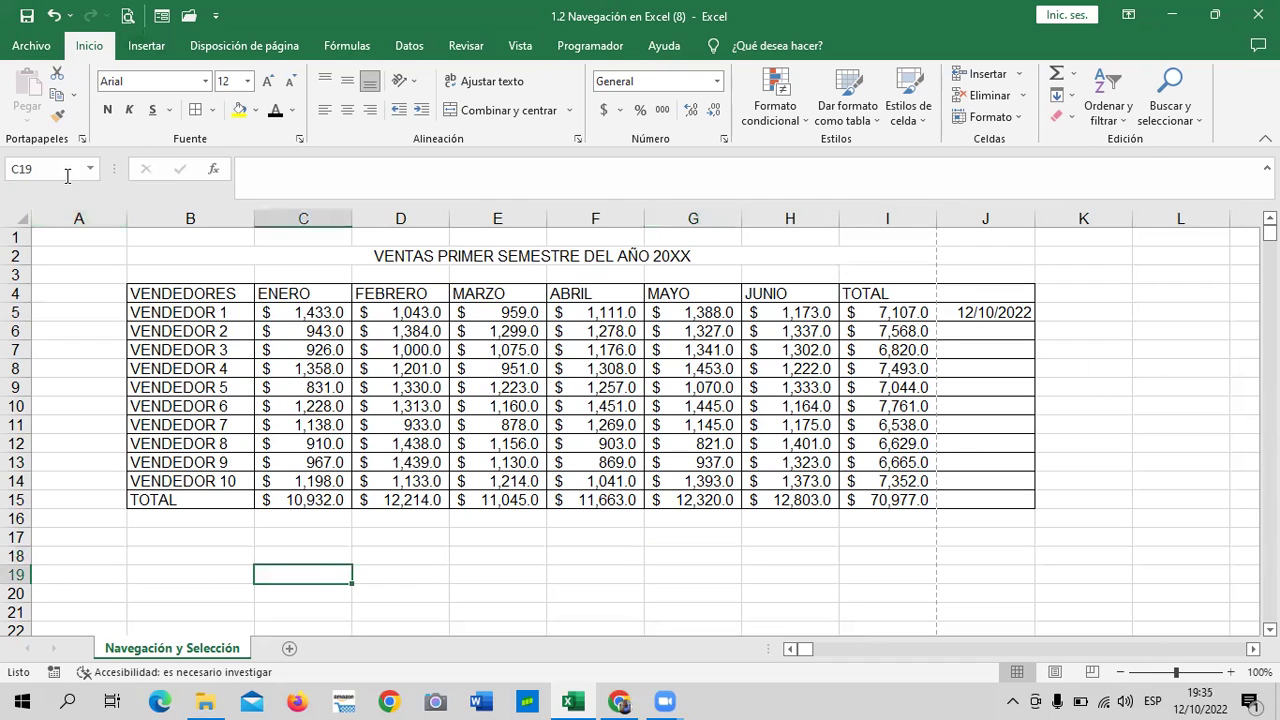
click(78, 218)
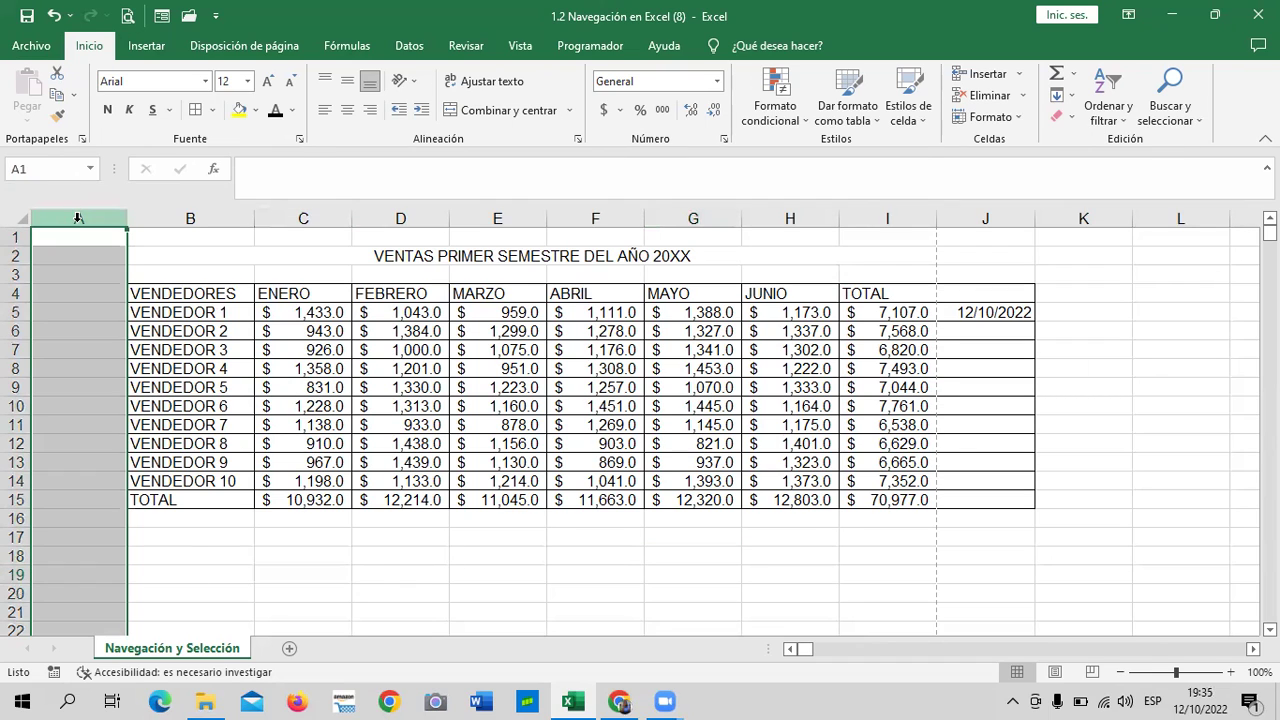
right_click(78, 218)
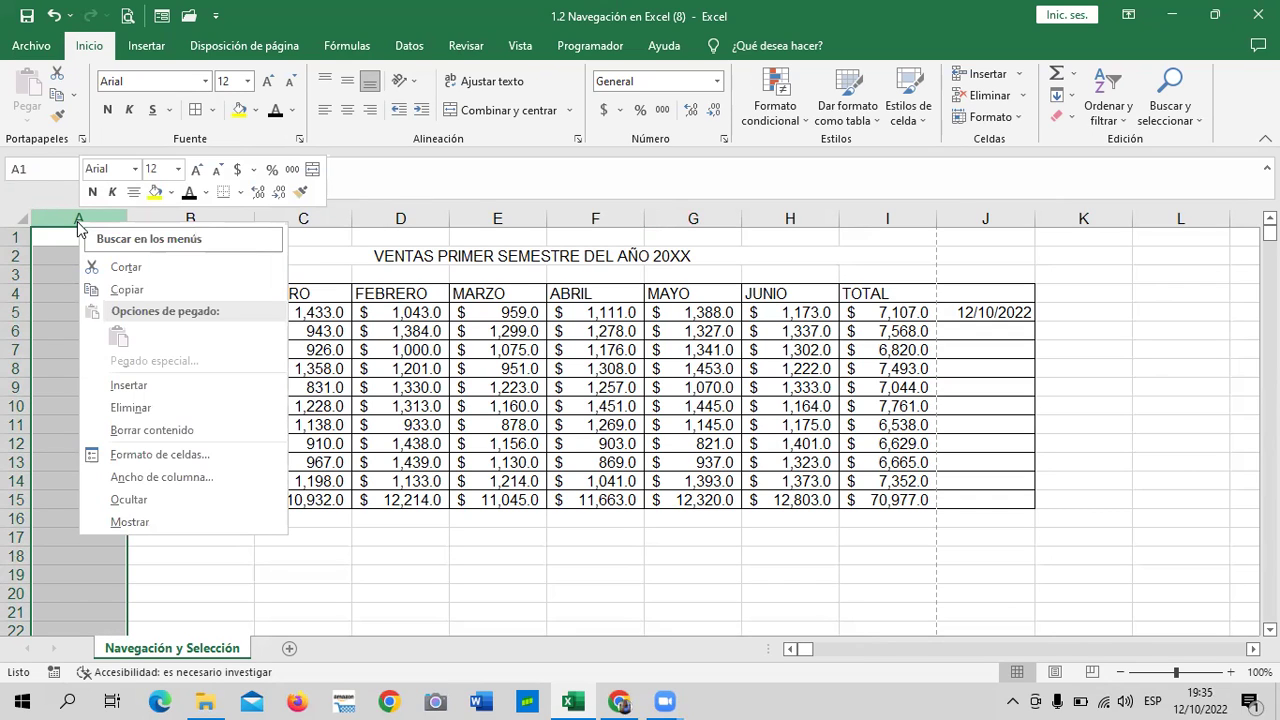
click(155, 406)
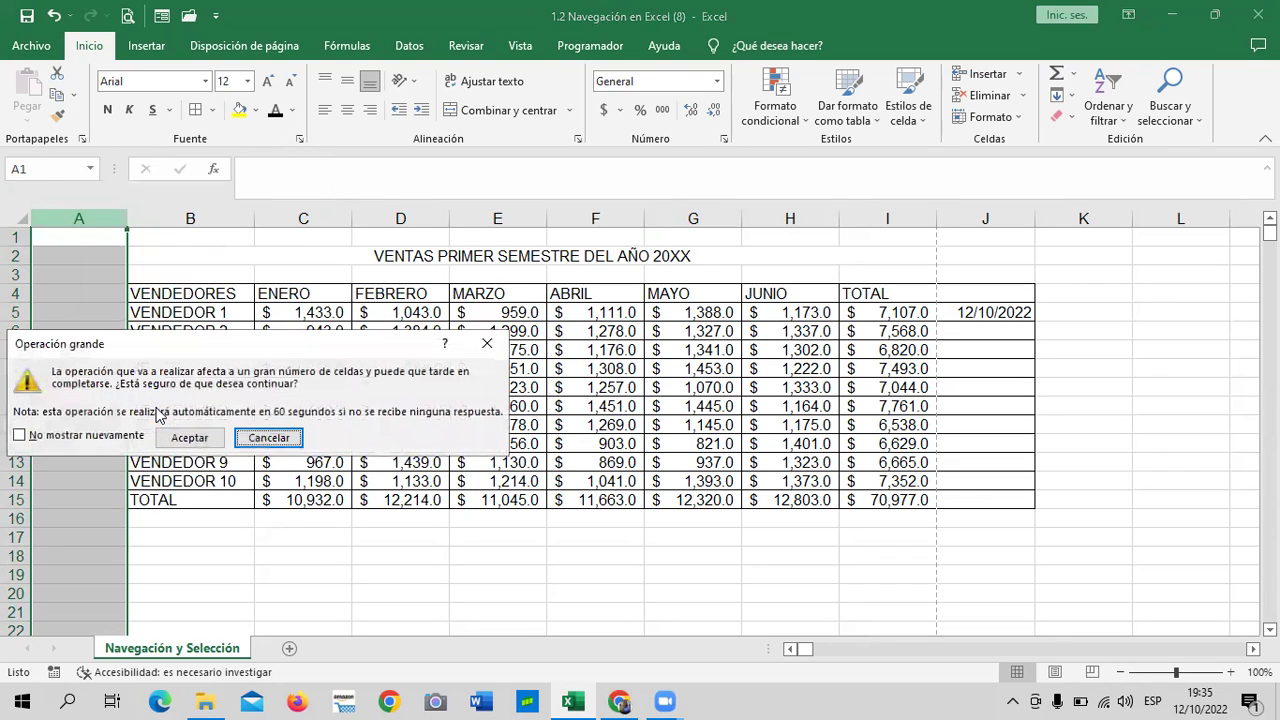
click(163, 438)
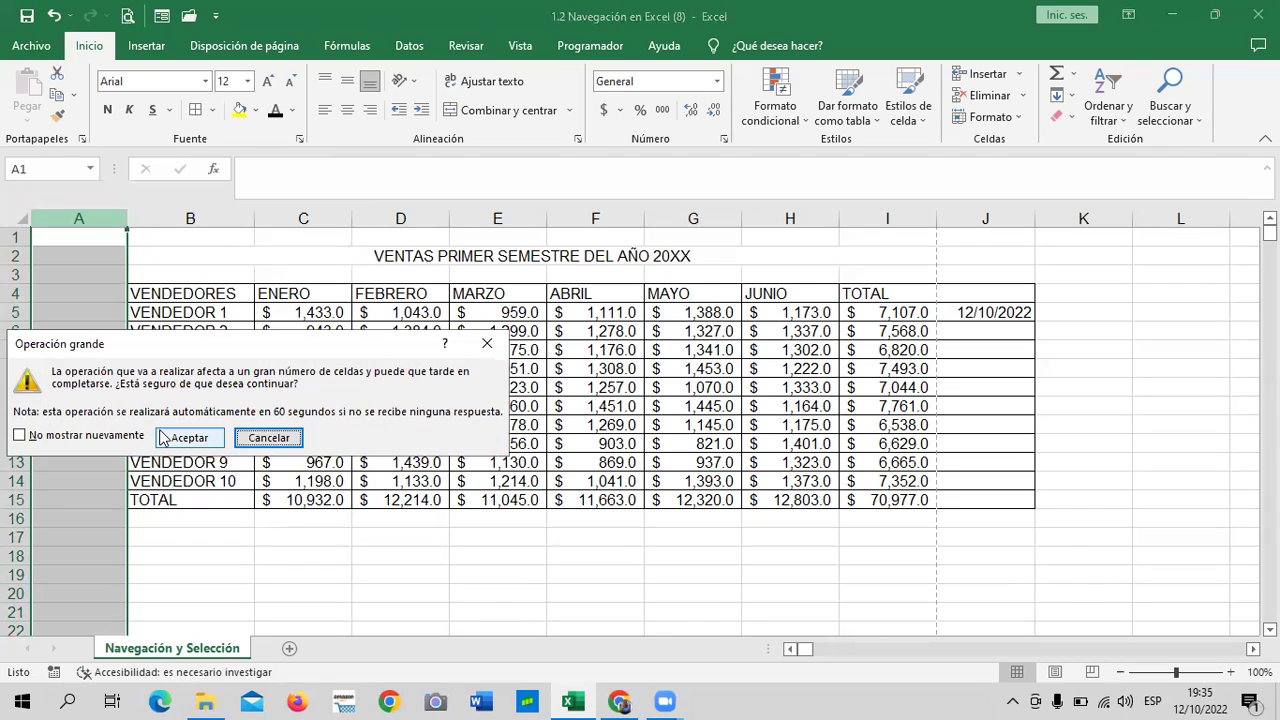
click(195, 438)
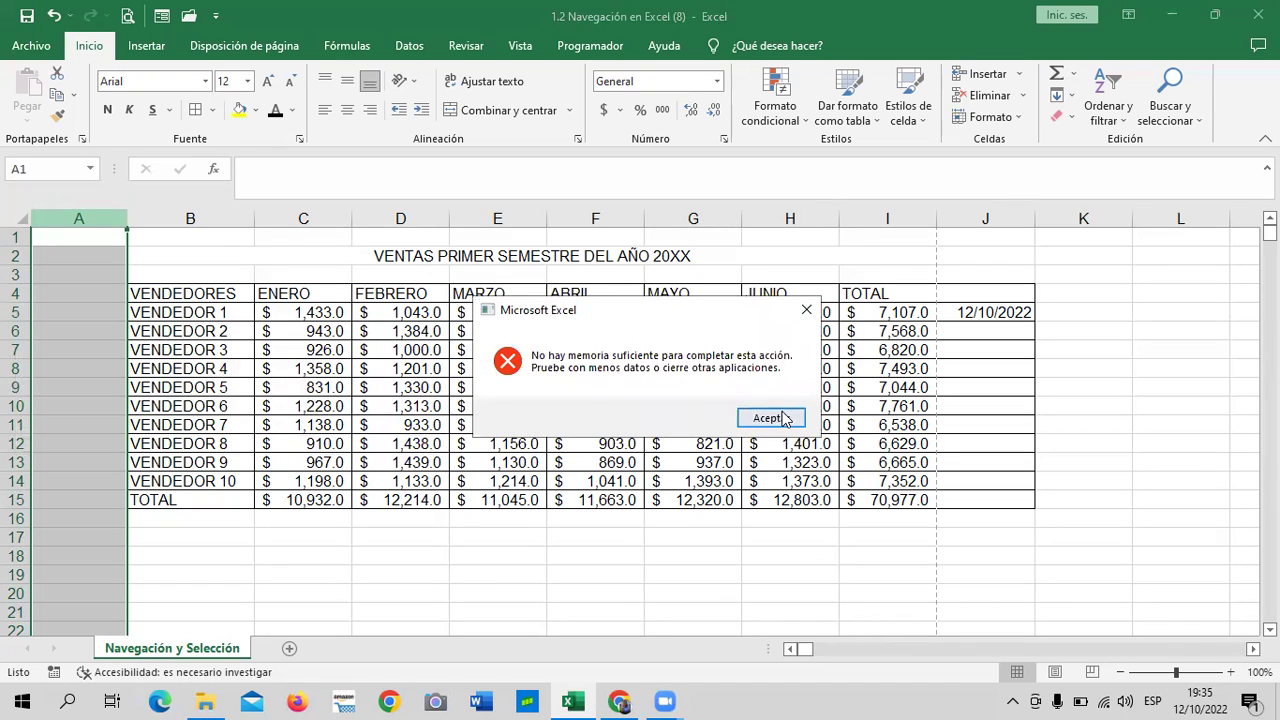
click(760, 416)
click(322, 593)
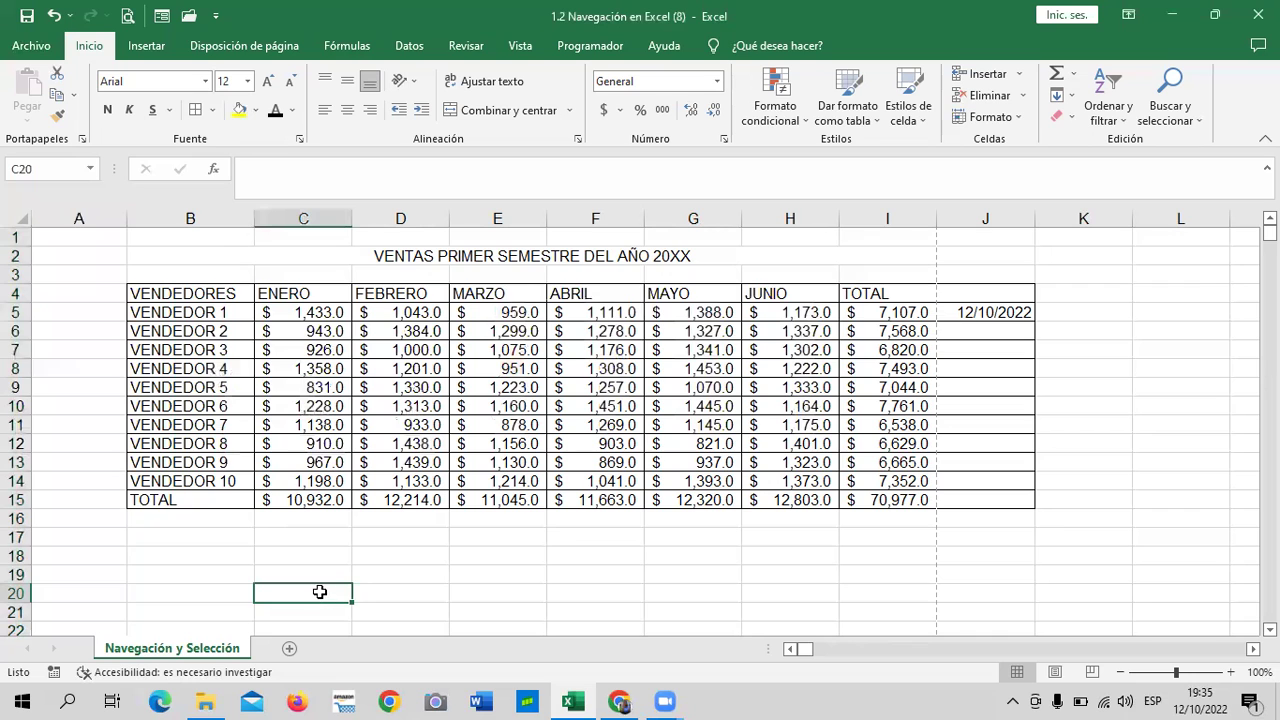
scroll(166, 506, down, 8)
scroll(166, 506, up, 5)
scroll(166, 506, up, 3)
click(166, 561)
click(82, 218)
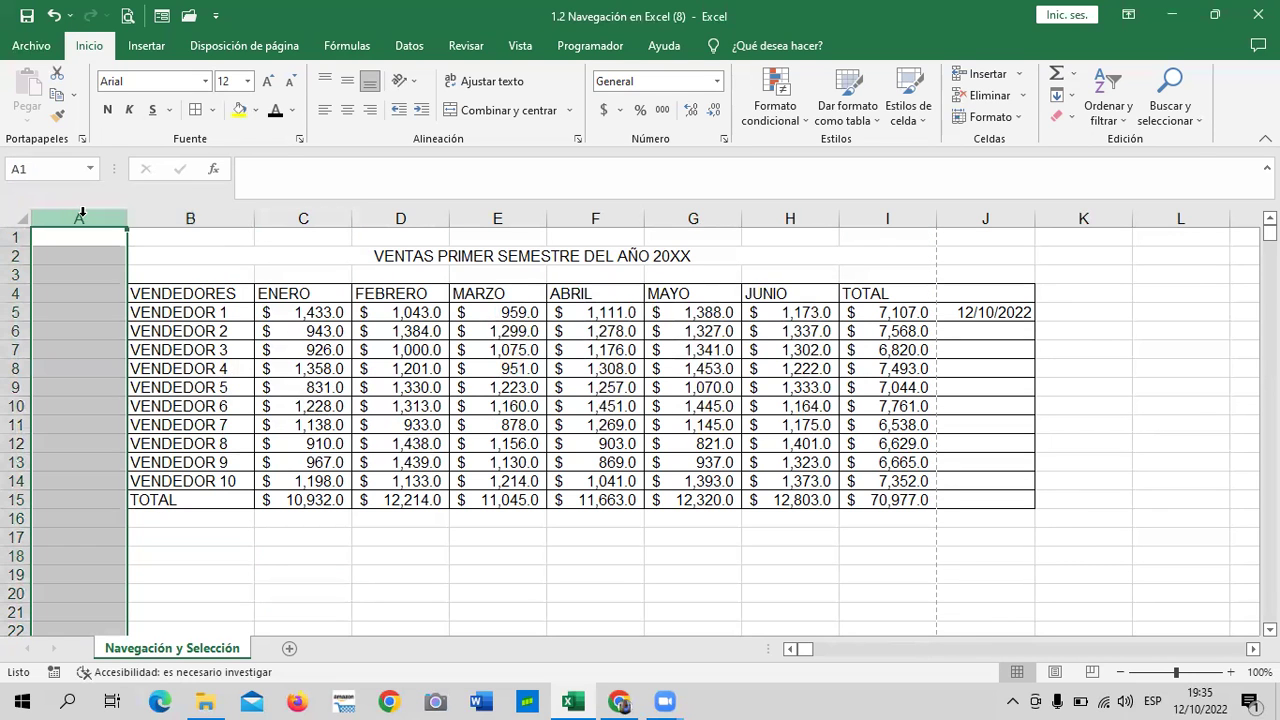
right_click(84, 222)
click(148, 401)
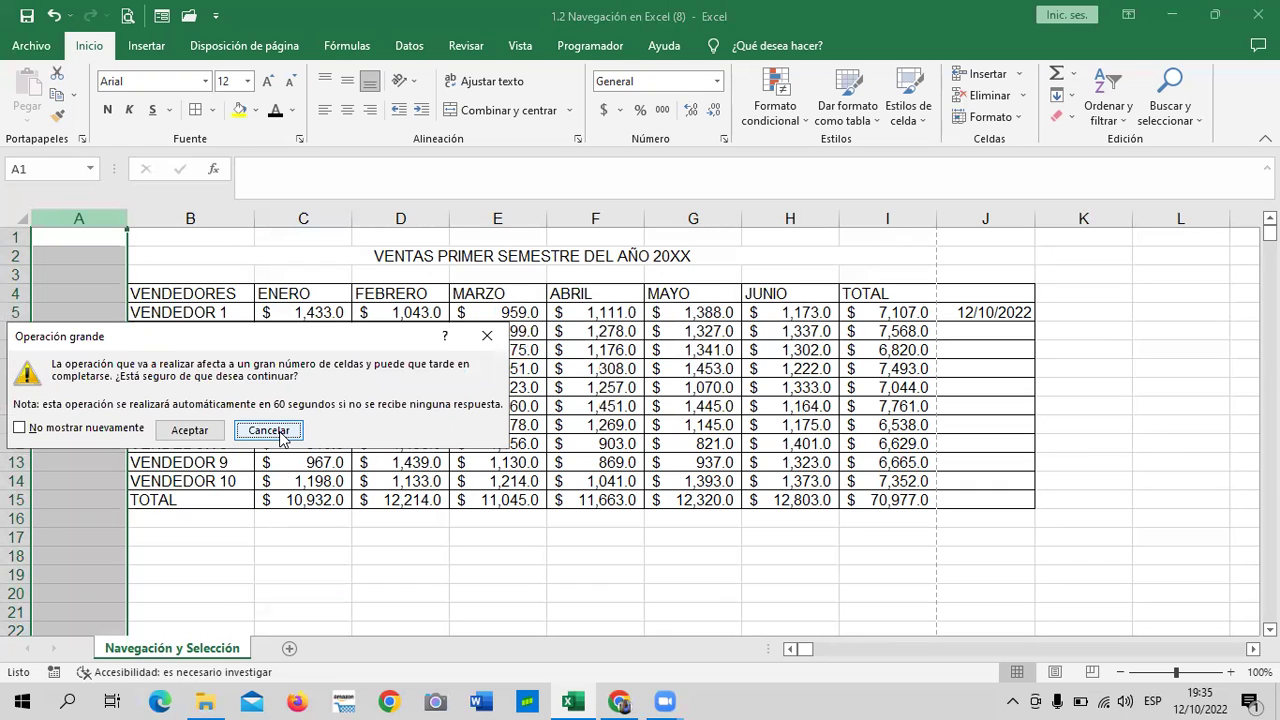
click(268, 431)
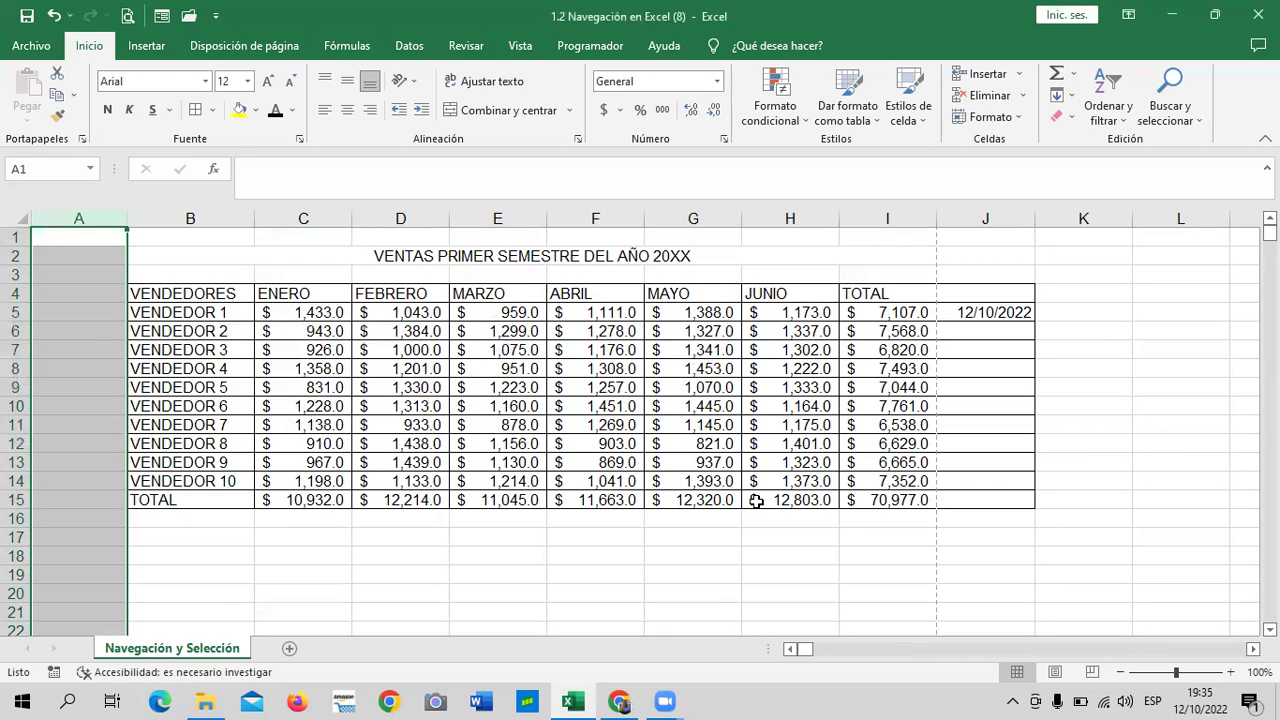
click(810, 554)
scroll(157, 449, down, 3)
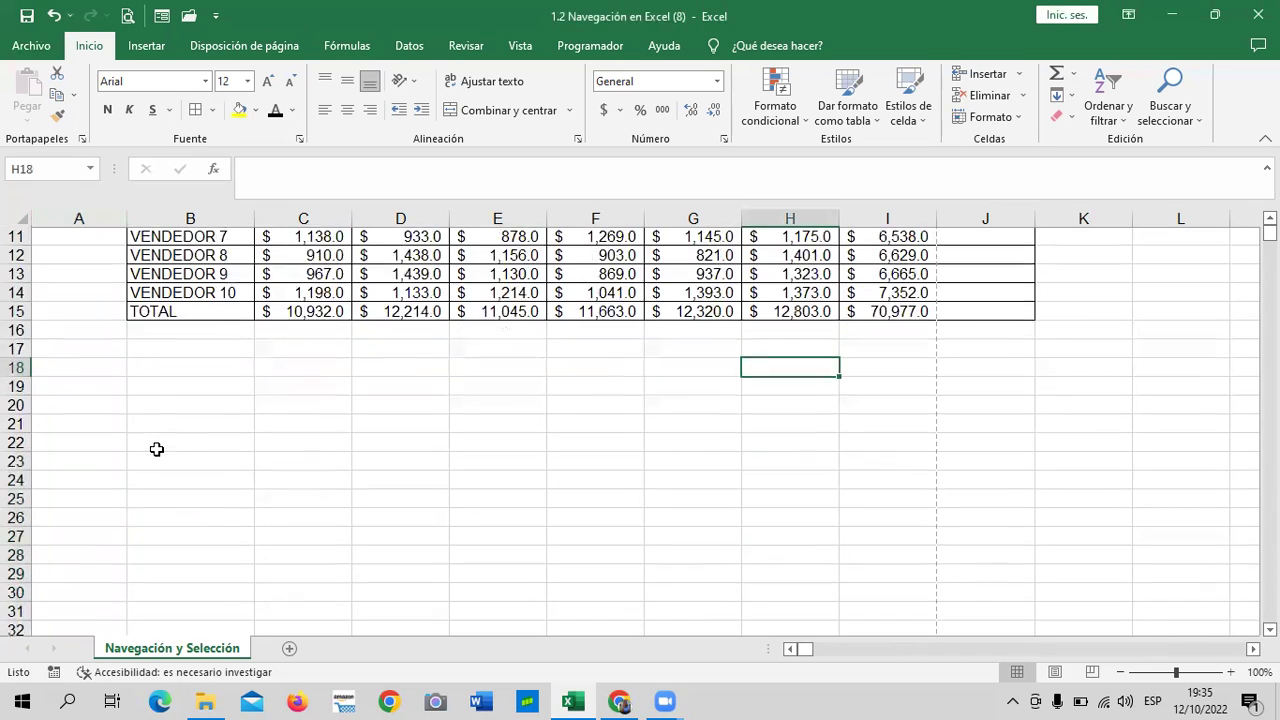
scroll(157, 455, down, 3)
scroll(157, 458, up, 6)
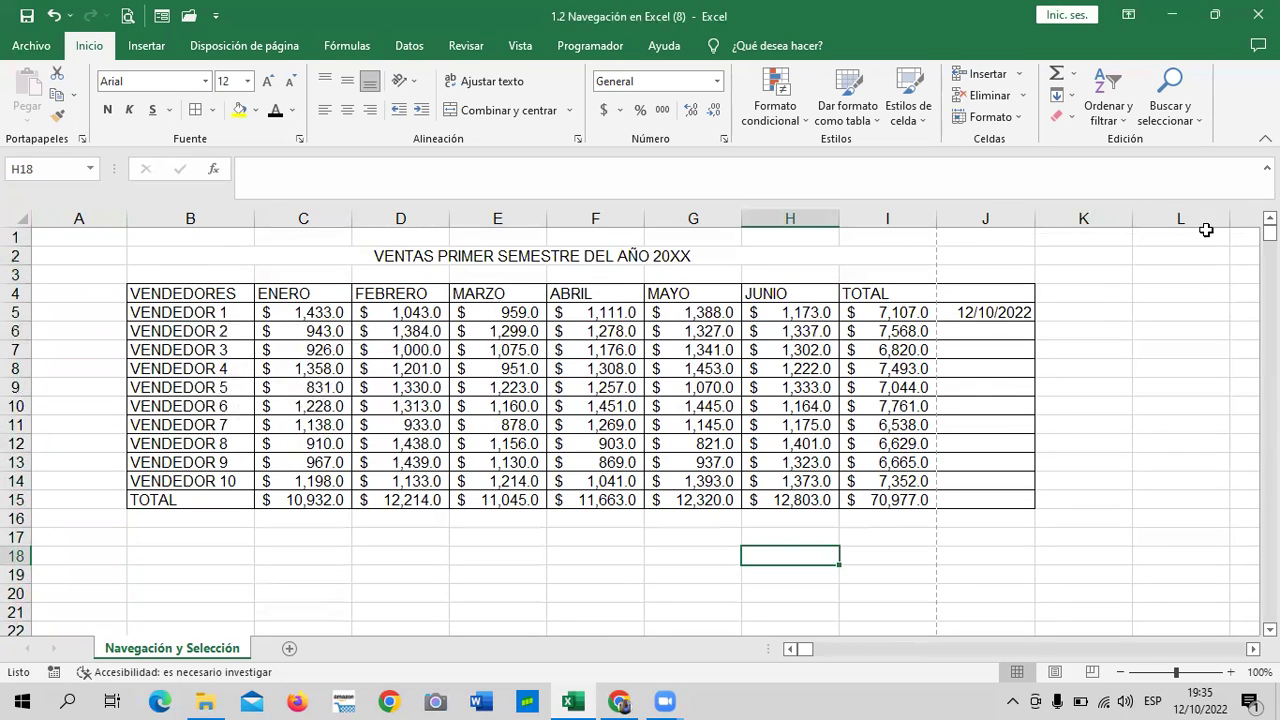
click(1190, 217)
right_click(1188, 213)
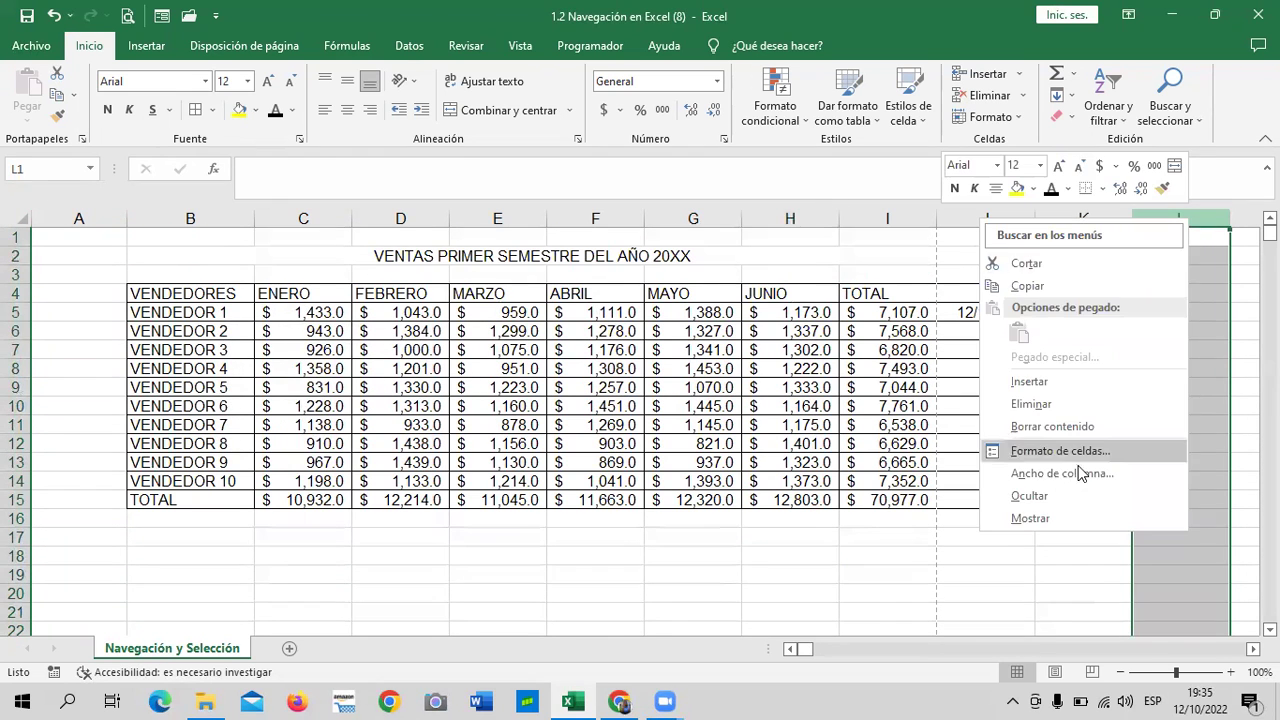
click(1083, 403)
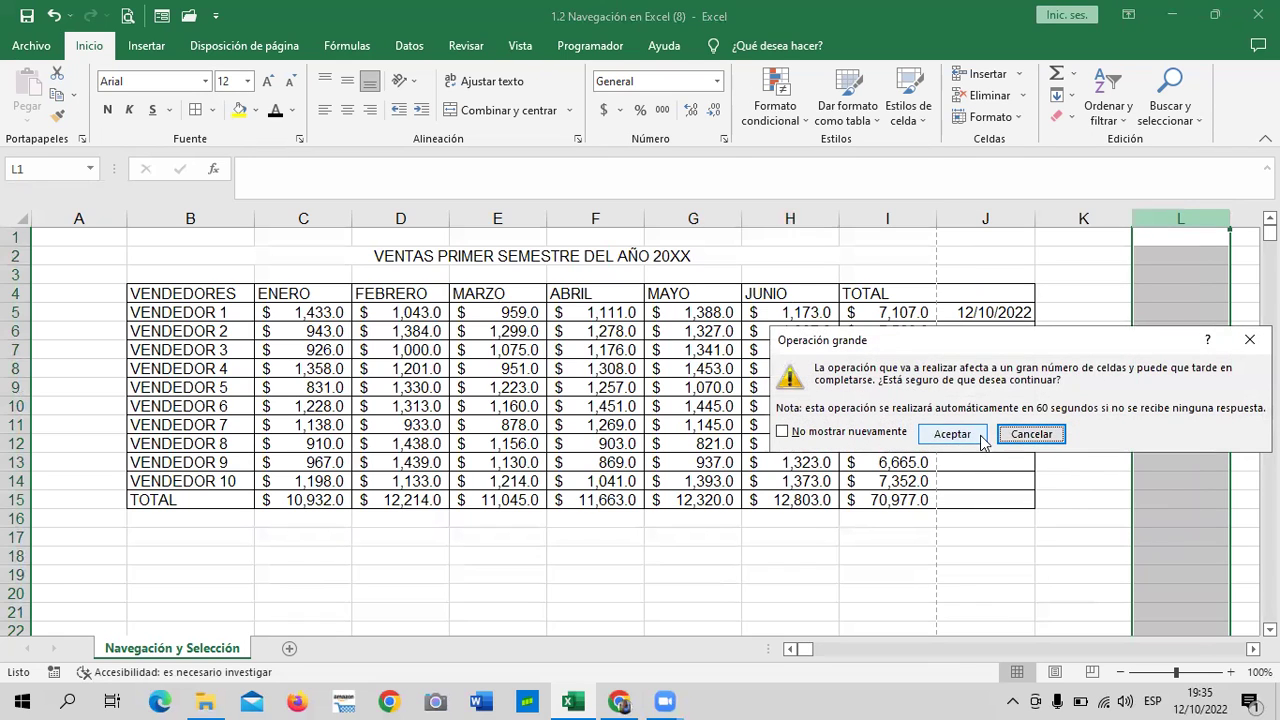
click(975, 439)
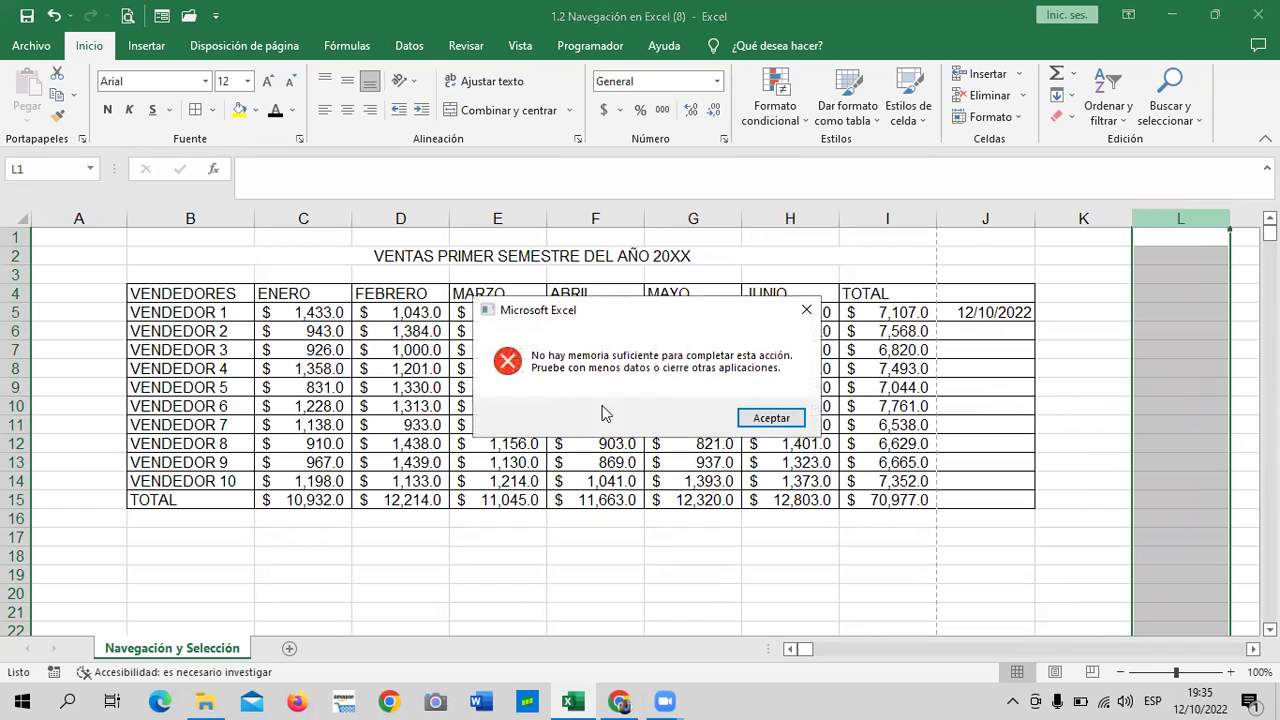
click(758, 419)
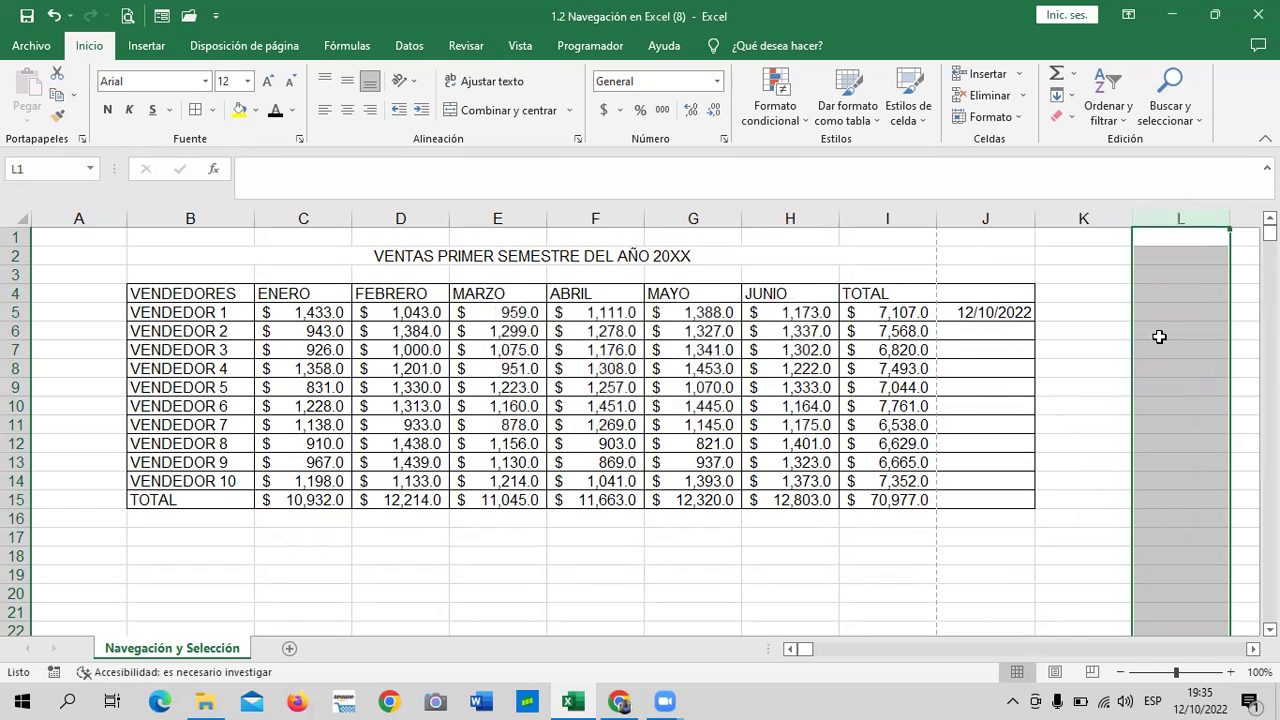
click(1108, 335)
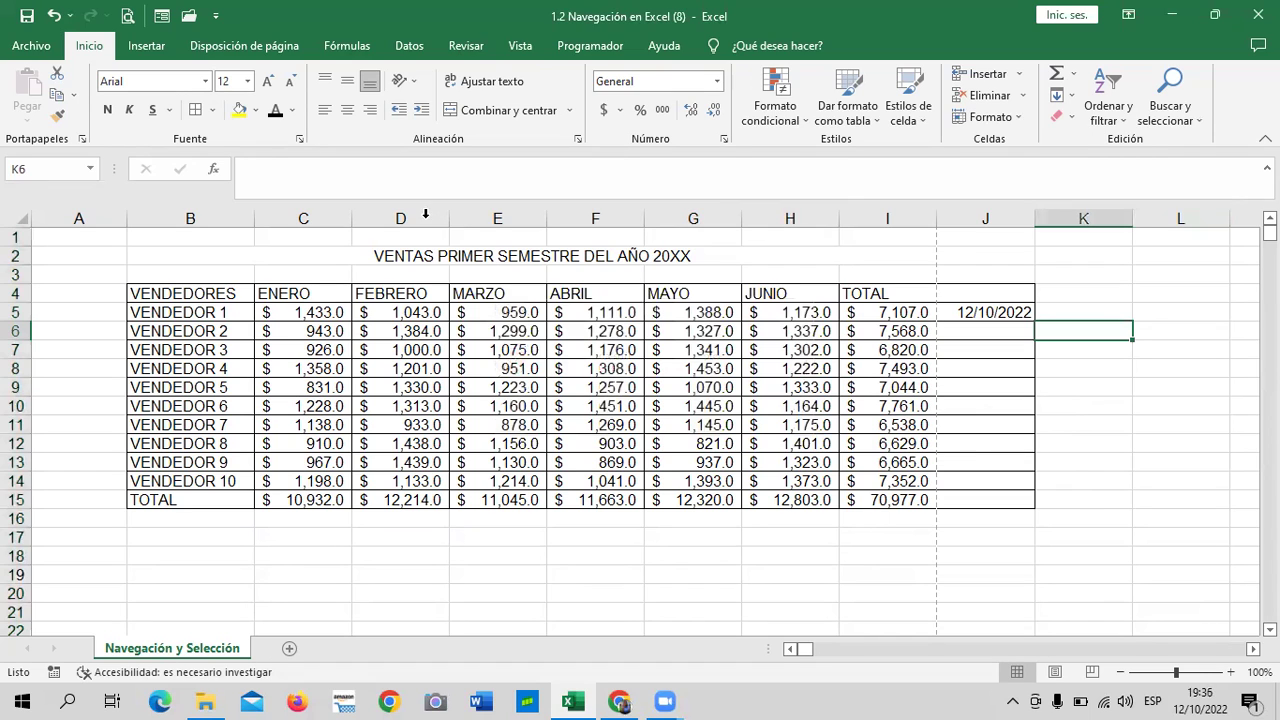
click(1045, 258)
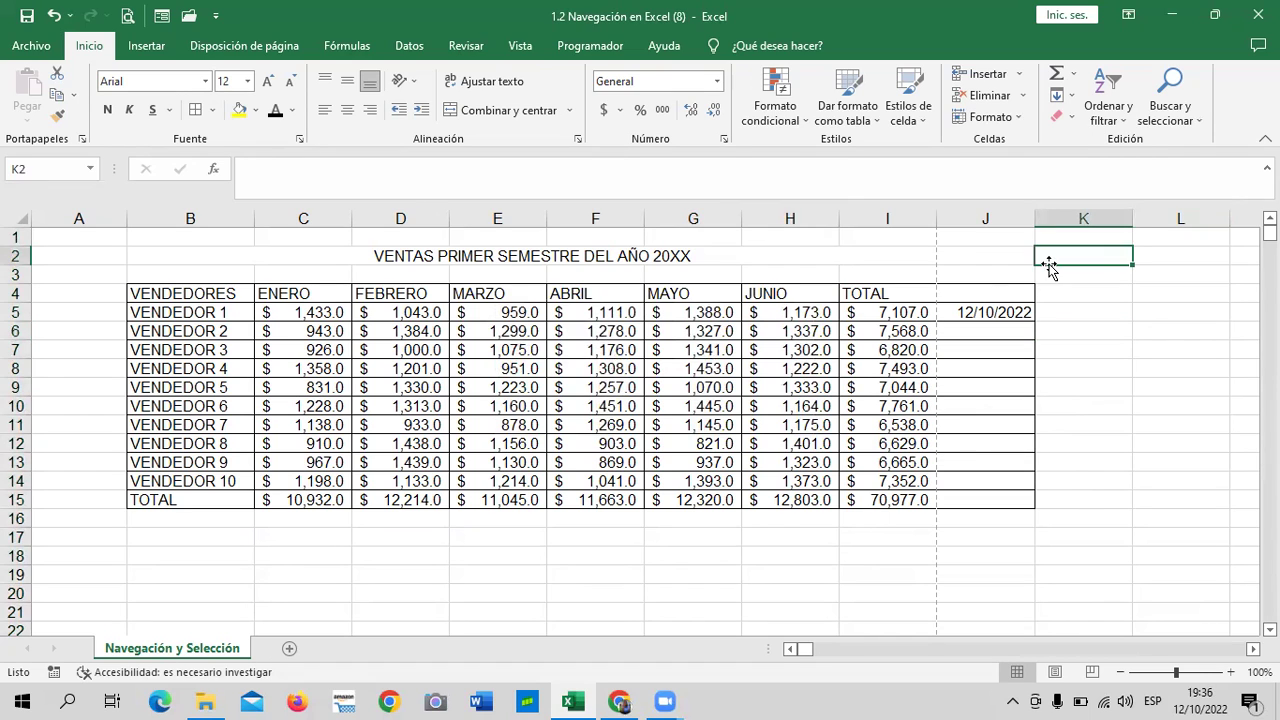
drag(693, 218, 1000, 218)
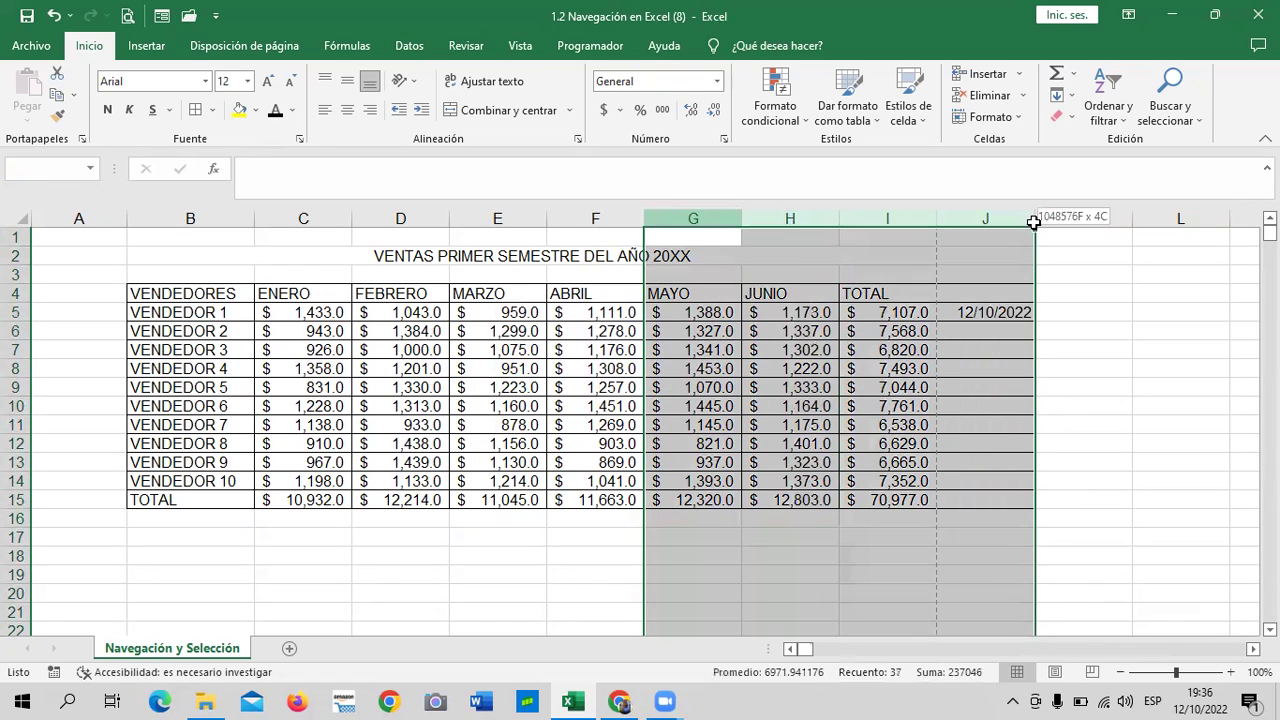
Step: Add a new blank sheet, Hoja1, and delete its column I
click(290, 649)
click(336, 598)
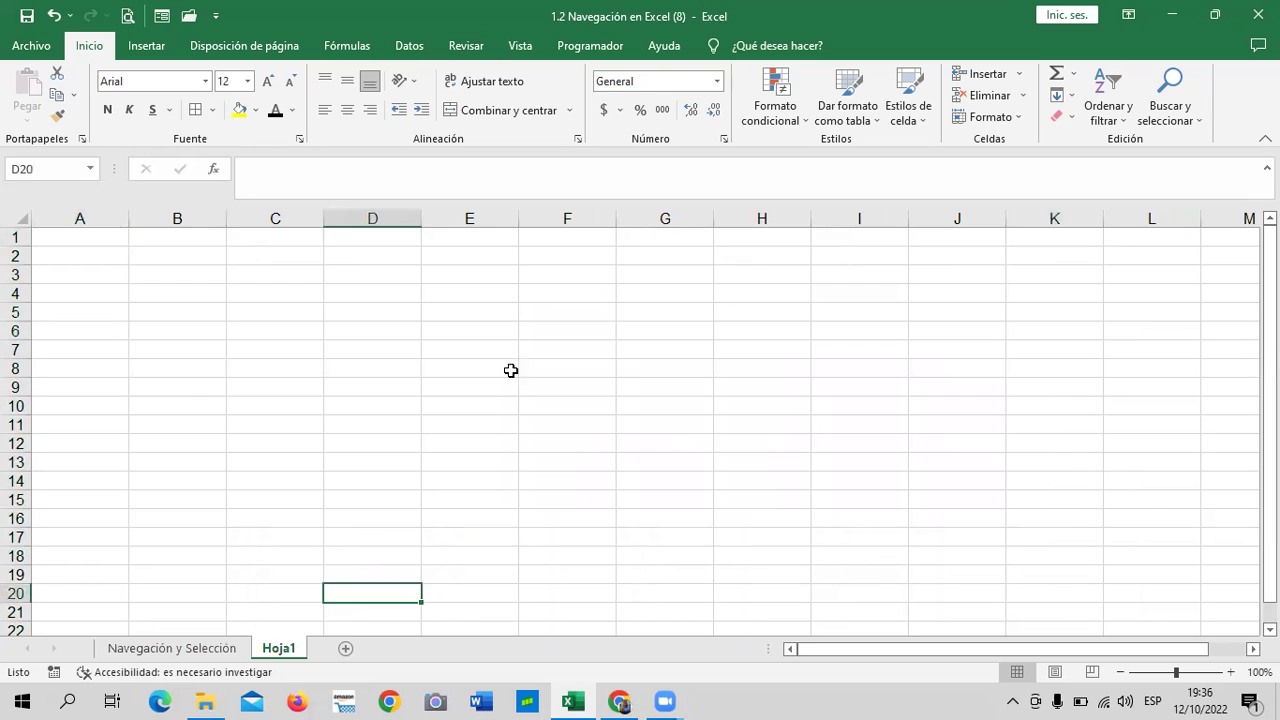
click(862, 218)
right_click(866, 218)
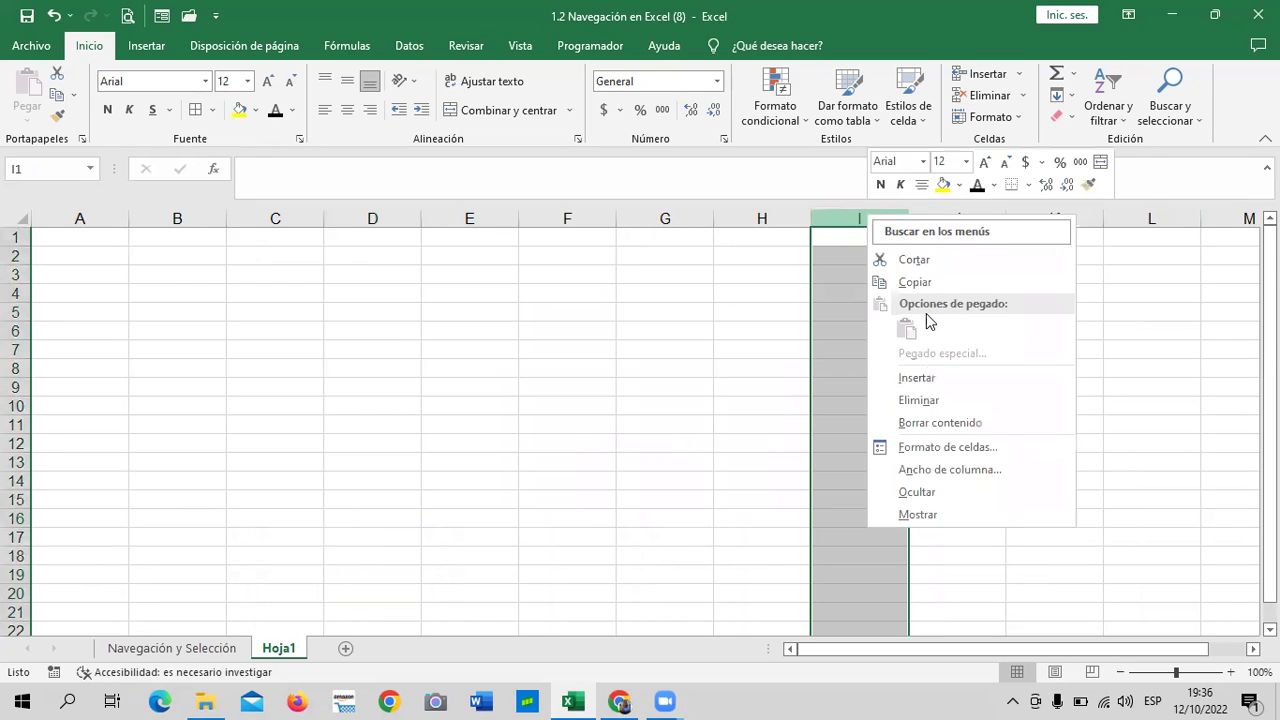
click(919, 400)
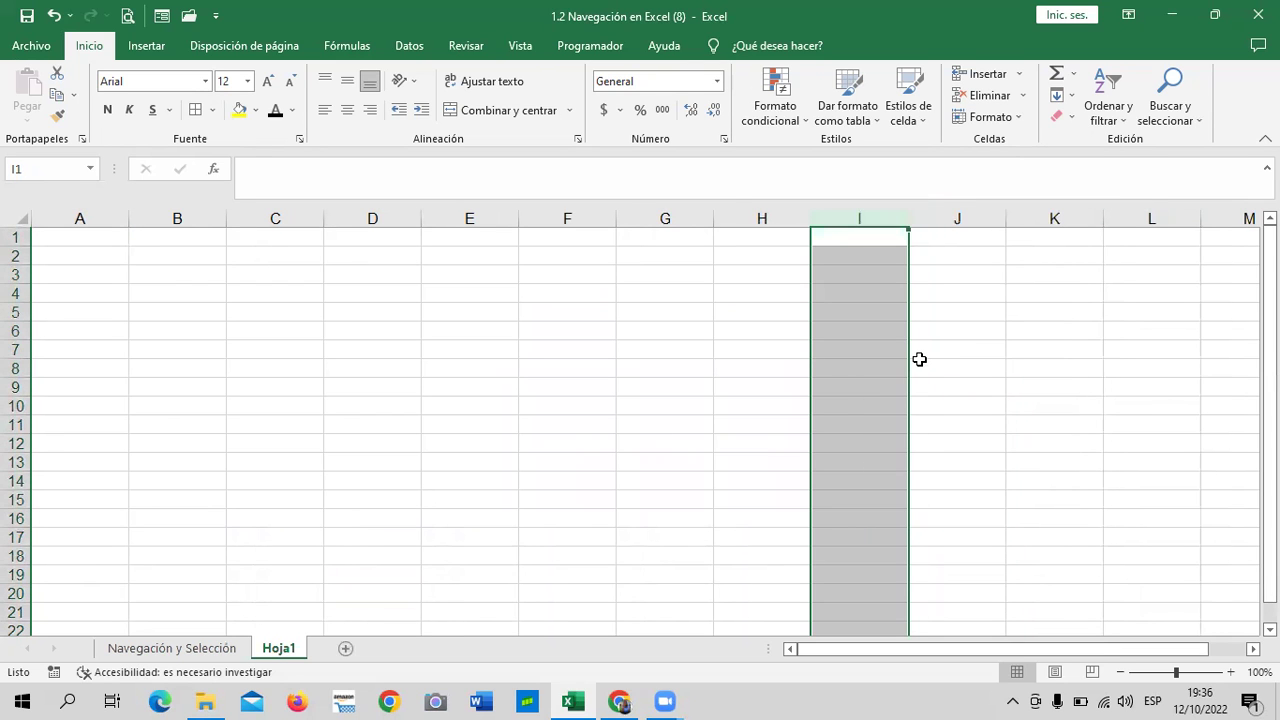
right_click(859, 214)
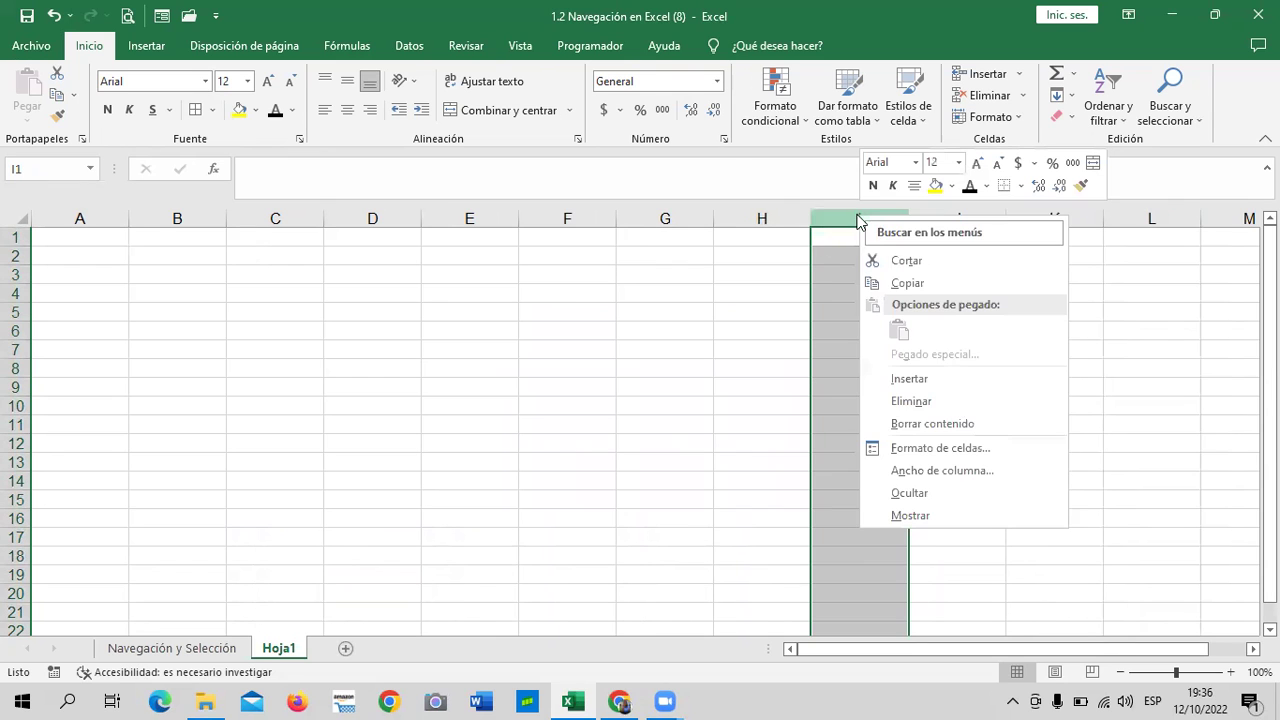
click(943, 401)
Step: Delete columns B through E on Hoja1 and return to the Navegación y Selección sheet
click(945, 392)
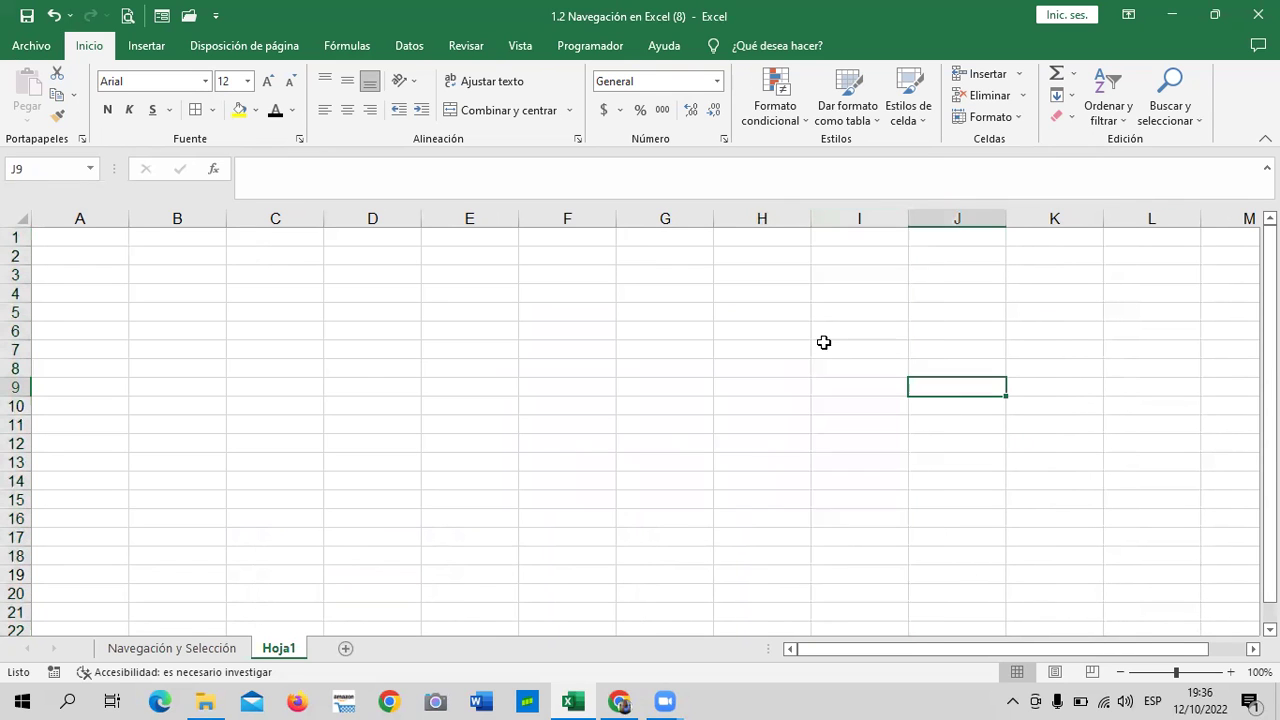
drag(166, 217, 440, 218)
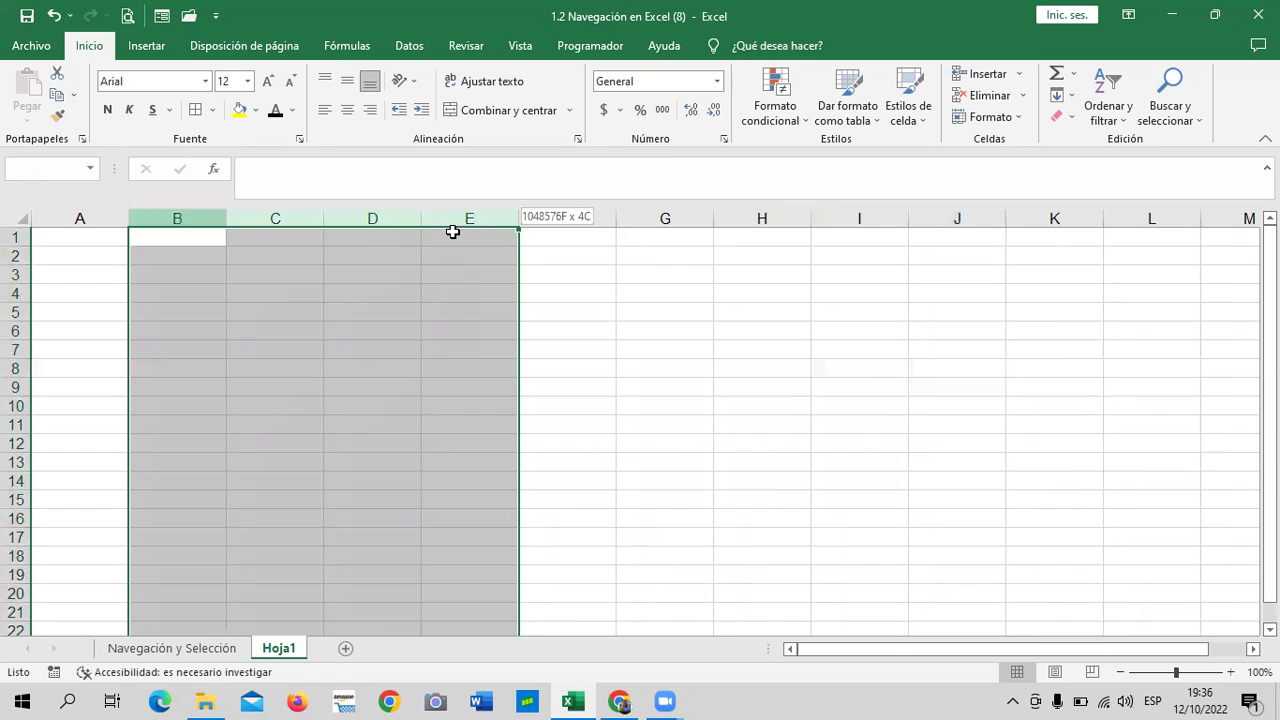
right_click(424, 219)
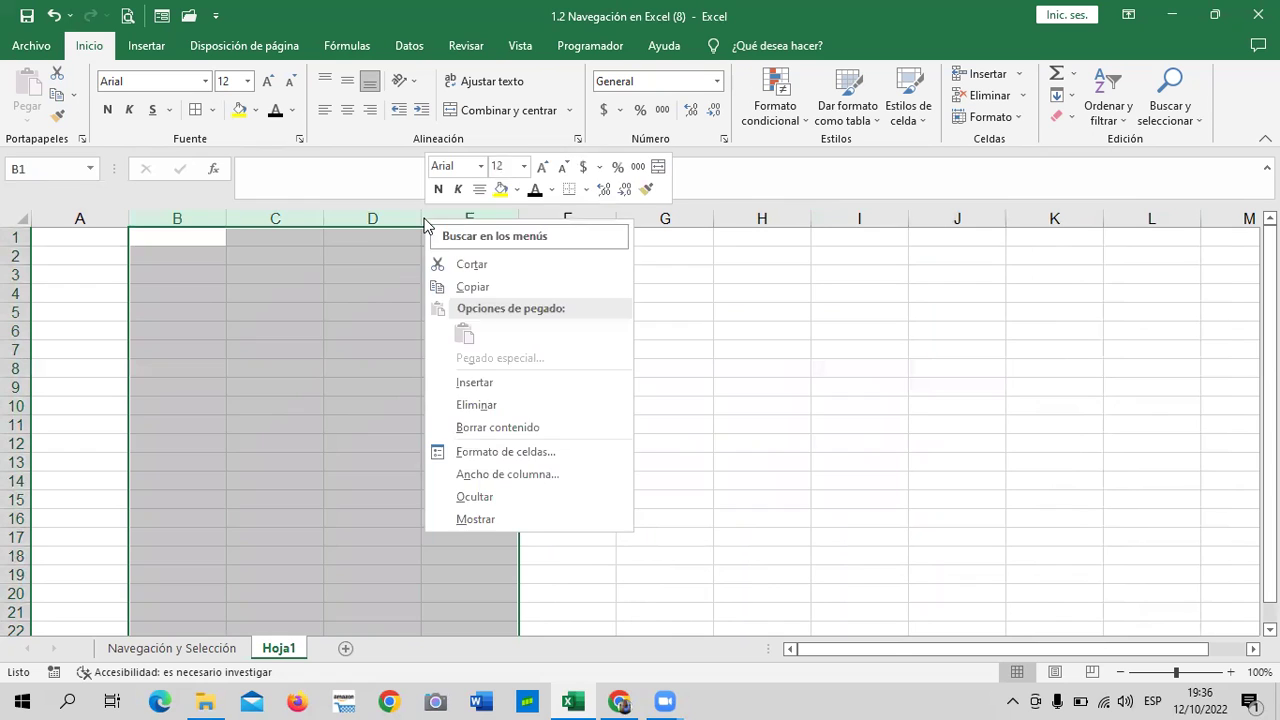
click(494, 407)
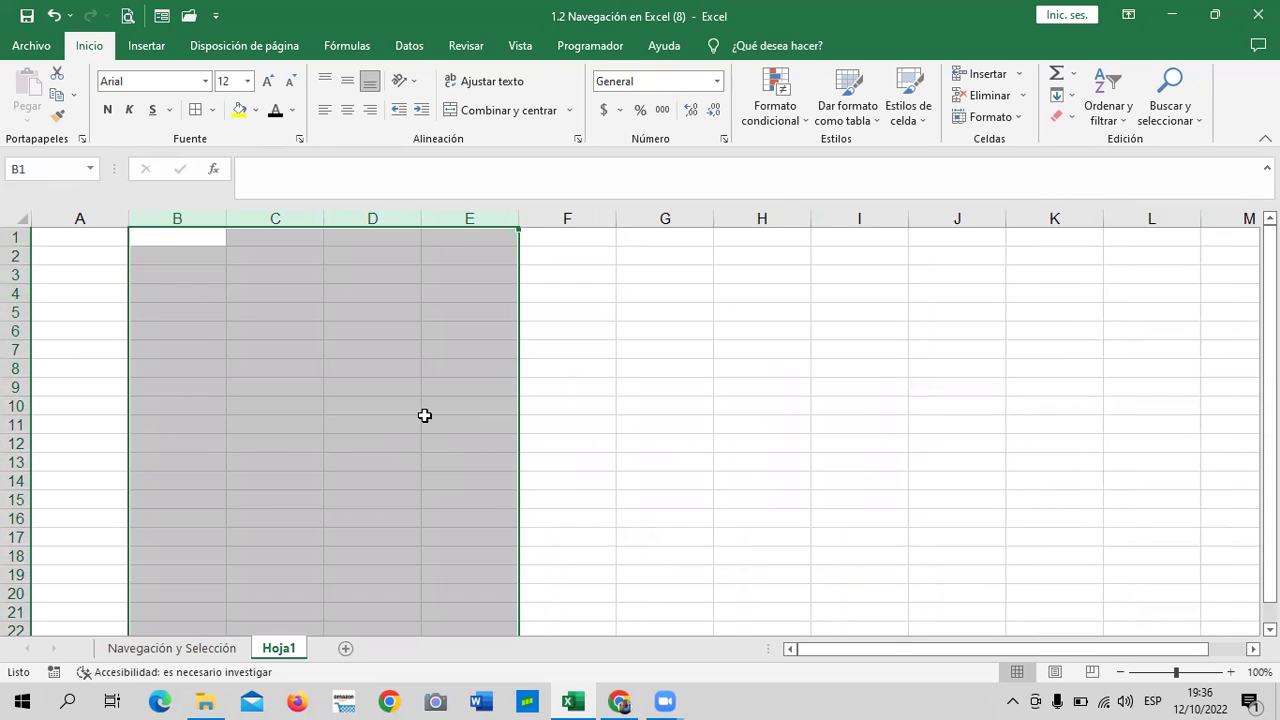
click(663, 385)
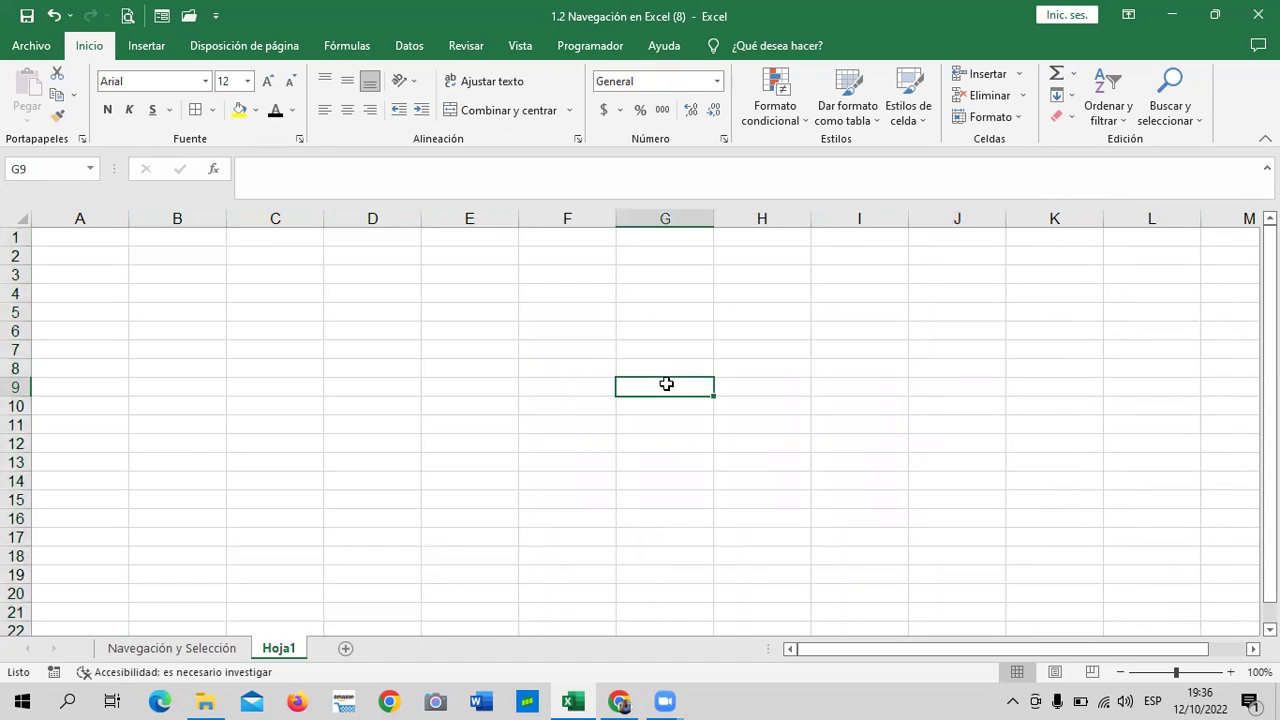
click(193, 648)
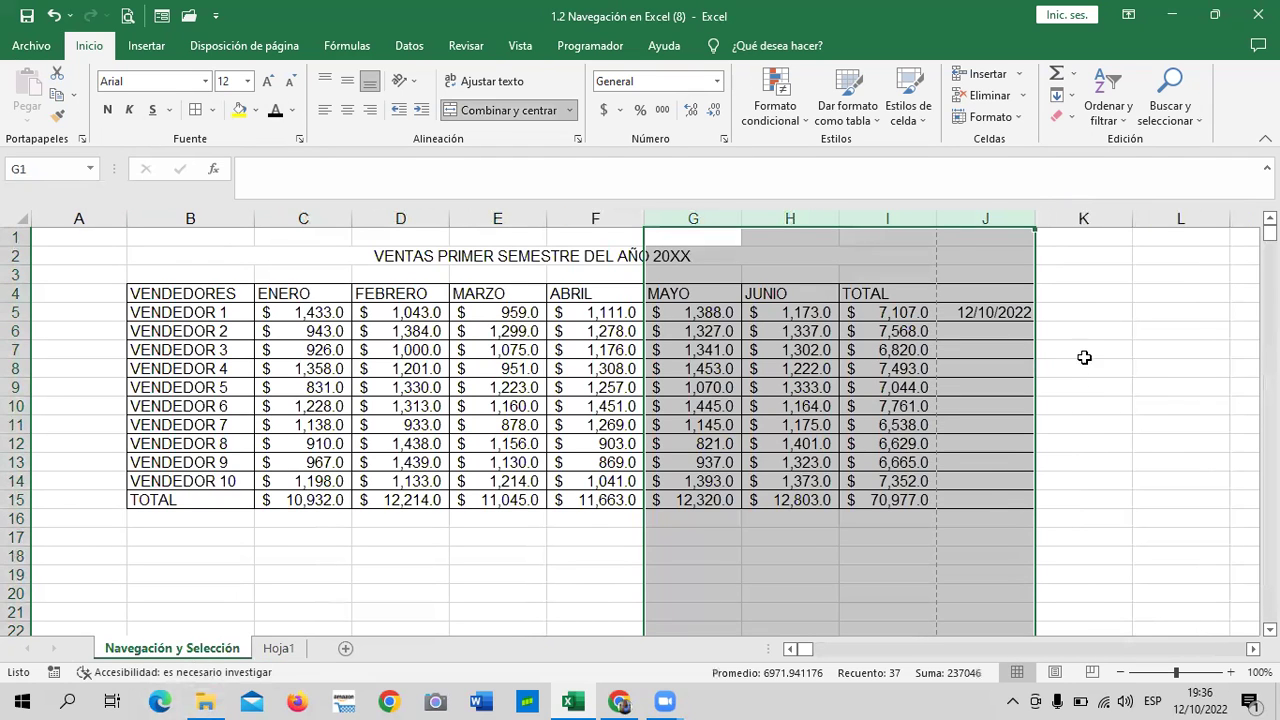
Step: Narrow column A of the sales sheet to about 9.44 width
click(1083, 430)
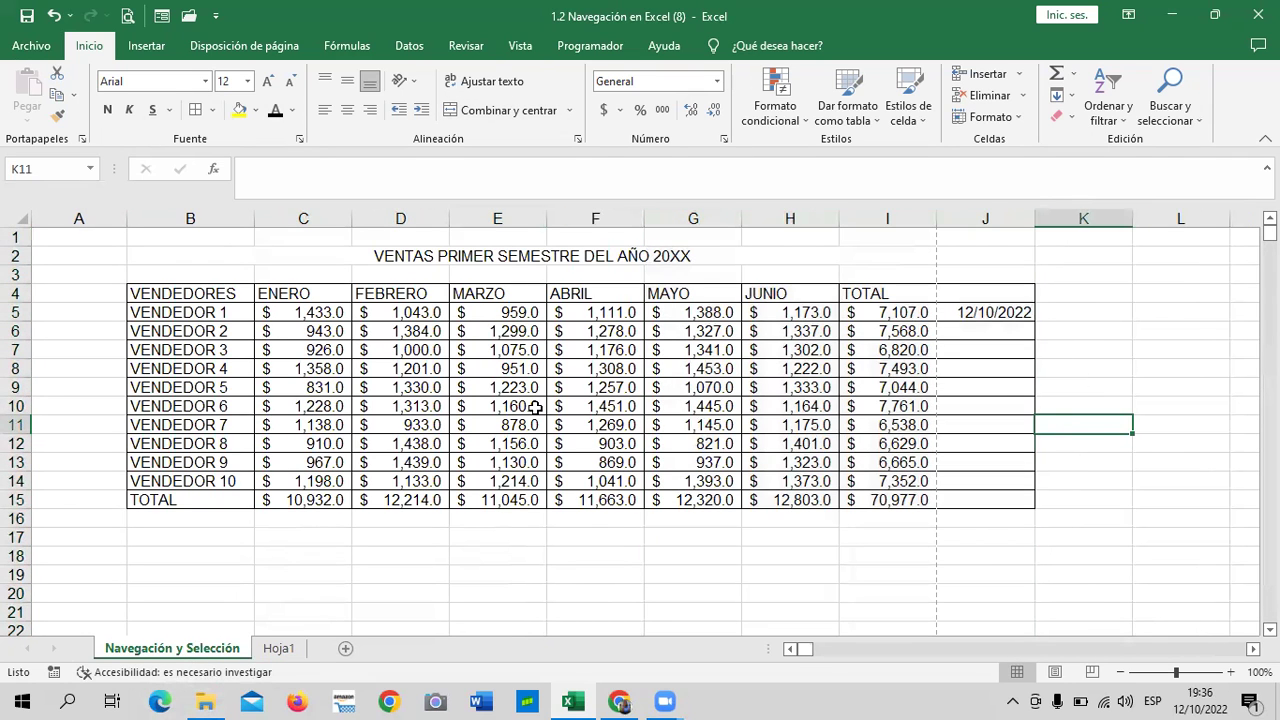
scroll(532, 406, down, 2)
scroll(528, 405, up, 2)
drag(127, 218, 56, 218)
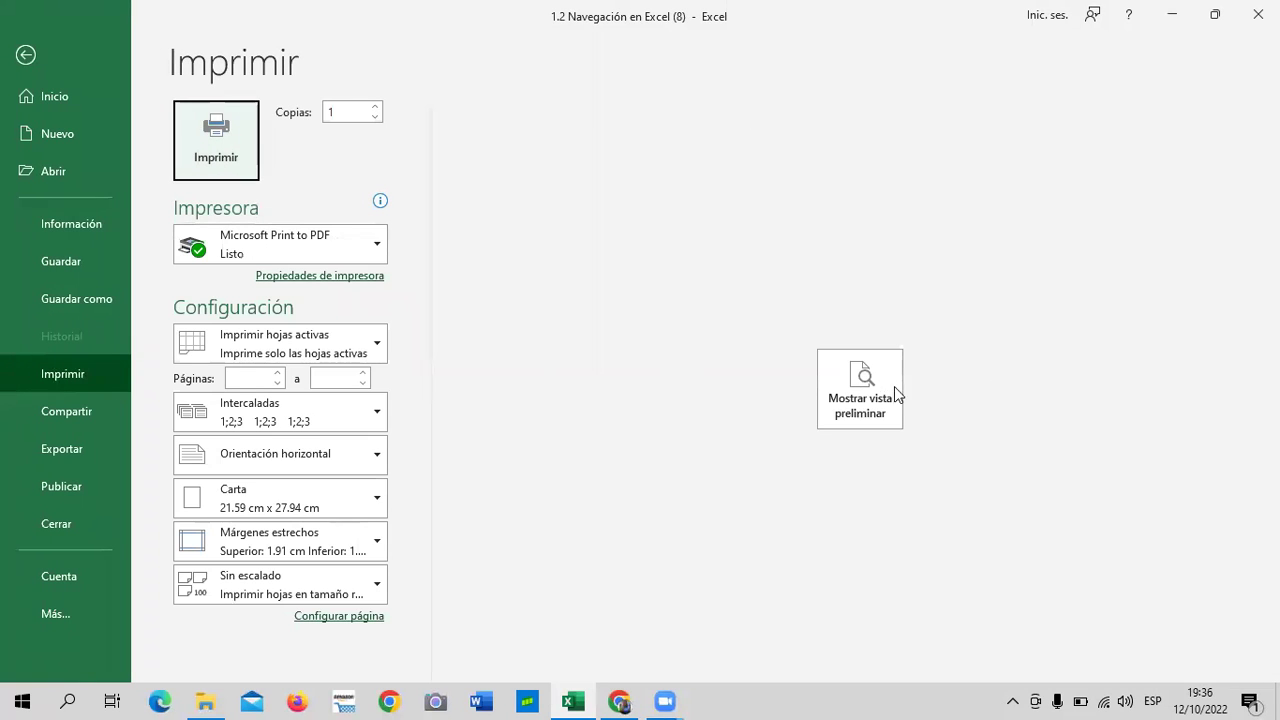
Step: In print preview, move the left and right page margins slightly outward so column J fits
click(846, 386)
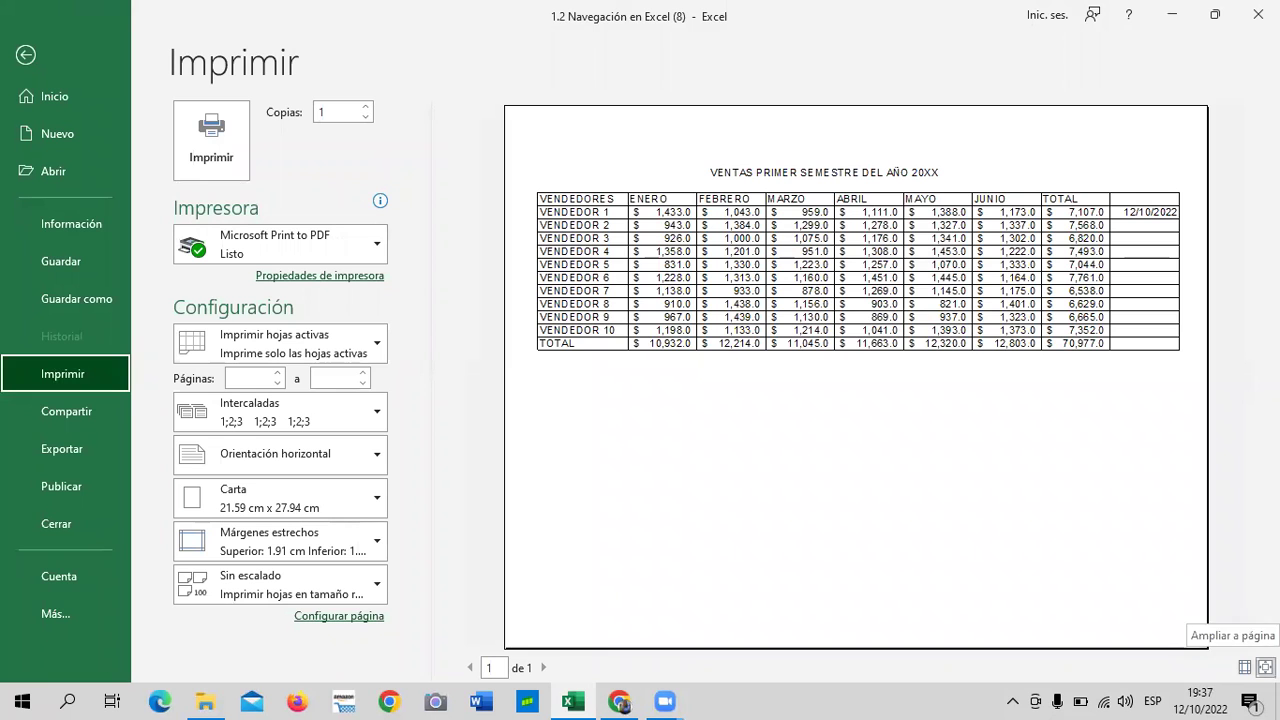
click(1265, 667)
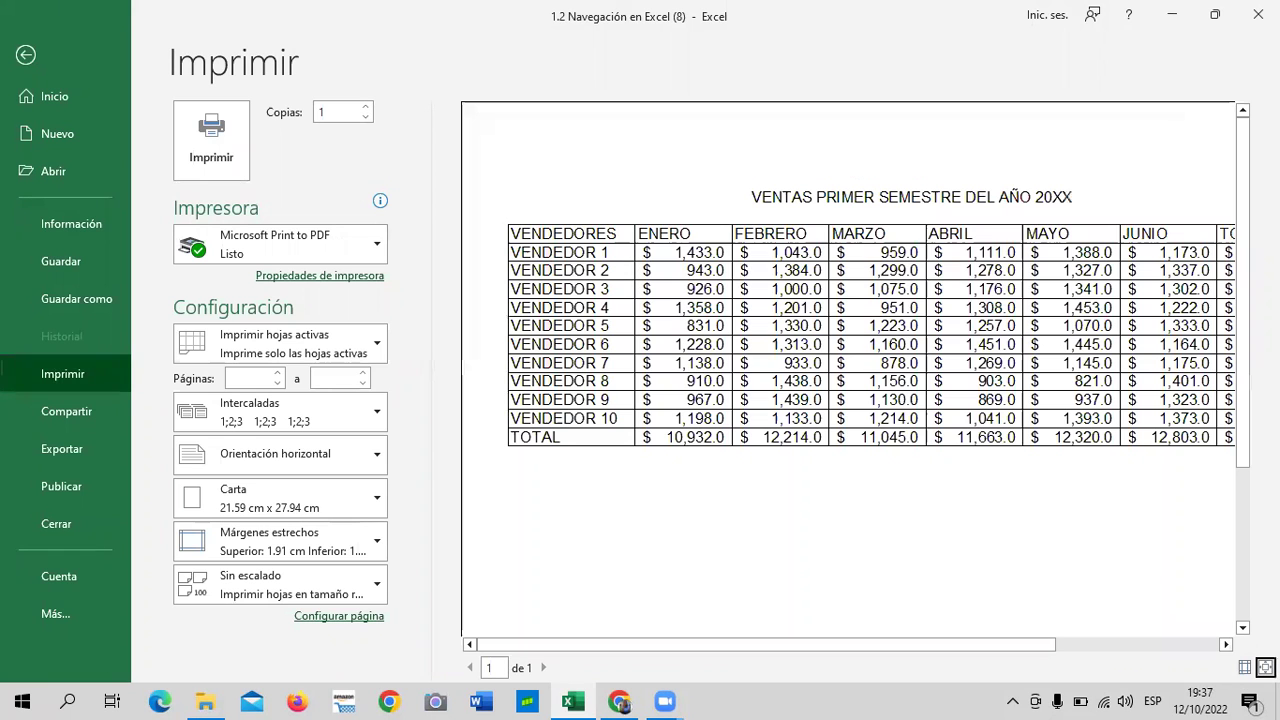
click(1244, 668)
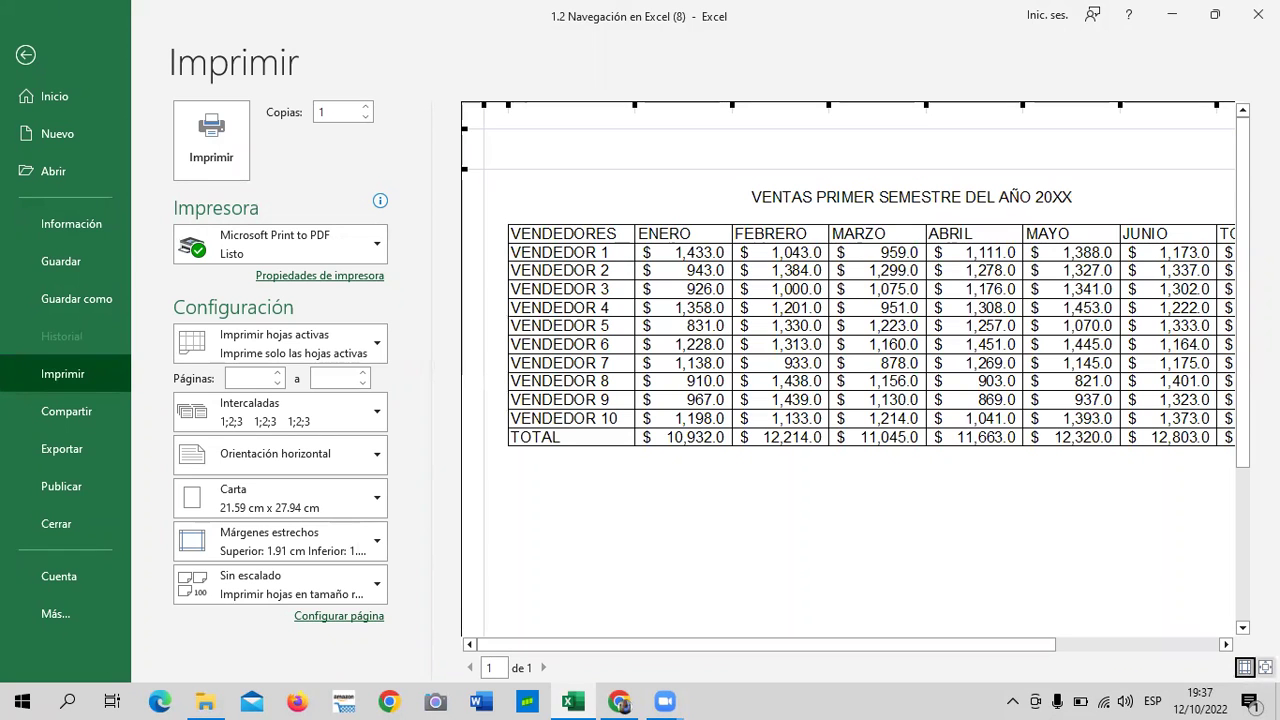
click(1265, 667)
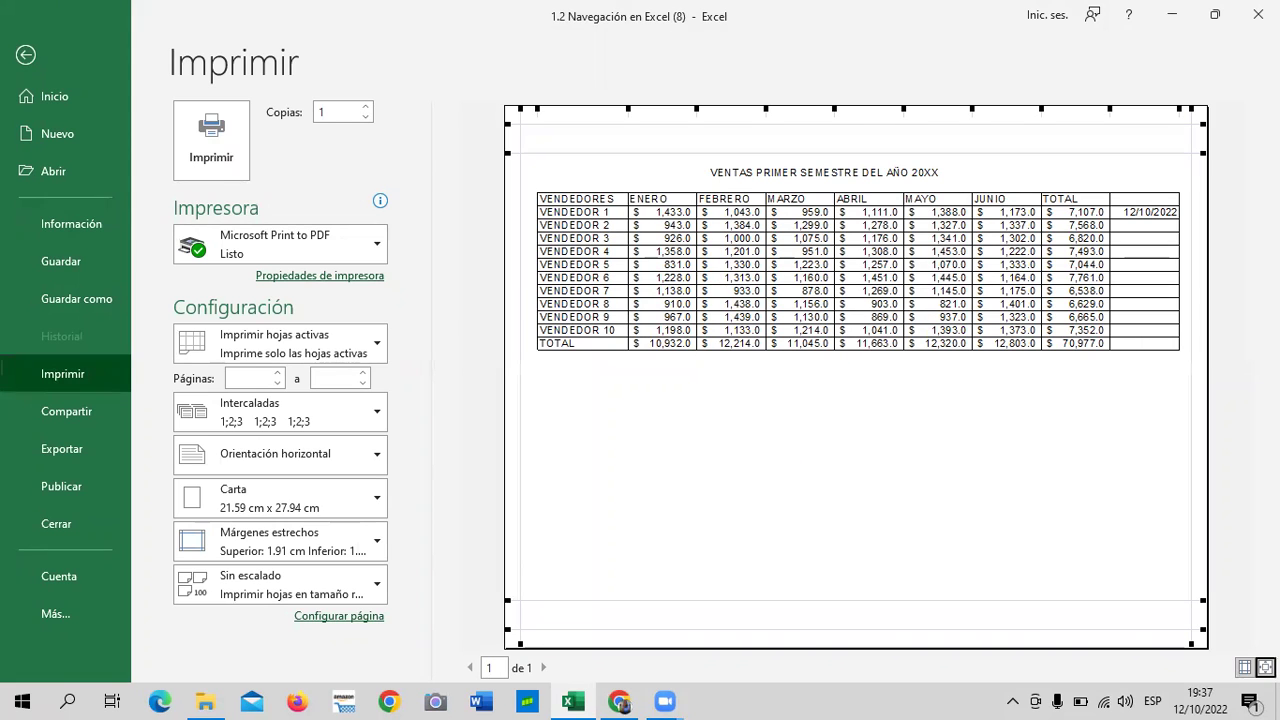
click(1244, 668)
click(1244, 668)
drag(521, 186, 516, 189)
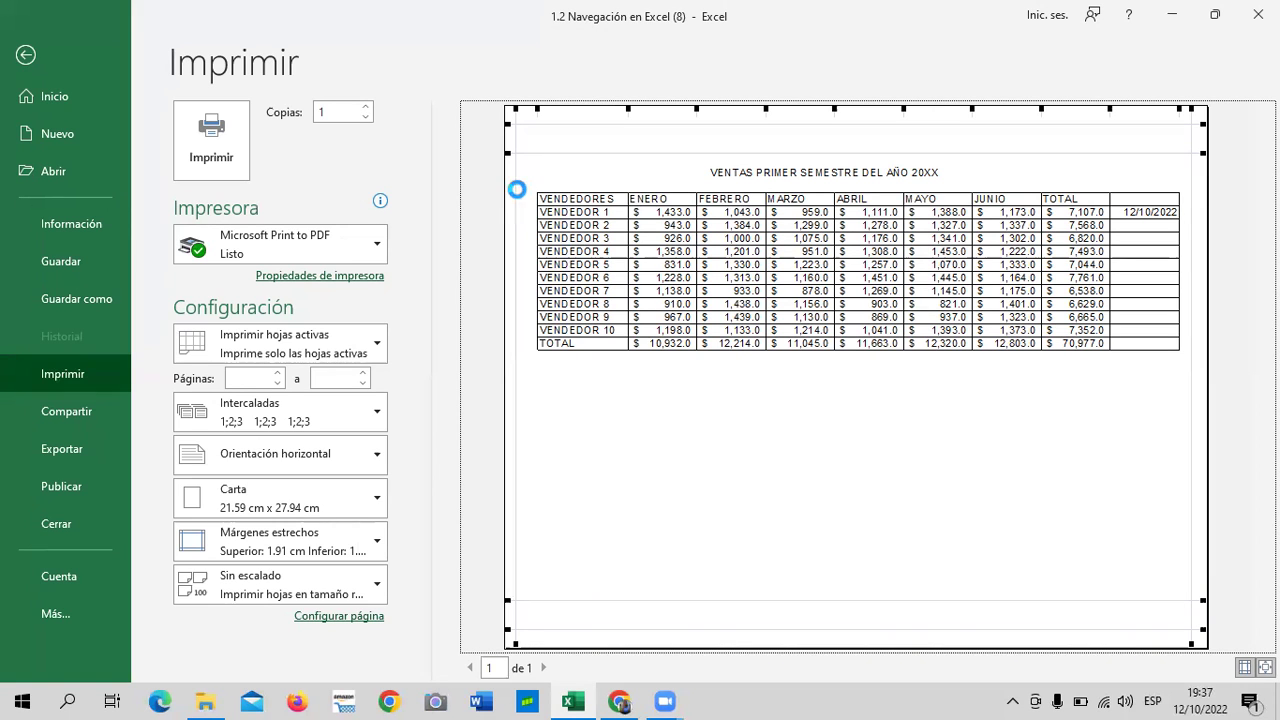
drag(1190, 184, 1204, 193)
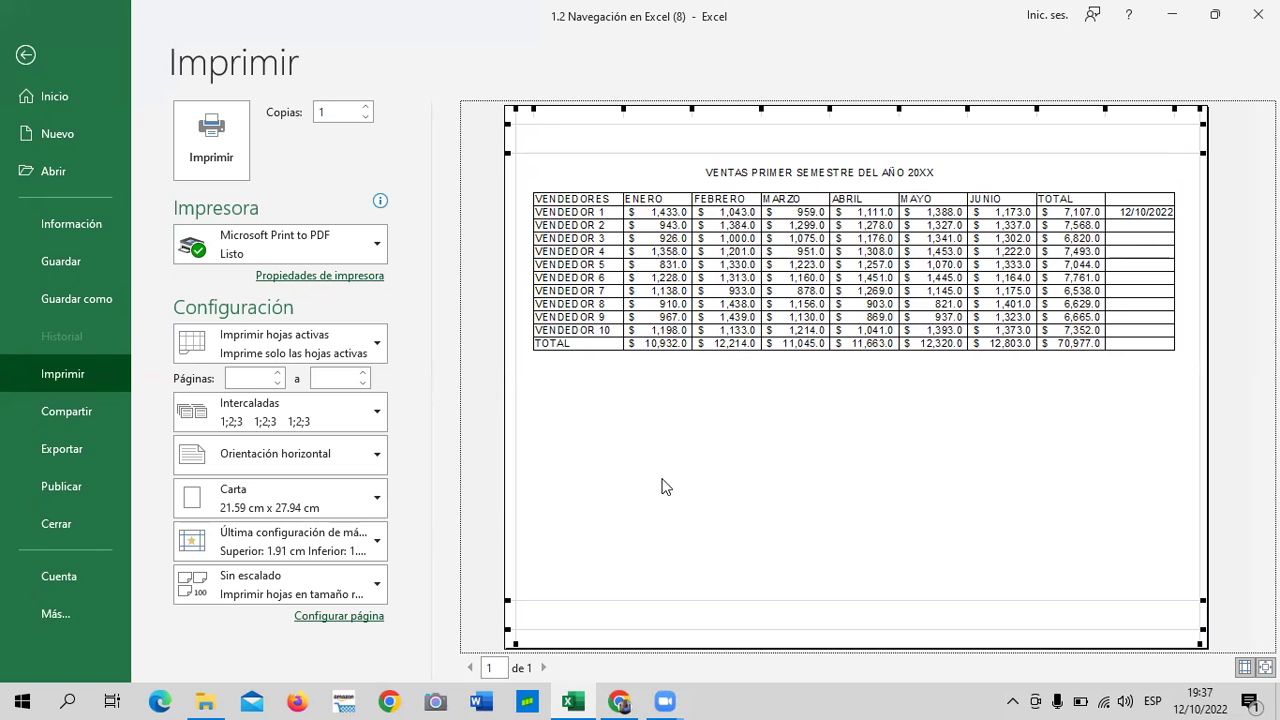
click(26, 56)
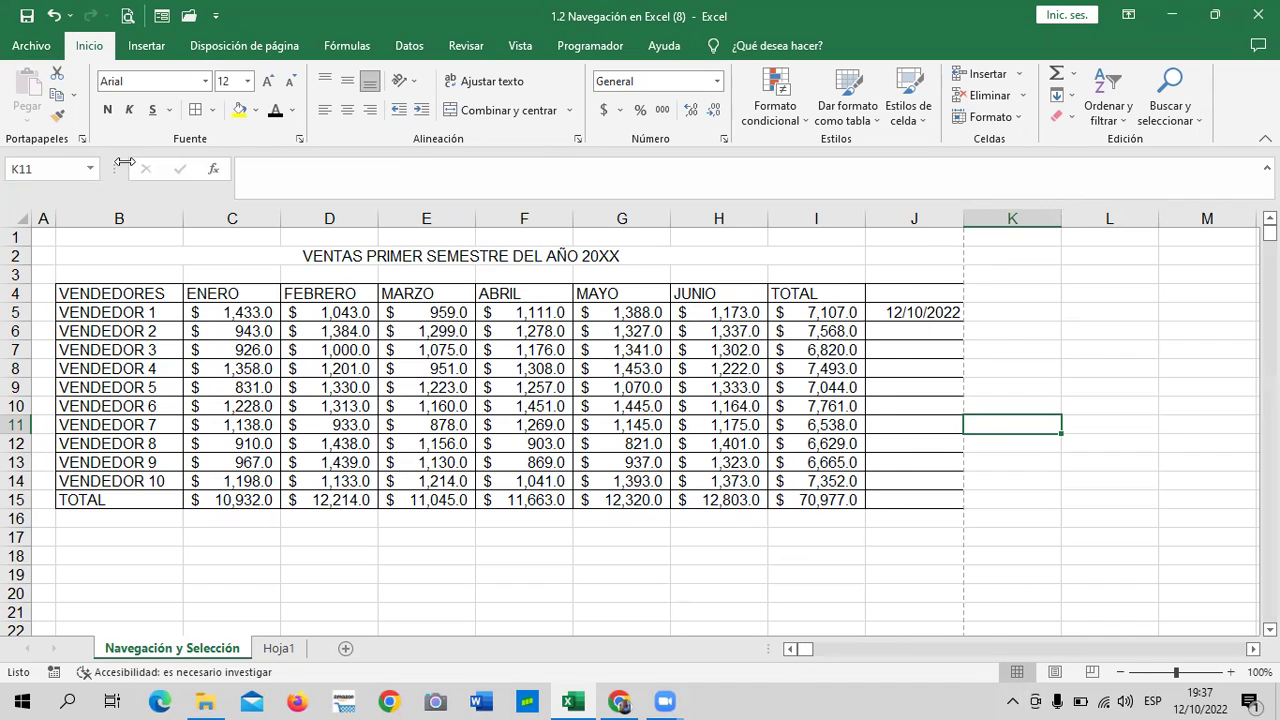
click(288, 557)
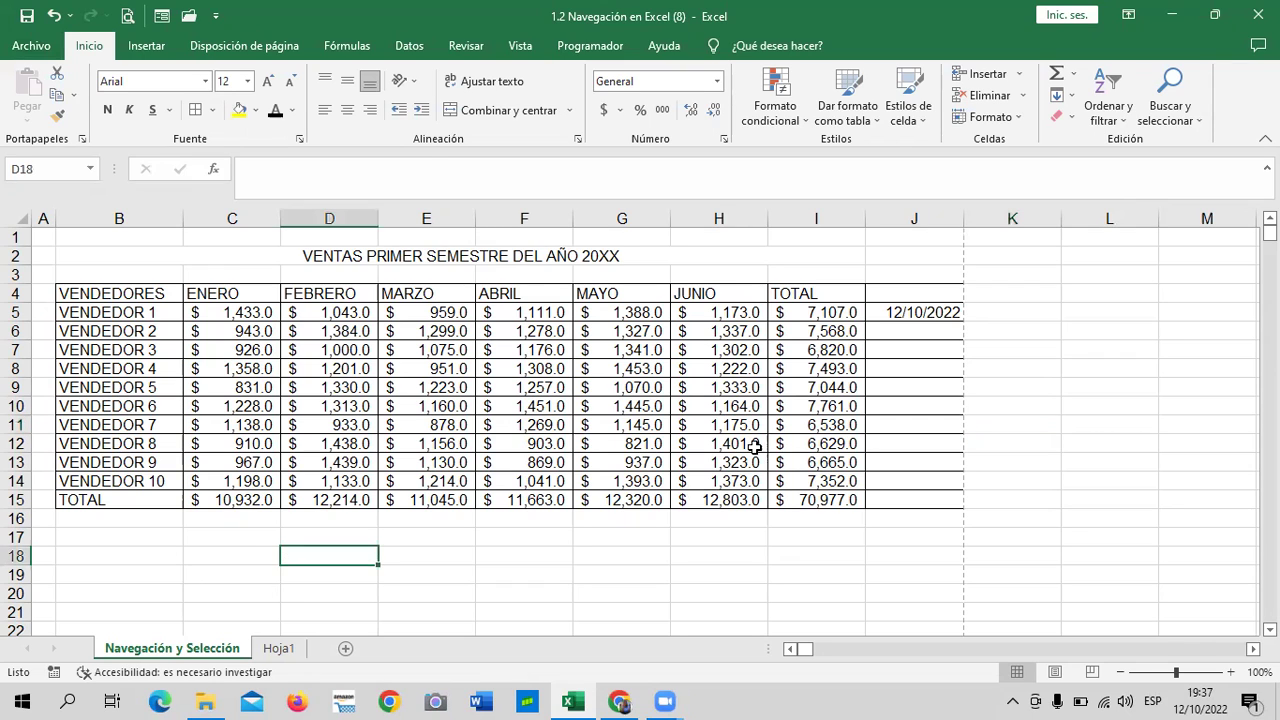
click(528, 257)
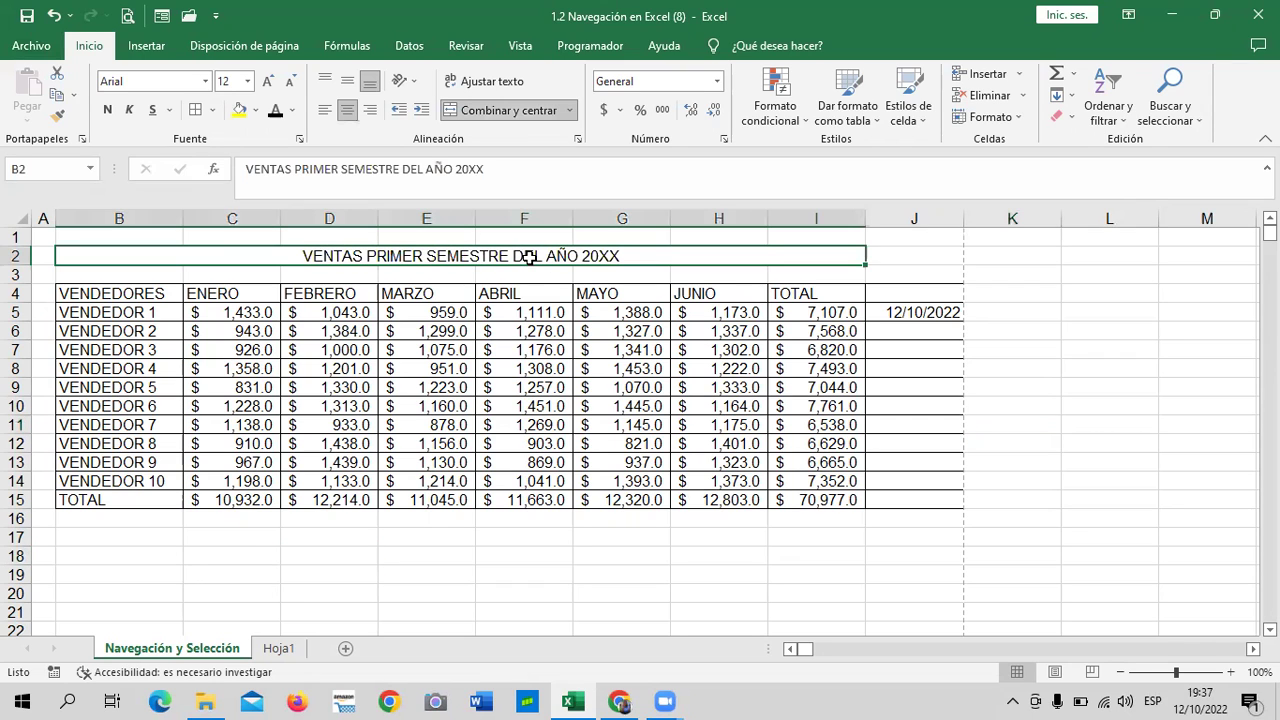
click(612, 572)
click(690, 253)
click(618, 590)
click(583, 249)
click(857, 594)
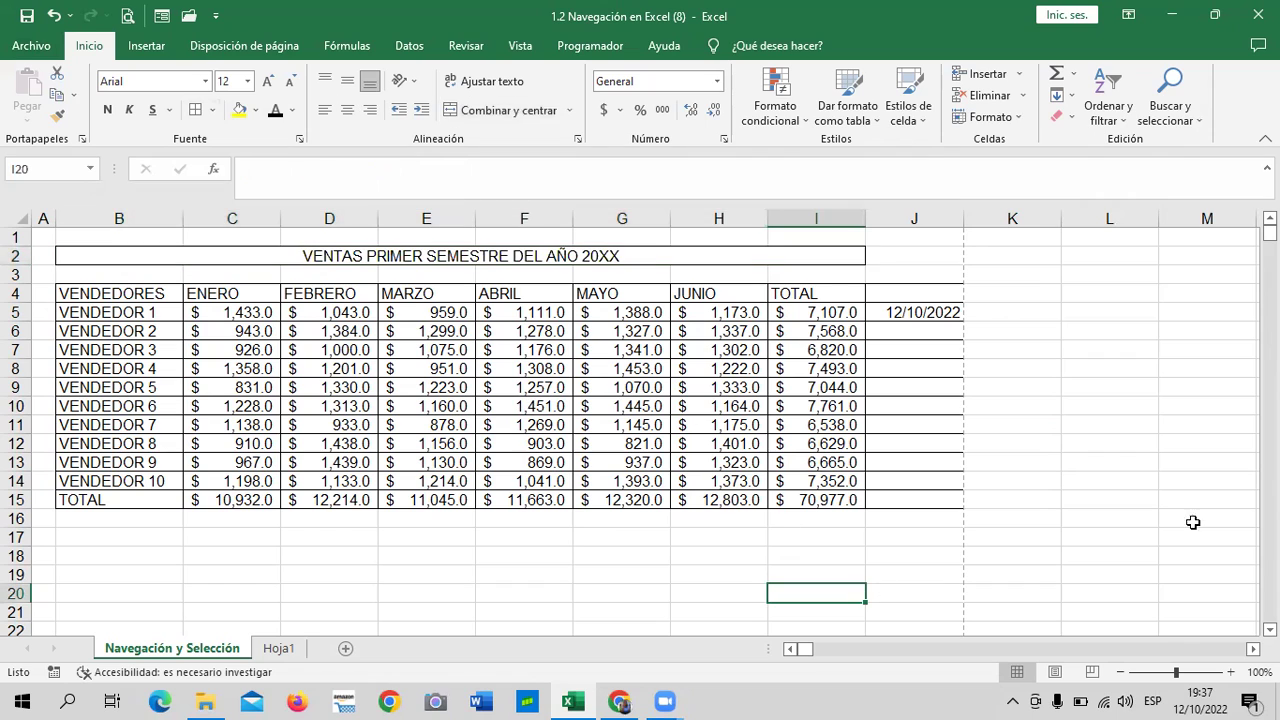
click(734, 250)
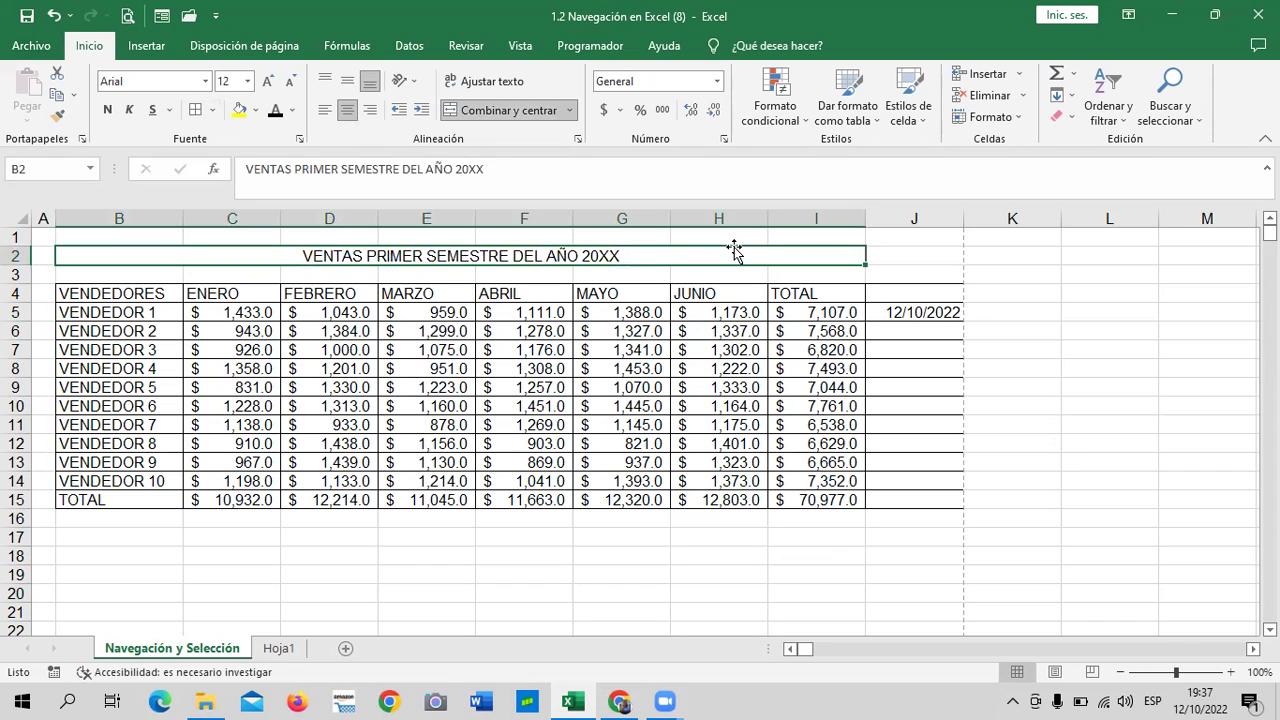
click(524, 574)
click(797, 260)
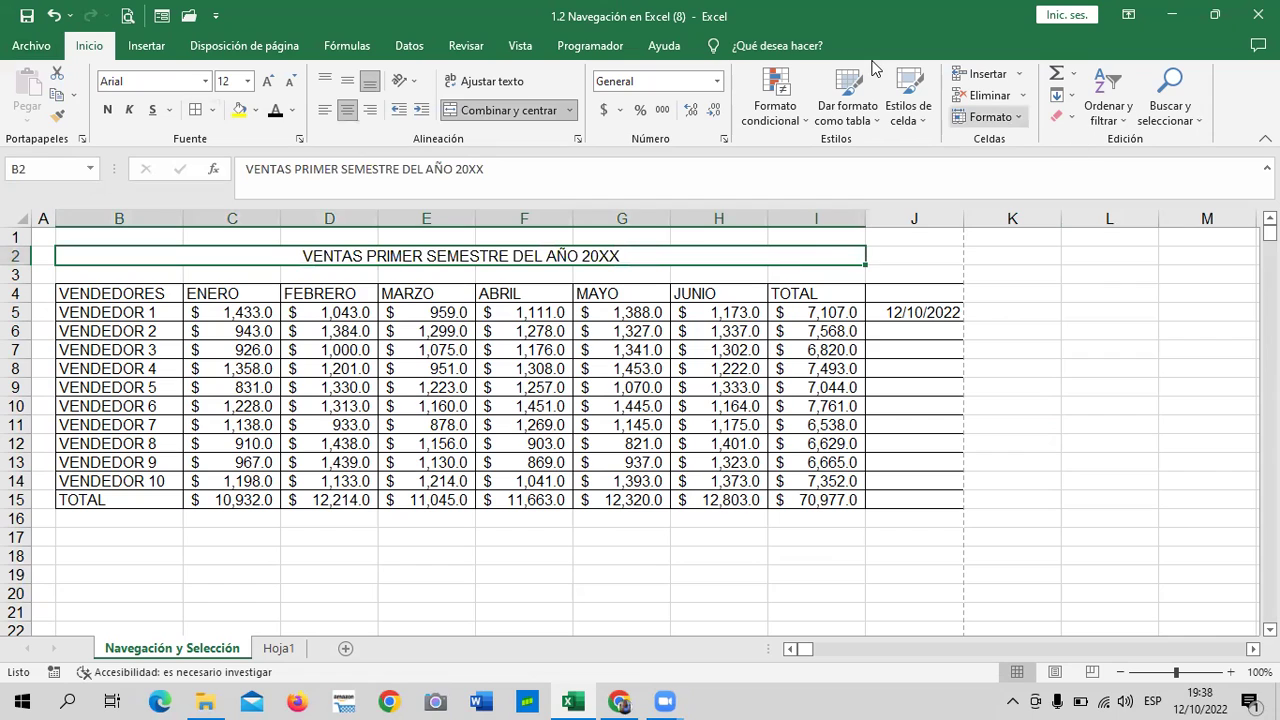
click(214, 111)
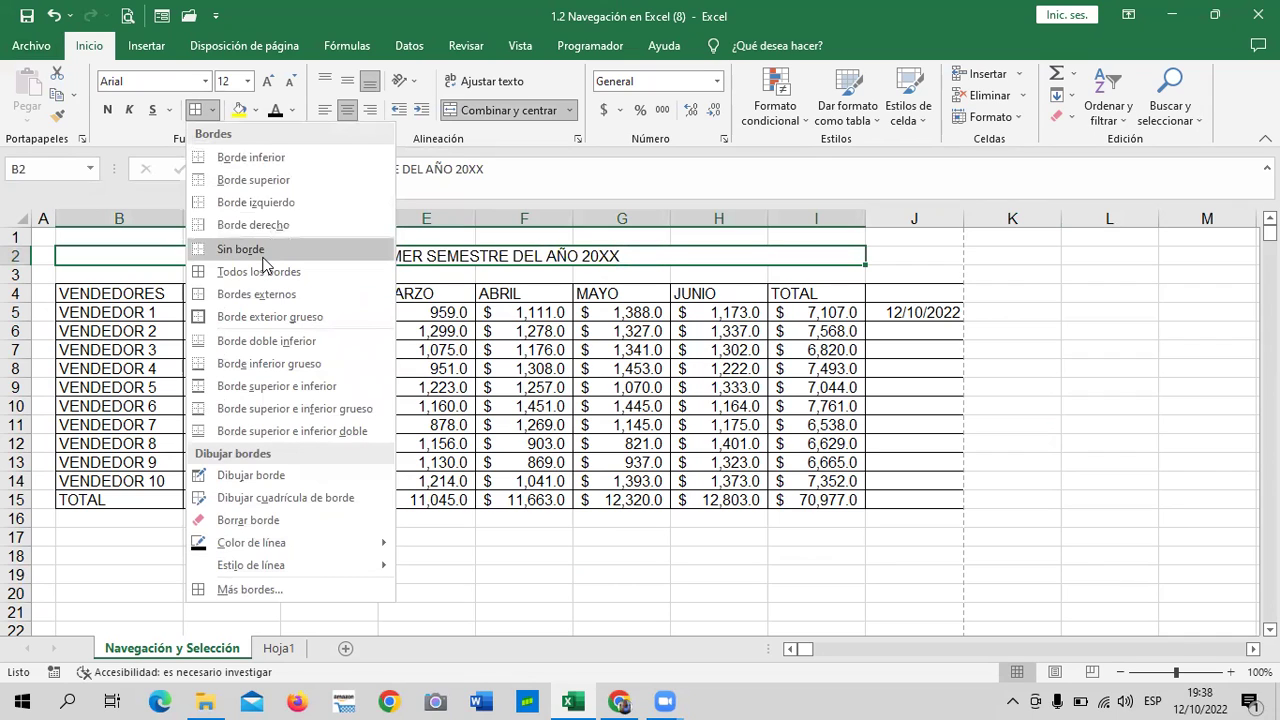
click(263, 253)
click(1106, 376)
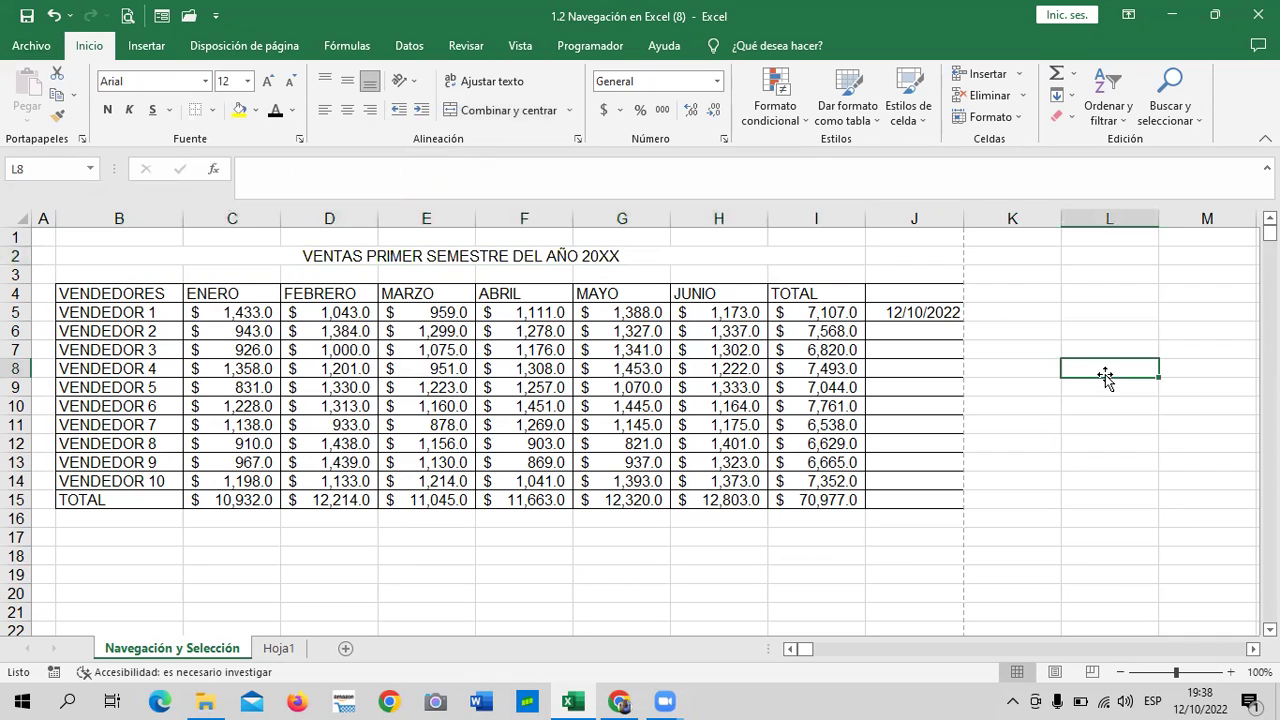
click(728, 256)
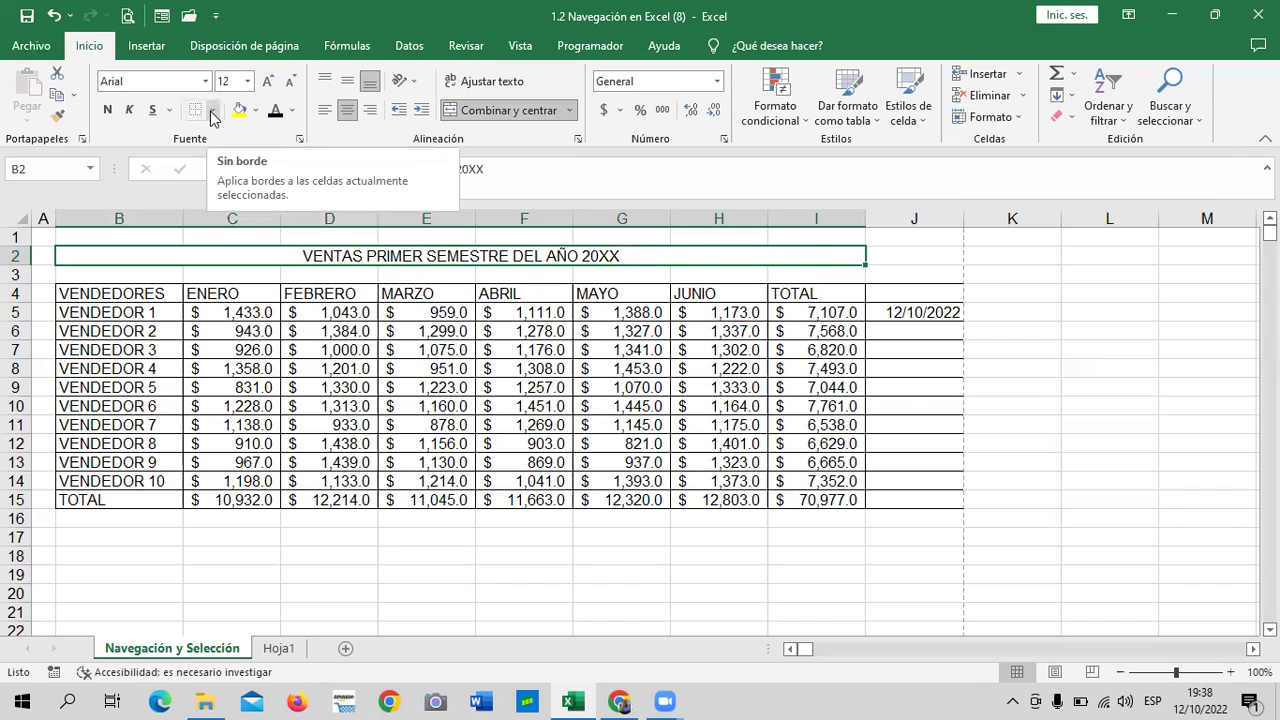
click(1012, 424)
click(707, 253)
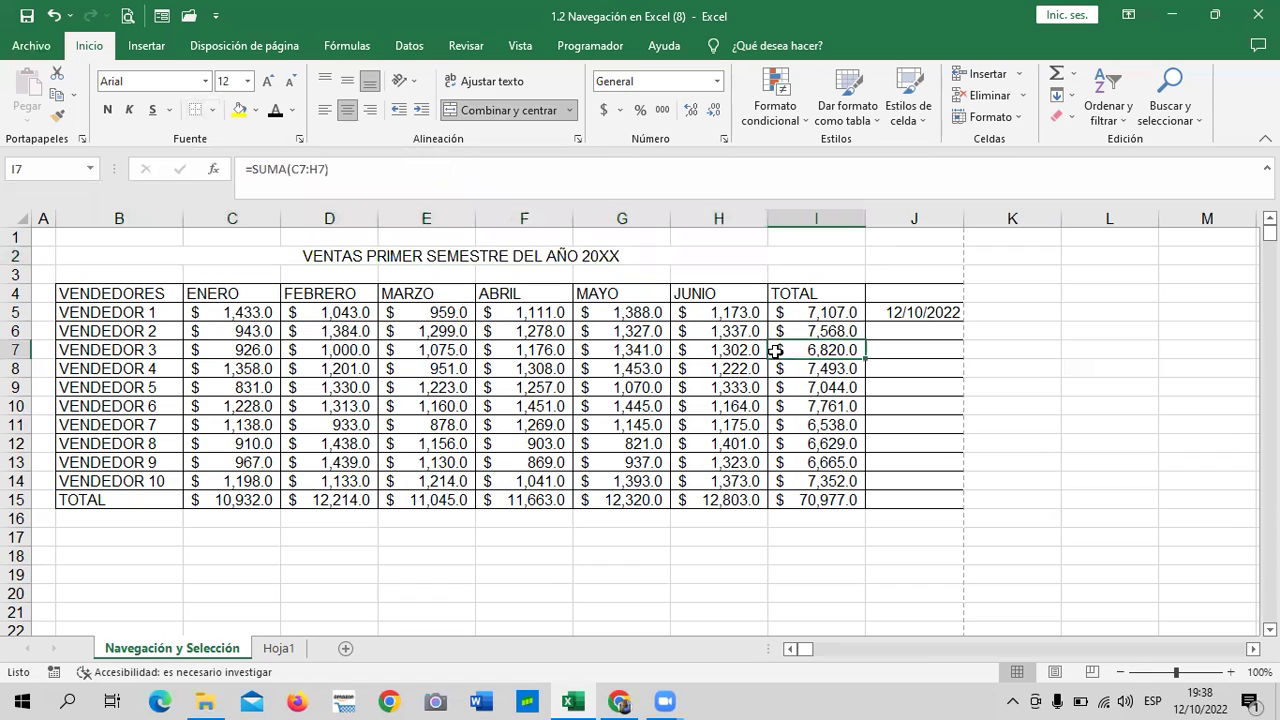
drag(126, 294, 125, 313)
drag(525, 358, 875, 480)
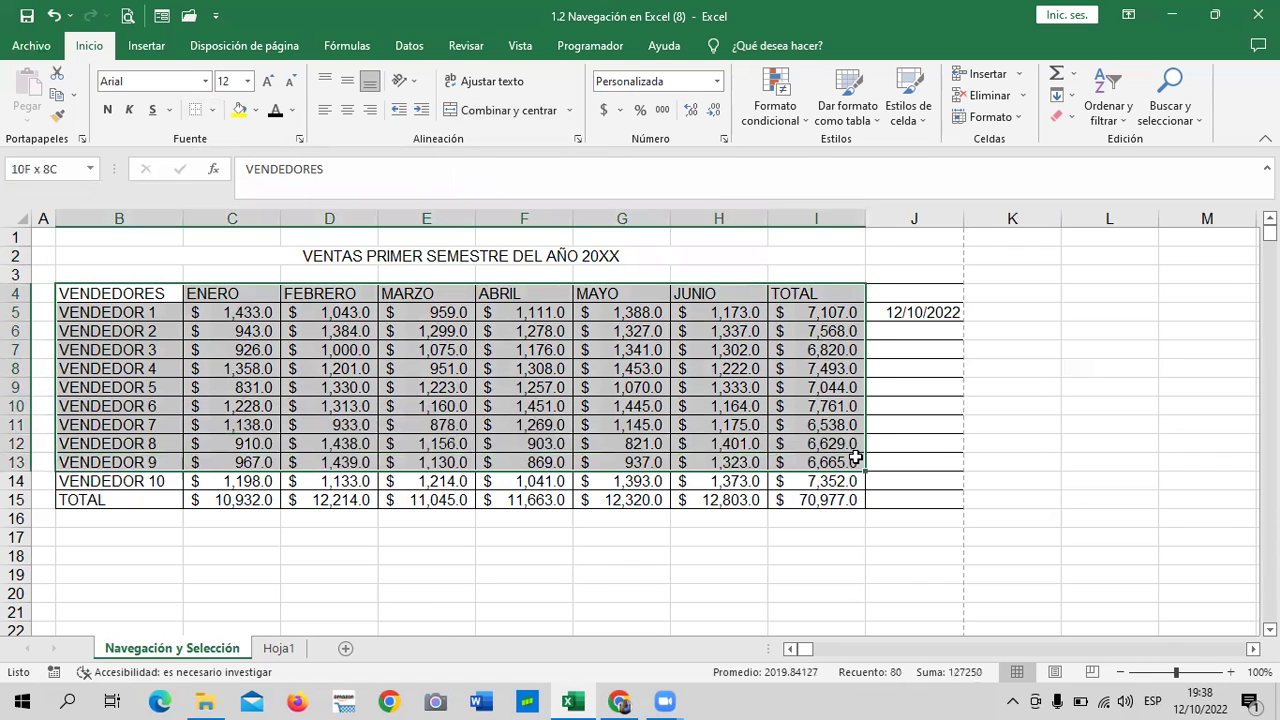
mouse_move(125, 537)
mouse_down()
mouse_move(723, 580)
mouse_move(977, 578)
mouse_move(930, 579)
mouse_up()
click(212, 113)
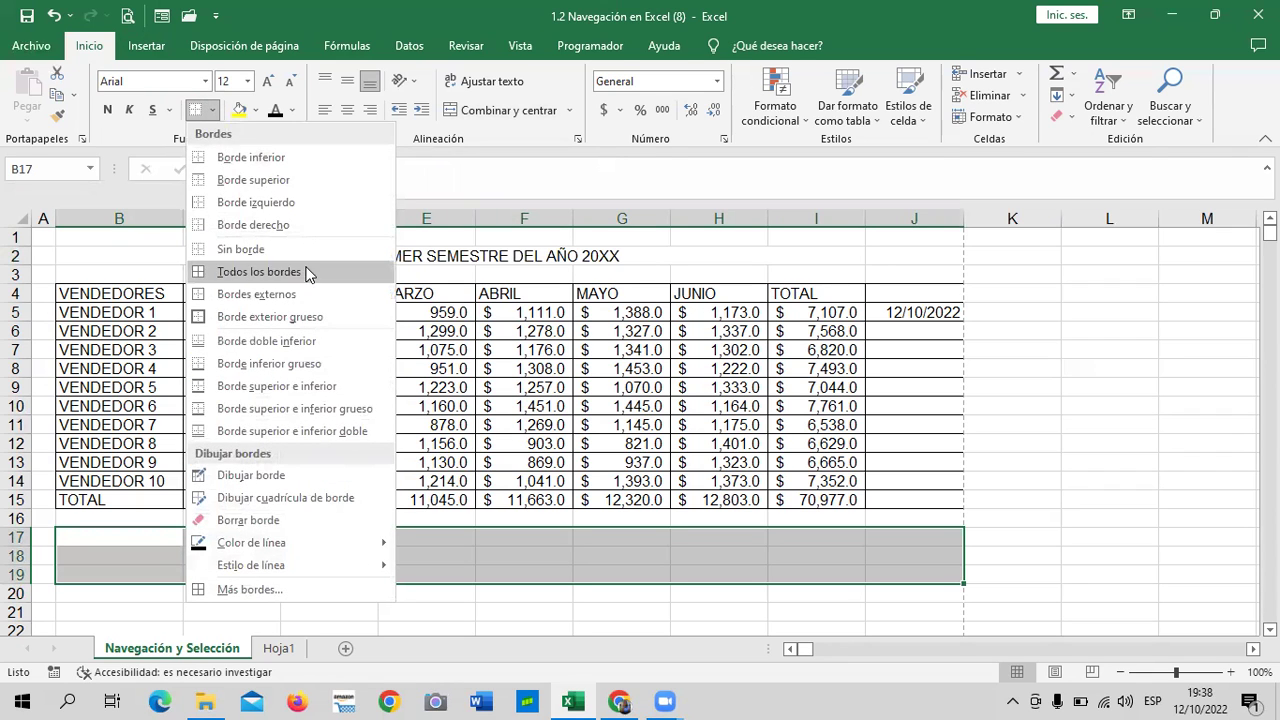
click(302, 270)
click(1103, 486)
scroll(1016, 502, down, 2)
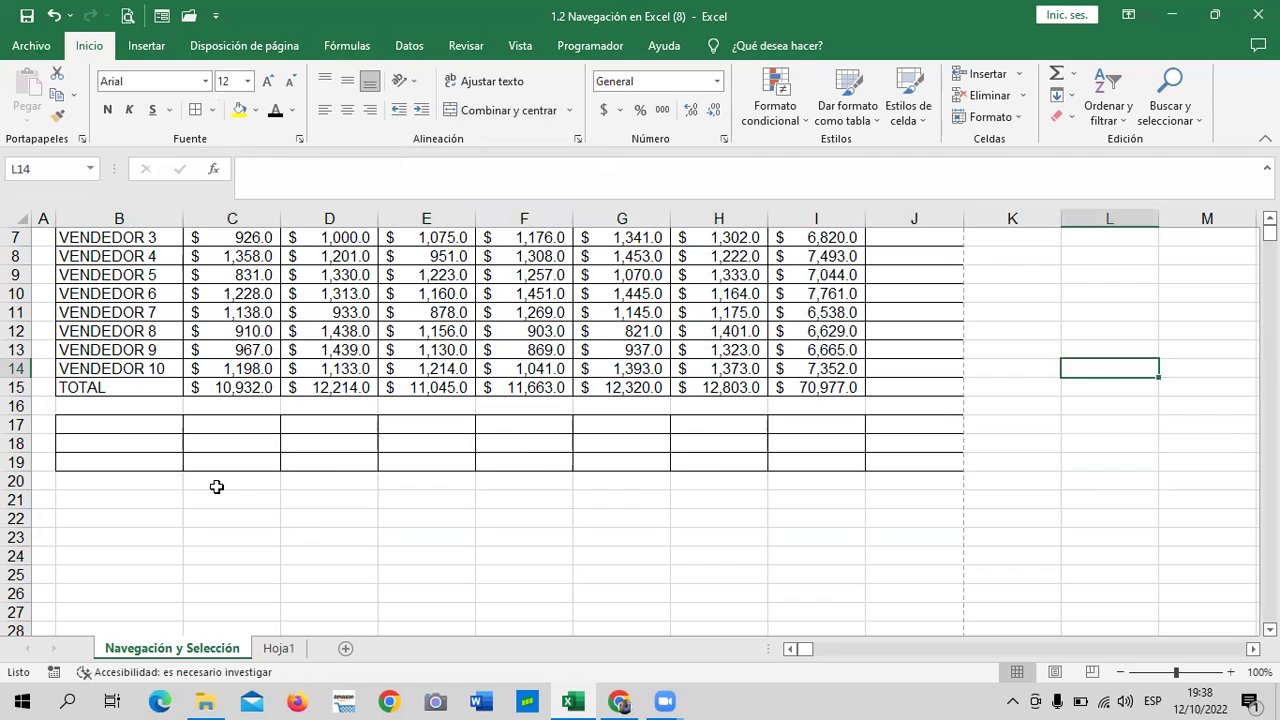
drag(100, 428, 947, 464)
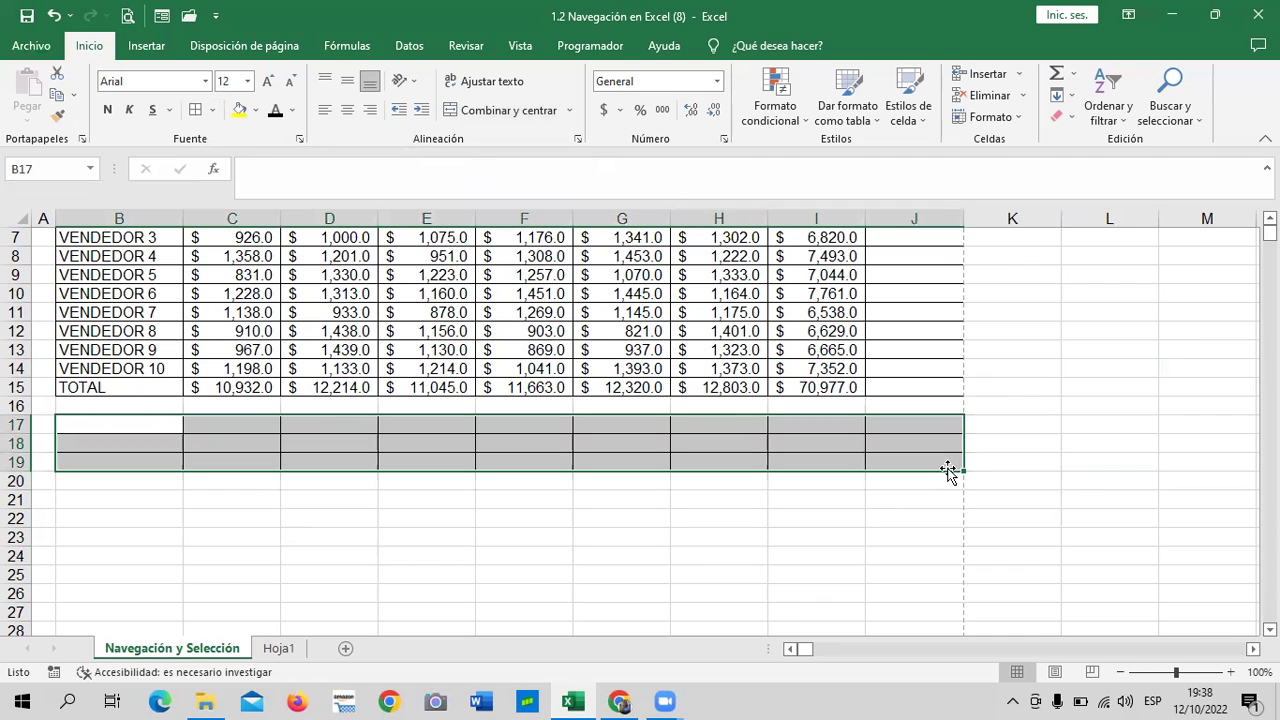
click(213, 112)
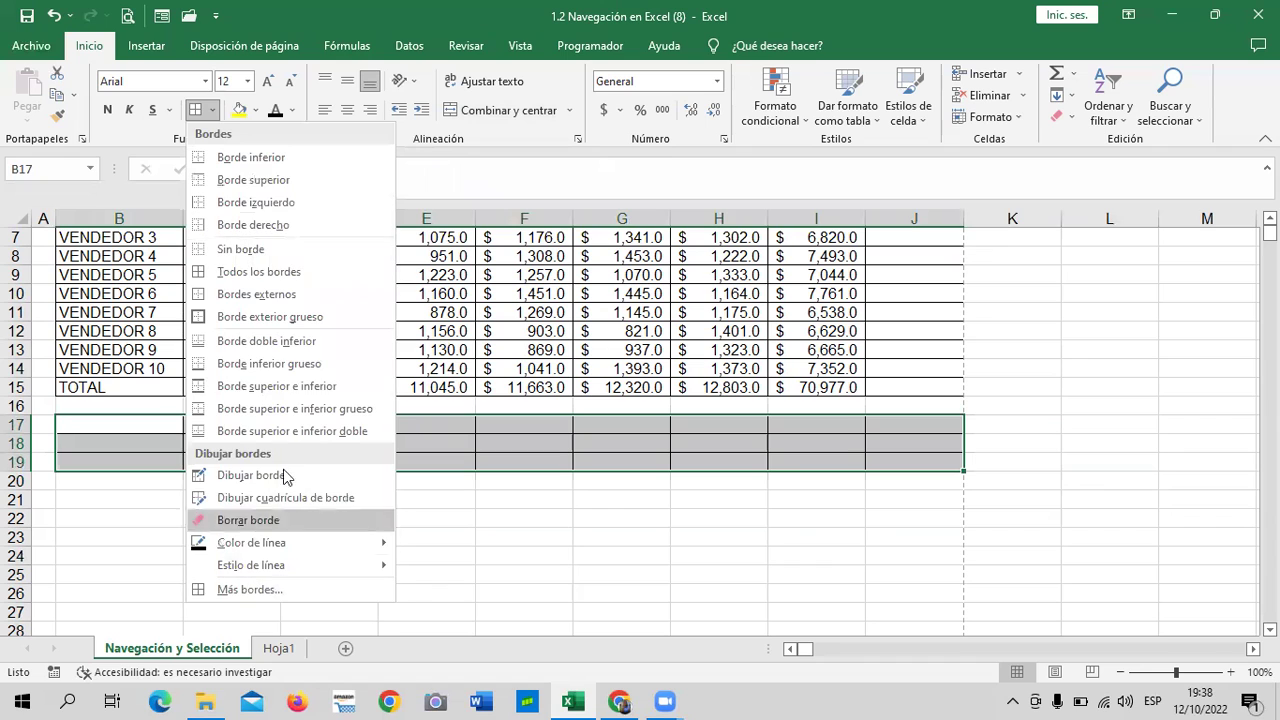
click(275, 250)
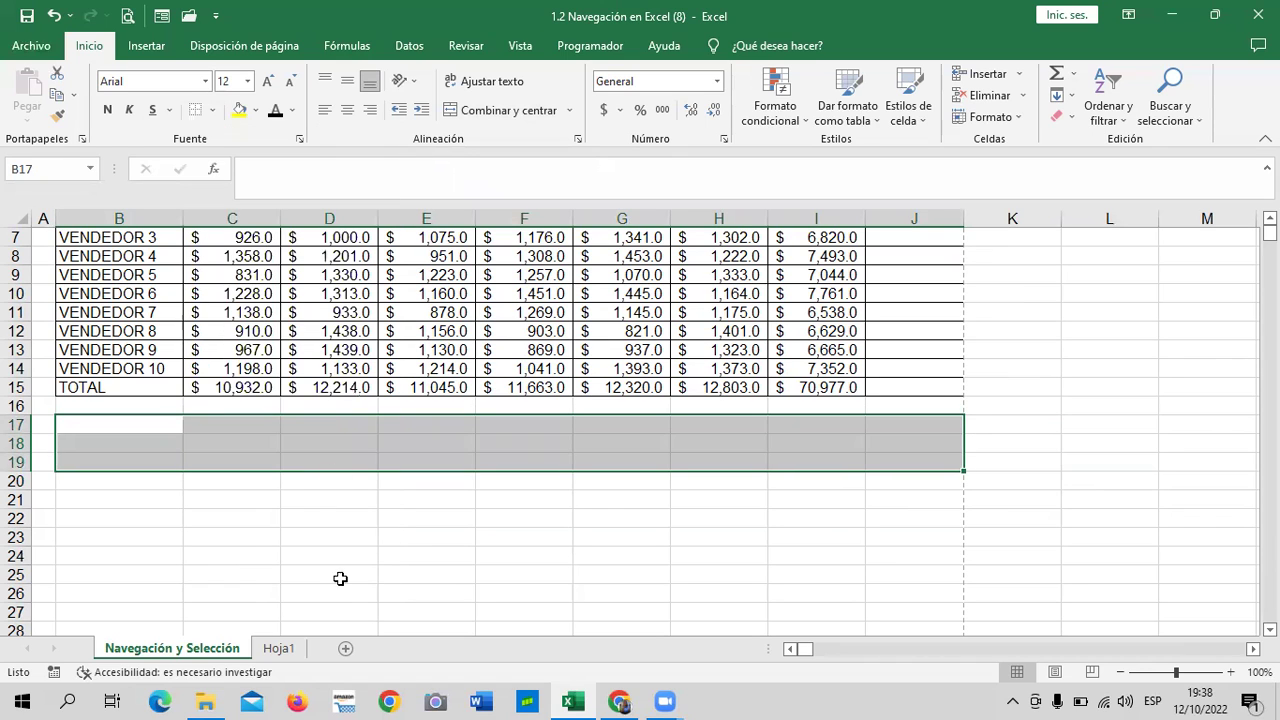
click(337, 578)
mouse_move(122, 440)
mouse_down()
mouse_move(910, 541)
mouse_move(896, 515)
mouse_up()
click(212, 110)
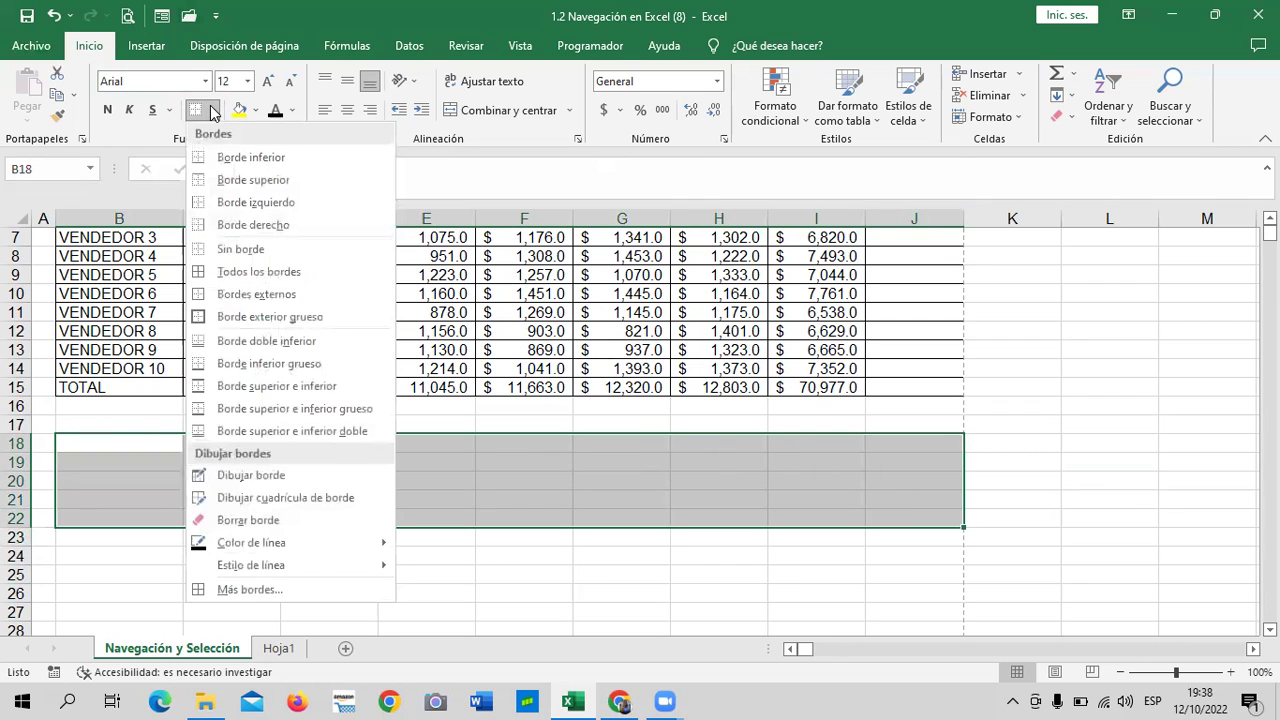
click(265, 294)
click(1092, 448)
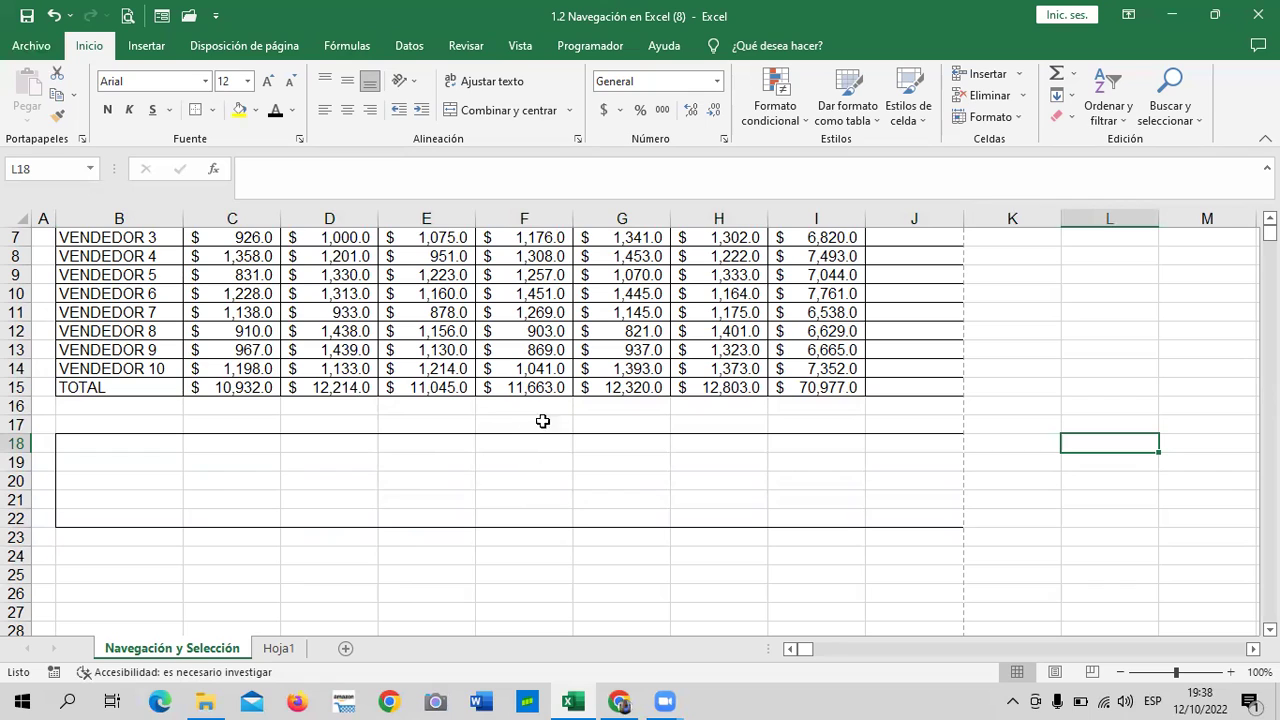
drag(166, 443, 884, 404)
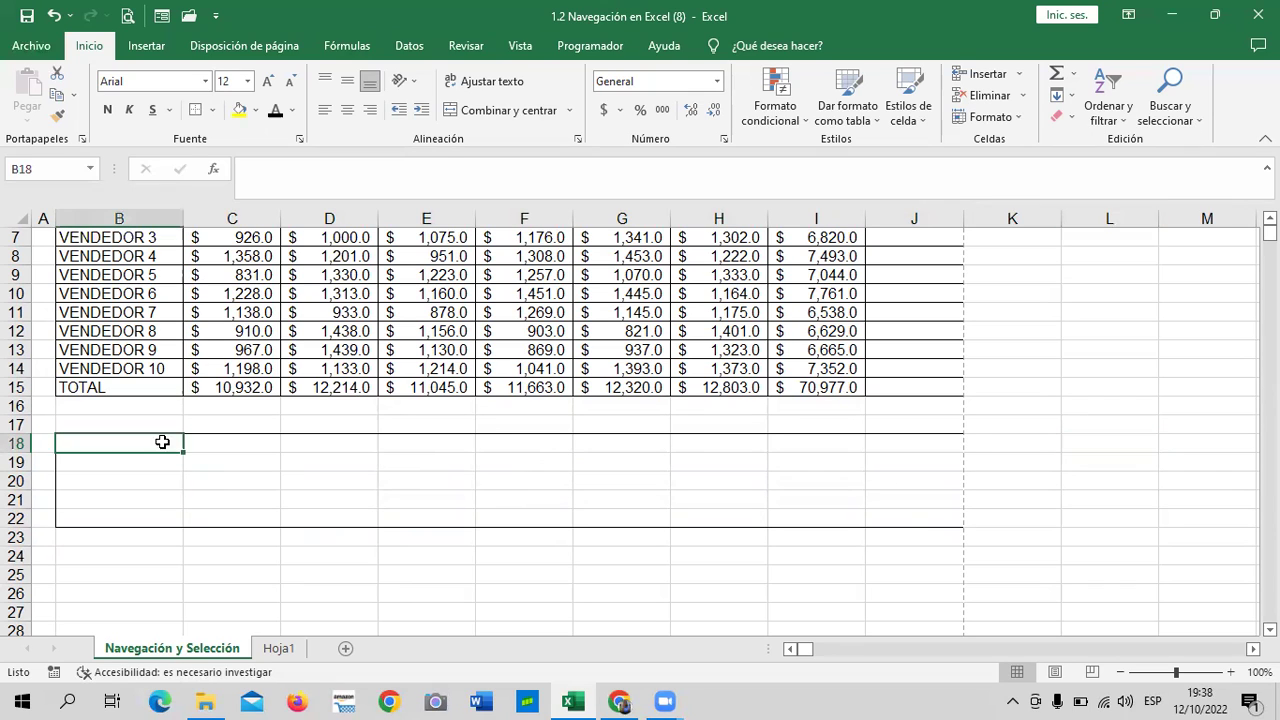
click(256, 112)
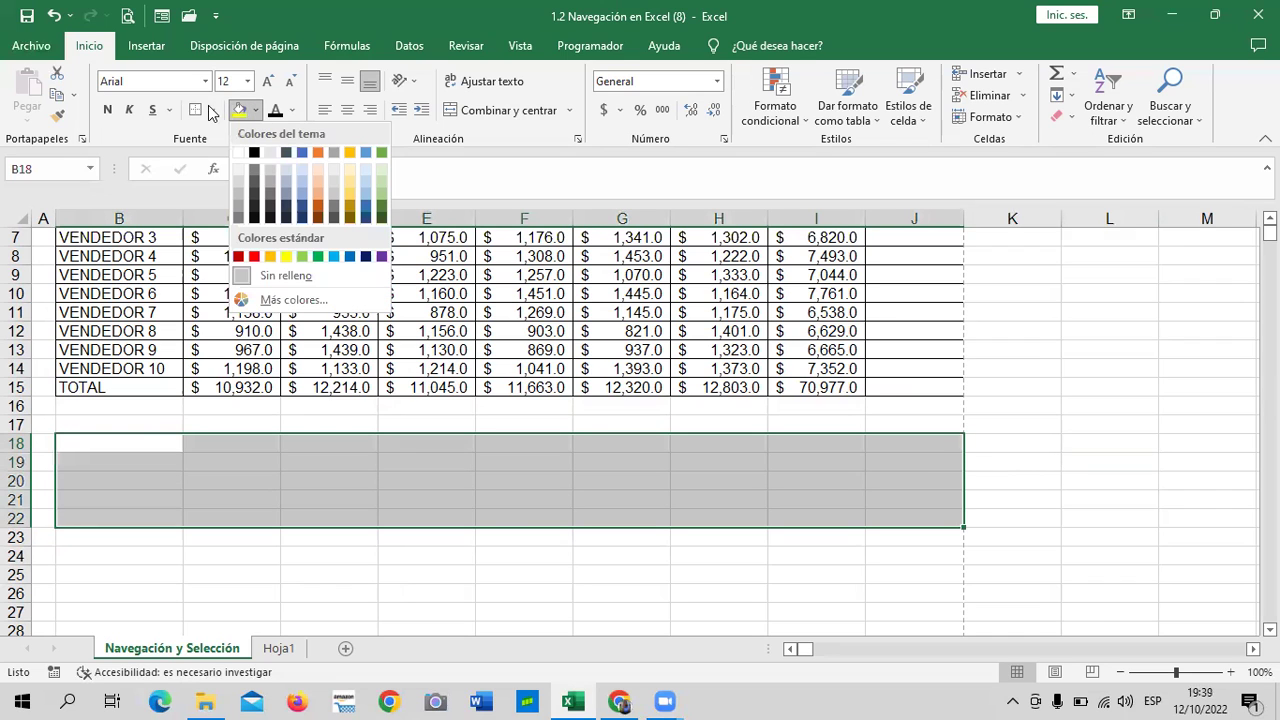
click(212, 110)
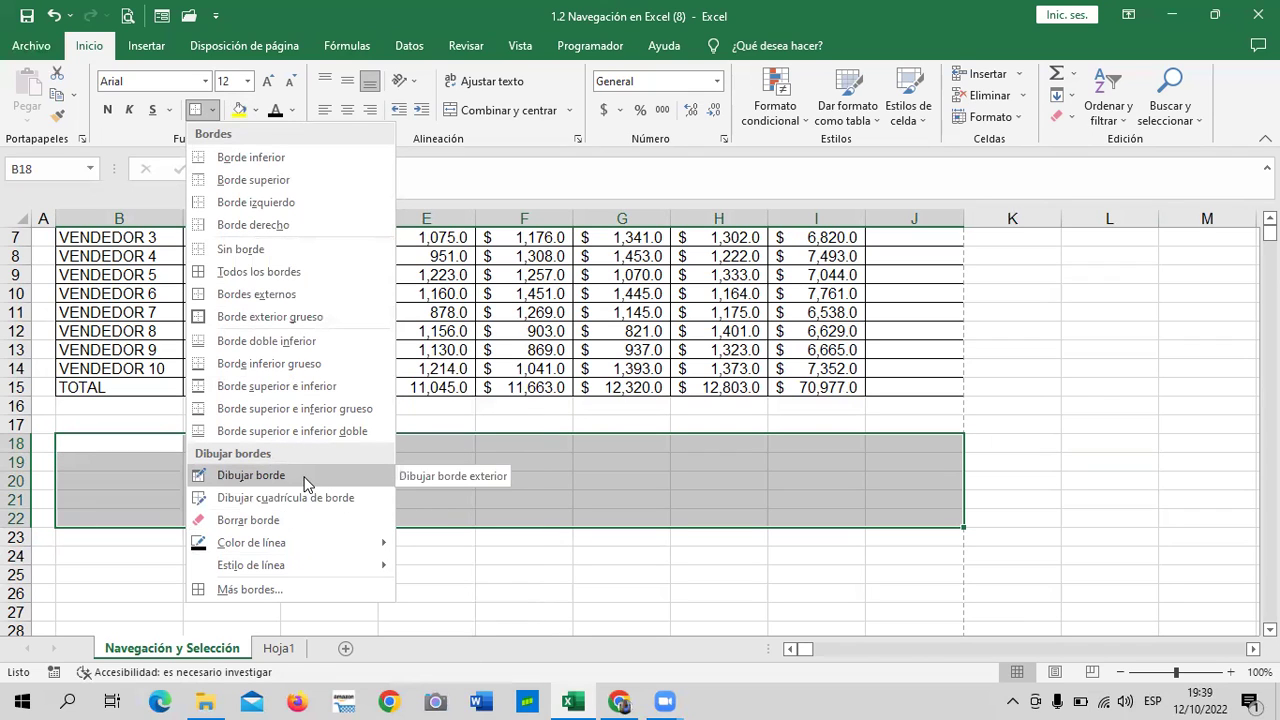
mouse_move(339, 553)
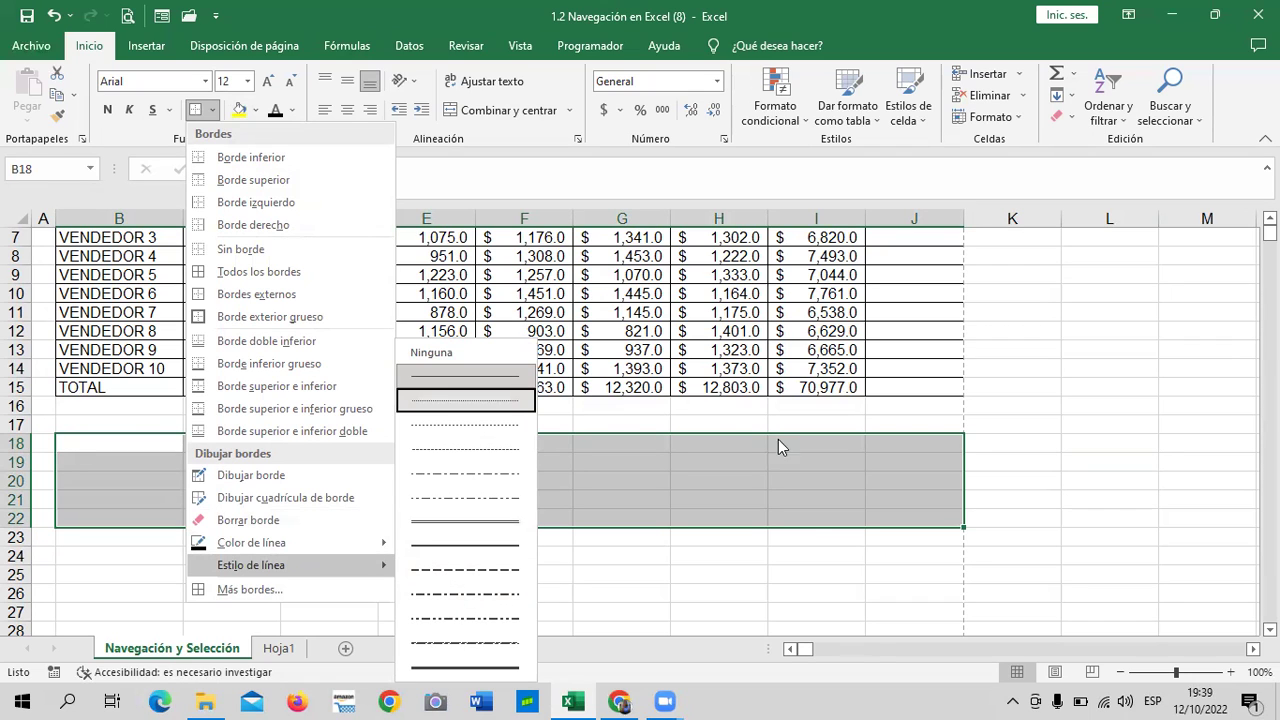
click(1115, 437)
click(842, 569)
drag(72, 452, 880, 512)
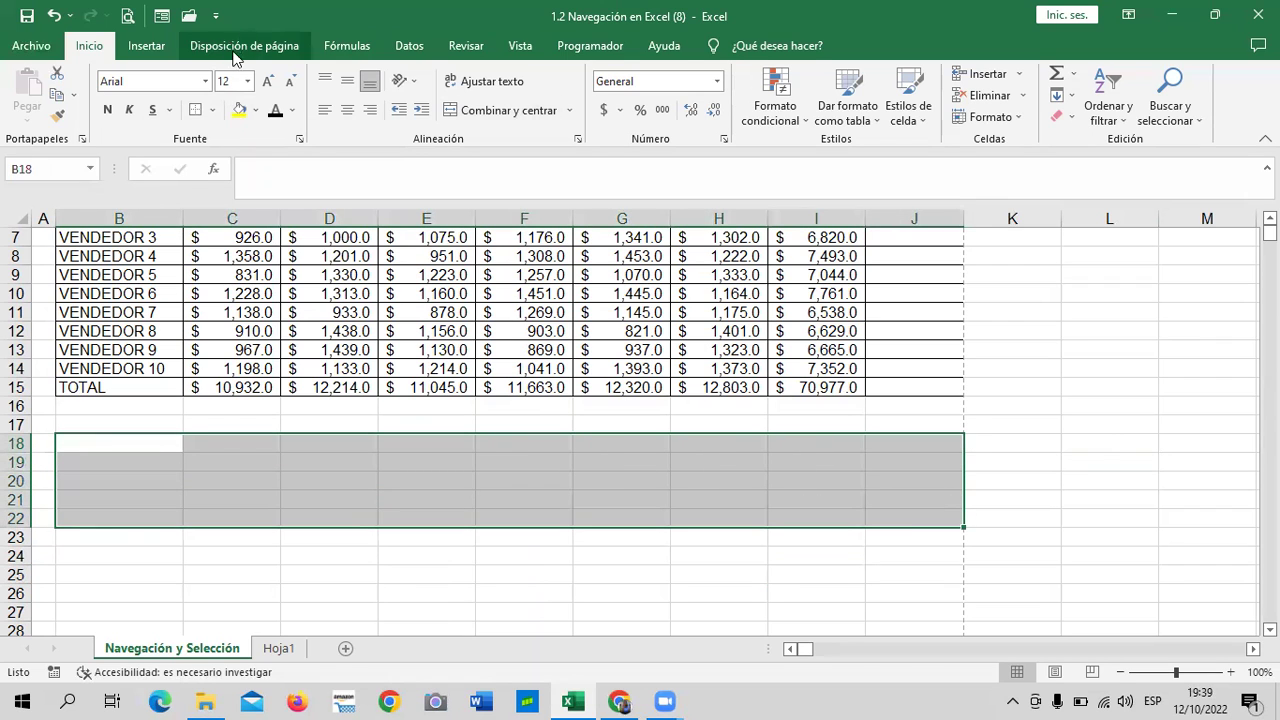
click(213, 111)
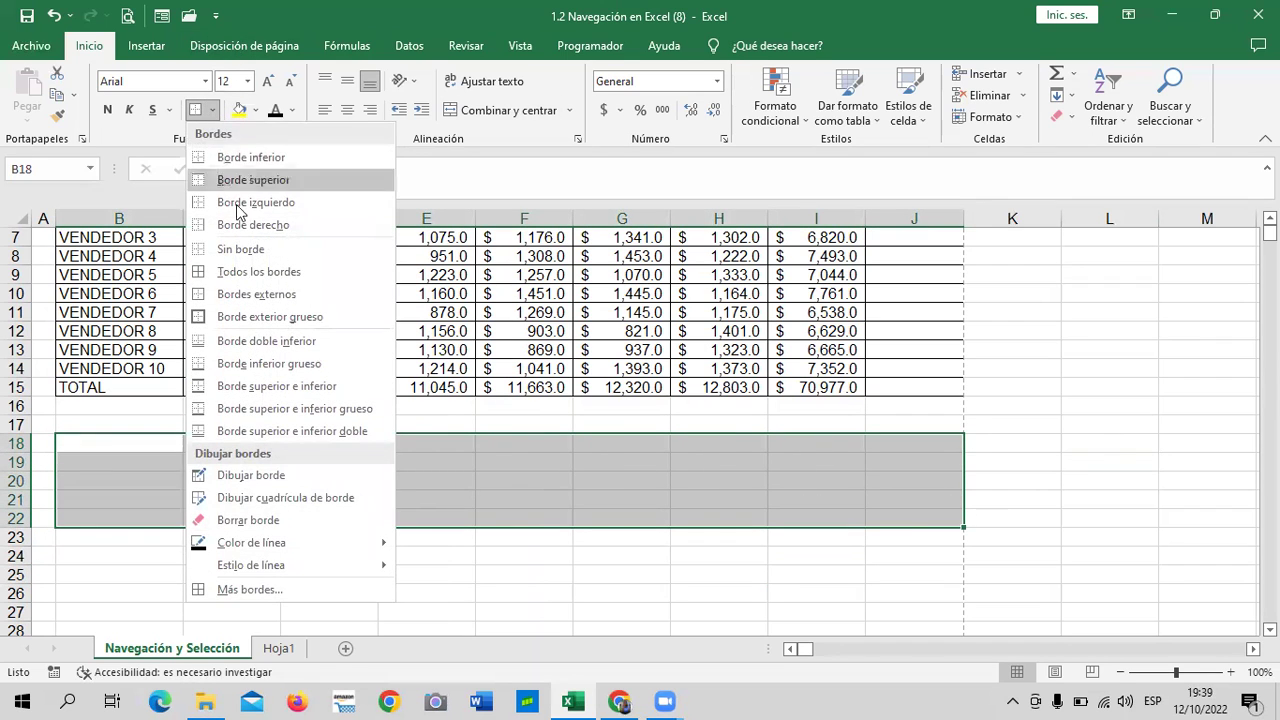
click(249, 249)
drag(1050, 446, 1023, 431)
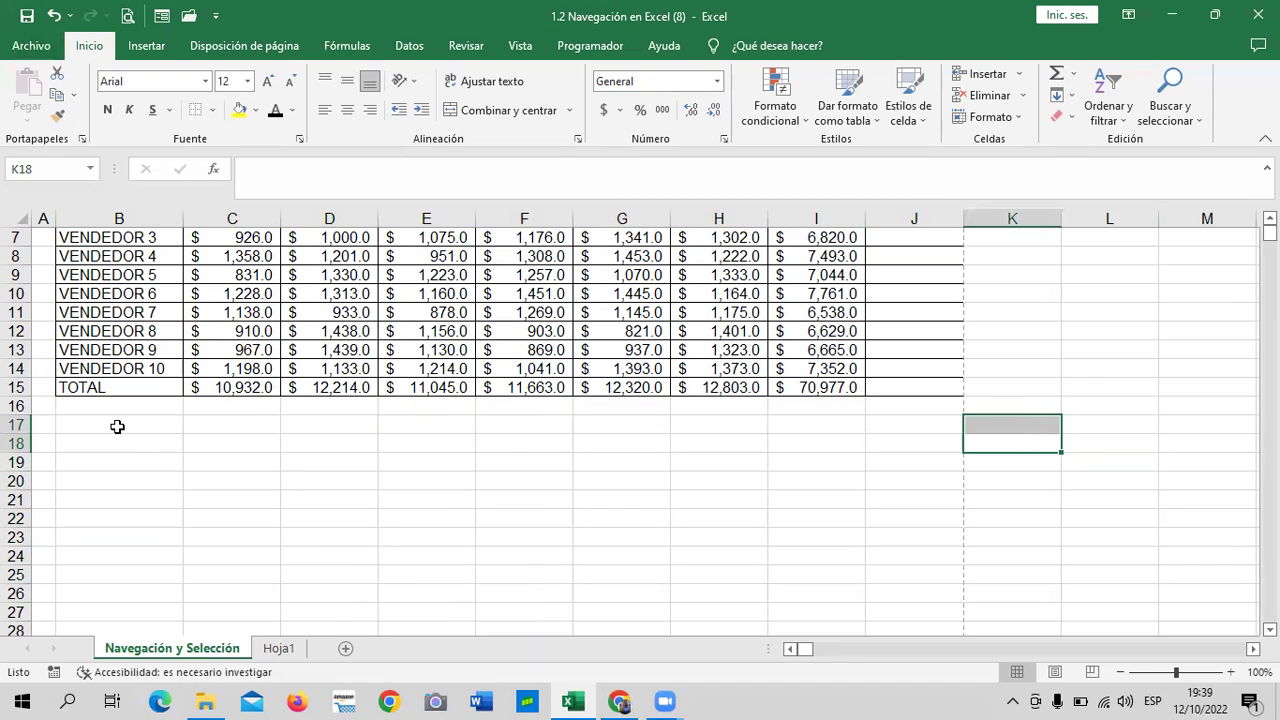
scroll(117, 427, up, 2)
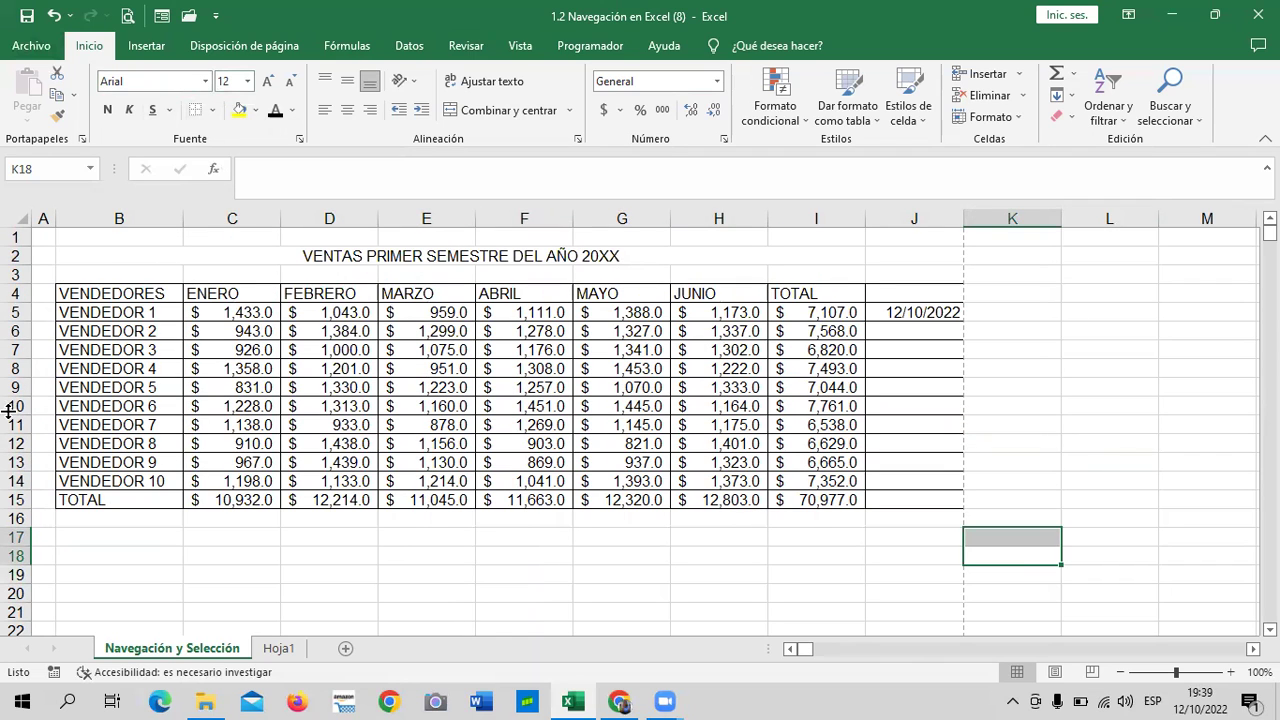
click(700, 590)
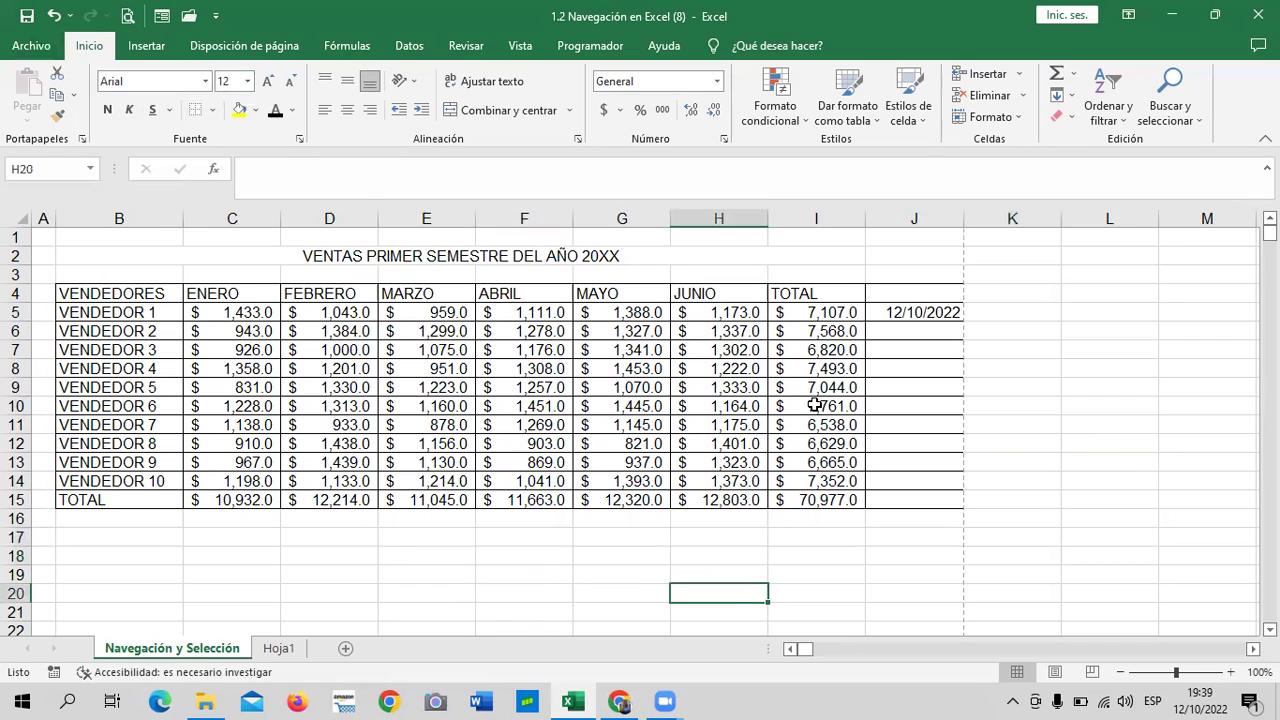
click(814, 574)
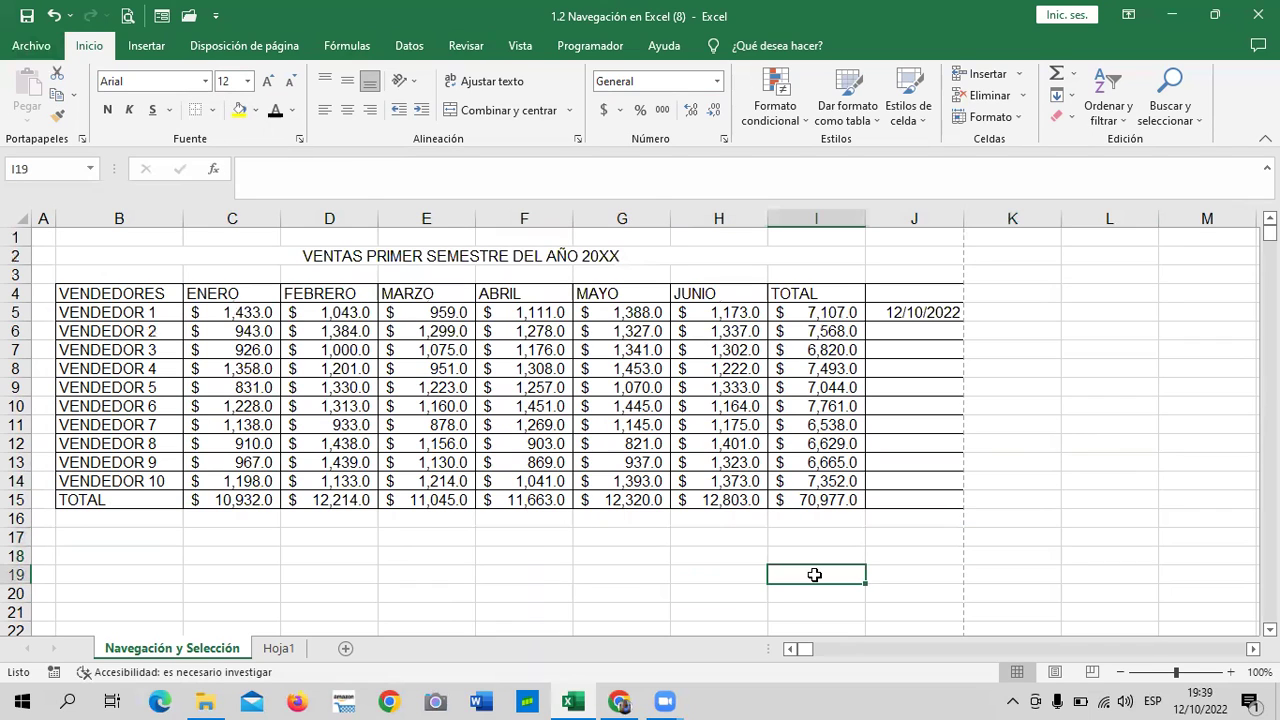
click(765, 251)
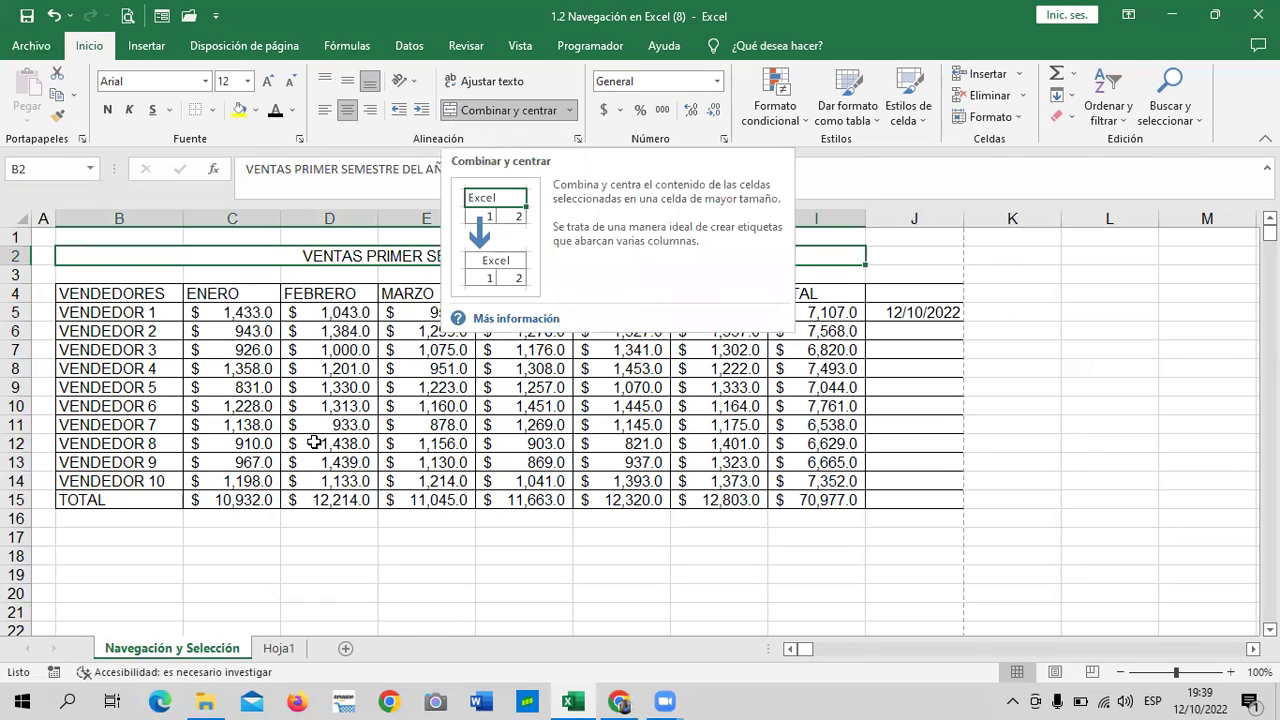
drag(457, 606, 430, 592)
drag(265, 569, 915, 557)
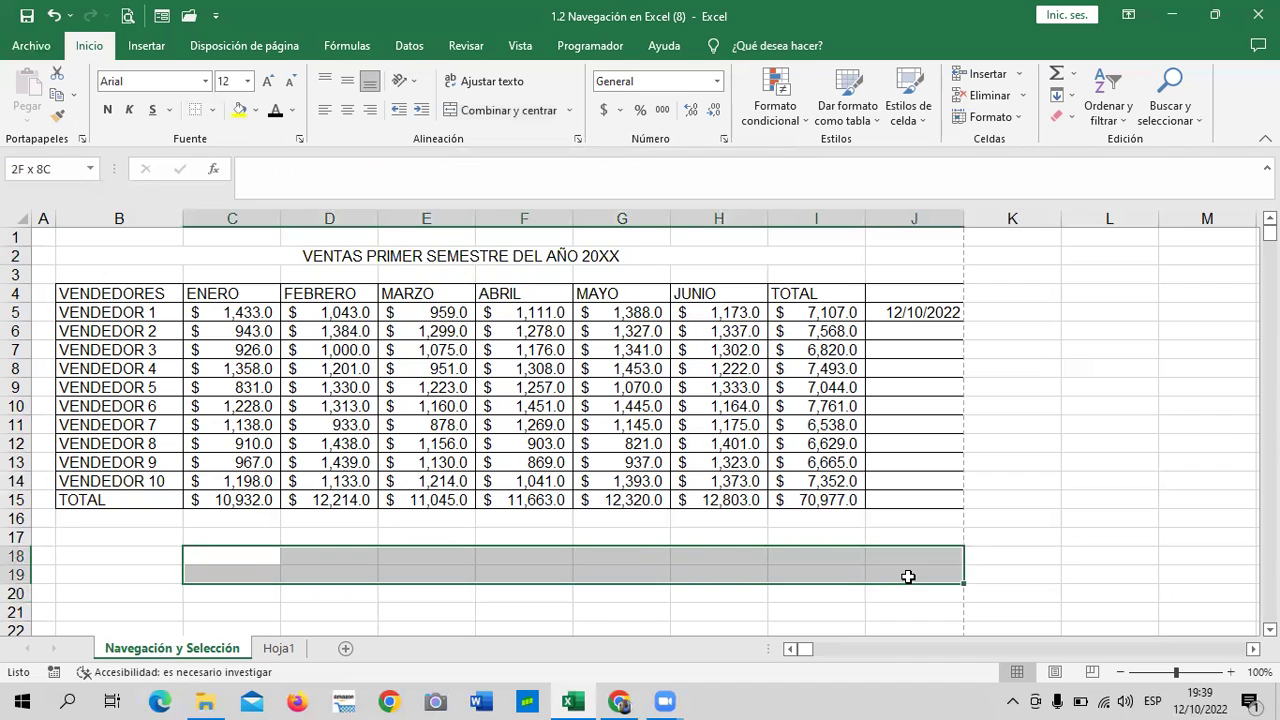
scroll(484, 517, down, 2)
click(484, 517)
drag(128, 460, 903, 488)
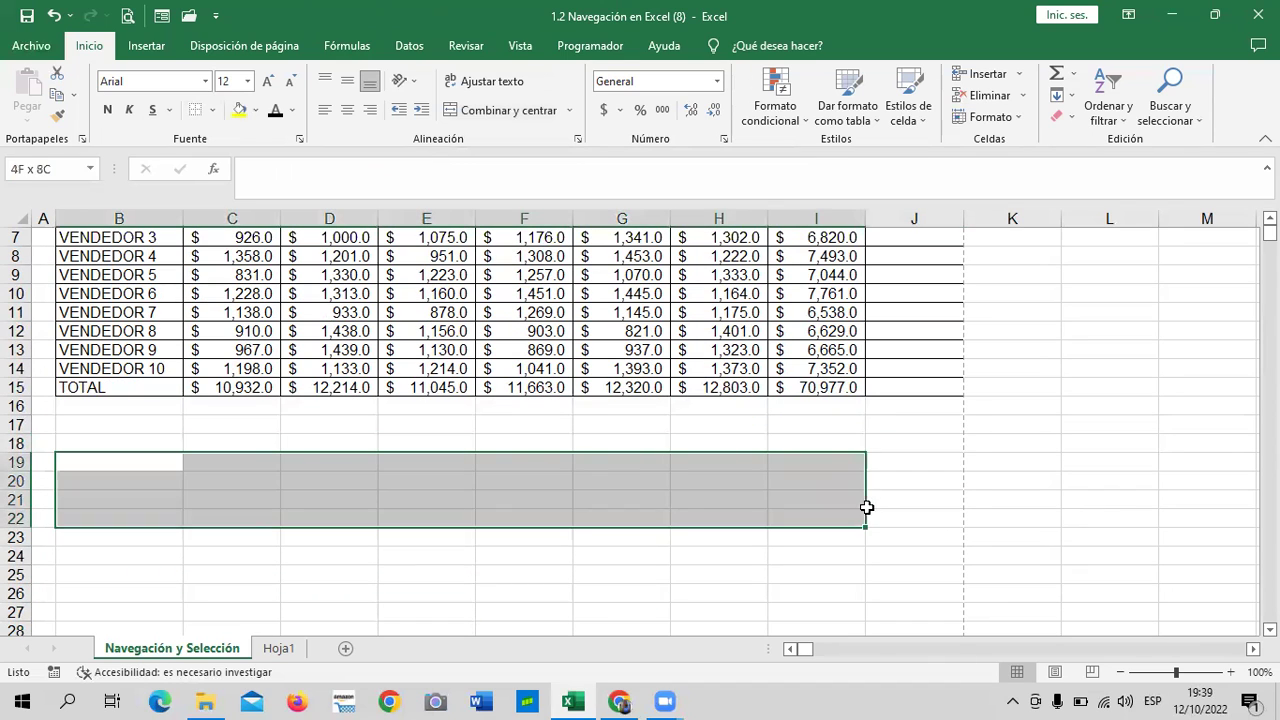
click(488, 110)
click(428, 554)
click(351, 462)
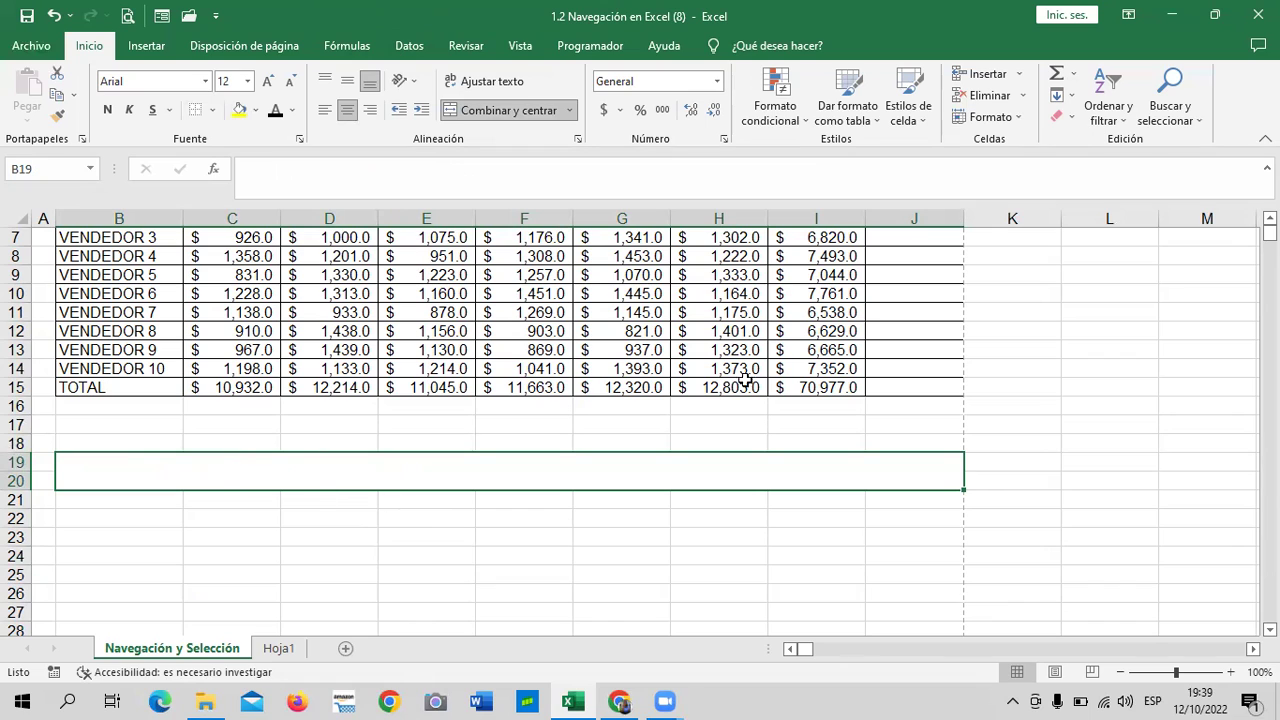
click(402, 556)
click(396, 477)
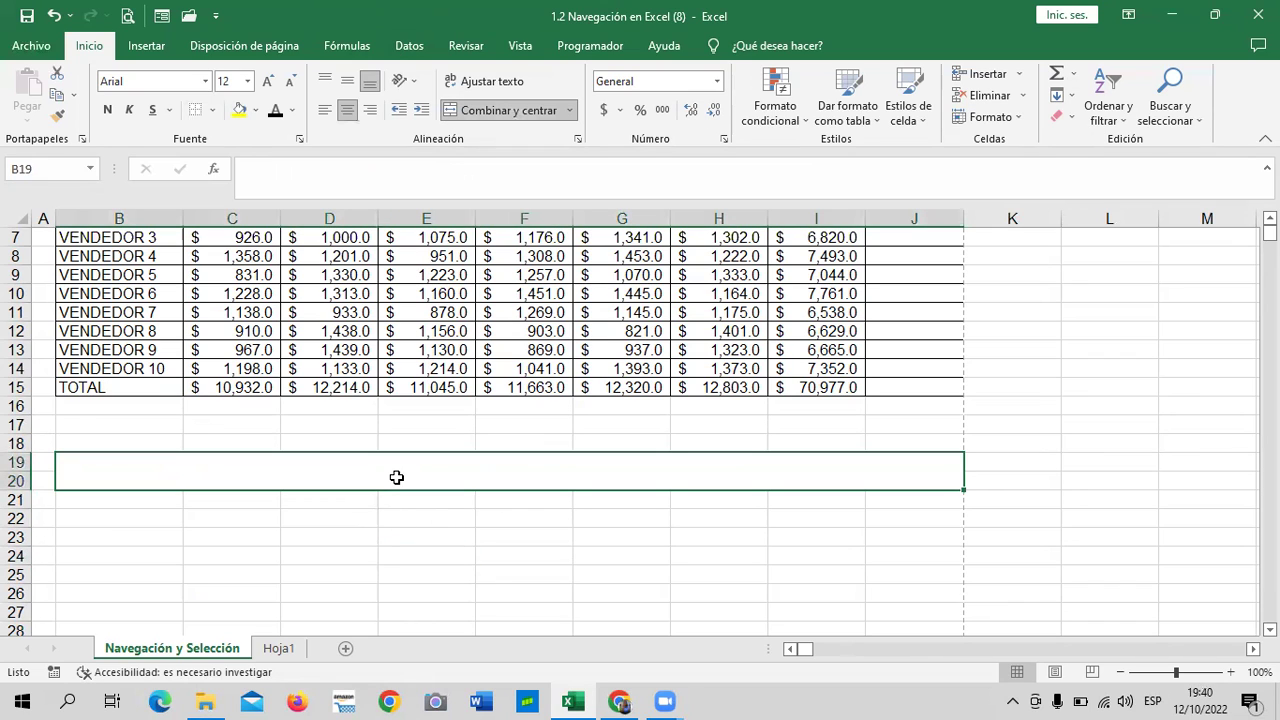
click(300, 558)
click(314, 470)
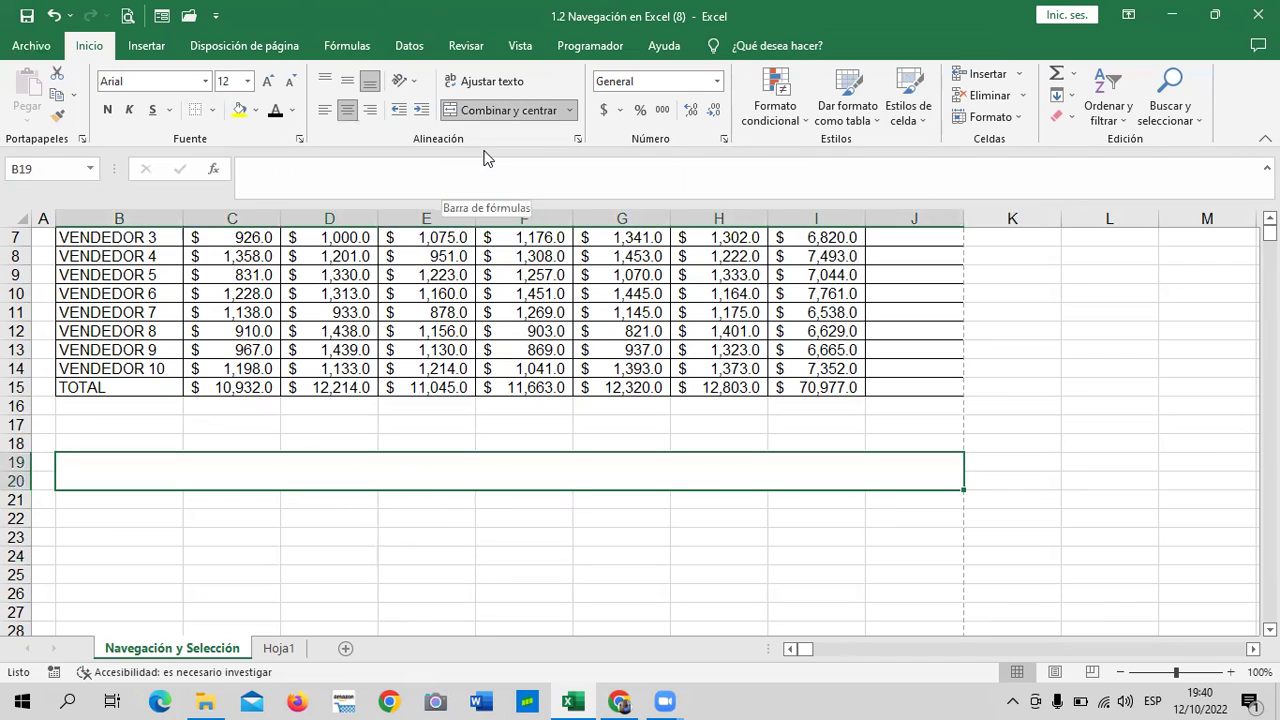
click(537, 565)
click(436, 468)
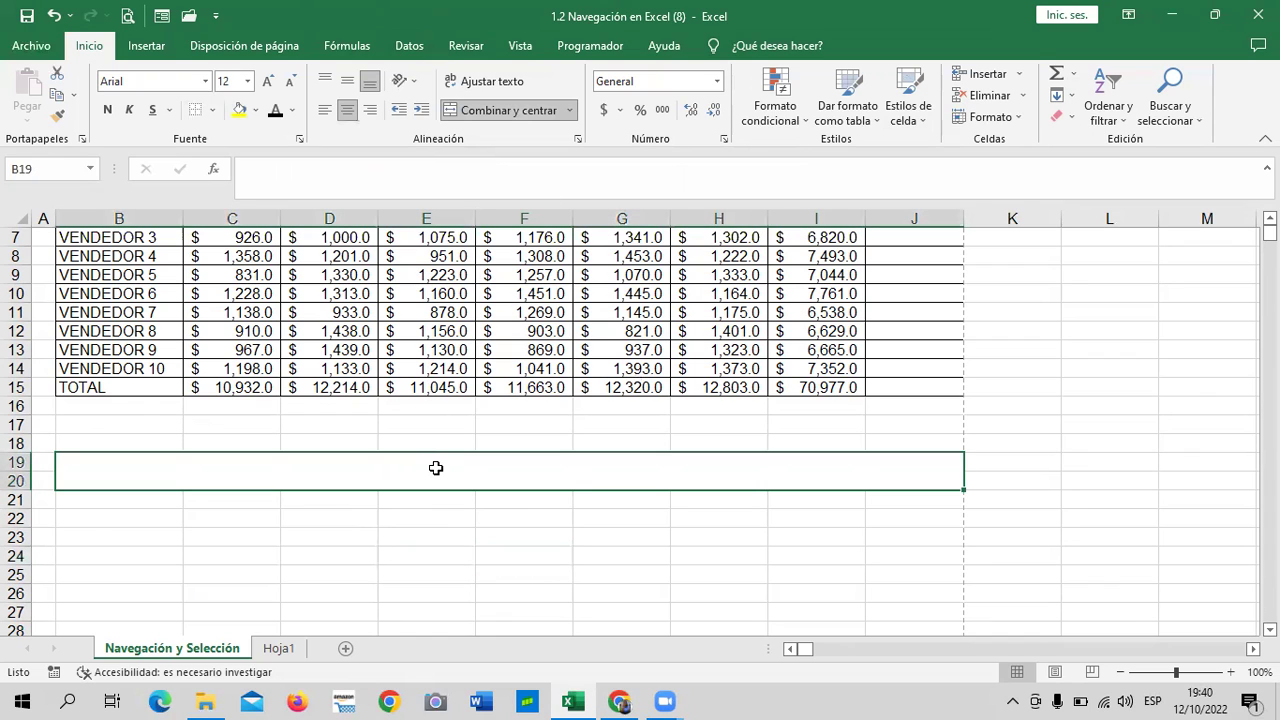
click(434, 537)
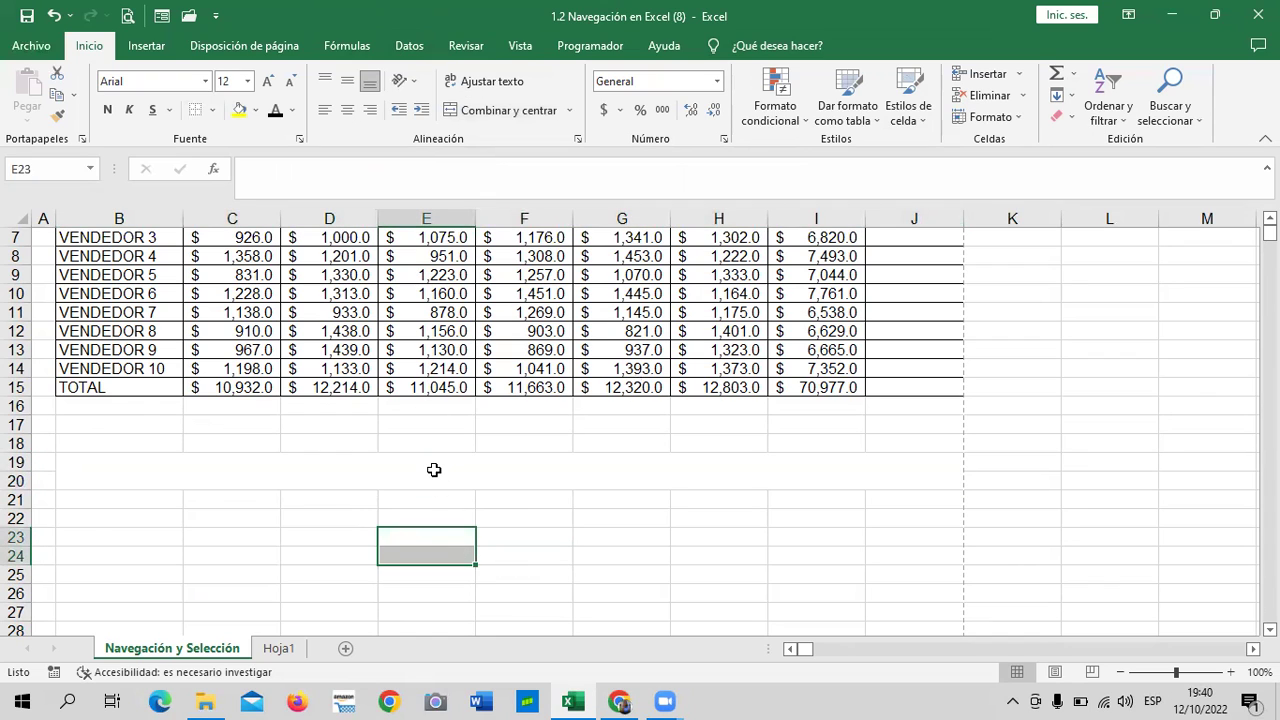
click(434, 471)
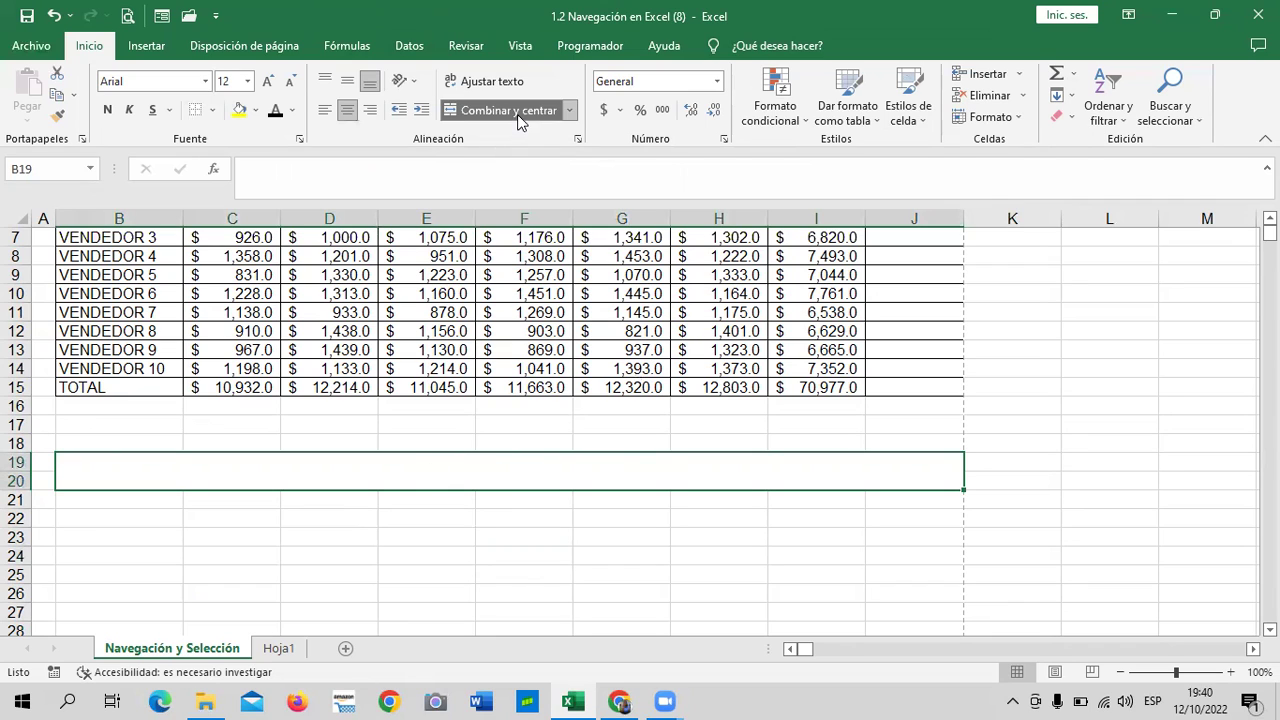
click(437, 563)
click(471, 473)
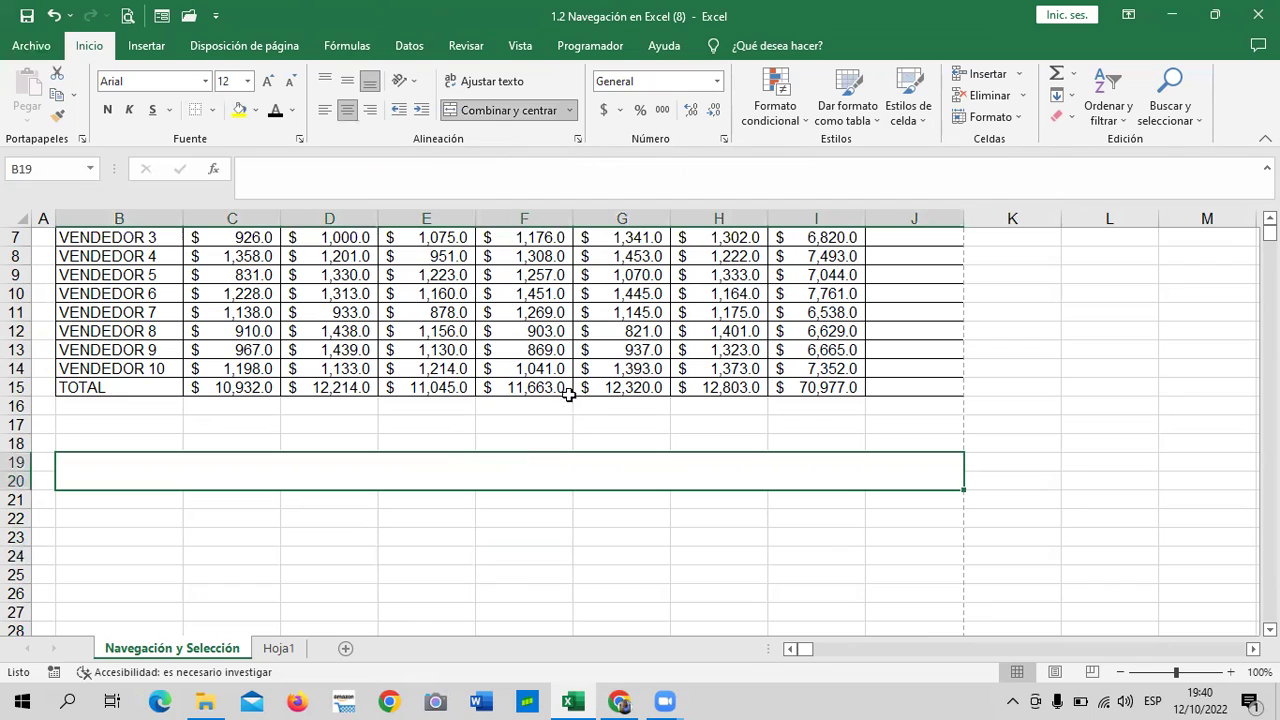
click(516, 112)
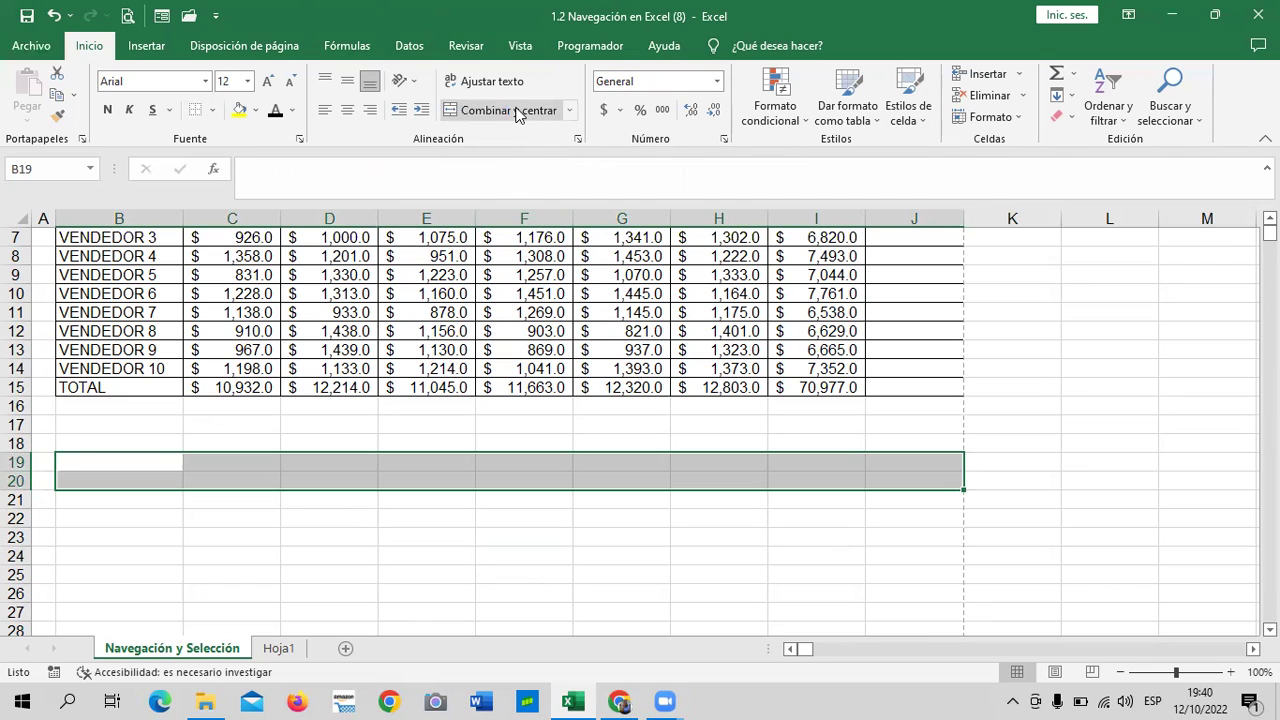
click(540, 553)
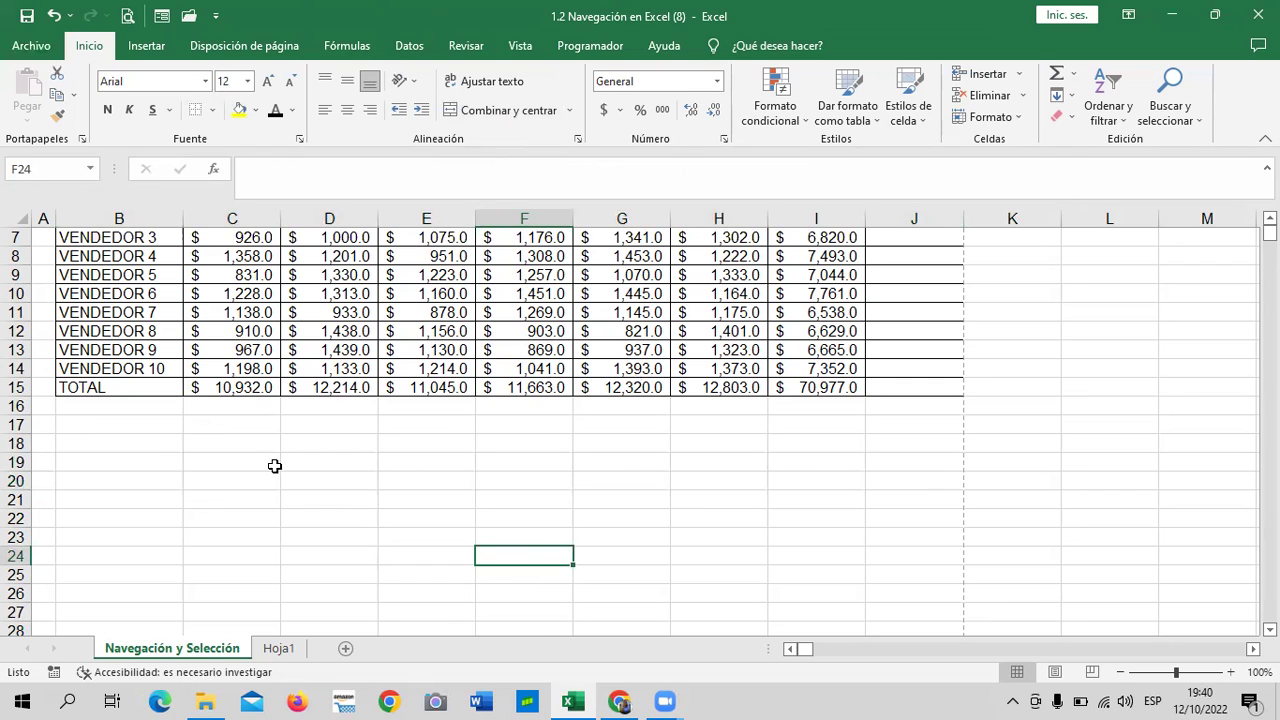
click(290, 478)
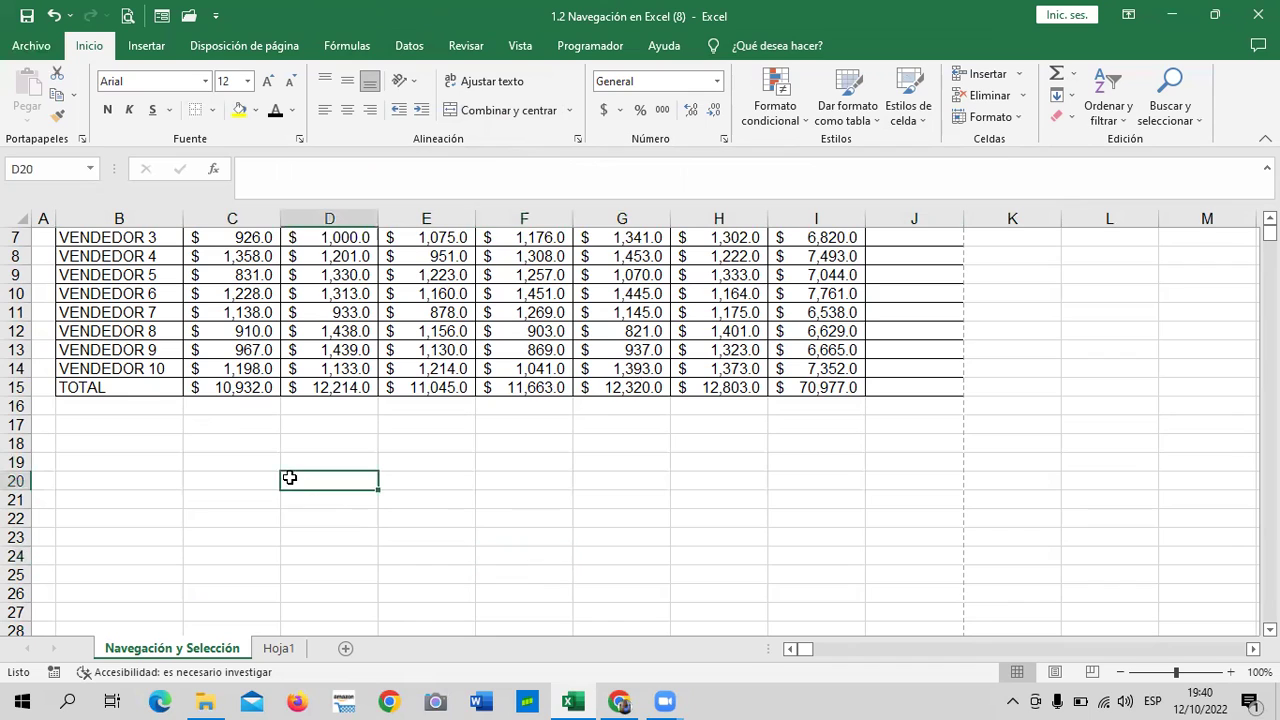
click(126, 440)
click(301, 507)
click(130, 448)
click(356, 538)
click(95, 458)
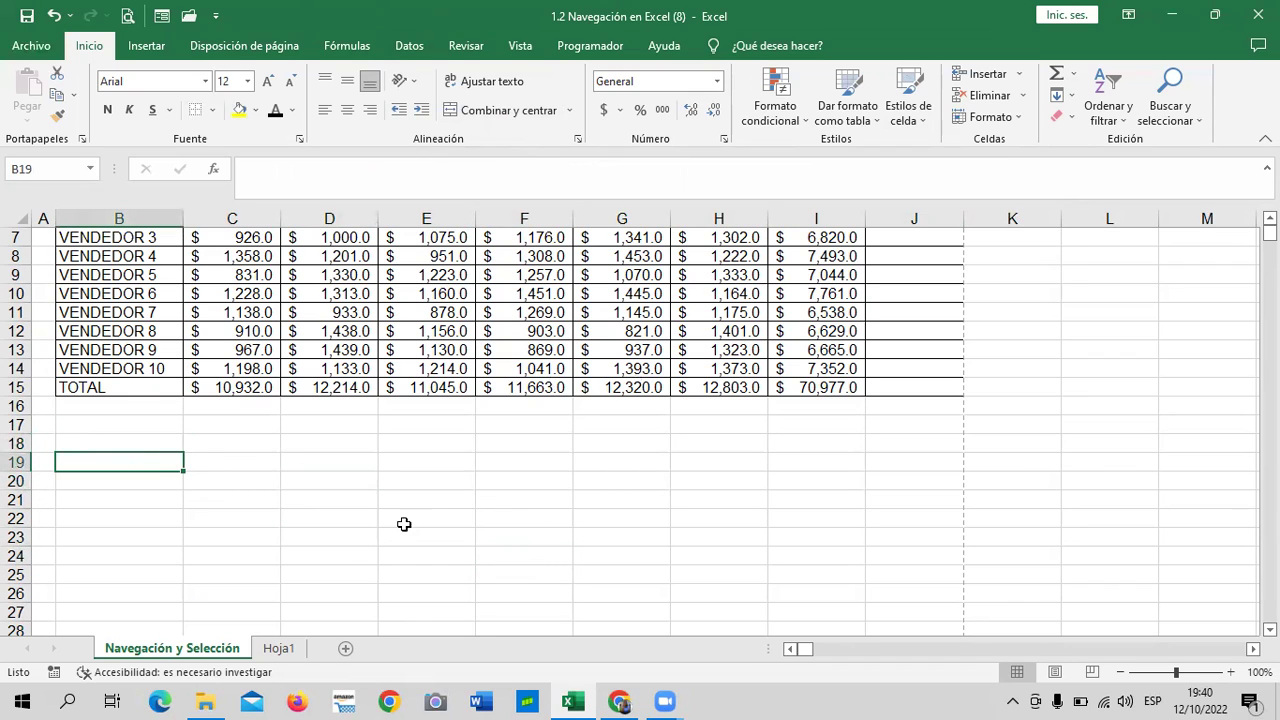
Step: Type a person's full name into B19 below the sales table and confirm it
text(an a)
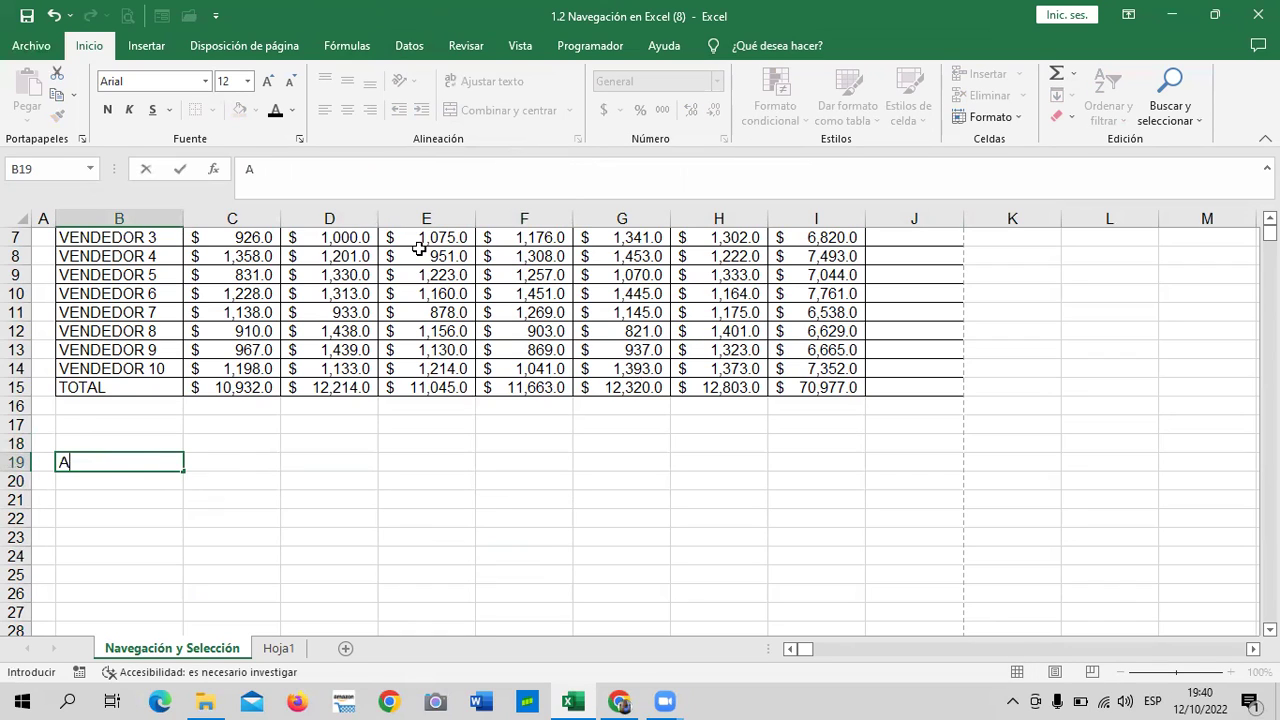
text(naMAa )
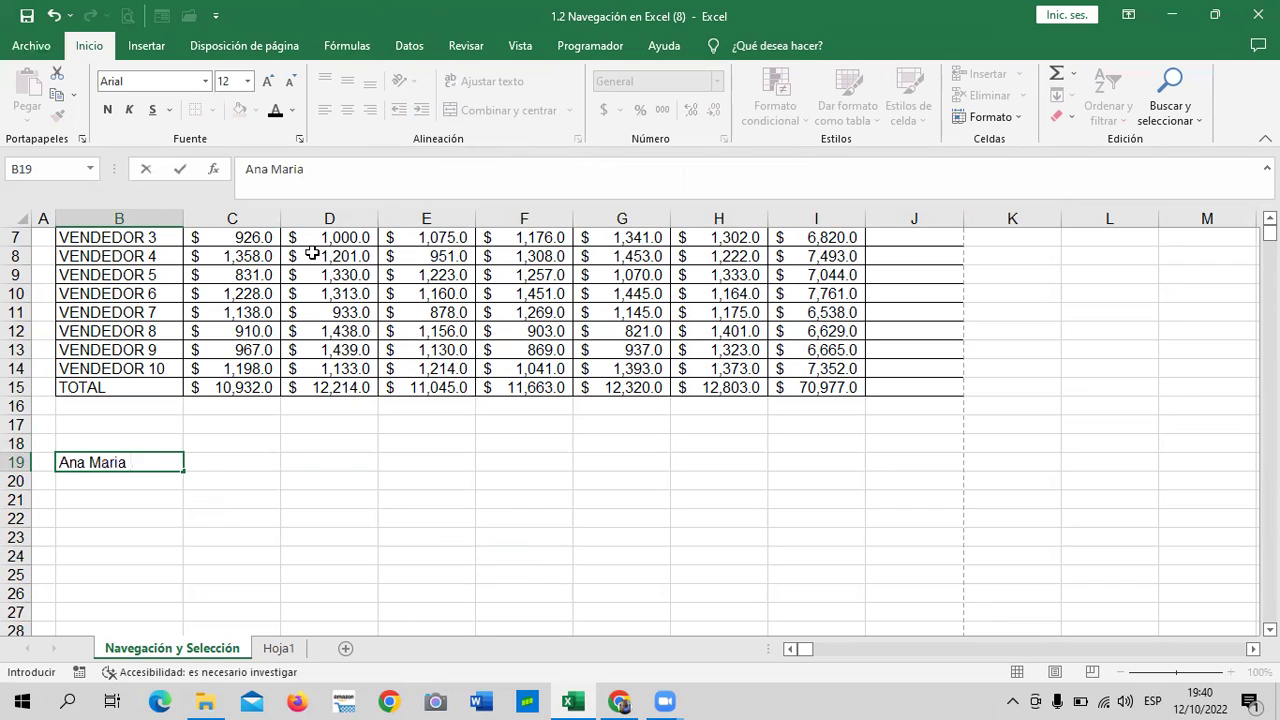
text(la)
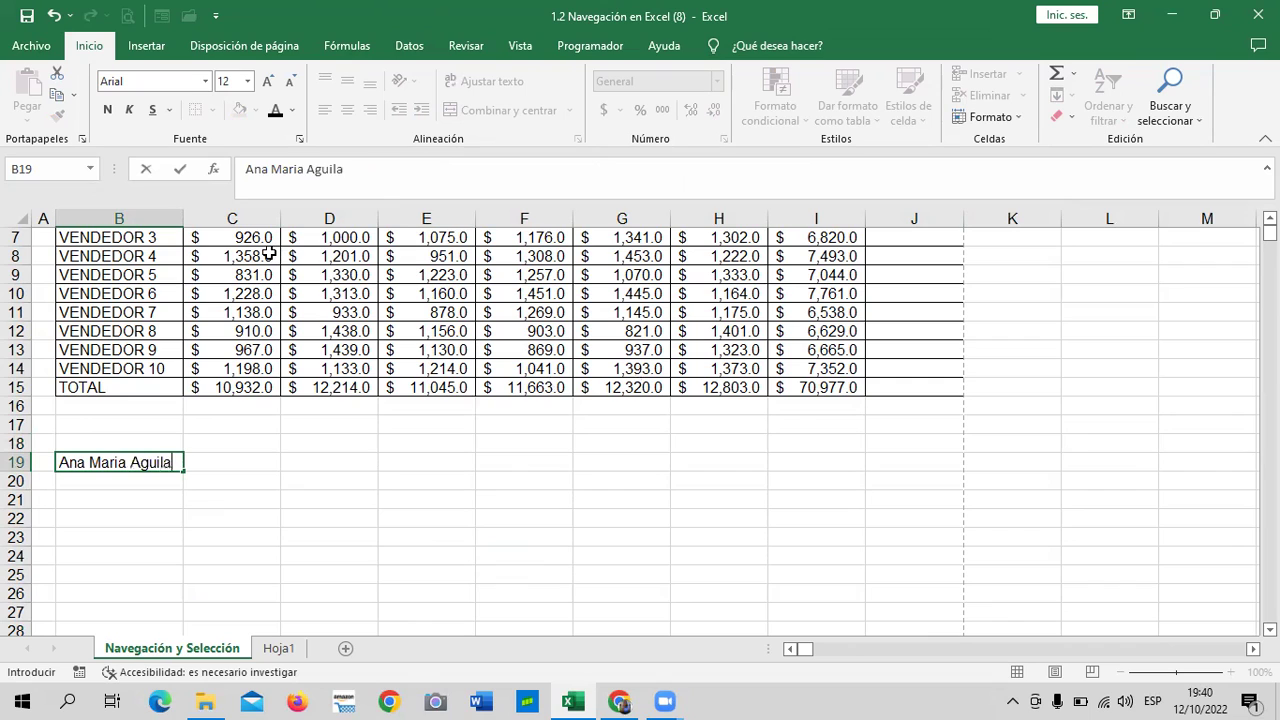
text( C)
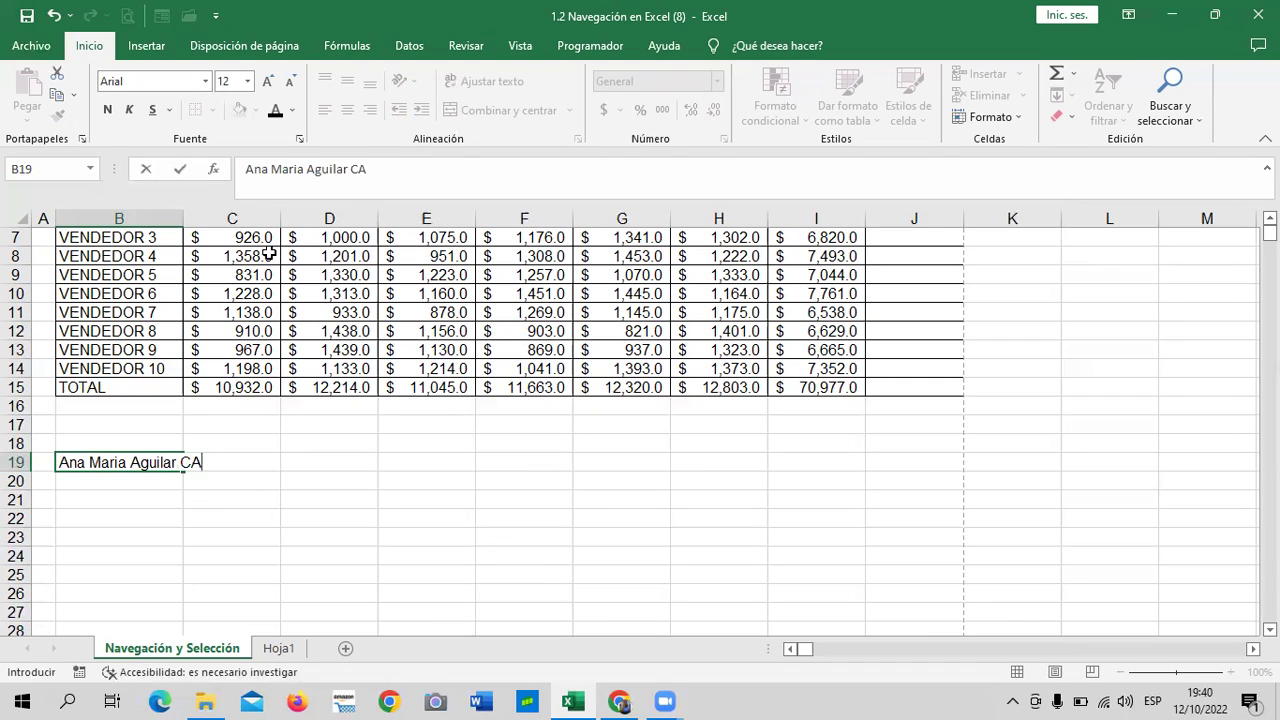
text(ampos)
key(Return)
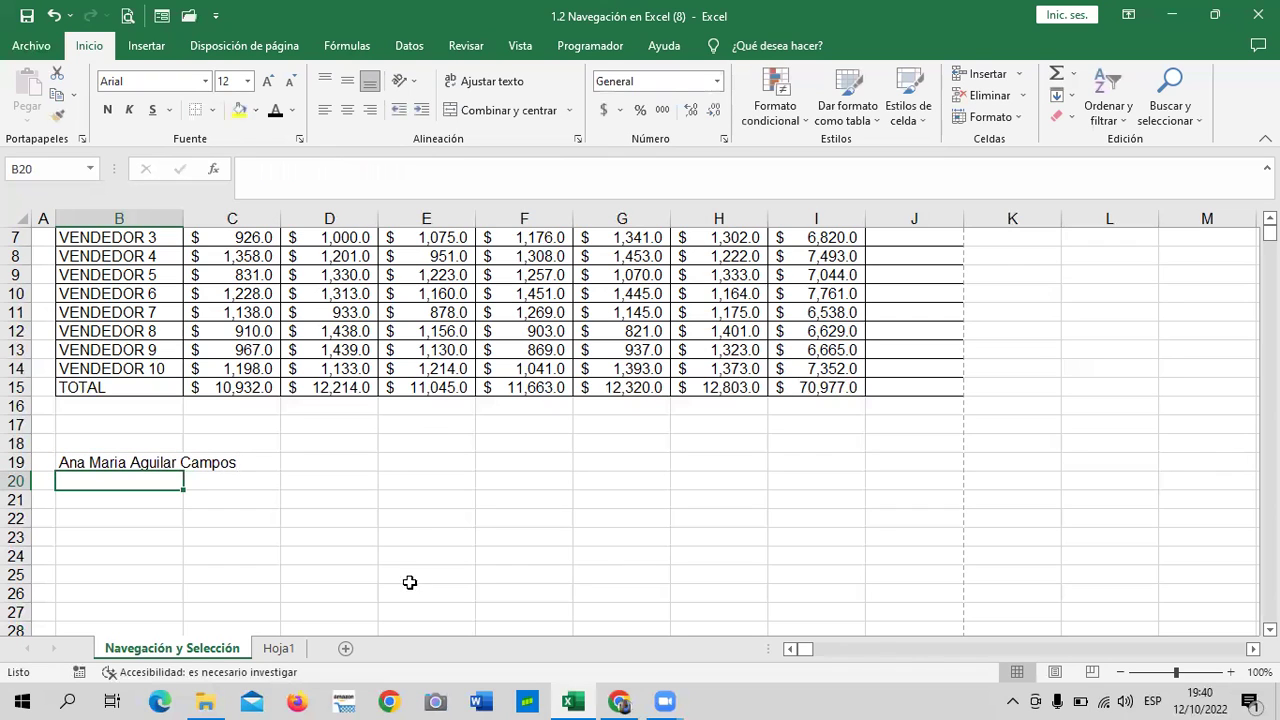
click(355, 553)
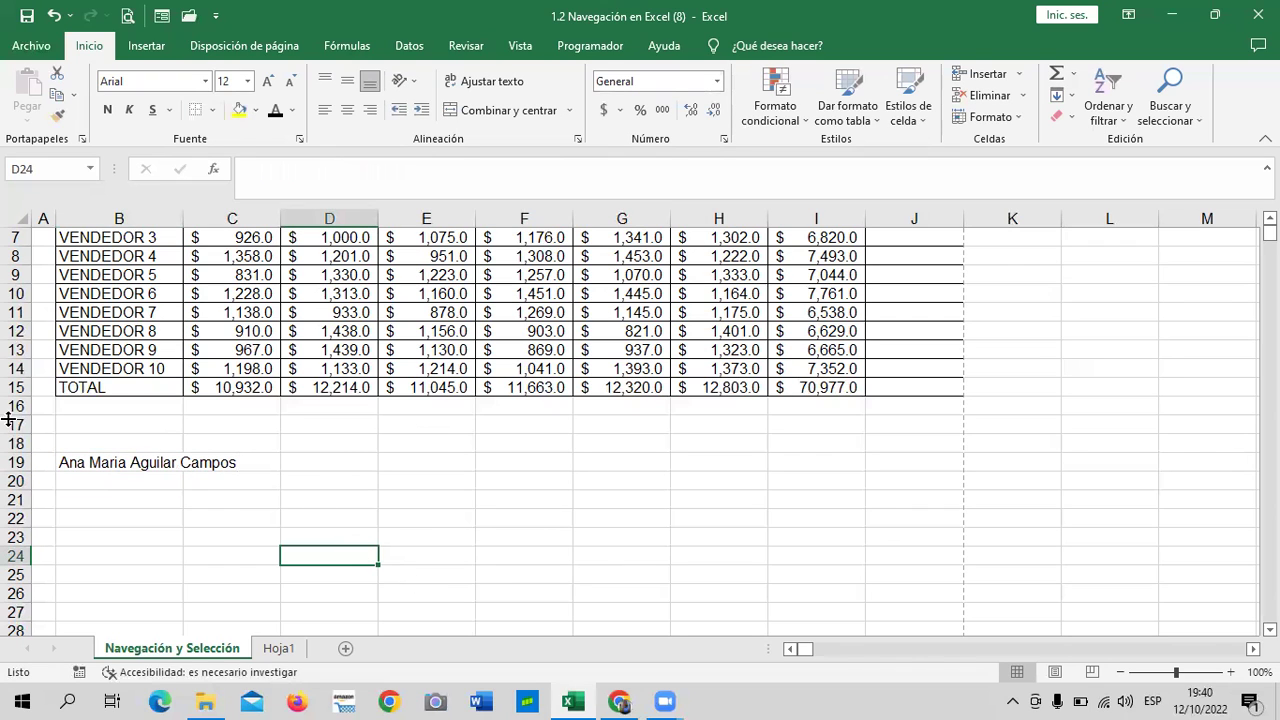
click(141, 459)
scroll(318, 522, up, 1)
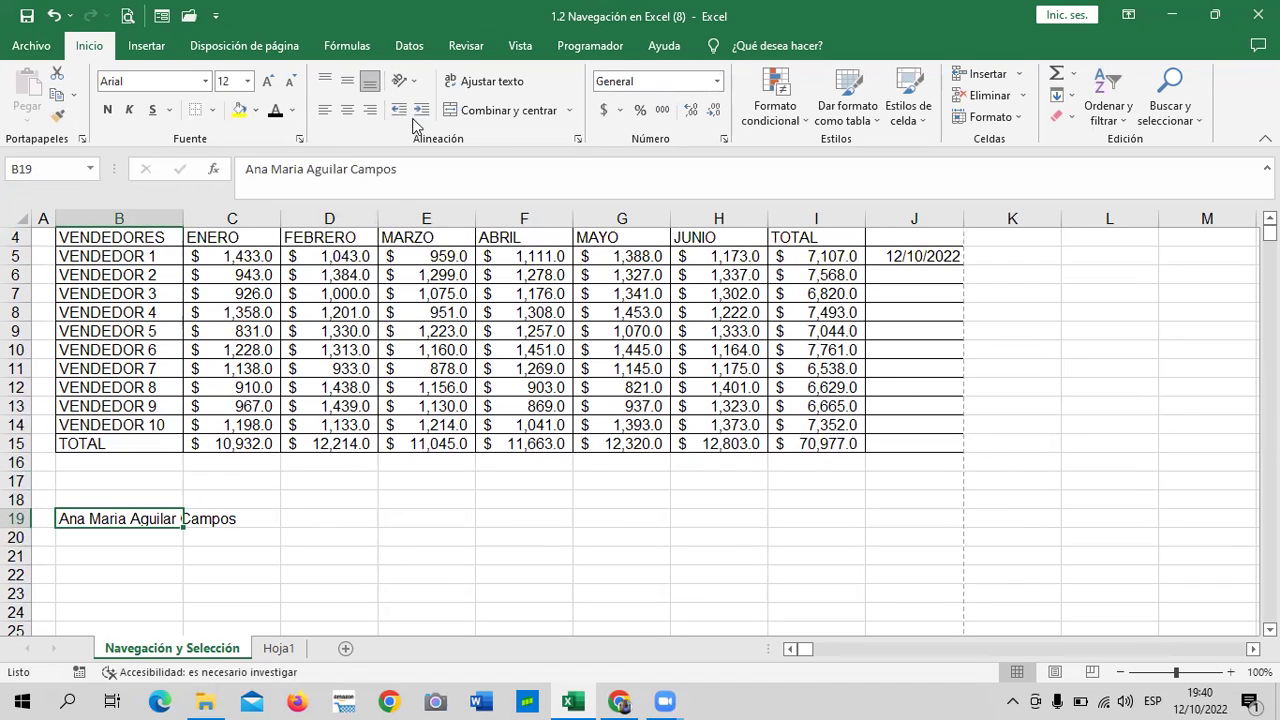
Step: Widen column B to fit the name in B19 and slightly adjust column E
drag(183, 211, 257, 211)
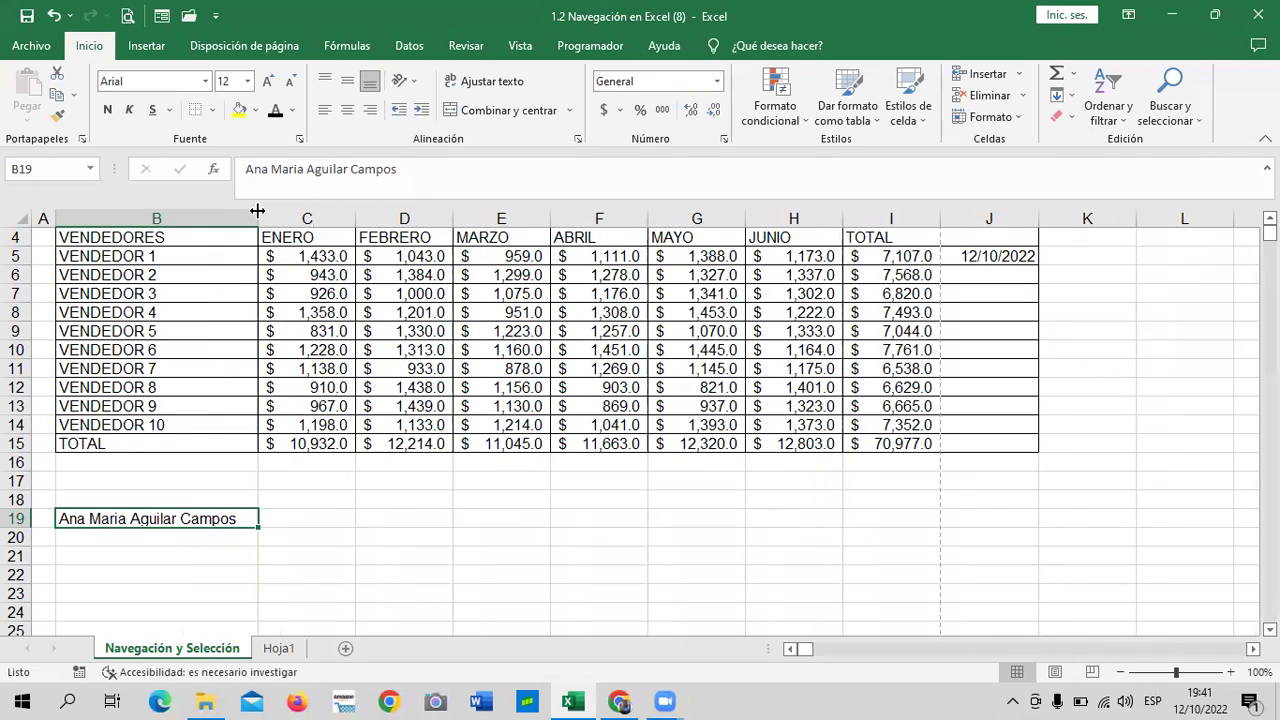
click(357, 550)
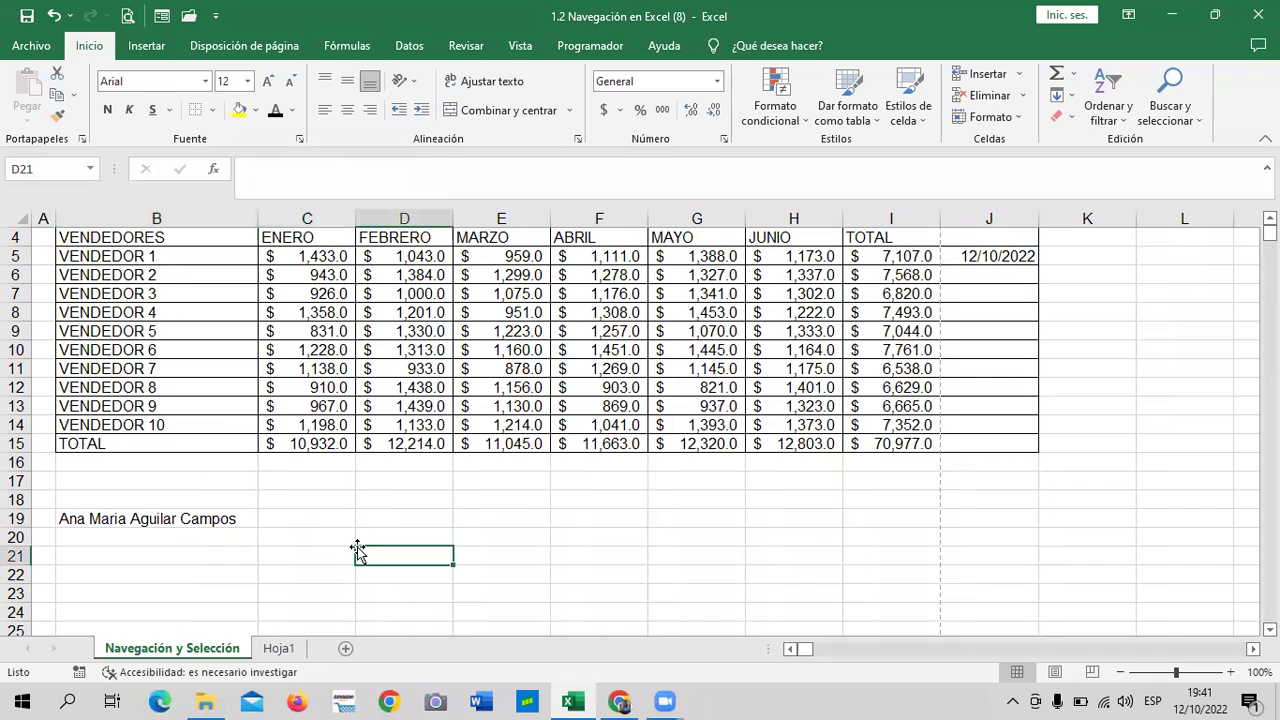
click(141, 516)
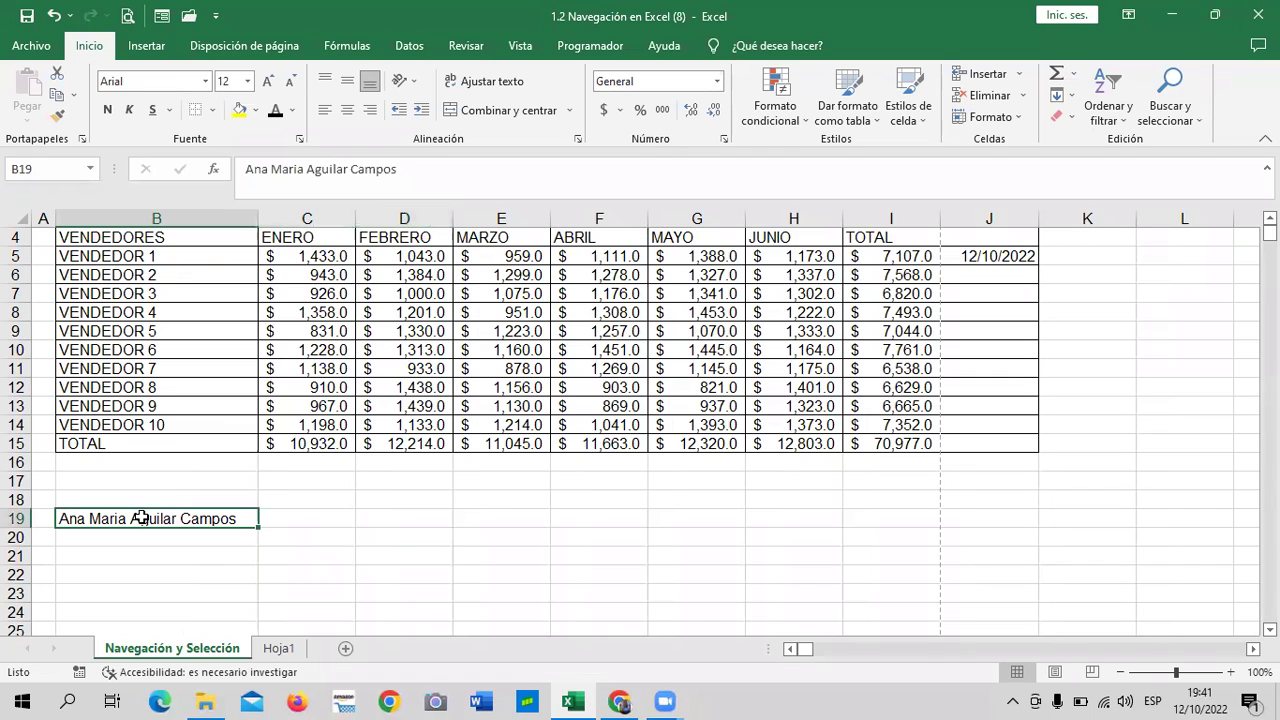
click(424, 536)
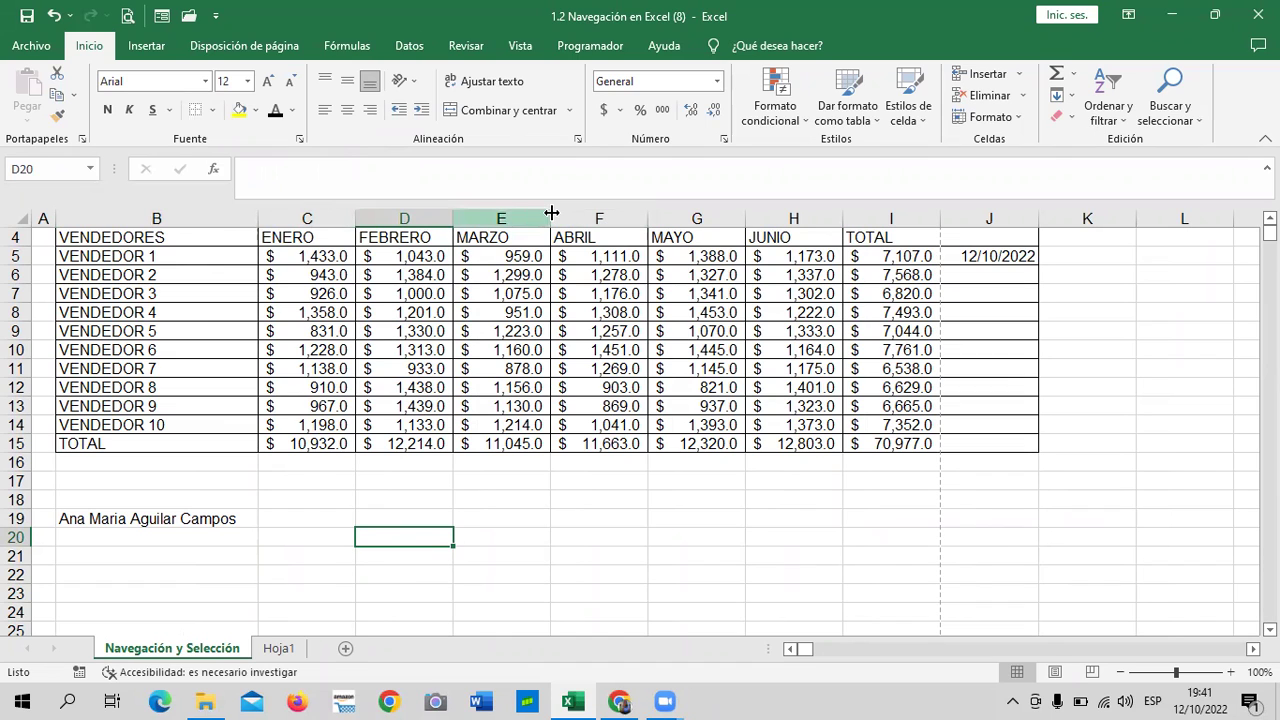
mouse_move(548, 215)
mouse_down()
mouse_move(538, 211)
mouse_move(557, 209)
mouse_up()
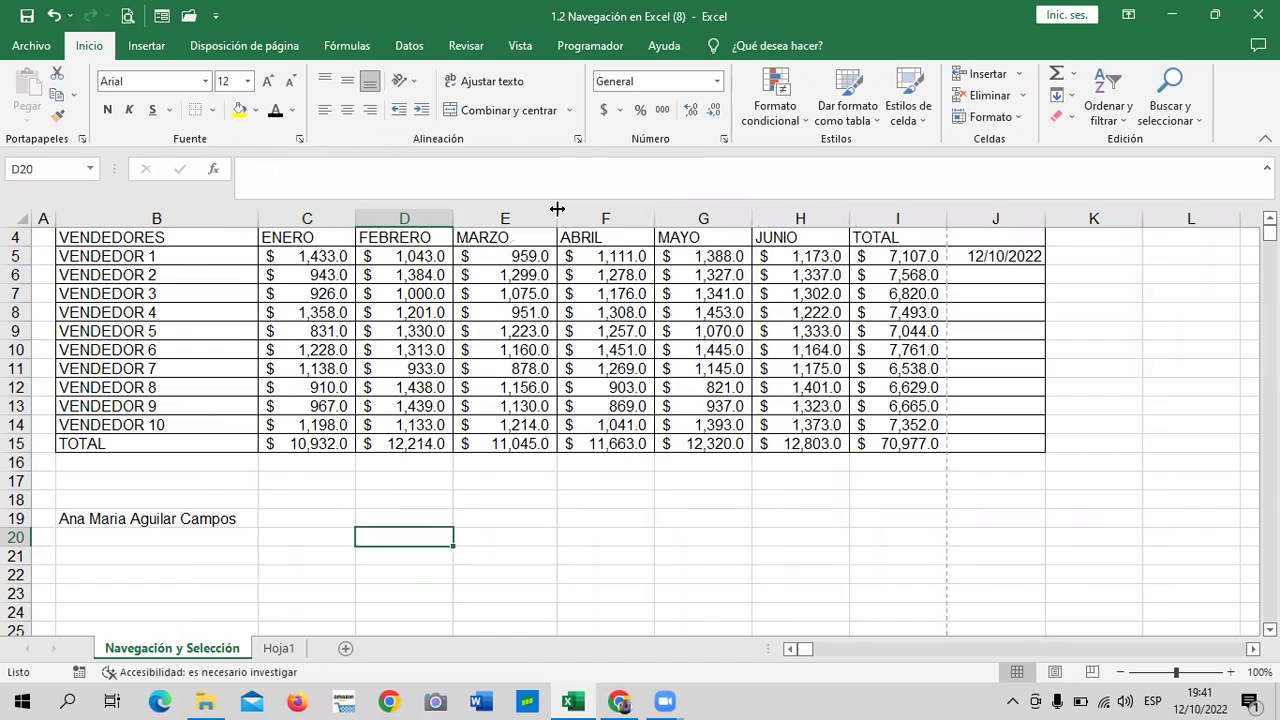
click(508, 533)
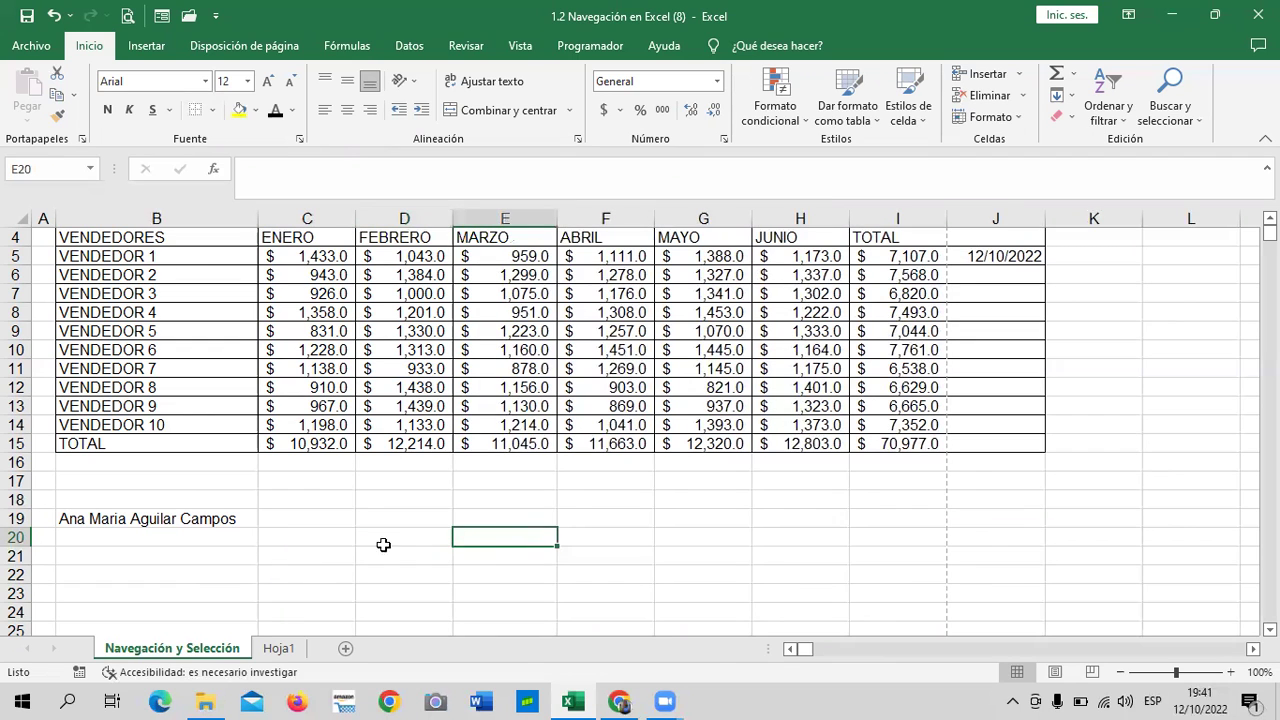
Step: Widen column B further so the full name in B19 fits
click(205, 517)
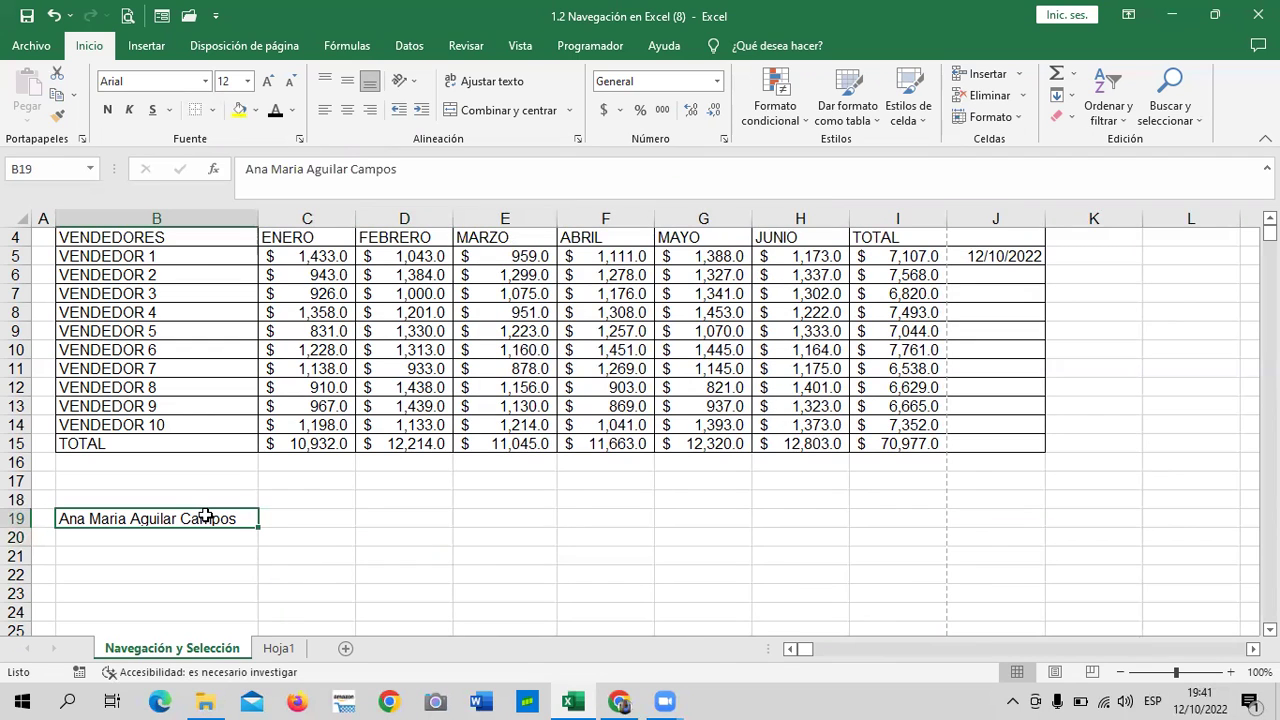
click(364, 530)
click(208, 517)
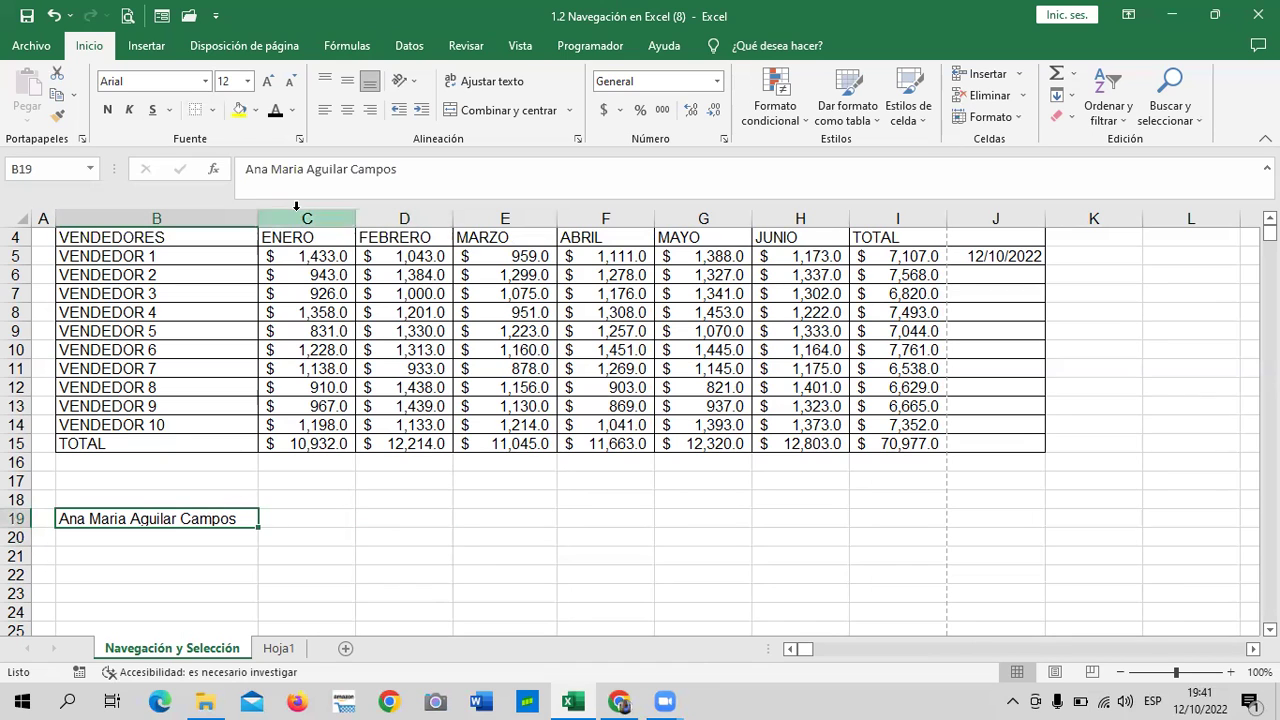
drag(258, 211, 289, 211)
click(345, 558)
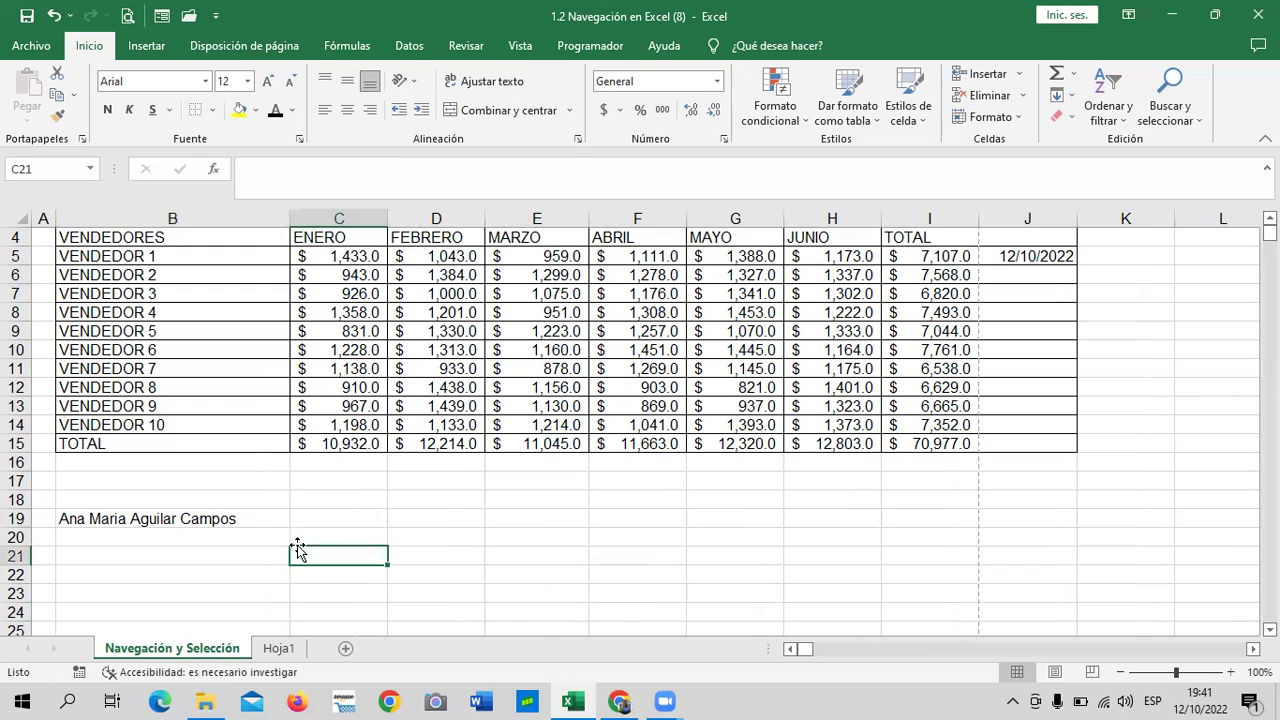
click(256, 500)
click(231, 518)
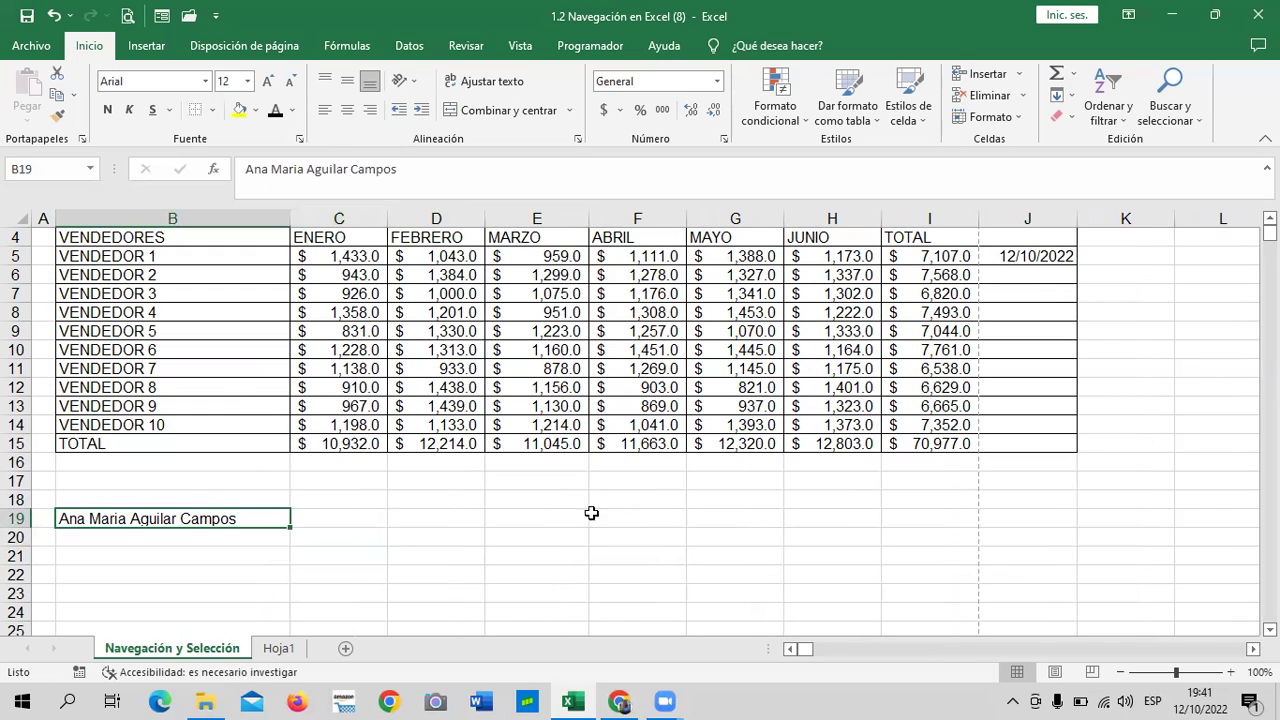
click(547, 526)
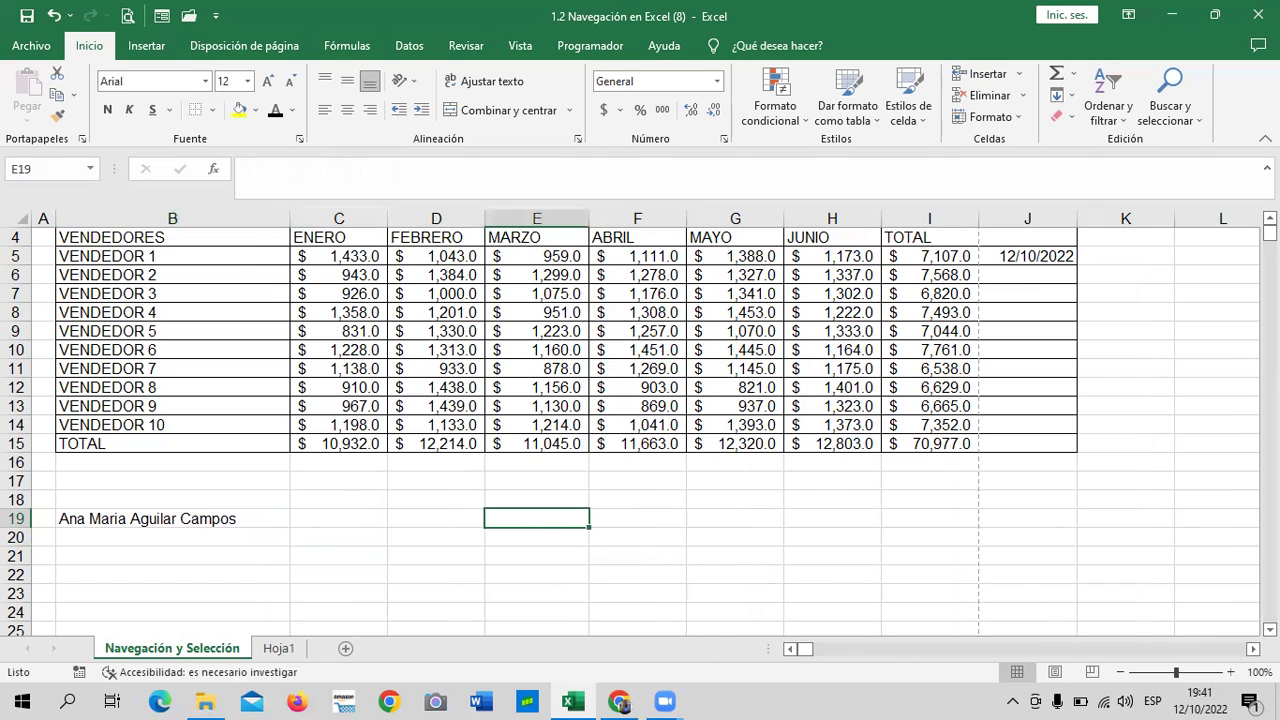
Step: Switch to the blank Hoja1 sheet
scroll(640, 420, right, 3)
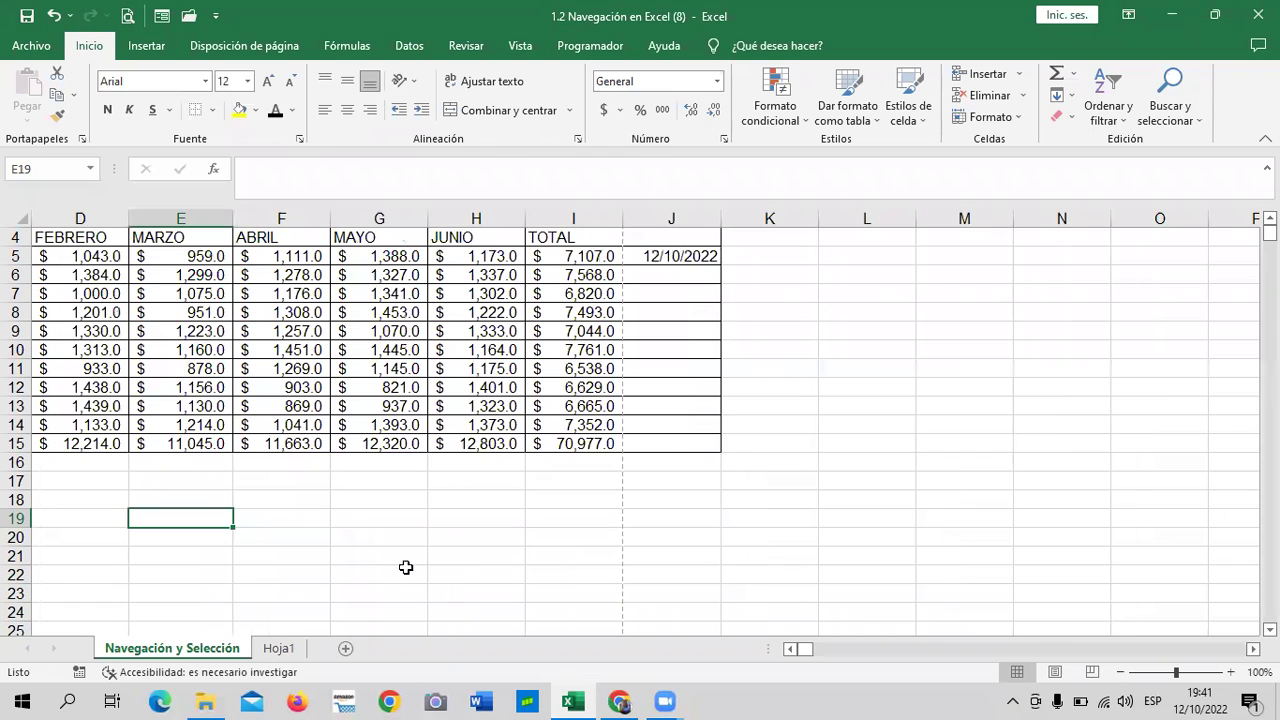
scroll(338, 580, up, 1)
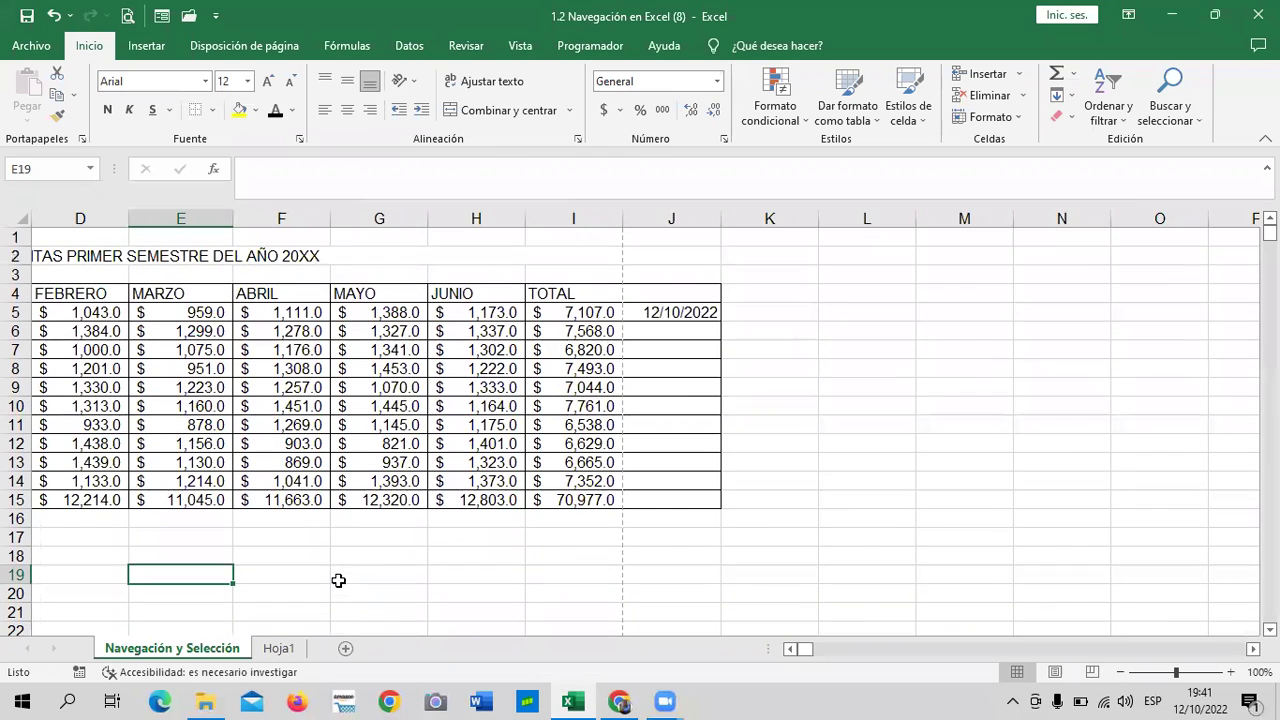
click(278, 650)
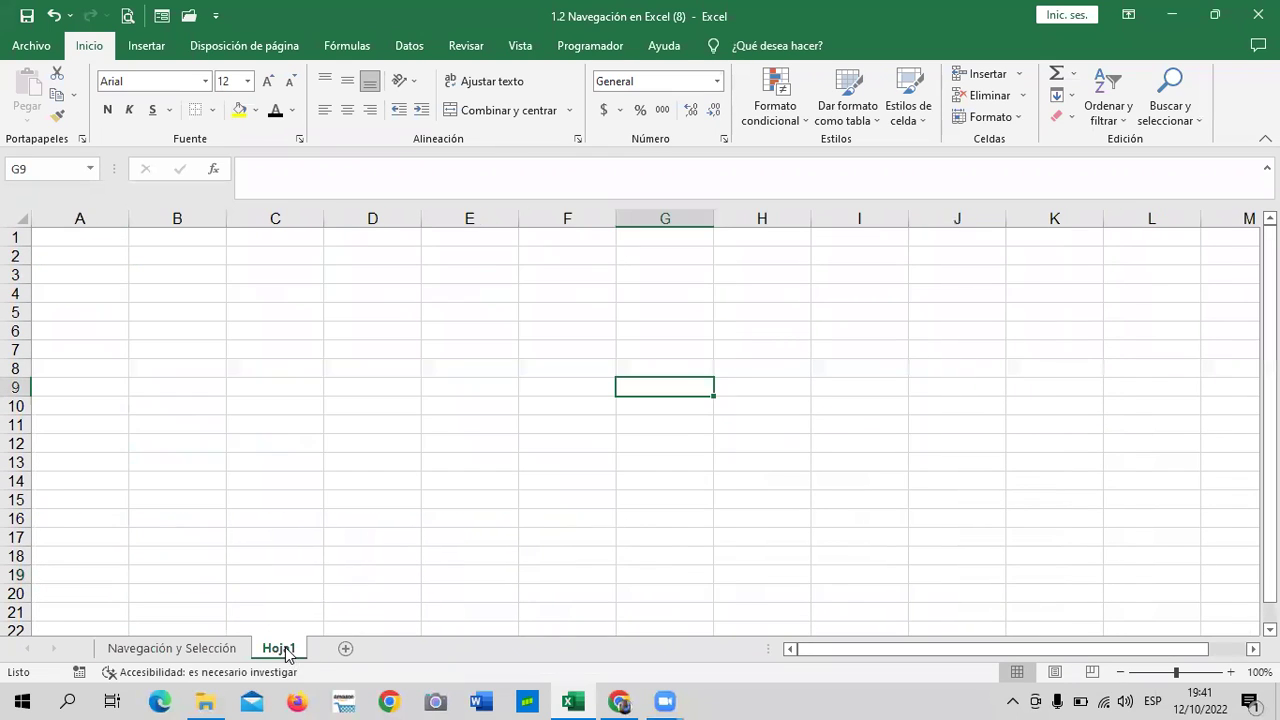
Step: Narrow column A to about 4 wide and enter the header N° in A4
click(230, 407)
key(Up)
drag(131, 221, 81, 258)
click(50, 329)
click(44, 295)
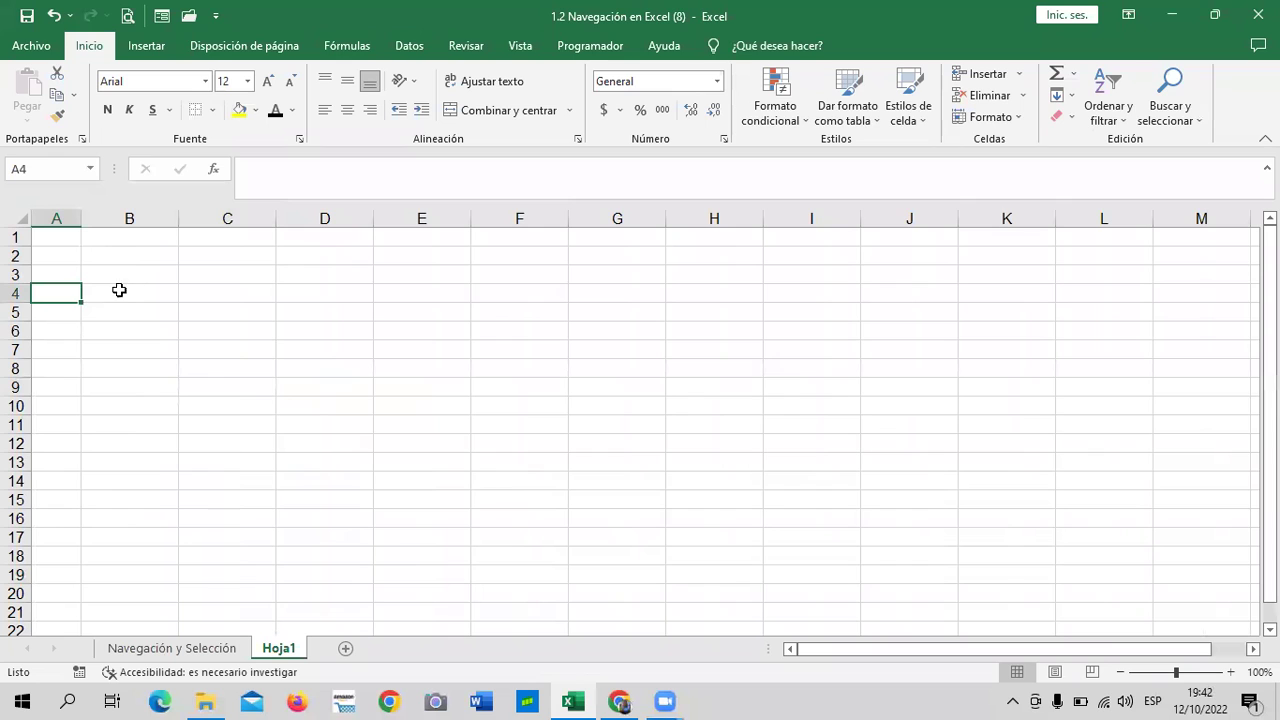
text(N°)
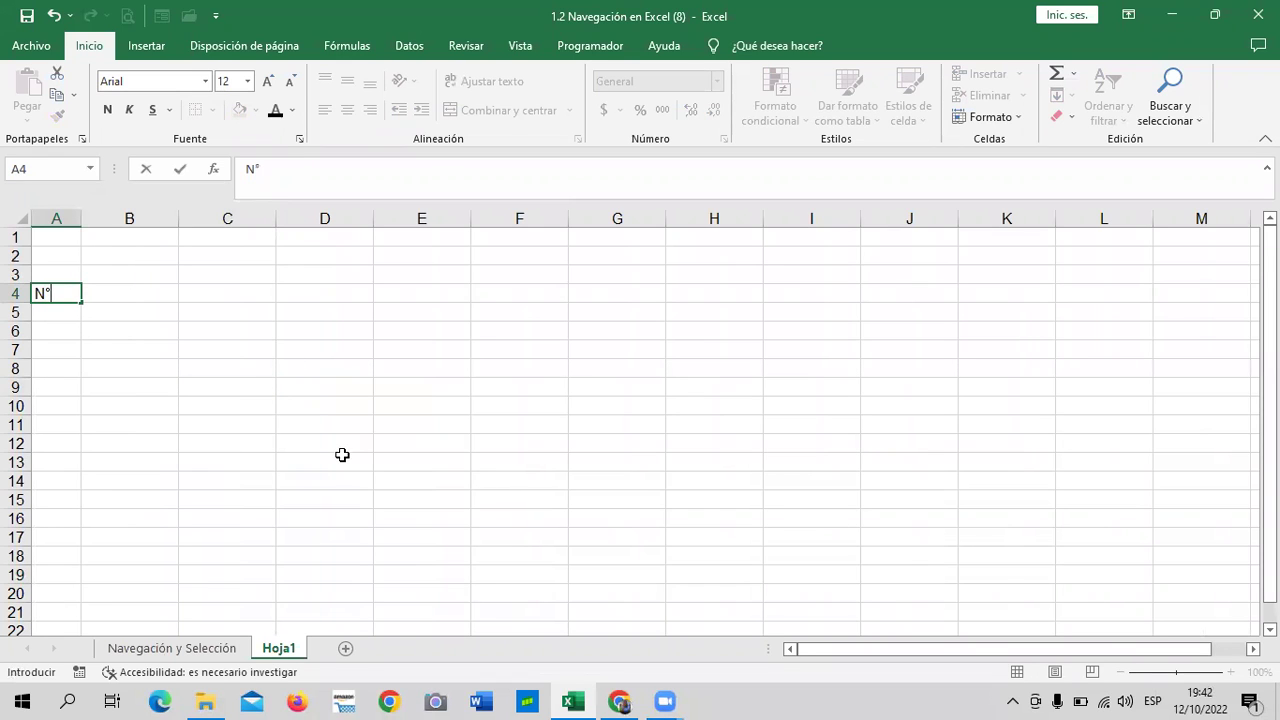
key(Tab)
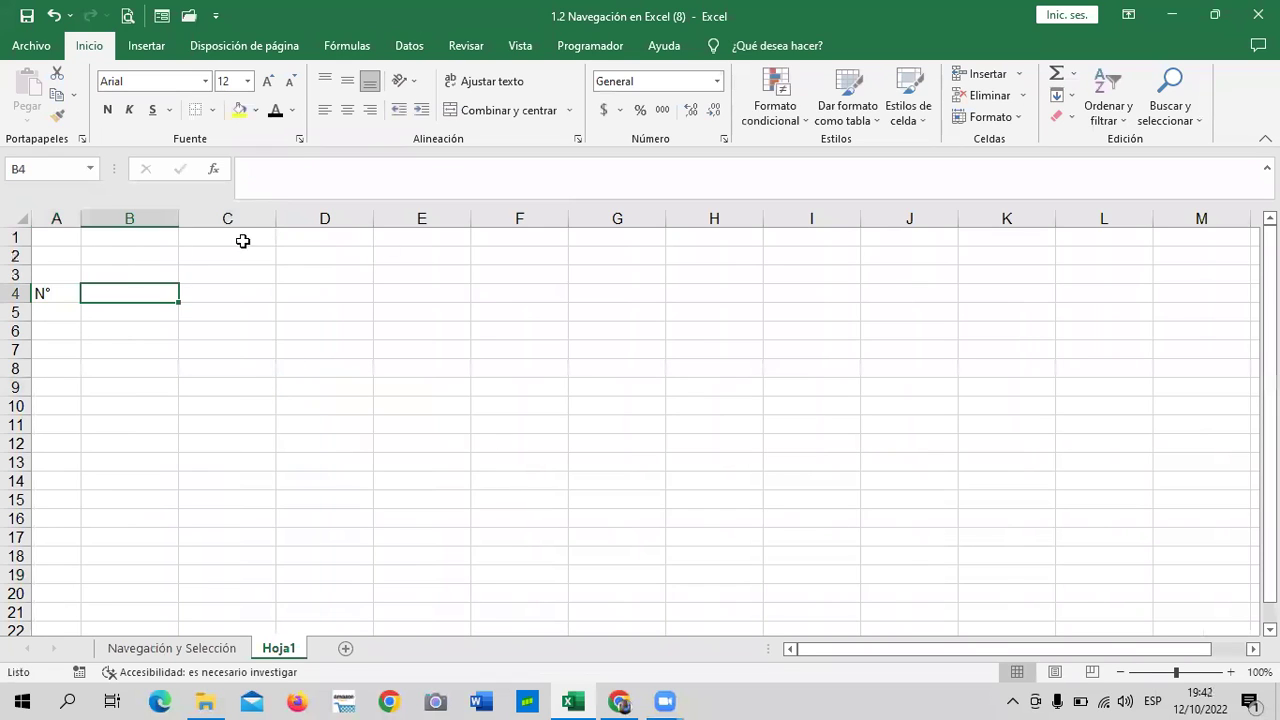
Step: Enter the header Nombres in B4 and widen column B to about 34.22
text(nombres)
key(BackSpace)
key(BackSpace)
key(BackSpace)
key(BackSpace)
key(BackSpace)
key(BackSpace)
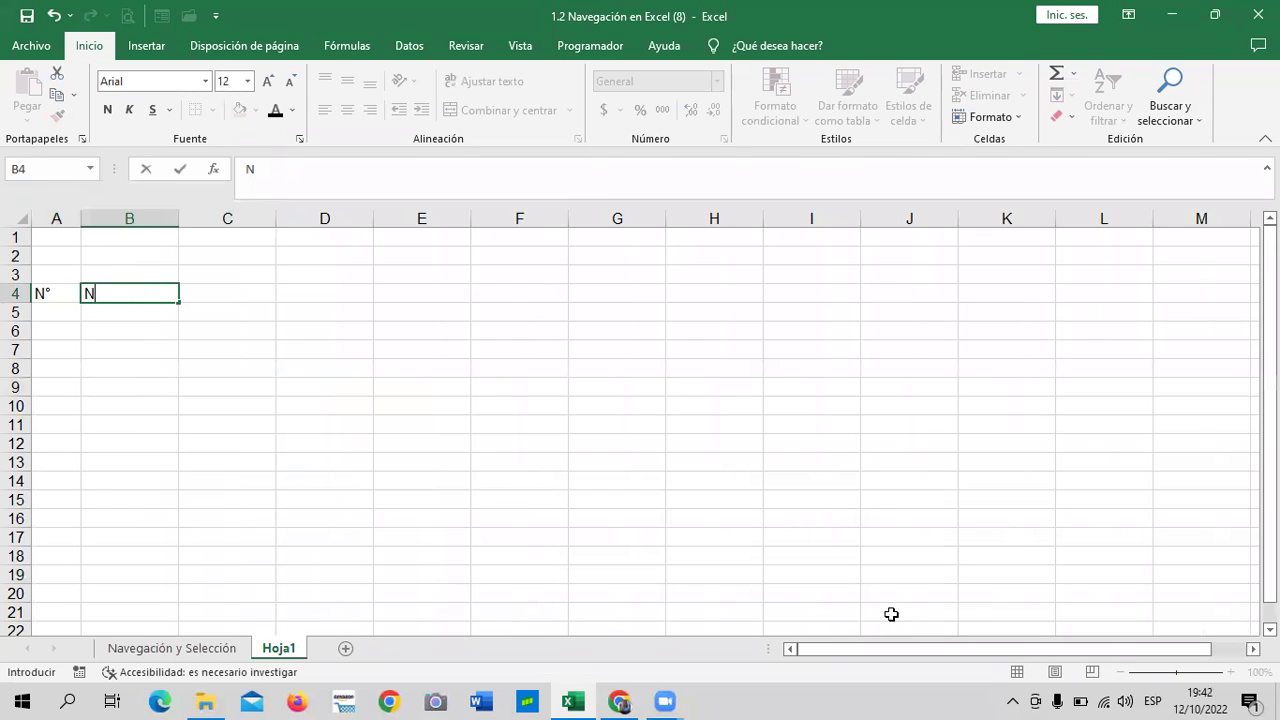
text(ombres)
key(Return)
click(329, 366)
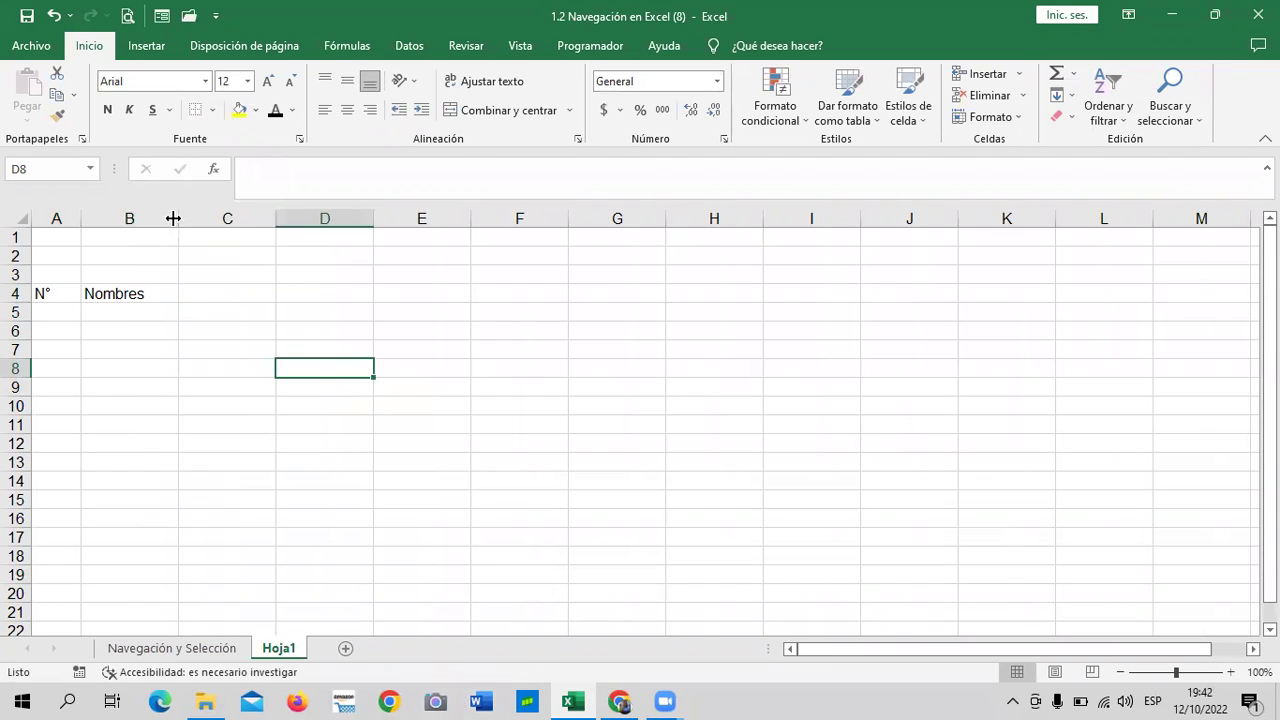
drag(173, 218, 355, 235)
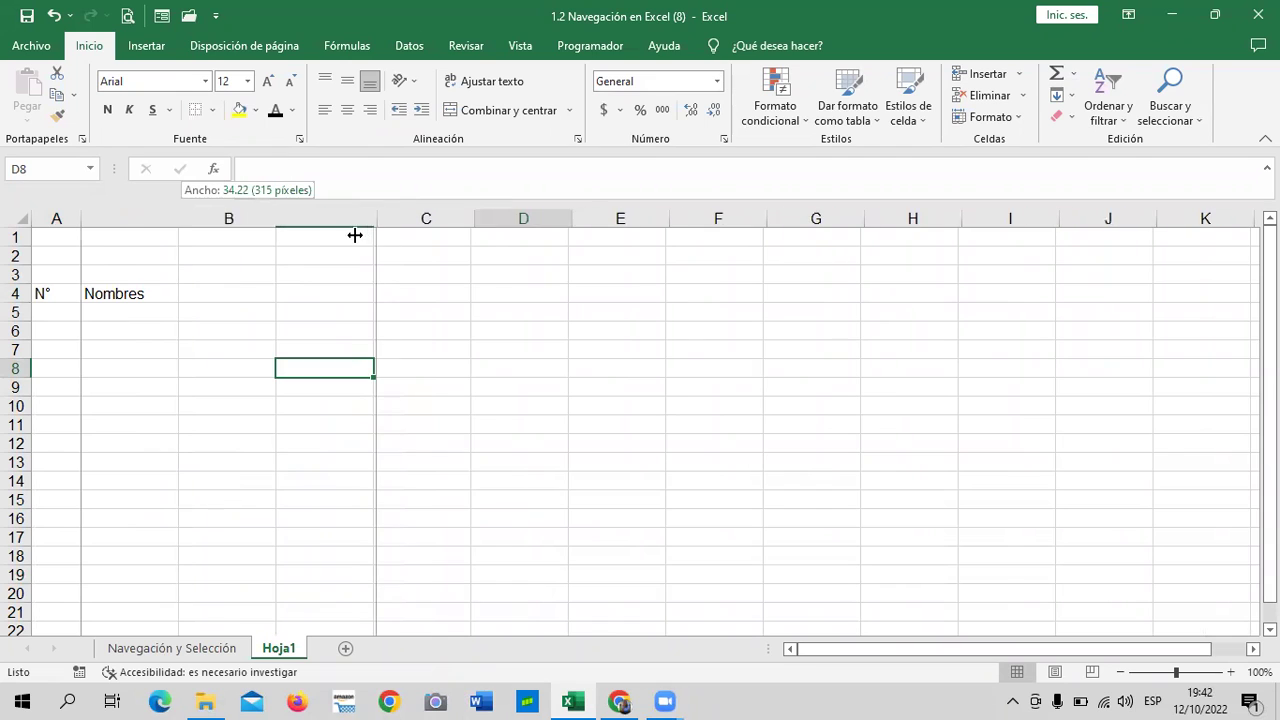
Step: Narrow column B back to about 26.33 and column A to about 3.78 width
drag(355, 235, 312, 243)
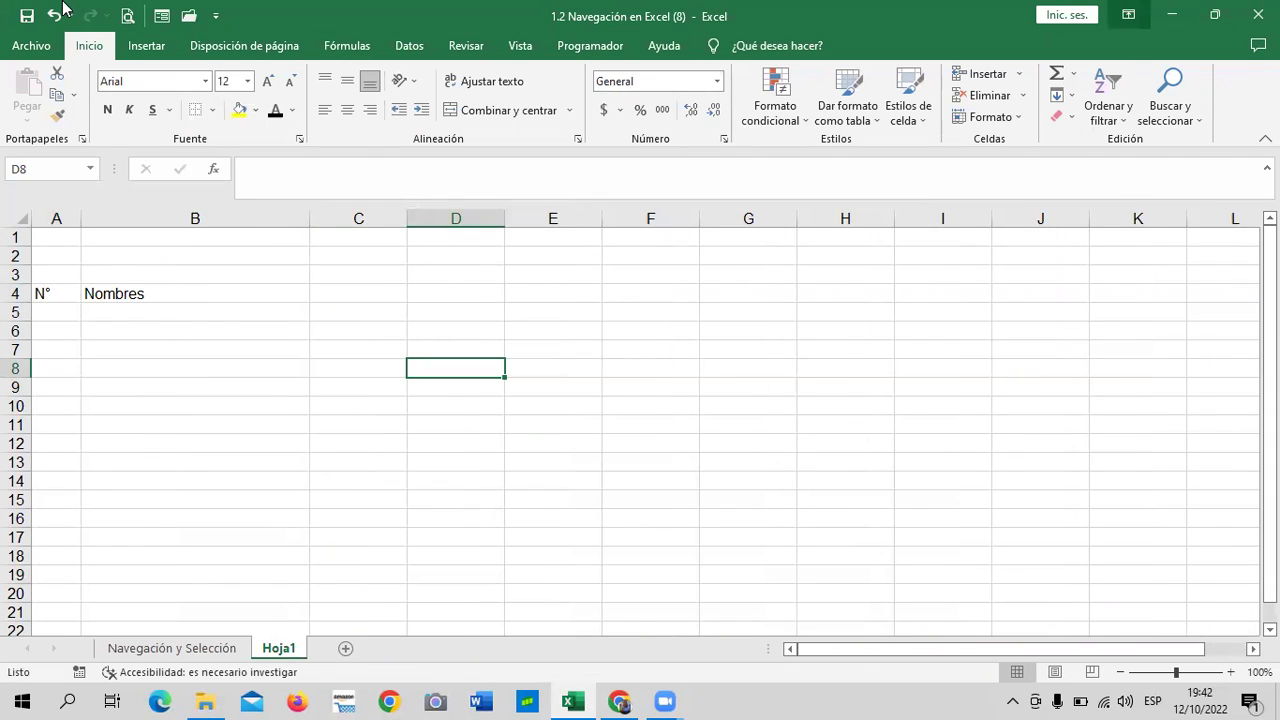
drag(82, 230, 69, 221)
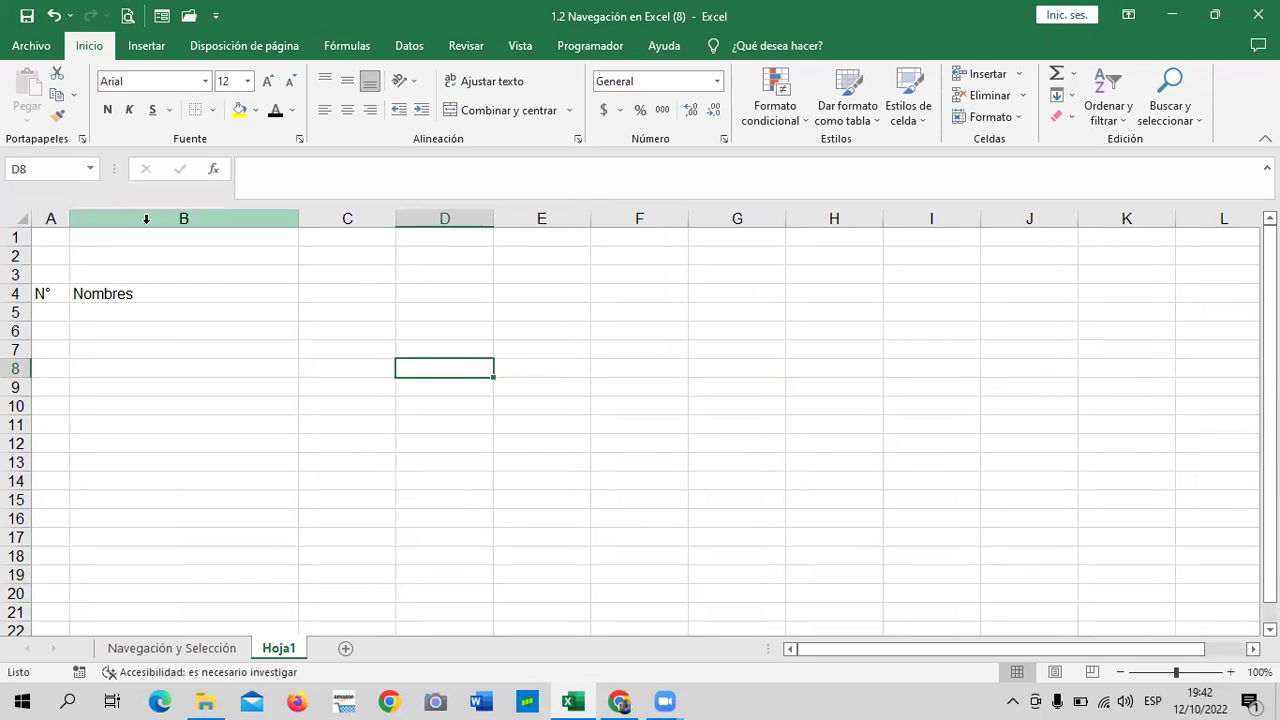
click(206, 294)
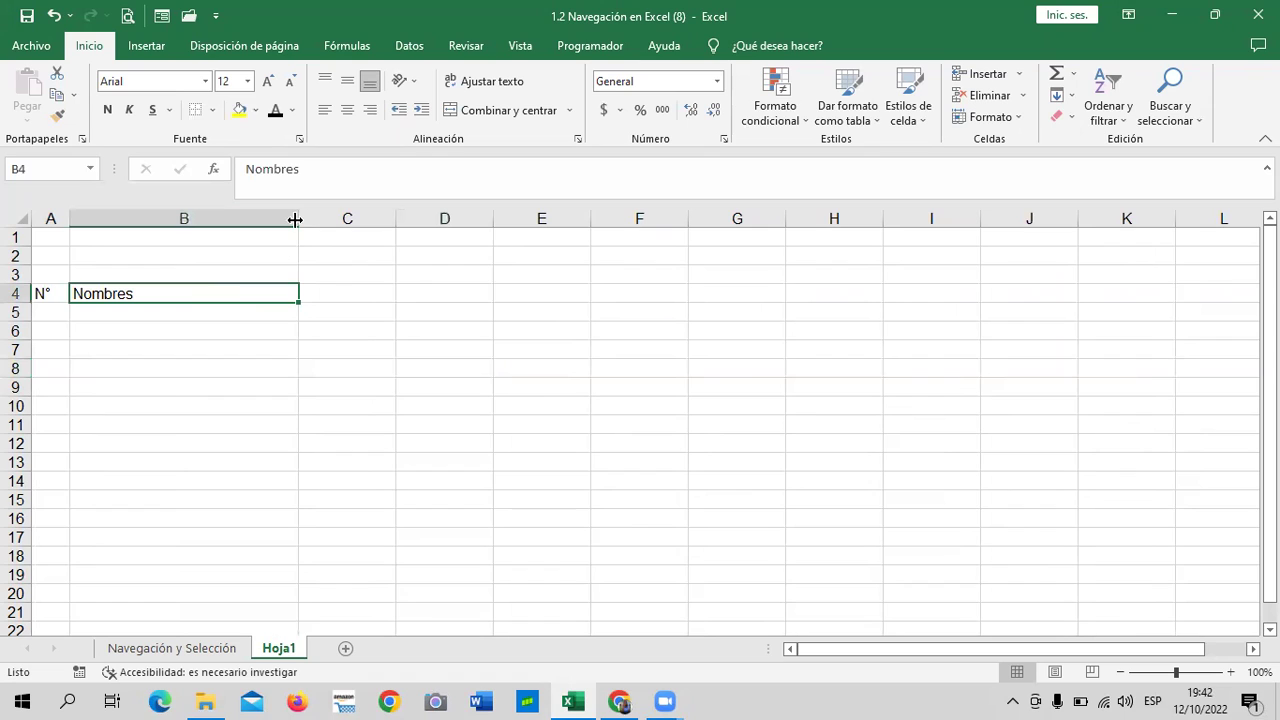
drag(298, 213, 298, 213)
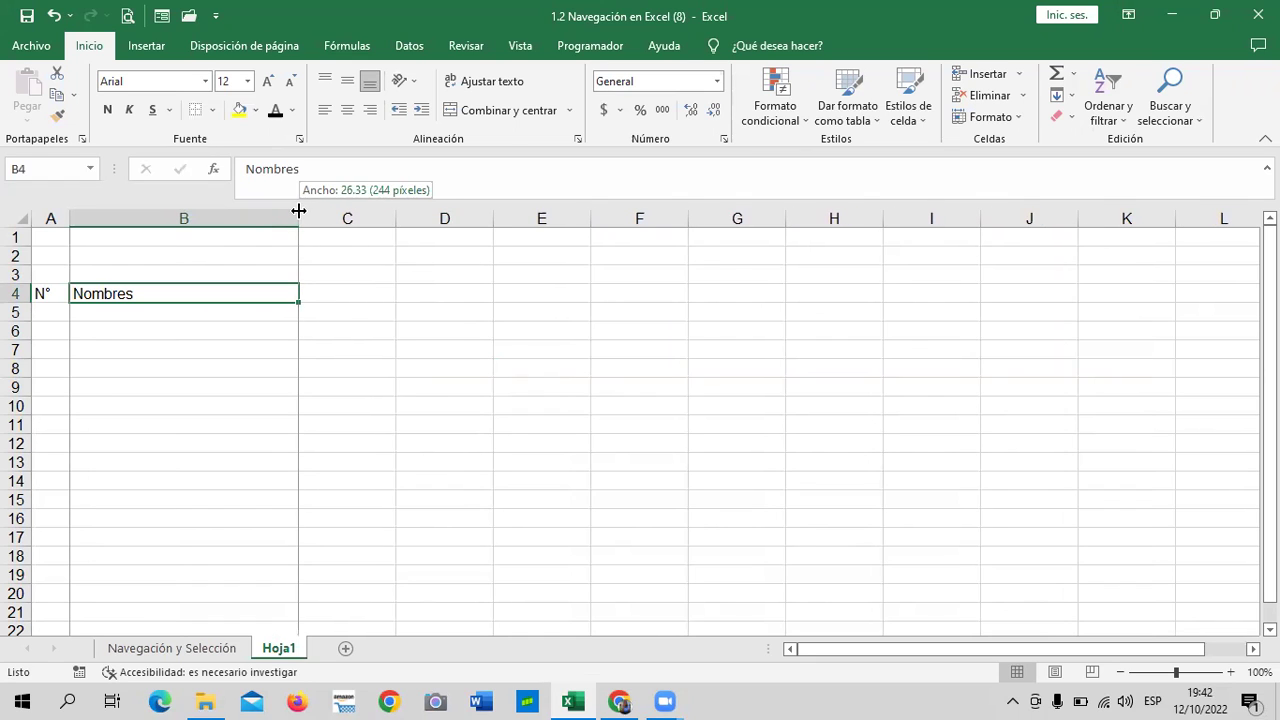
drag(298, 213, 298, 213)
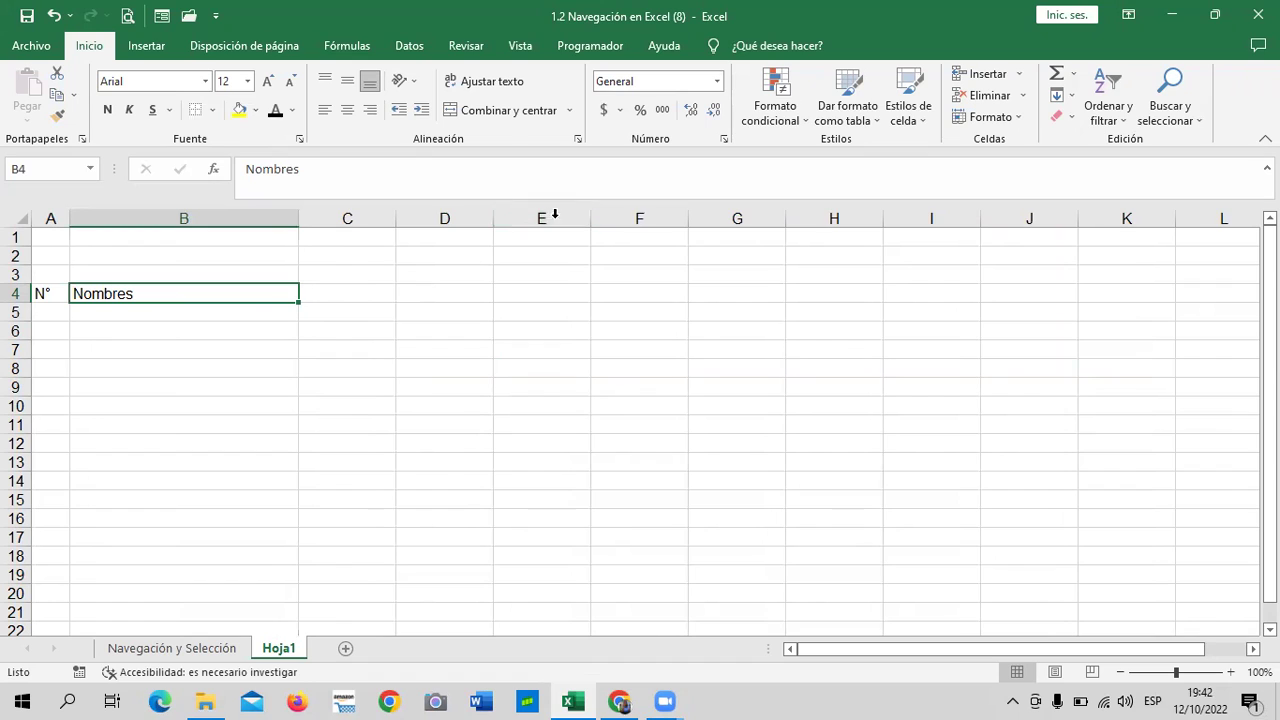
drag(591, 215, 591, 215)
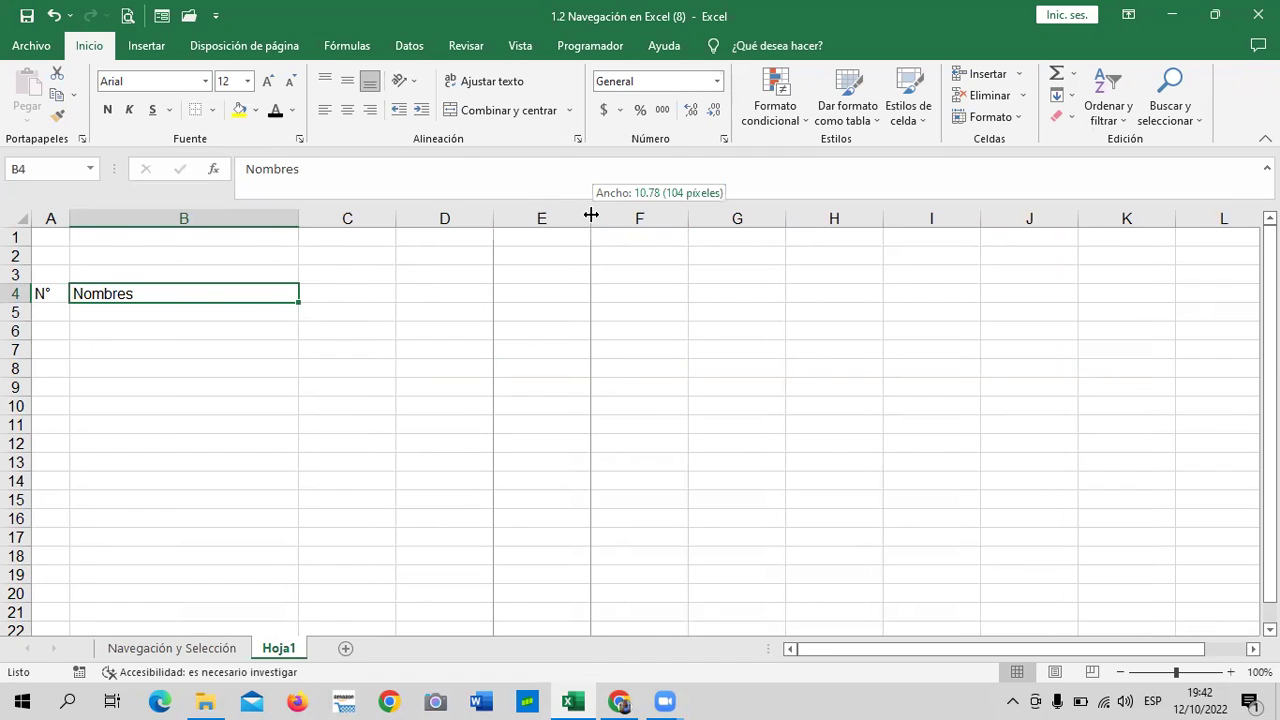
click(458, 406)
Step: Enter a Notas header in C4 and the grades 7, 8, 9 in C5:E5
click(364, 289)
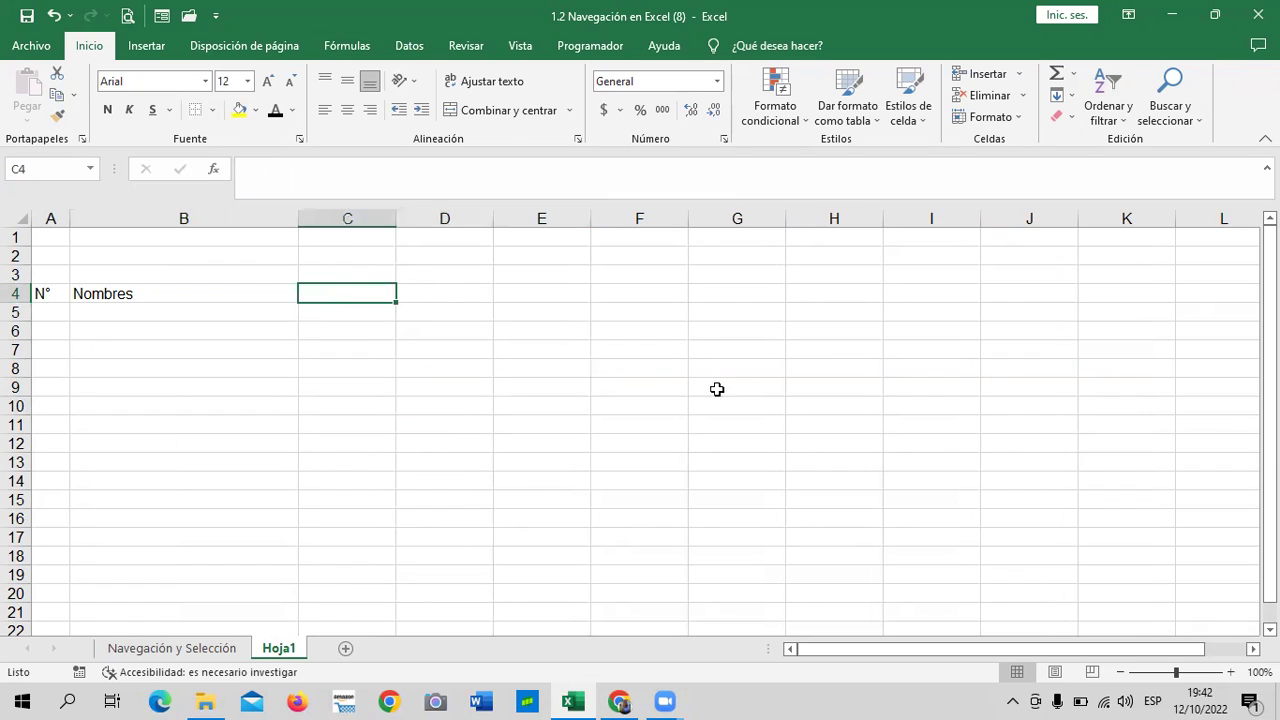
text(NO)
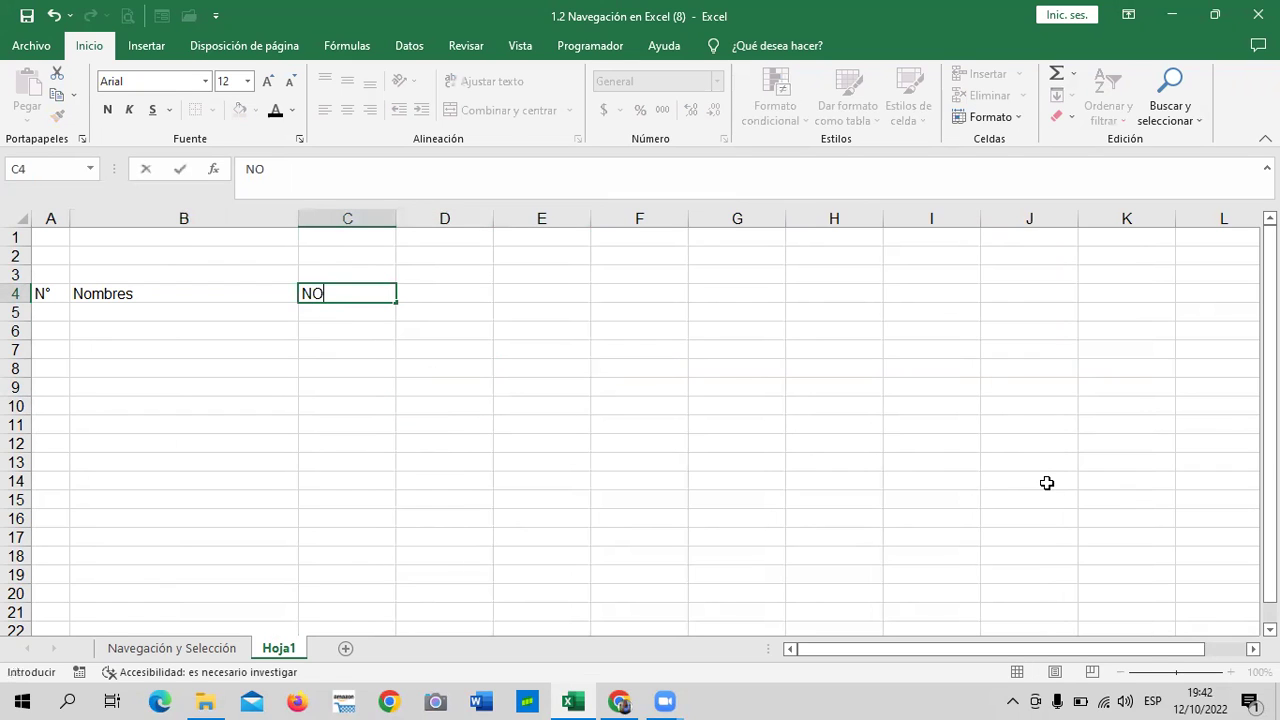
text(as)
key(Return)
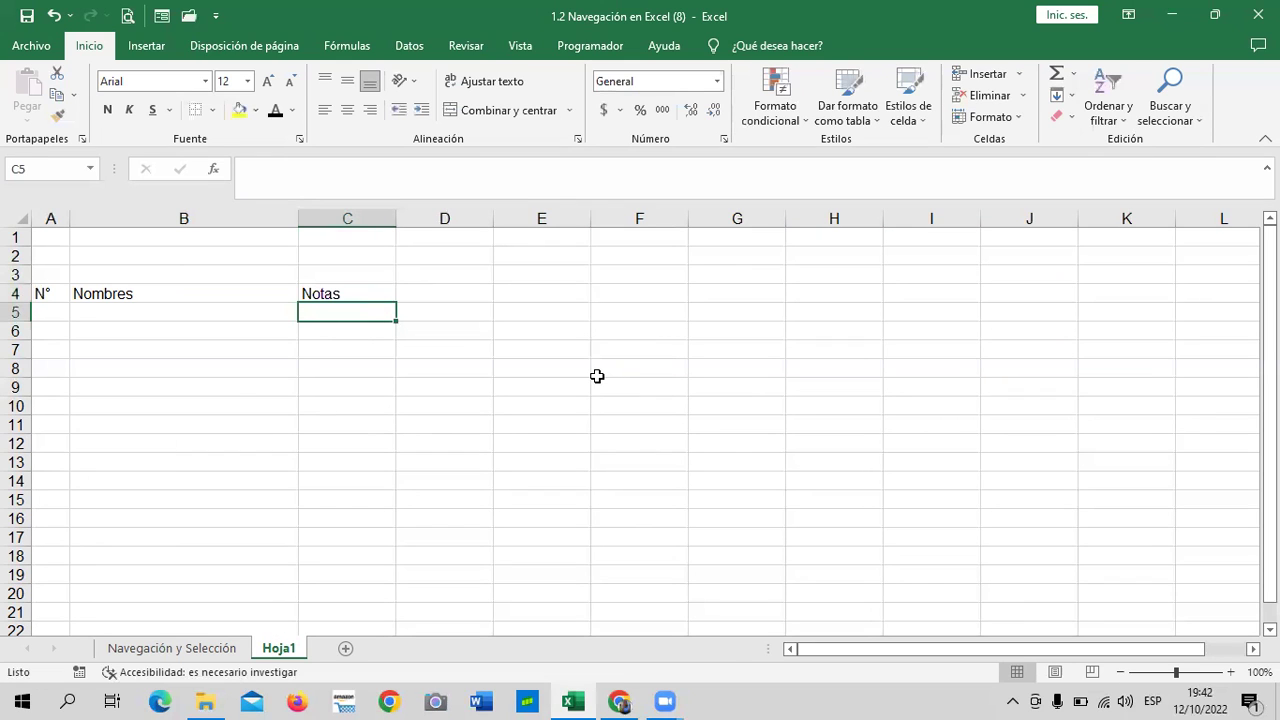
text(7)
key(Tab)
text(8)
key(Tab)
text(9)
key(Tab)
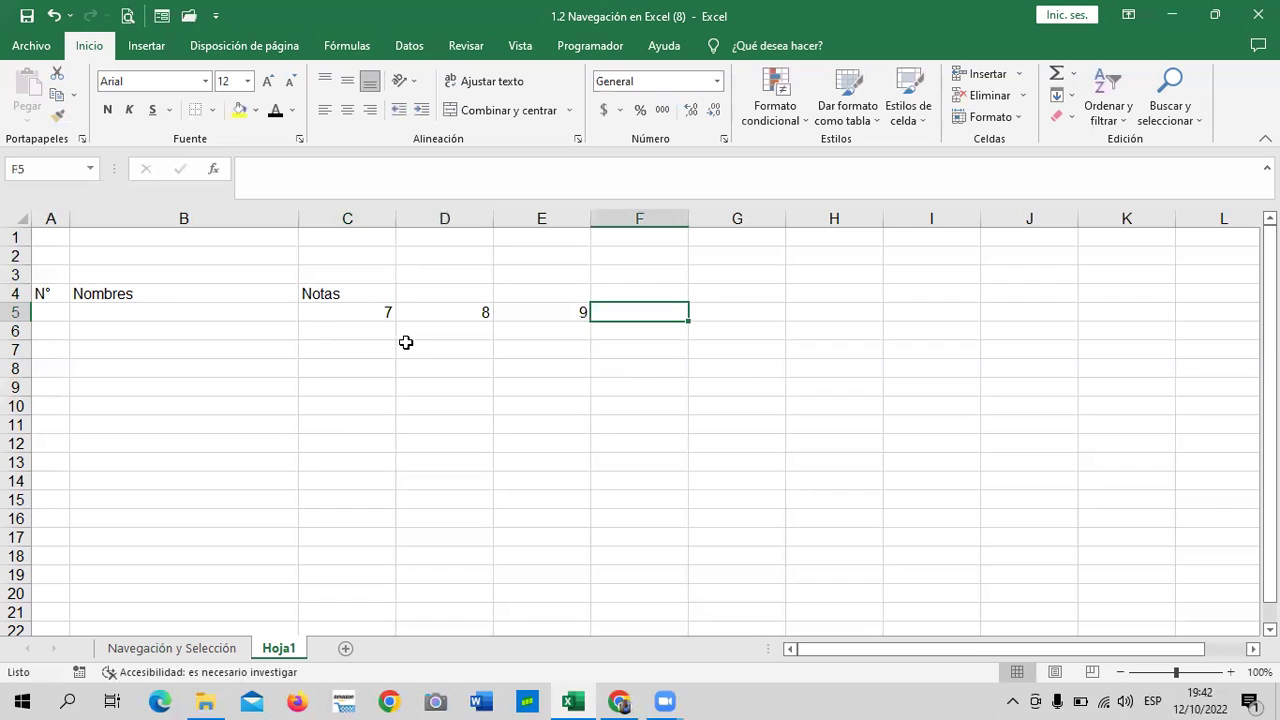
Step: Complete the grade headers as Notas 1, Nota 2 and Nota 3 in C4:E4
double_click(376, 293)
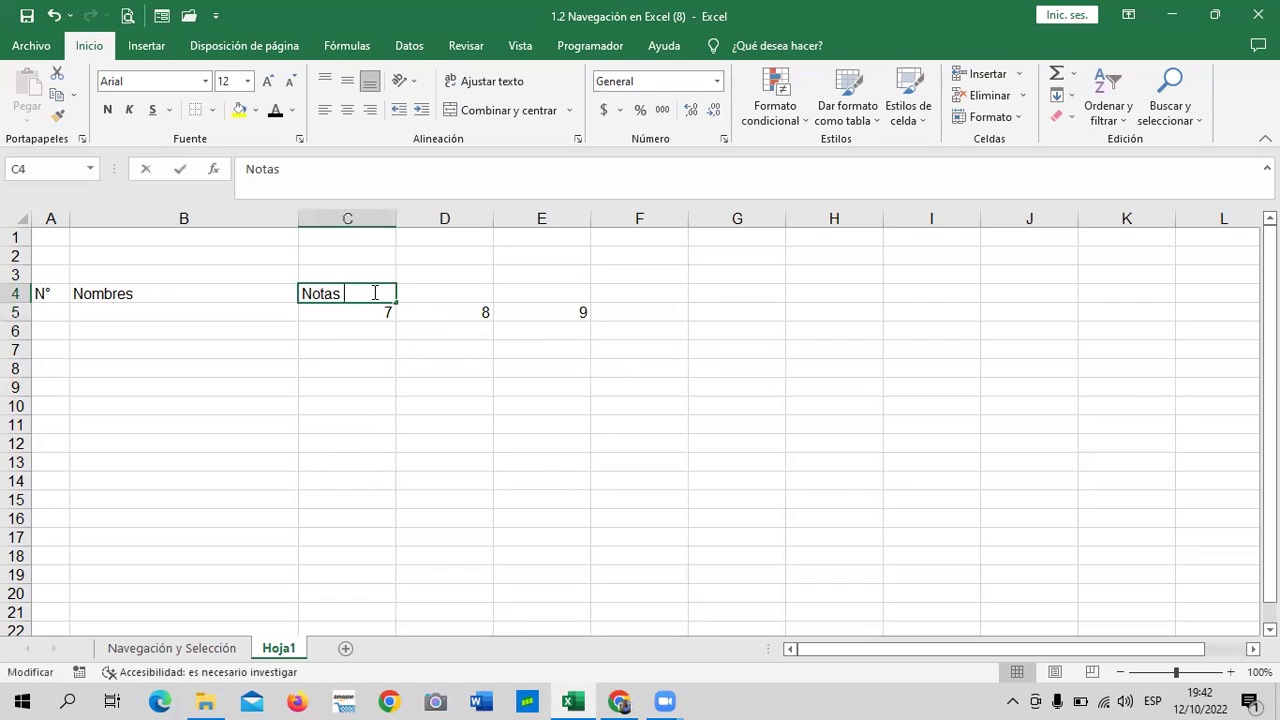
text(1)
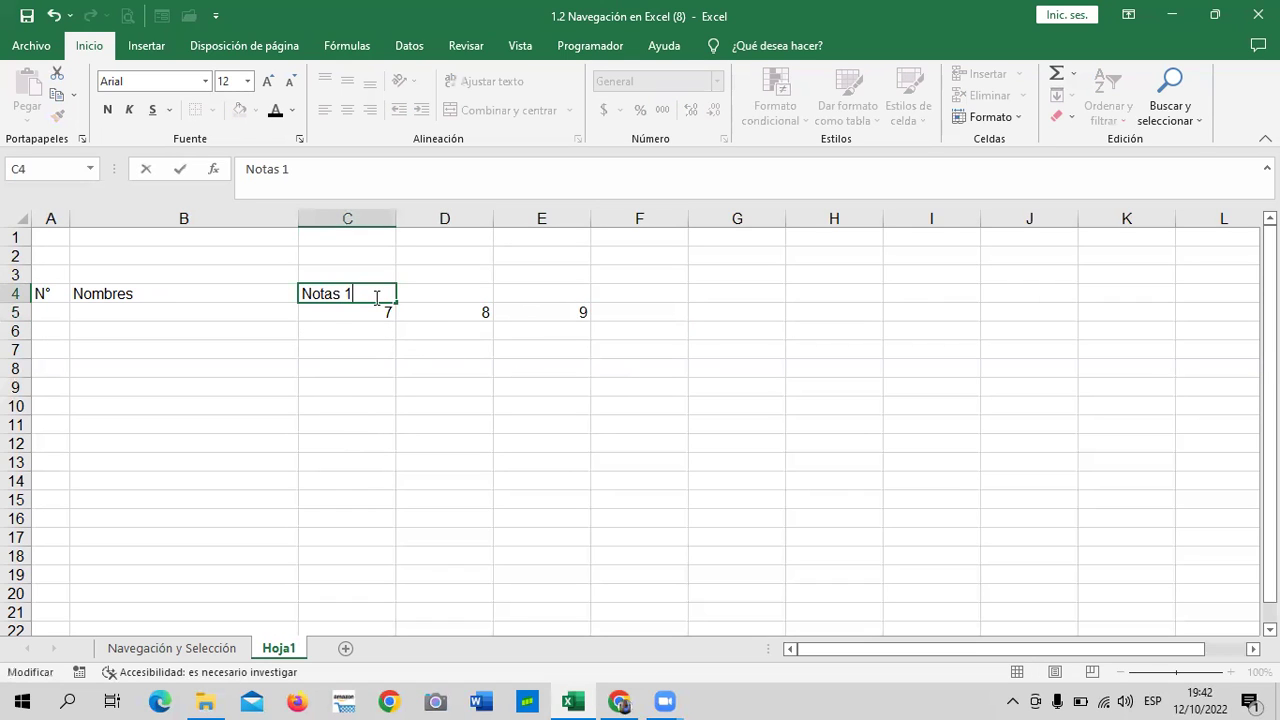
key(Tab)
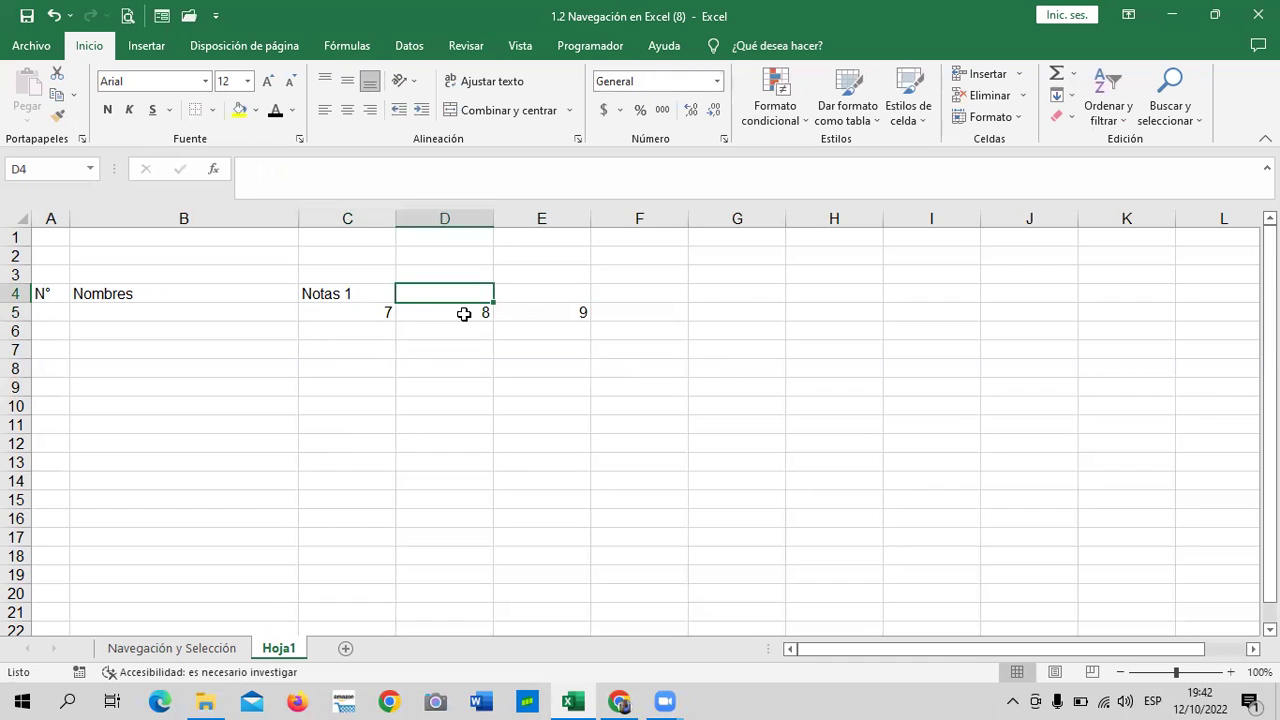
text(NOta)
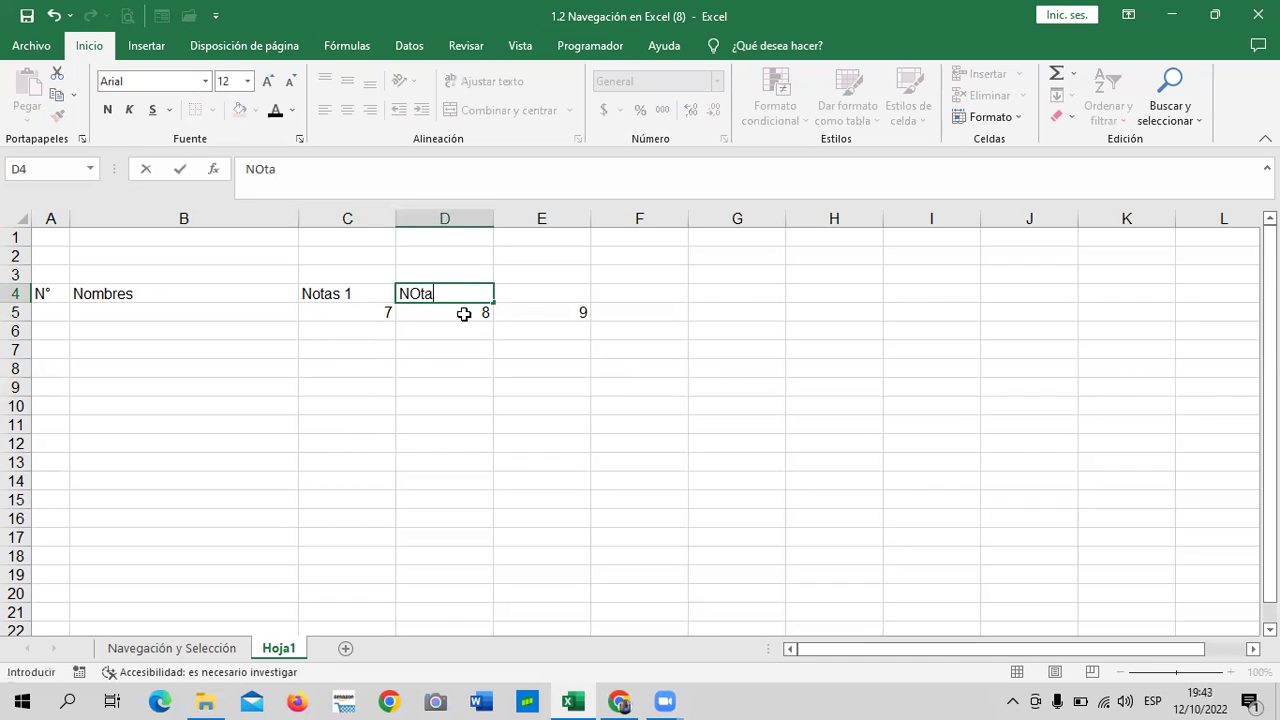
click(528, 427)
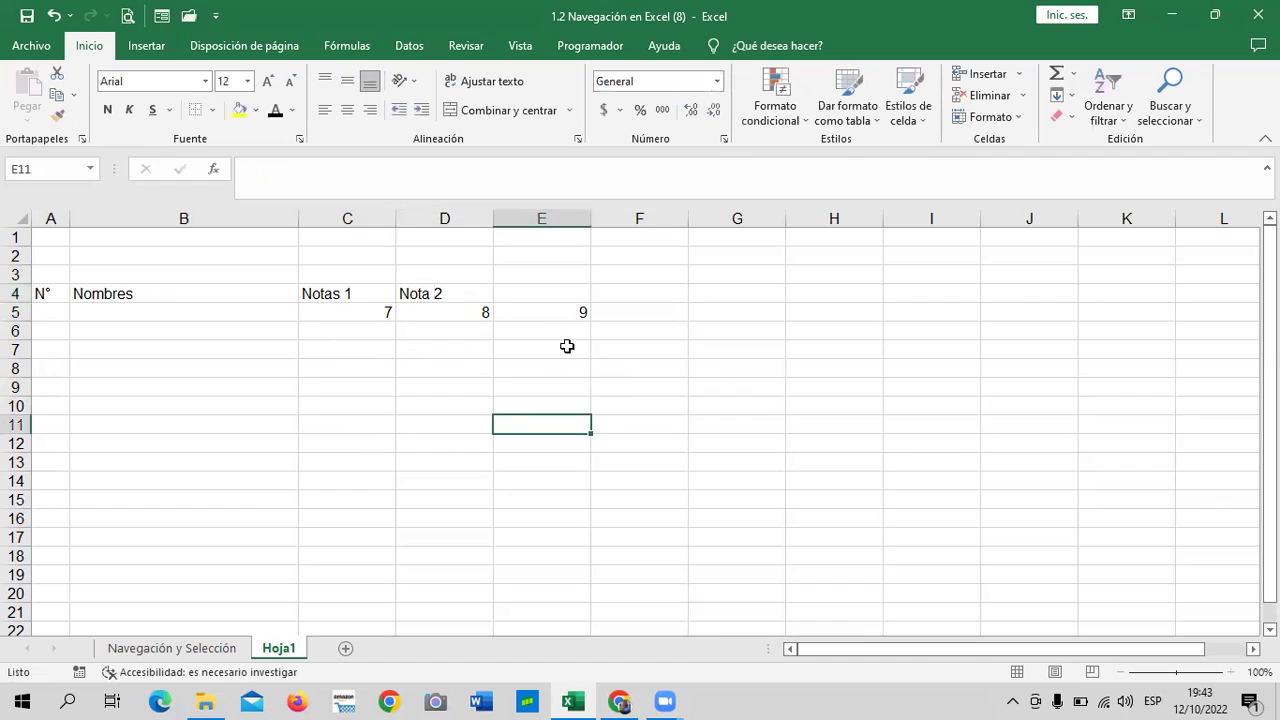
click(565, 289)
text(Nota 3)
key(Return)
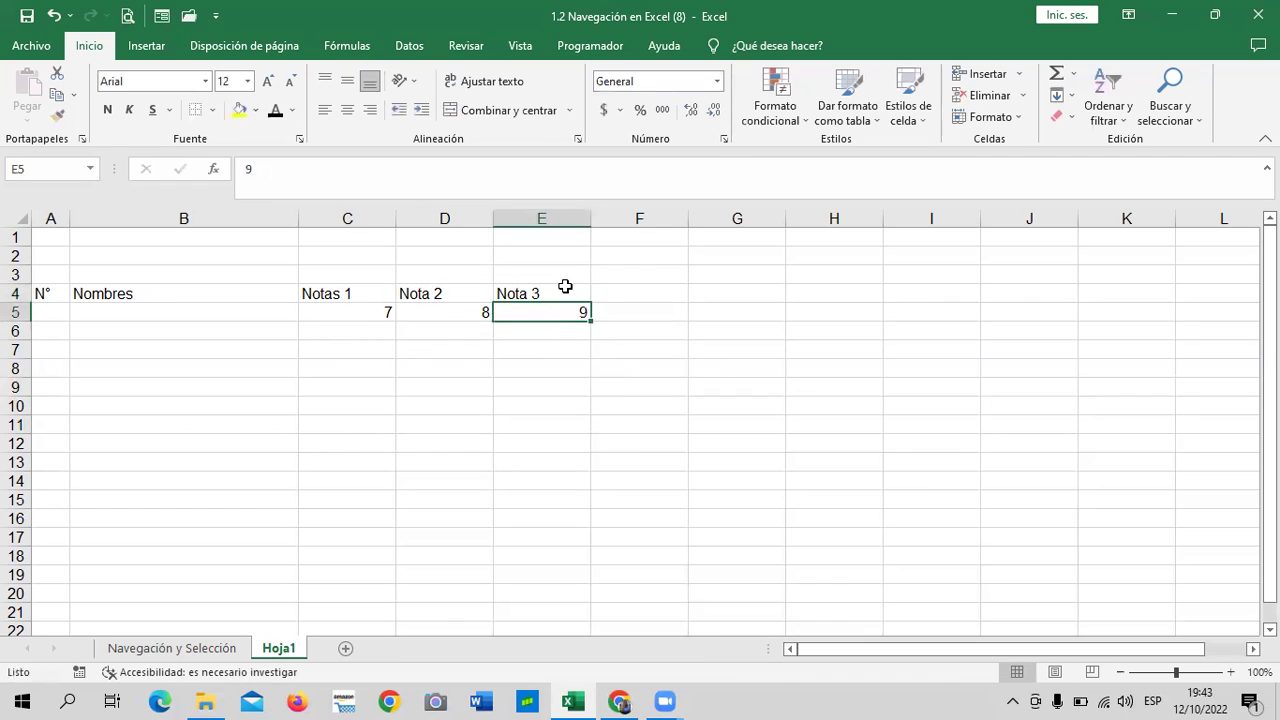
click(597, 393)
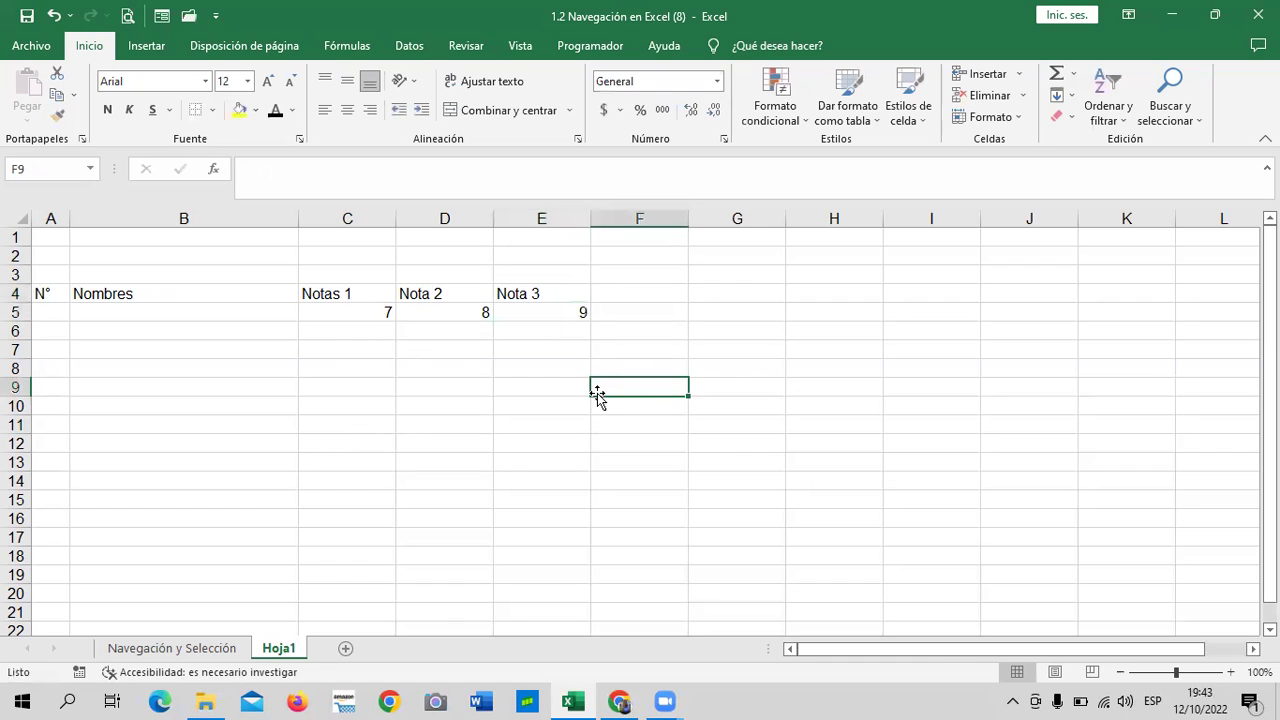
click(426, 349)
click(340, 313)
click(474, 310)
click(541, 310)
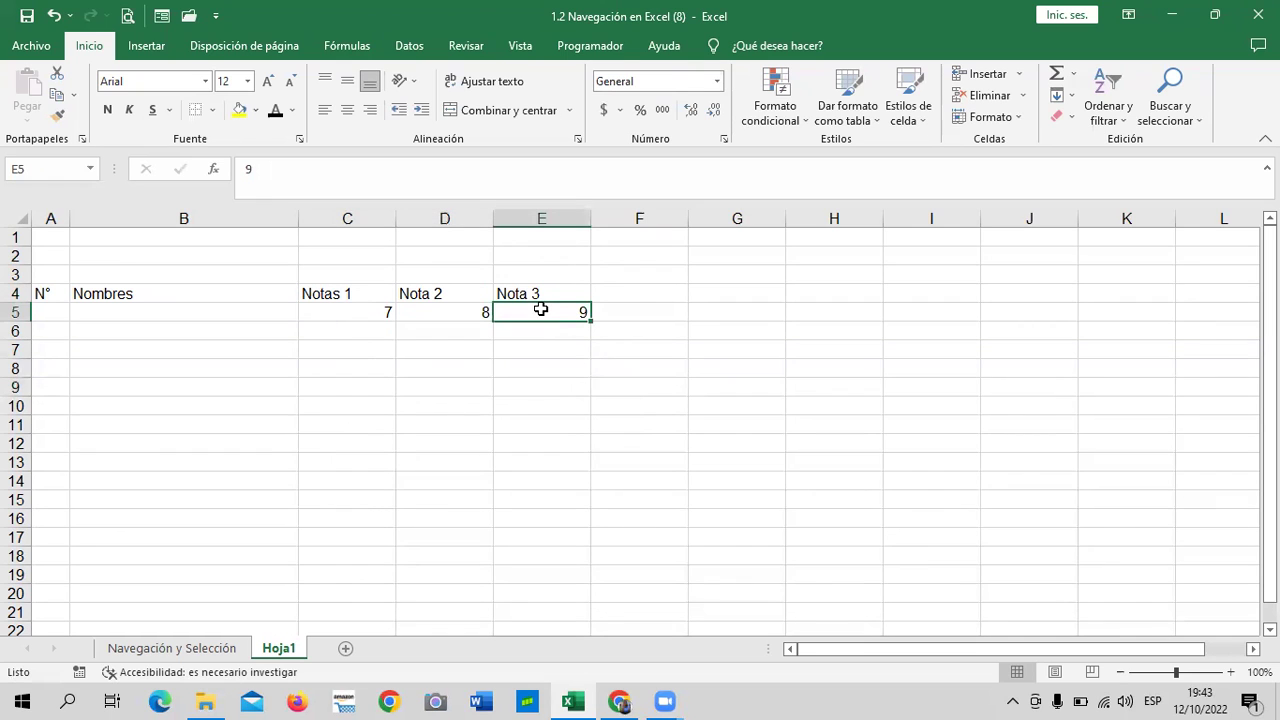
click(556, 440)
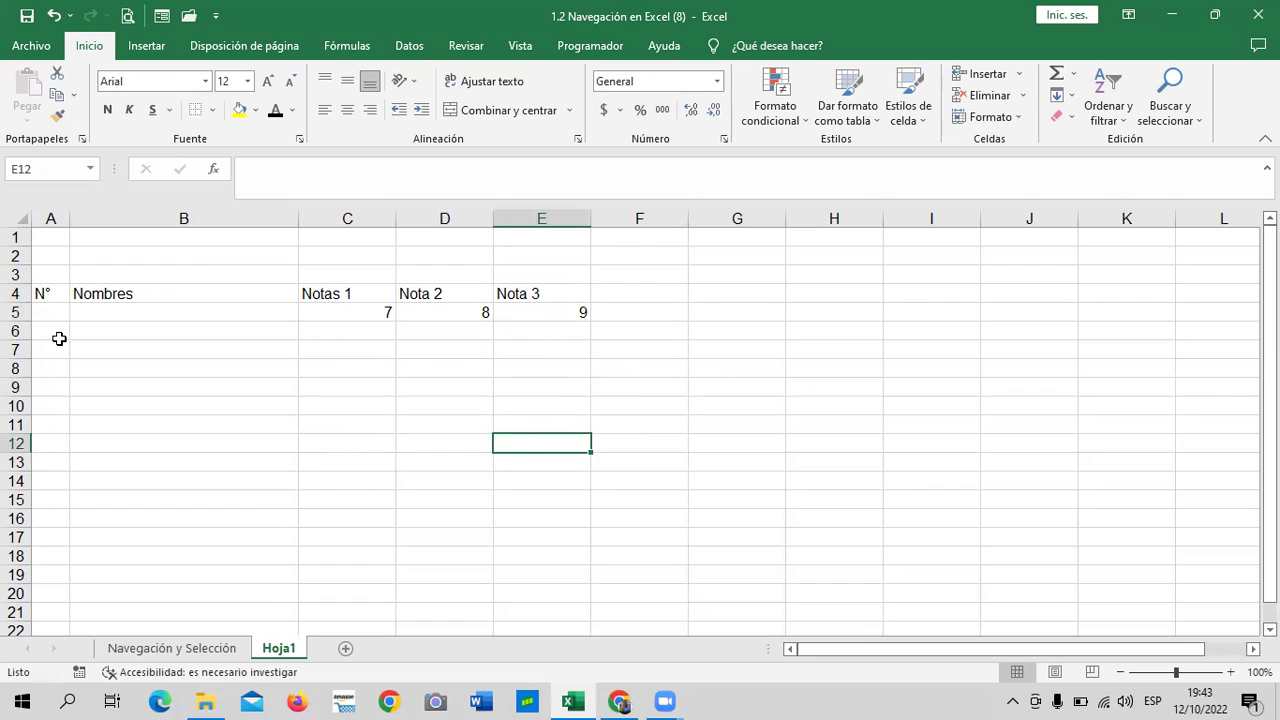
Step: Right-align the header row A4:E4
click(108, 294)
drag(111, 357, 111, 405)
drag(40, 292, 566, 295)
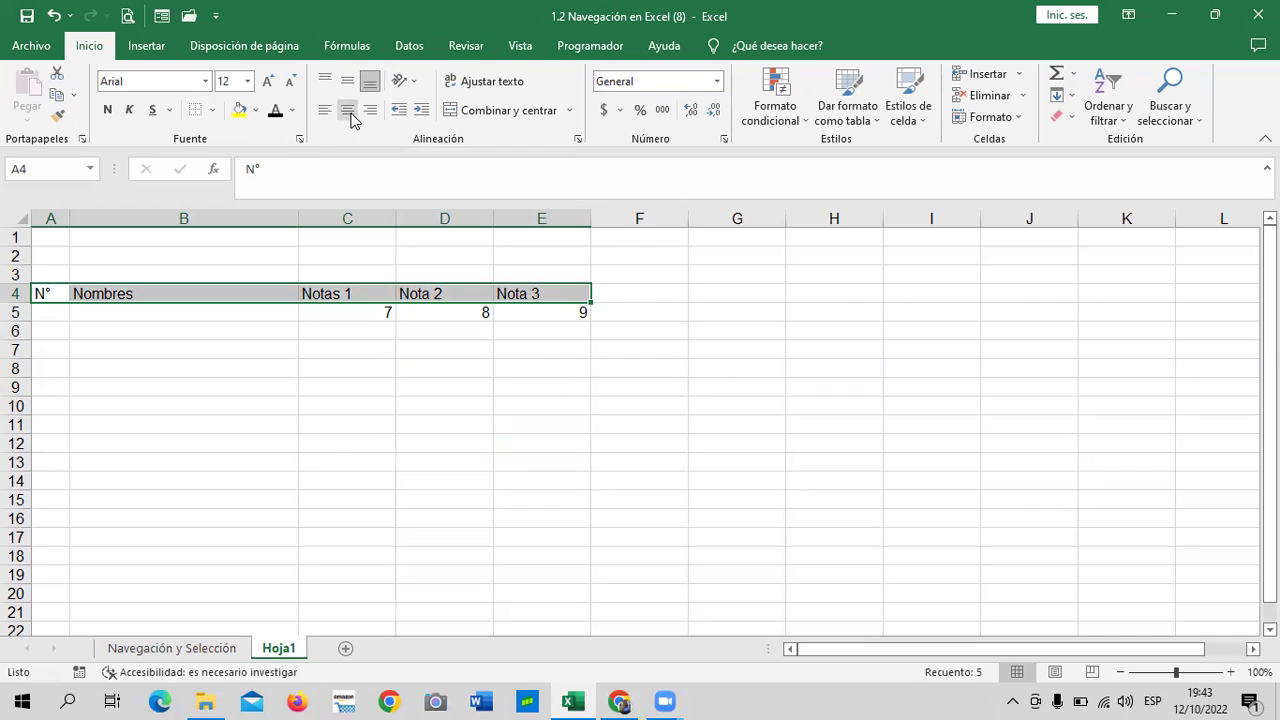
click(351, 116)
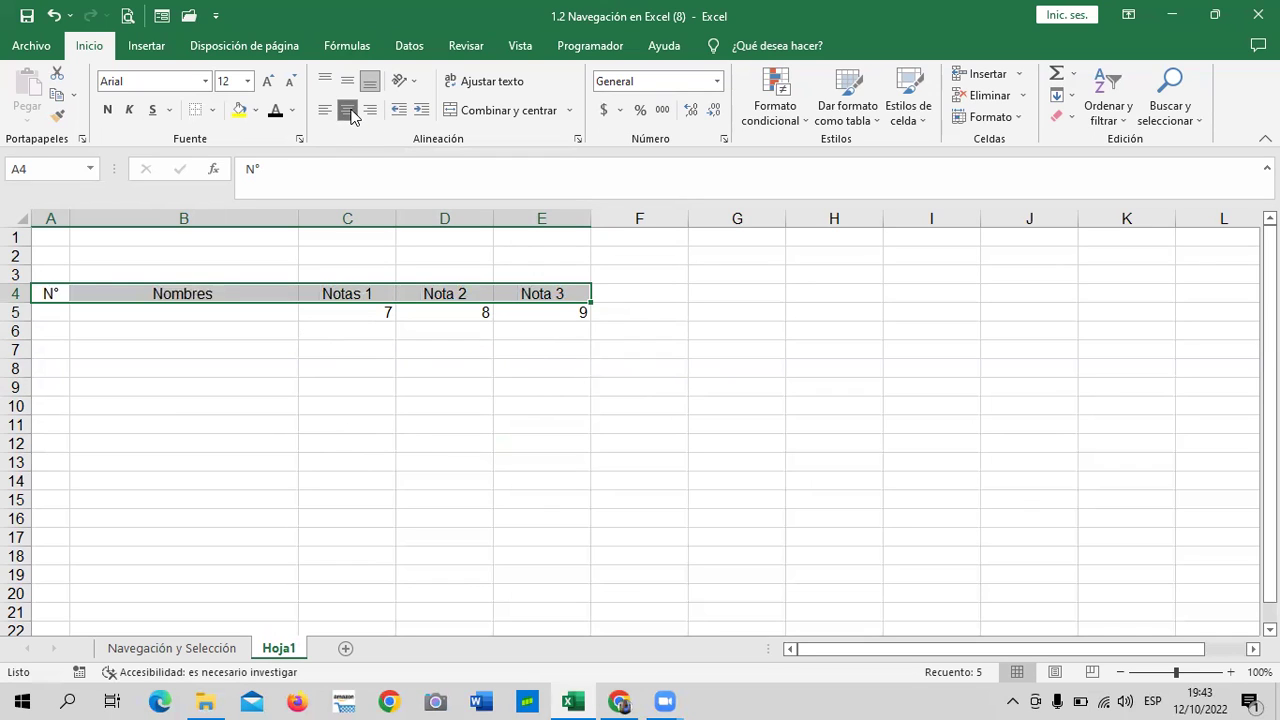
click(371, 112)
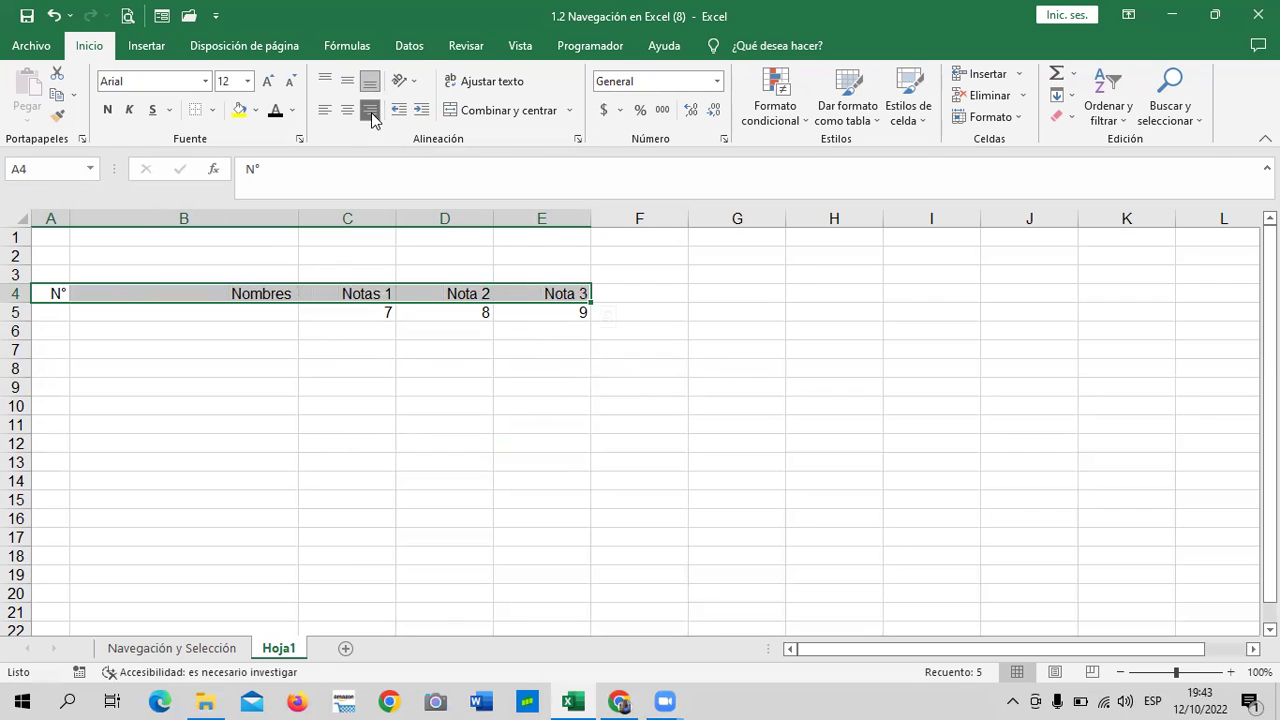
click(312, 481)
drag(351, 292, 536, 297)
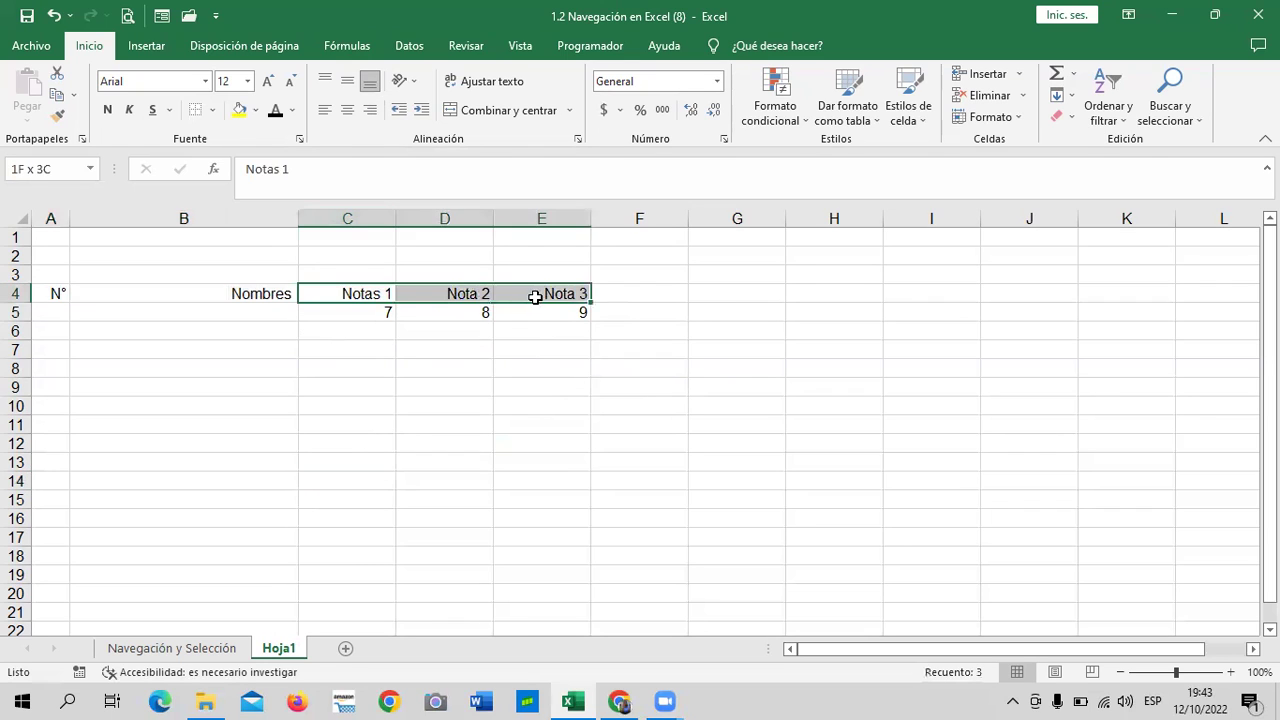
click(418, 480)
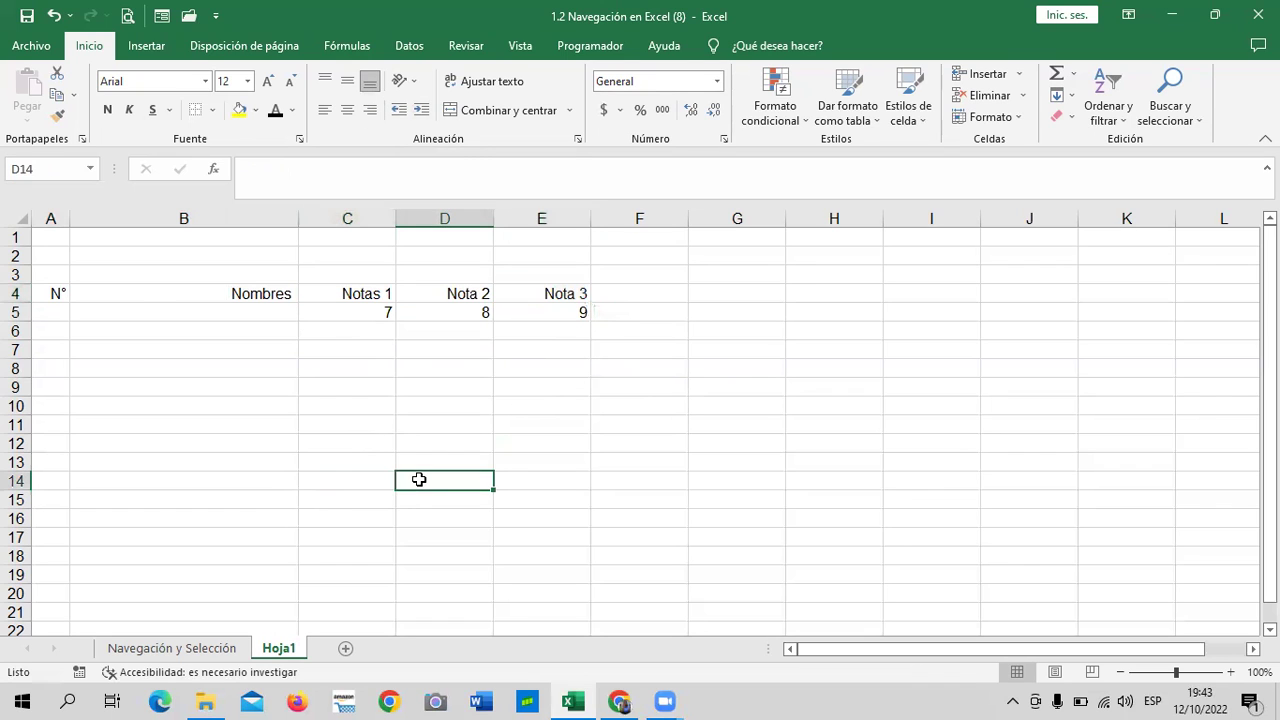
Step: Center the N° and Nombres headers in A4:B4
click(152, 294)
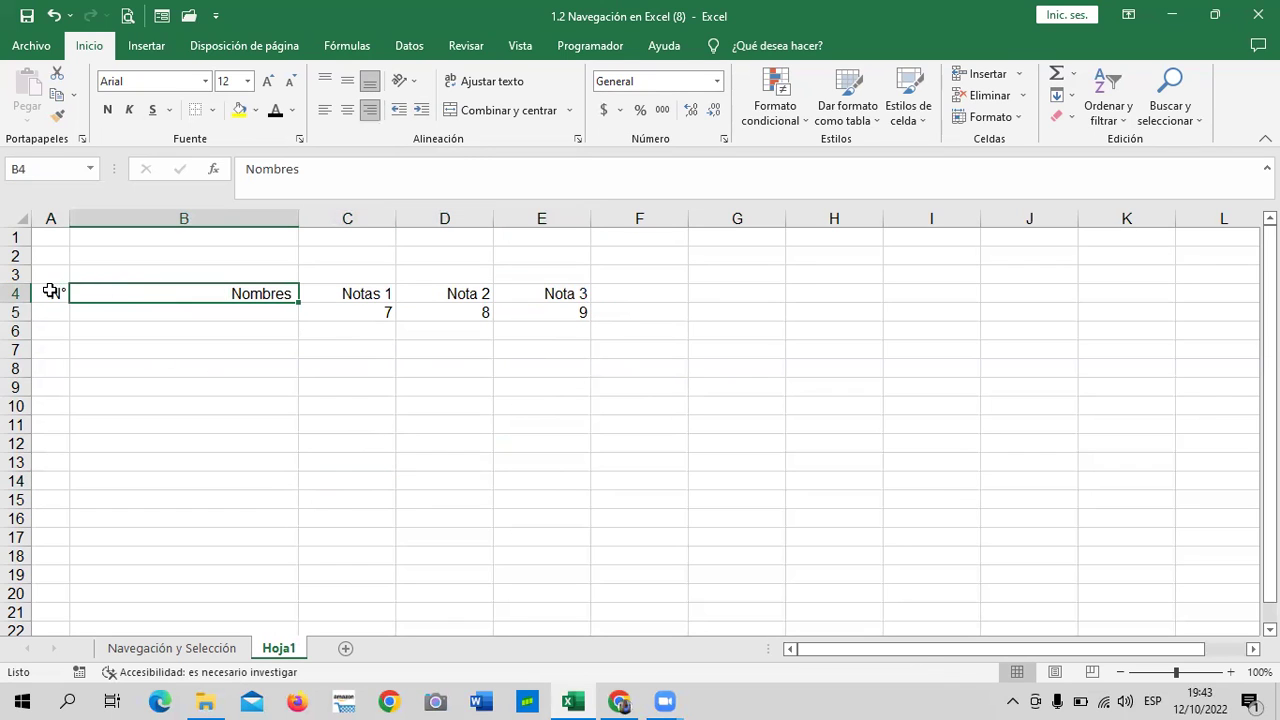
drag(51, 291, 143, 289)
click(348, 110)
click(234, 436)
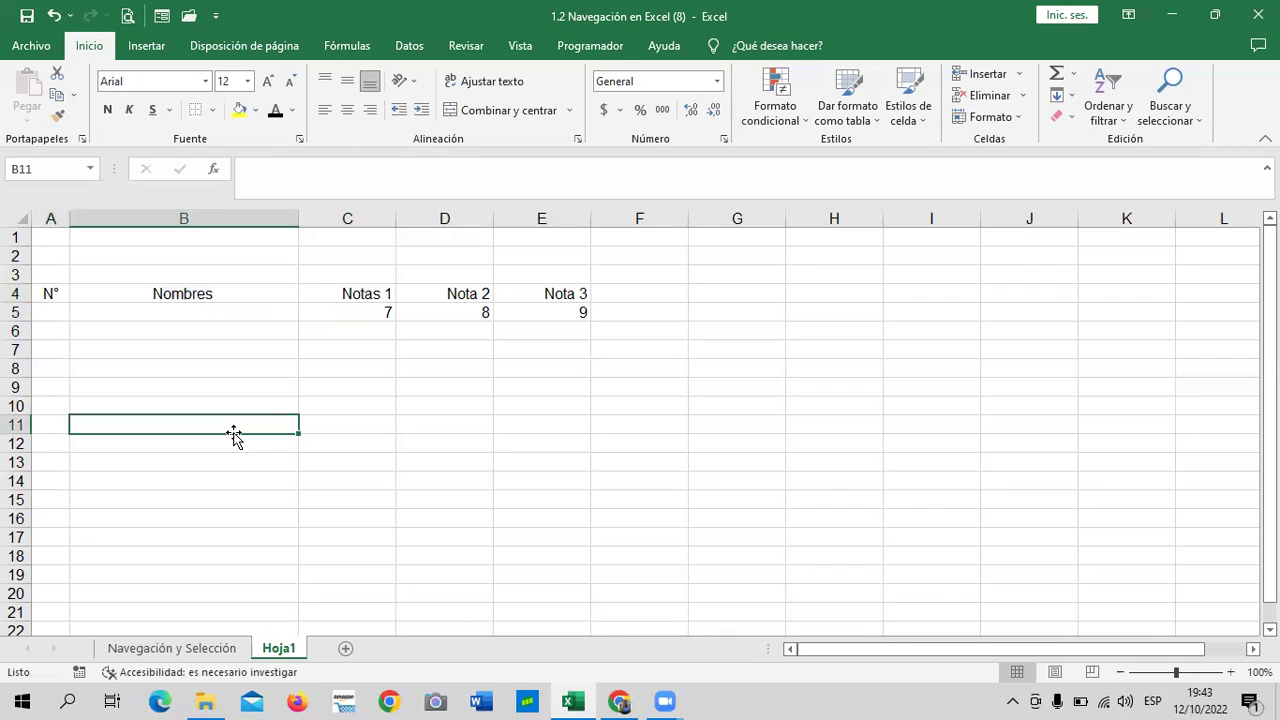
click(400, 391)
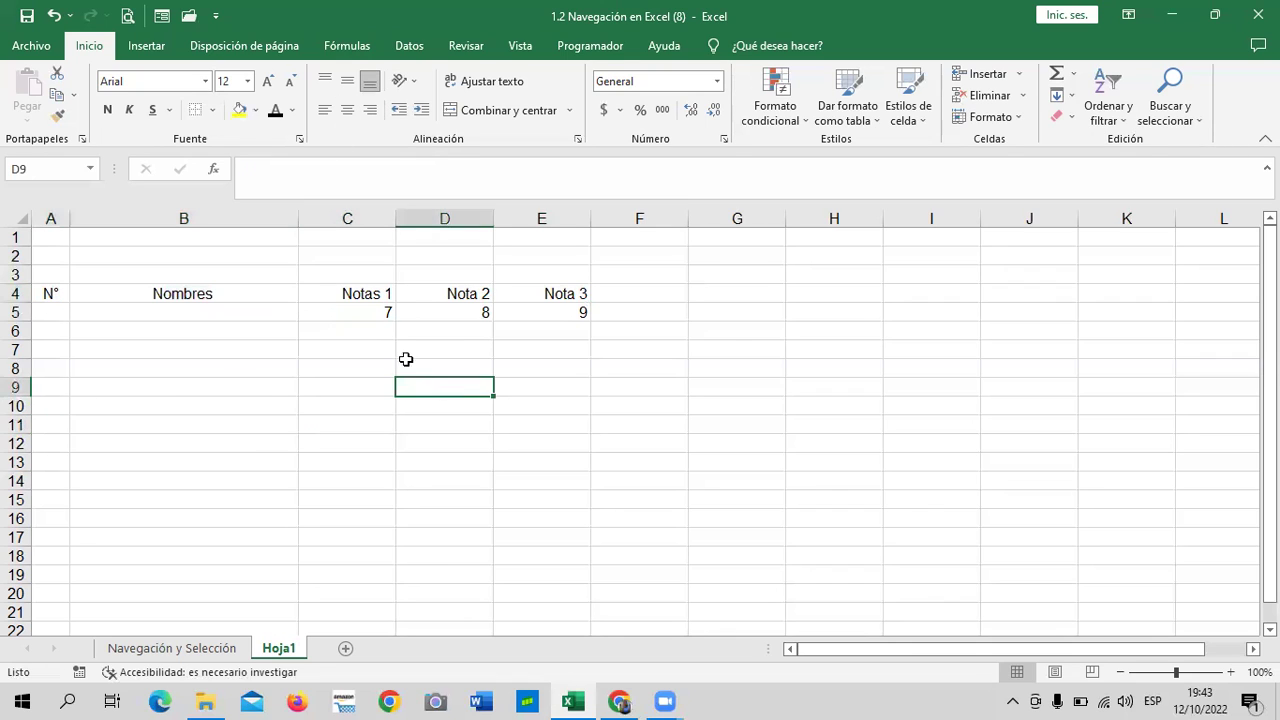
click(368, 311)
click(568, 395)
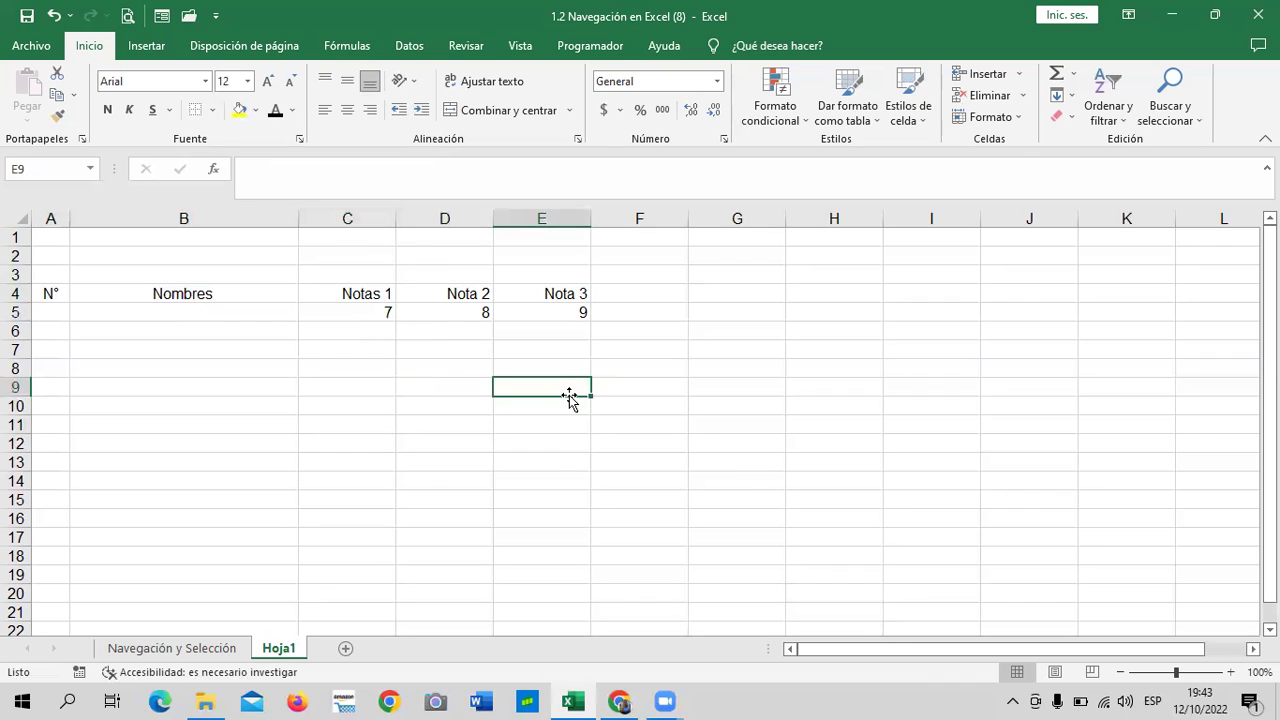
Step: Narrow columns C and D to about 6.33 and 5.78 width
mouse_move(396, 217)
mouse_down()
mouse_move(345, 216)
mouse_move(362, 221)
mouse_up()
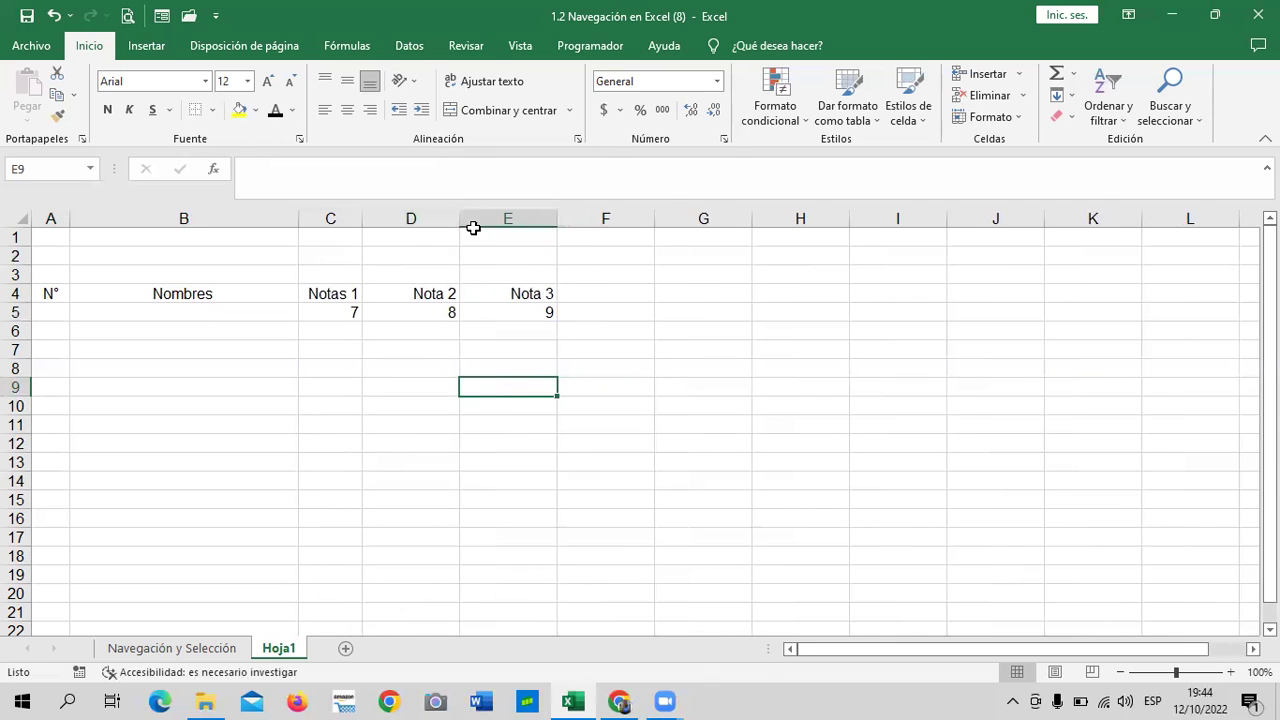
drag(455, 217, 423, 220)
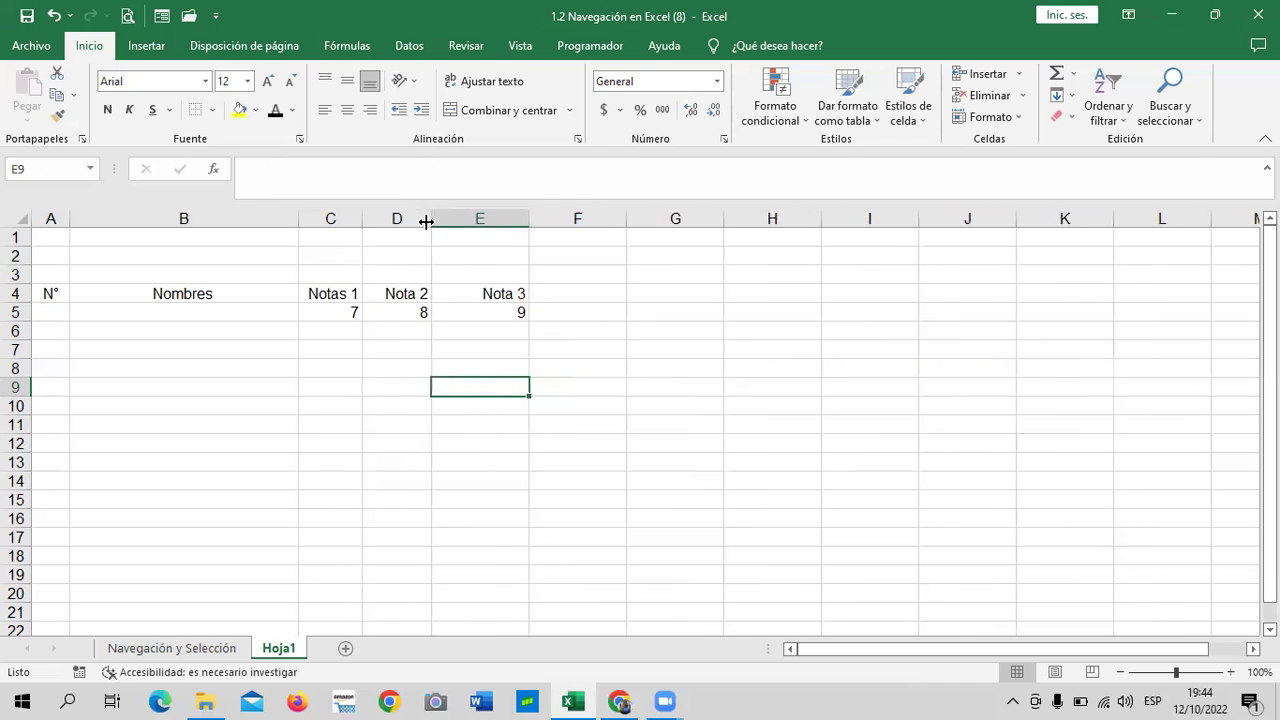
click(640, 366)
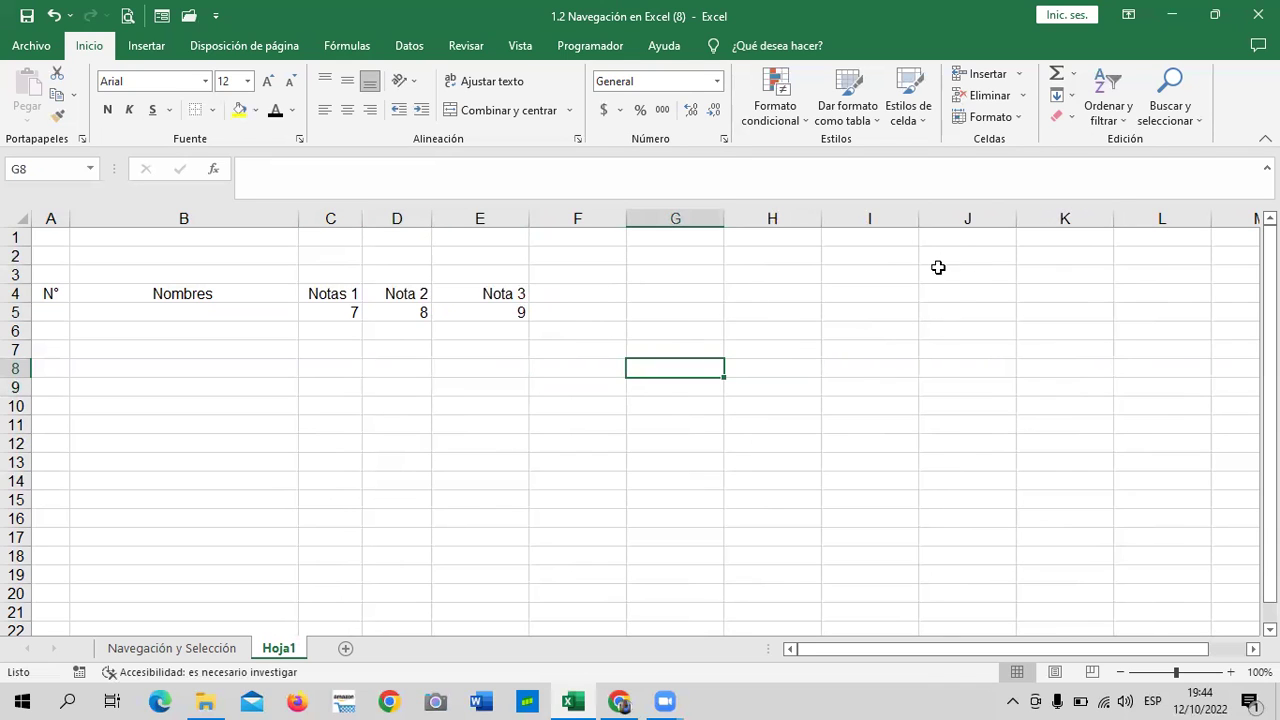
click(357, 311)
click(420, 305)
click(482, 310)
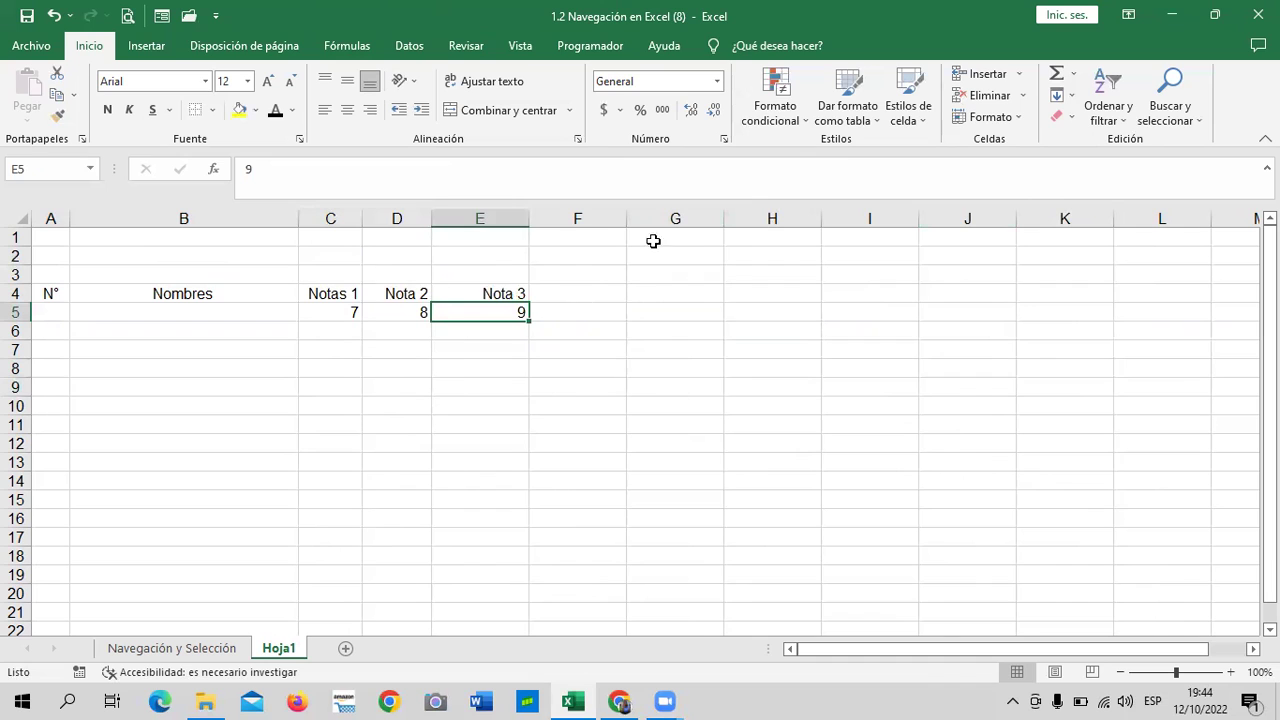
Step: Set columns C through J to a column width of 5 with Ancho de columna
drag(320, 218, 1000, 228)
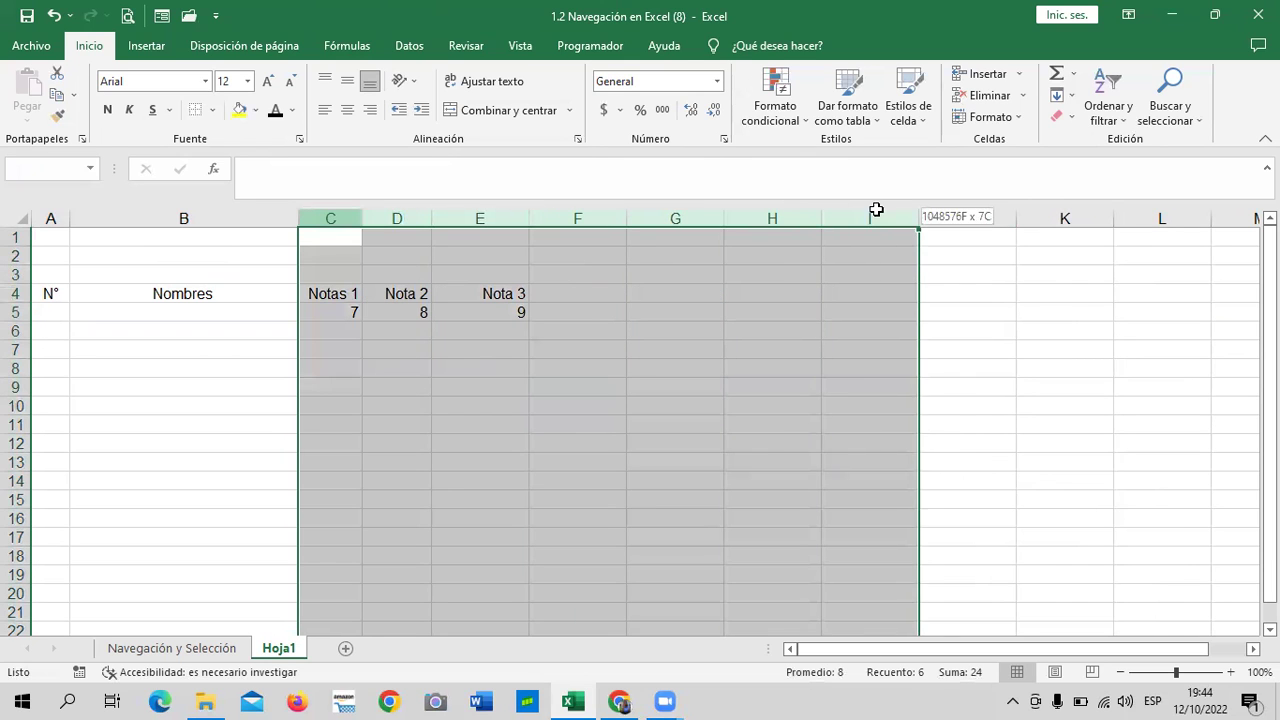
right_click(689, 325)
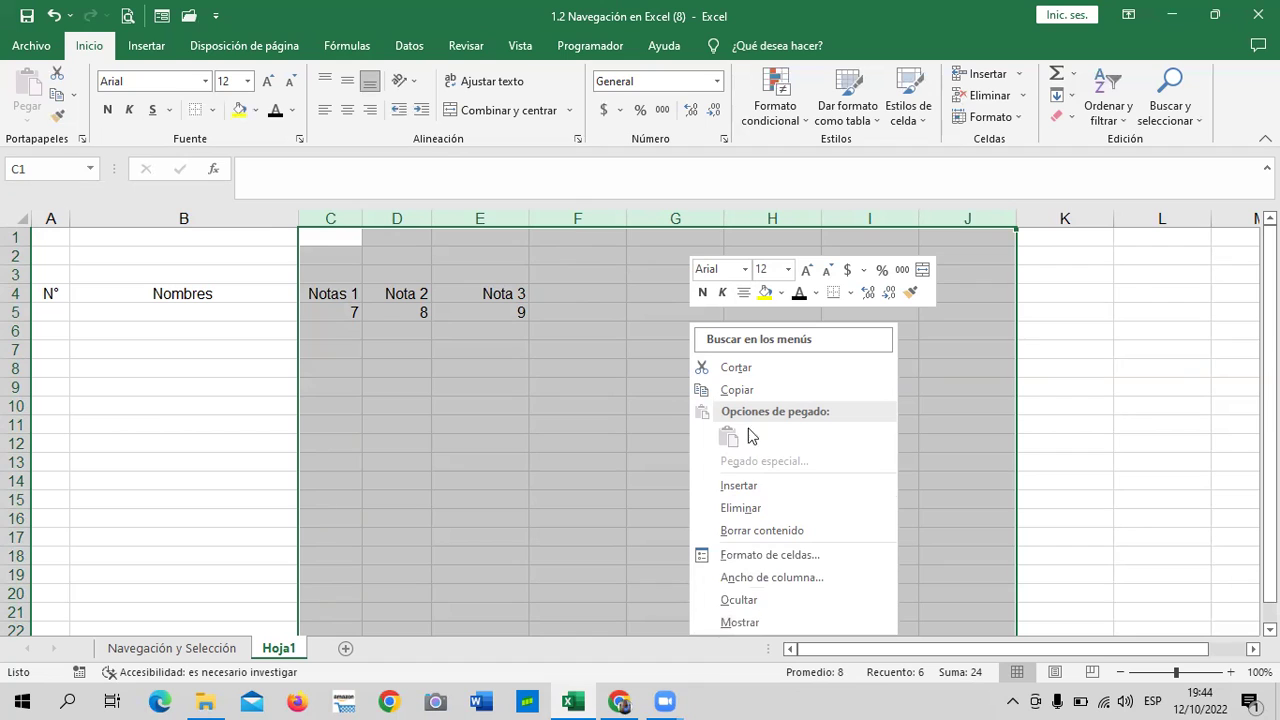
click(829, 580)
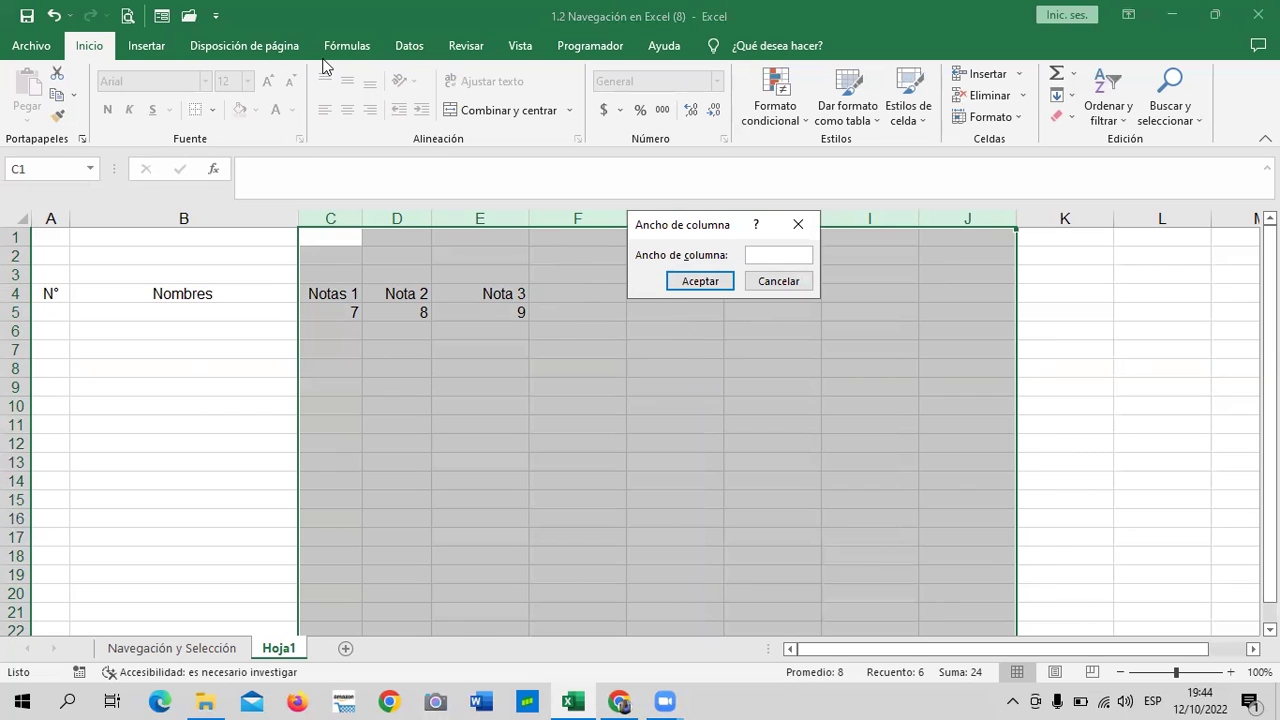
click(743, 254)
drag(715, 234, 719, 301)
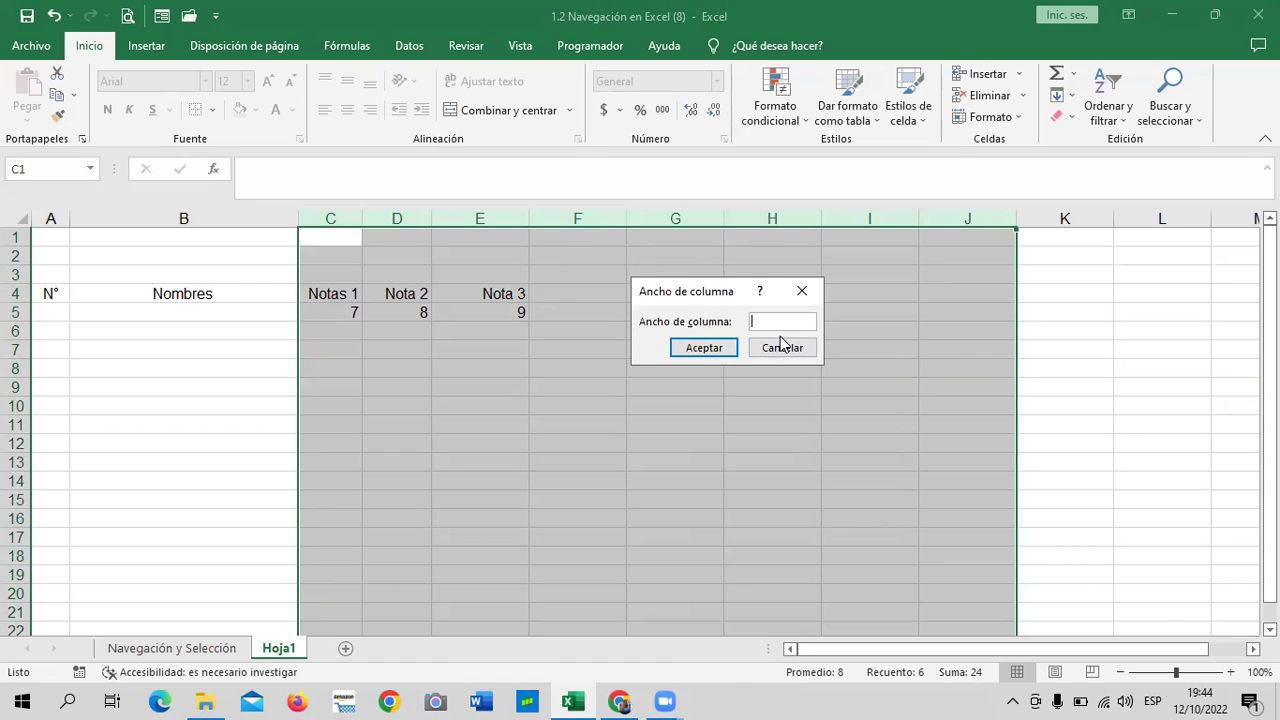
text(5)
key(Return)
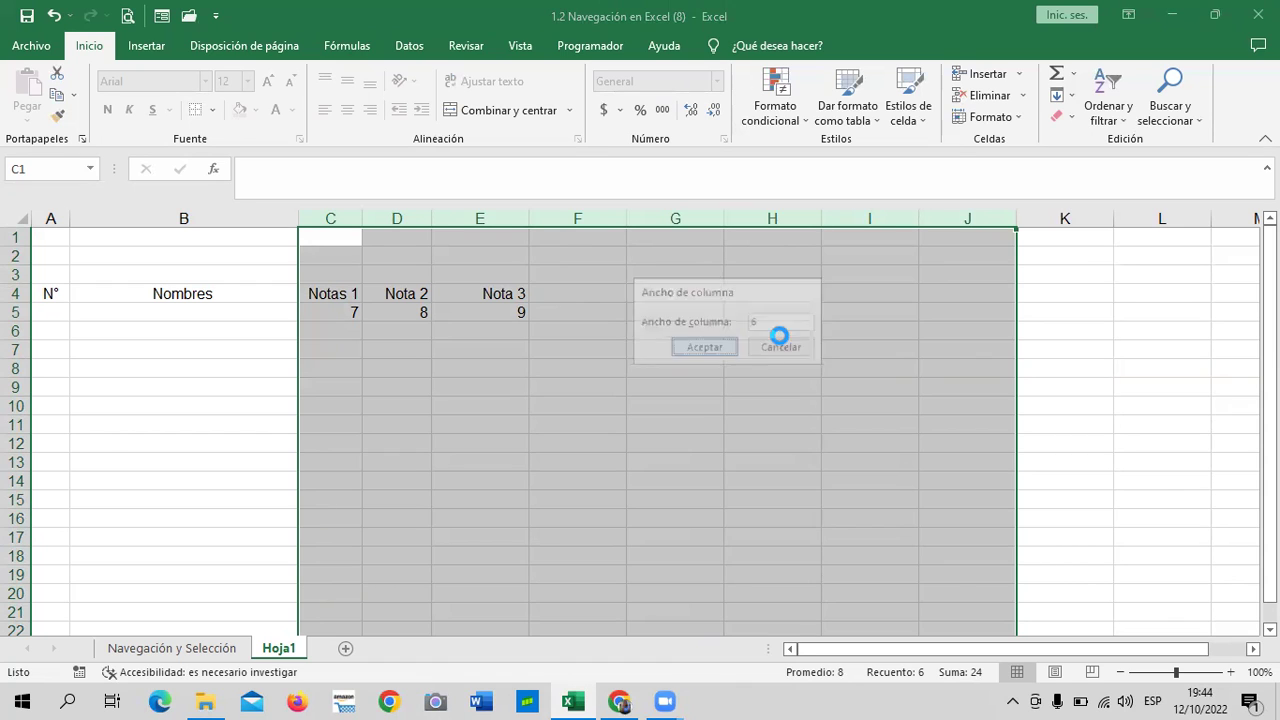
click(425, 385)
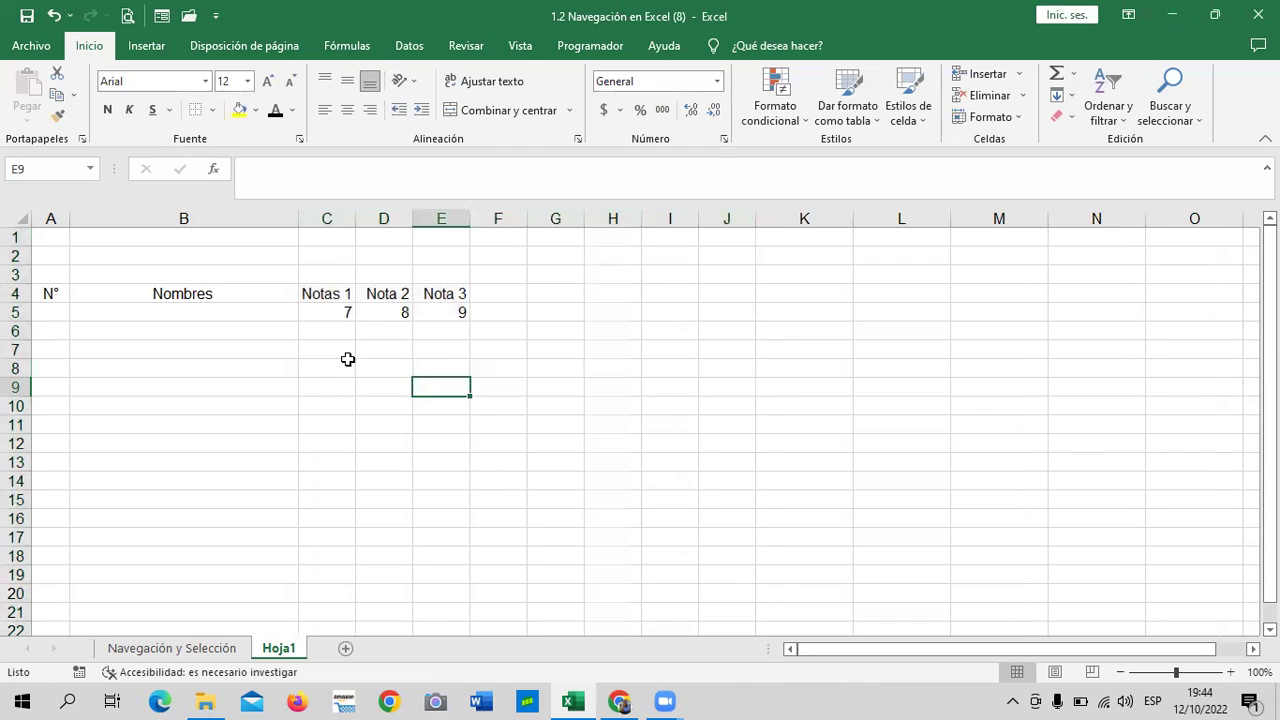
click(323, 293)
click(380, 293)
click(456, 298)
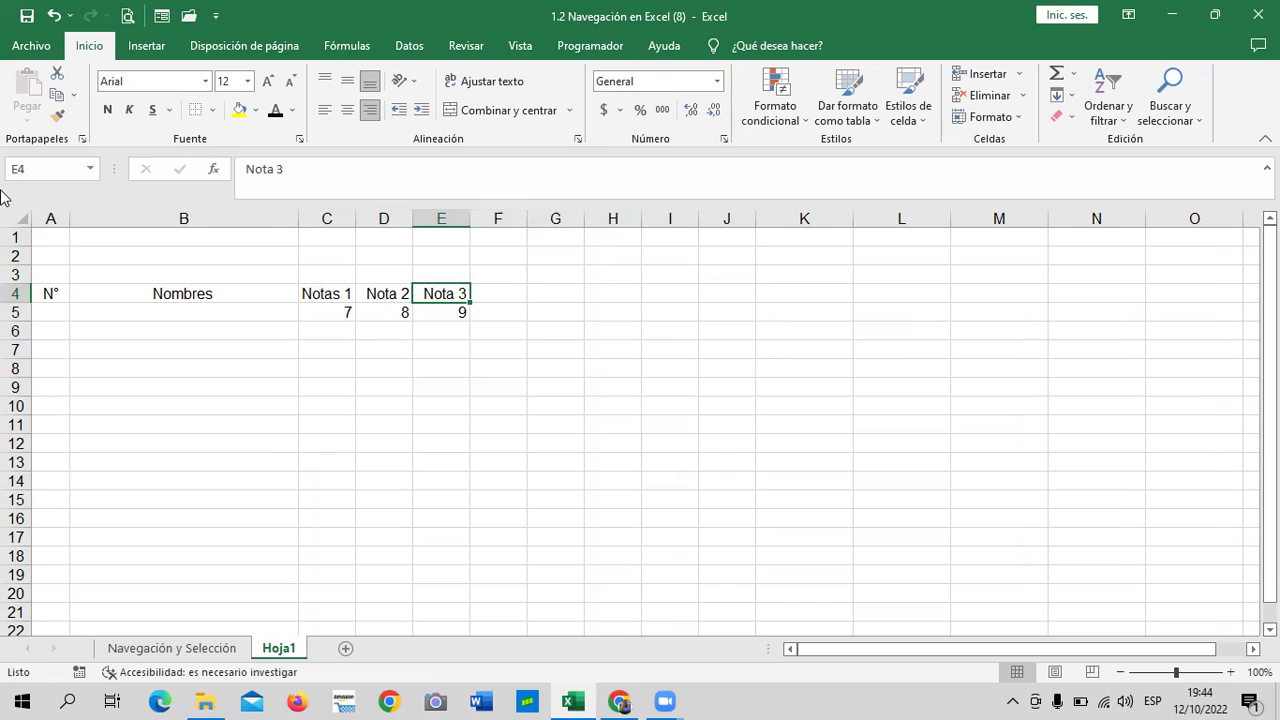
Step: Apply Todos los bordes to the range A4:J18
drag(535, 396, 592, 386)
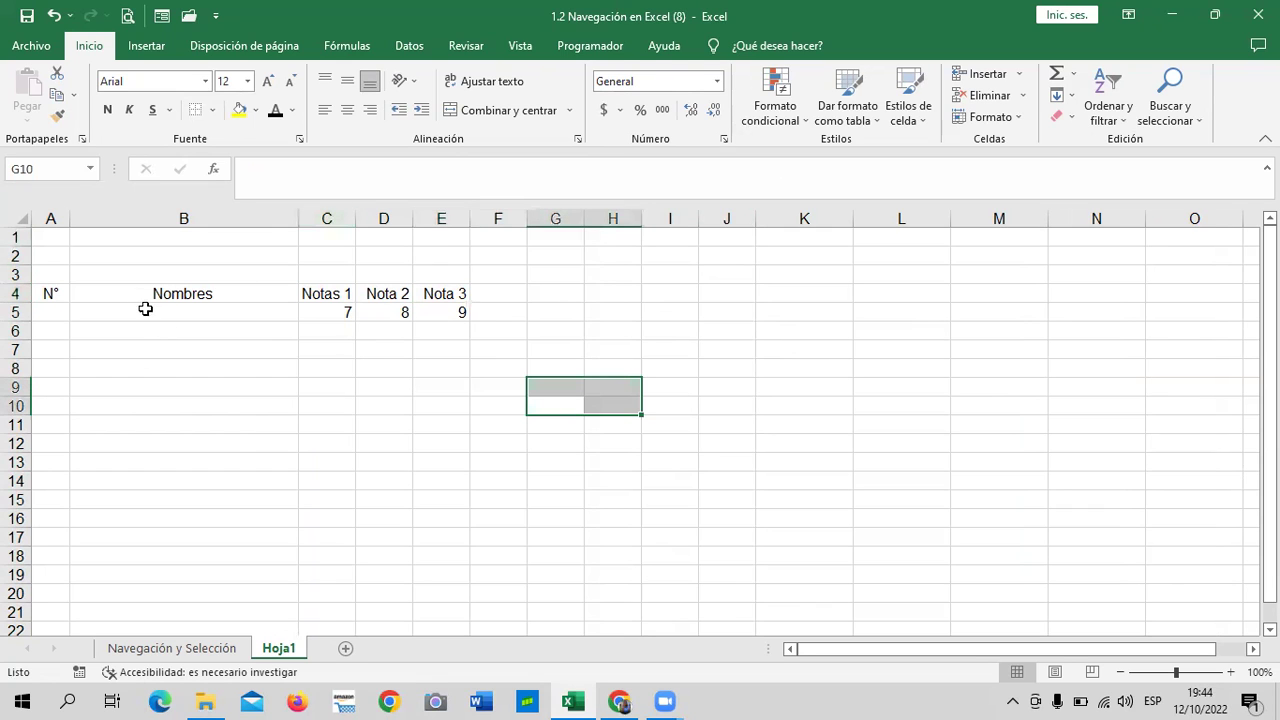
drag(58, 293, 728, 564)
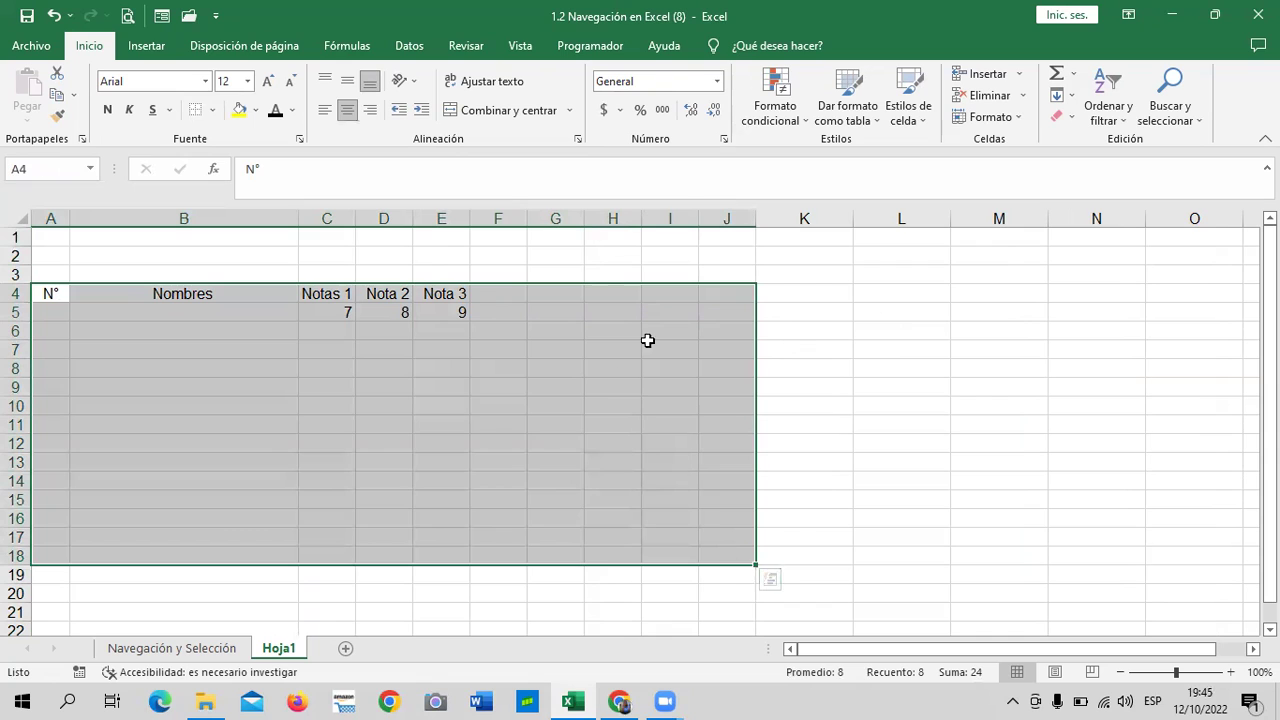
click(213, 111)
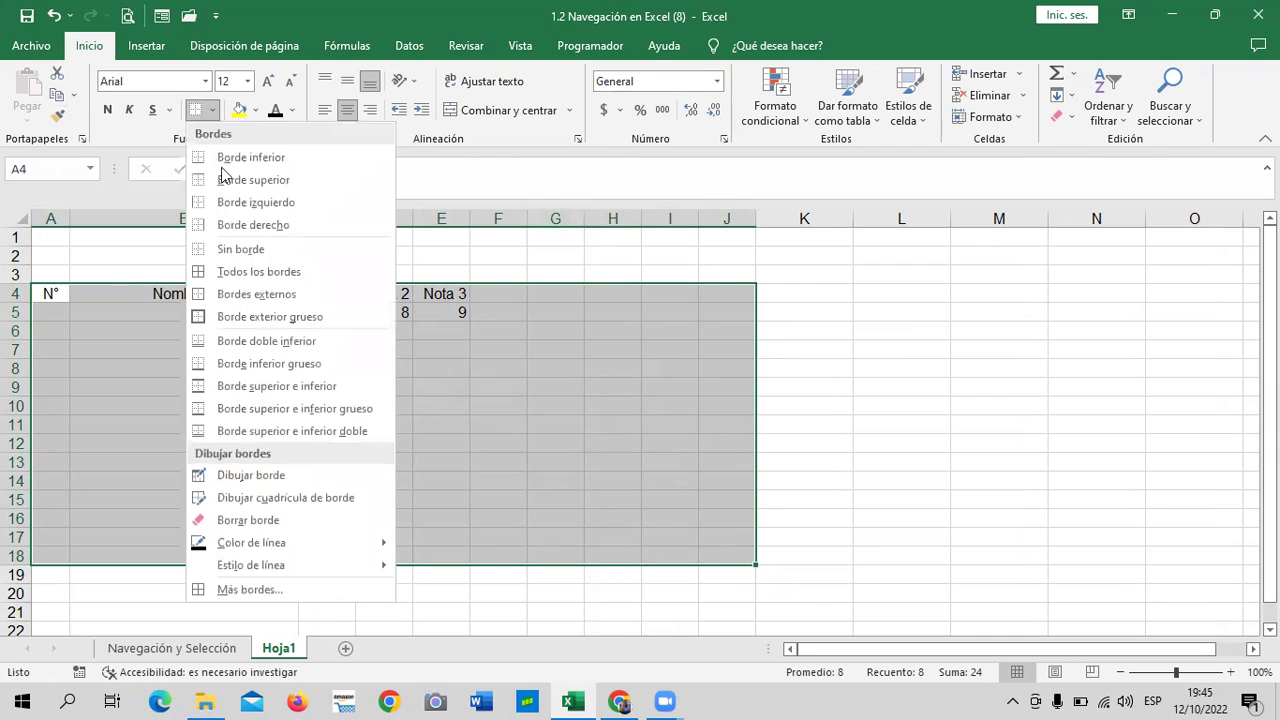
click(262, 273)
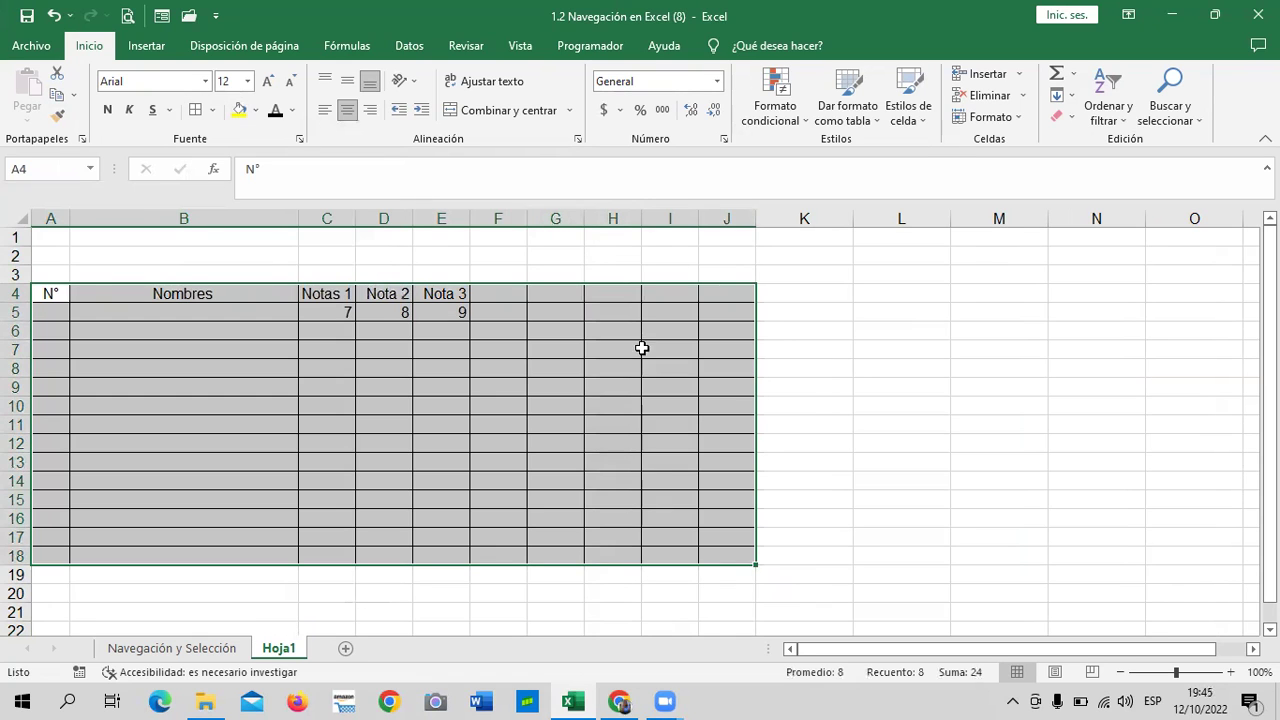
click(829, 387)
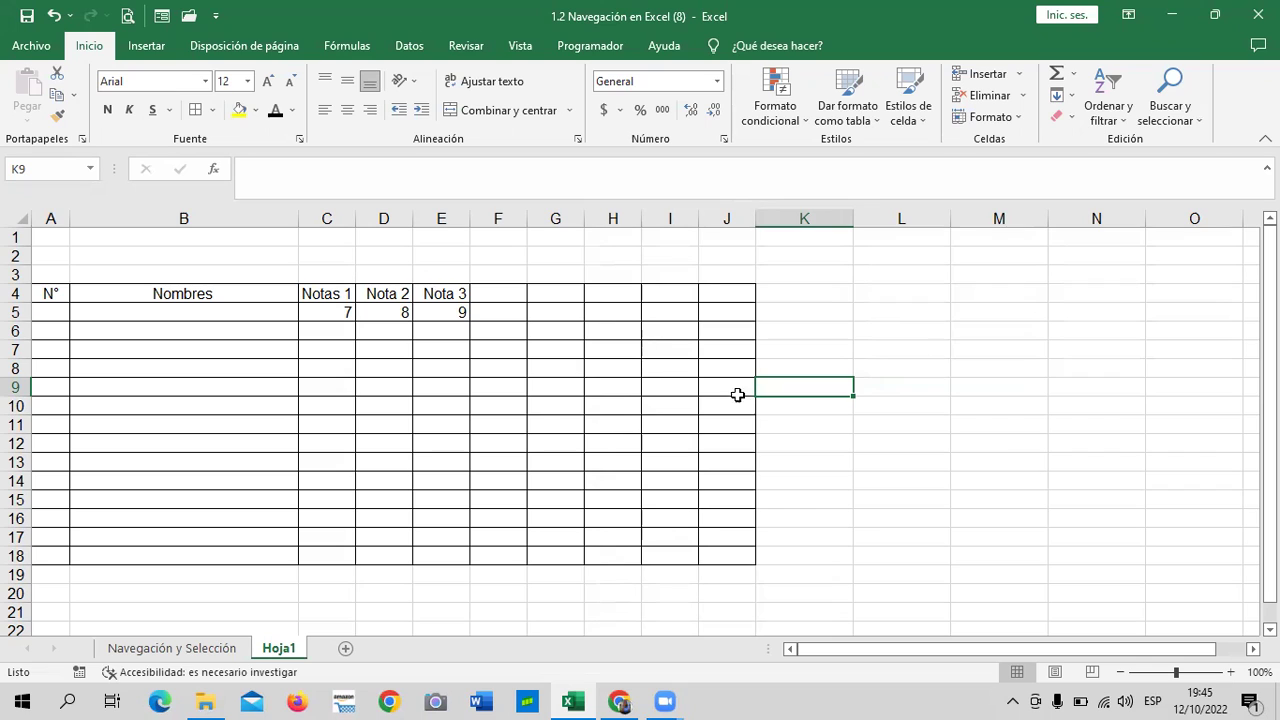
click(238, 425)
click(194, 366)
click(186, 240)
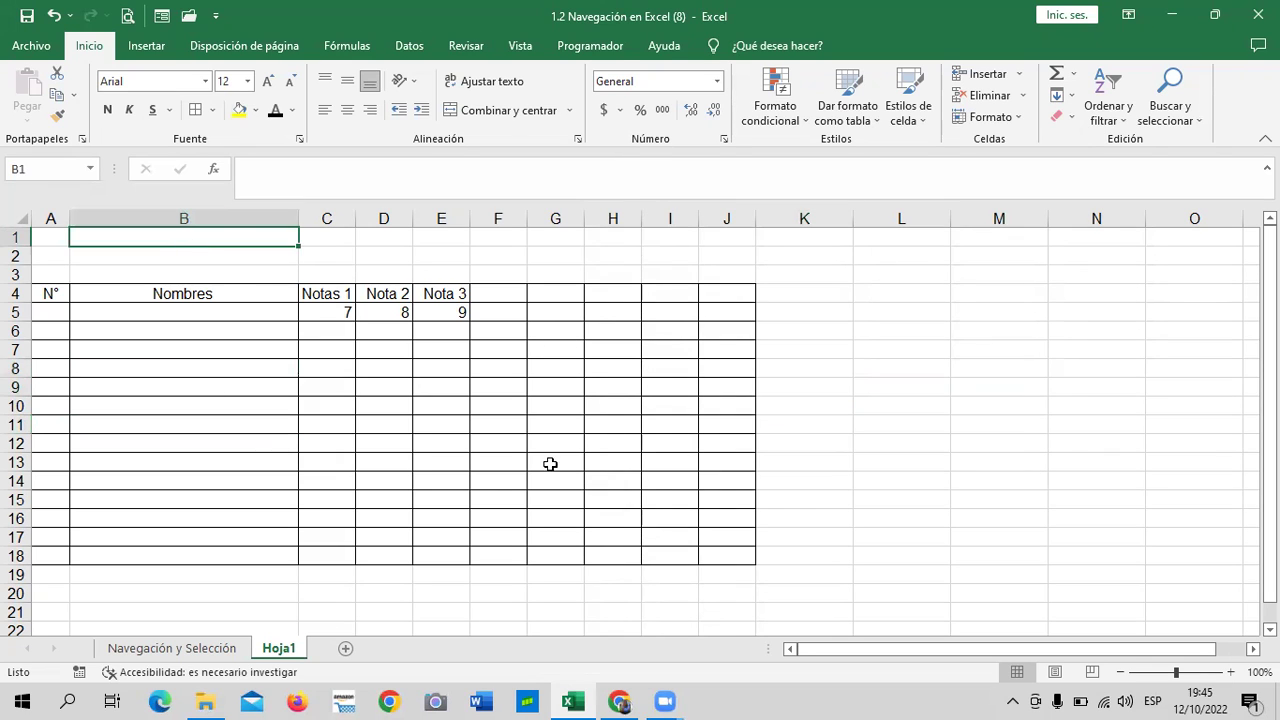
click(549, 463)
click(221, 268)
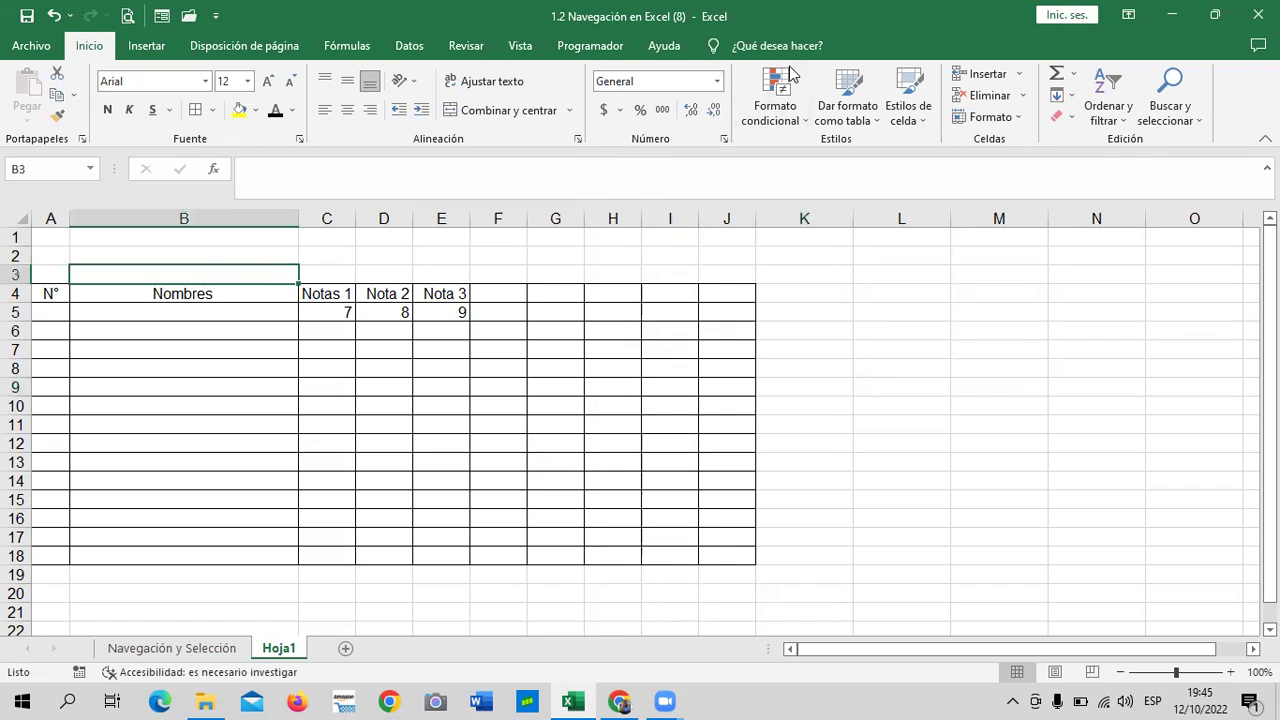
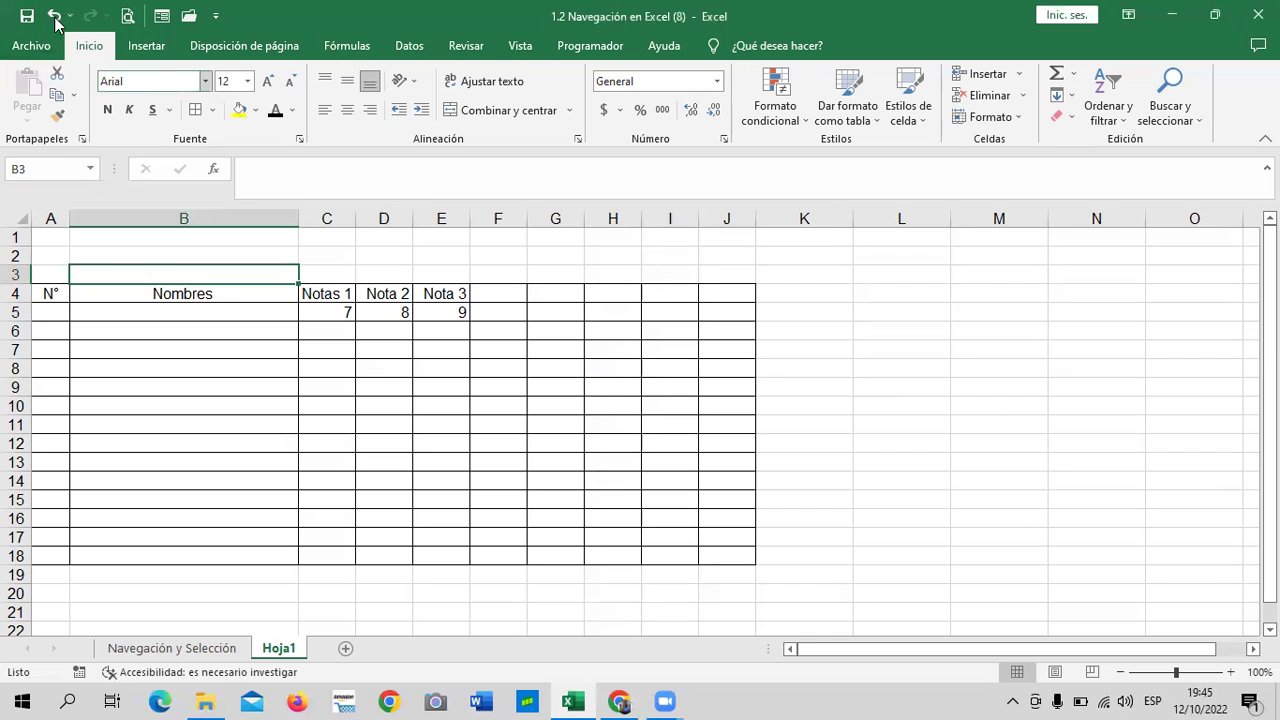
Step: Select columns C through N together, after a few trial selections of the grade area
drag(328, 218, 872, 232)
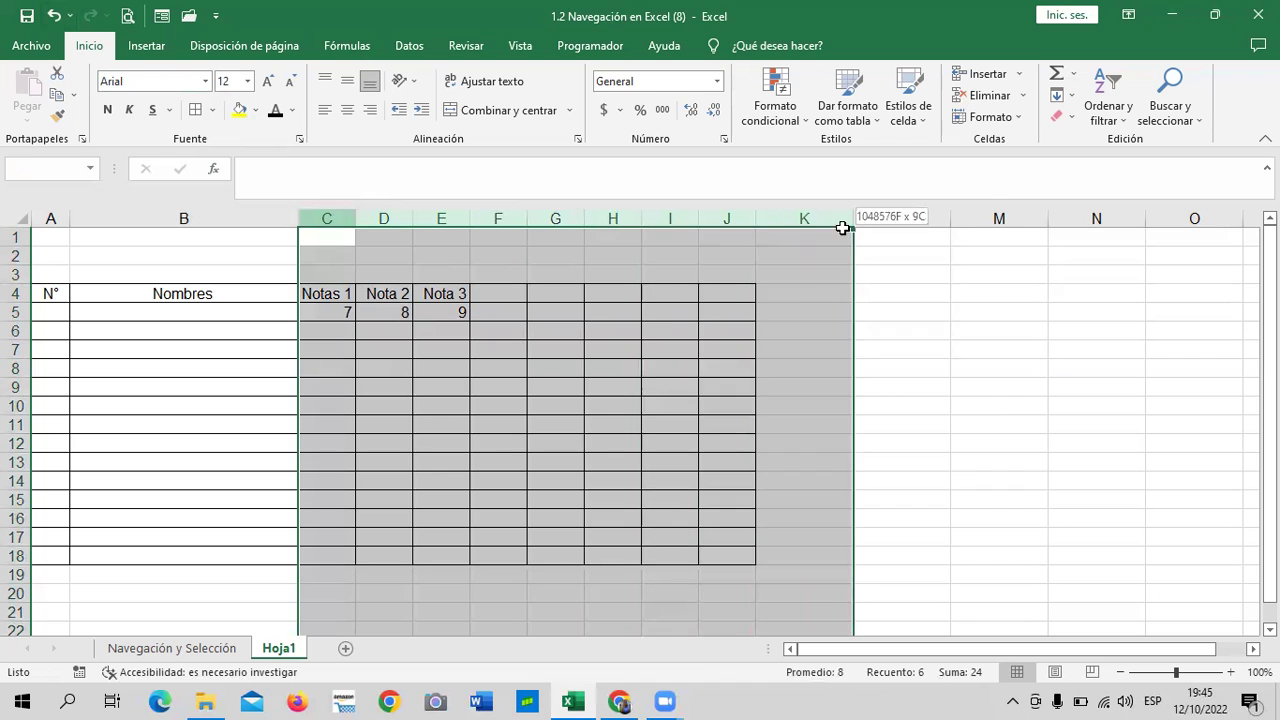
click(900, 368)
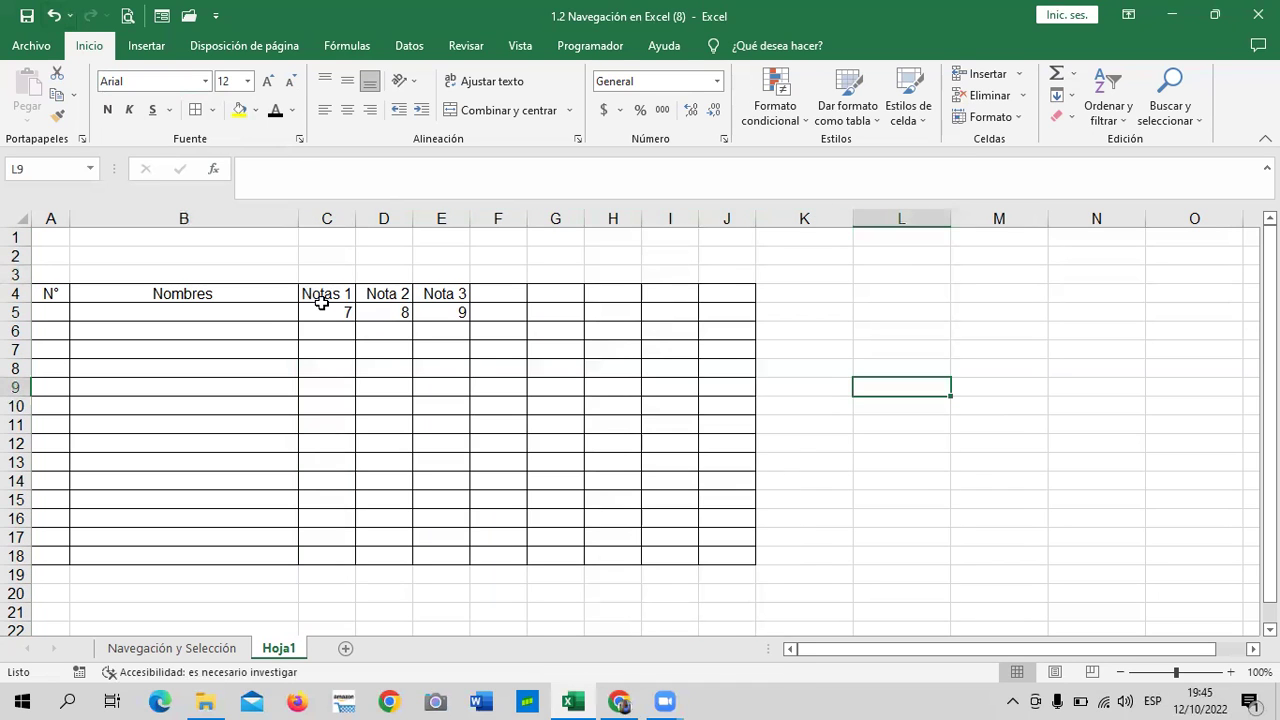
mouse_move(322, 293)
mouse_down()
mouse_move(596, 355)
mouse_move(743, 557)
mouse_up()
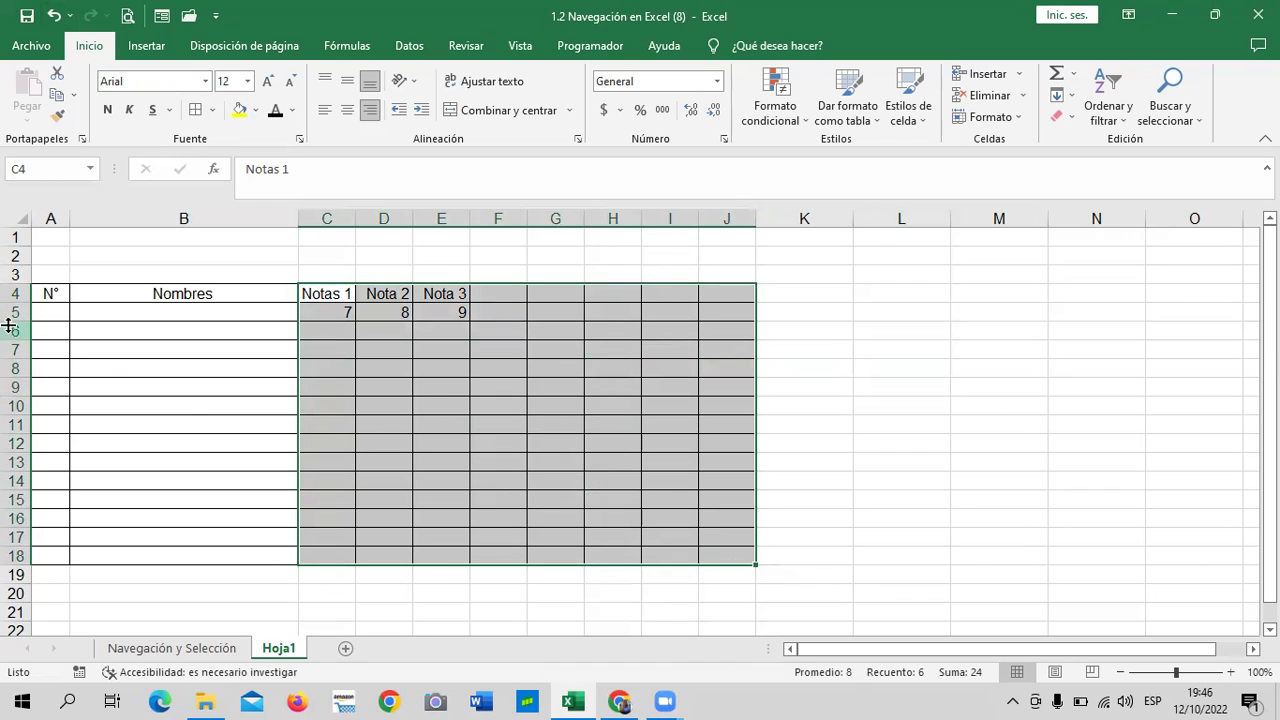
click(428, 388)
drag(343, 300, 748, 557)
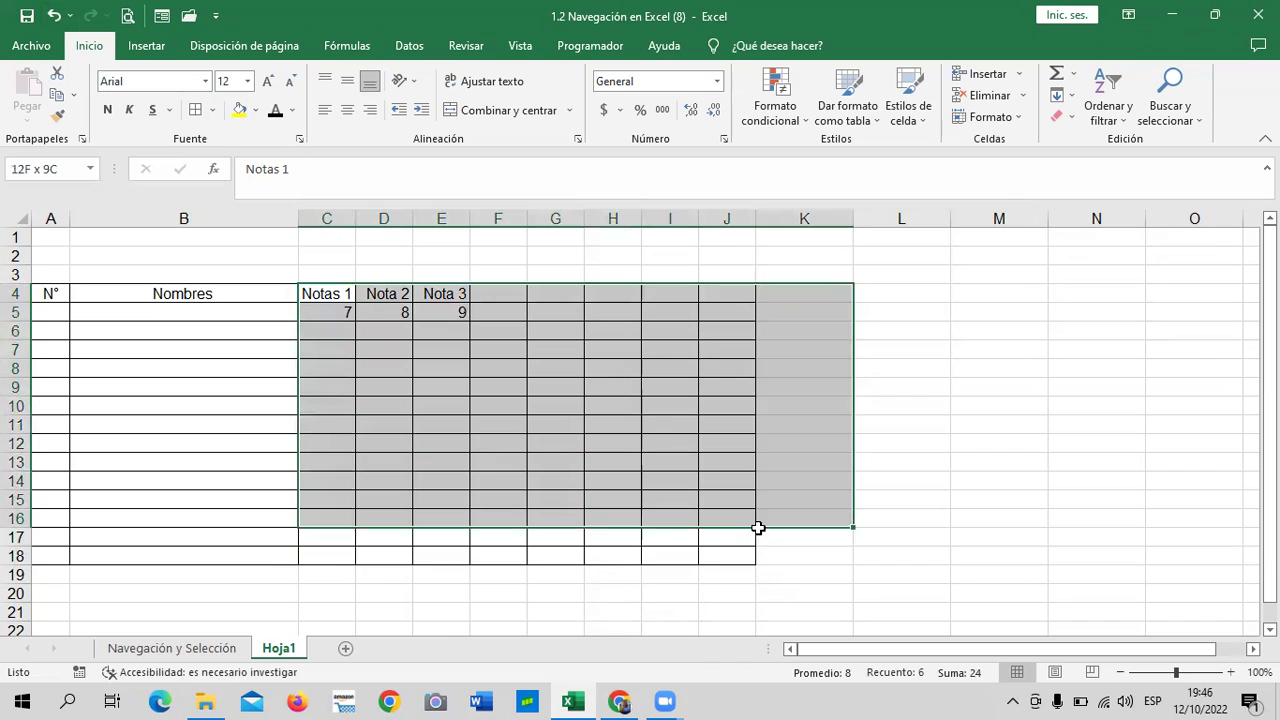
click(856, 450)
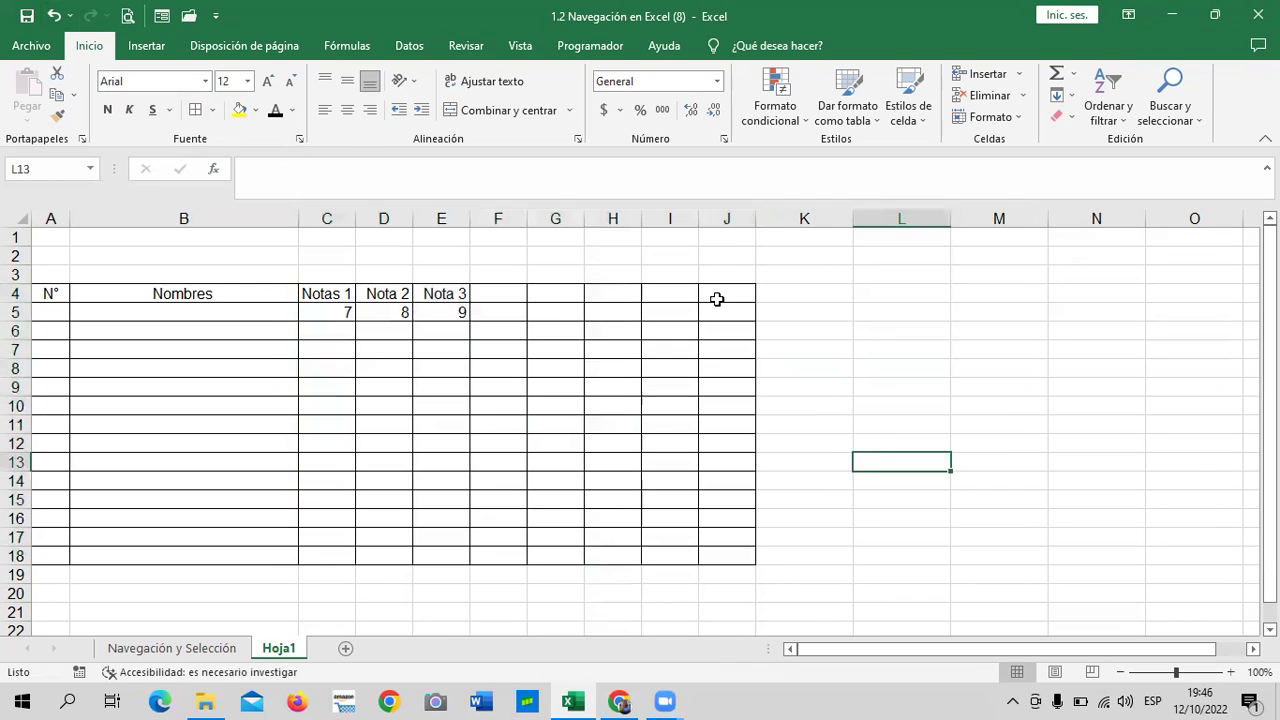
click(313, 208)
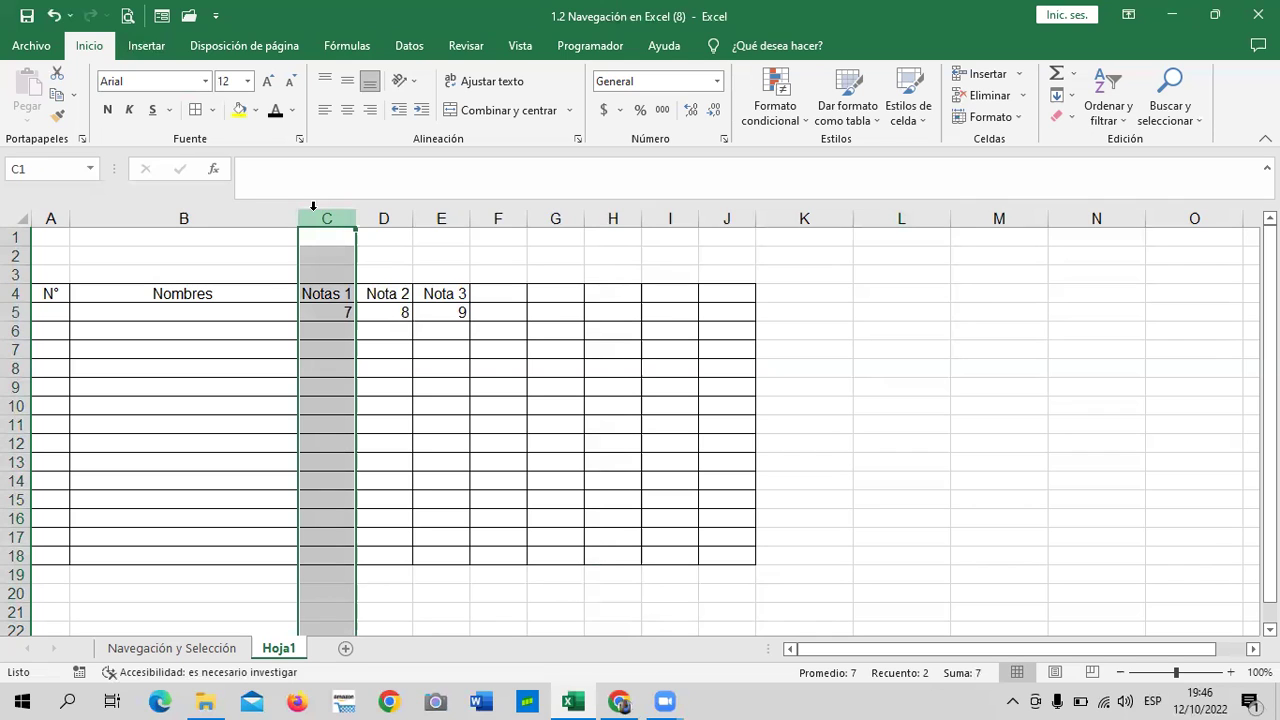
click(457, 266)
click(328, 217)
drag(498, 312, 498, 293)
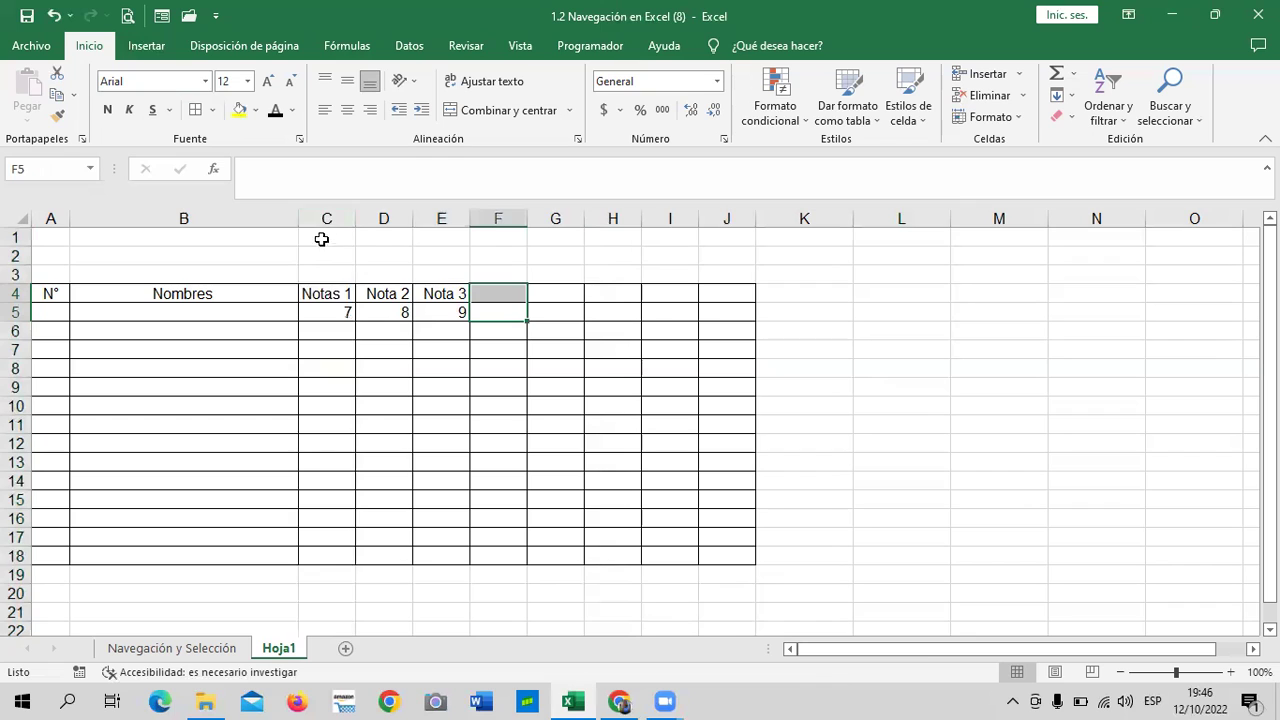
drag(326, 217, 1100, 216)
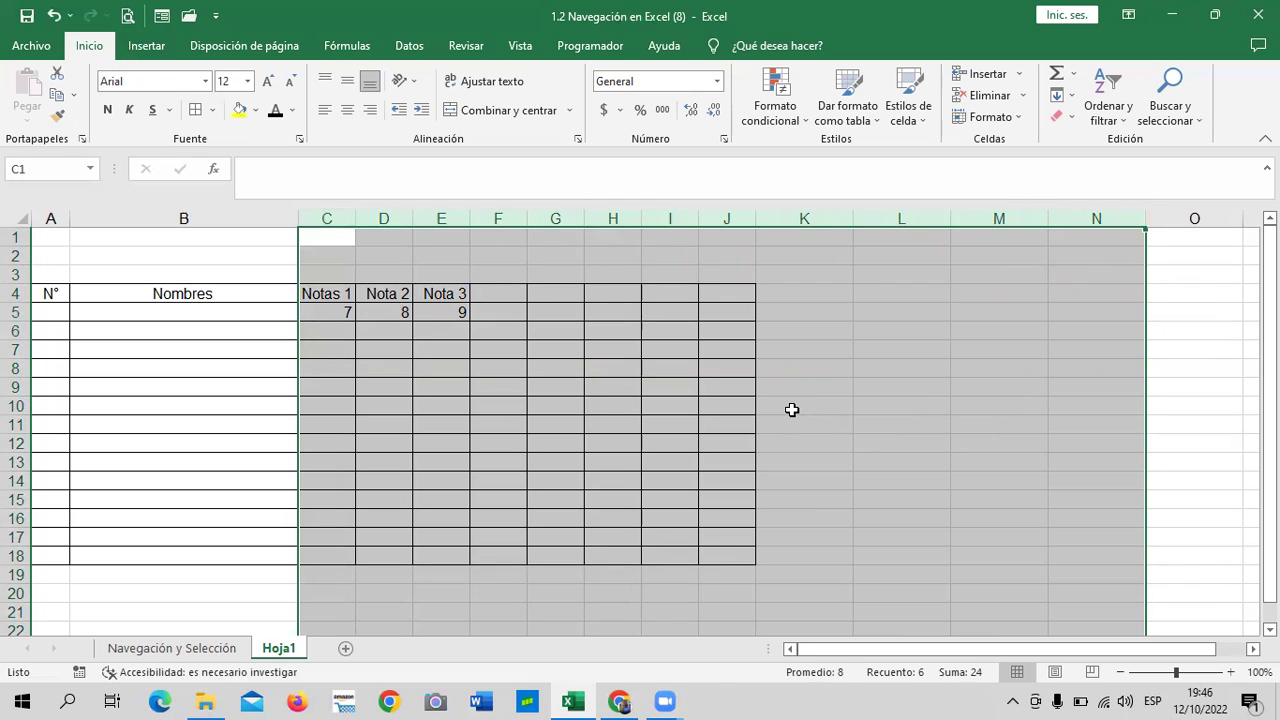
Step: Set columns C–N to a width of 6 through Formato > Ancho de columna
right_click(829, 315)
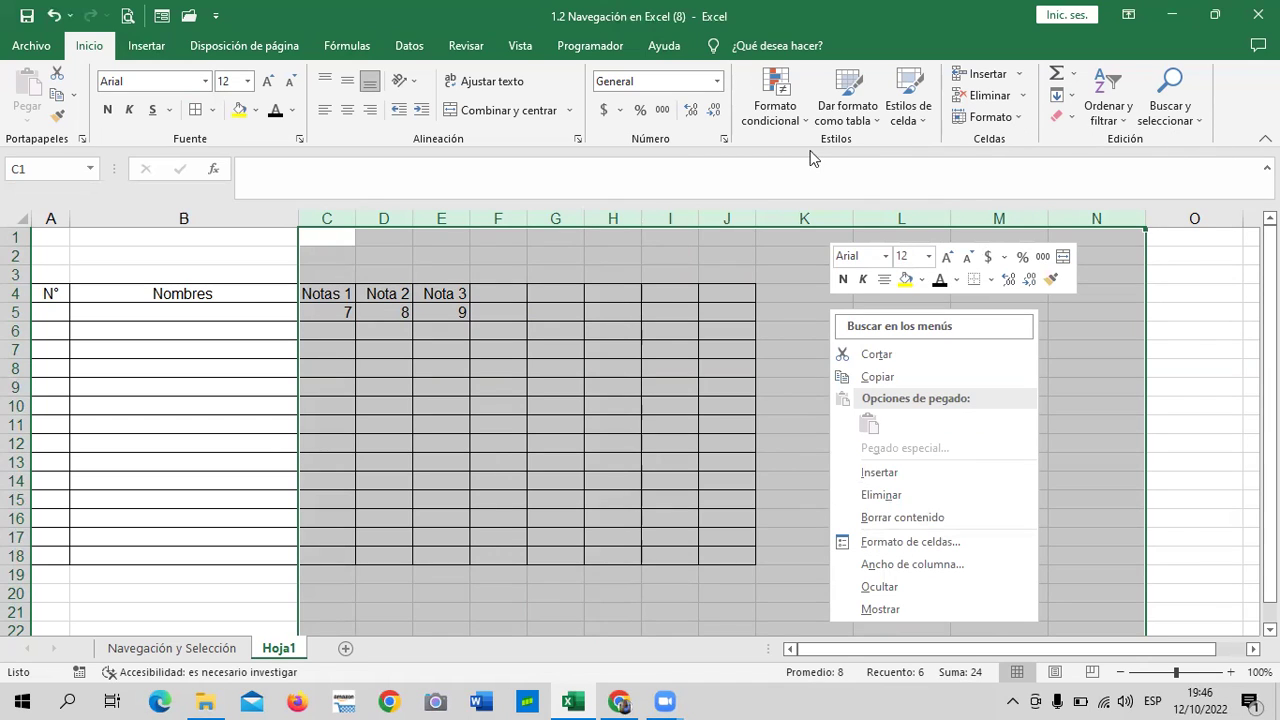
click(1018, 120)
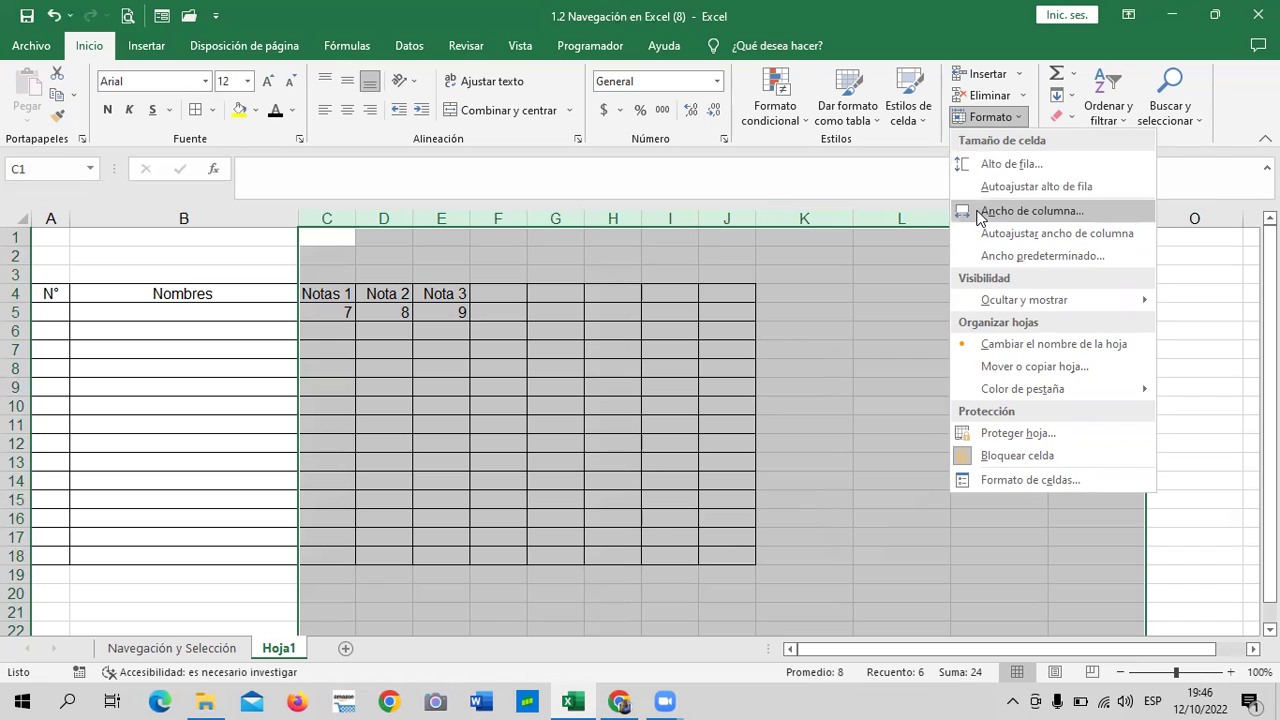
click(977, 213)
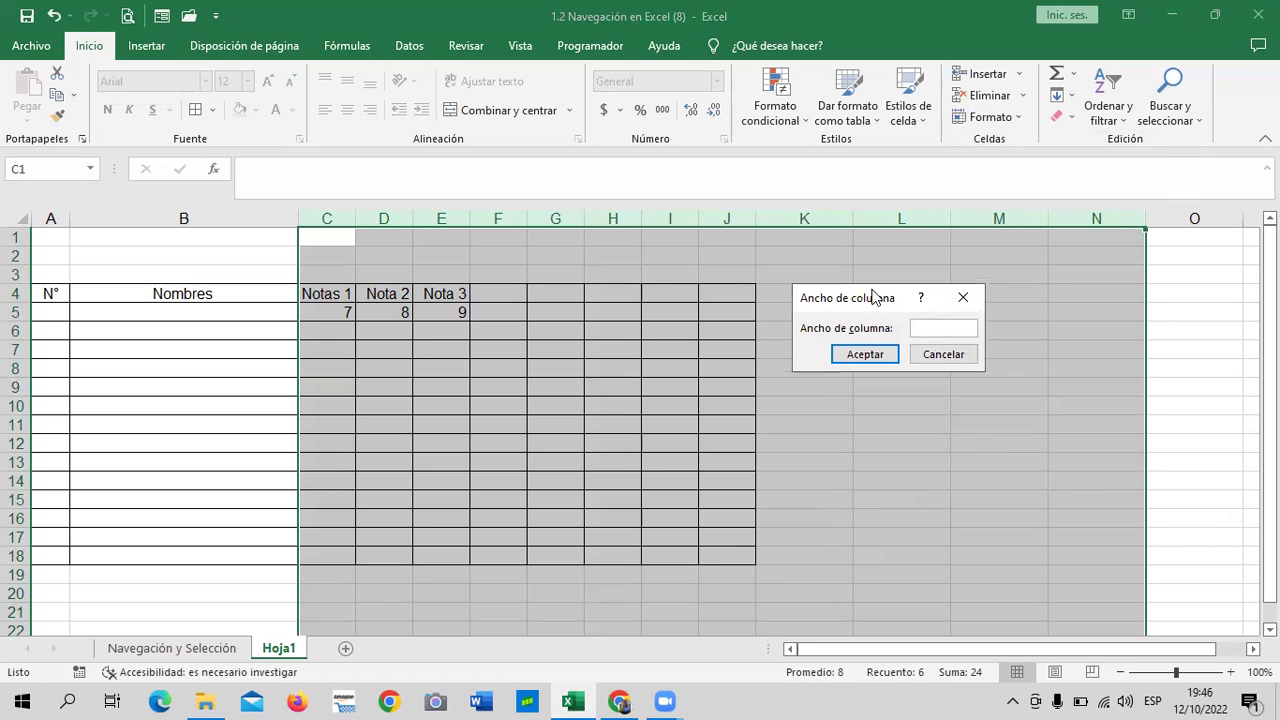
drag(872, 290, 856, 280)
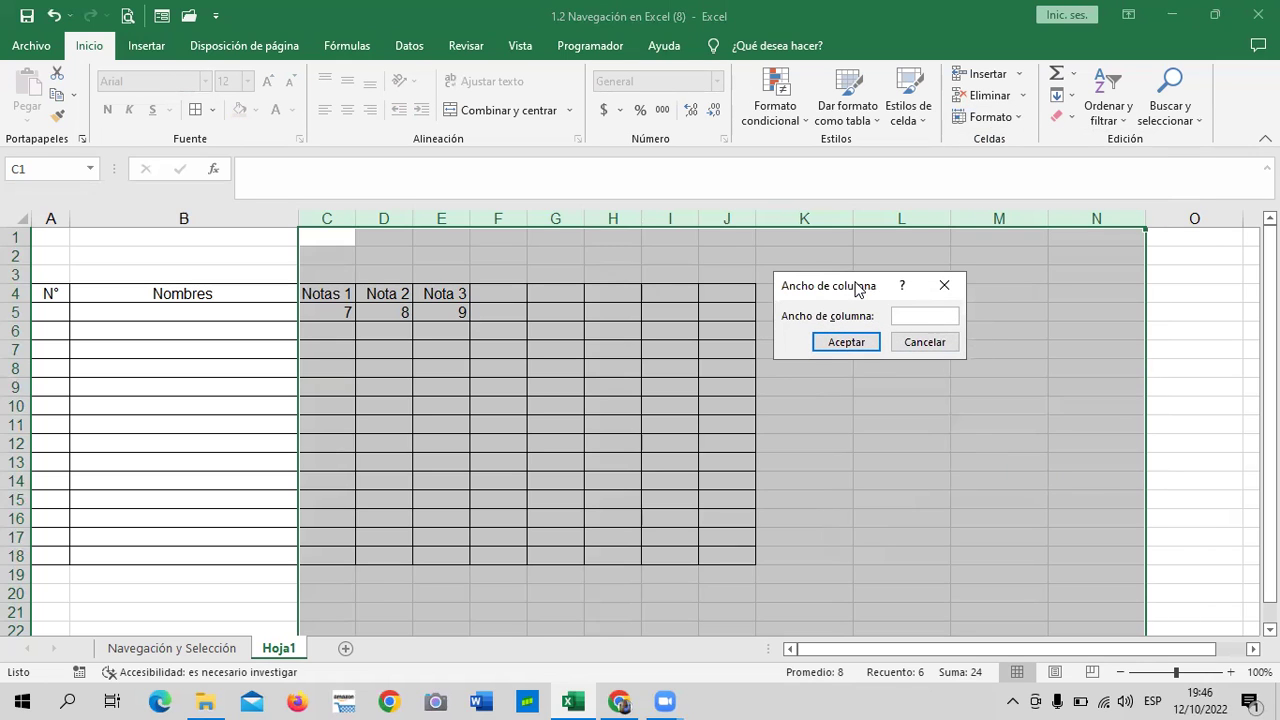
text(6)
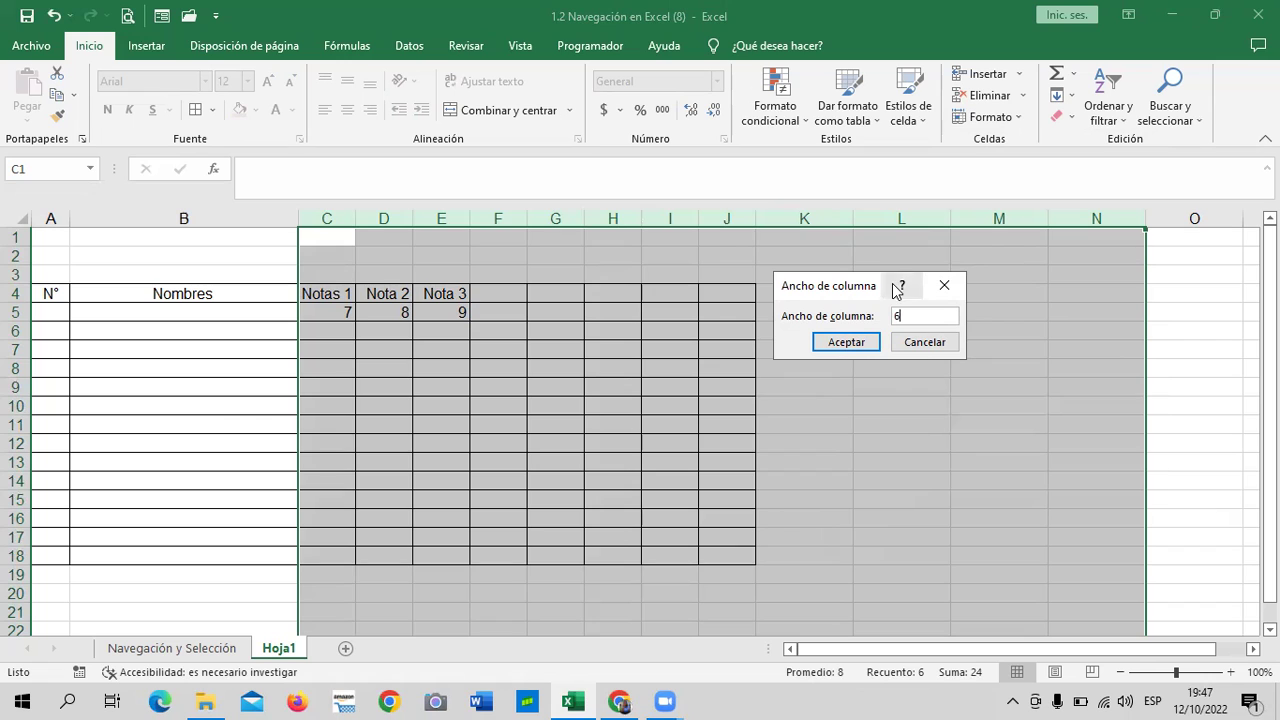
click(852, 344)
click(852, 340)
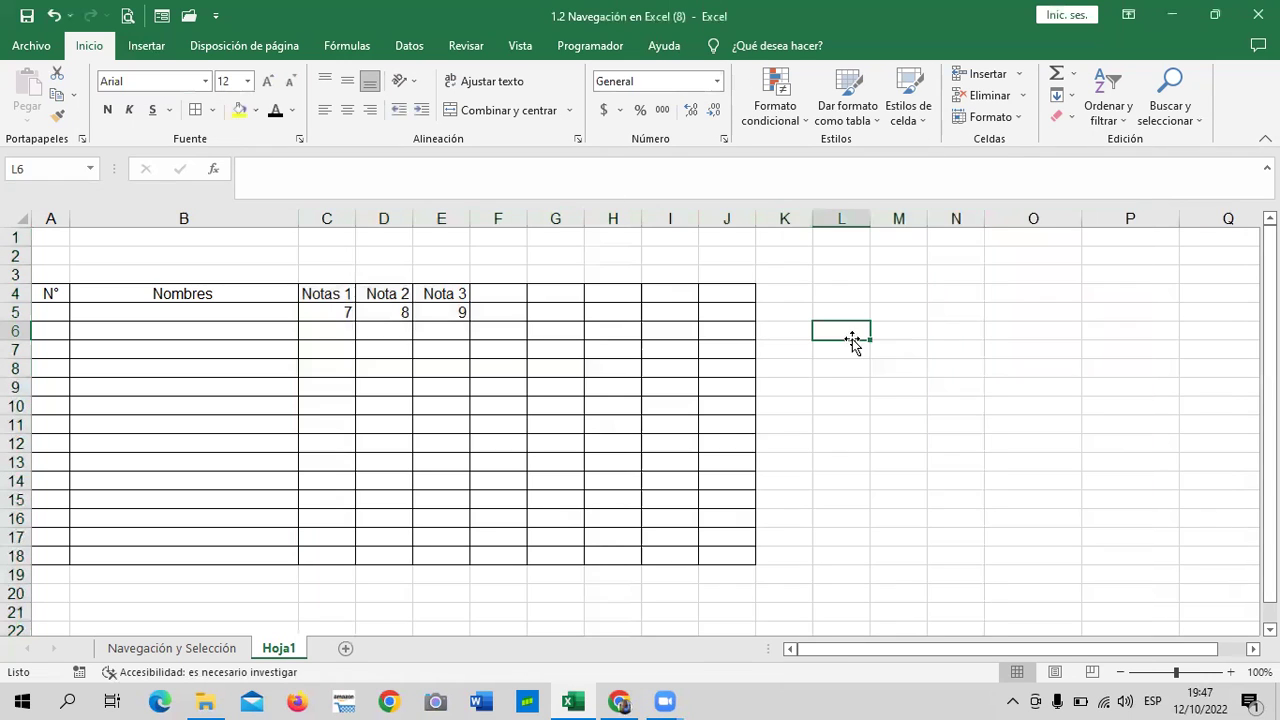
click(878, 474)
Step: Apply Todos los bordes to the table area A4:N18
drag(61, 297, 947, 556)
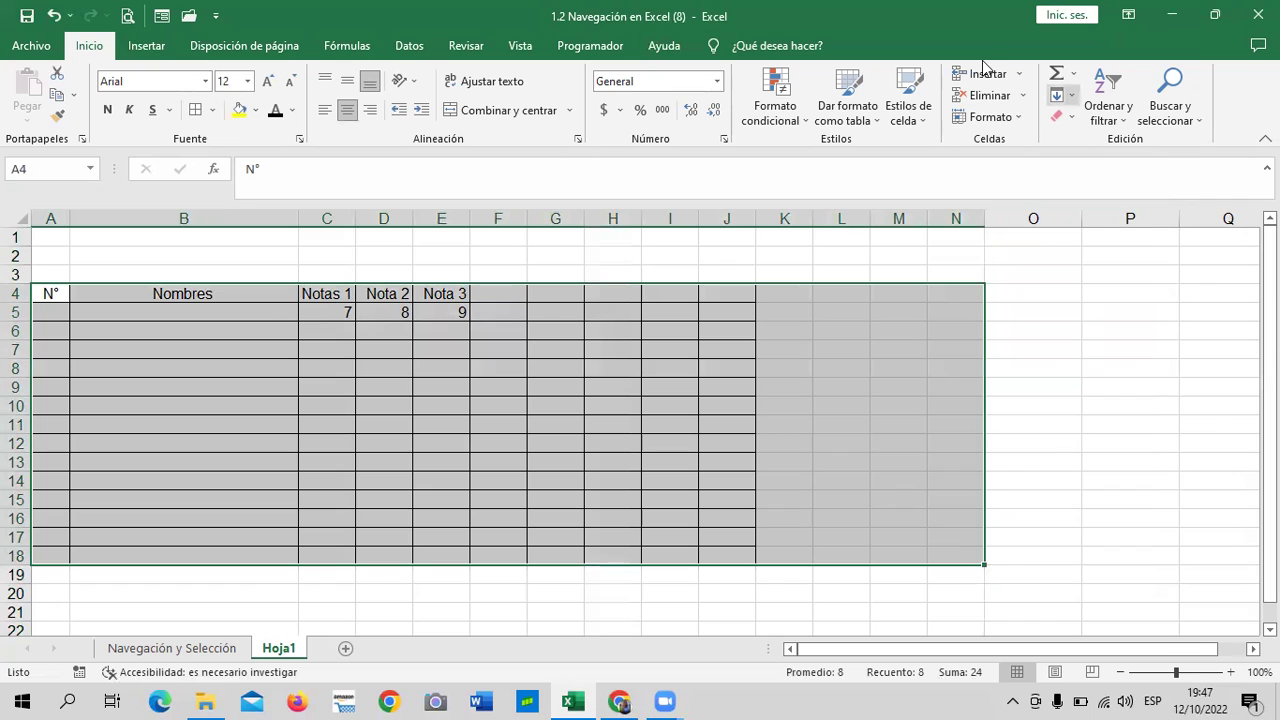
click(196, 110)
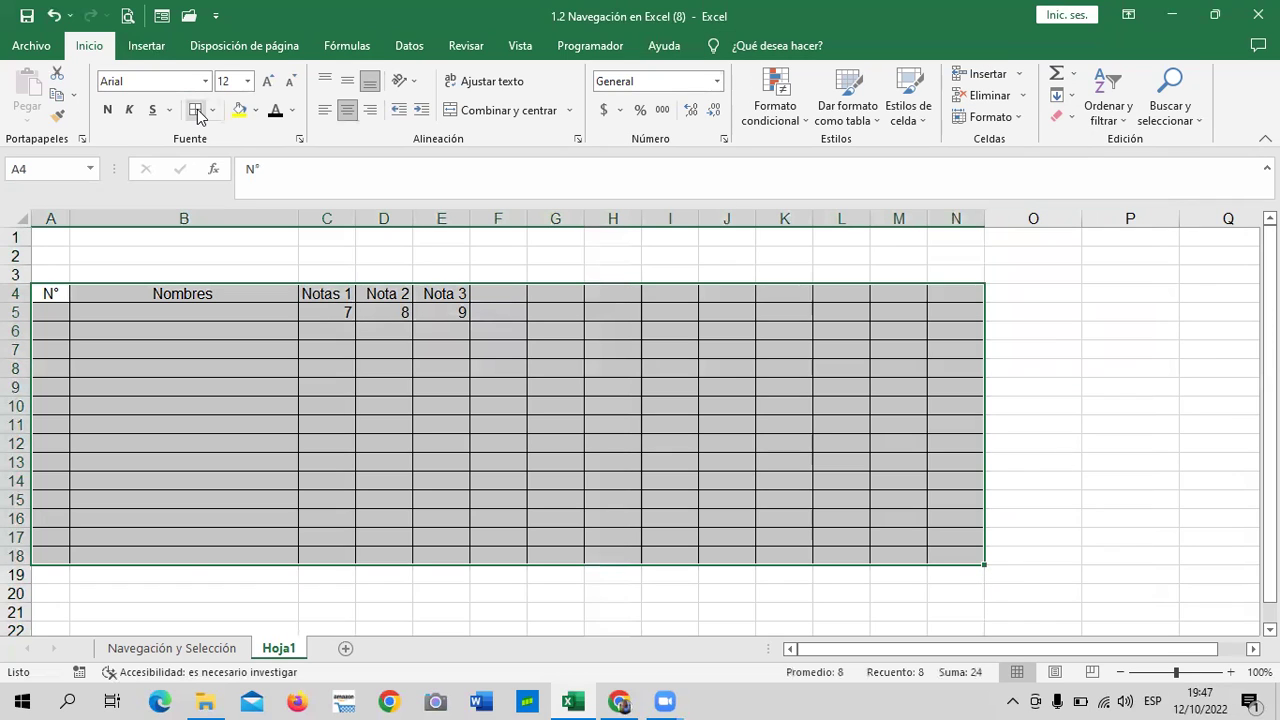
click(709, 424)
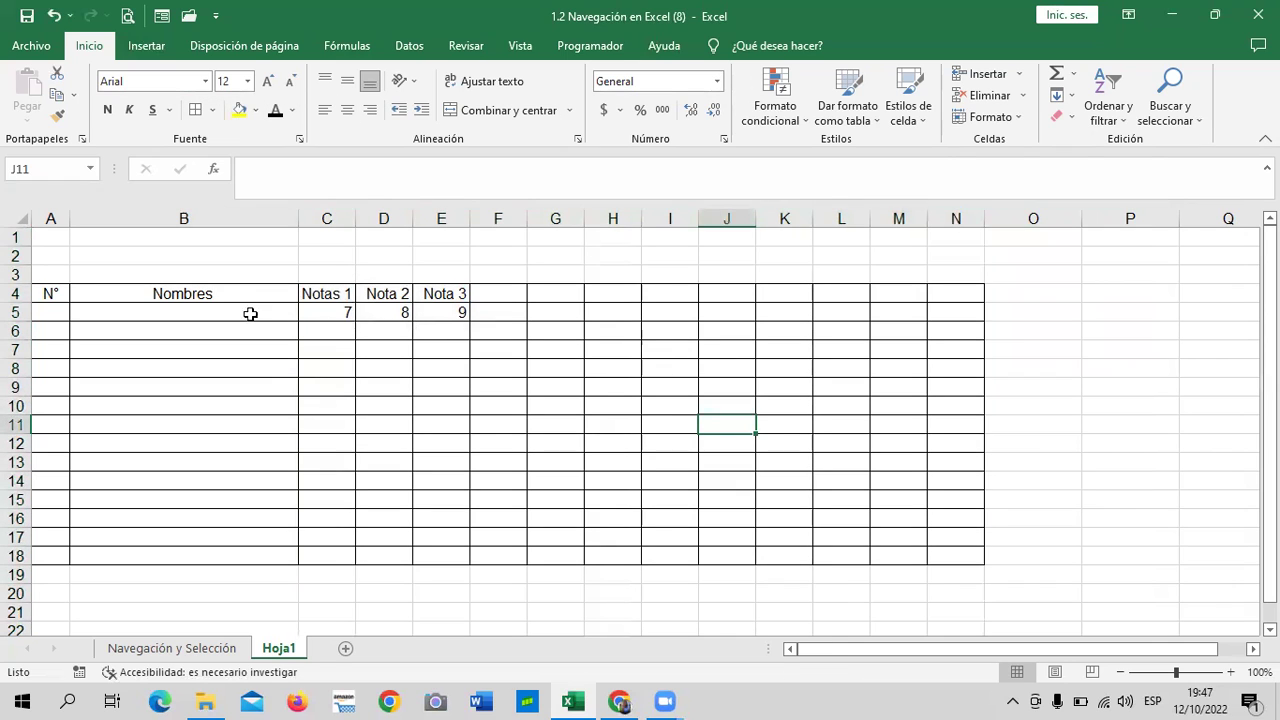
Step: Click through several table cells, ending on A5 to begin the numbering
click(215, 300)
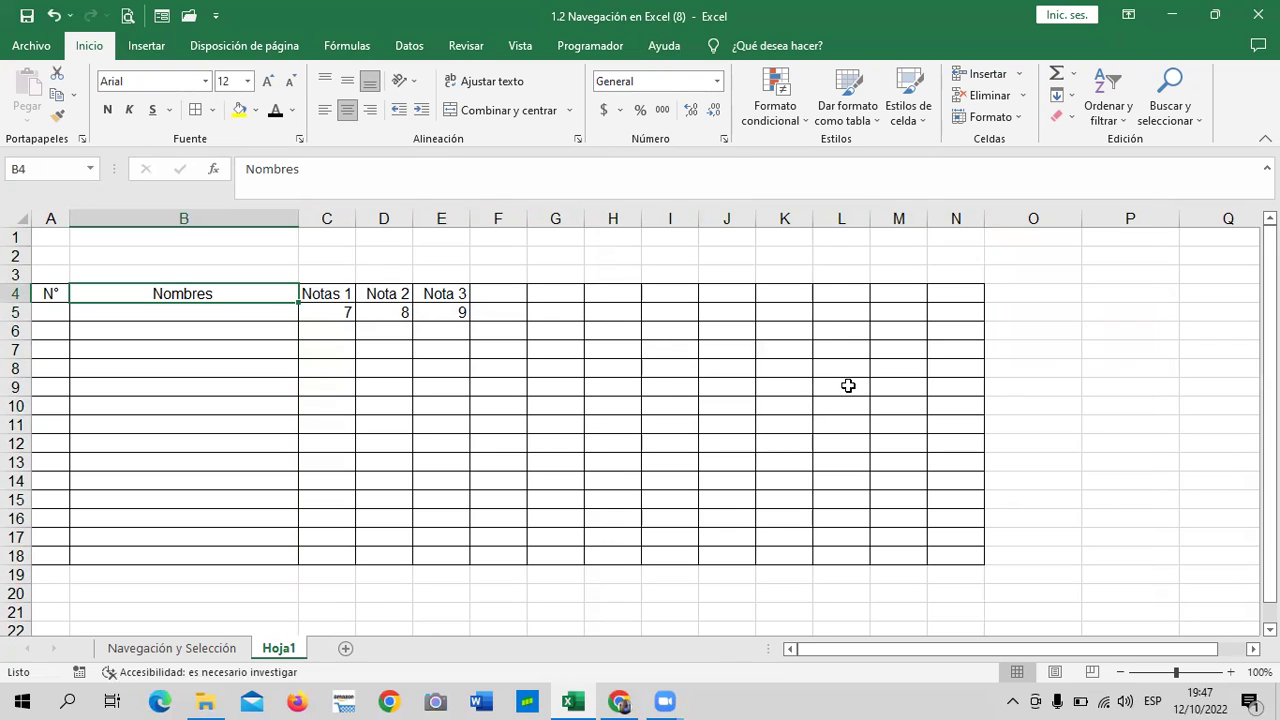
click(821, 370)
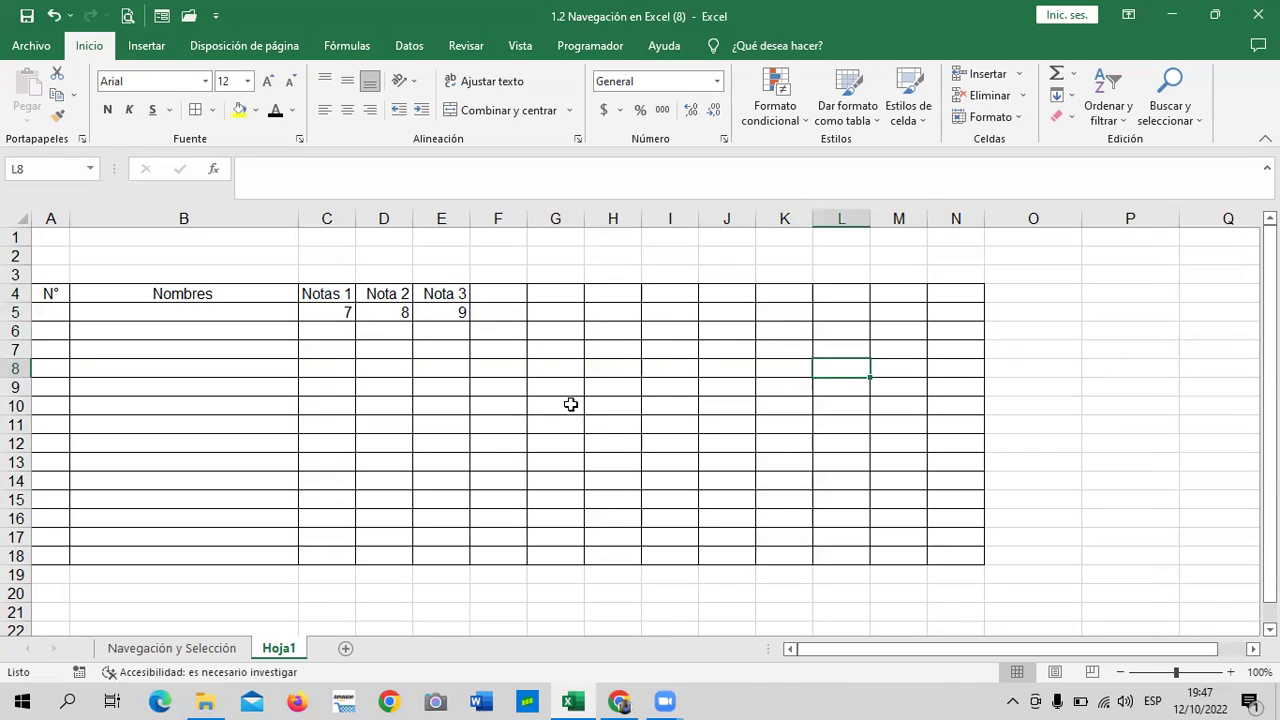
click(597, 372)
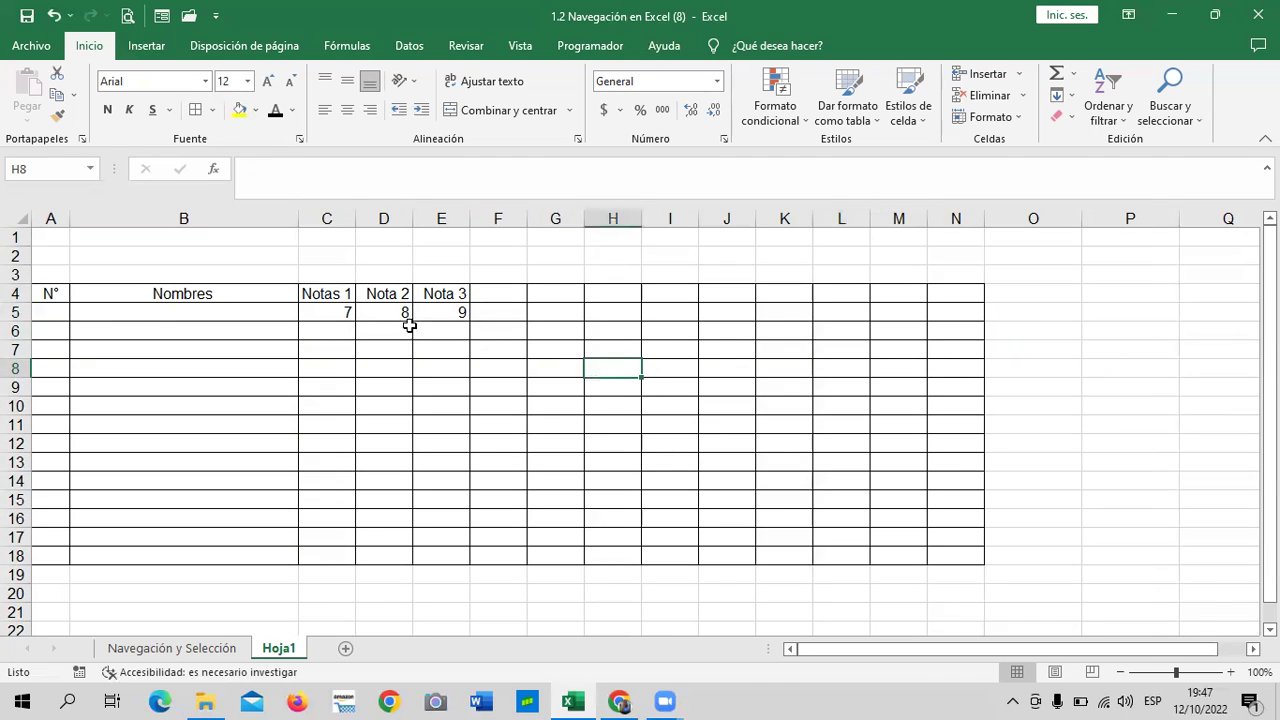
click(353, 428)
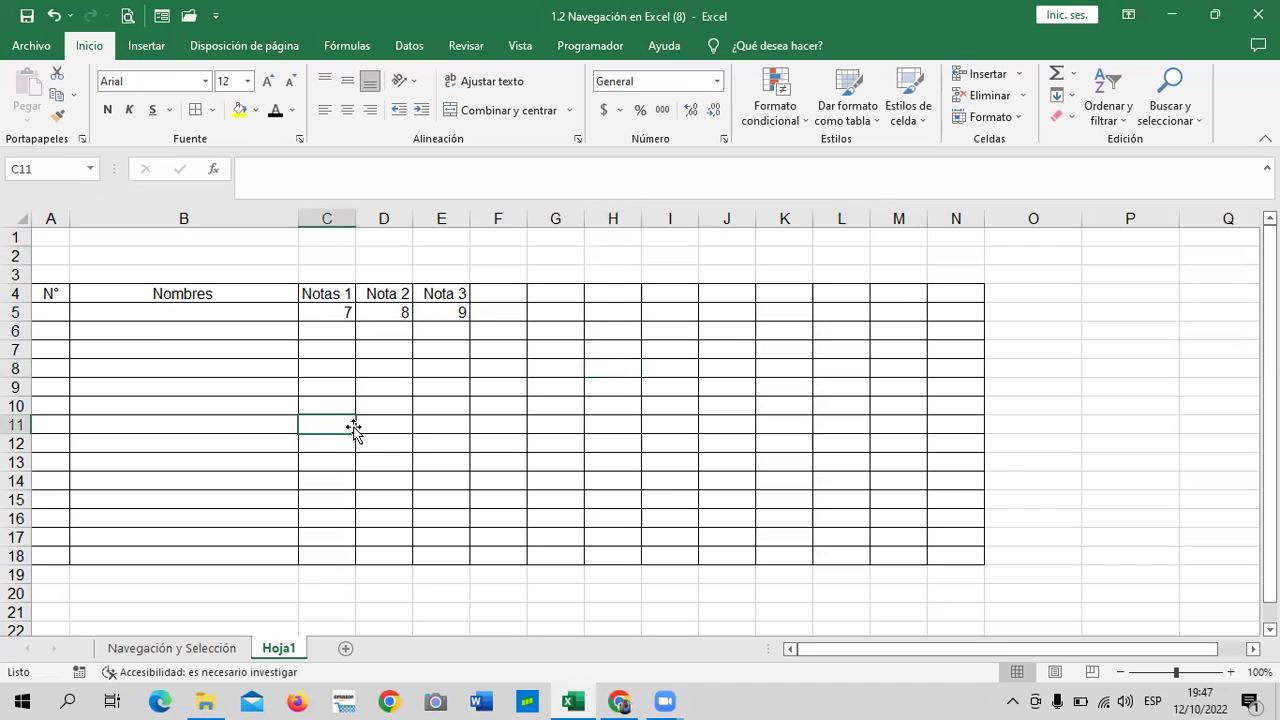
click(162, 385)
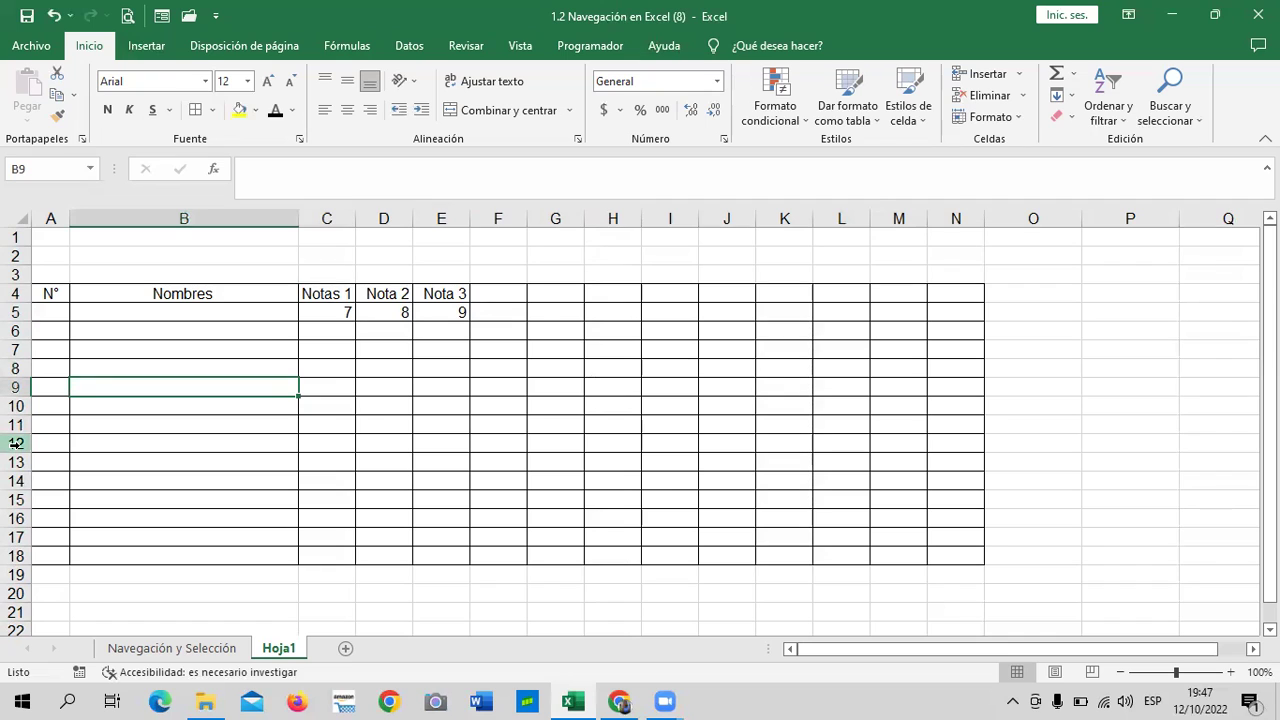
click(437, 366)
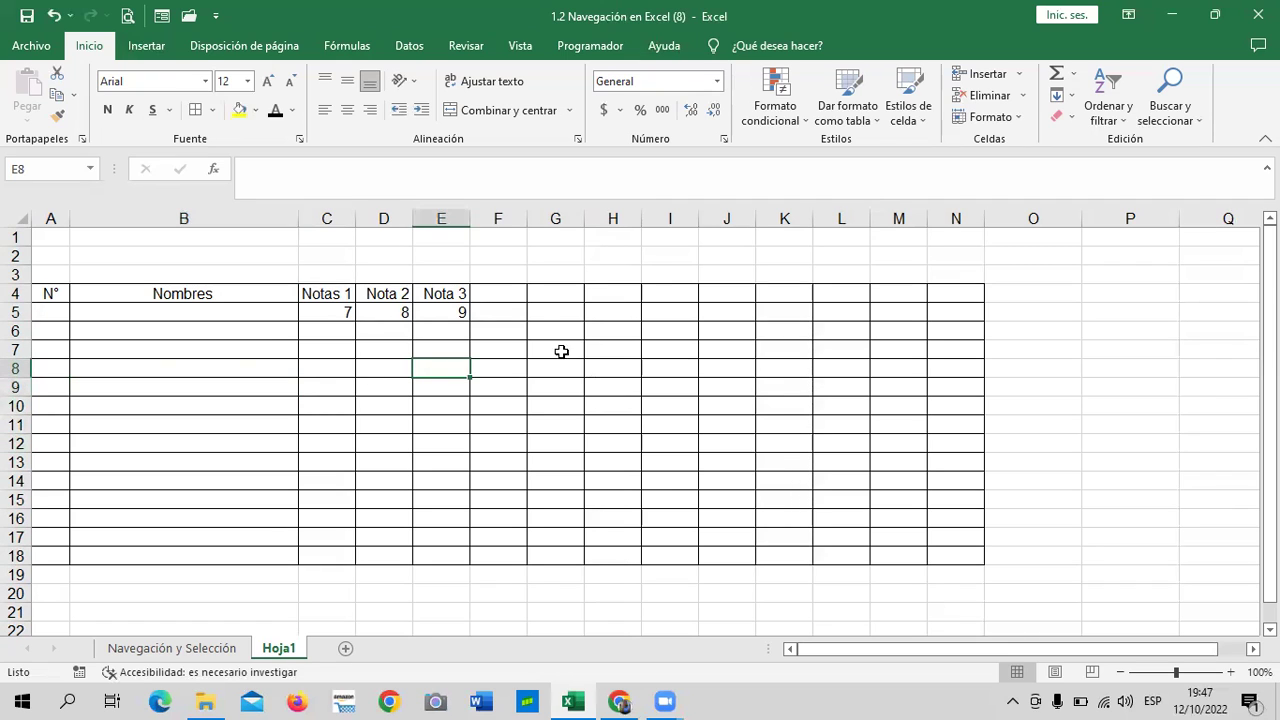
click(55, 314)
Step: Enter 1 in A5 and fill it down to A18 as a 1–14 series
text(1)
key(Return)
click(246, 421)
click(54, 311)
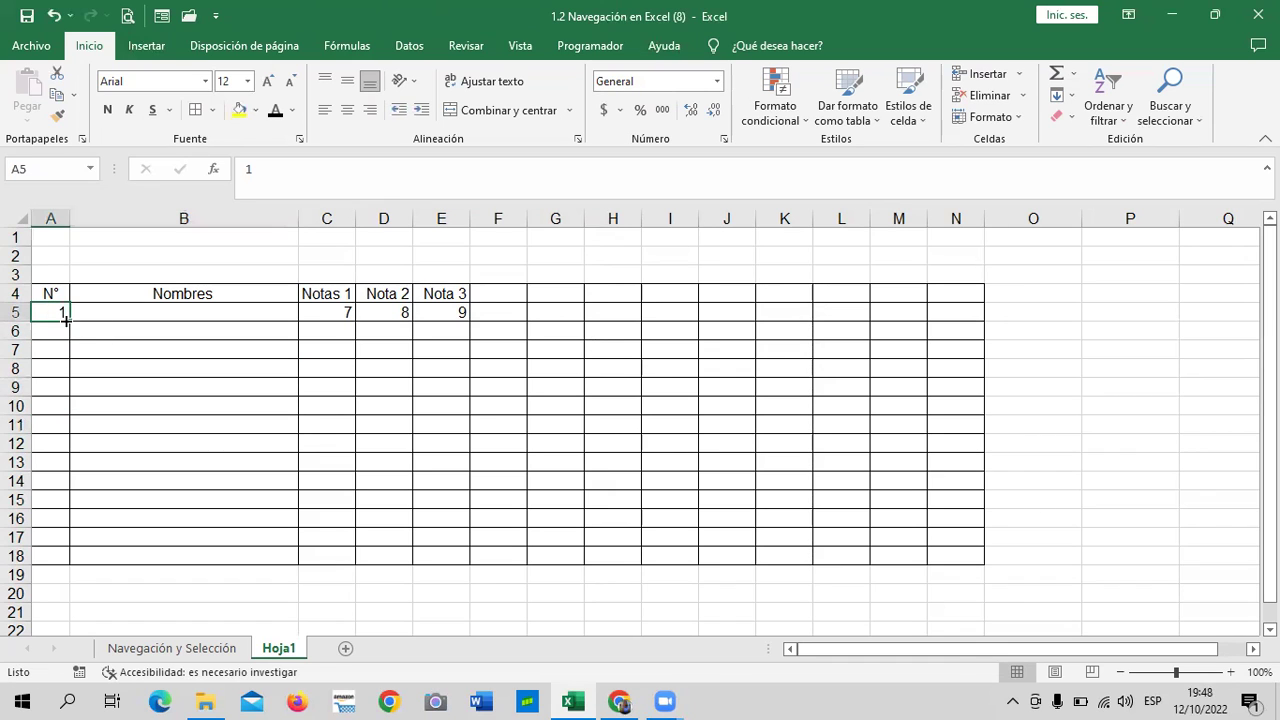
drag(67, 320, 85, 575)
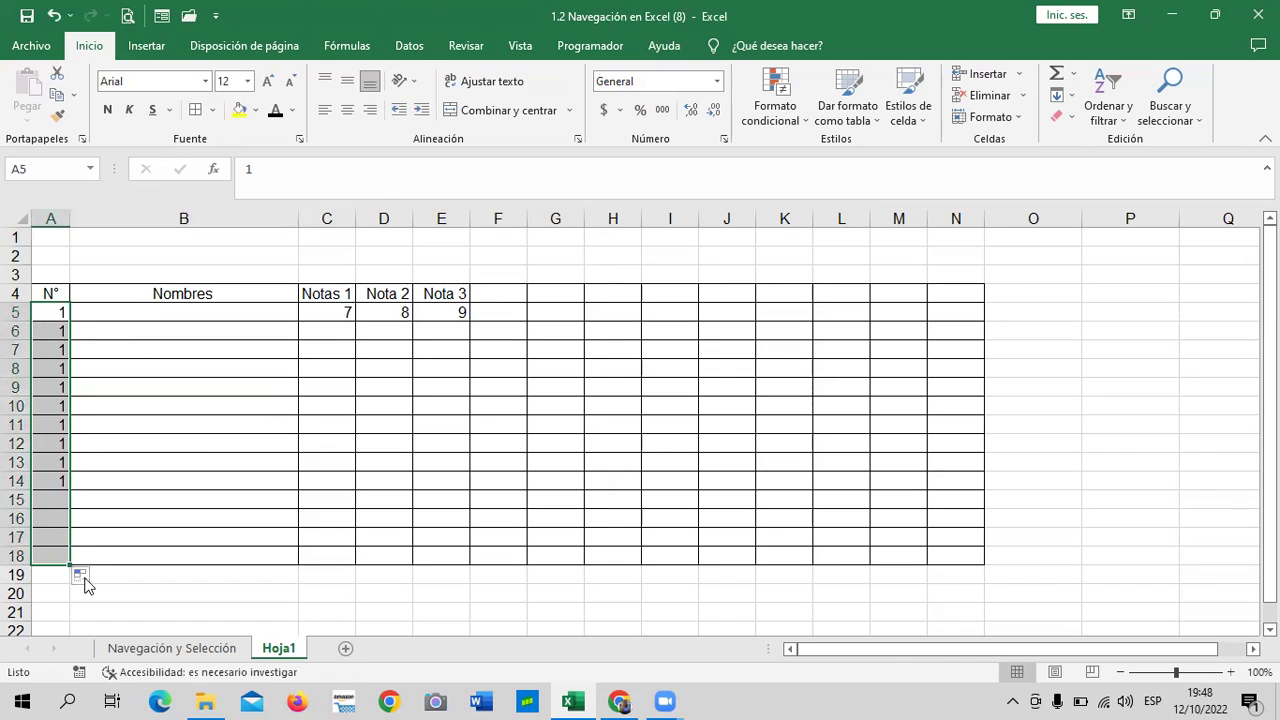
click(85, 576)
click(92, 490)
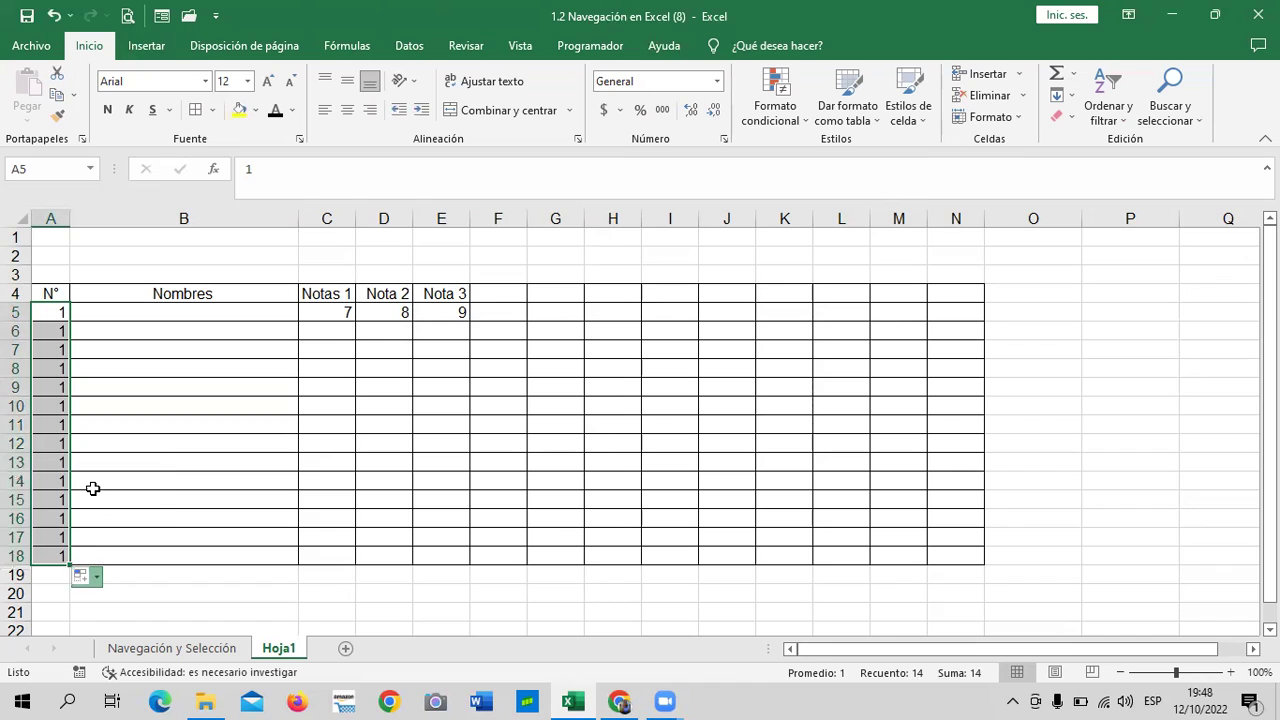
click(135, 519)
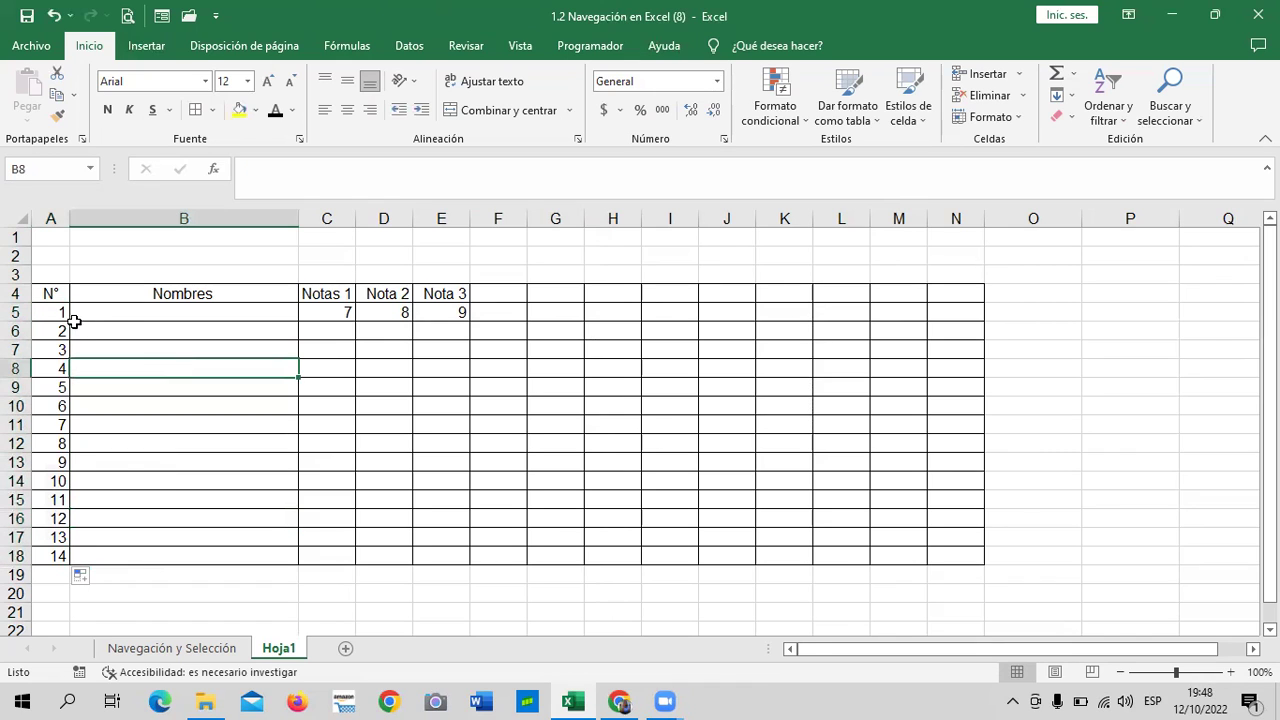
Step: Enlarge the row numbers in A5:A18 to font size 14
drag(54, 312, 56, 552)
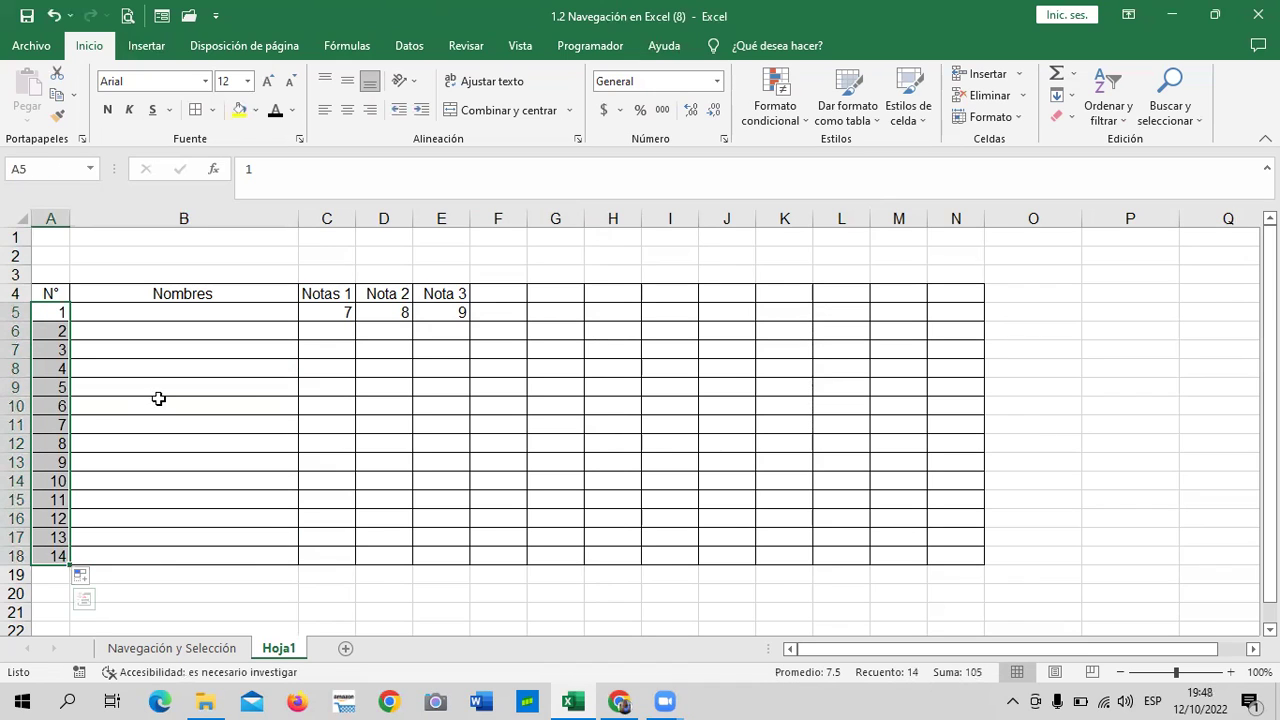
click(268, 84)
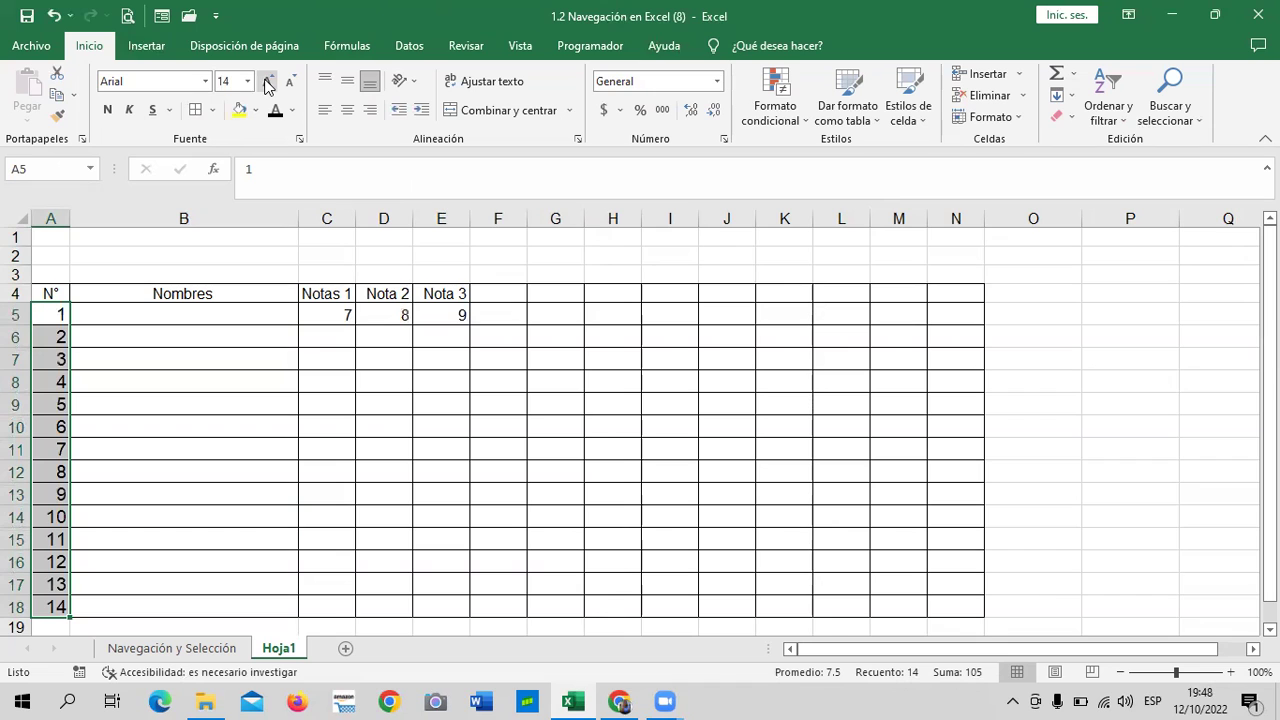
click(333, 472)
scroll(335, 475, down, 2)
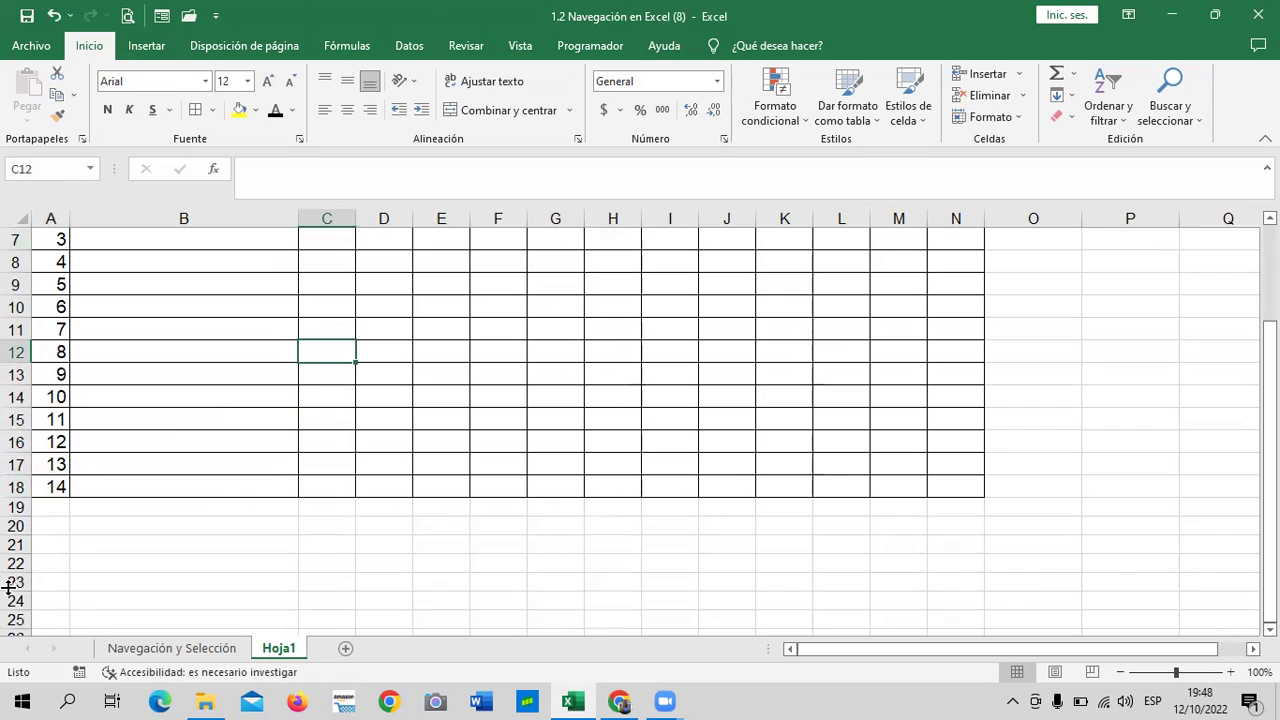
click(178, 560)
click(7, 526)
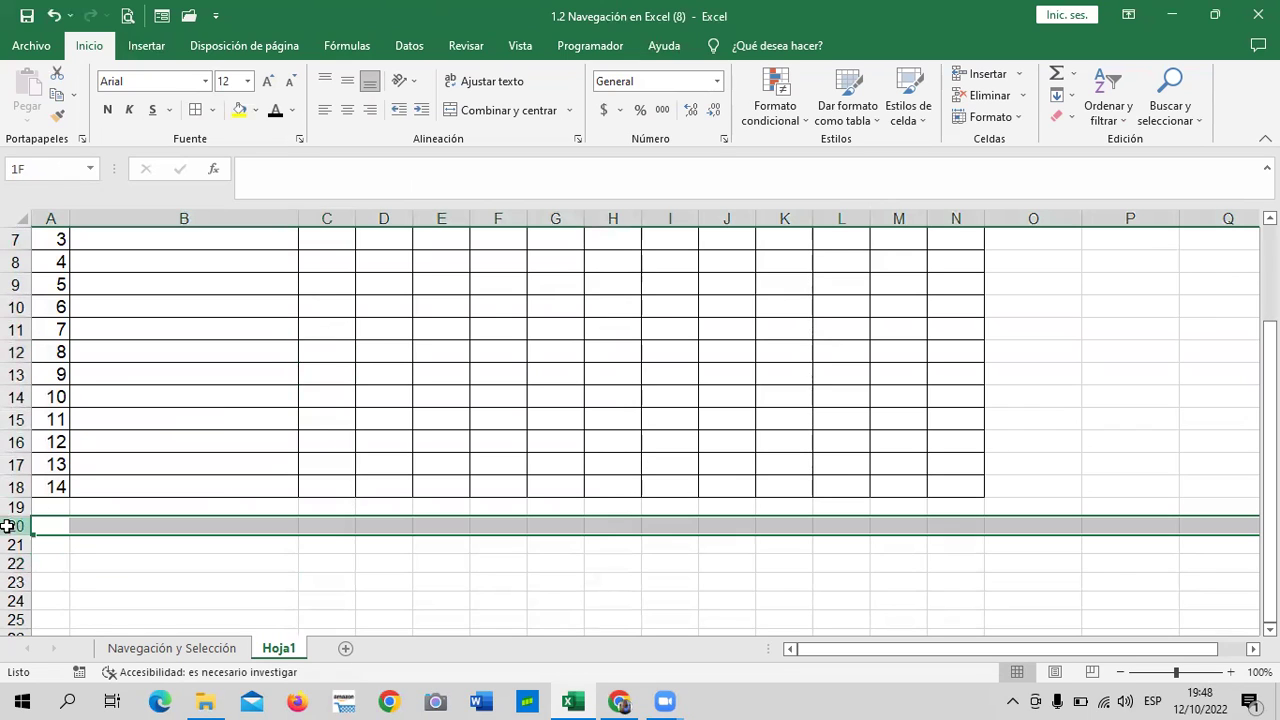
drag(16, 536, 16, 536)
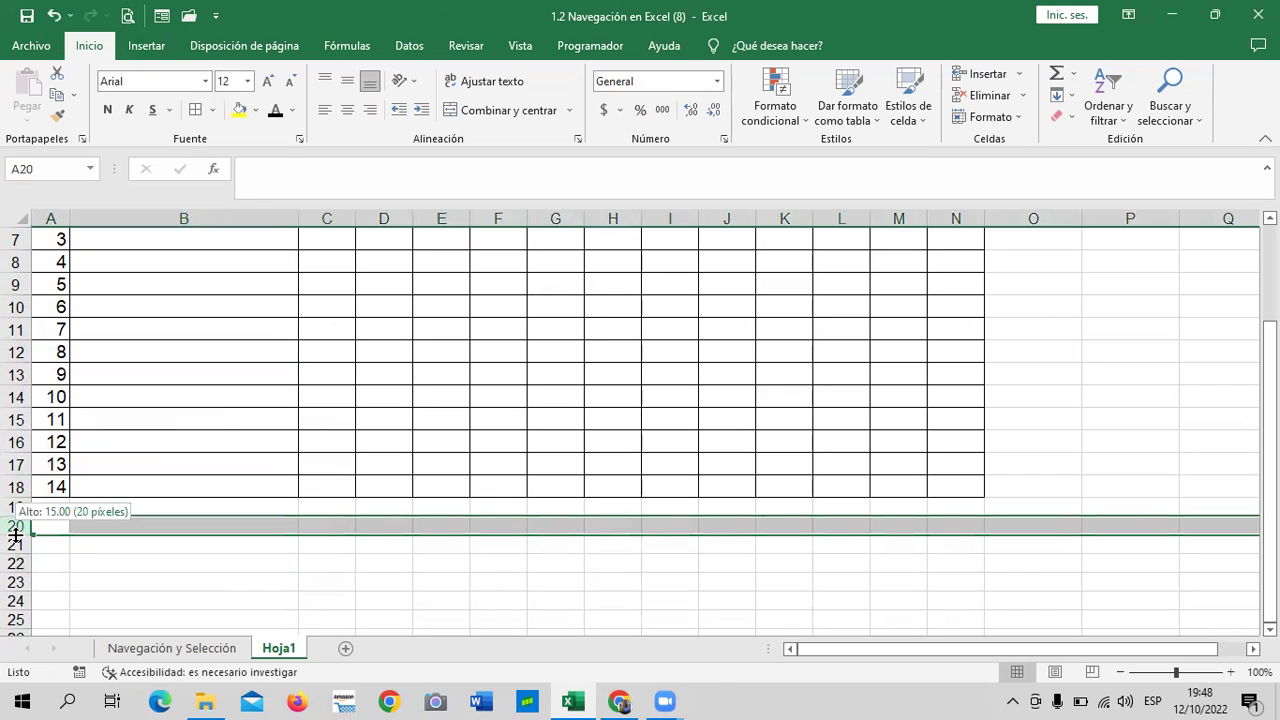
key(Down)
key(Down)
drag(20, 474, 20, 474)
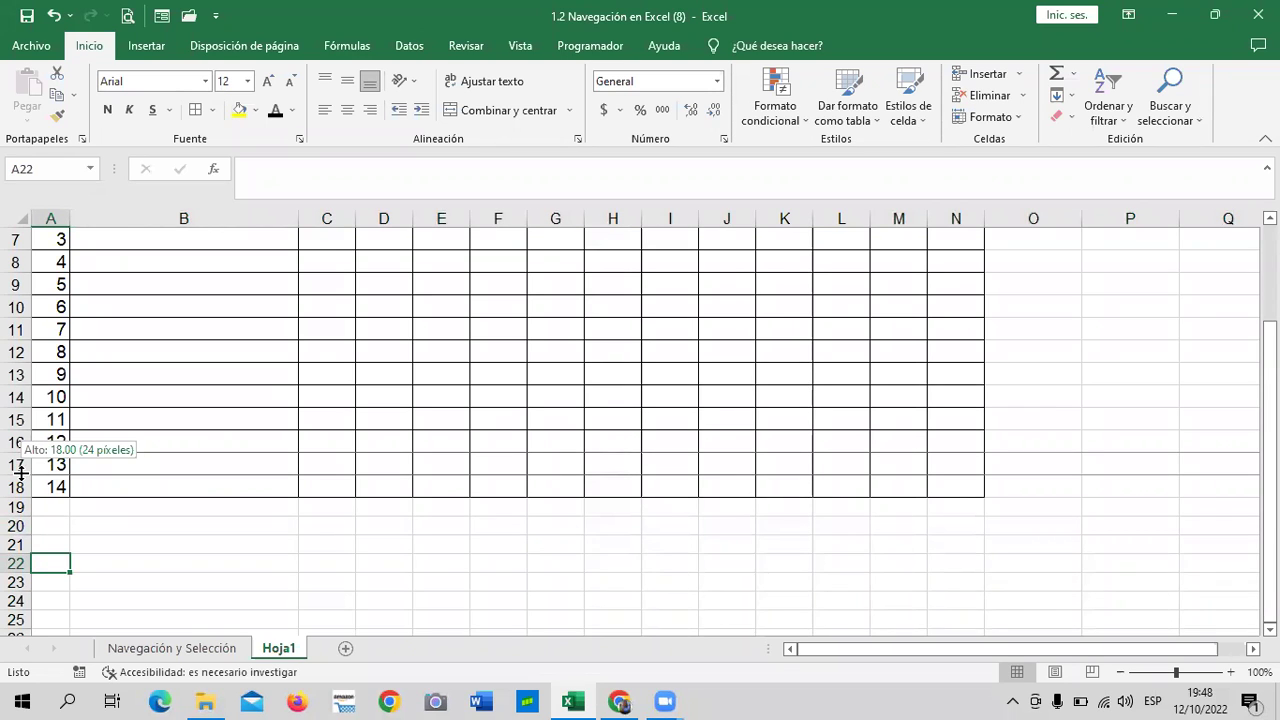
click(108, 531)
scroll(108, 534, up, 1)
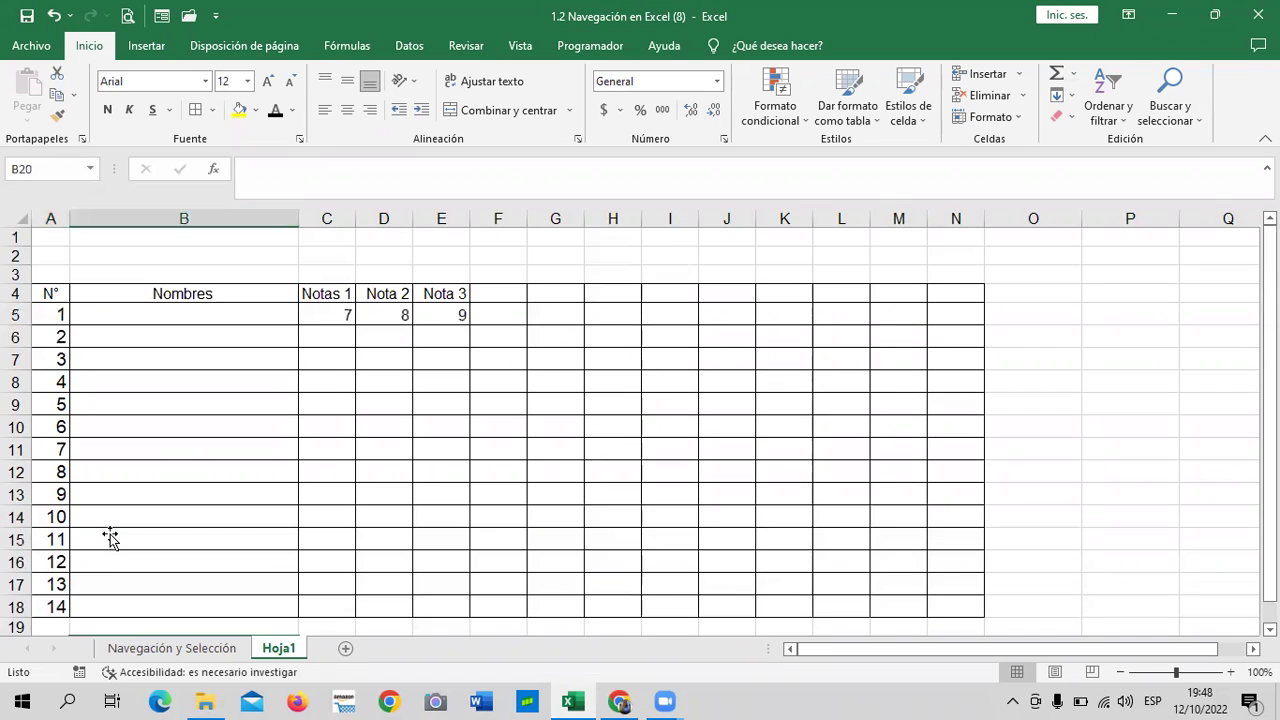
scroll(108, 534, down, 2)
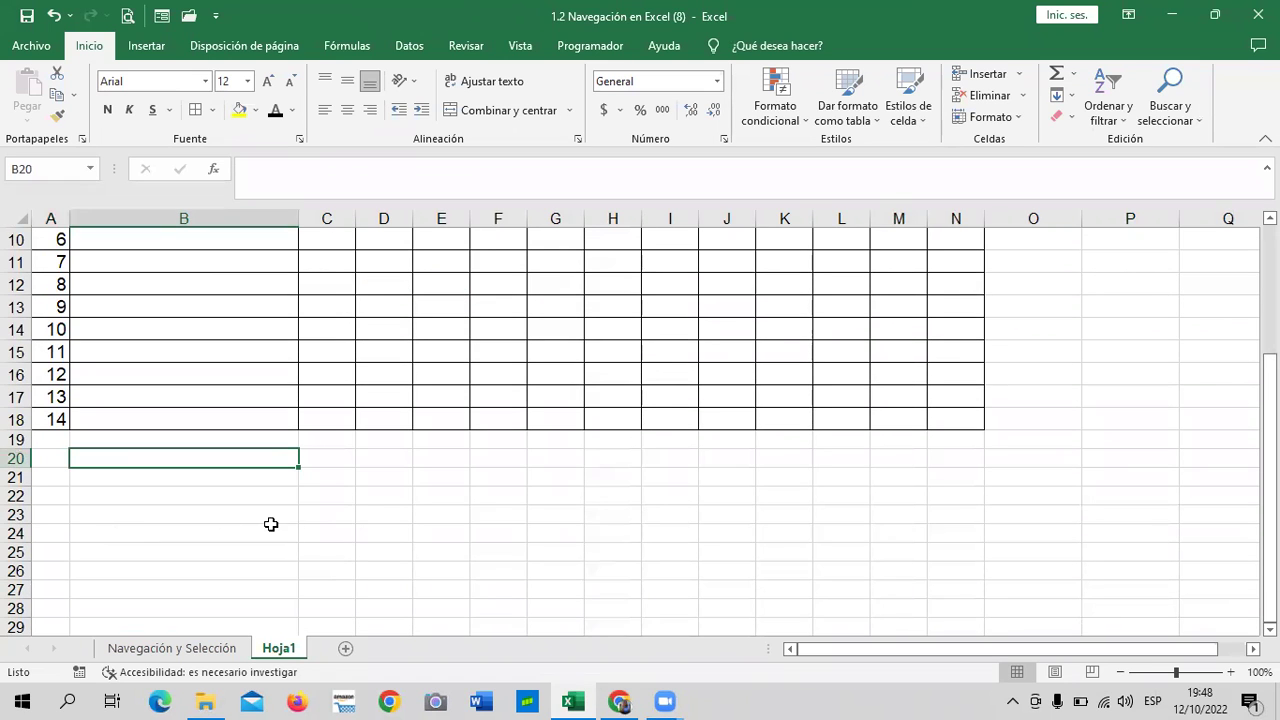
click(336, 532)
scroll(343, 565, up, 3)
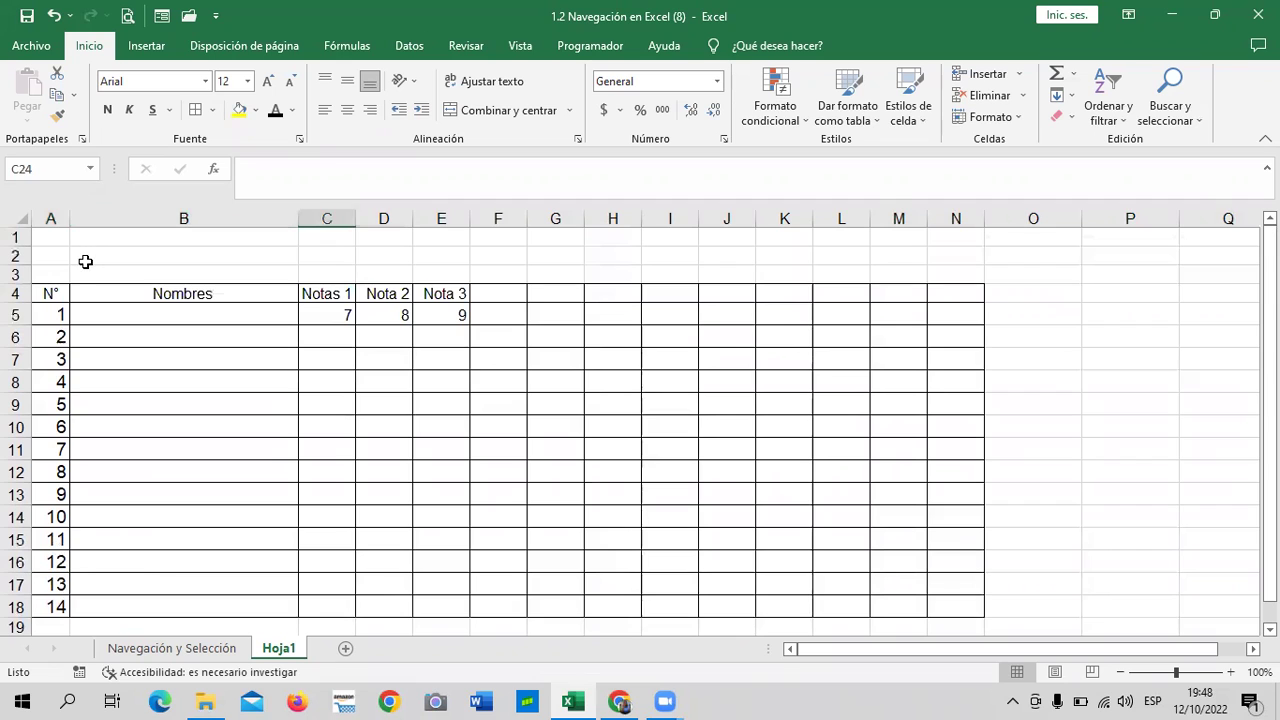
Step: Enlarge the header row A4:M4 to 14 pt
drag(50, 293, 937, 292)
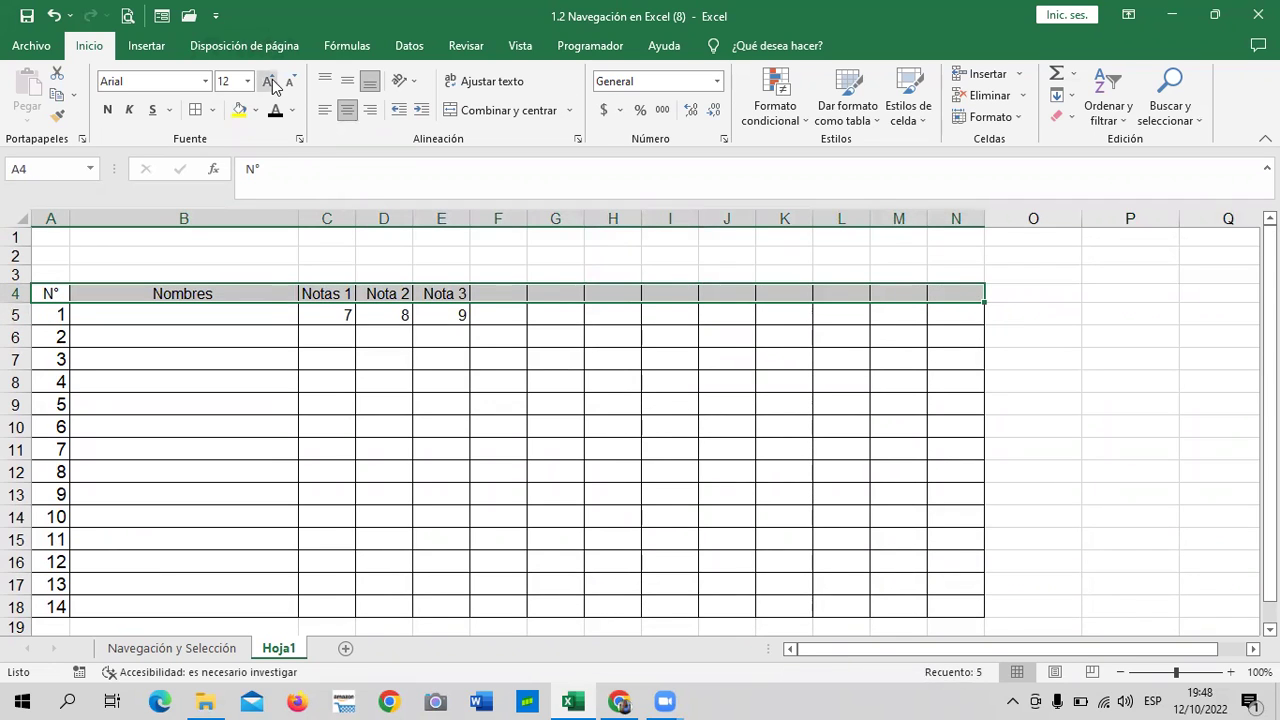
click(272, 82)
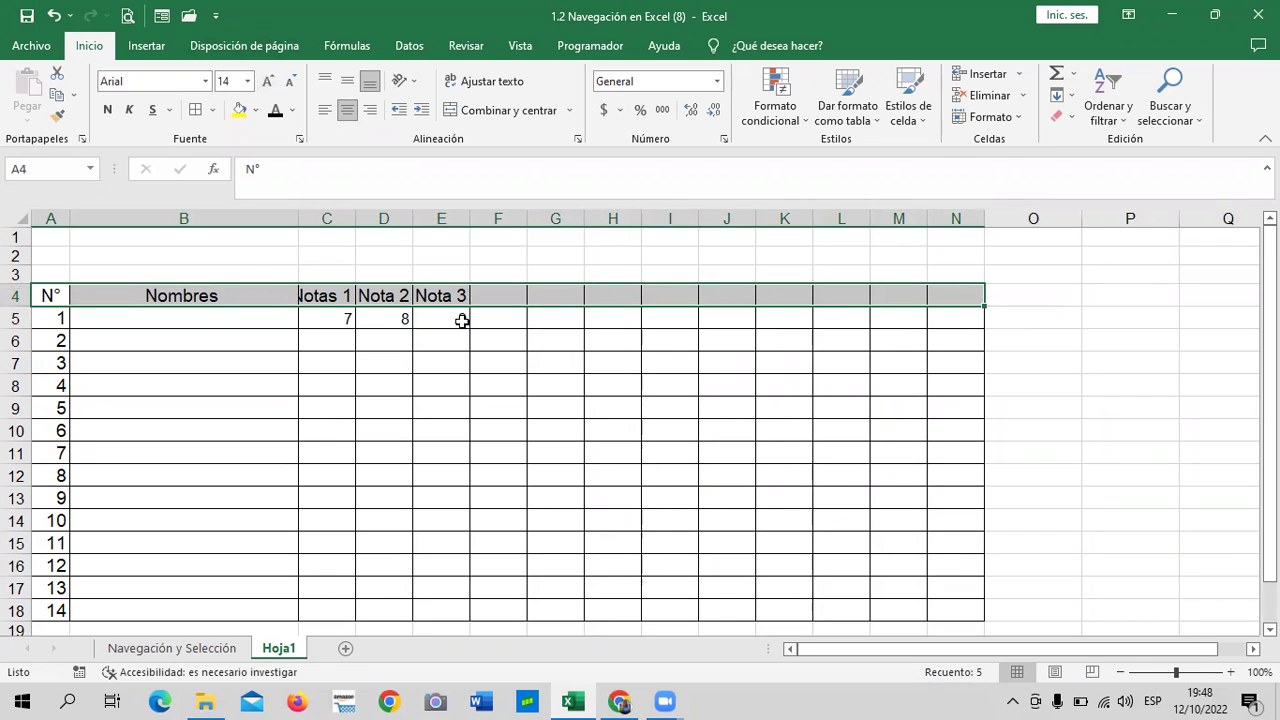
text(9)
click(324, 414)
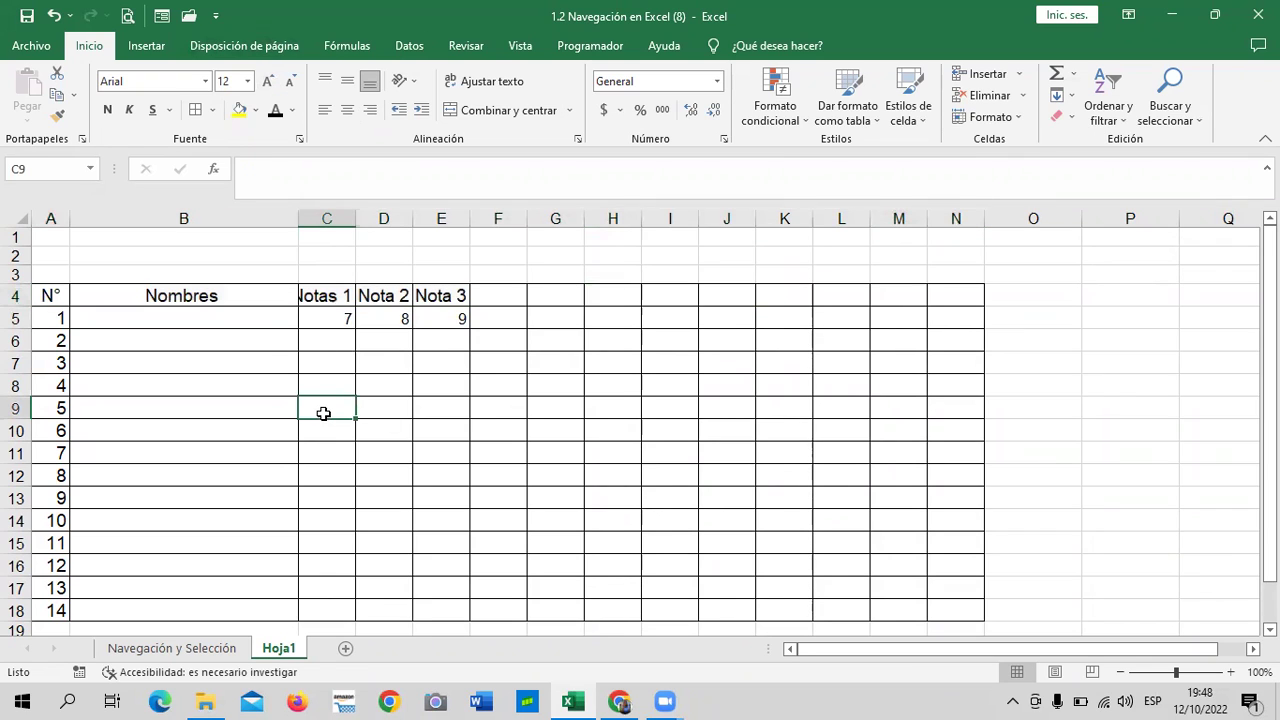
click(324, 296)
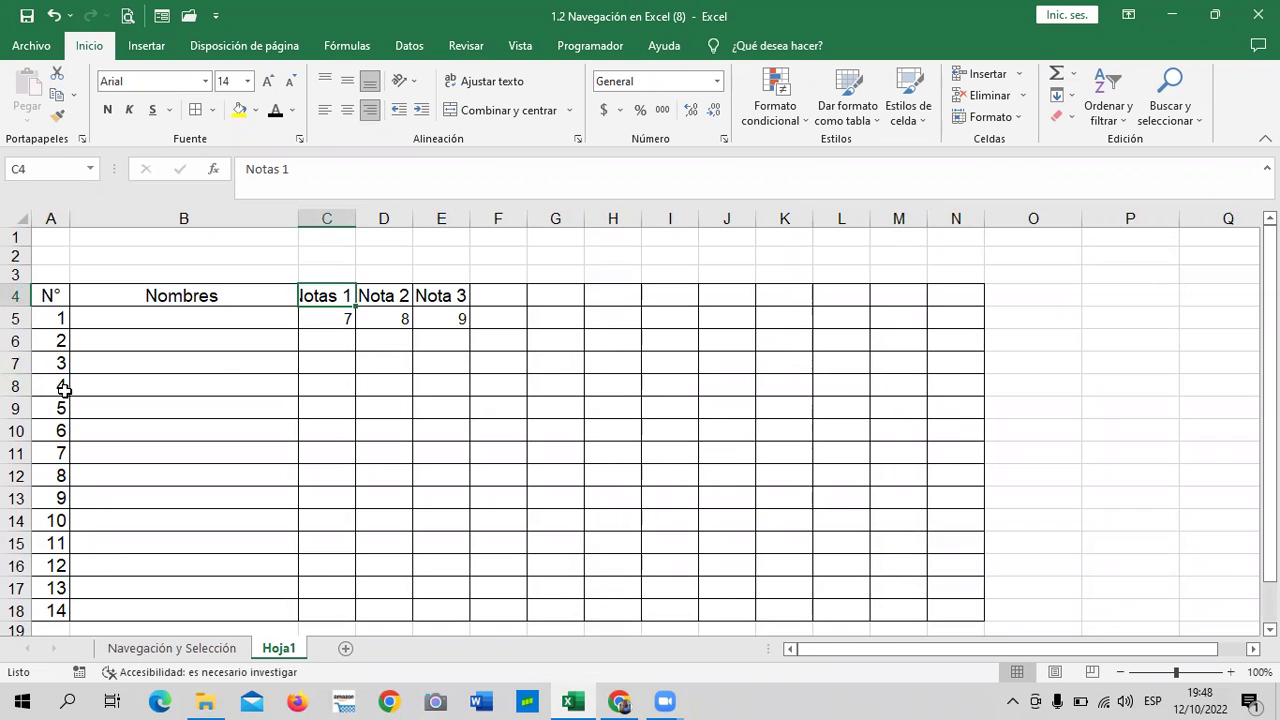
click(450, 460)
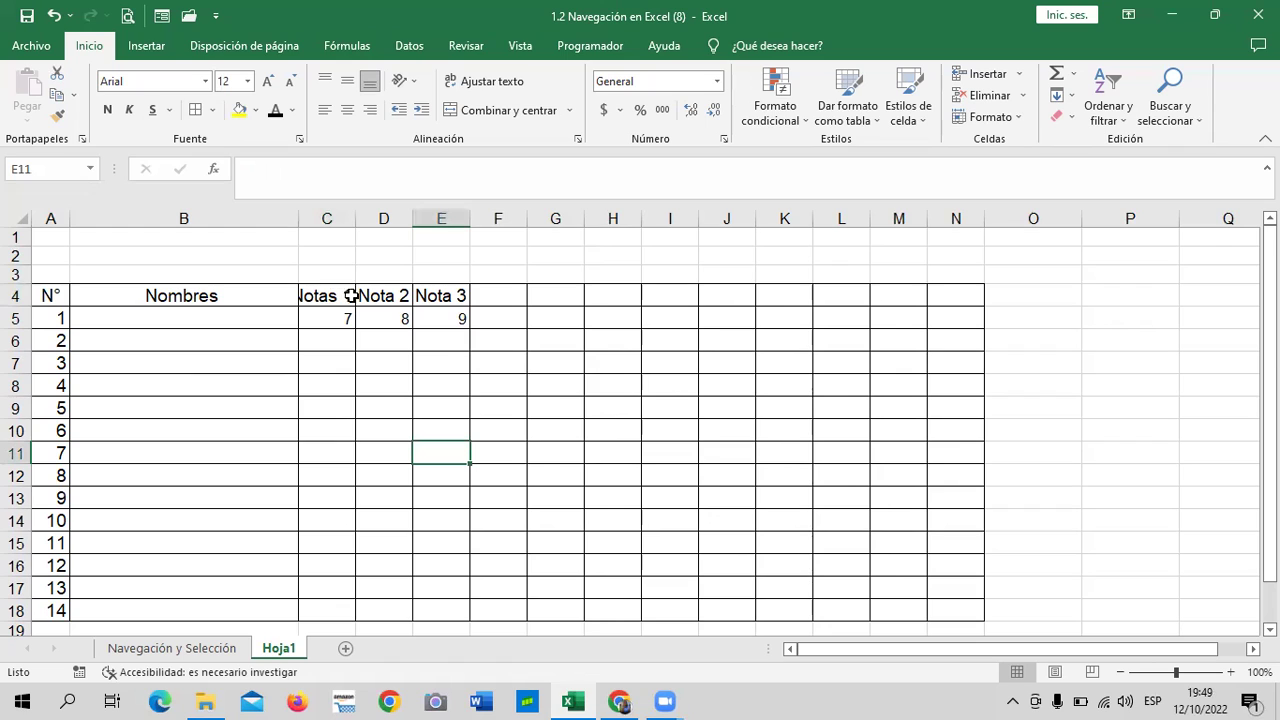
Step: Enlarge the Notas 1–Nota 3 headers step by step up to 22 pt
drag(310, 296, 463, 295)
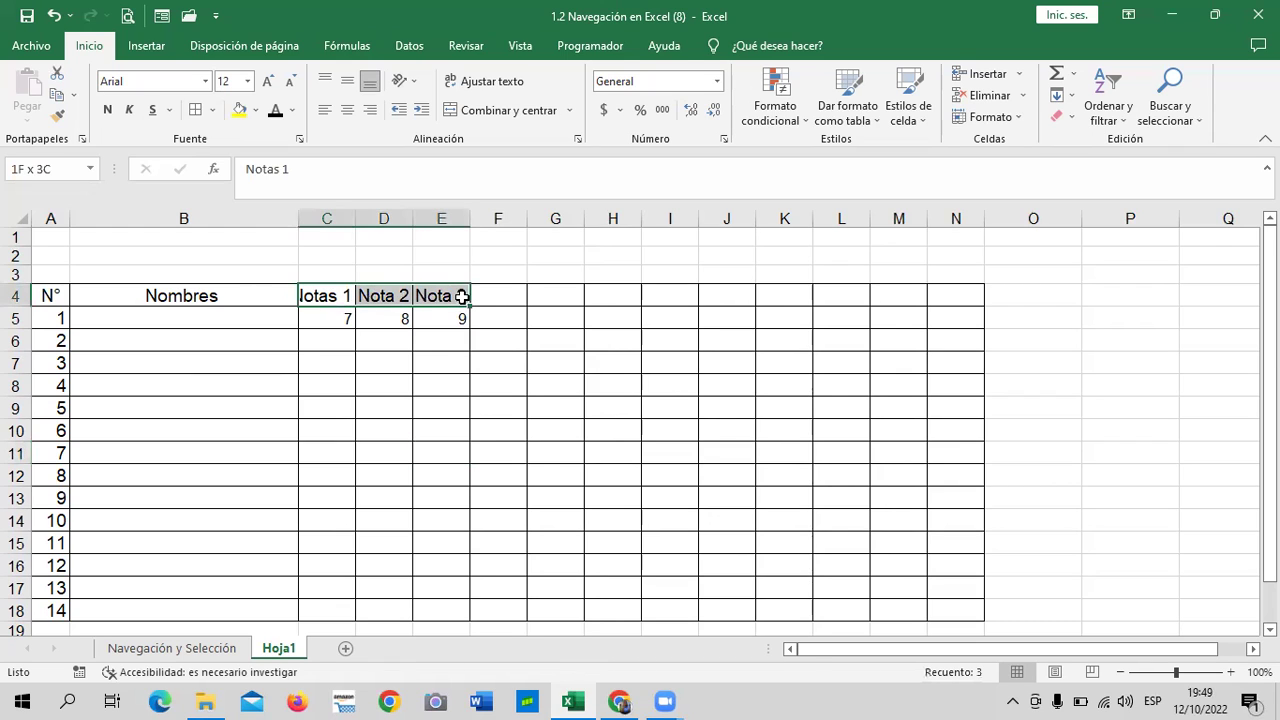
click(268, 82)
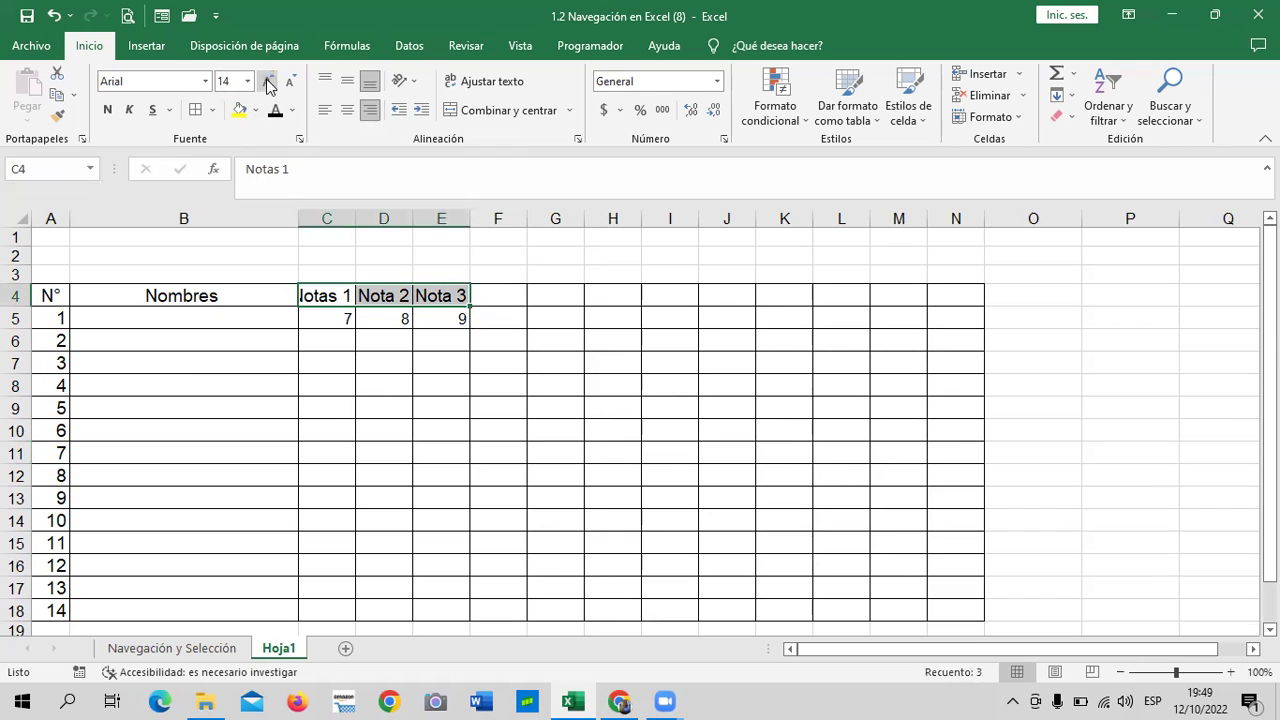
click(268, 82)
click(268, 82)
click(268, 82)
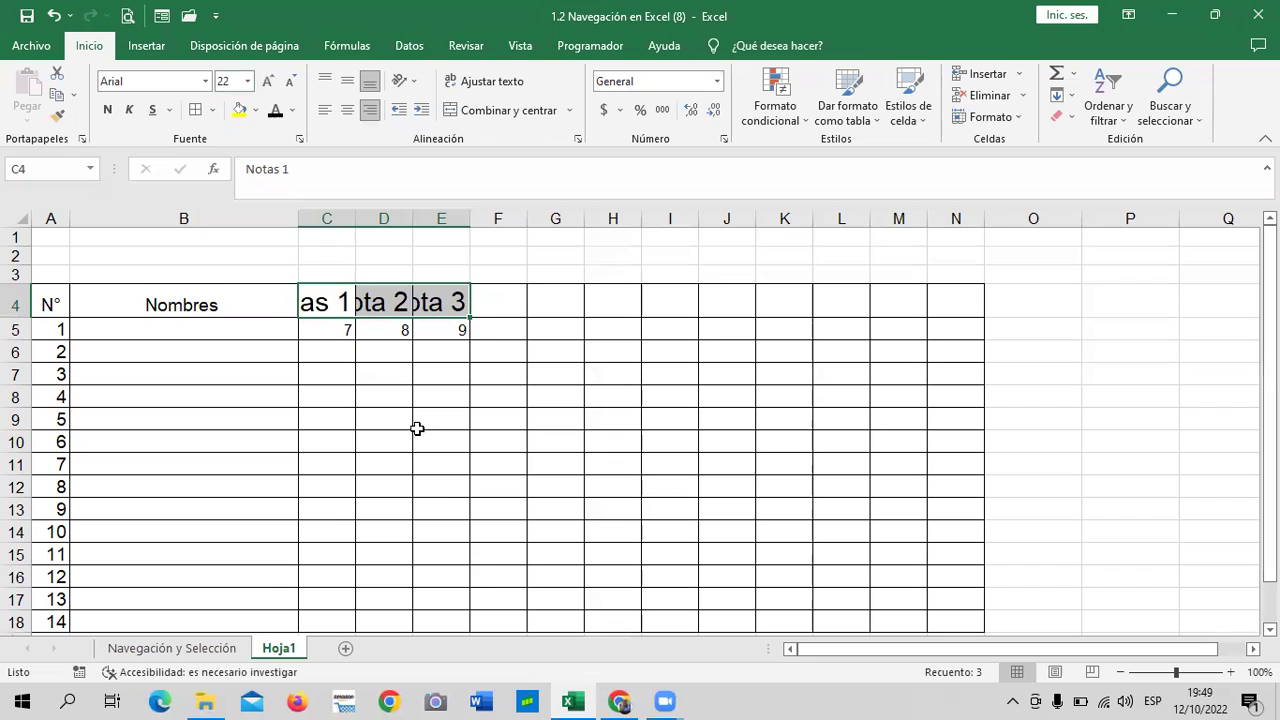
Step: Check row 4's height, column C's width and the Notas 1 header text
click(494, 569)
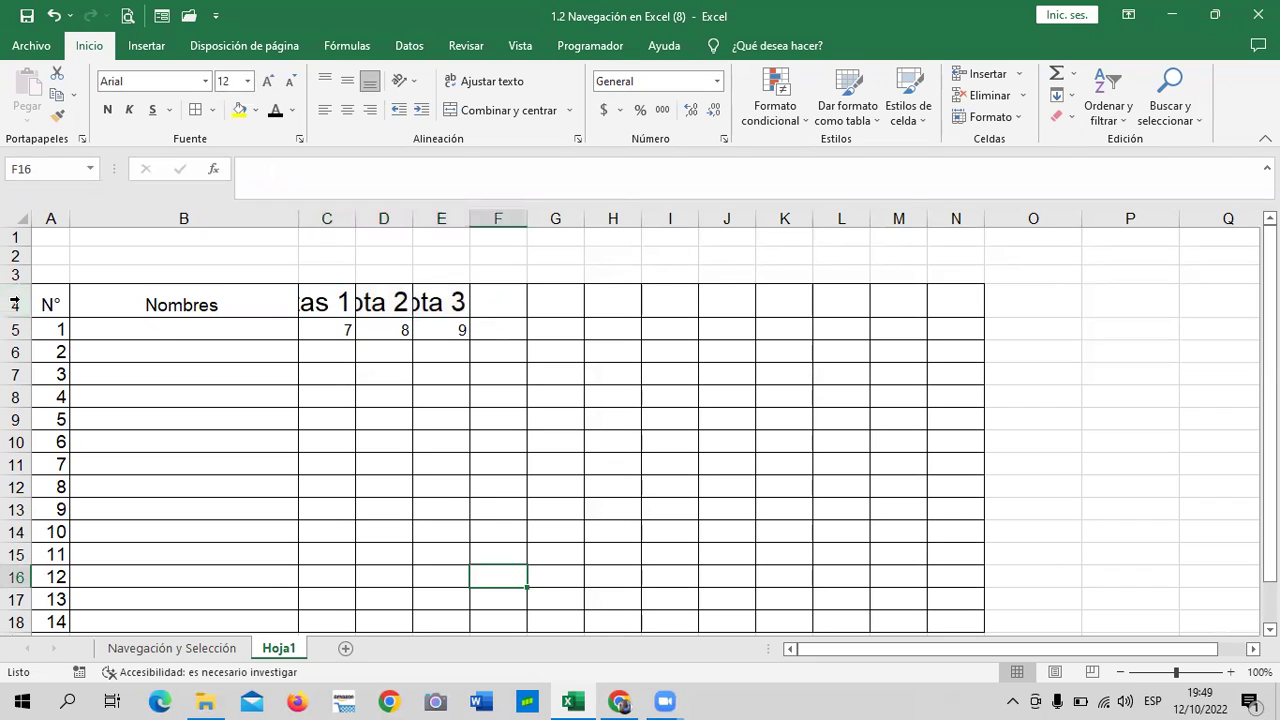
drag(16, 317, 16, 317)
click(254, 392)
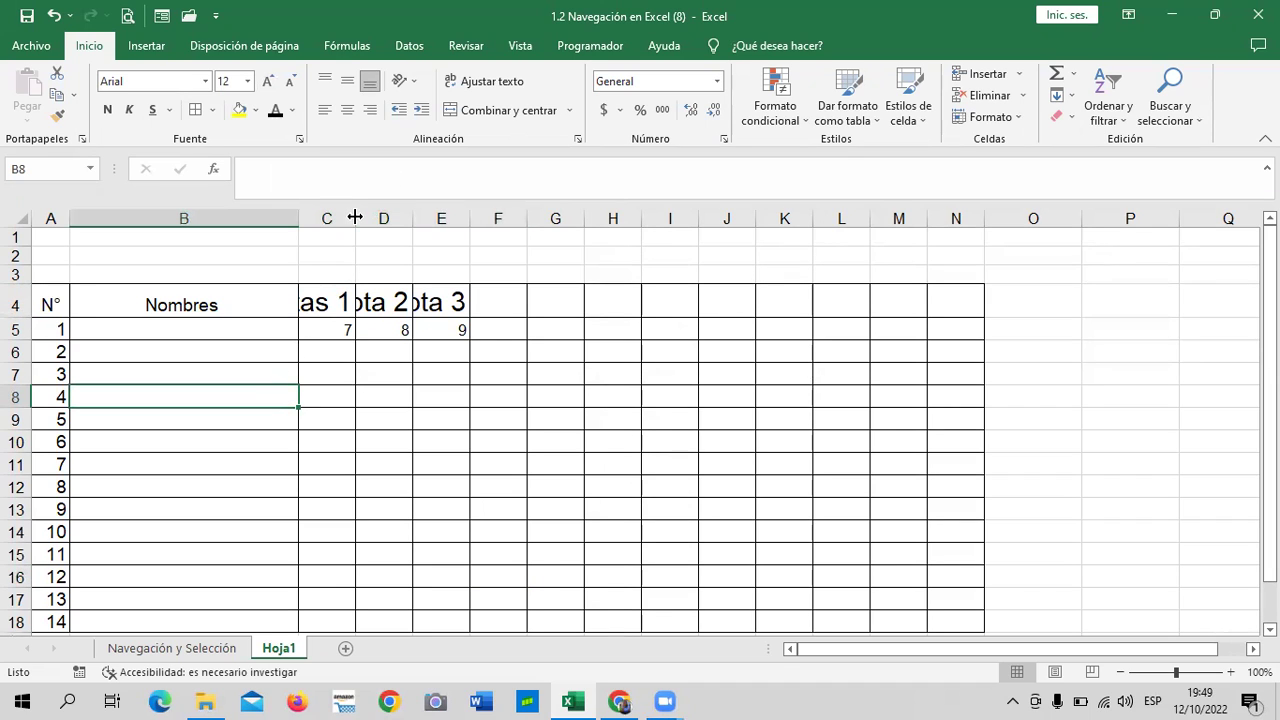
drag(355, 217, 355, 217)
click(565, 441)
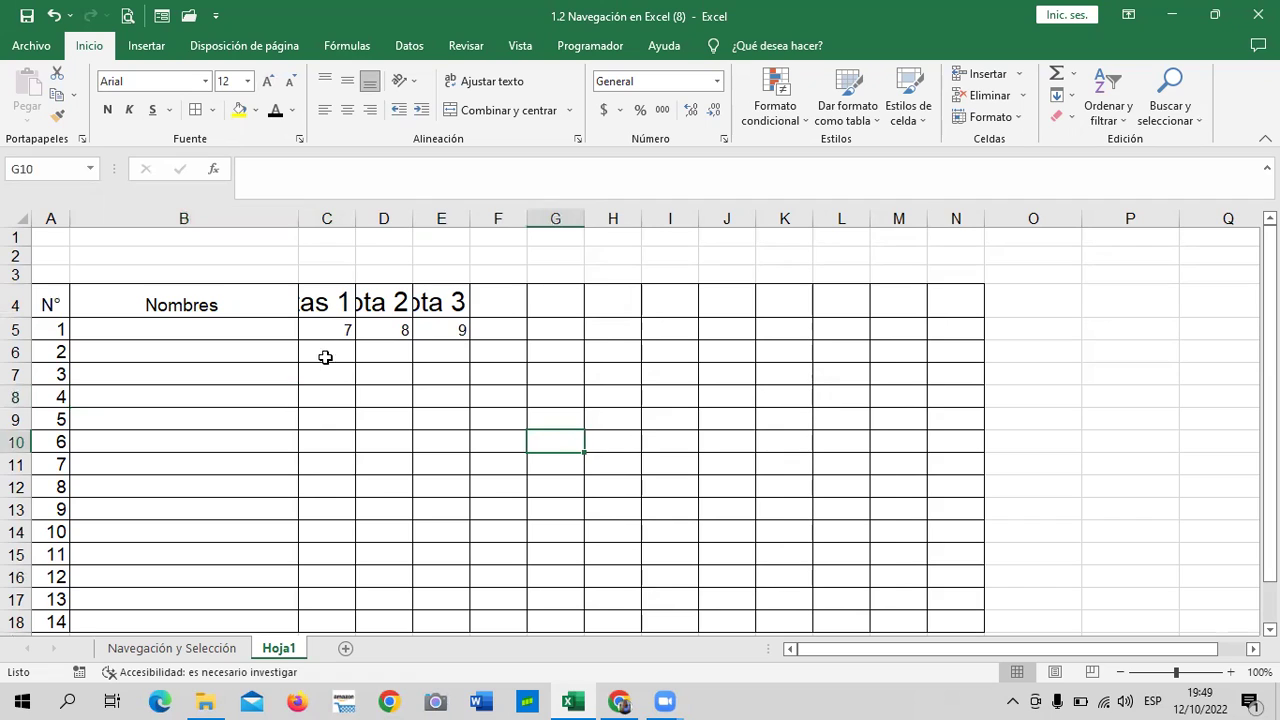
click(313, 302)
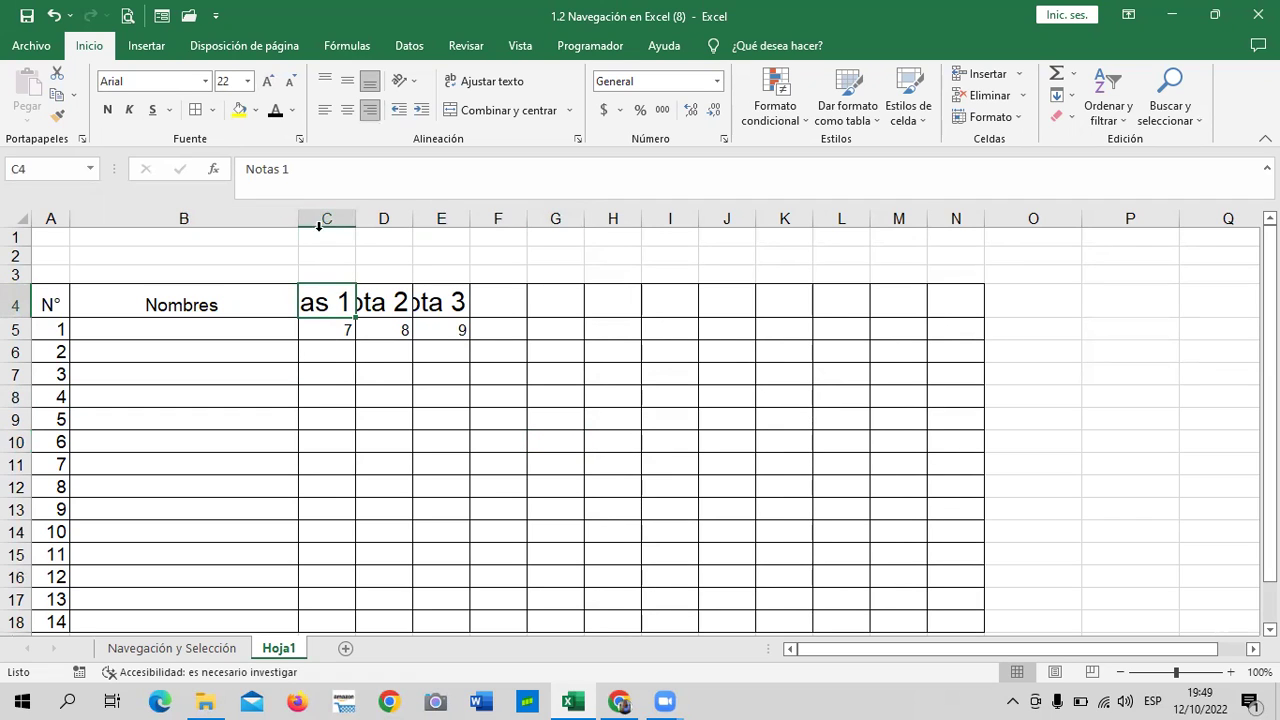
click(424, 415)
click(315, 300)
click(350, 165)
click(394, 444)
click(380, 420)
click(482, 308)
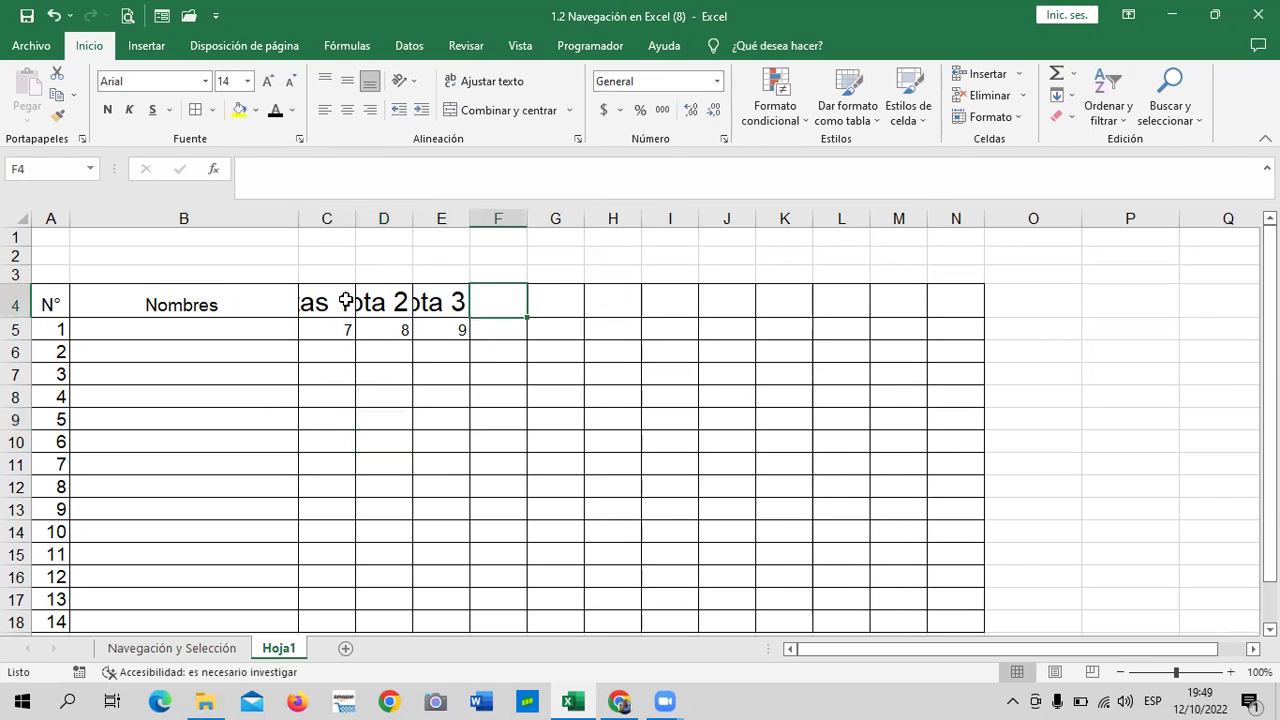
Step: Shrink the Notas 1–Nota 3 headers back down to 12 pt
drag(320, 300, 452, 303)
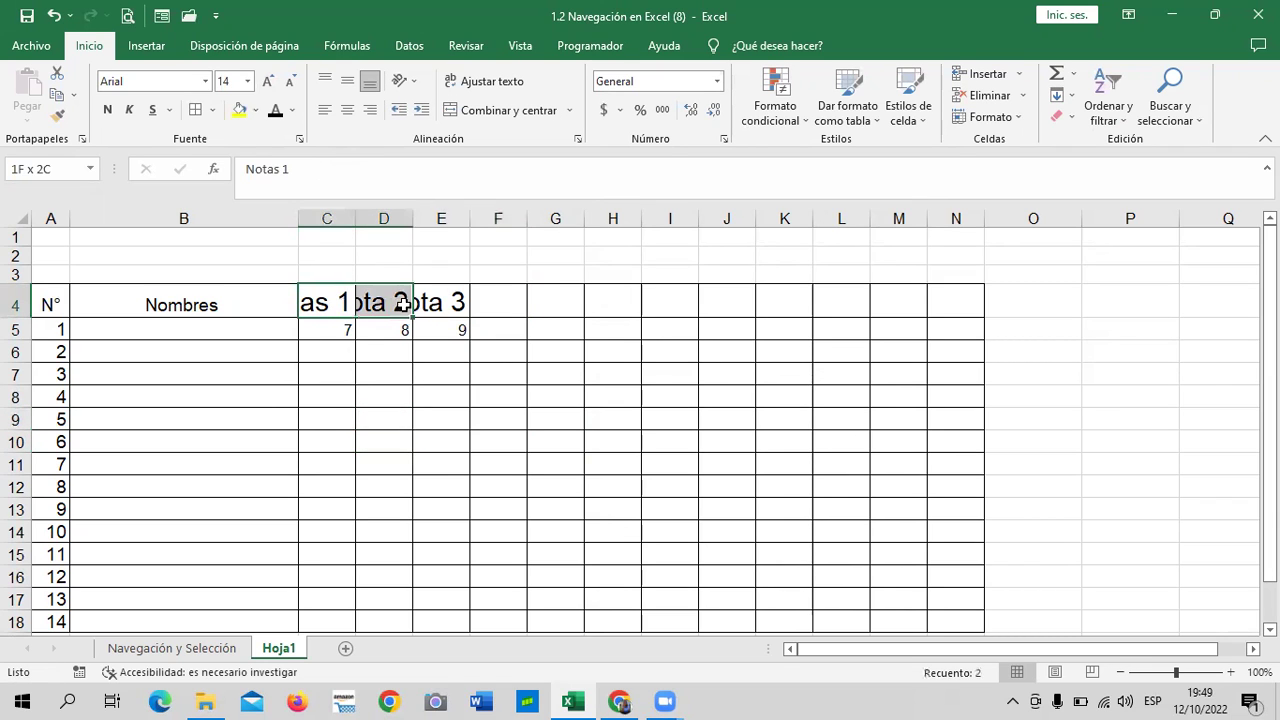
click(290, 86)
click(290, 86)
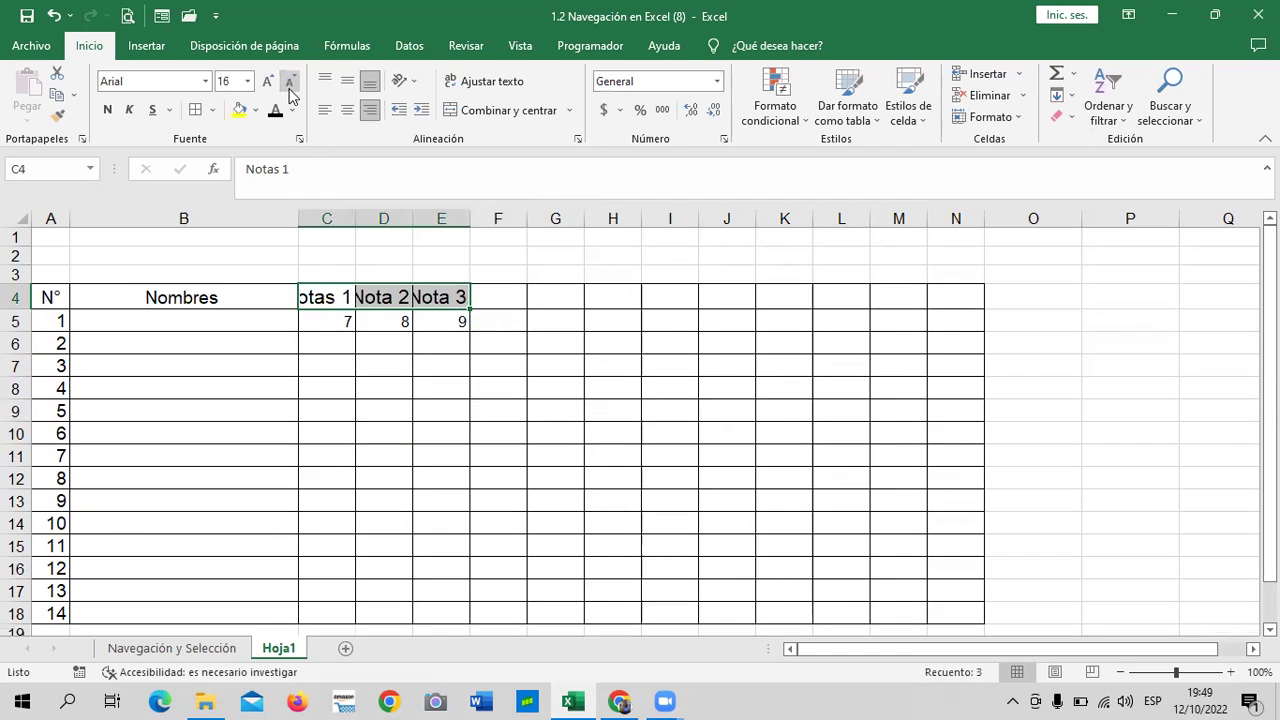
click(290, 86)
click(290, 86)
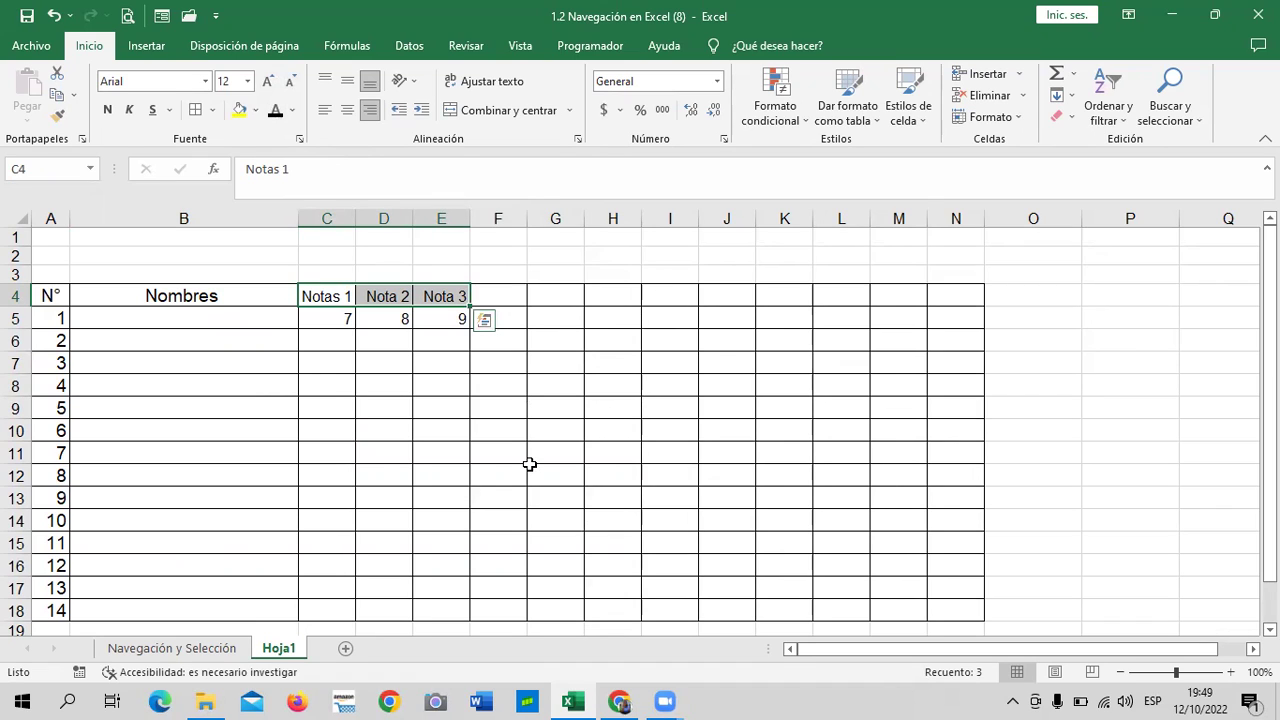
click(452, 433)
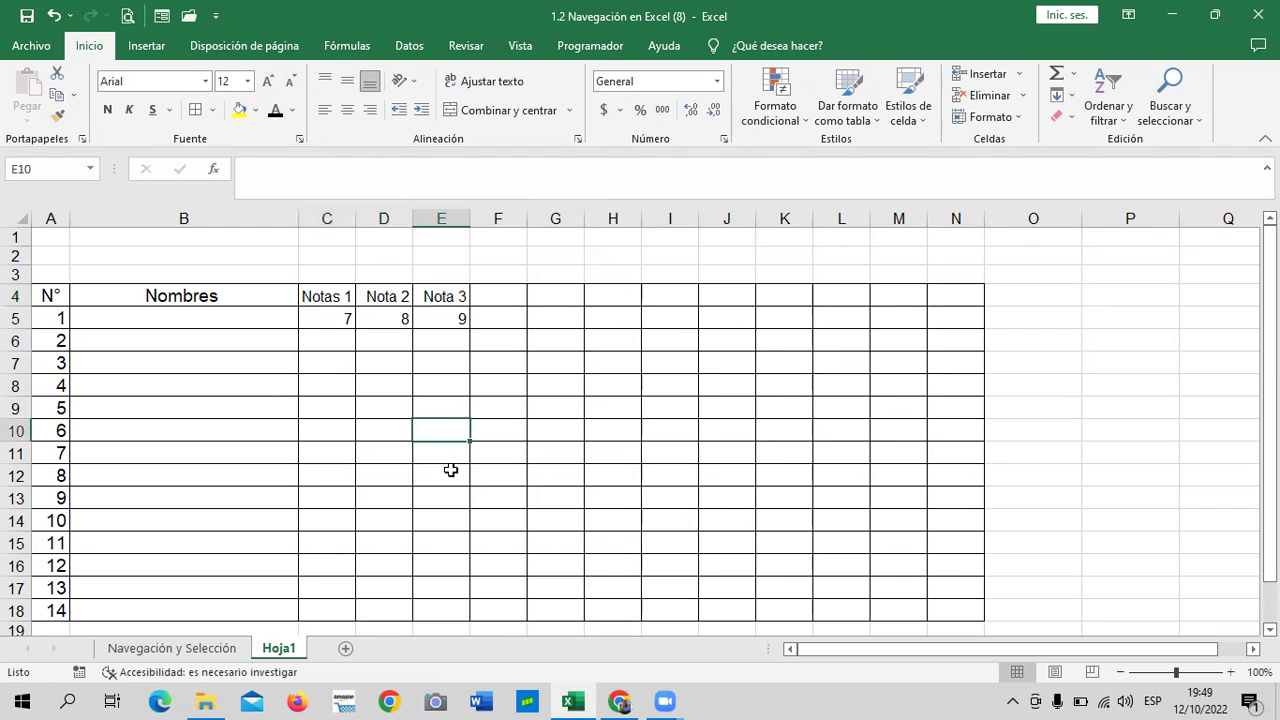
Step: Click across the cells of row 2 to confirm the rows above the table are empty
scroll(525, 470, down, 4)
scroll(523, 477, up, 4)
click(523, 477)
click(350, 255)
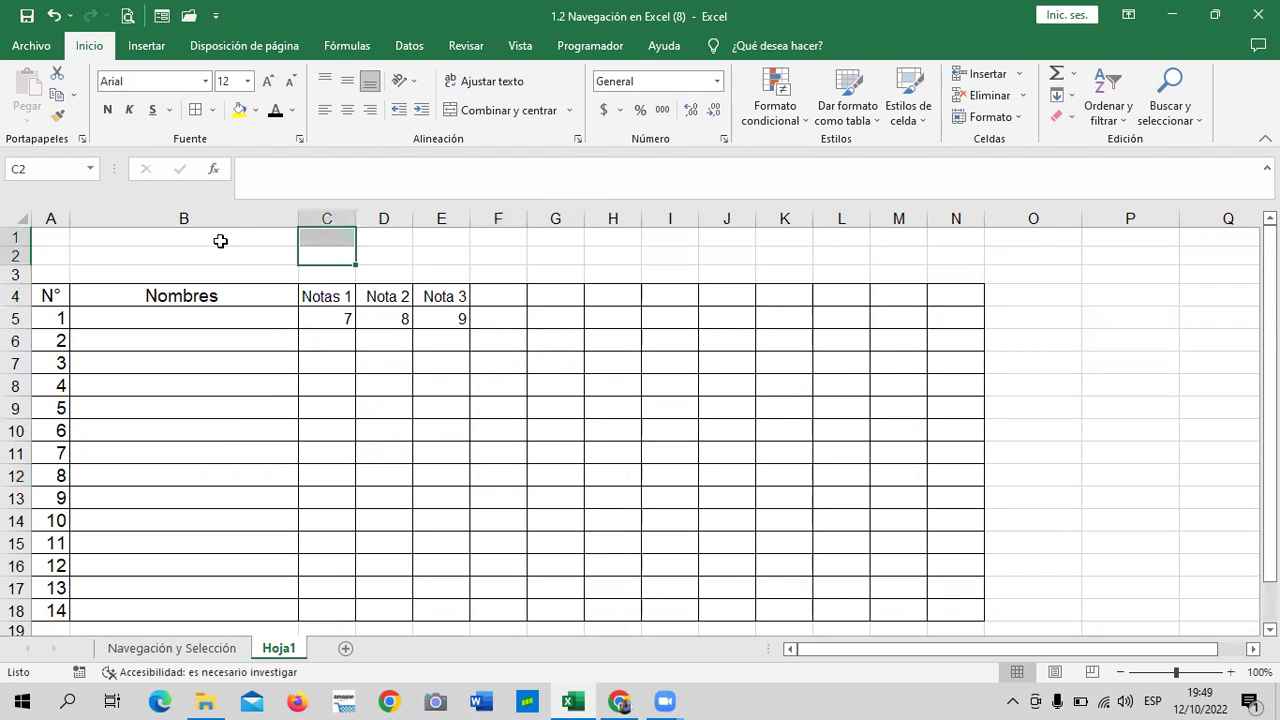
click(480, 262)
click(789, 254)
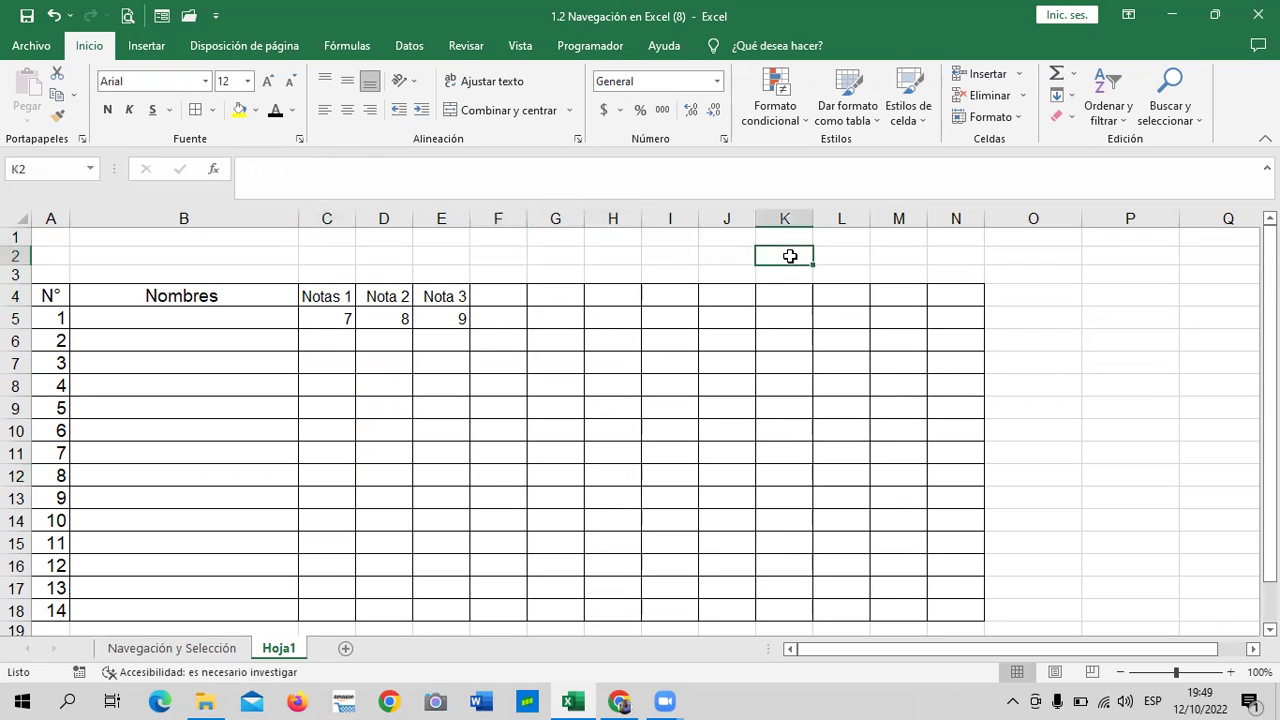
click(568, 436)
click(313, 248)
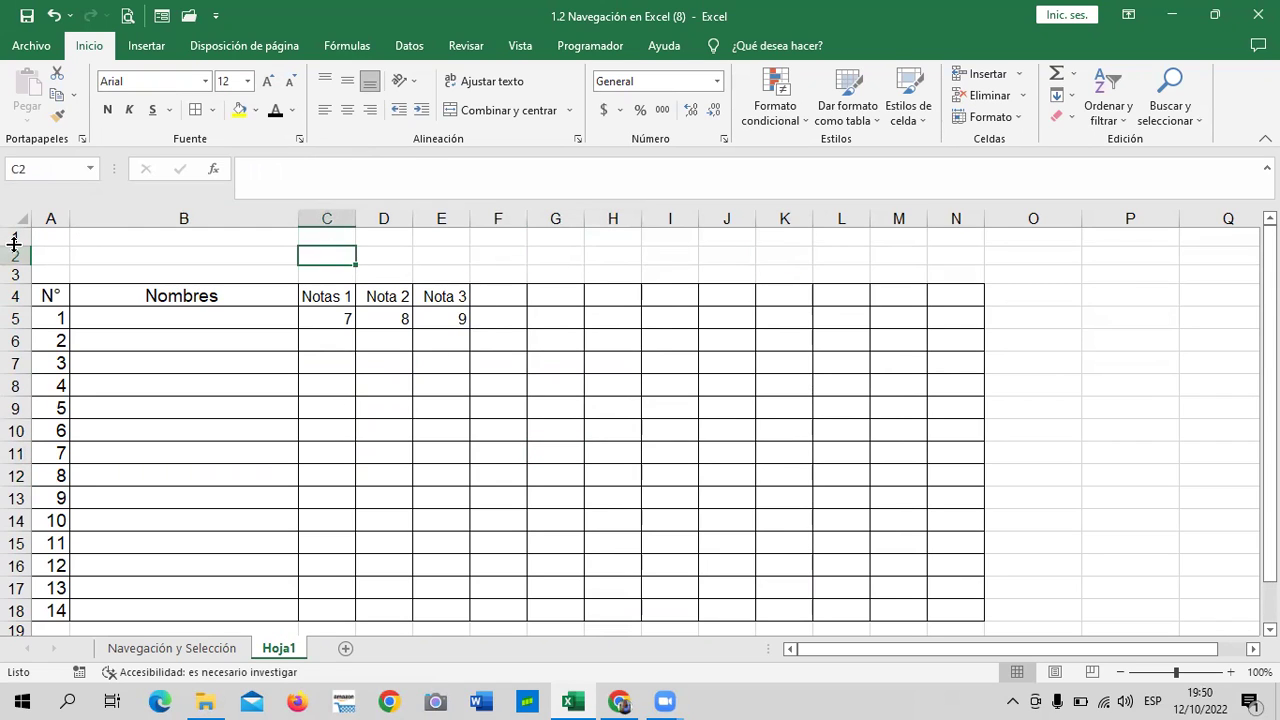
Step: Delete the empty rows 1 and 2 so the headers move up to row 2
drag(10, 245, 12, 252)
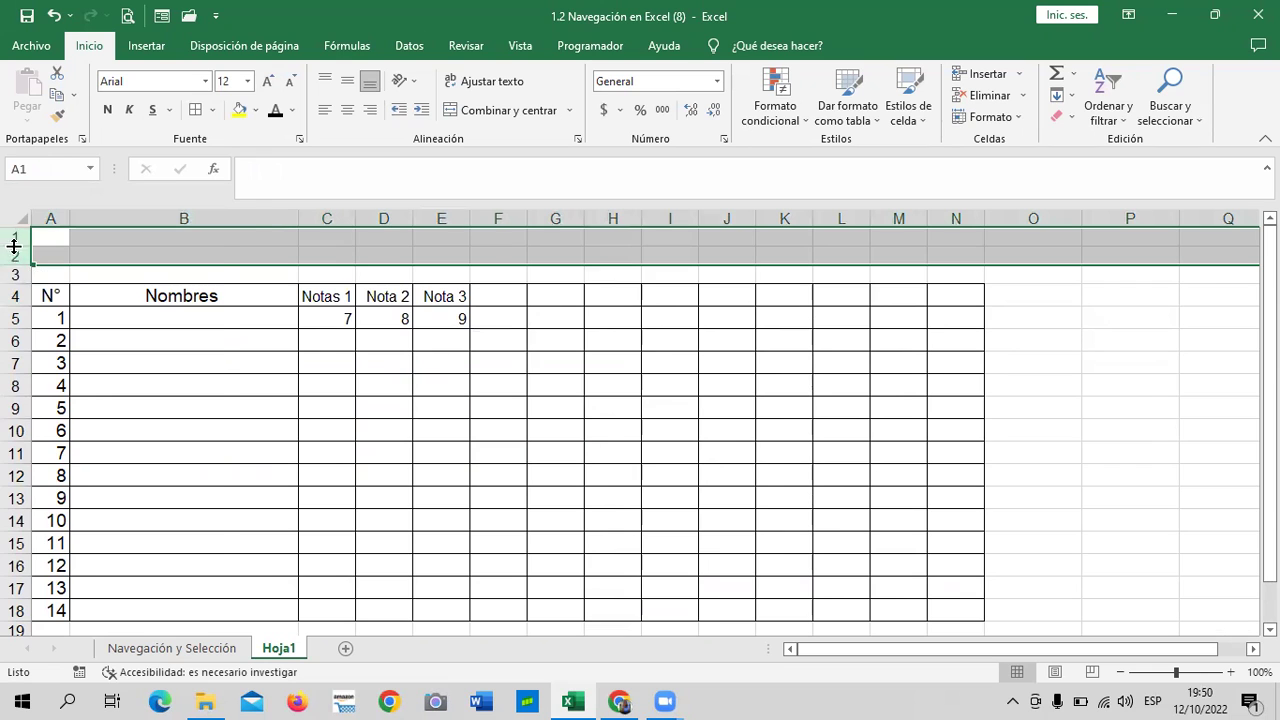
right_click(14, 250)
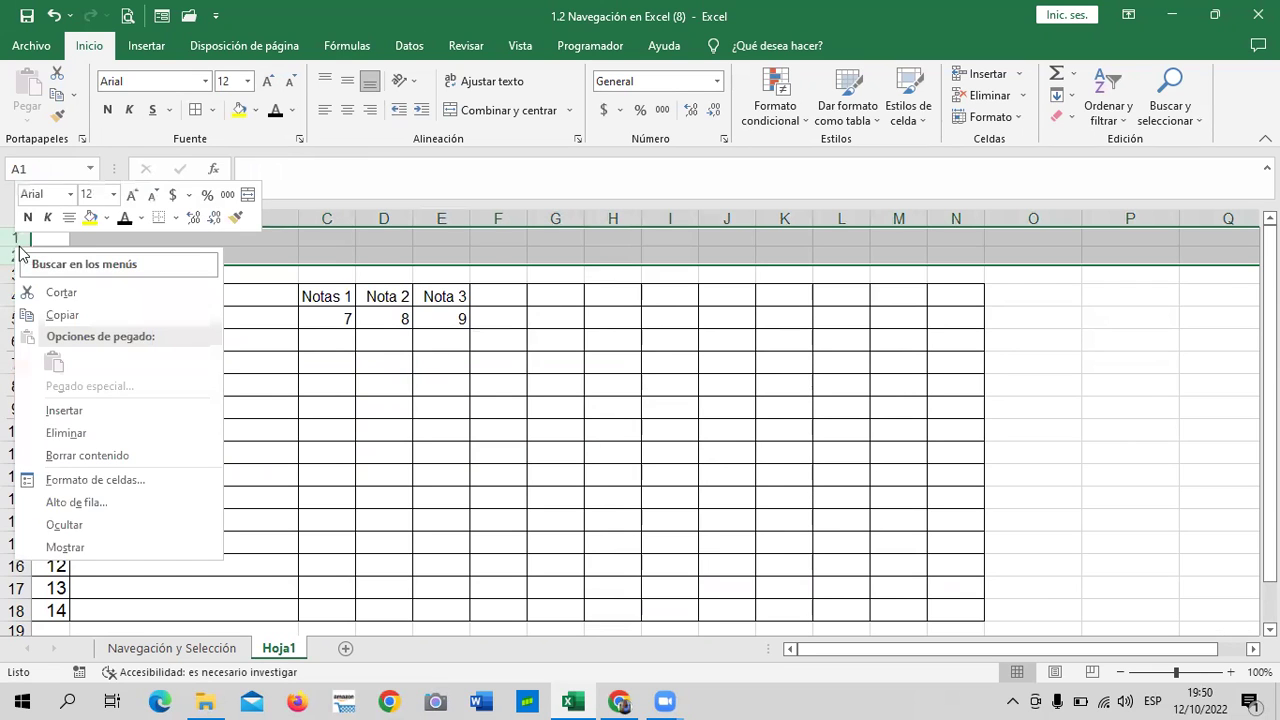
click(122, 430)
click(542, 454)
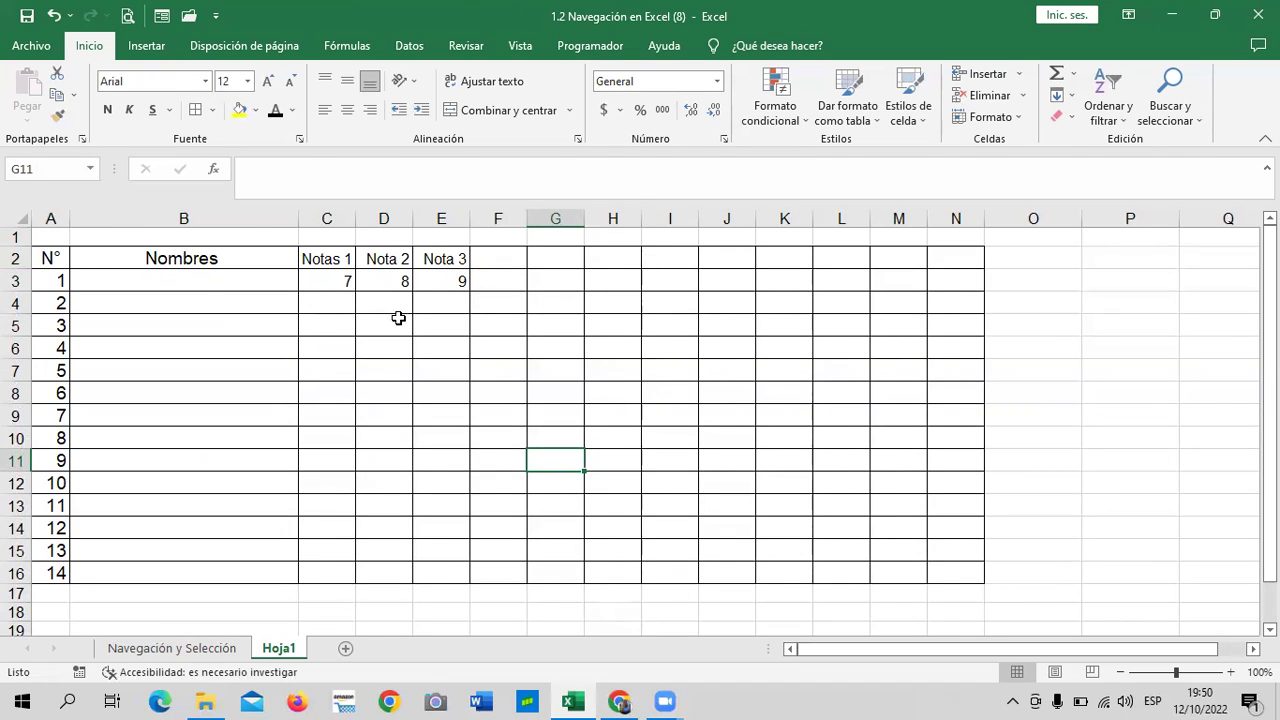
click(797, 376)
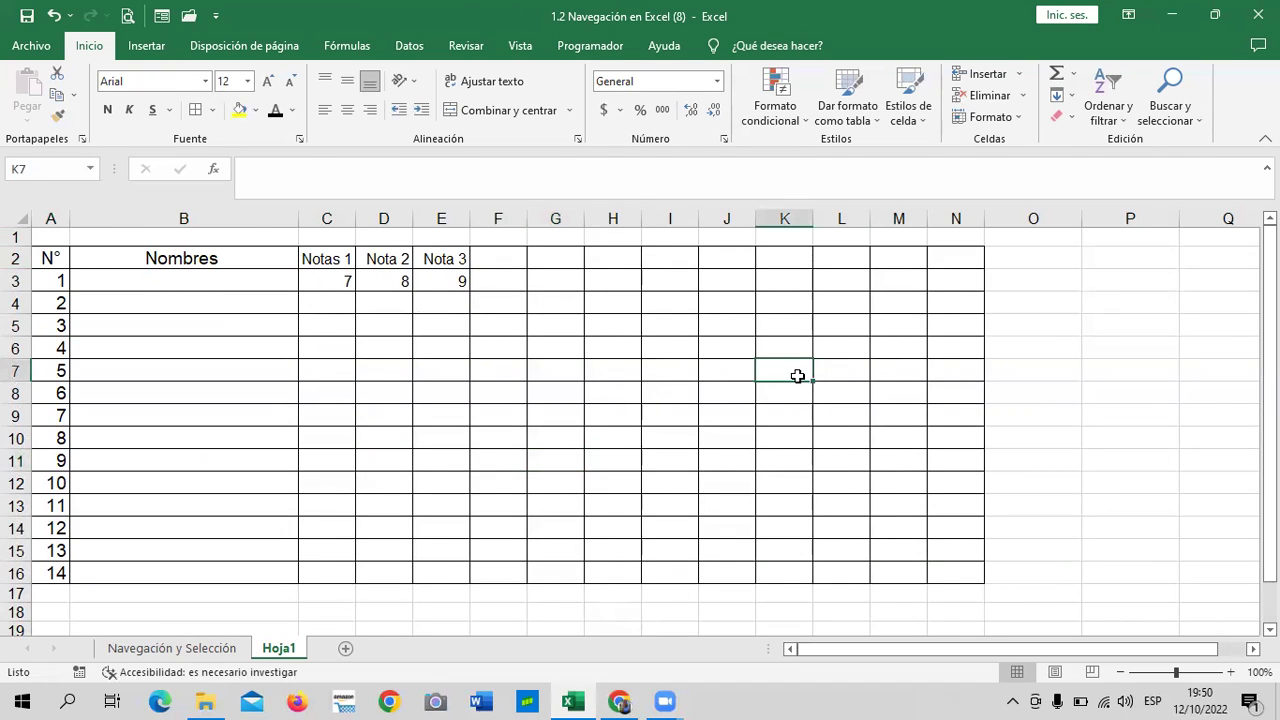
click(15, 236)
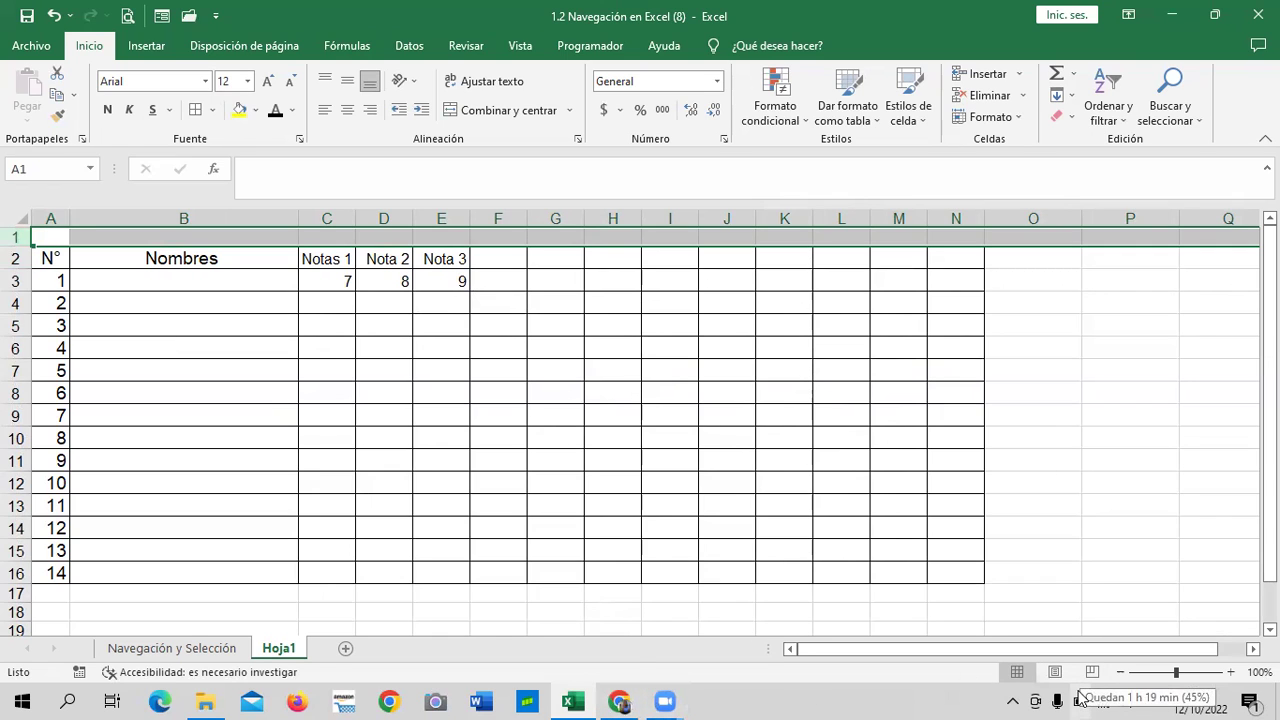
click(269, 402)
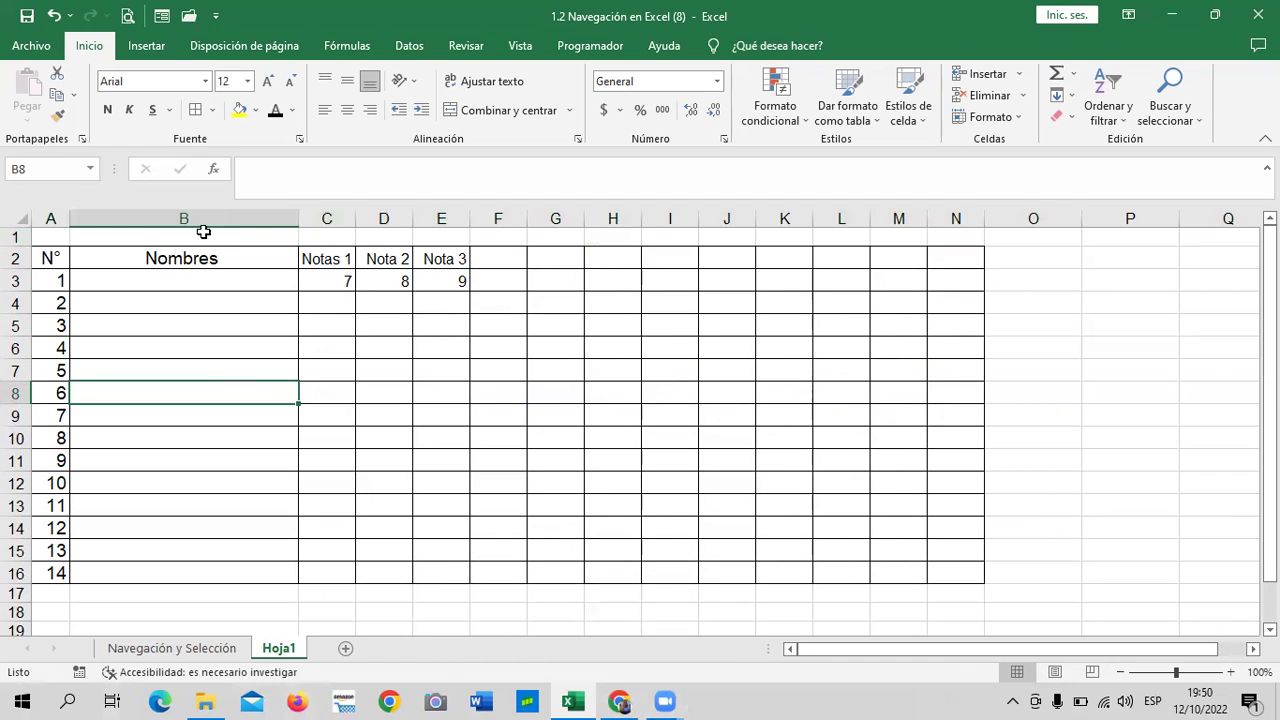
click(15, 235)
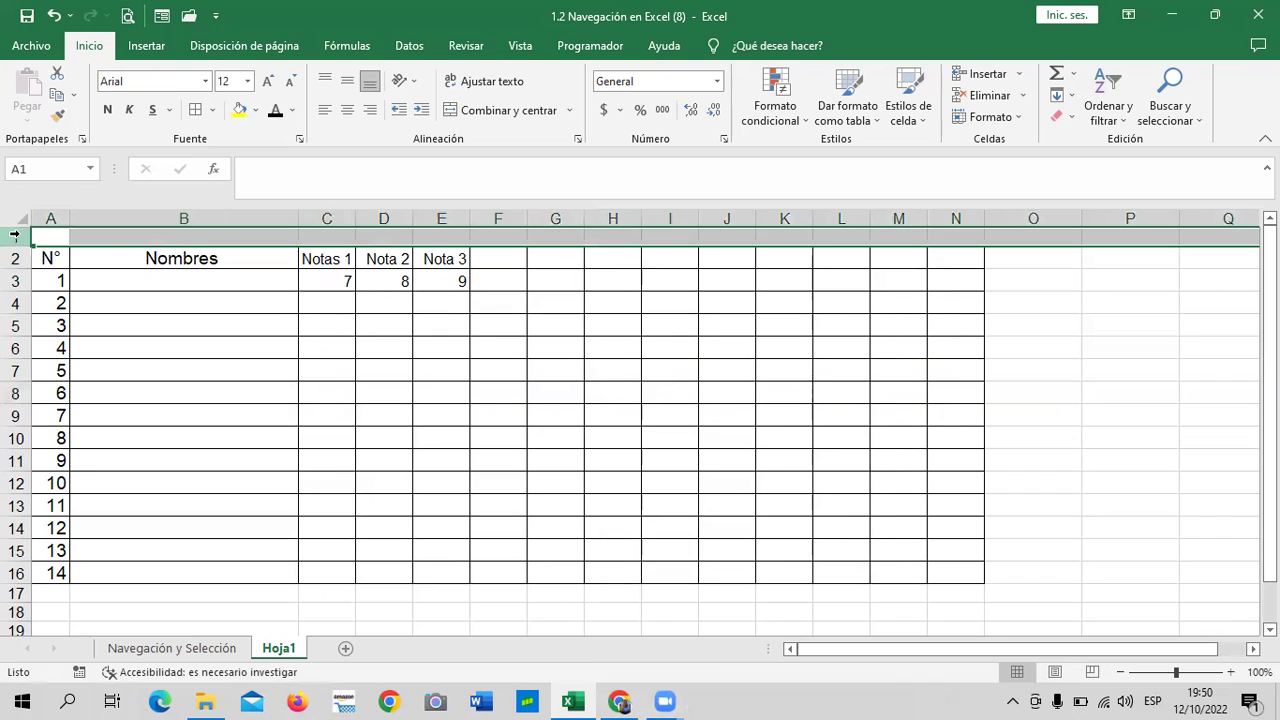
click(244, 364)
click(15, 235)
right_click(15, 235)
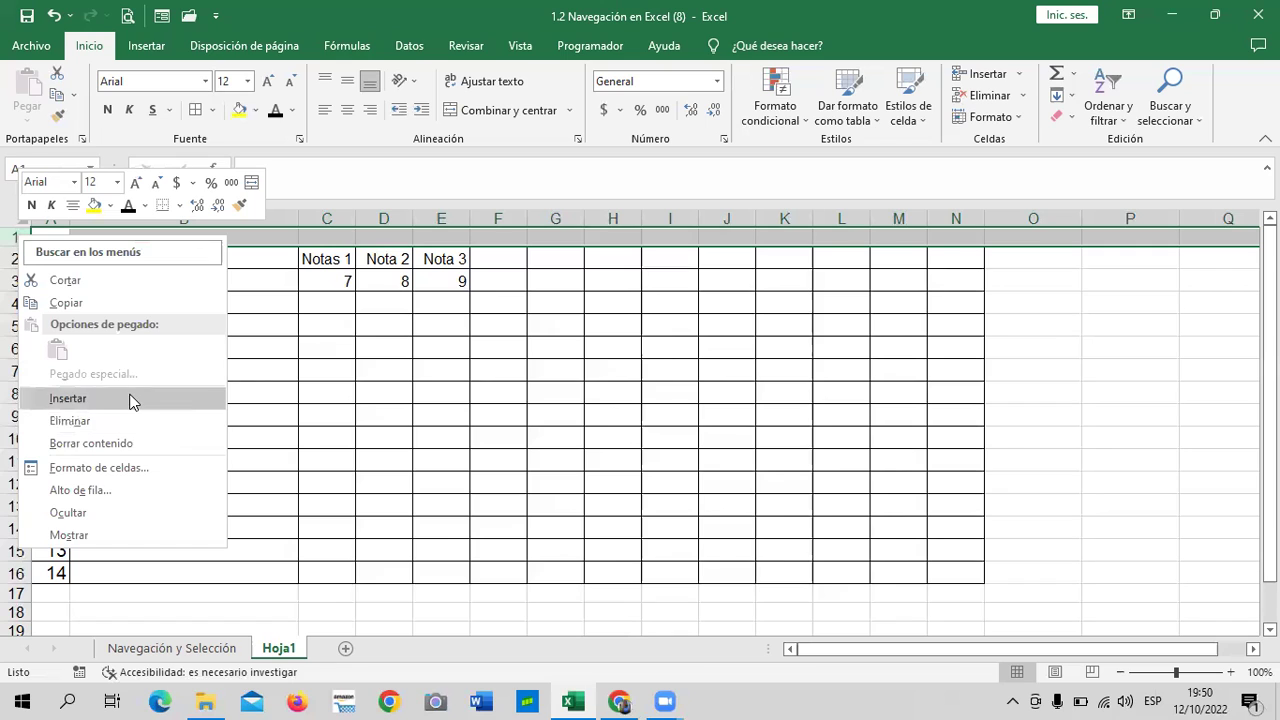
key(Escape)
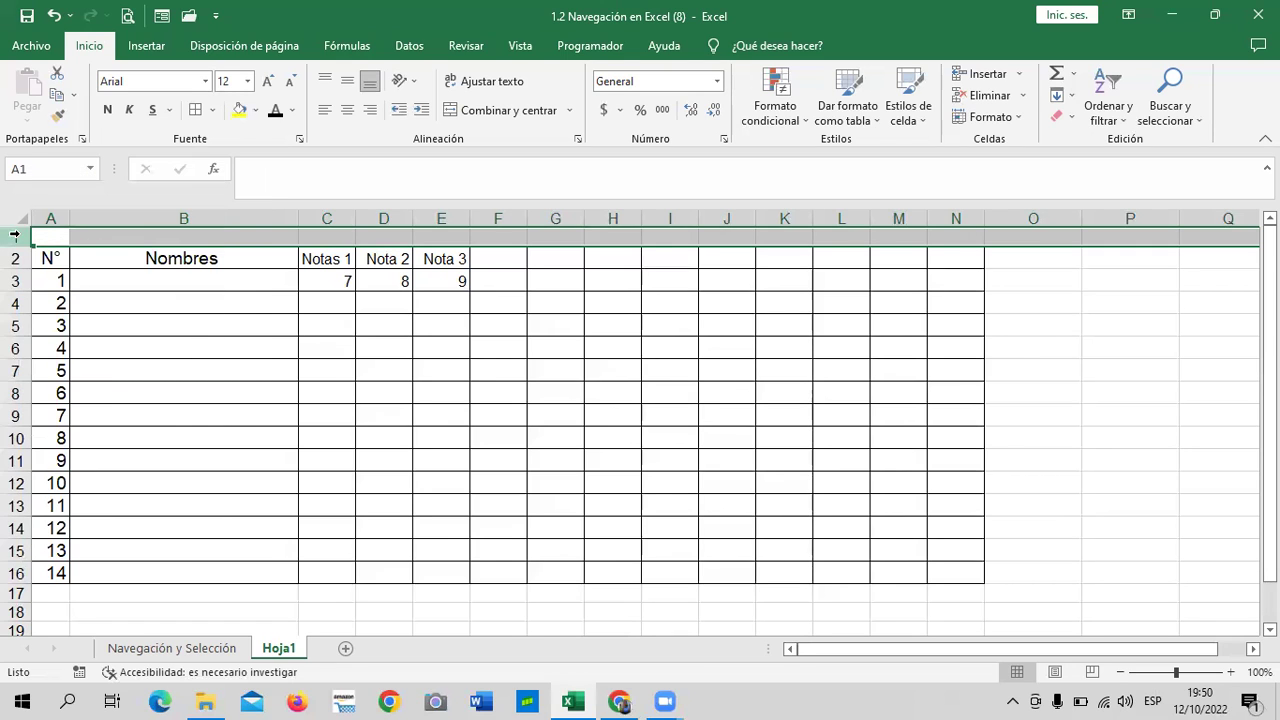
right_click(15, 234)
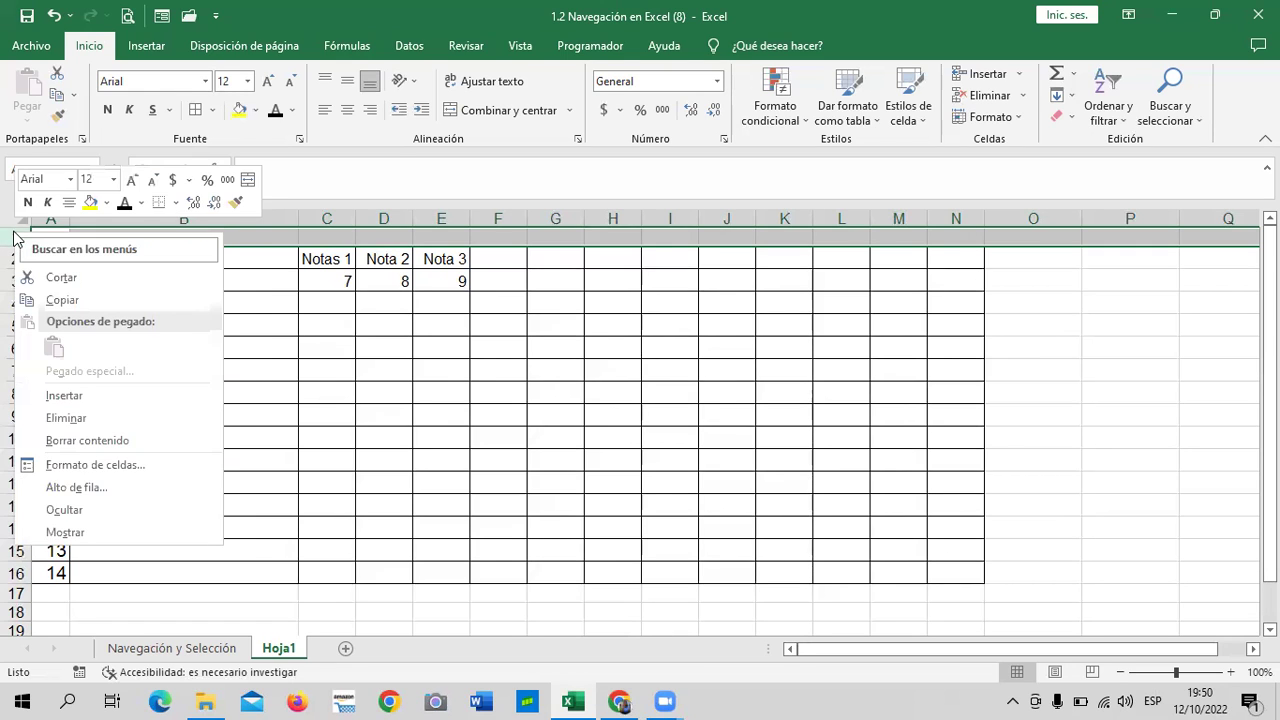
key(Escape)
click(191, 322)
click(15, 236)
right_click(15, 235)
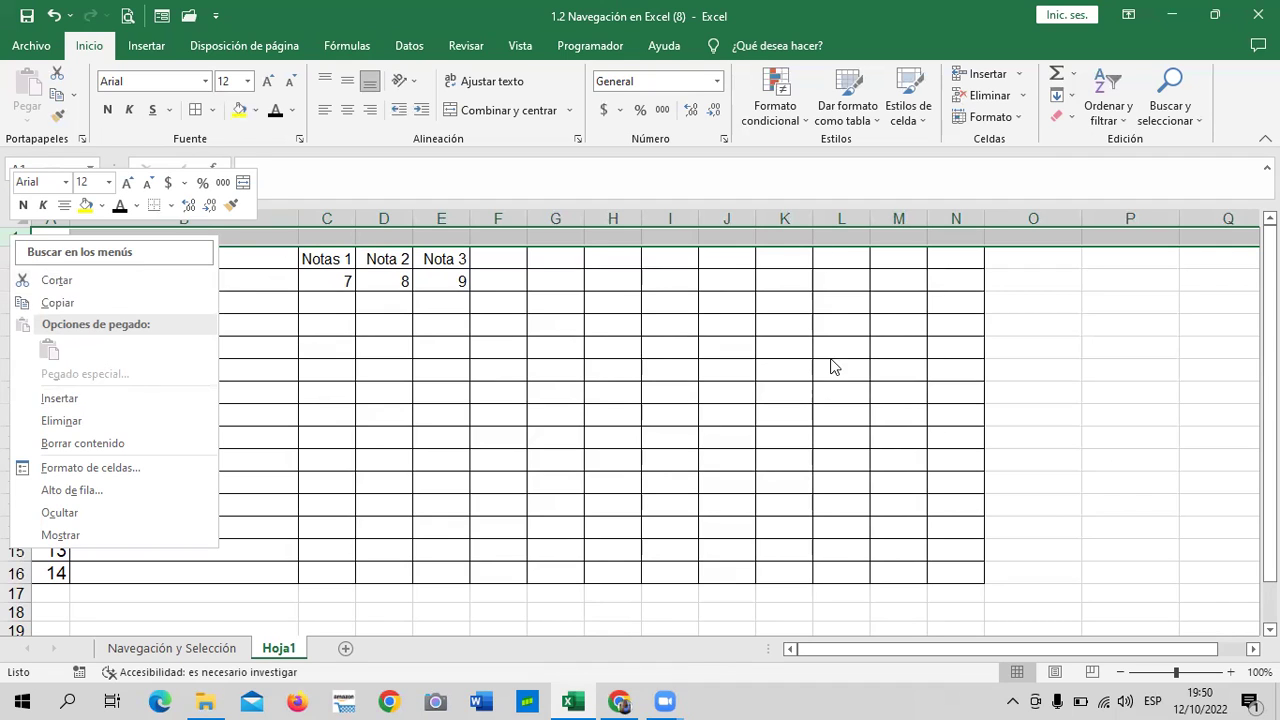
key(Escape)
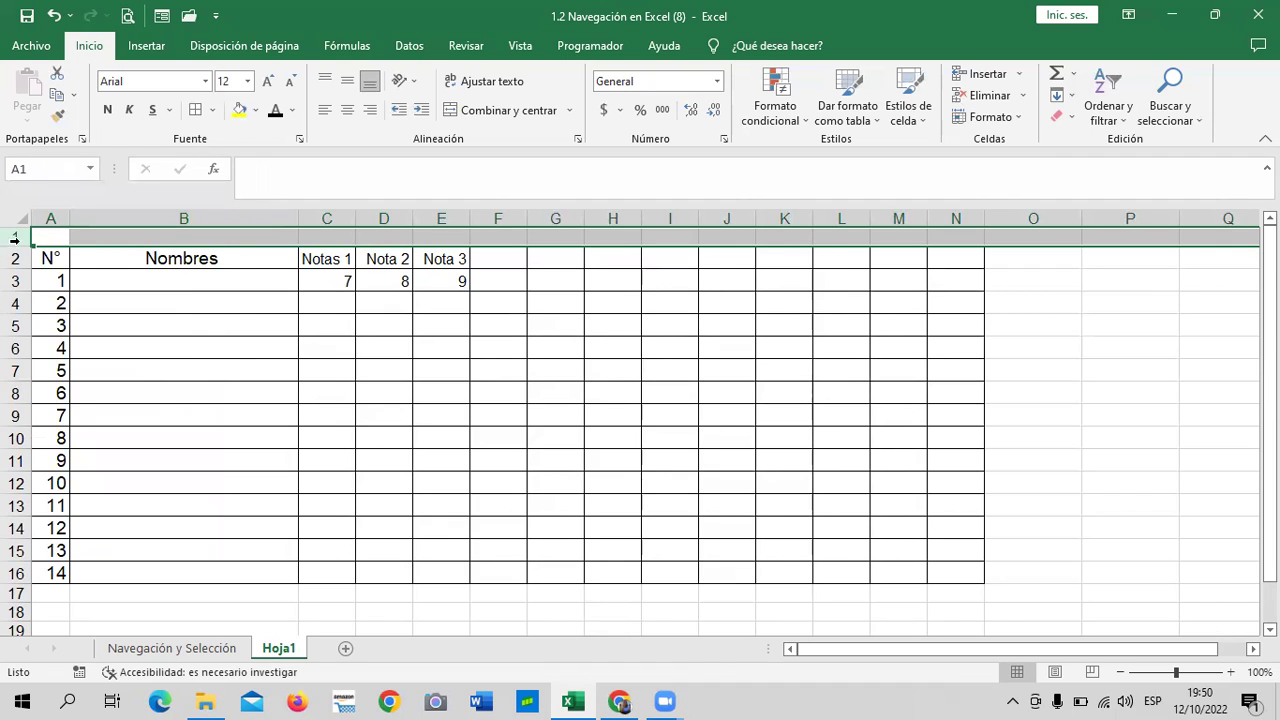
right_click(13, 239)
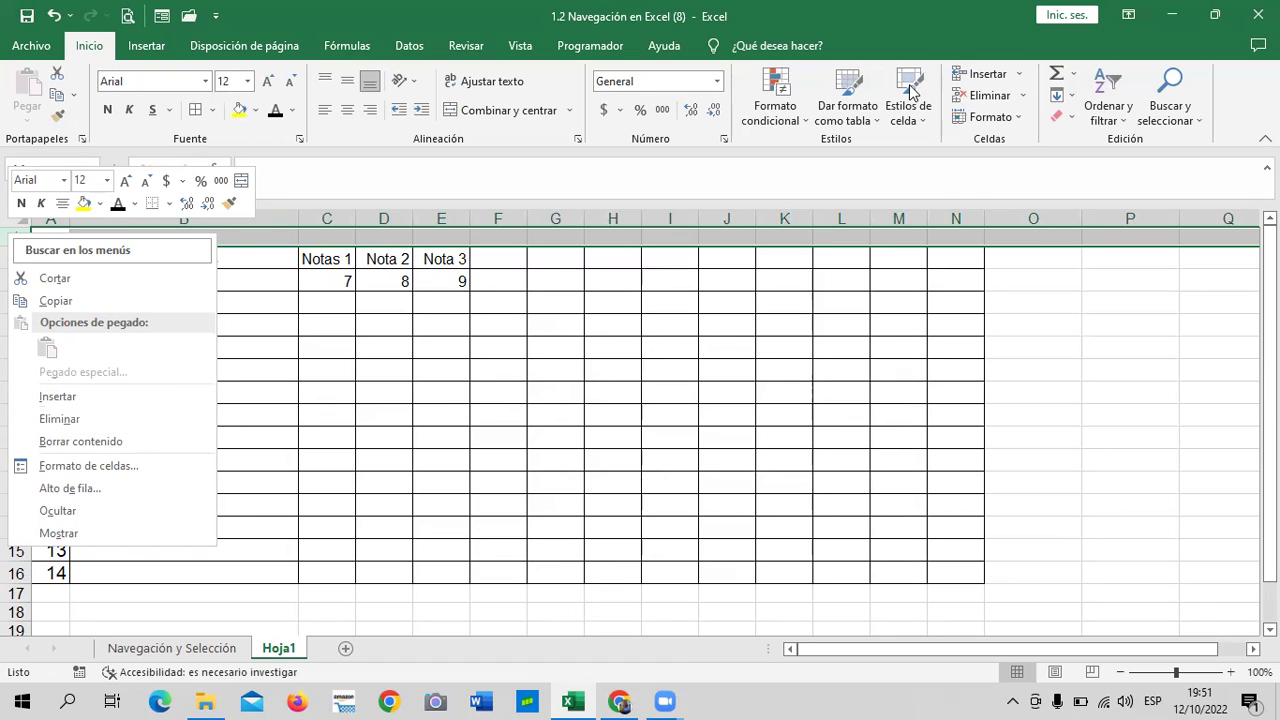
key(Escape)
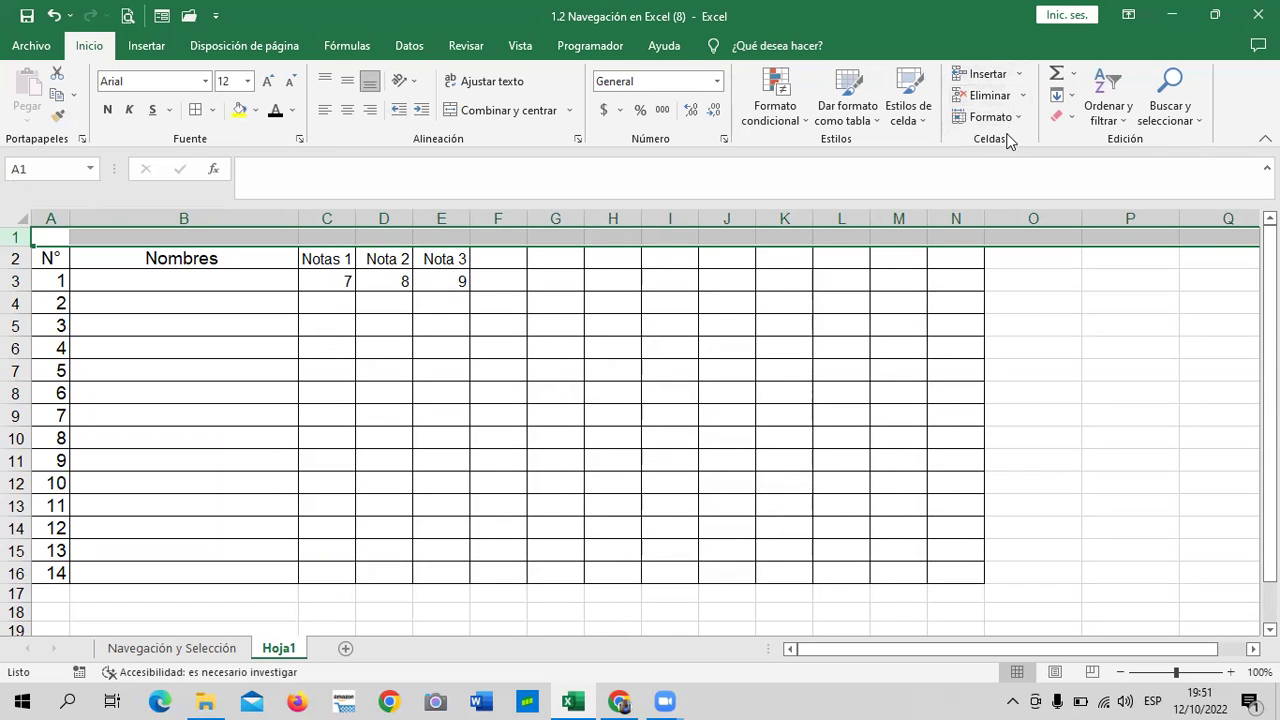
Step: Insert one blank row above row 1, then two more, pushing the headers to row 5
click(988, 74)
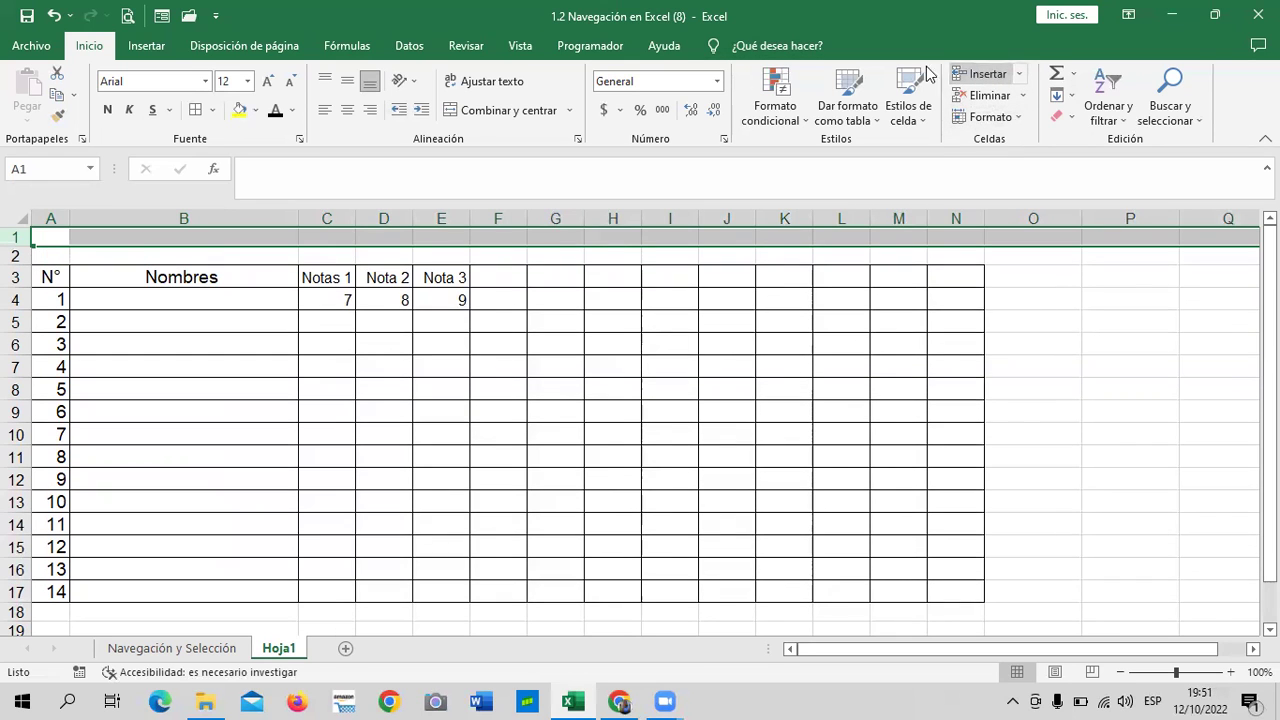
click(696, 366)
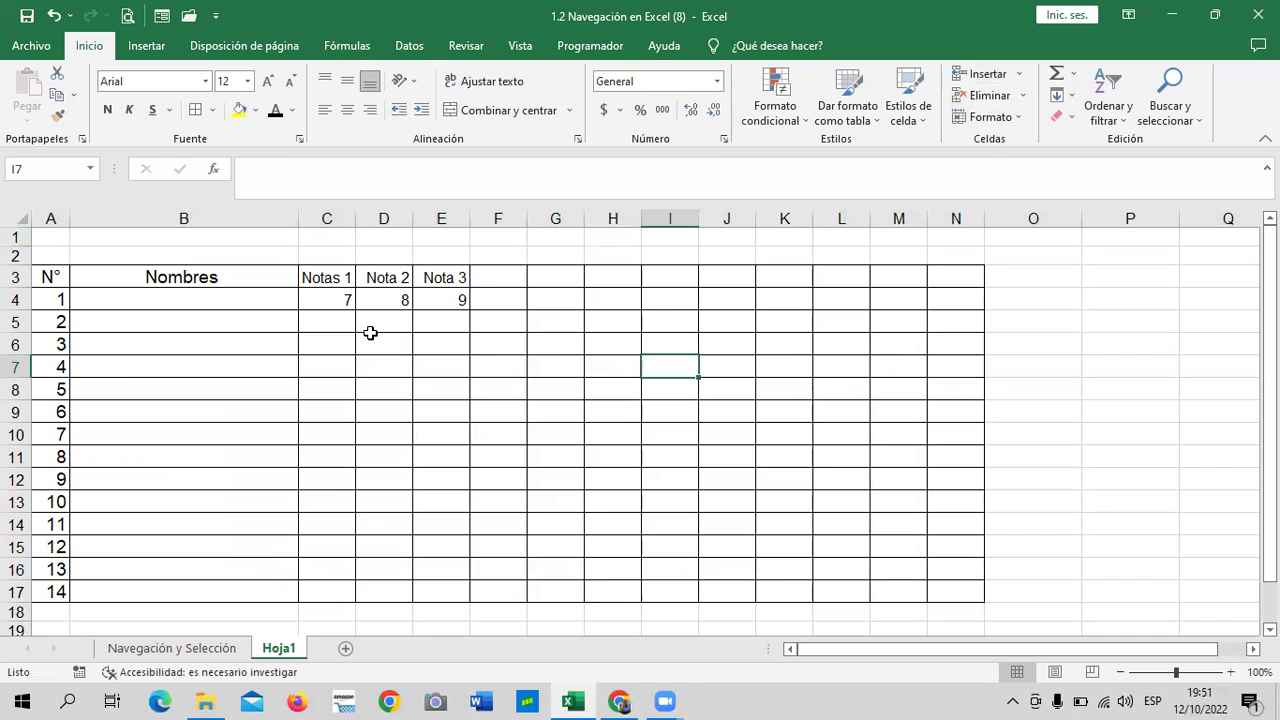
click(430, 397)
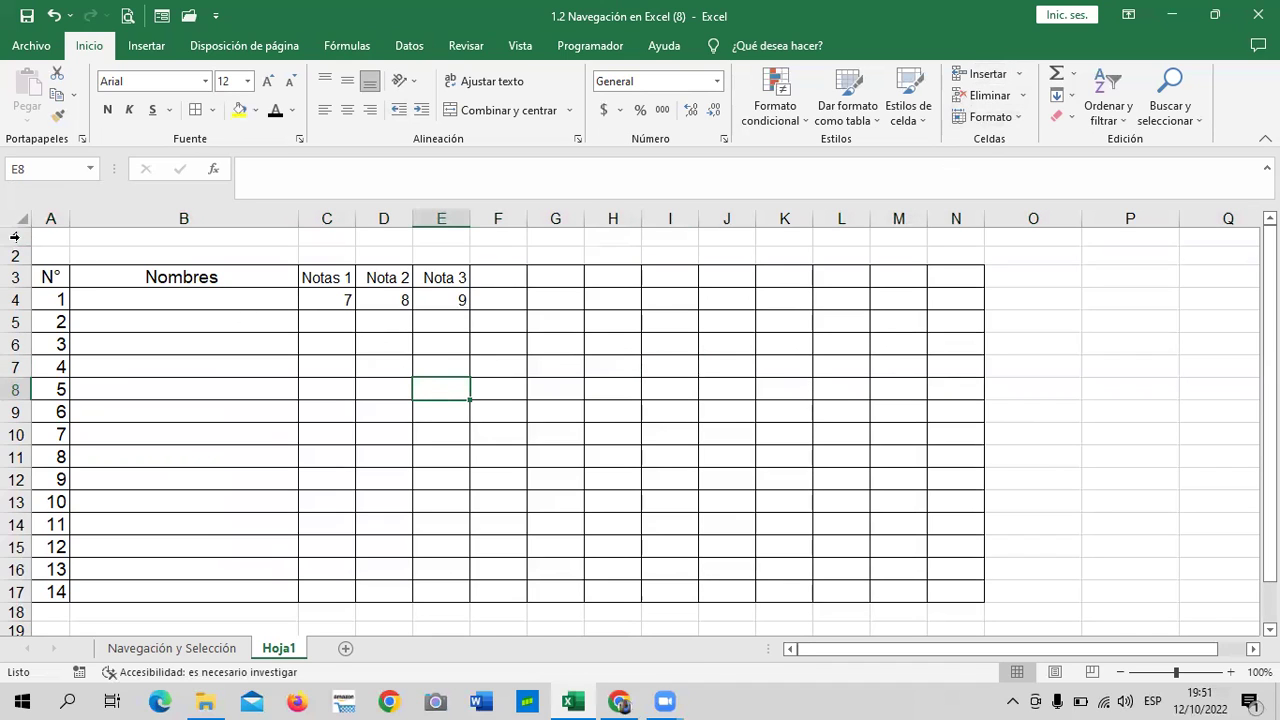
drag(15, 234, 15, 256)
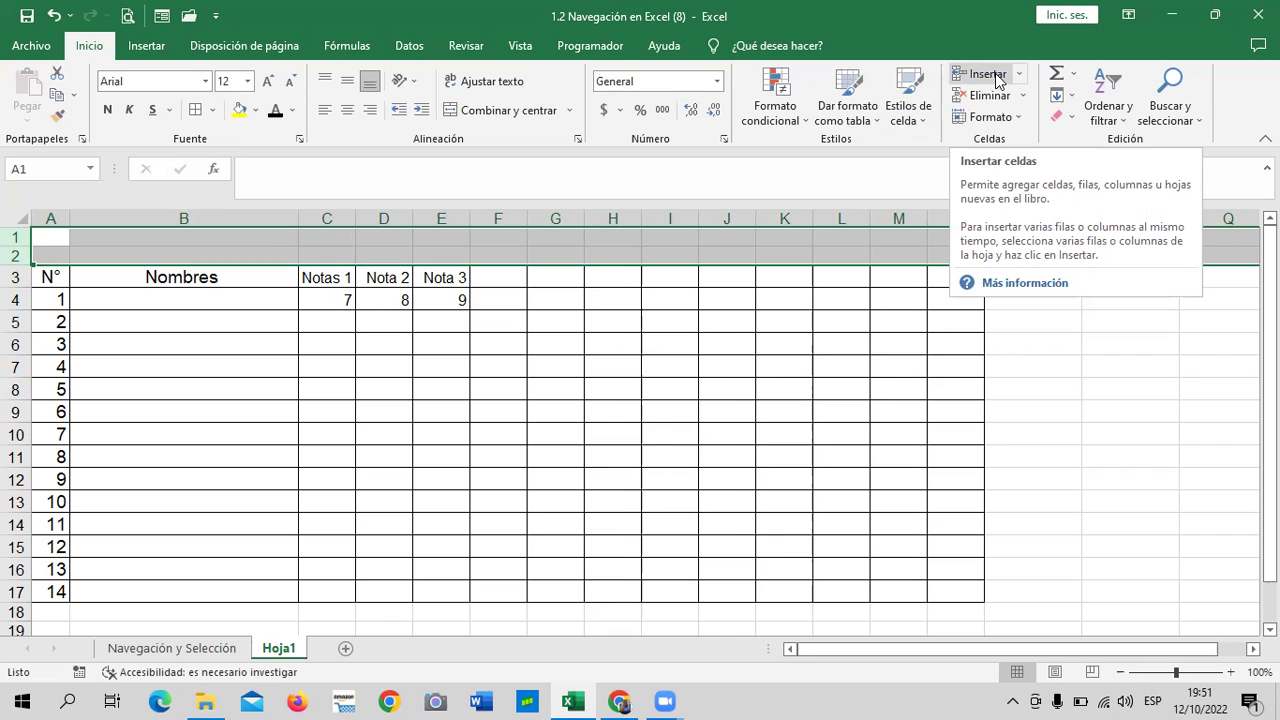
click(986, 74)
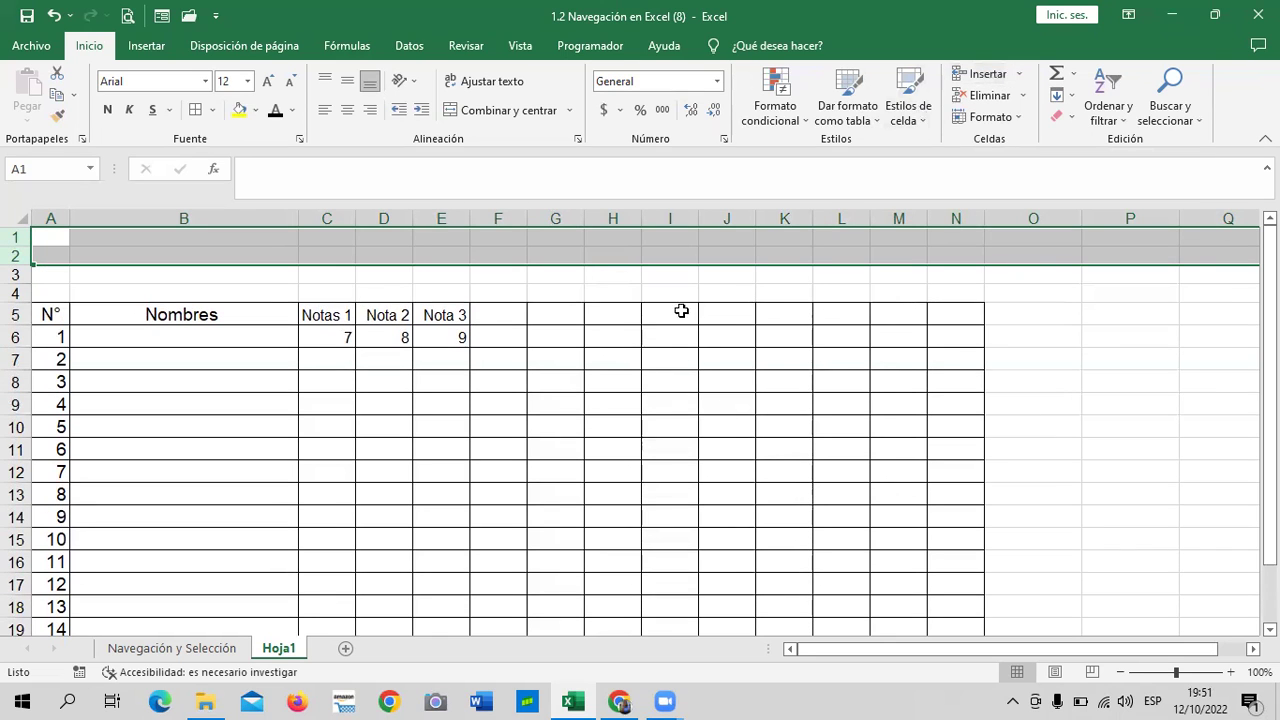
click(692, 448)
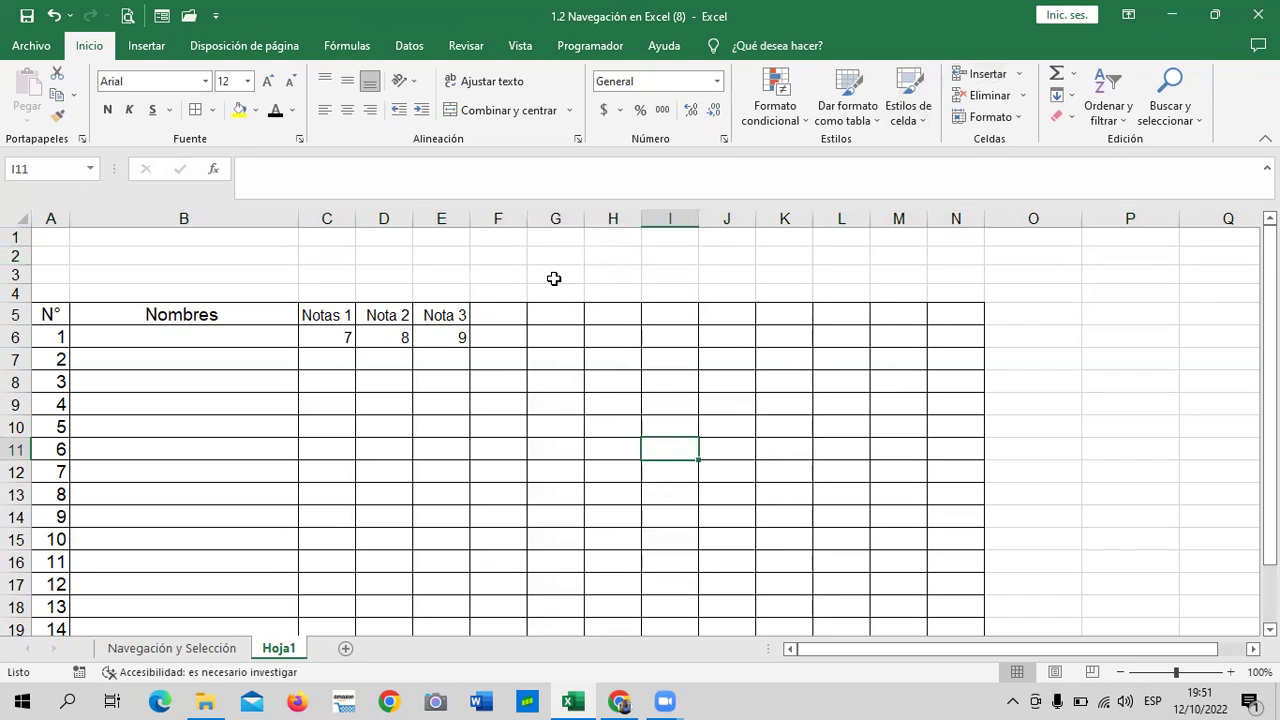
click(771, 409)
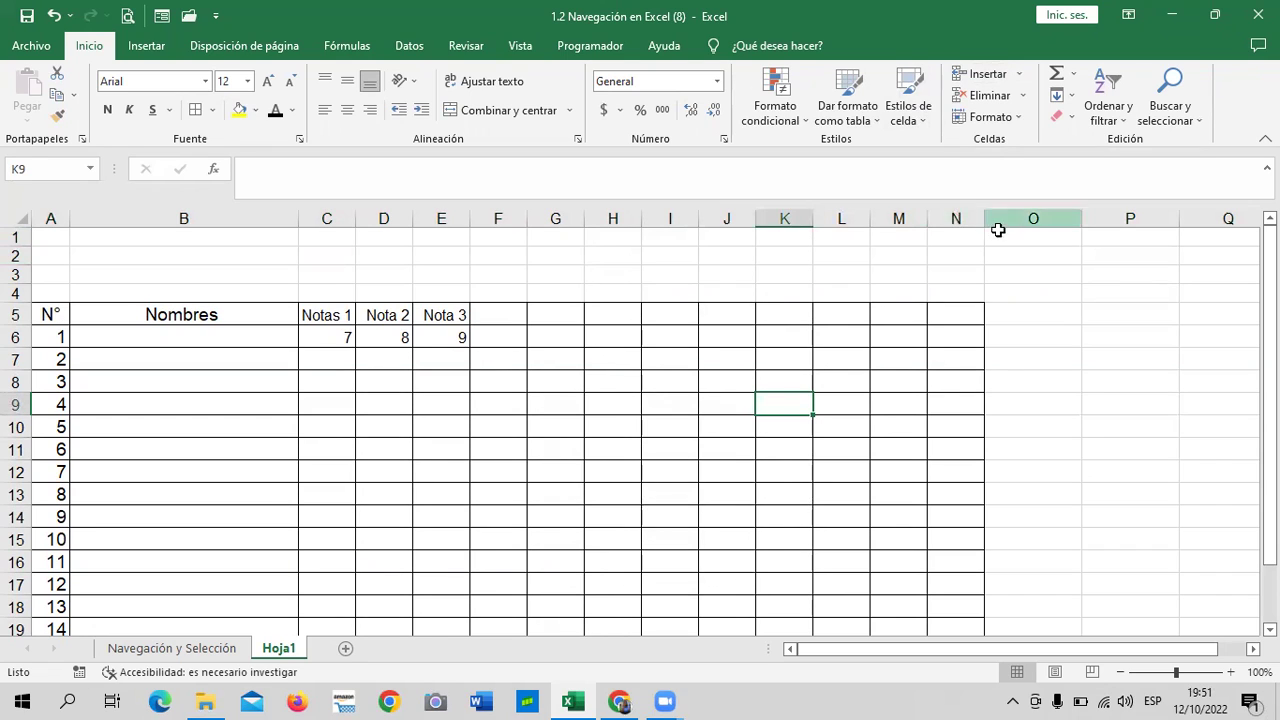
click(930, 426)
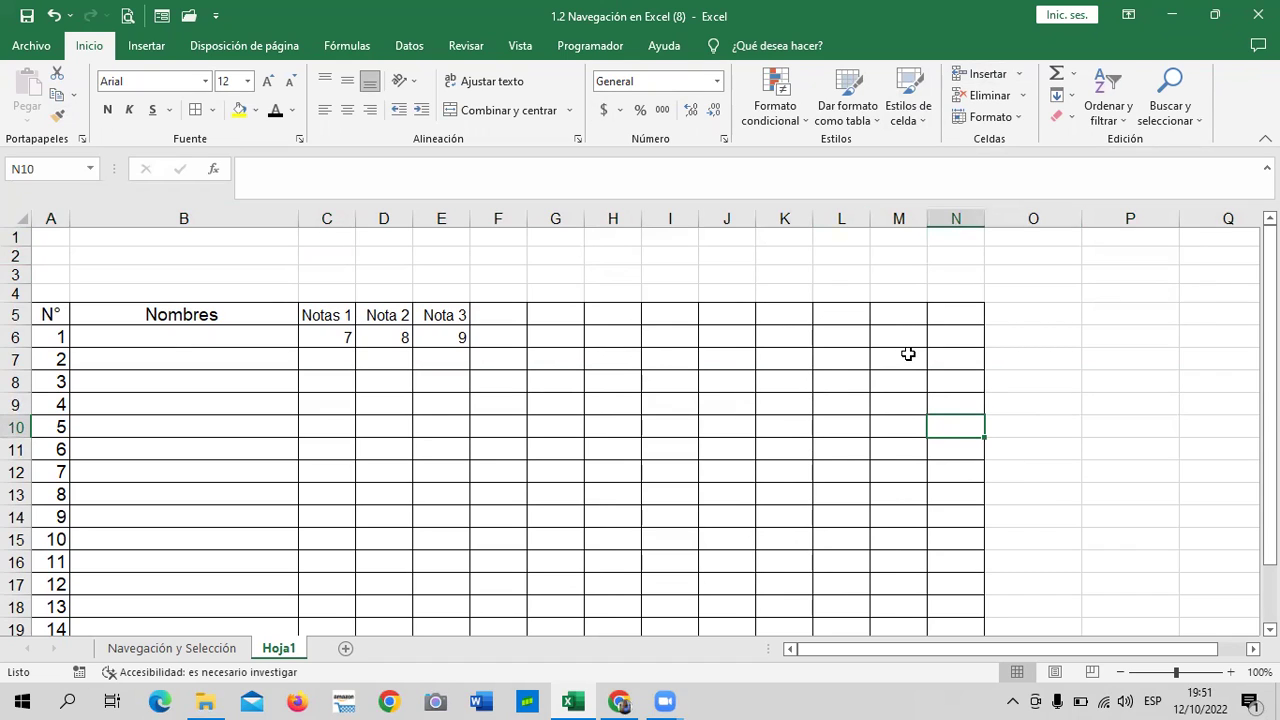
click(956, 216)
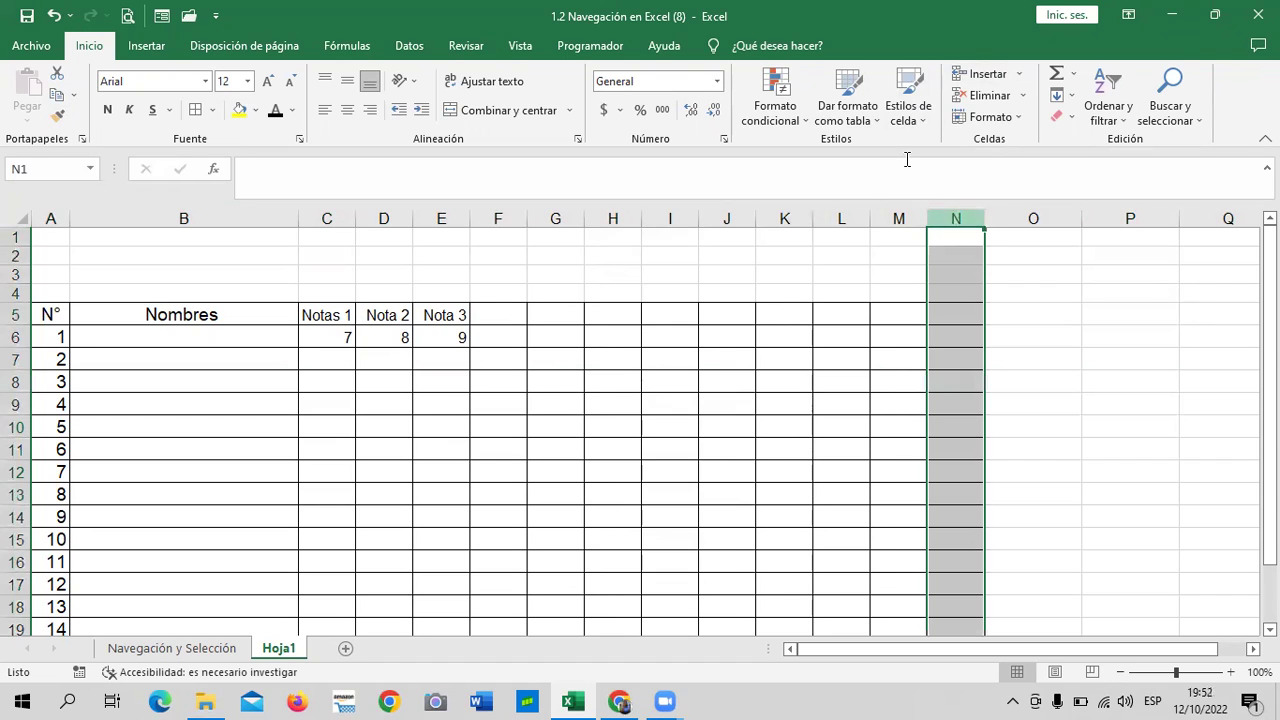
click(1092, 316)
click(957, 216)
click(1028, 338)
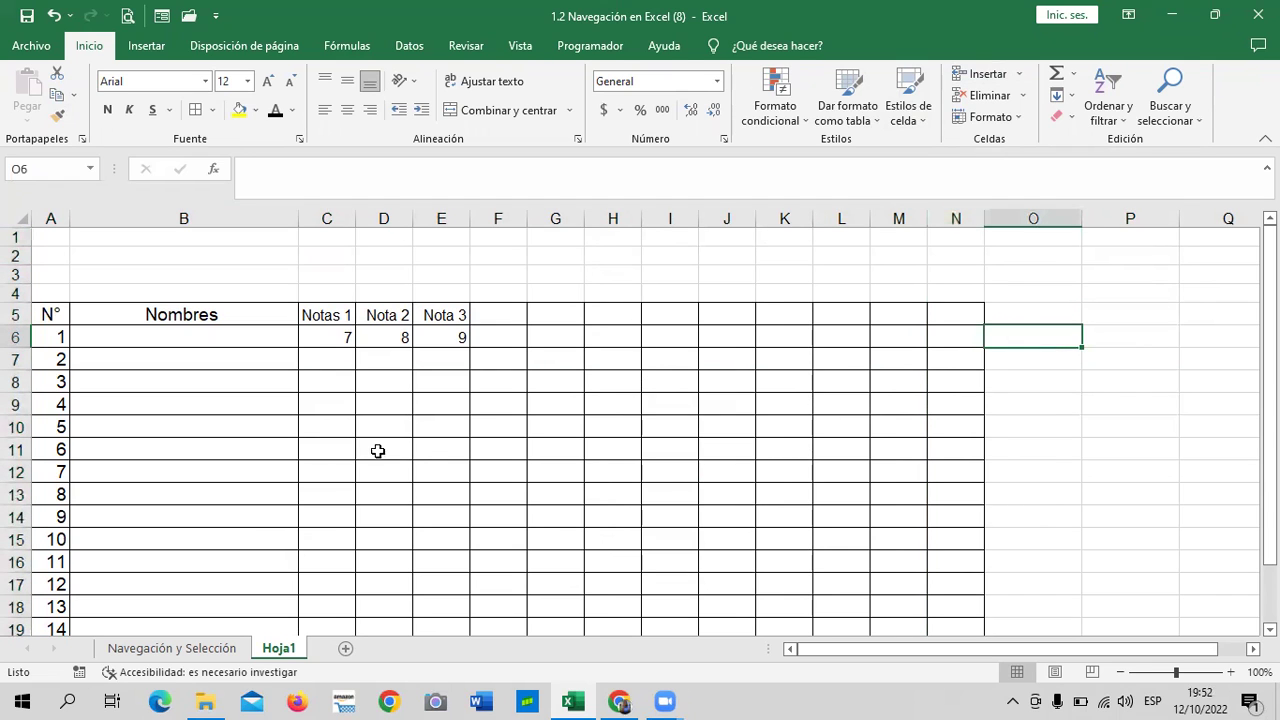
scroll(630, 398, down, 2)
scroll(626, 402, up, 2)
click(932, 426)
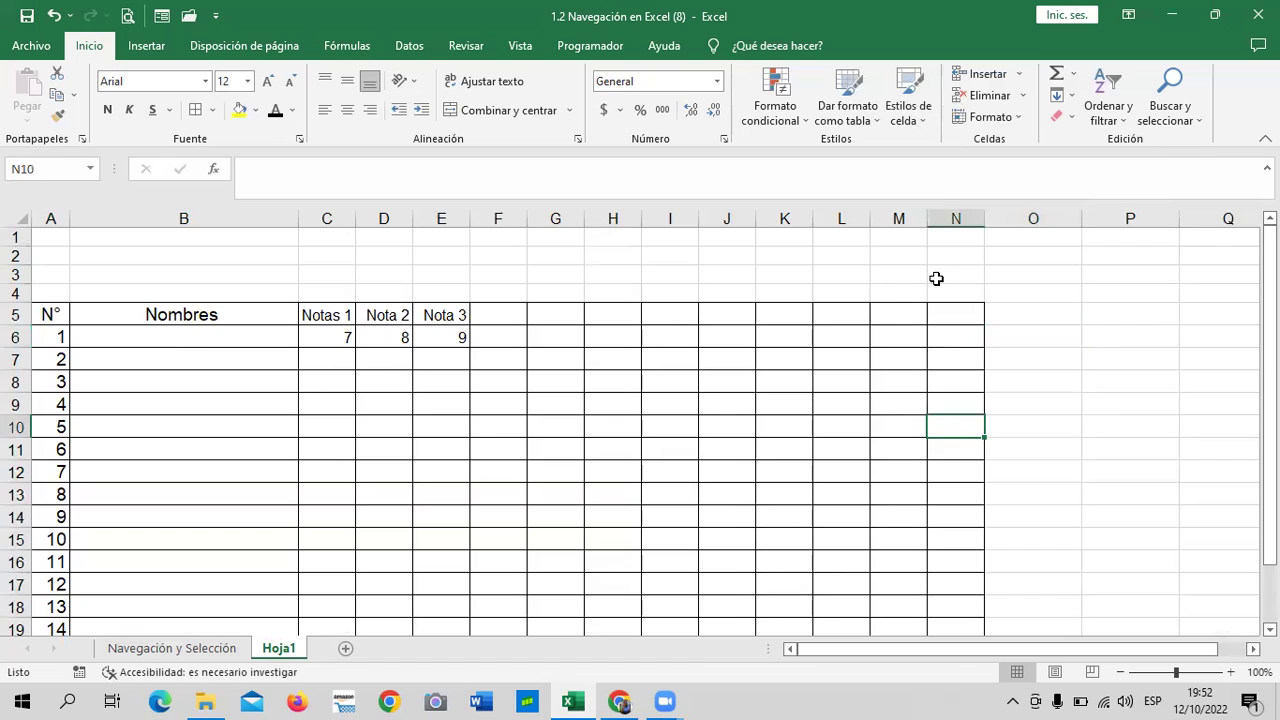
click(957, 213)
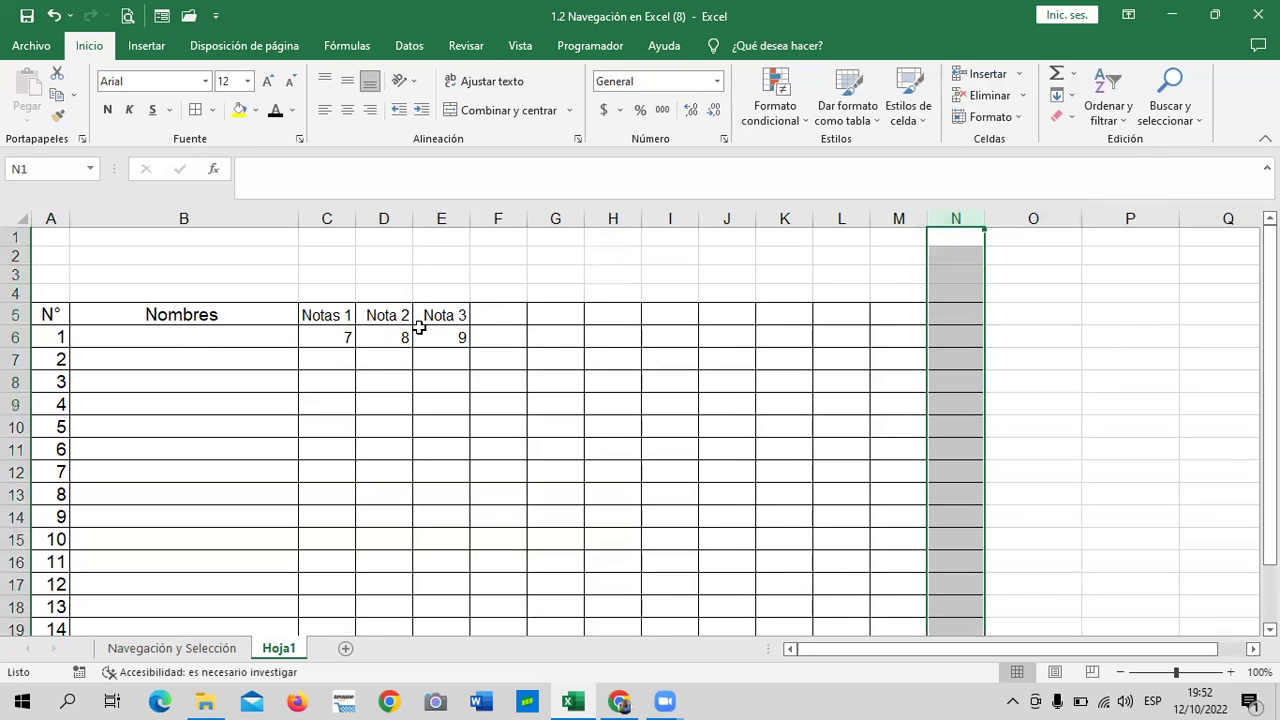
click(380, 312)
click(438, 314)
Step: Type the header 'Nota 1' into F5, clearing stray text typed into H6
click(508, 318)
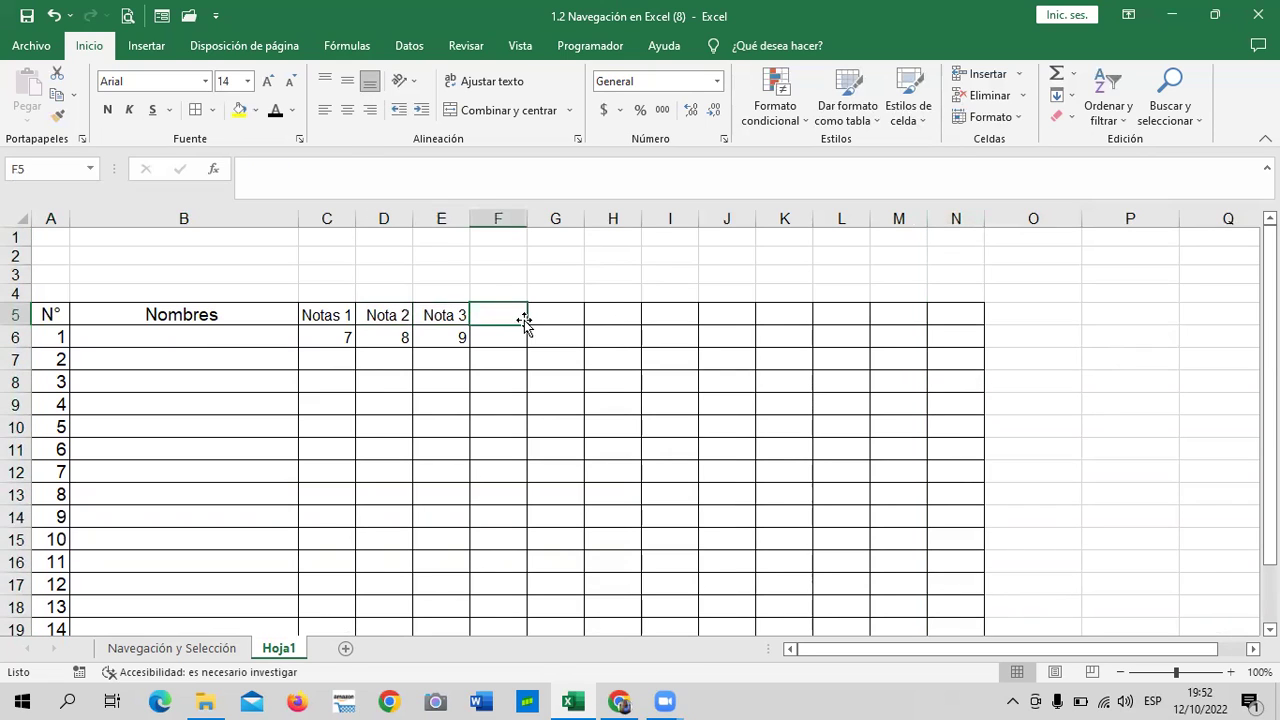
text(n)
click(628, 342)
text(ta)
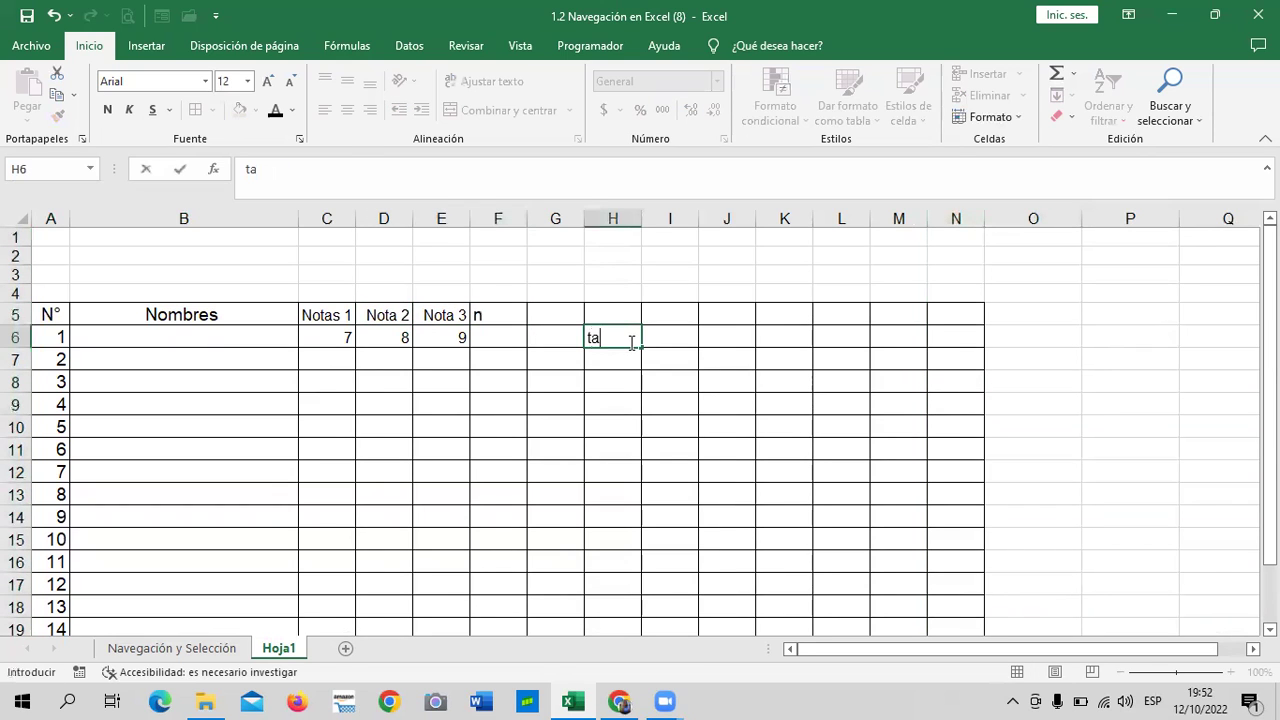
key(BackSpace)
key(BackSpace)
click(502, 310)
key(BackSpace)
text(NO)
key(BackSpace)
key(BackSpace)
text(ta)
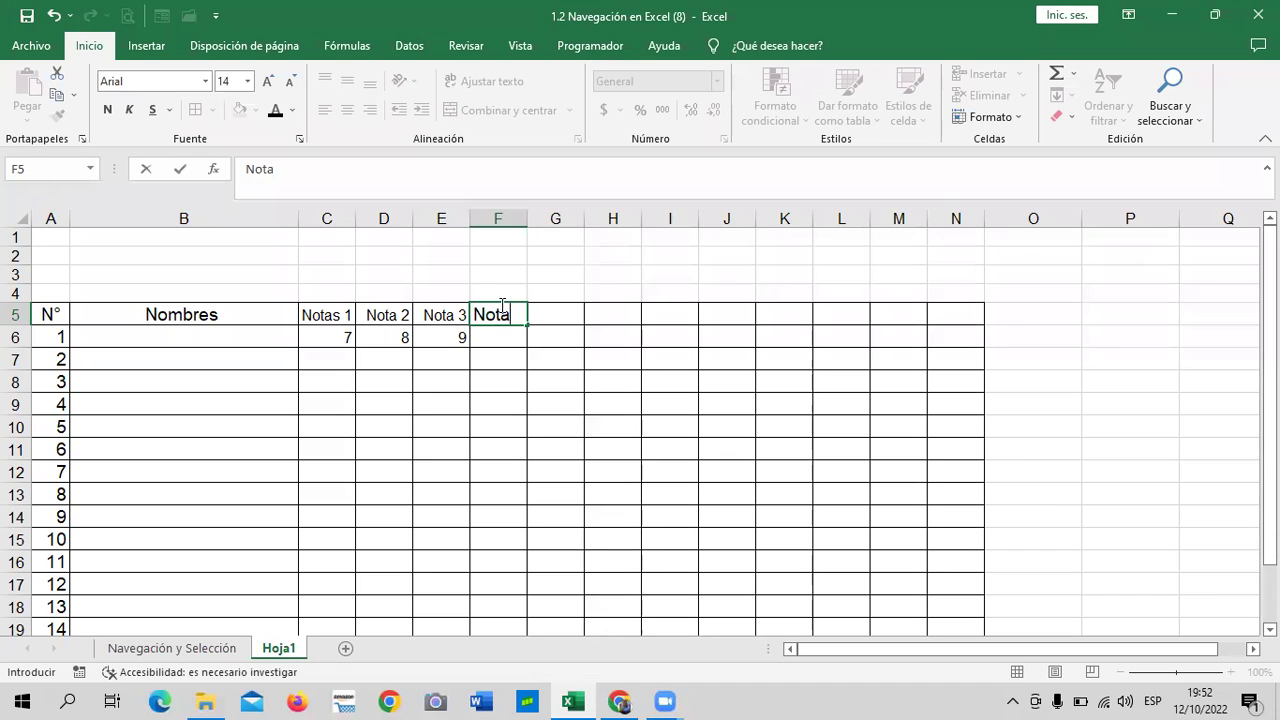
text( 1)
click(598, 481)
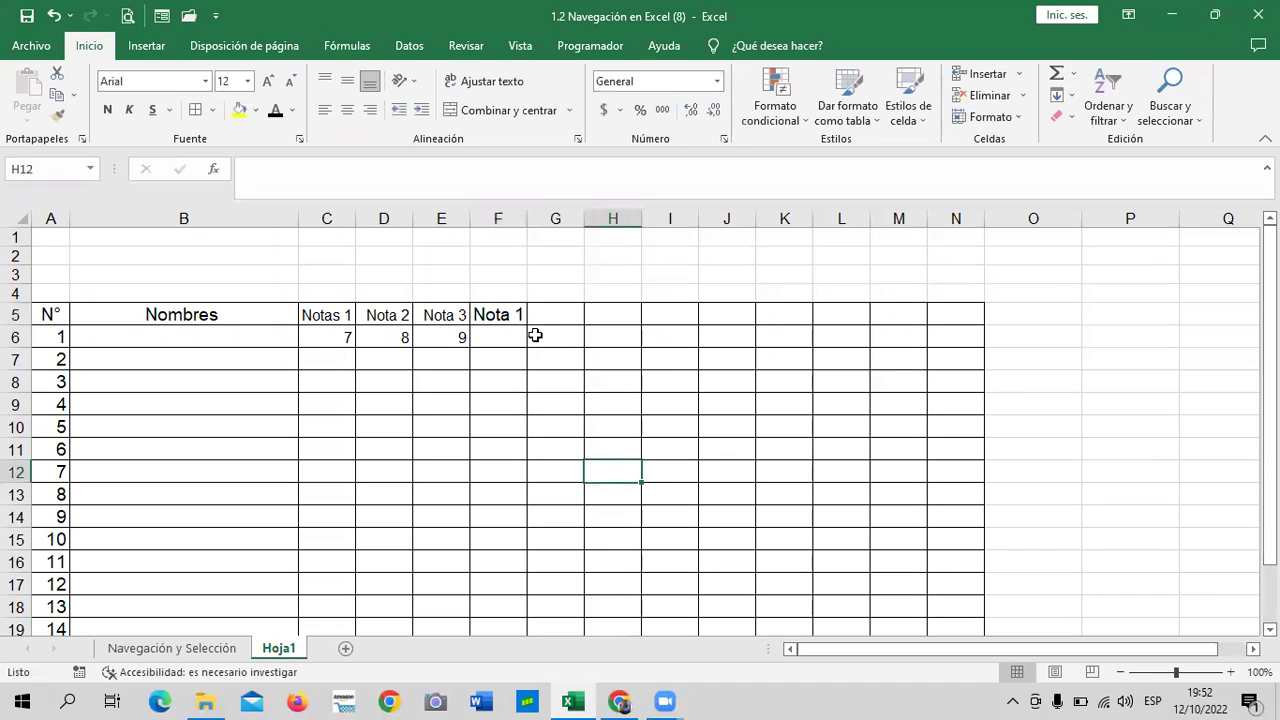
Step: Reduce the Nota 1 header to 12 pt to match the Nota 3 header
click(487, 320)
click(290, 80)
click(606, 392)
click(432, 320)
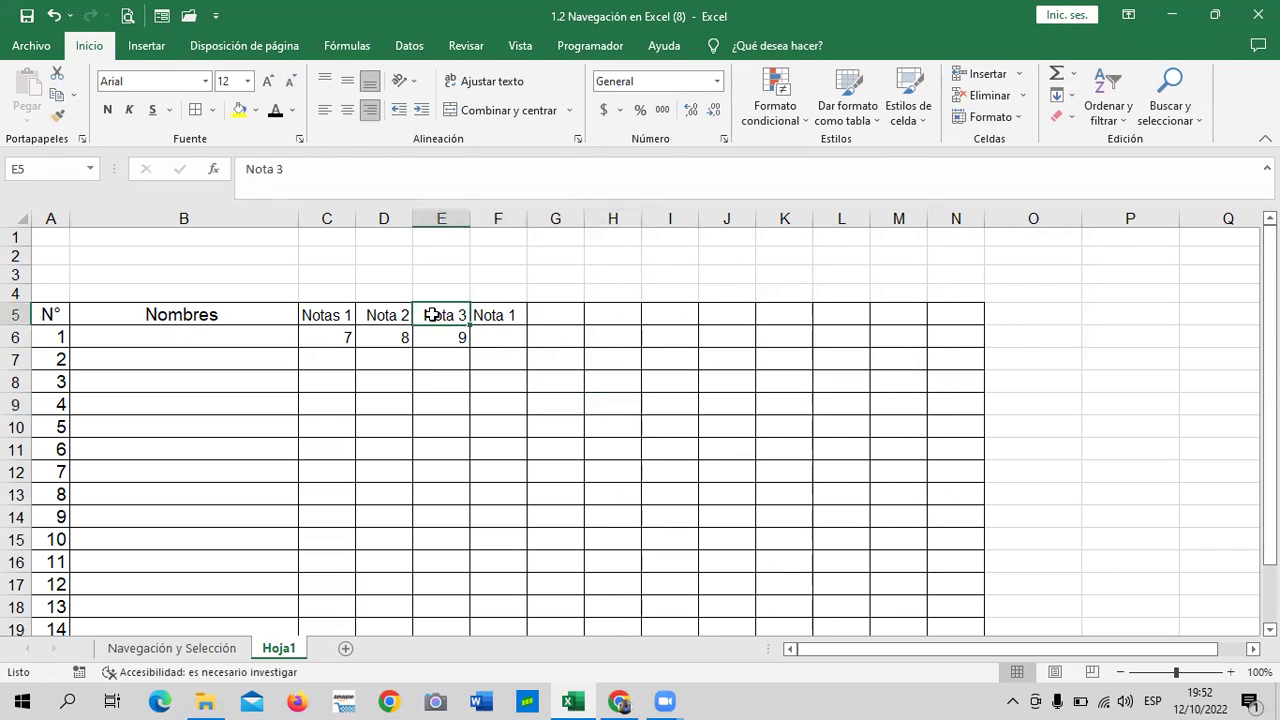
click(481, 374)
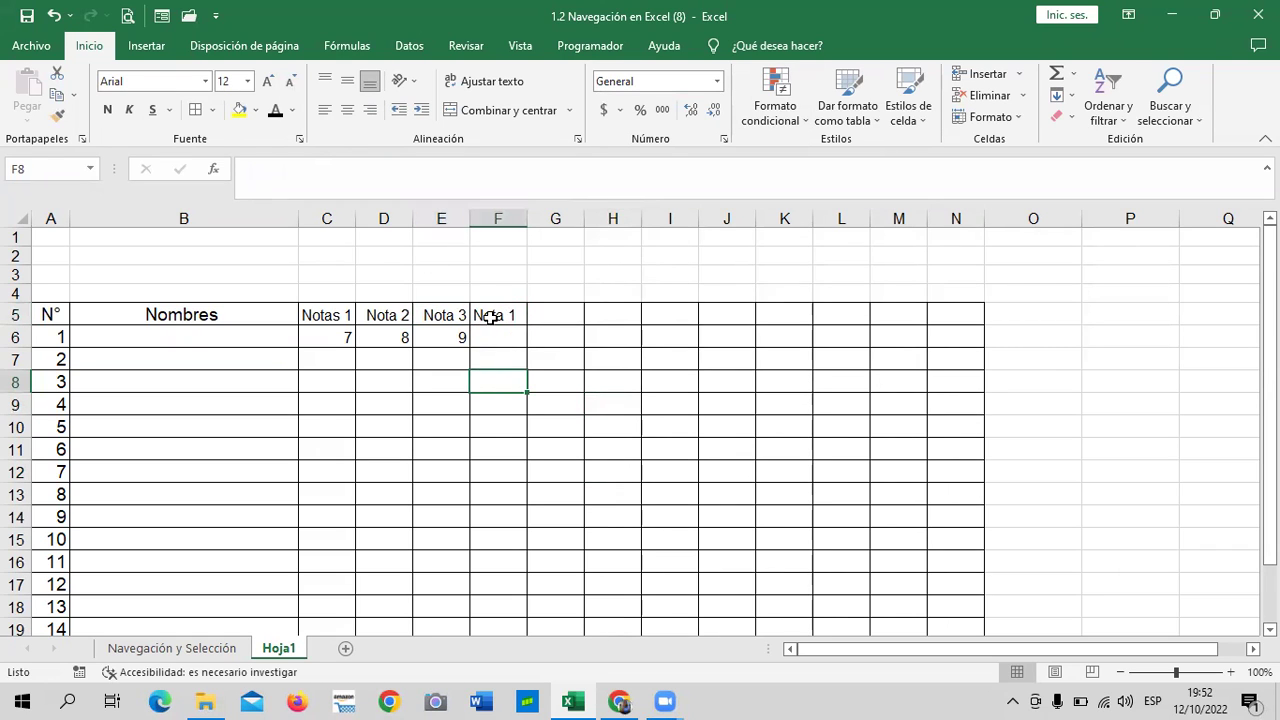
click(490, 317)
click(604, 397)
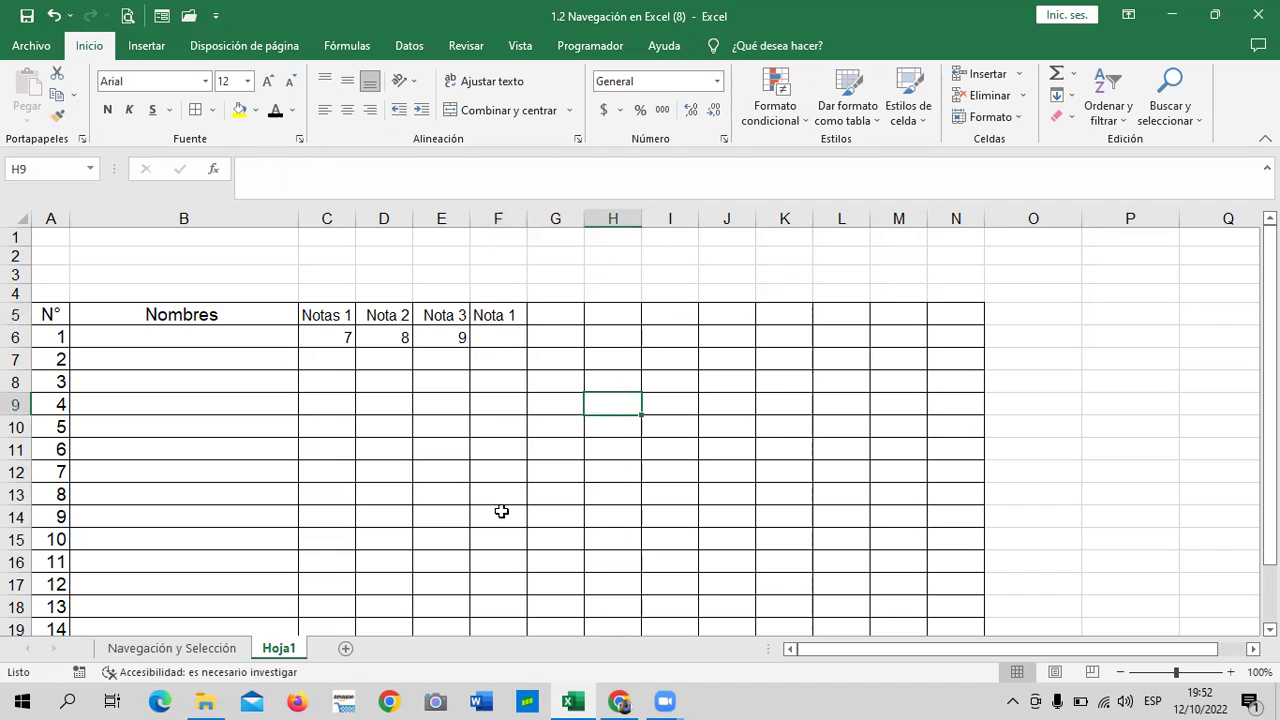
click(603, 420)
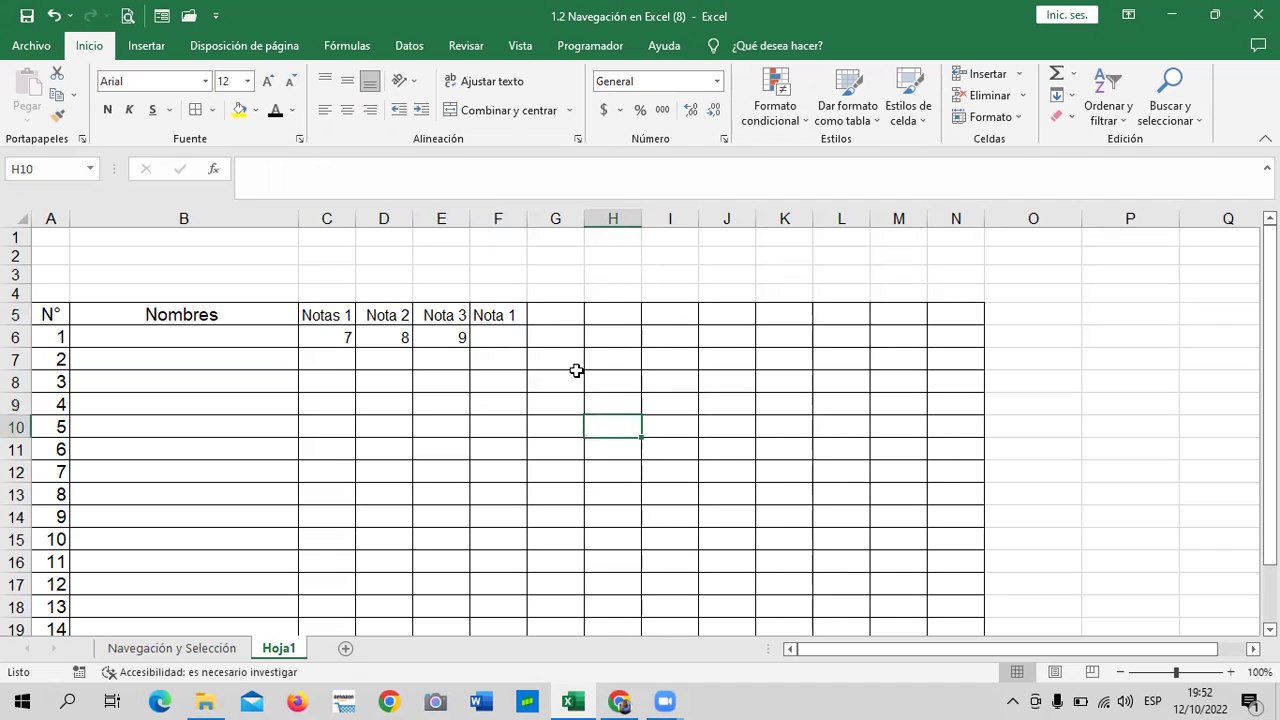
click(510, 214)
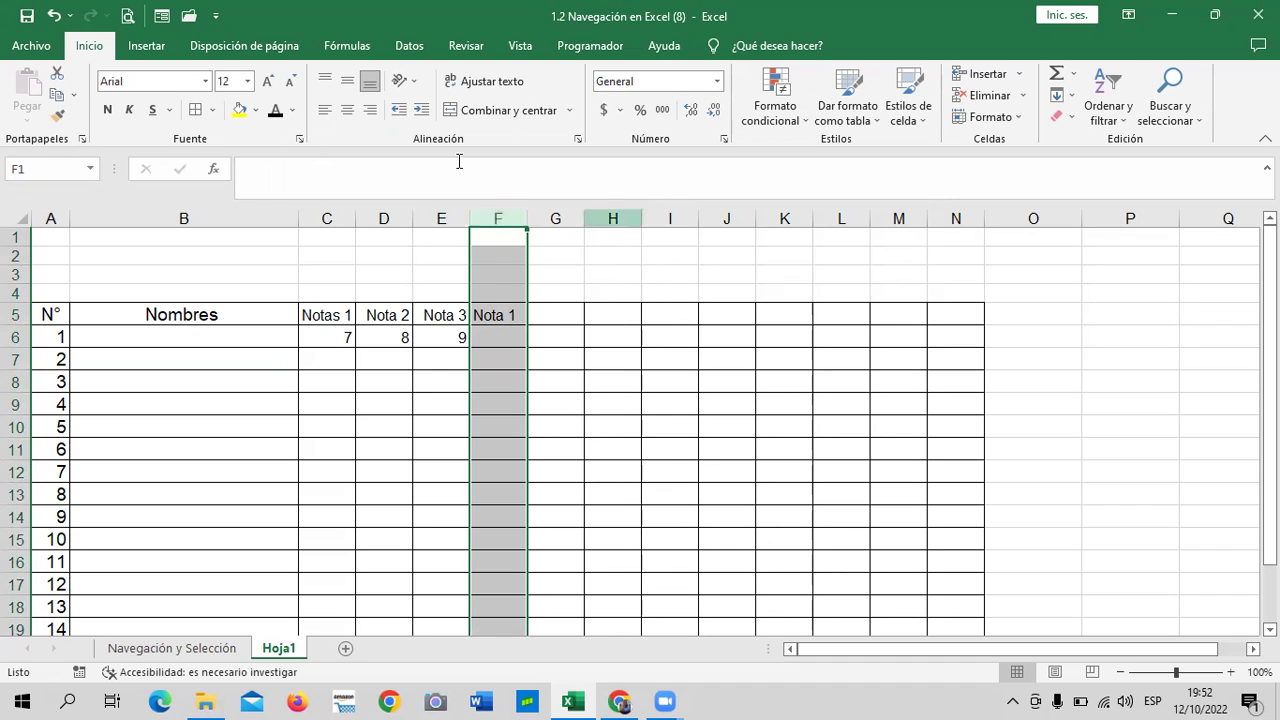
click(589, 471)
click(505, 213)
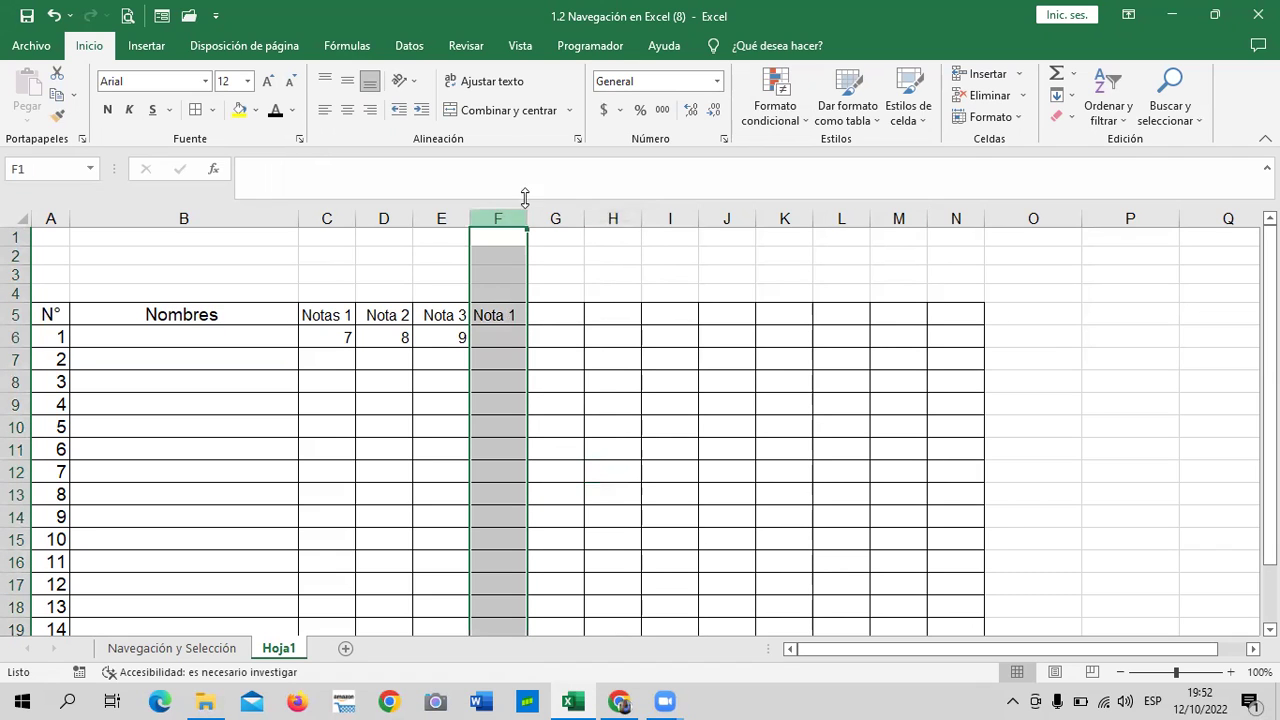
right_click(501, 259)
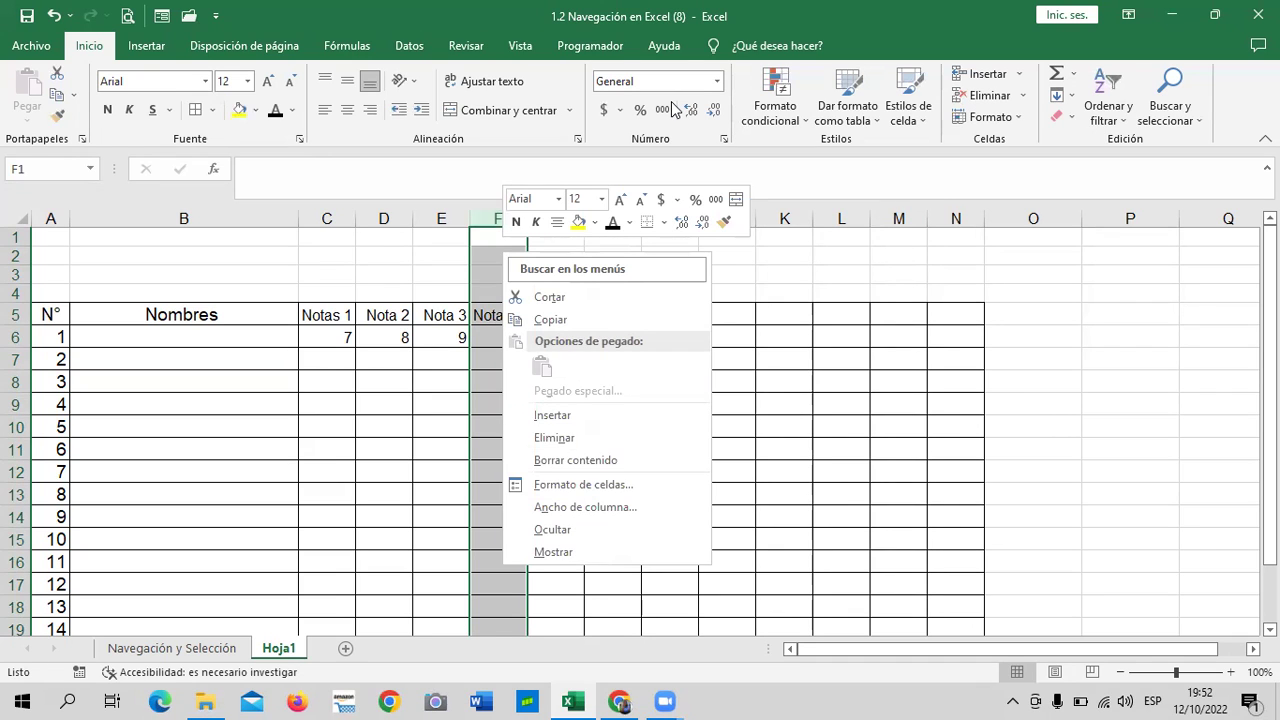
click(820, 418)
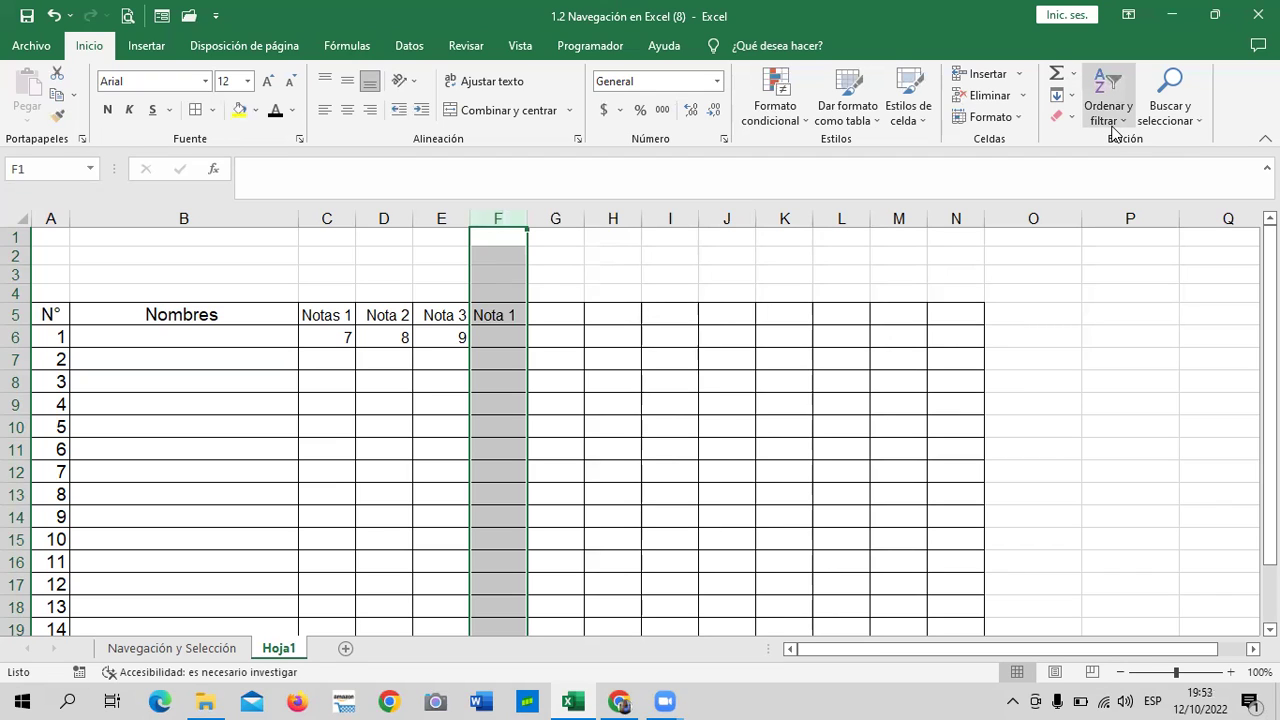
key(ctrl+plus)
click(613, 447)
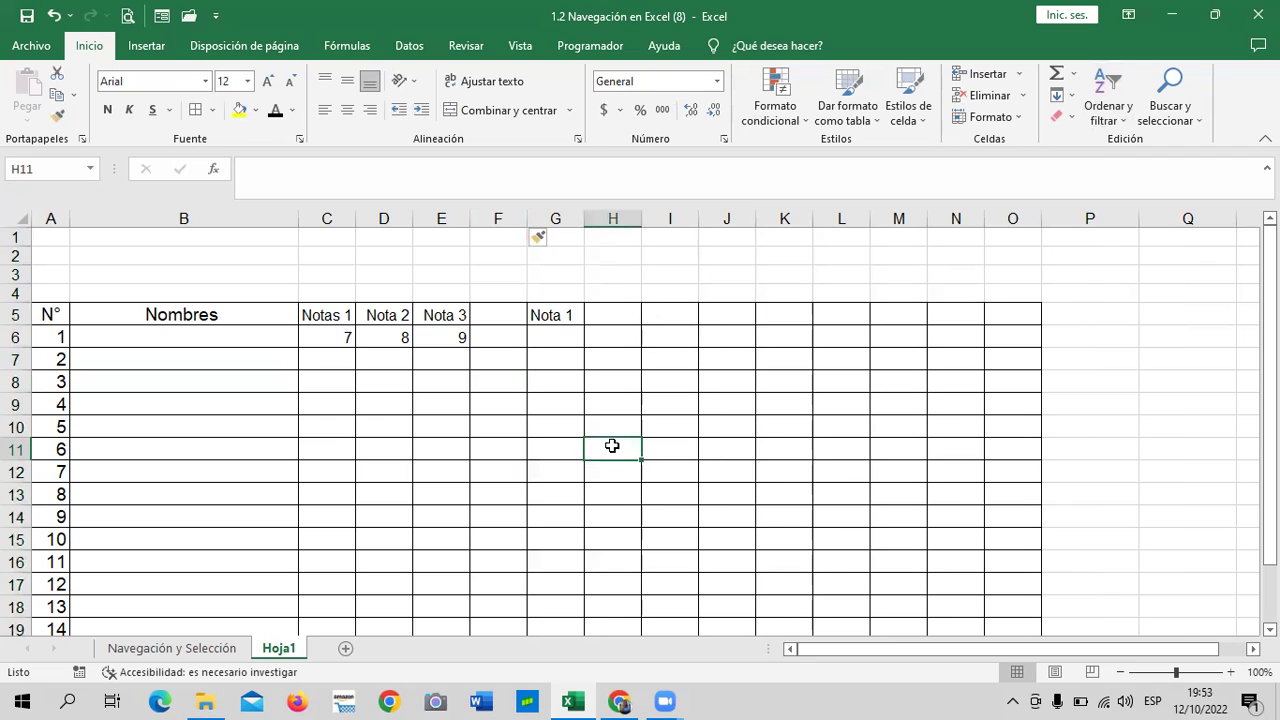
click(504, 314)
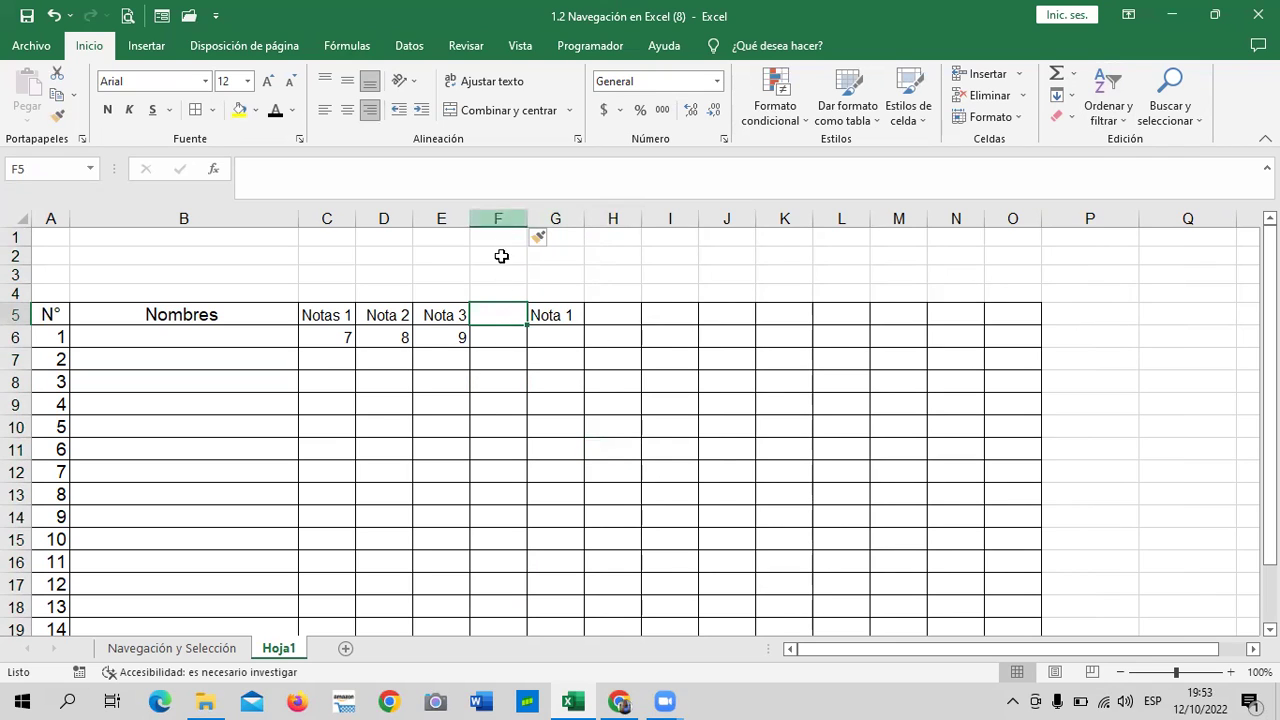
click(651, 420)
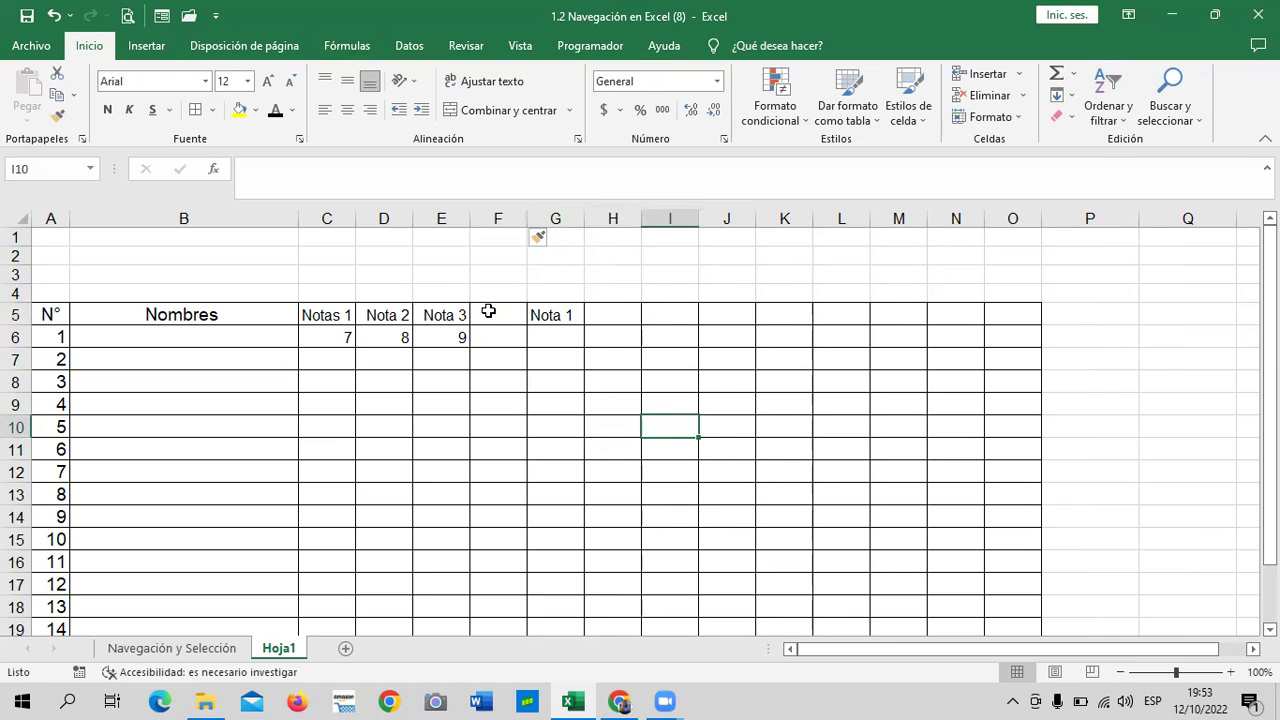
click(495, 316)
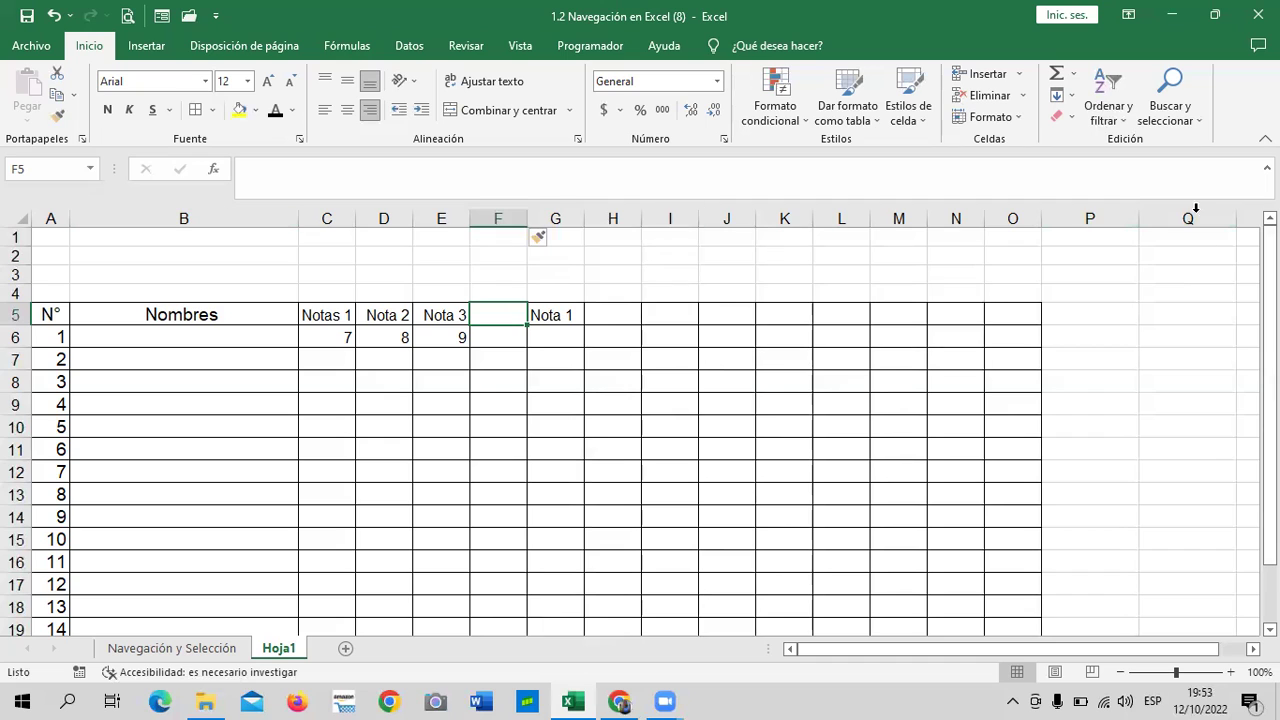
click(546, 428)
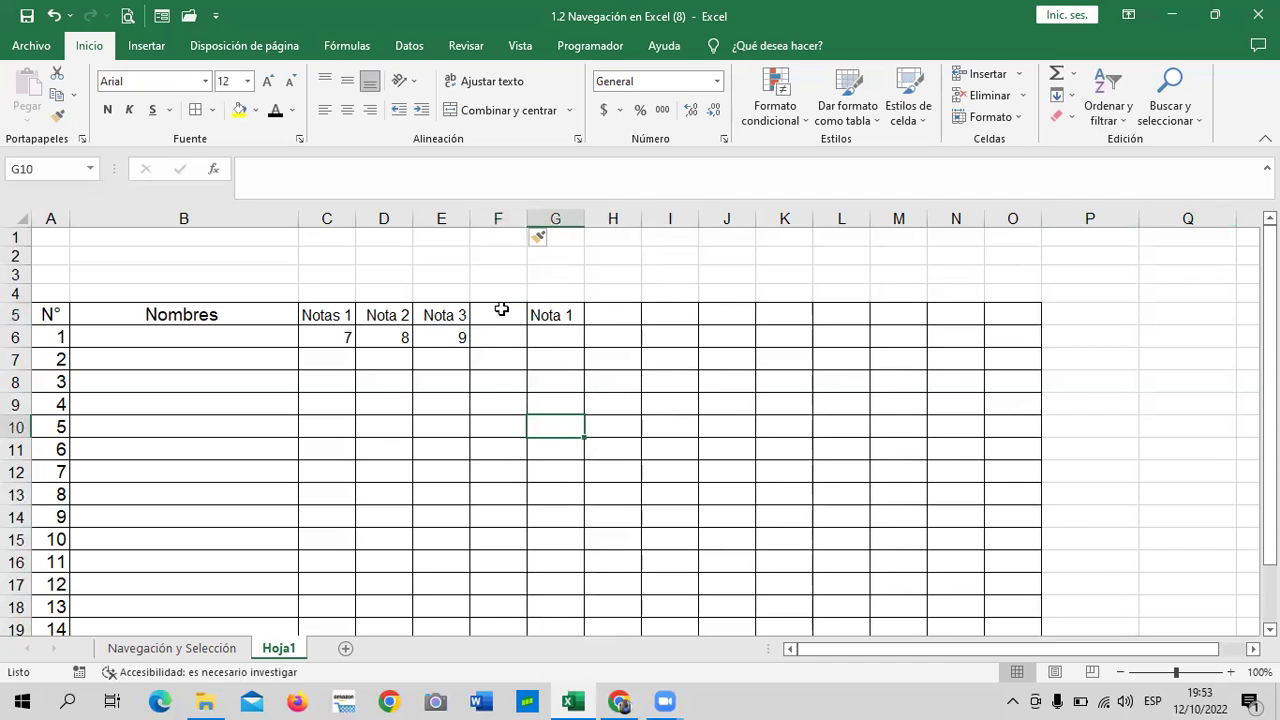
click(501, 310)
Step: Enter 'promedio' in F5 and shrink it two font steps to 10 pt
text(prome)
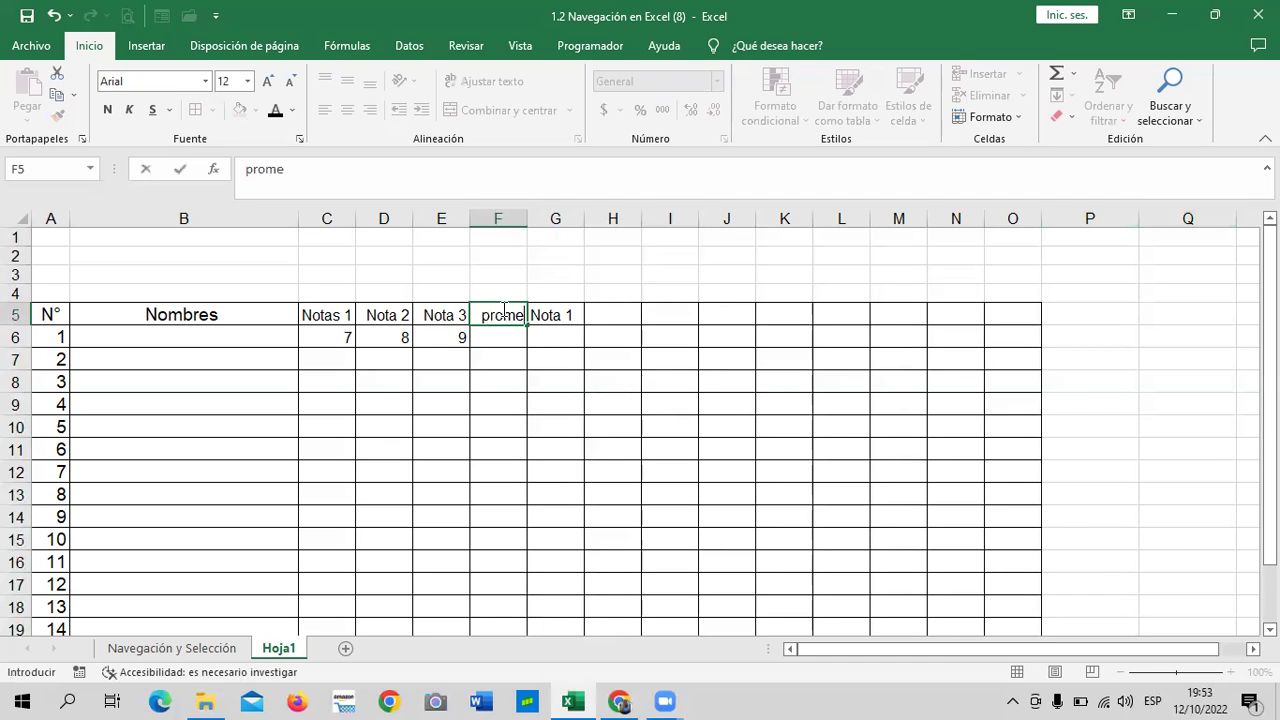
text(dio)
key(Return)
click(543, 389)
click(505, 311)
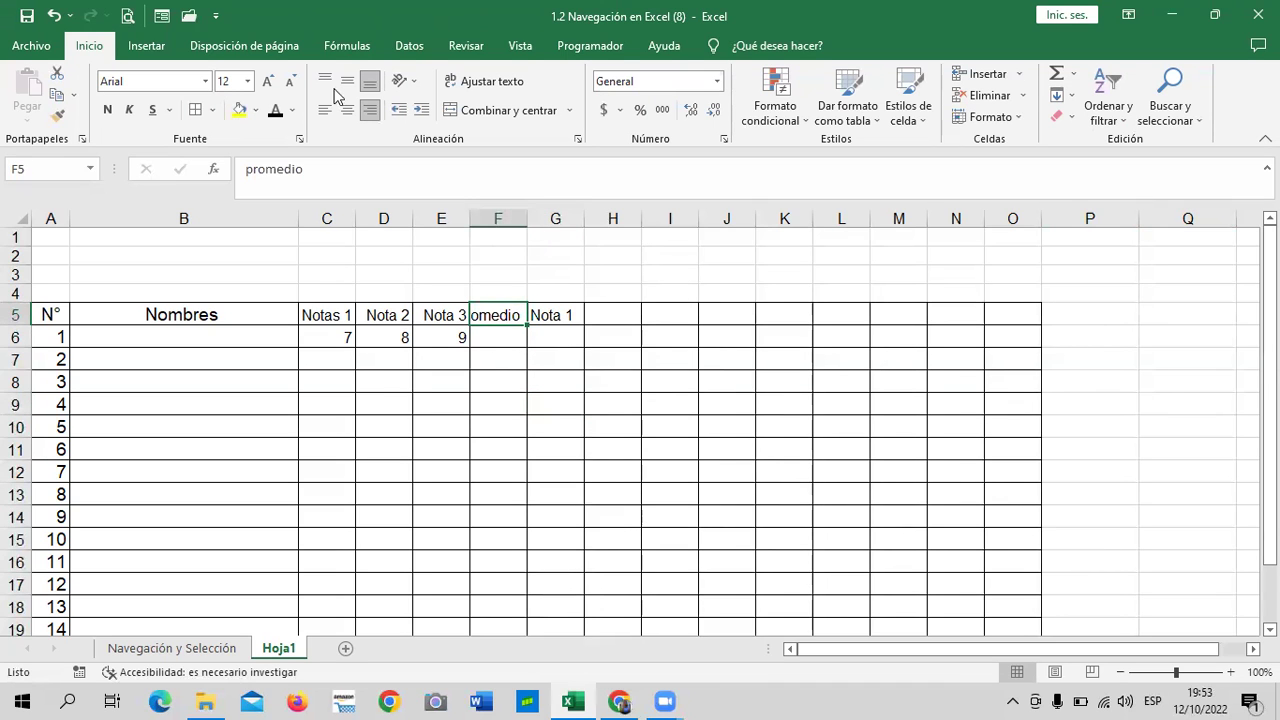
click(291, 82)
click(291, 82)
click(626, 514)
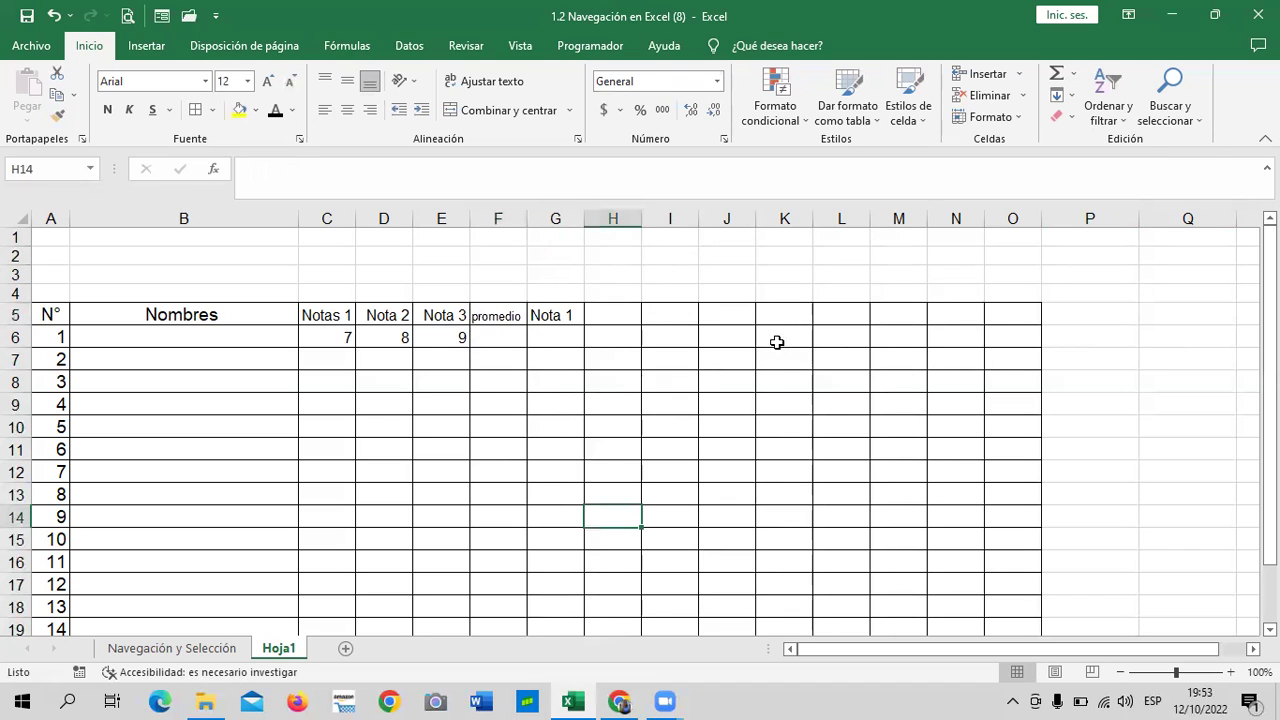
Step: Capitalize the header to 'Promedio' and center it in its cell
click(498, 315)
click(259, 170)
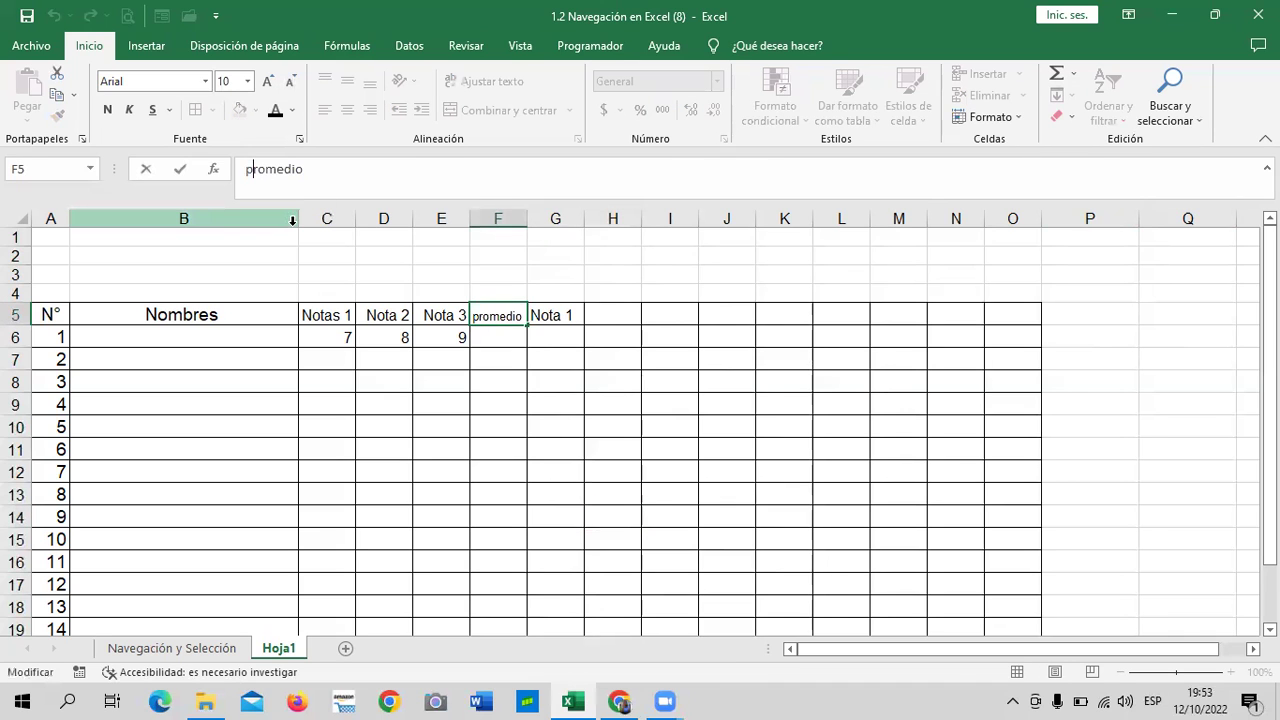
key(BackSpace)
text(P)
key(Return)
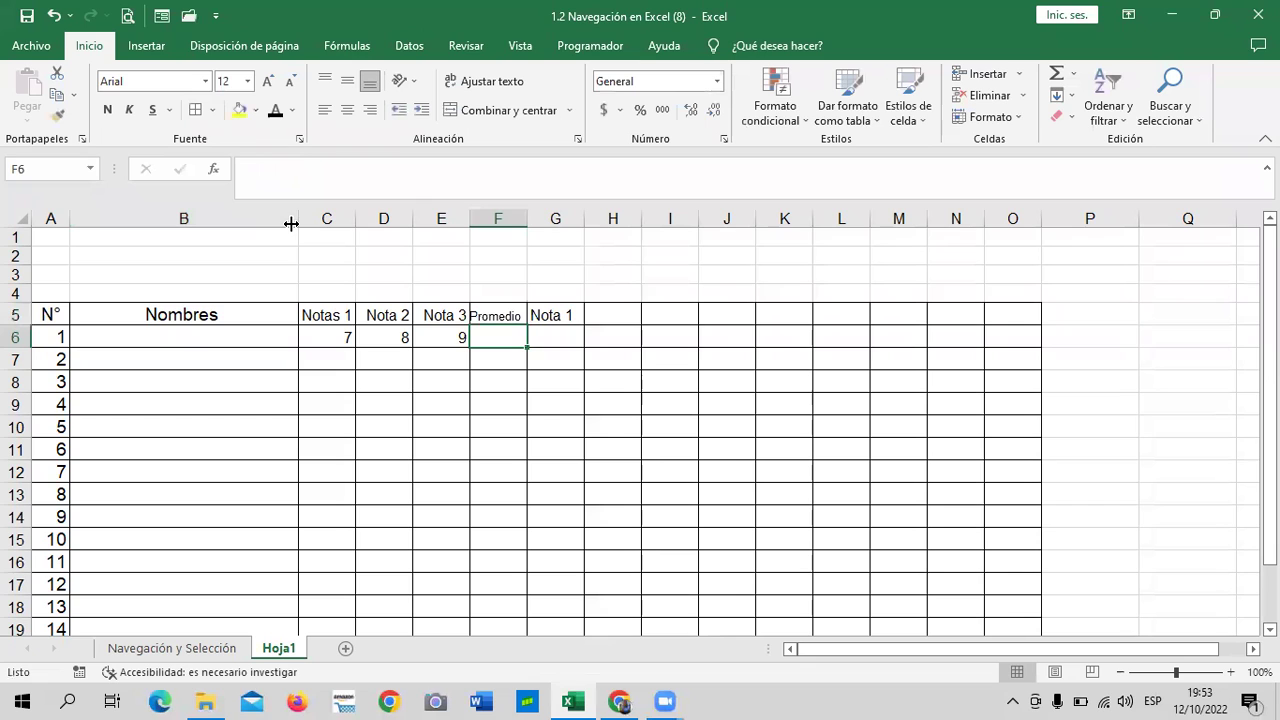
click(497, 315)
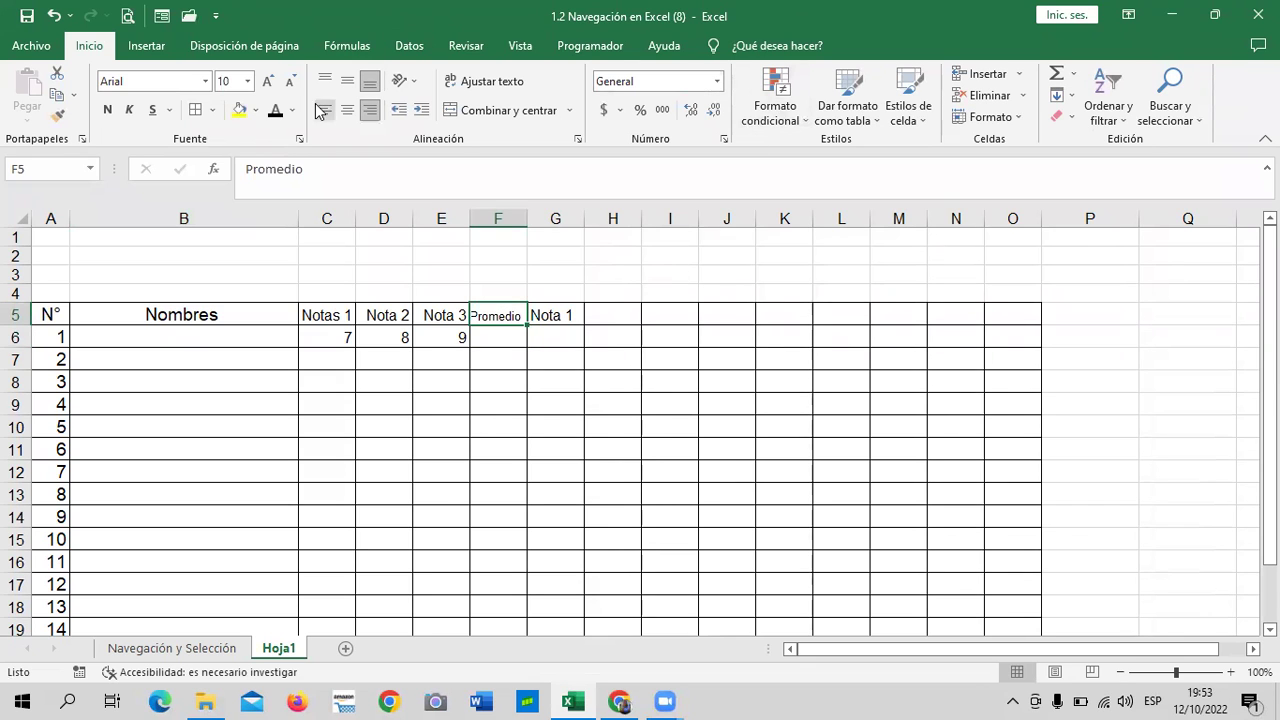
click(347, 110)
click(670, 428)
click(491, 311)
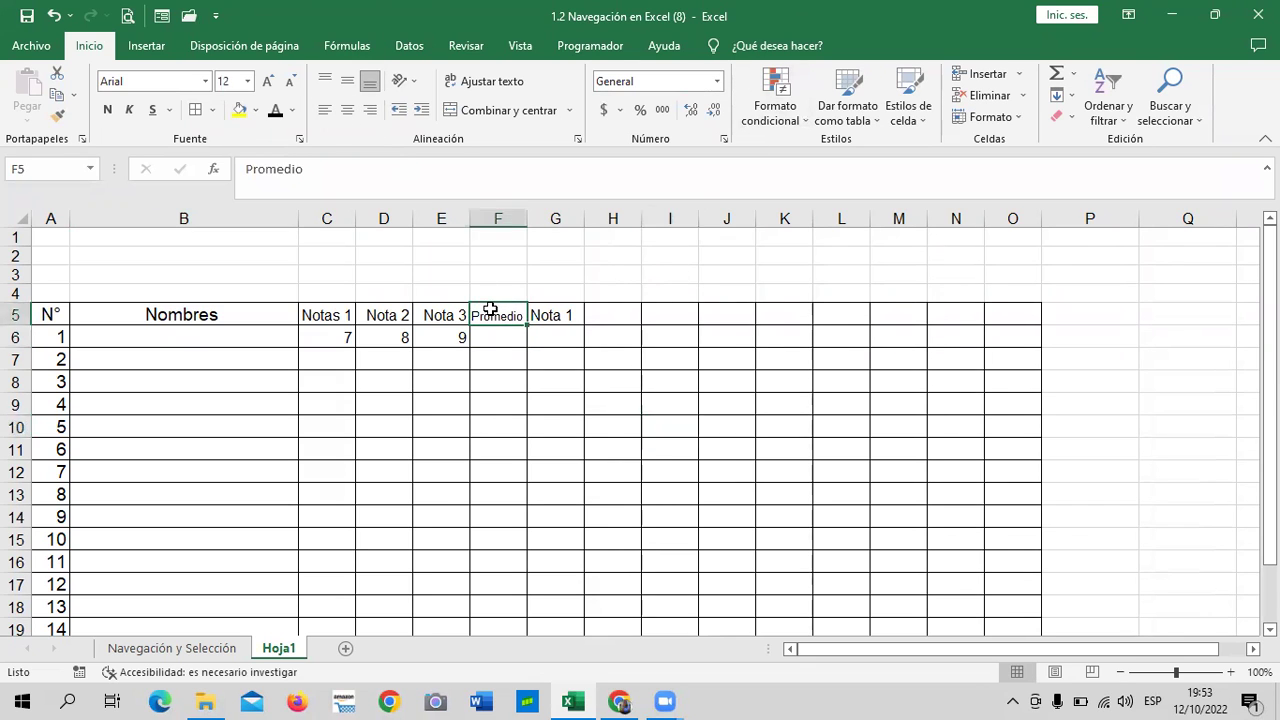
click(645, 449)
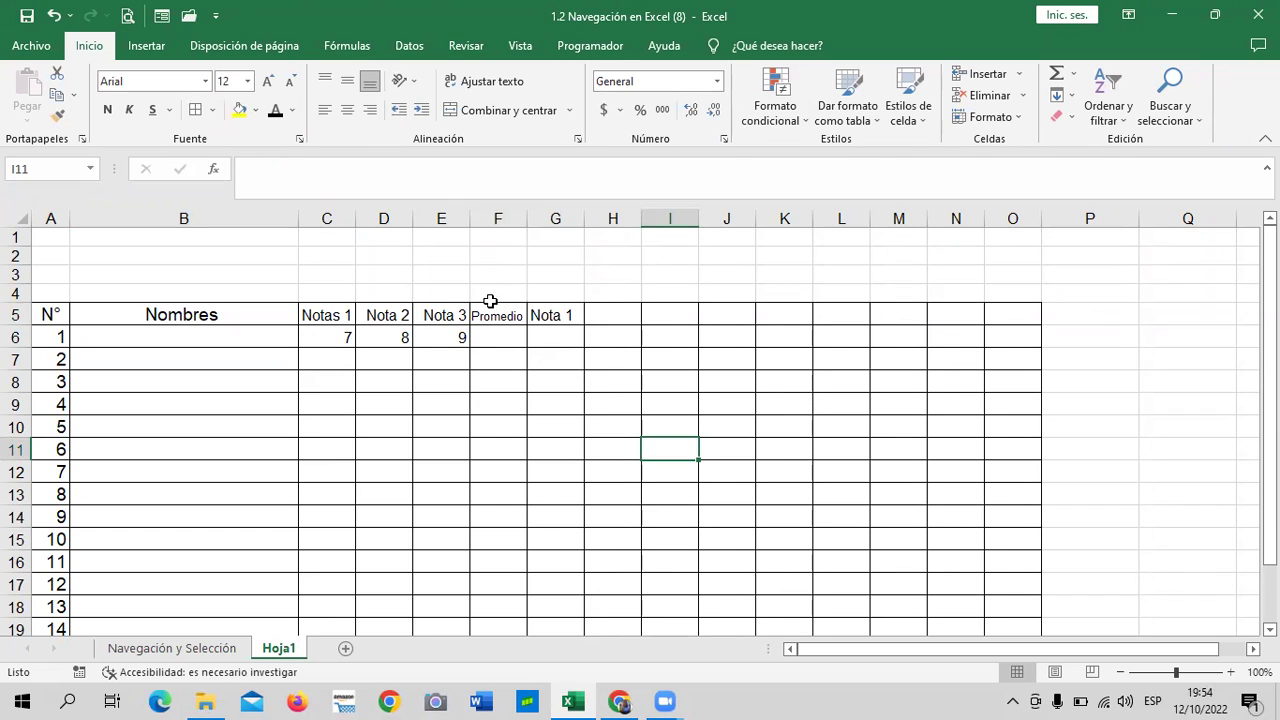
scroll(492, 387, down, 2)
scroll(492, 387, up, 2)
scroll(83, 508, down, 2)
scroll(32, 414, up, 1)
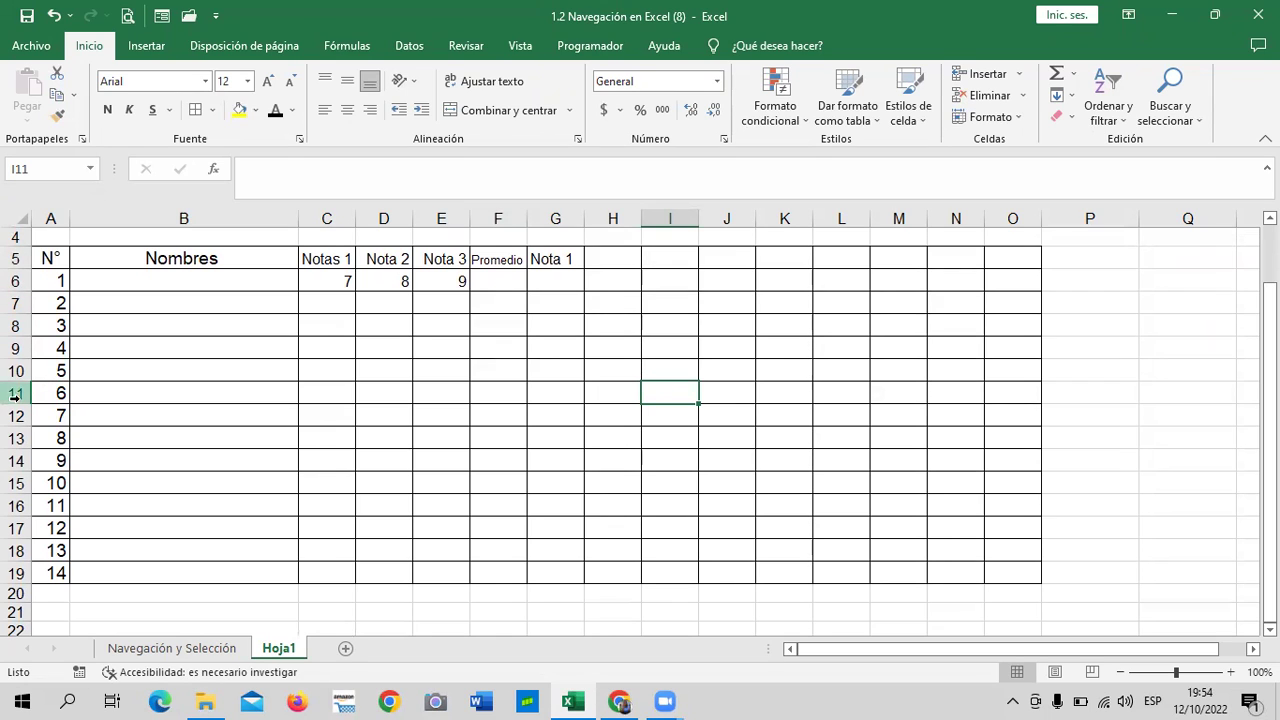
Step: Insert a blank row 13 above the row holding number 8
click(15, 392)
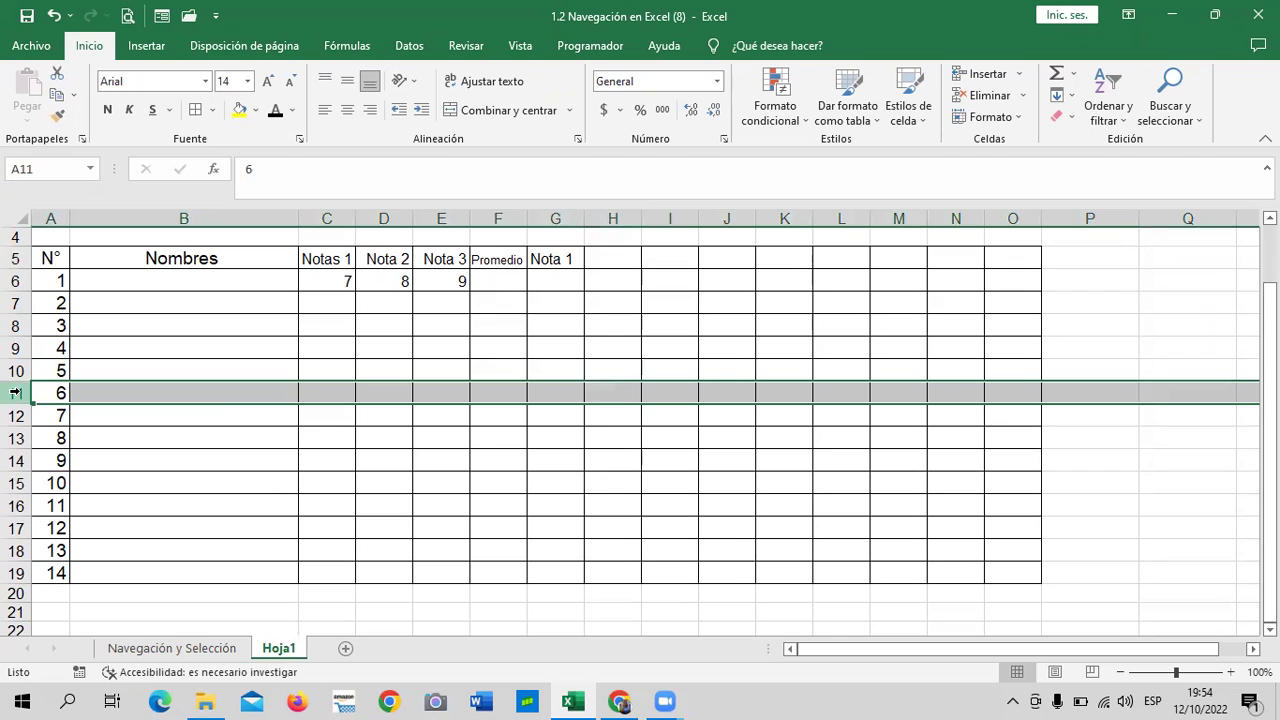
click(216, 430)
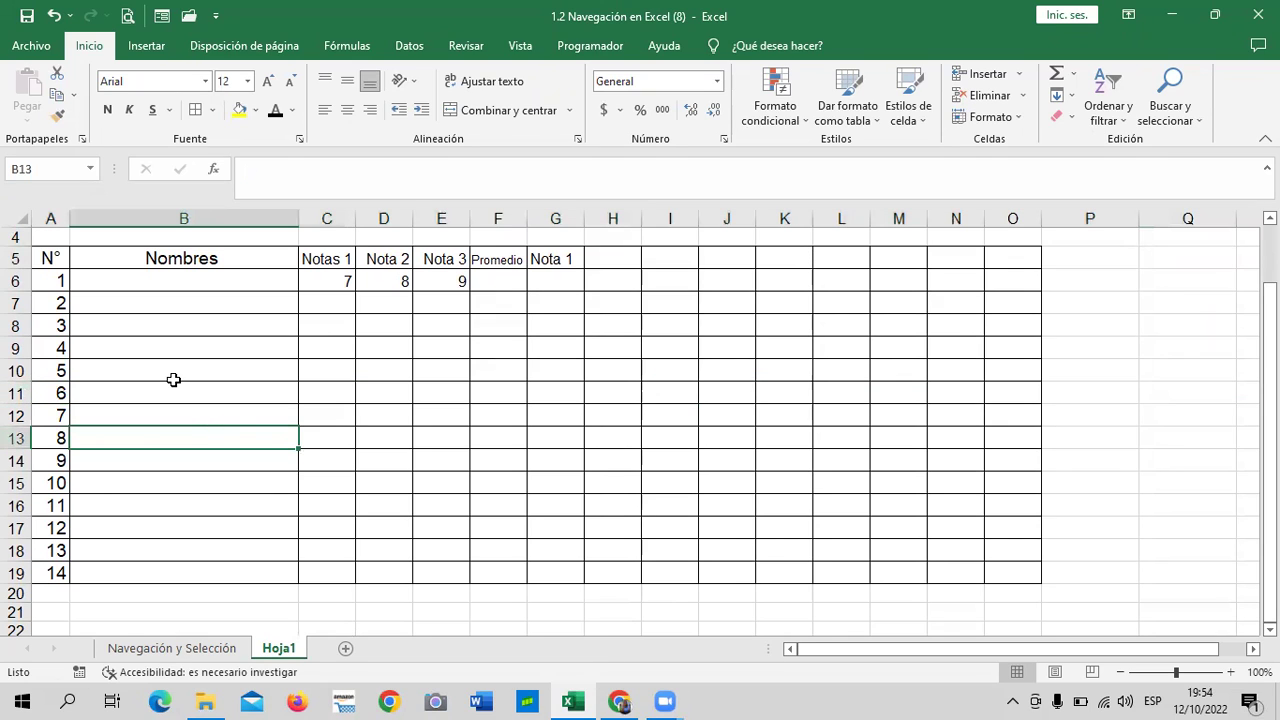
click(15, 416)
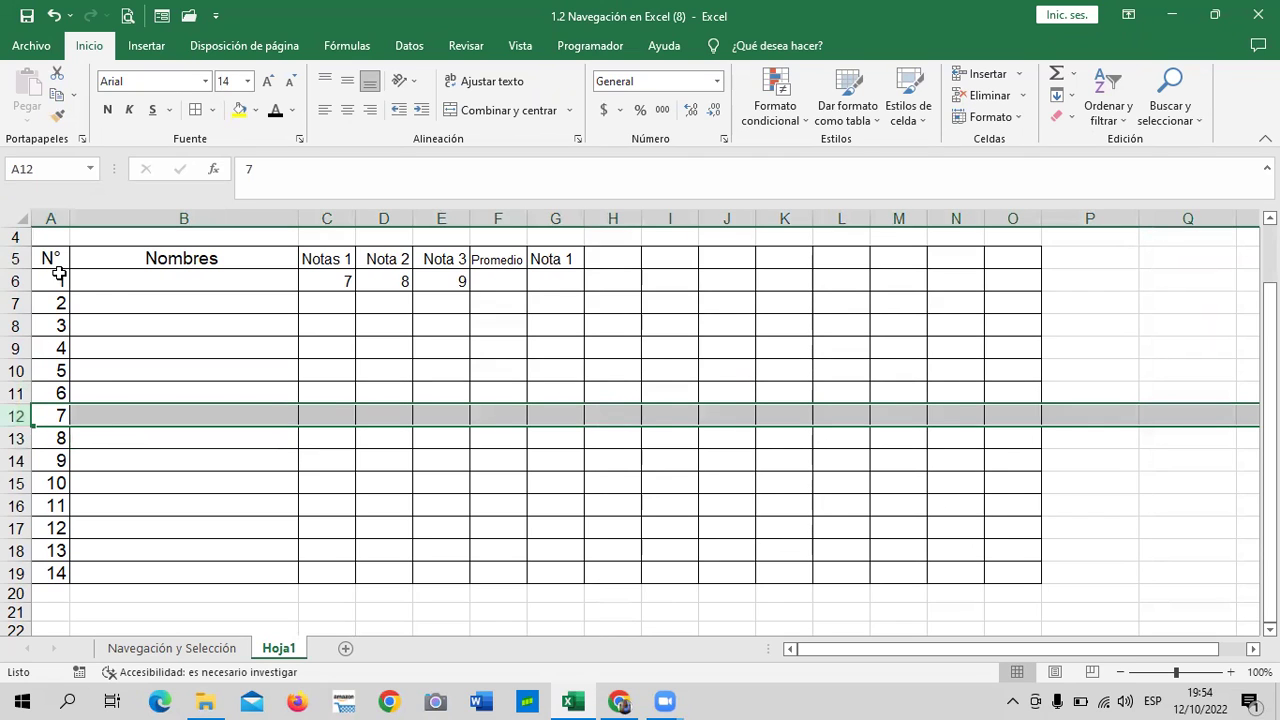
click(48, 416)
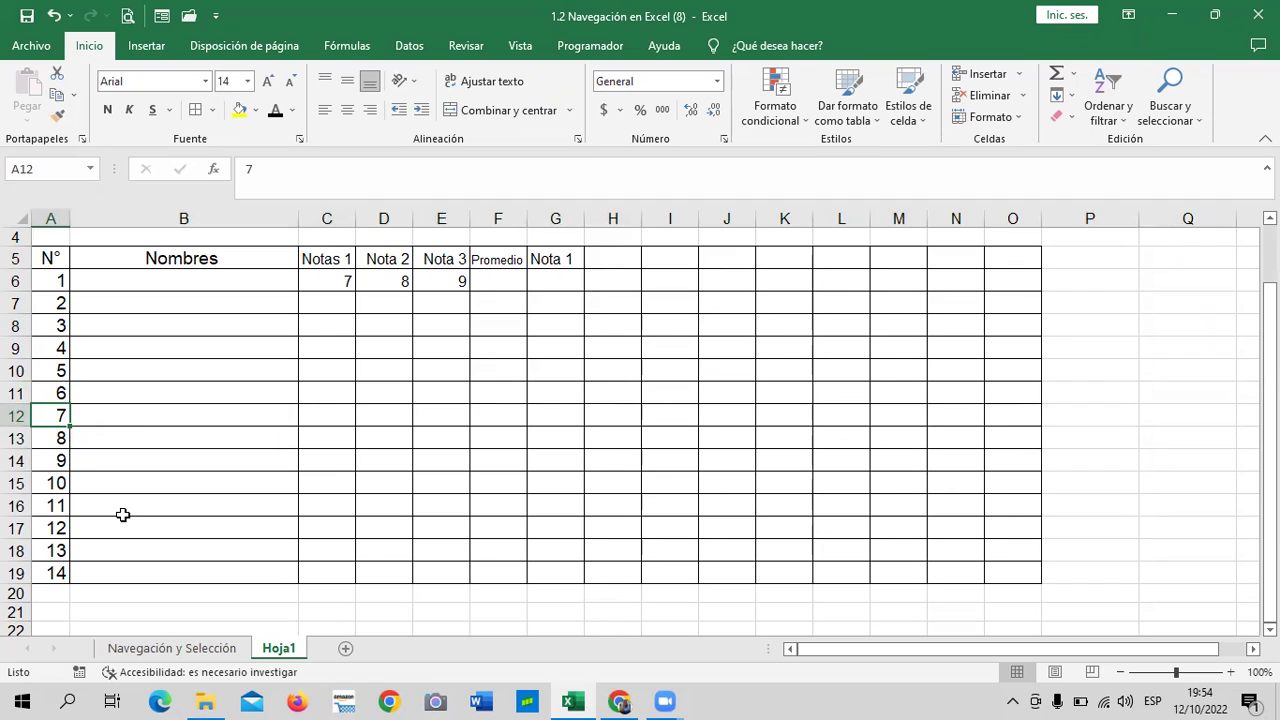
click(10, 440)
right_click(8, 442)
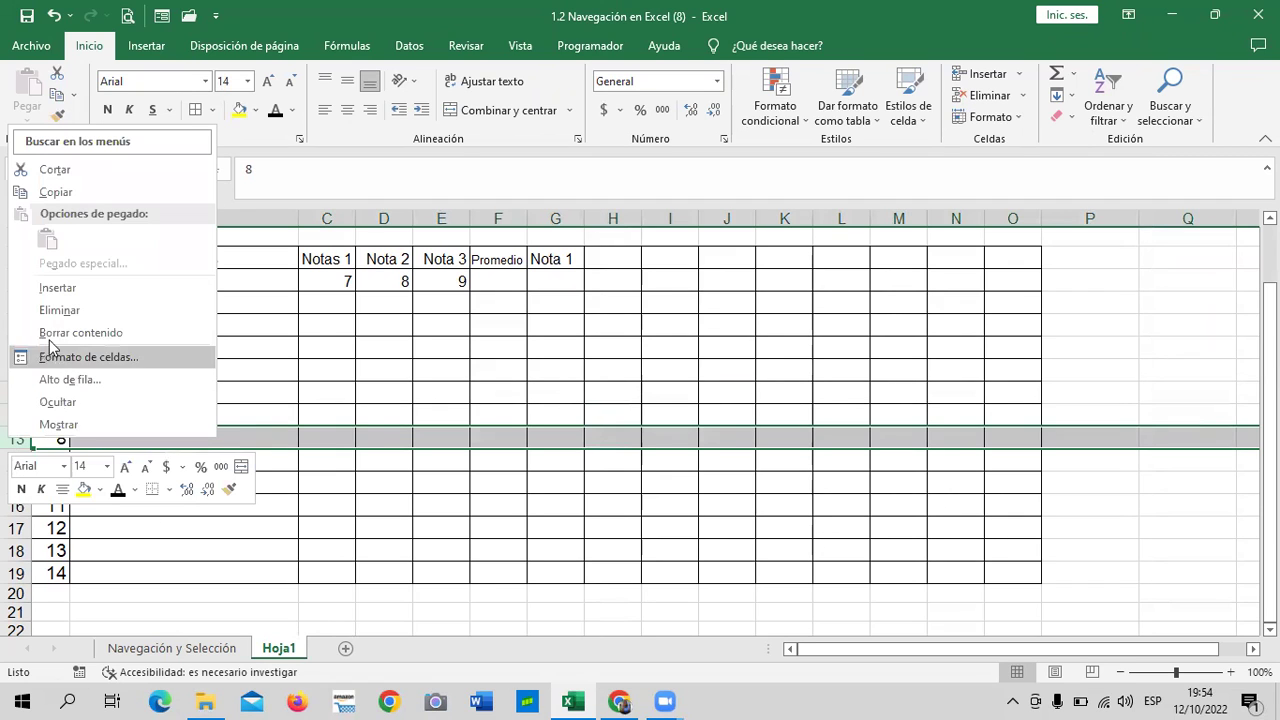
click(88, 296)
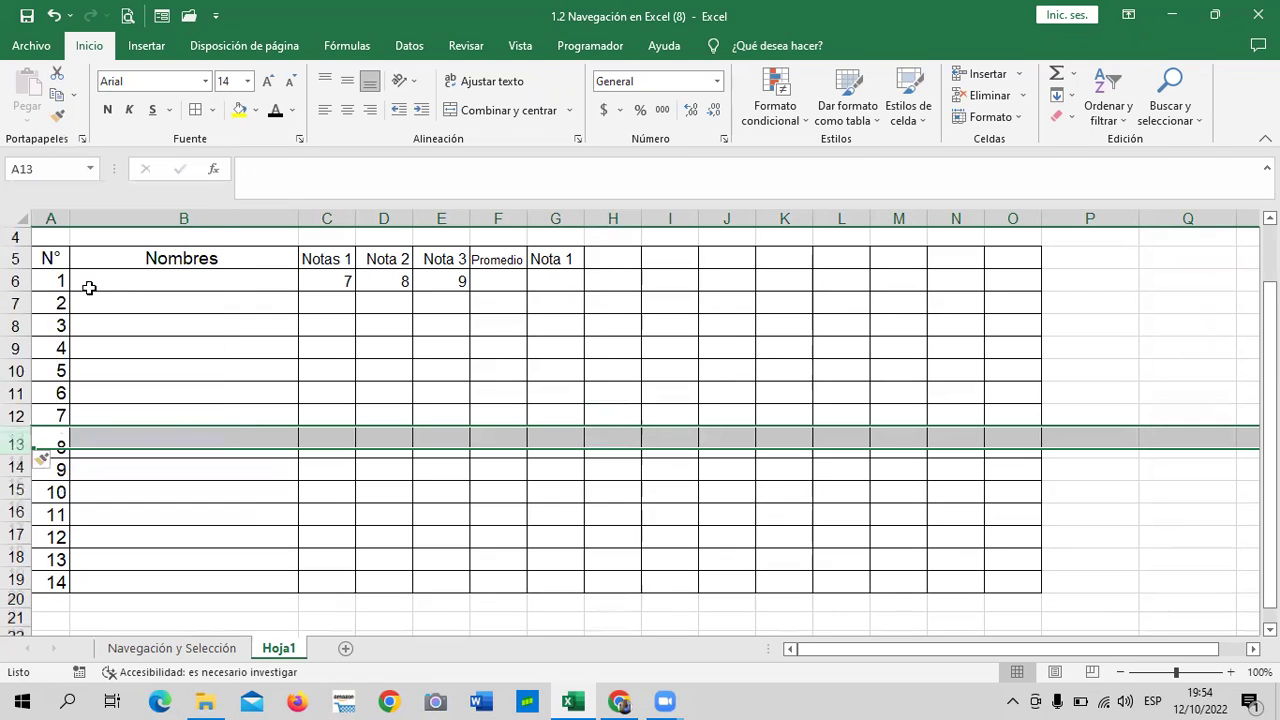
click(190, 614)
Step: Fill A12 down to A20 as a series so the N° column runs 1 to 15
click(47, 436)
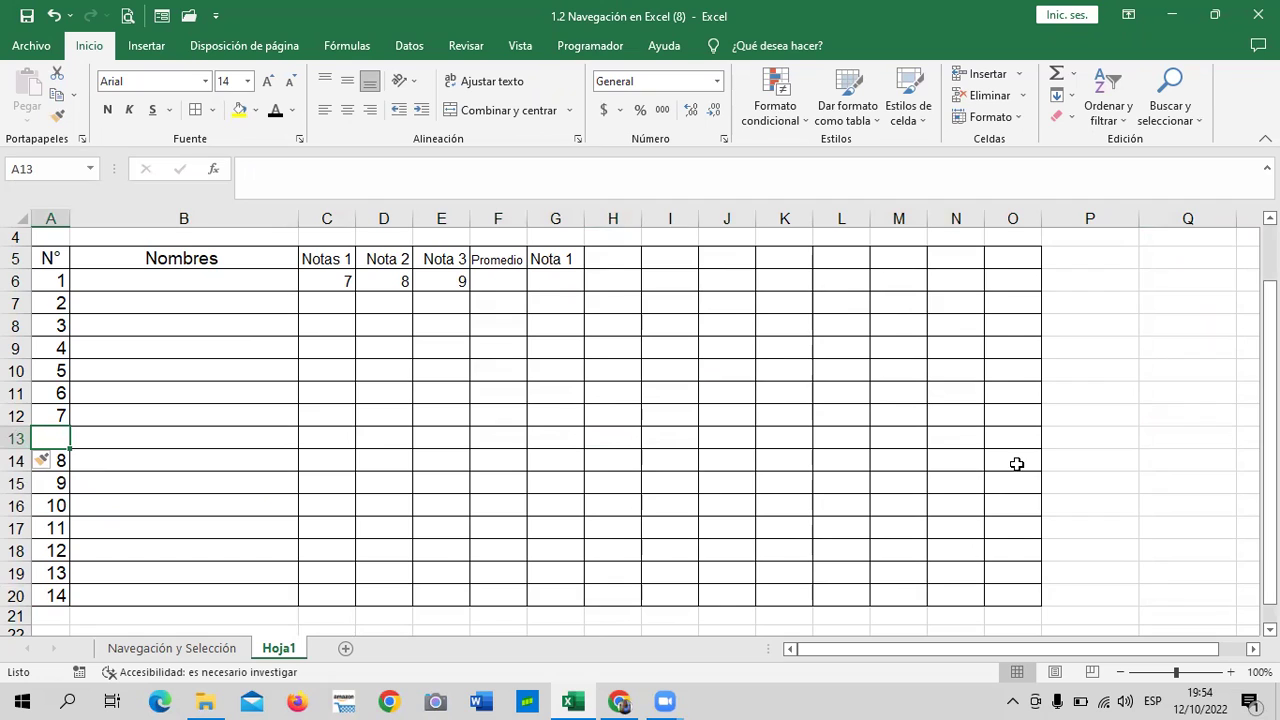
click(50, 415)
drag(69, 426, 95, 597)
click(86, 619)
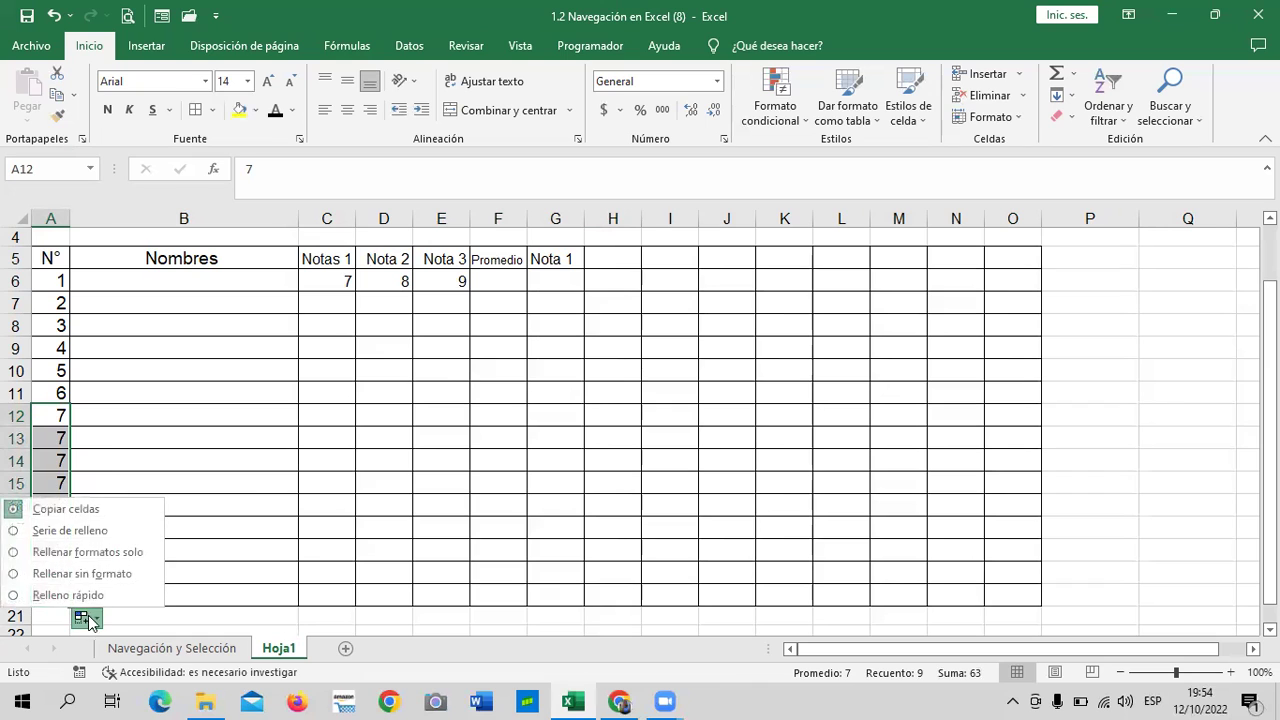
click(106, 531)
click(188, 529)
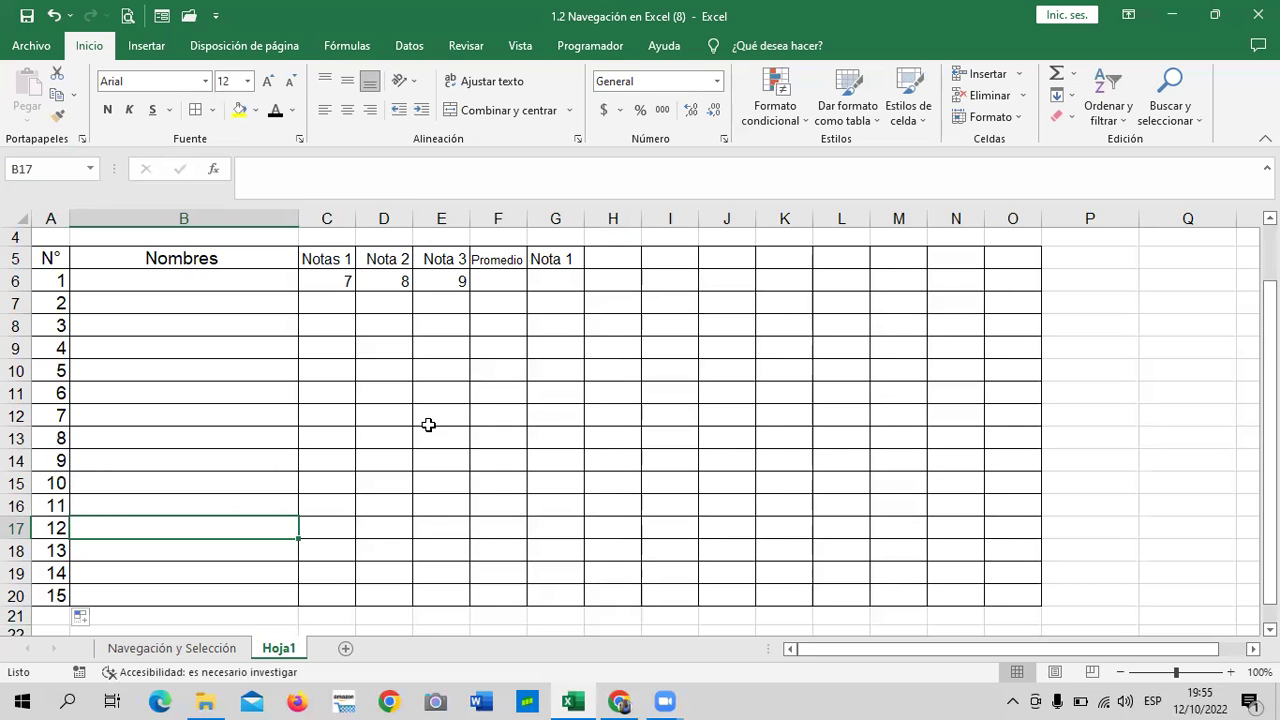
scroll(620, 450, up, 1)
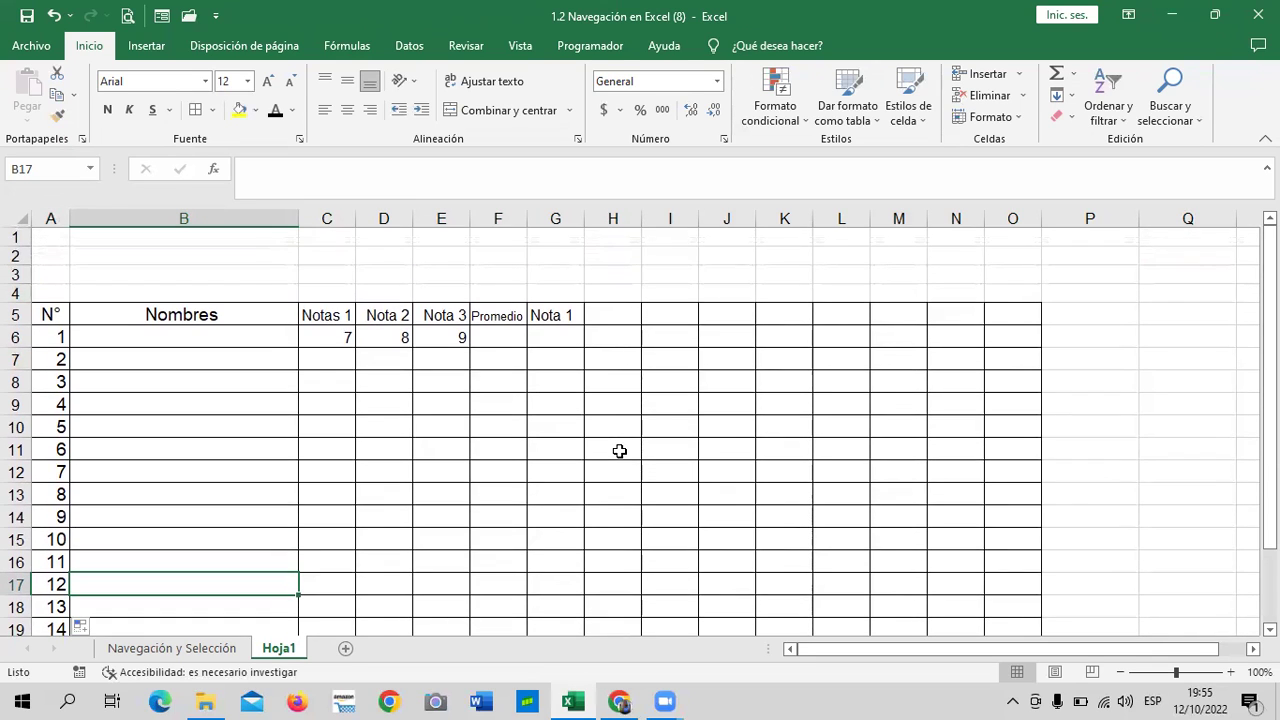
click(616, 491)
click(587, 475)
click(702, 400)
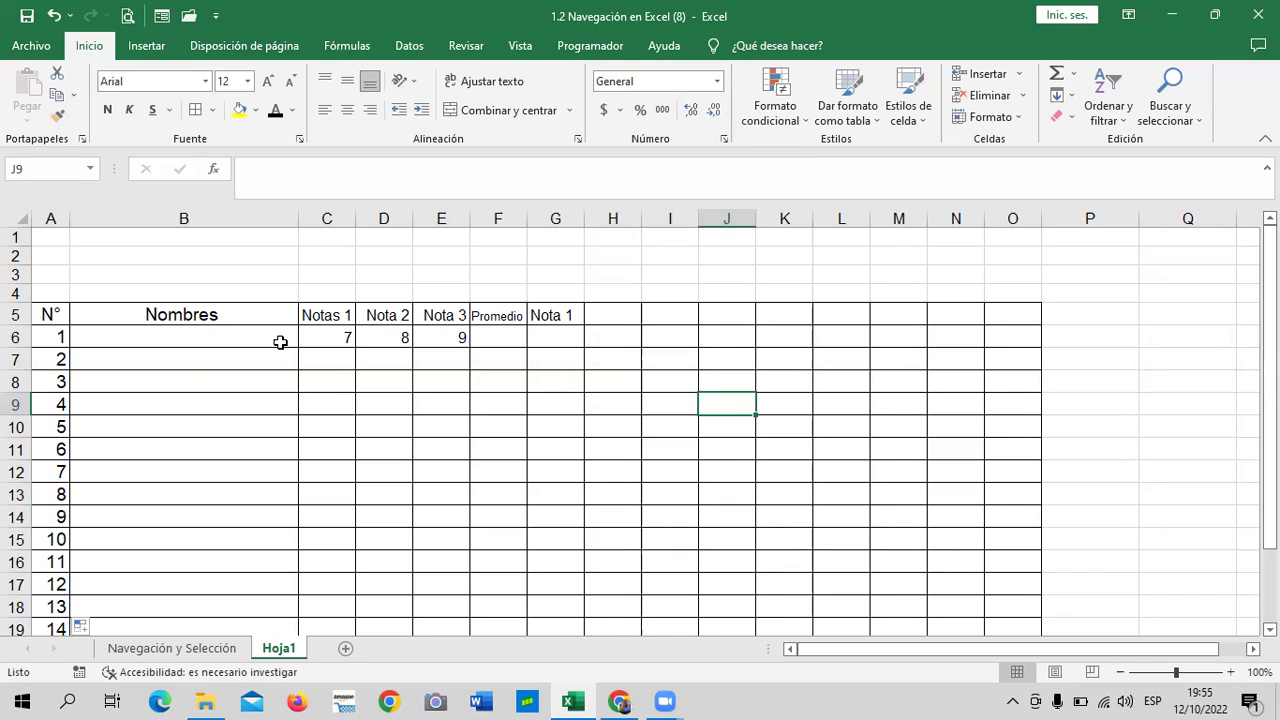
click(608, 445)
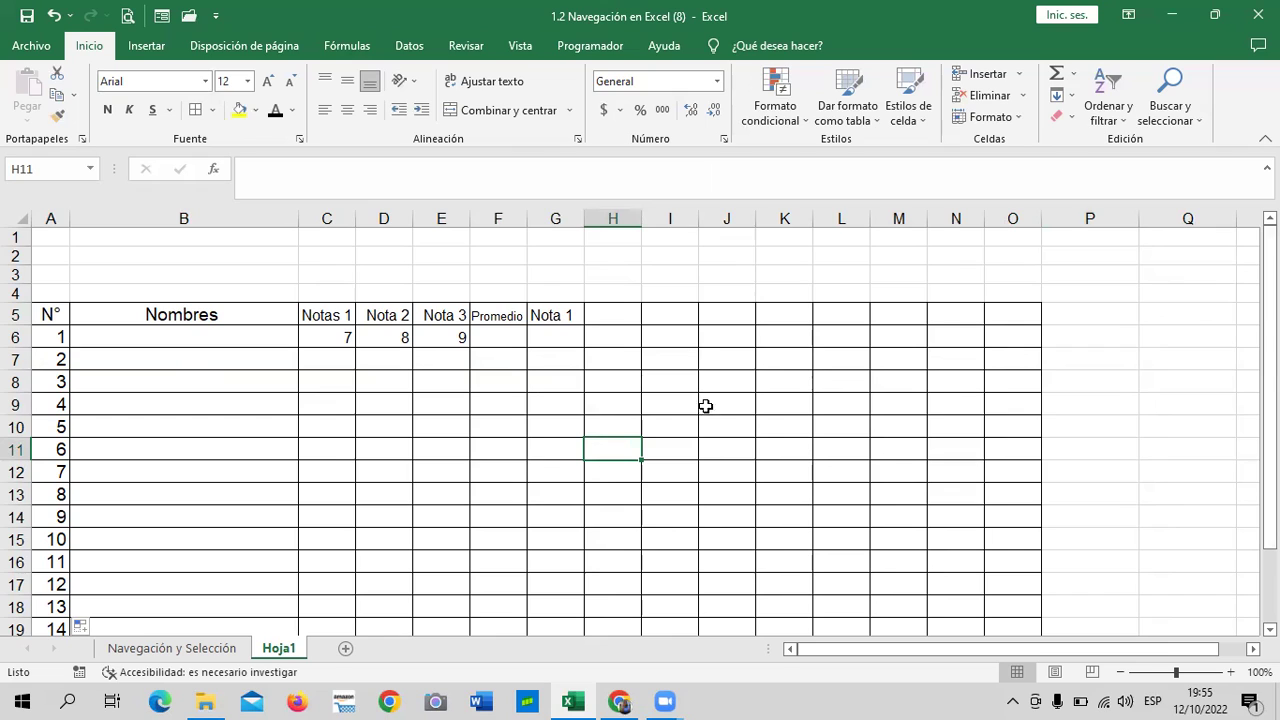
click(537, 420)
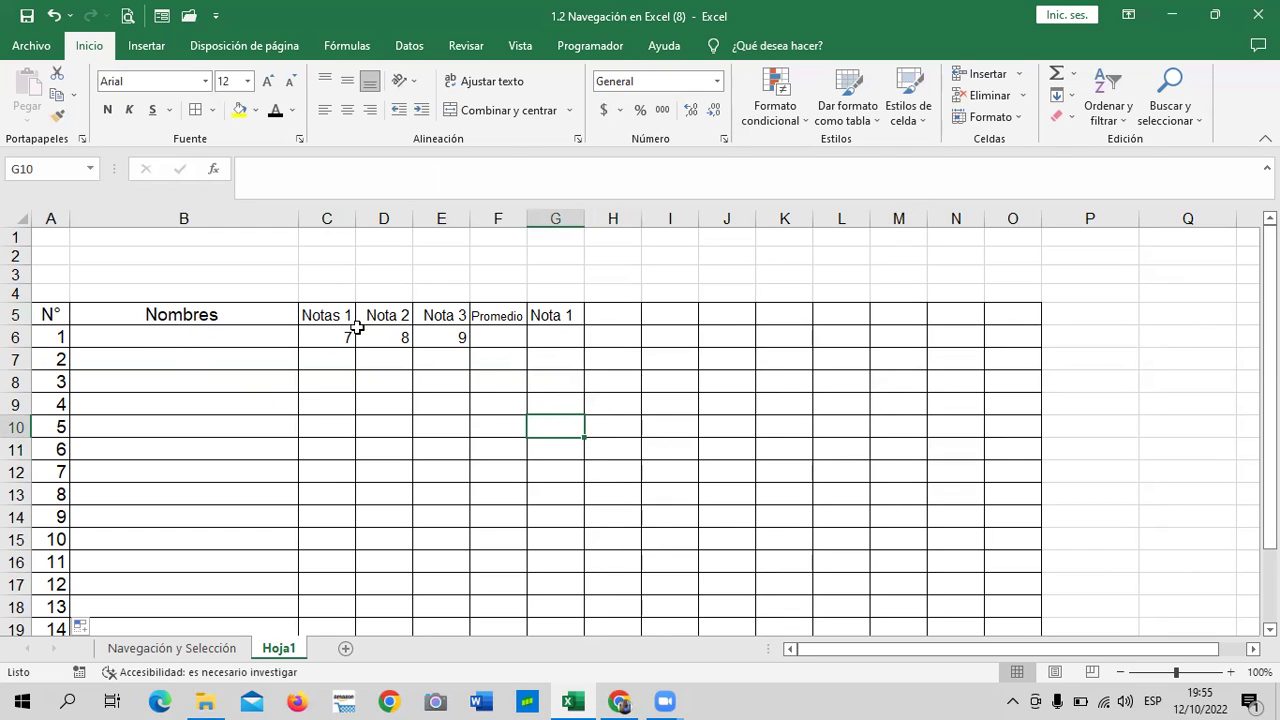
scroll(287, 430, down, 3)
scroll(287, 434, up, 3)
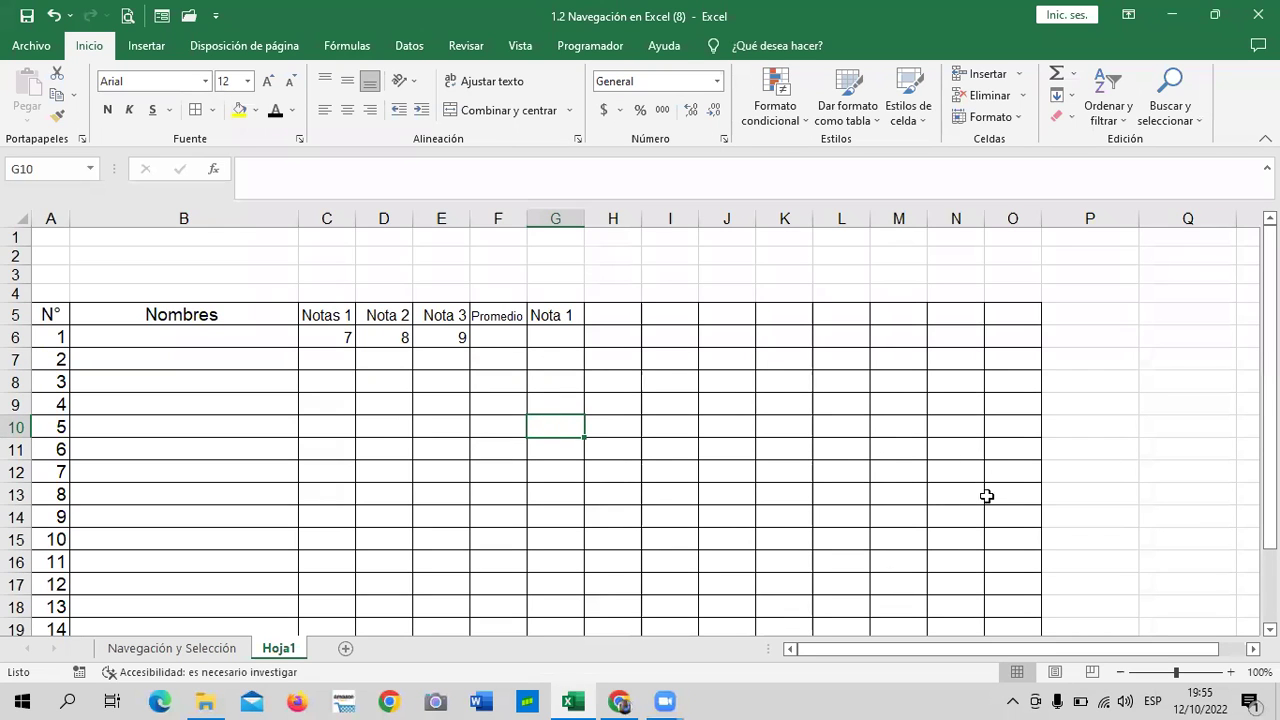
click(201, 356)
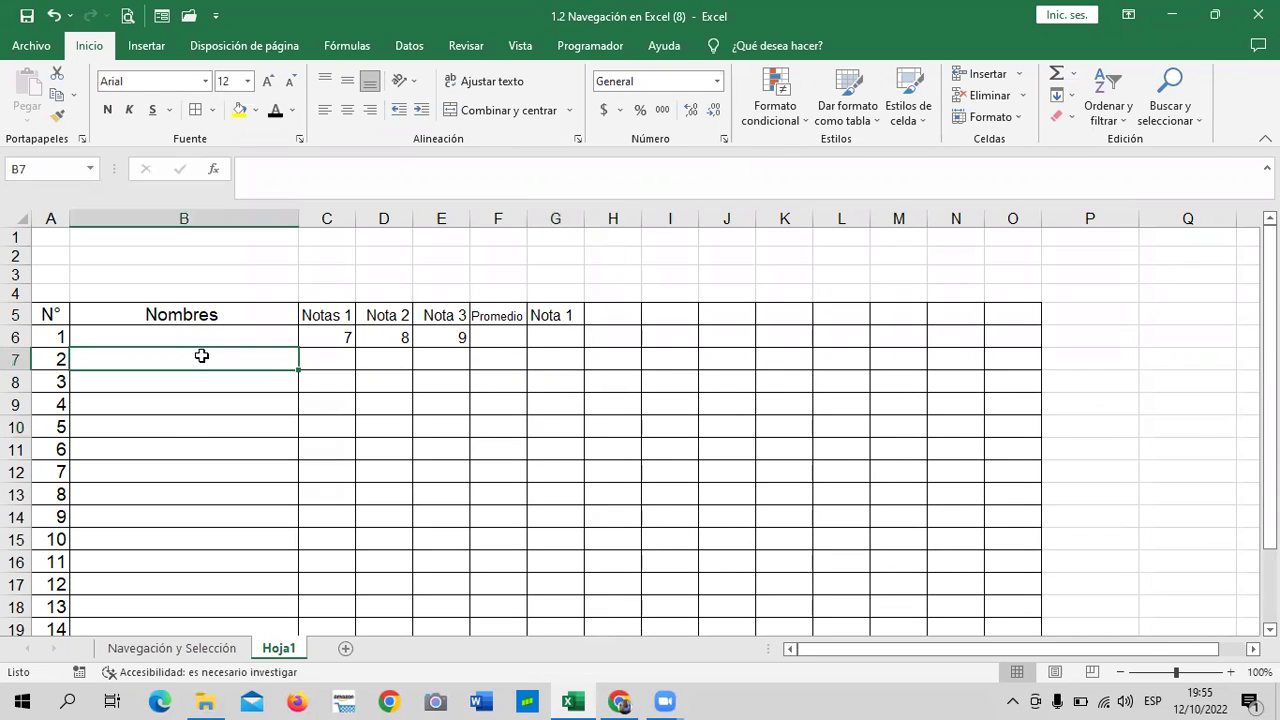
scroll(143, 486, down, 3)
scroll(211, 509, up, 3)
click(438, 422)
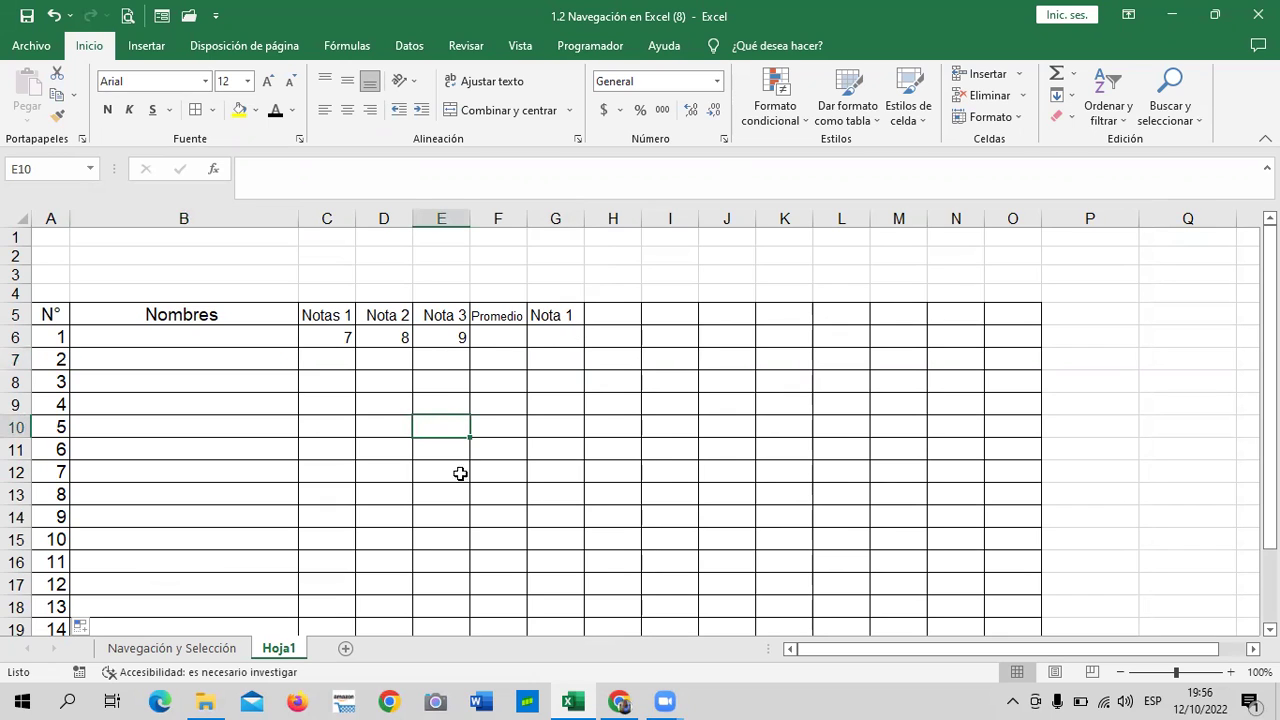
click(764, 408)
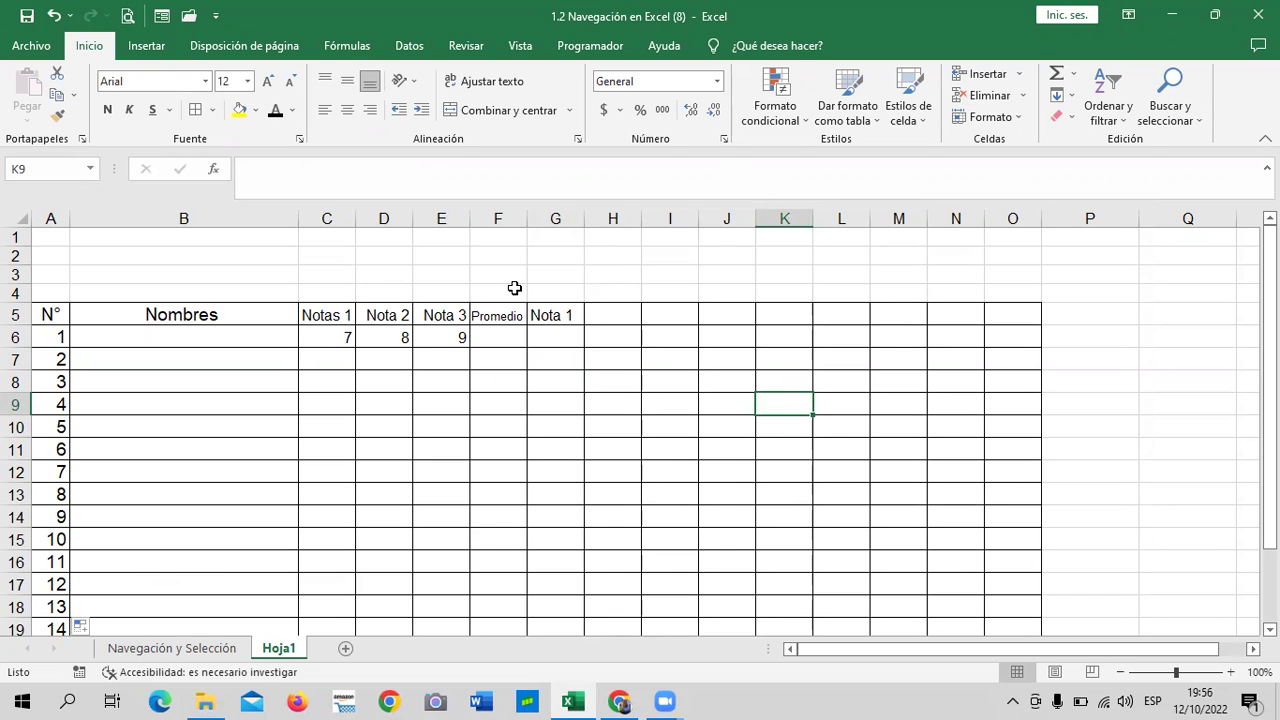
scroll(557, 463, down, 3)
scroll(914, 514, up, 3)
click(640, 440)
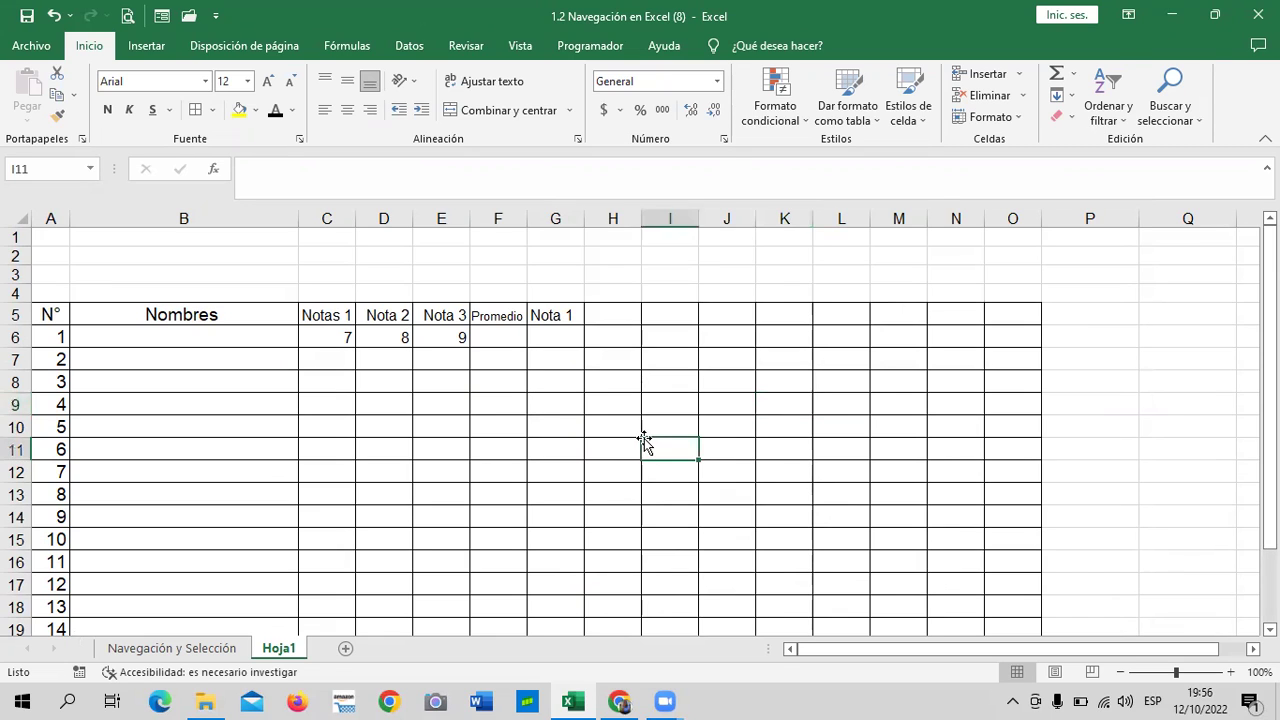
click(293, 243)
click(298, 259)
click(750, 258)
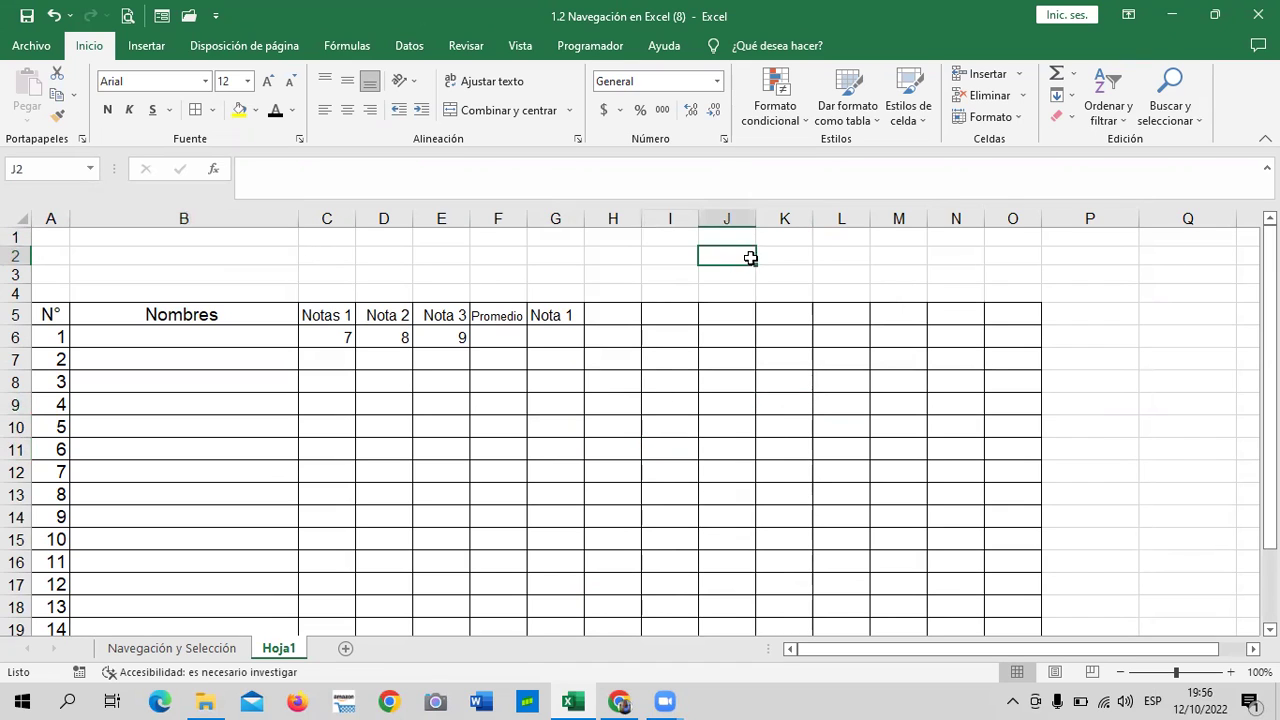
click(228, 256)
click(629, 464)
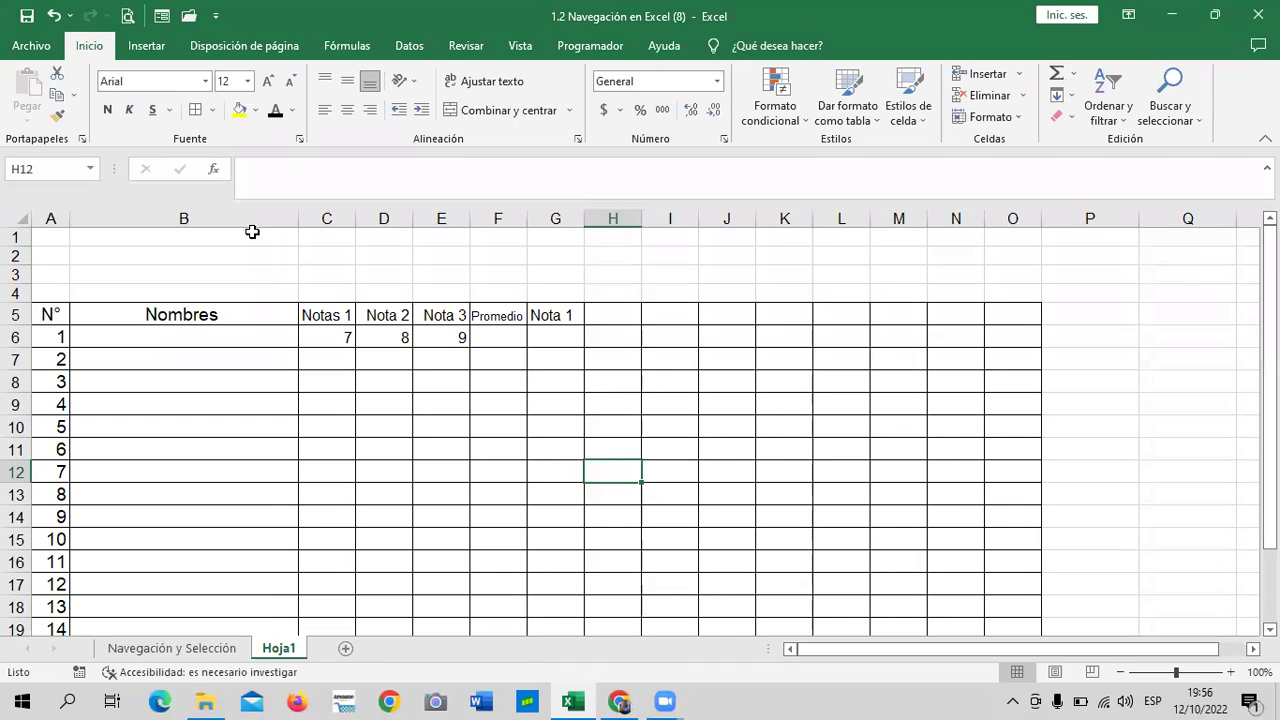
Step: Leave the Navegación y Selección sheet and return to the Hoja1 grade sheet
click(147, 650)
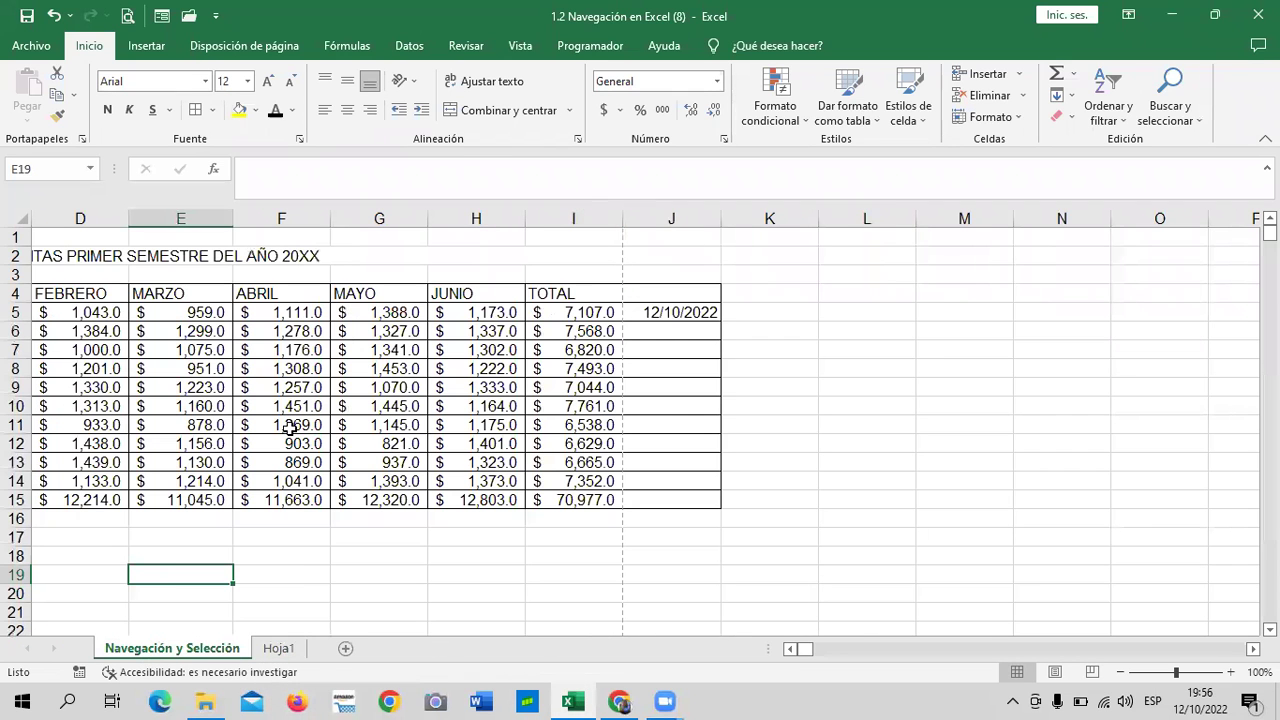
drag(799, 651, 789, 652)
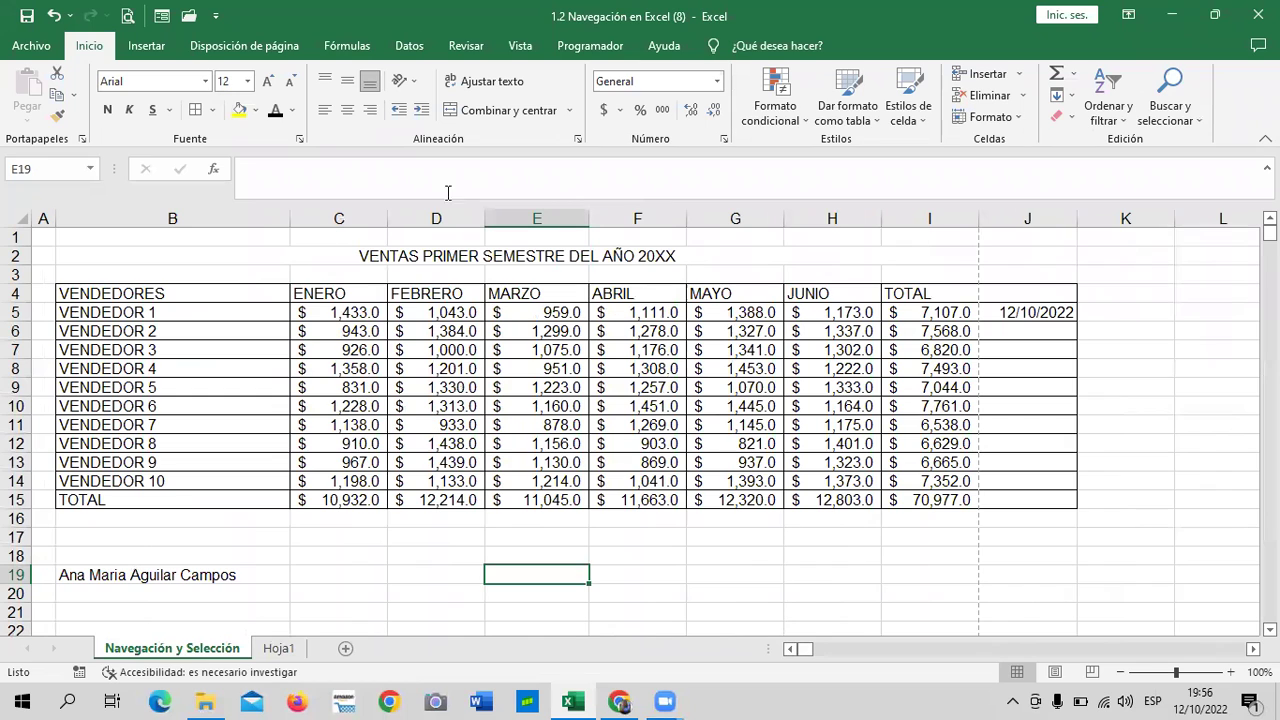
click(280, 648)
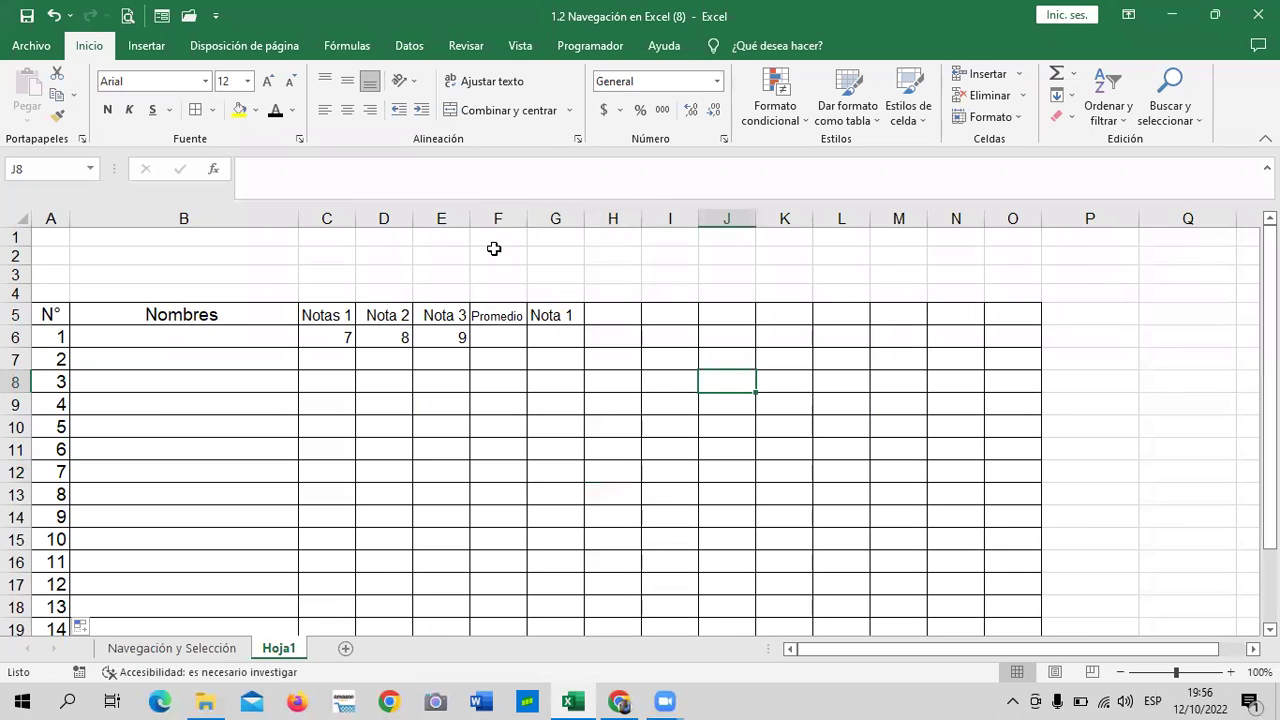
Step: Select rows 2–3 across columns B to N above the grade table
mouse_move(262, 256)
mouse_down()
mouse_move(389, 274)
mouse_move(859, 270)
mouse_up()
click(750, 262)
drag(229, 263, 1000, 264)
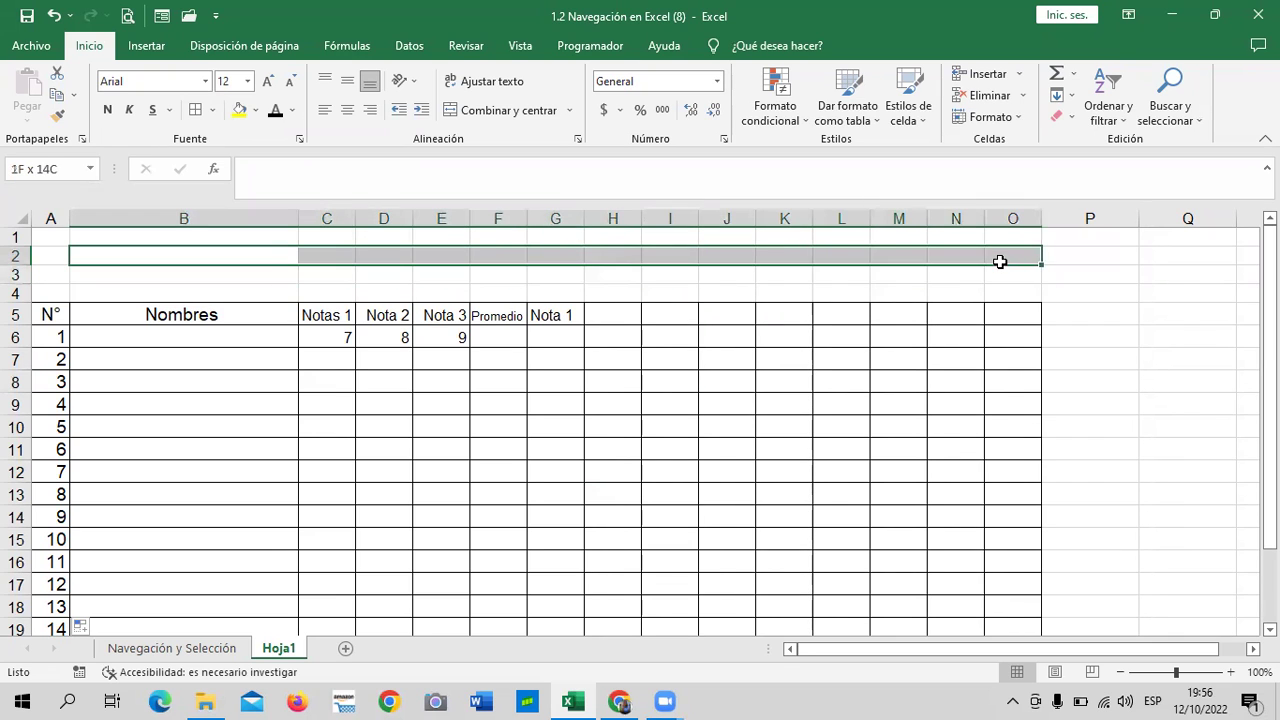
Step: Select C2:K3 and merge it with Combinar y centrar
click(592, 272)
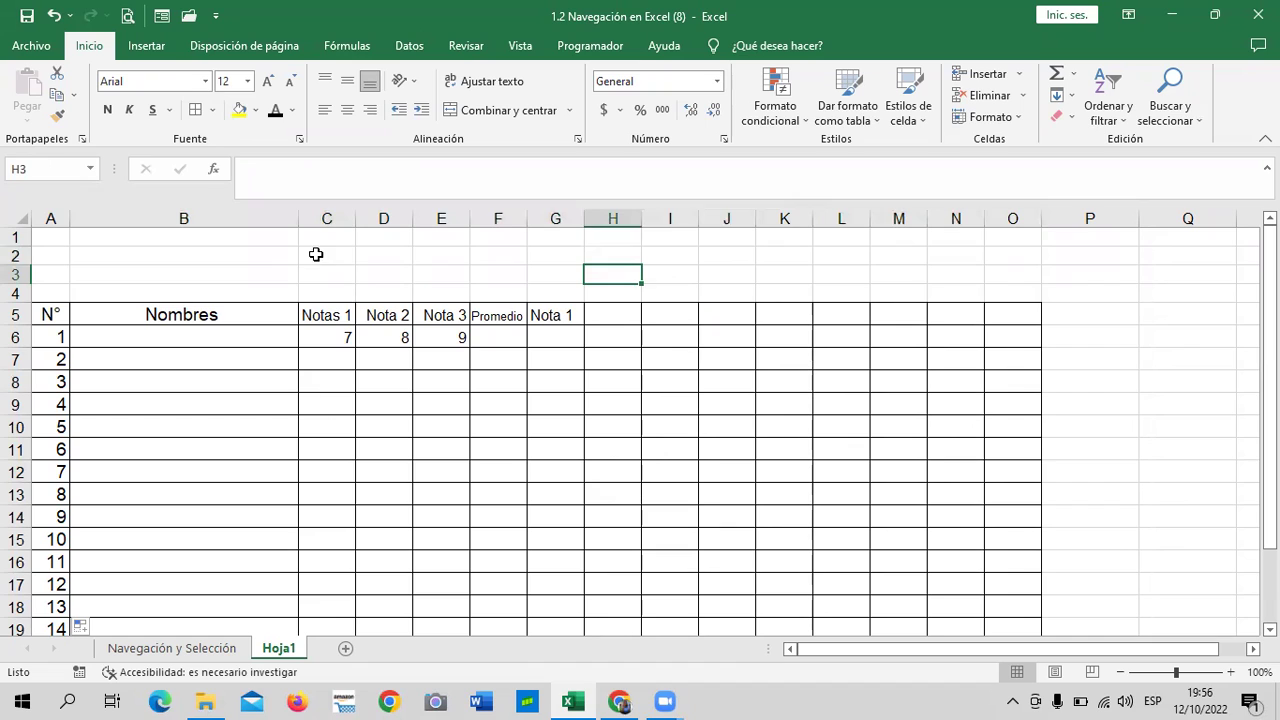
drag(313, 254, 733, 279)
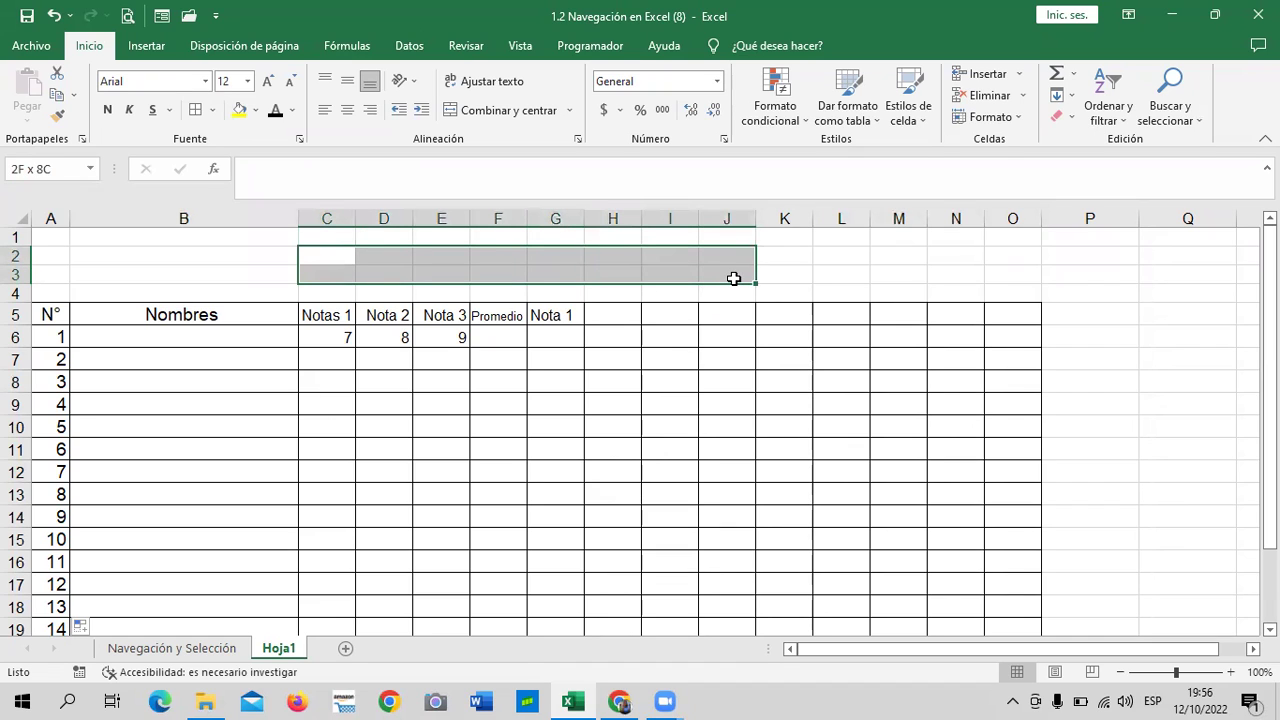
drag(733, 279, 769, 277)
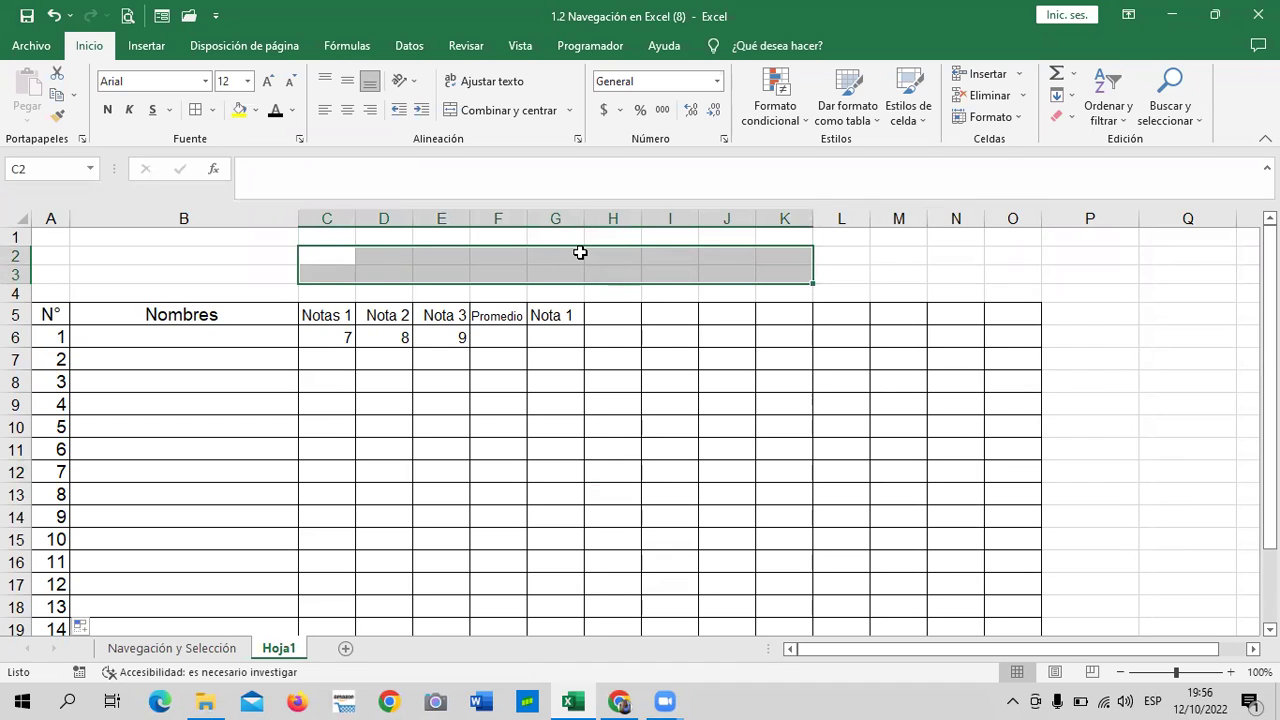
click(481, 112)
Step: Select the new merged title cell and turn on Caps Lock
click(798, 492)
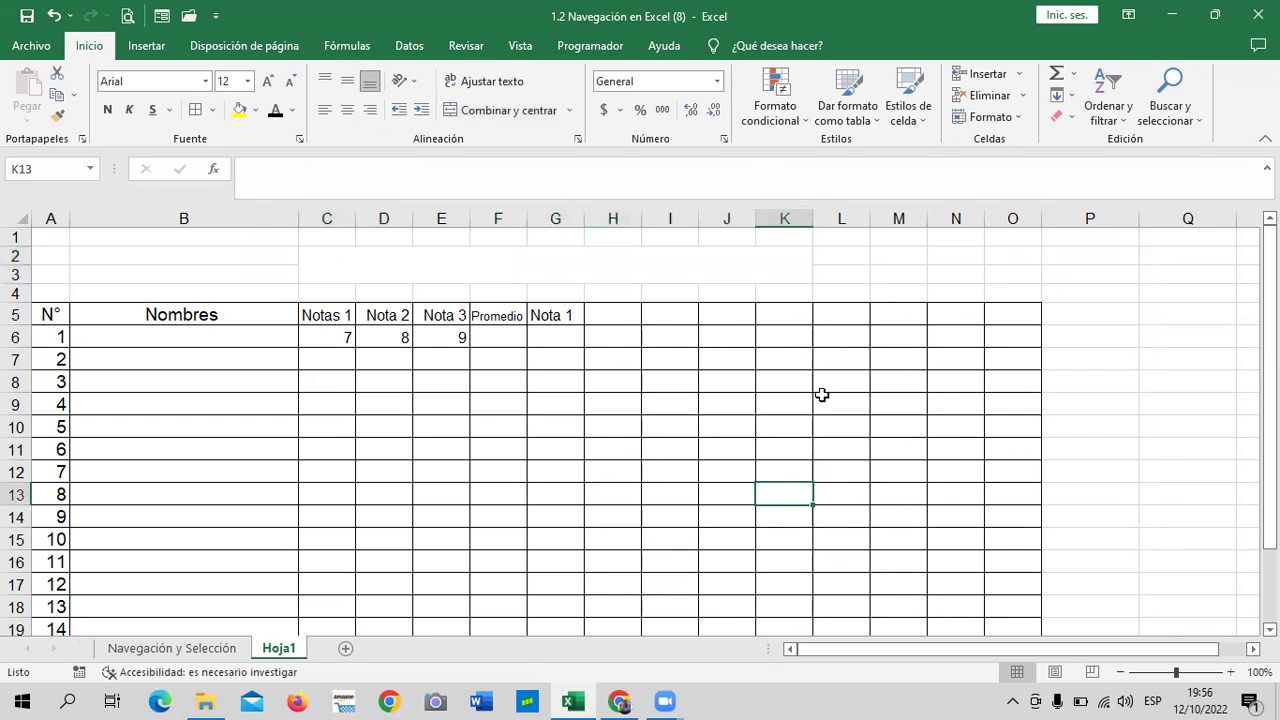
click(618, 269)
key(Caps_Lock)
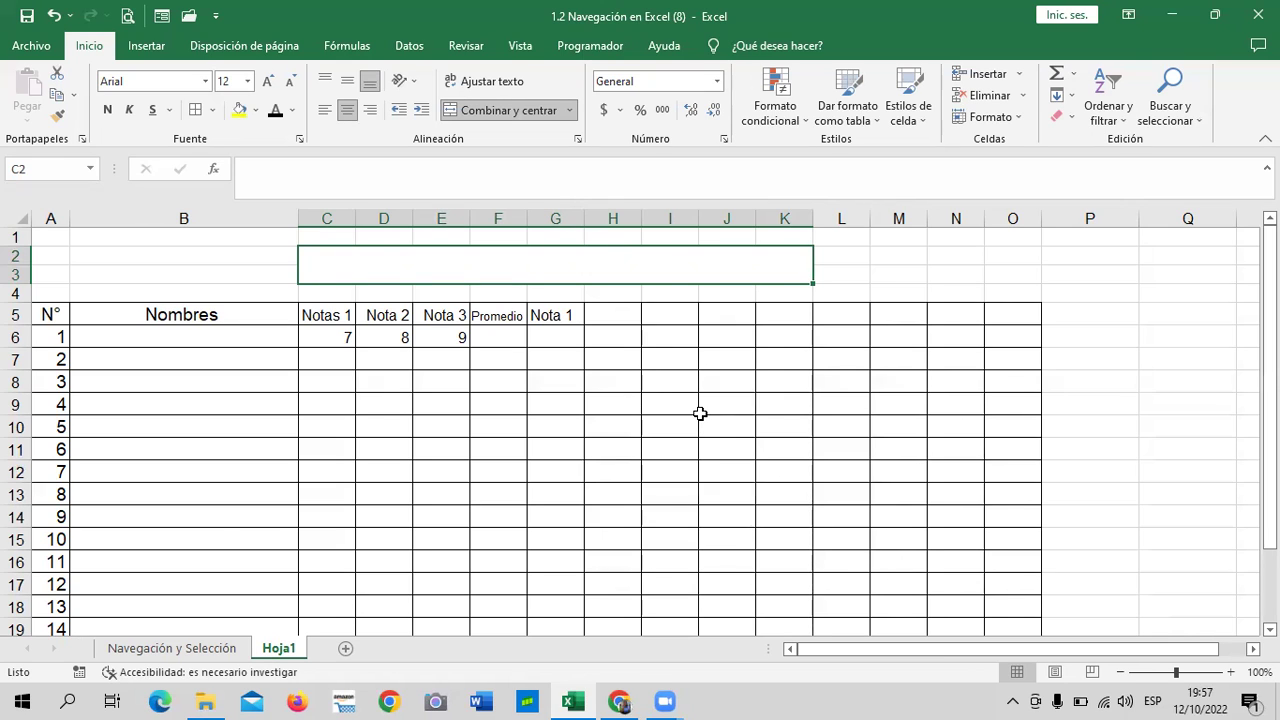
Step: Enter 'CUADRO DE NOTAS CORRESPONDIENTE AL PRIMER TRIMESTRE' in capitals into the merged title cell
click(880, 313)
click(591, 263)
text(cua)
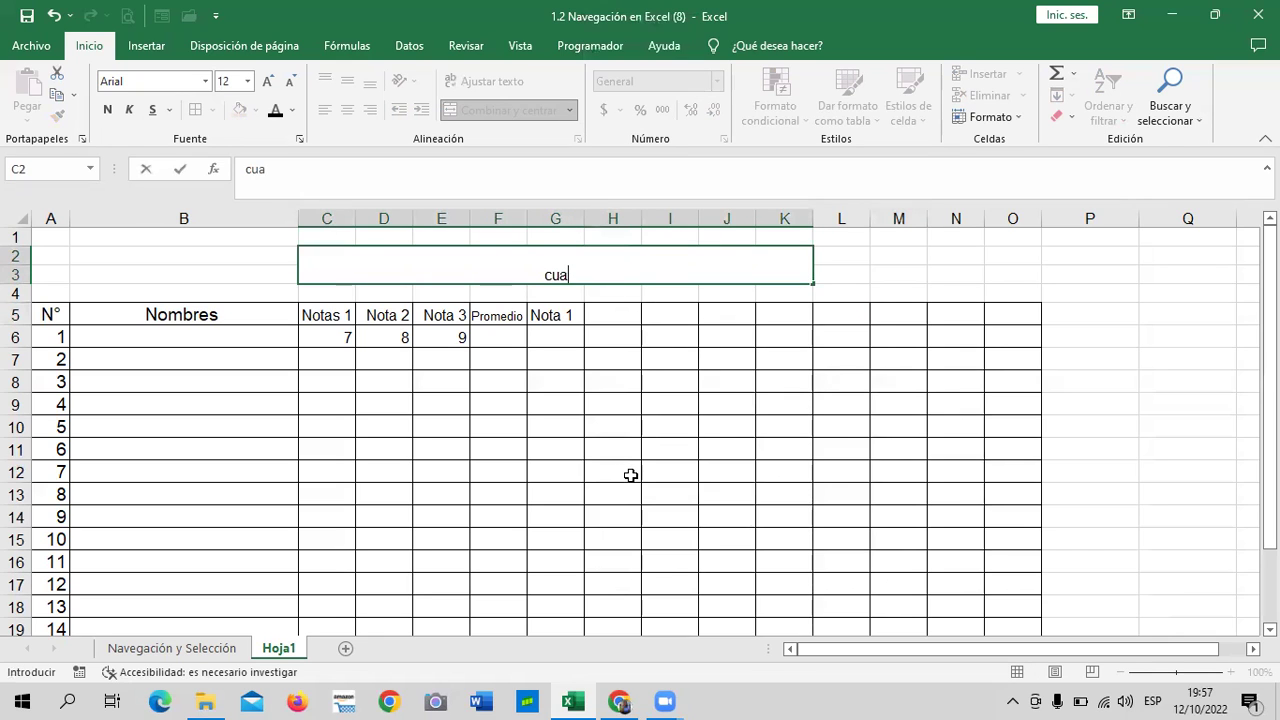
key(Caps_Lock)
key(BackSpace)
key(BackSpace)
key(BackSpace)
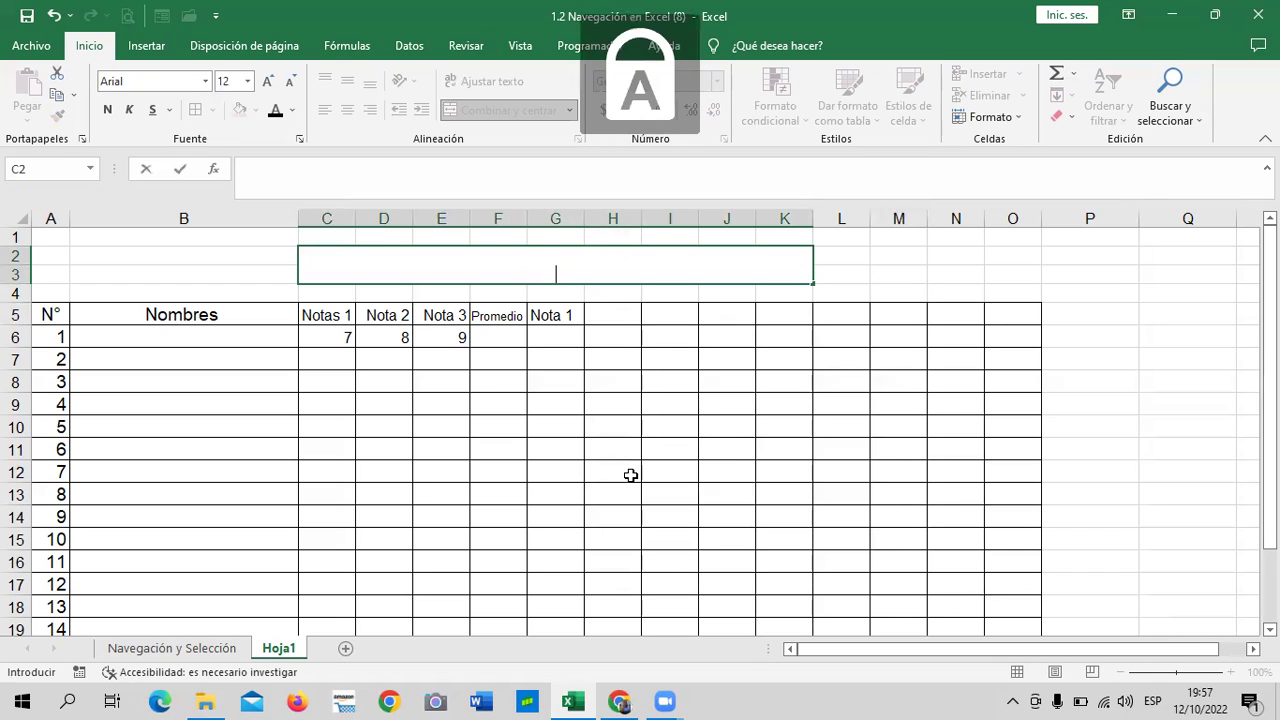
text(CUADRO DE NOTAS CORRESPONDIENTE )
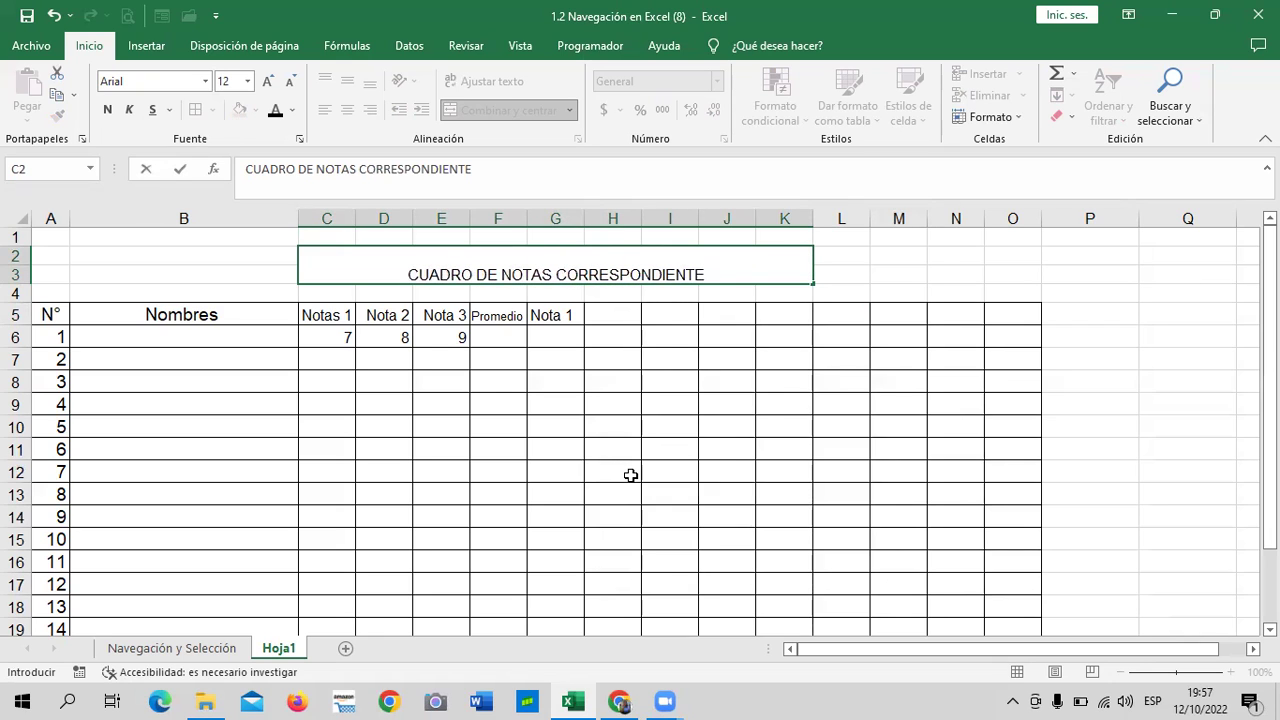
text(AL )
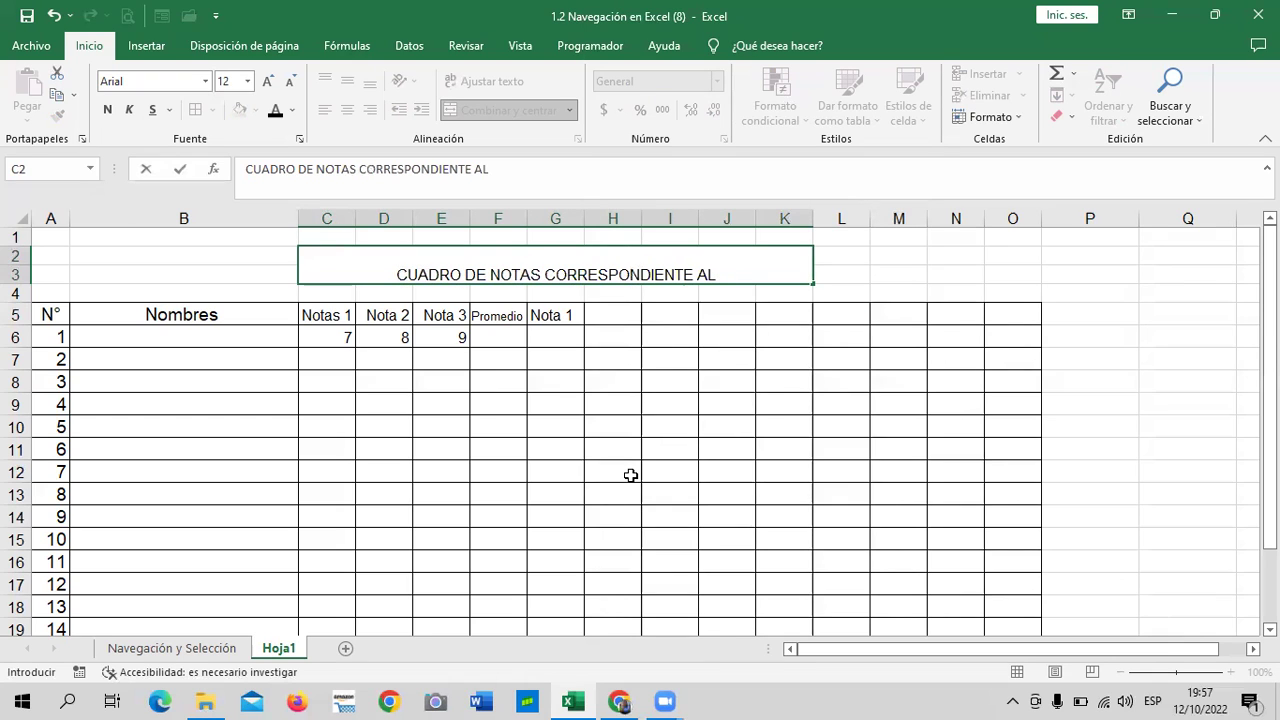
text(PRIMER)
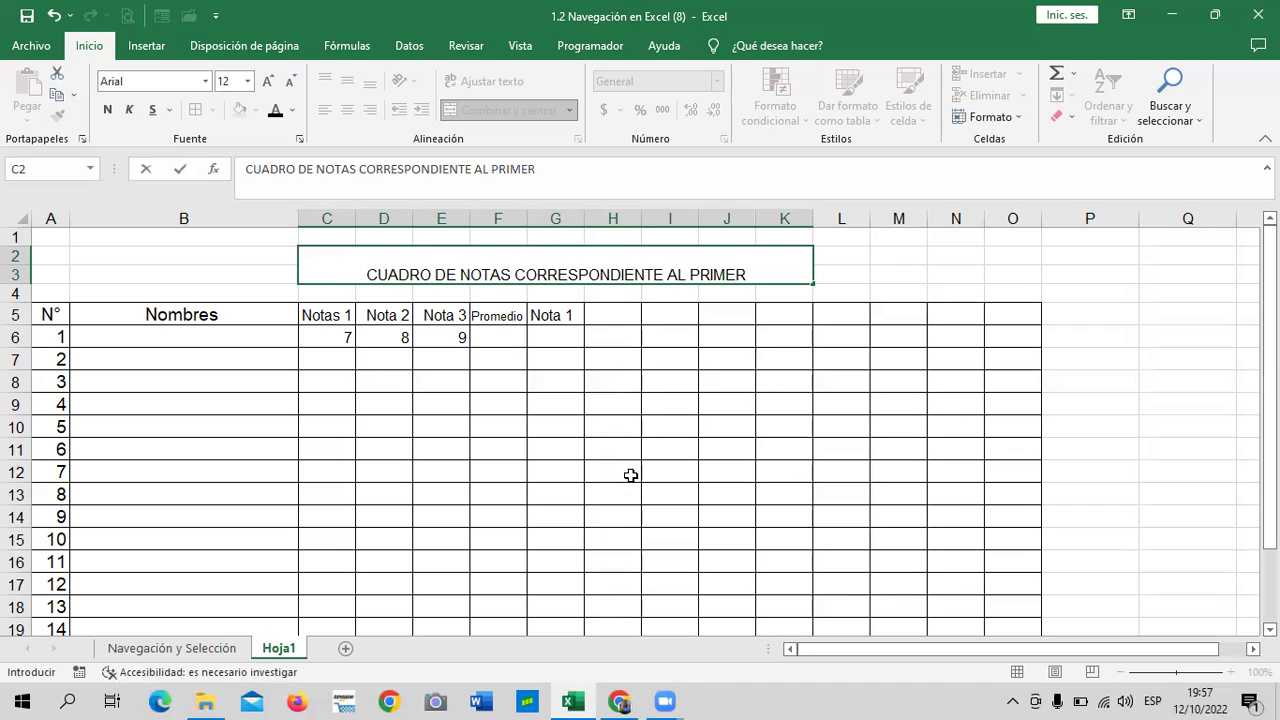
text( TRIMESTRE)
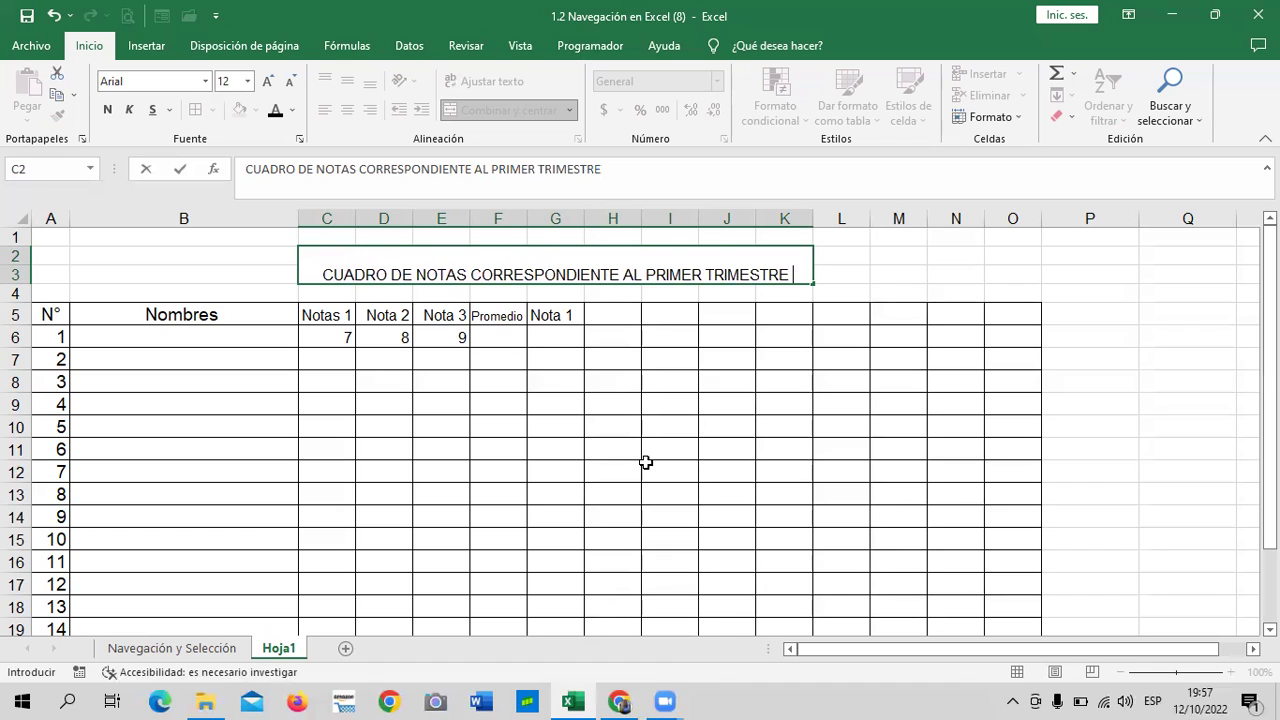
key(Return)
Step: Edit the title in place to append 'DE PRIMER CICLO'
click(623, 463)
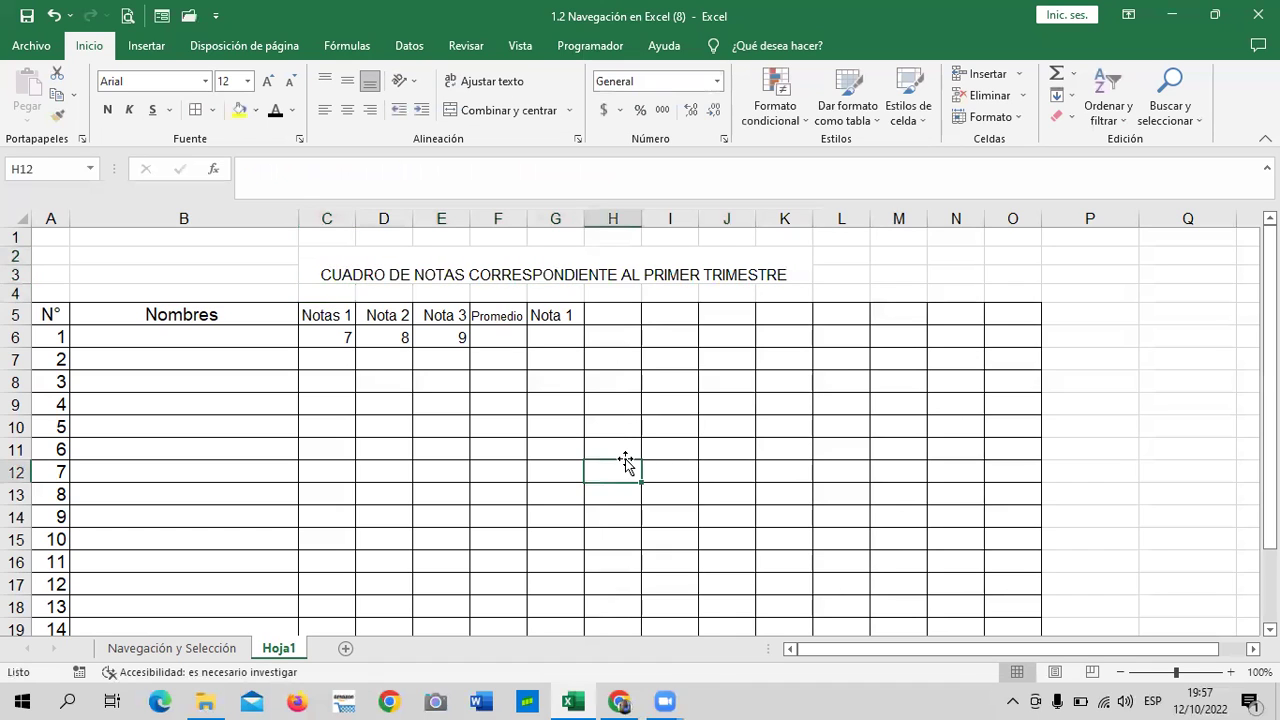
click(550, 268)
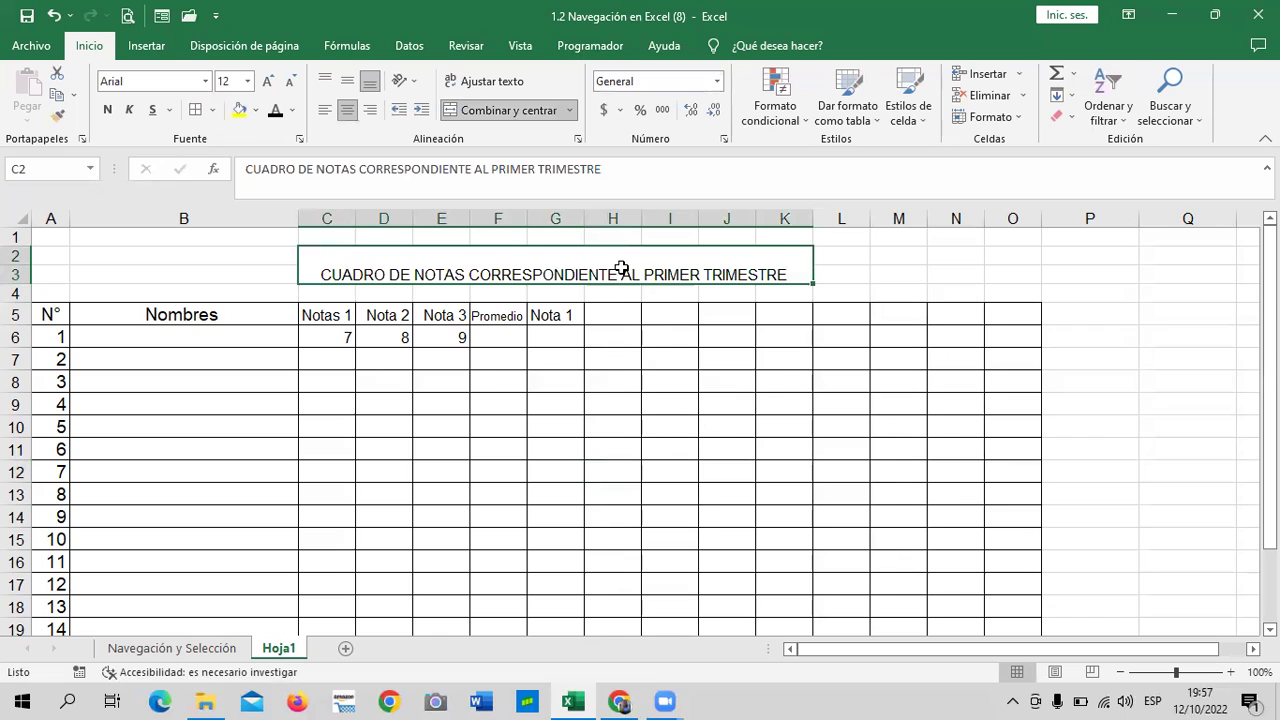
double_click(785, 258)
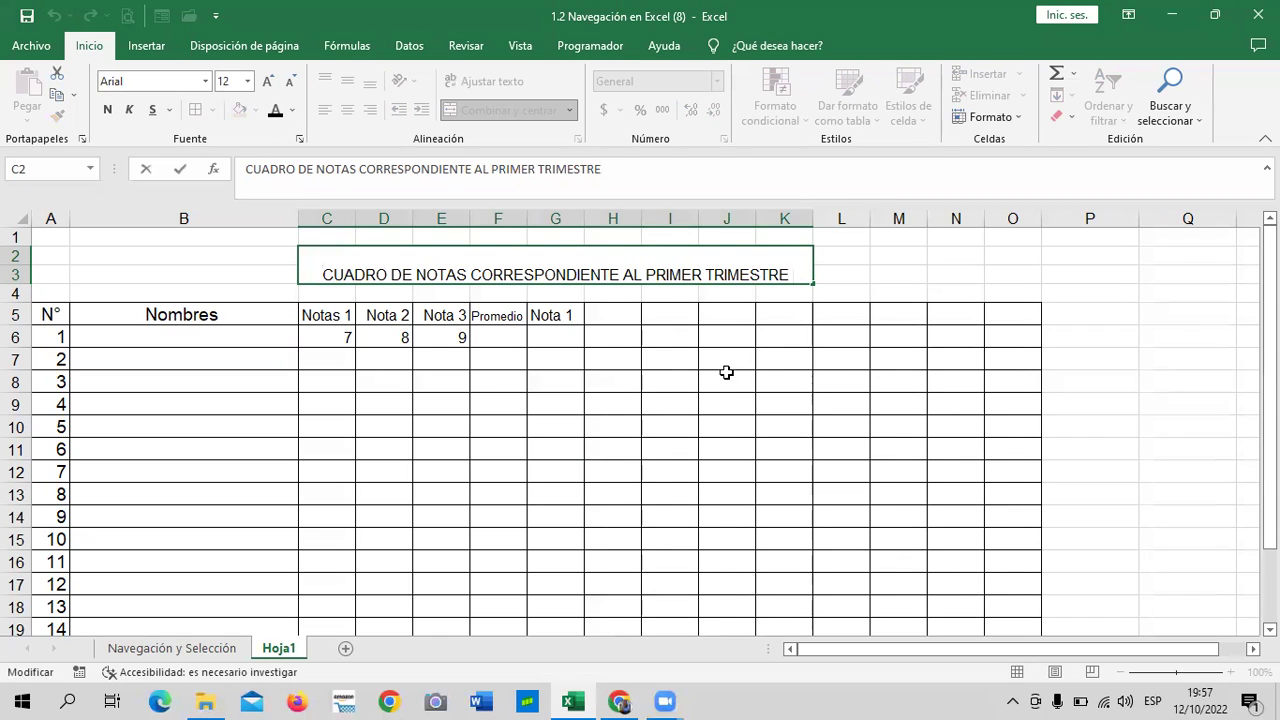
text(DE )
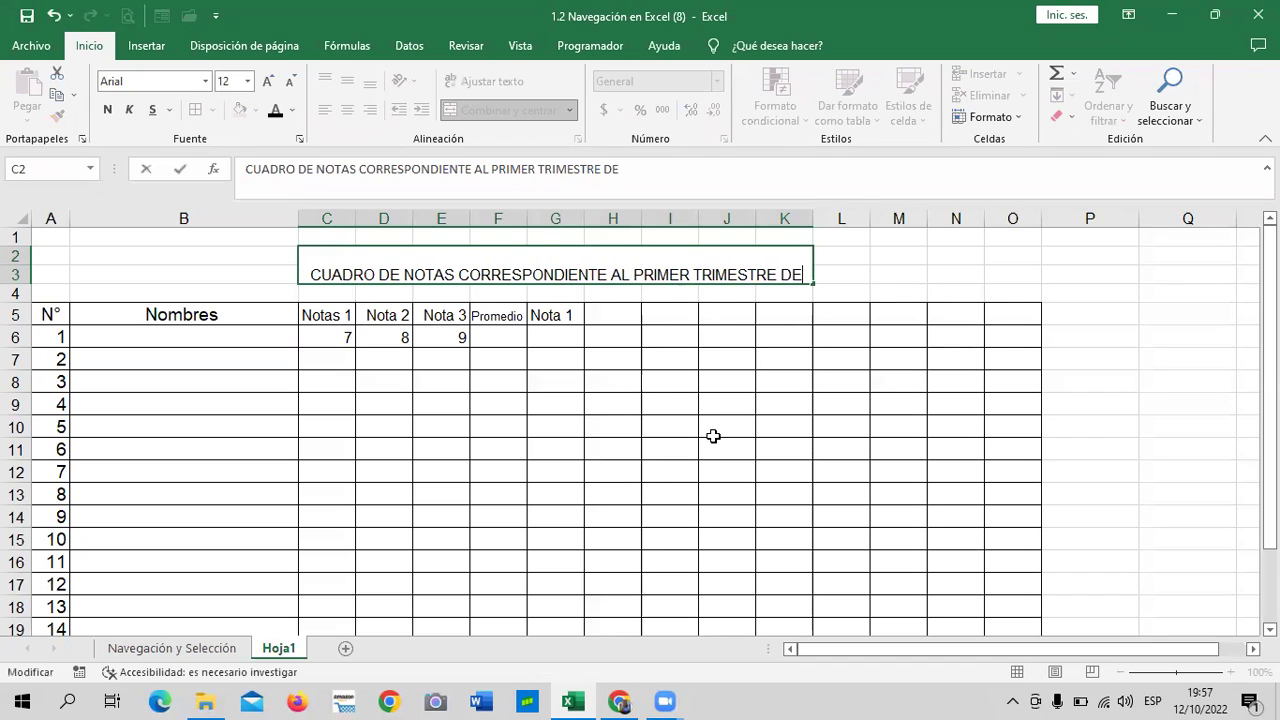
text(PRIMER CICLO)
key(Return)
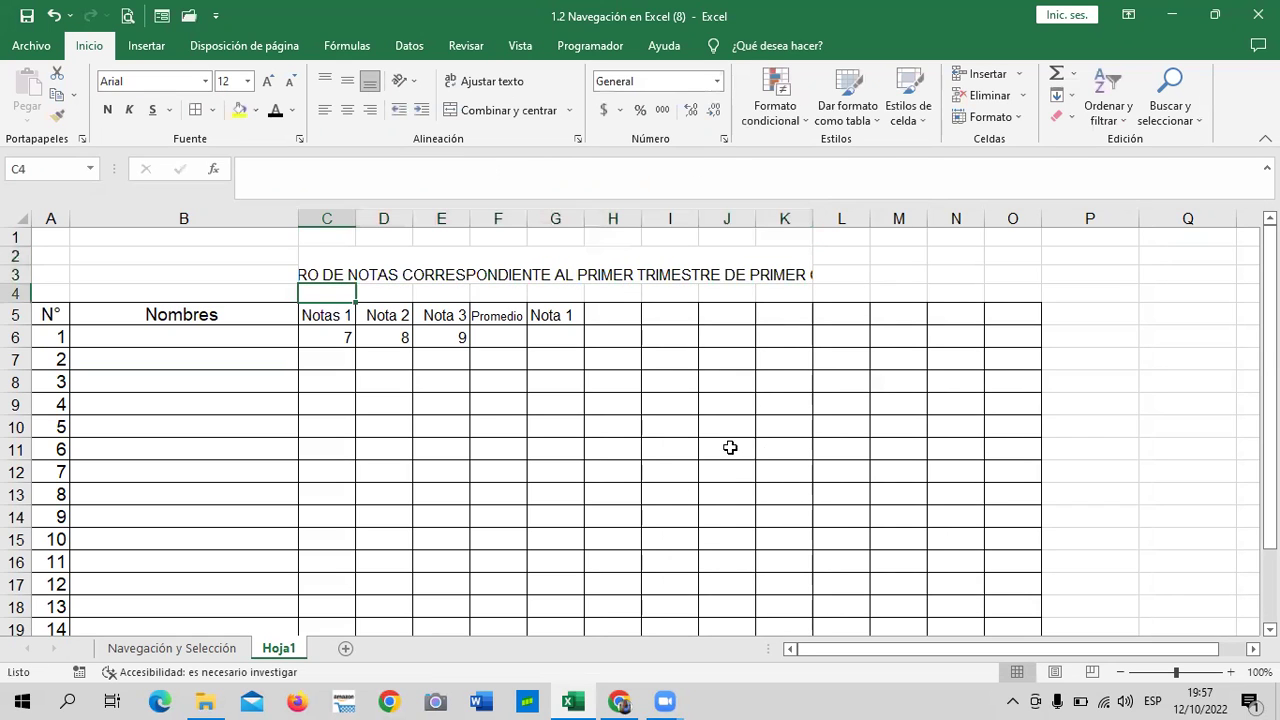
Step: Extend the title selection to column M and unmerge the title cells
click(708, 471)
click(684, 274)
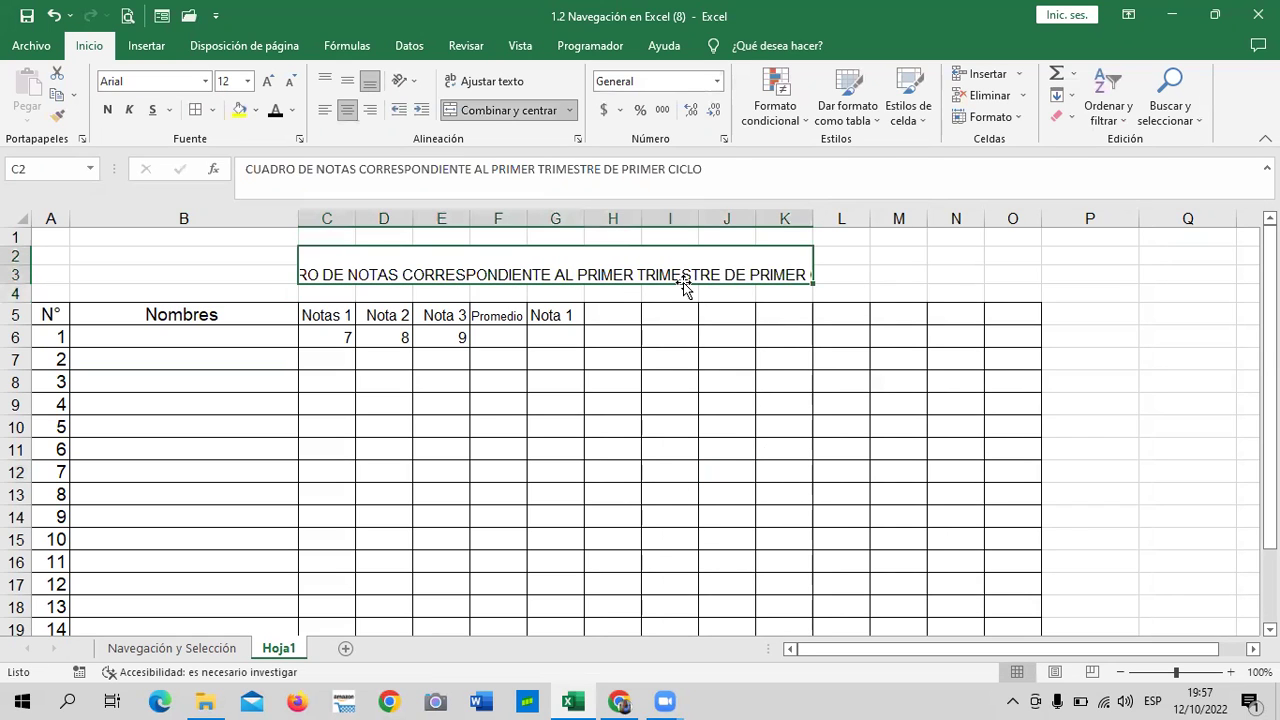
click(692, 437)
click(623, 262)
click(510, 508)
click(540, 272)
click(655, 466)
drag(607, 272, 888, 270)
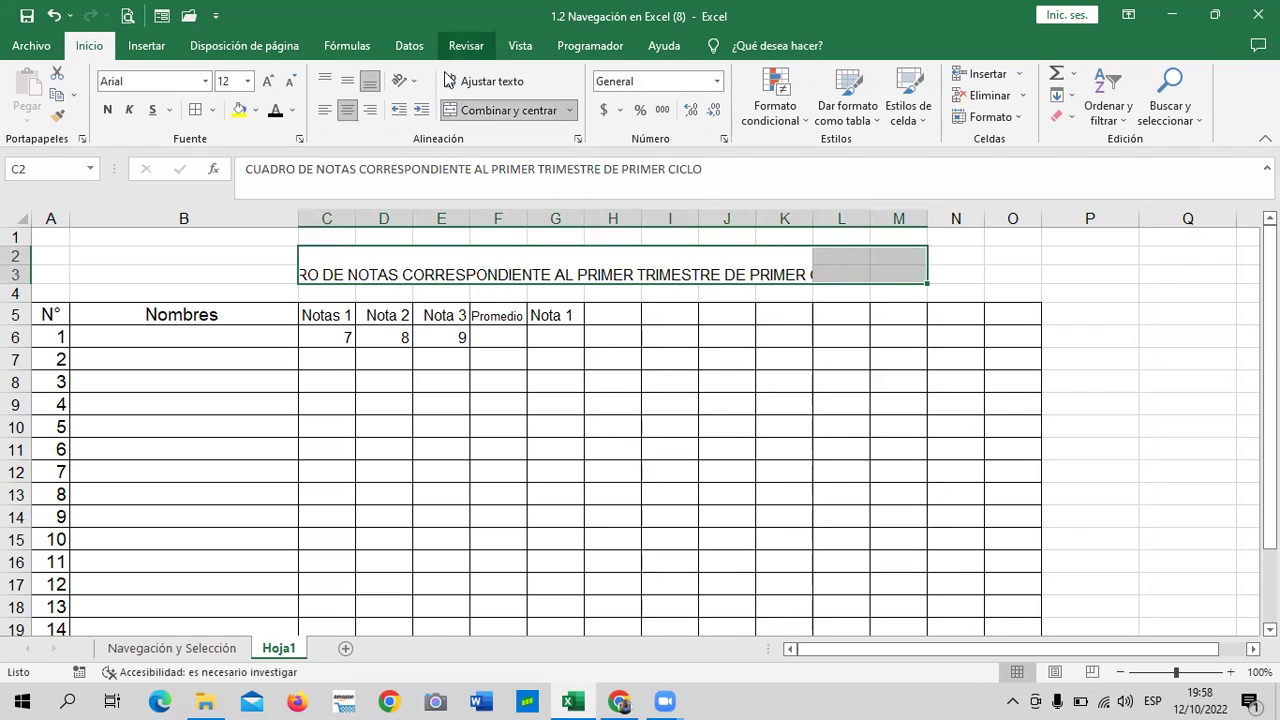
click(495, 112)
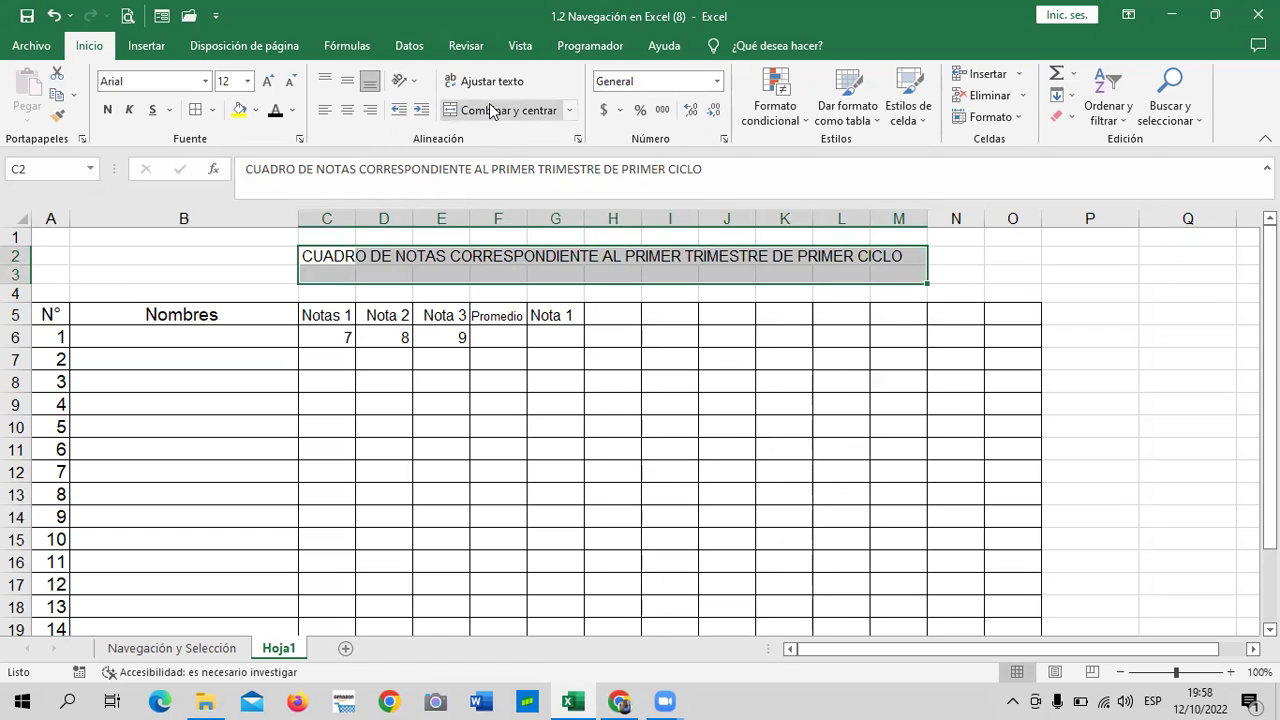
Step: Merge and centre the title across C2:M3, then recheck the merged cell
click(321, 257)
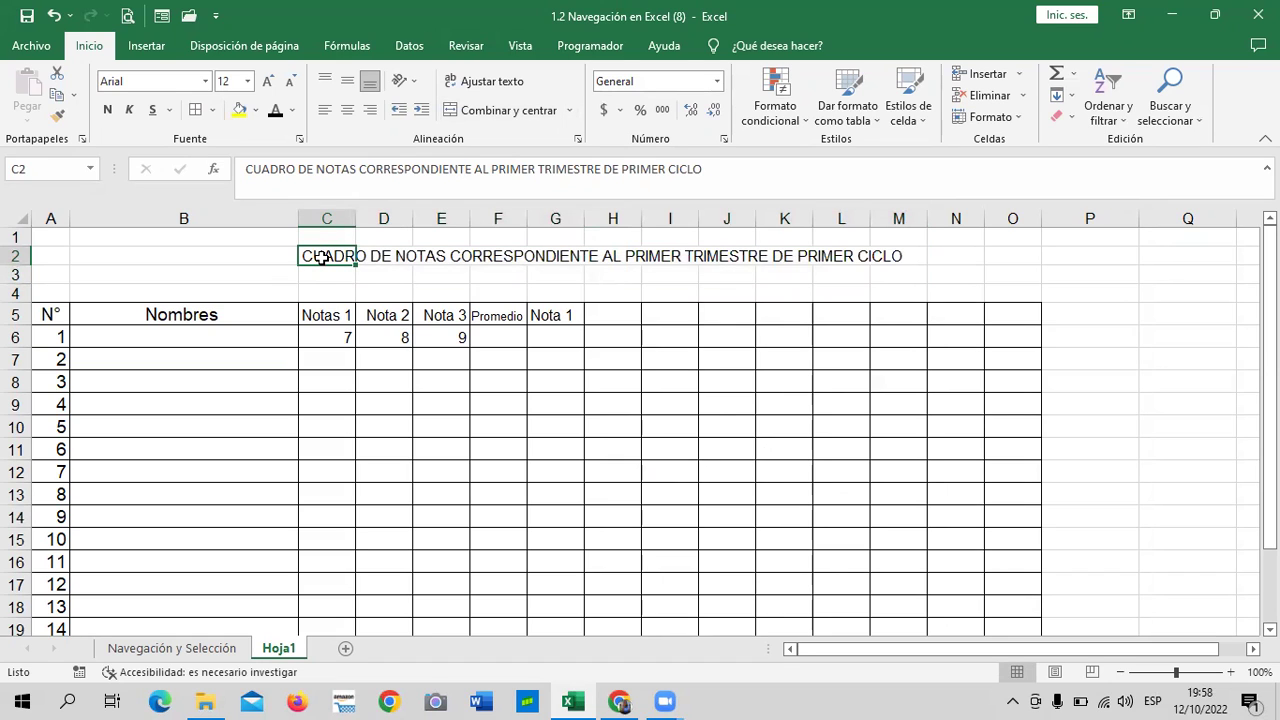
click(380, 257)
click(334, 255)
drag(325, 262, 884, 273)
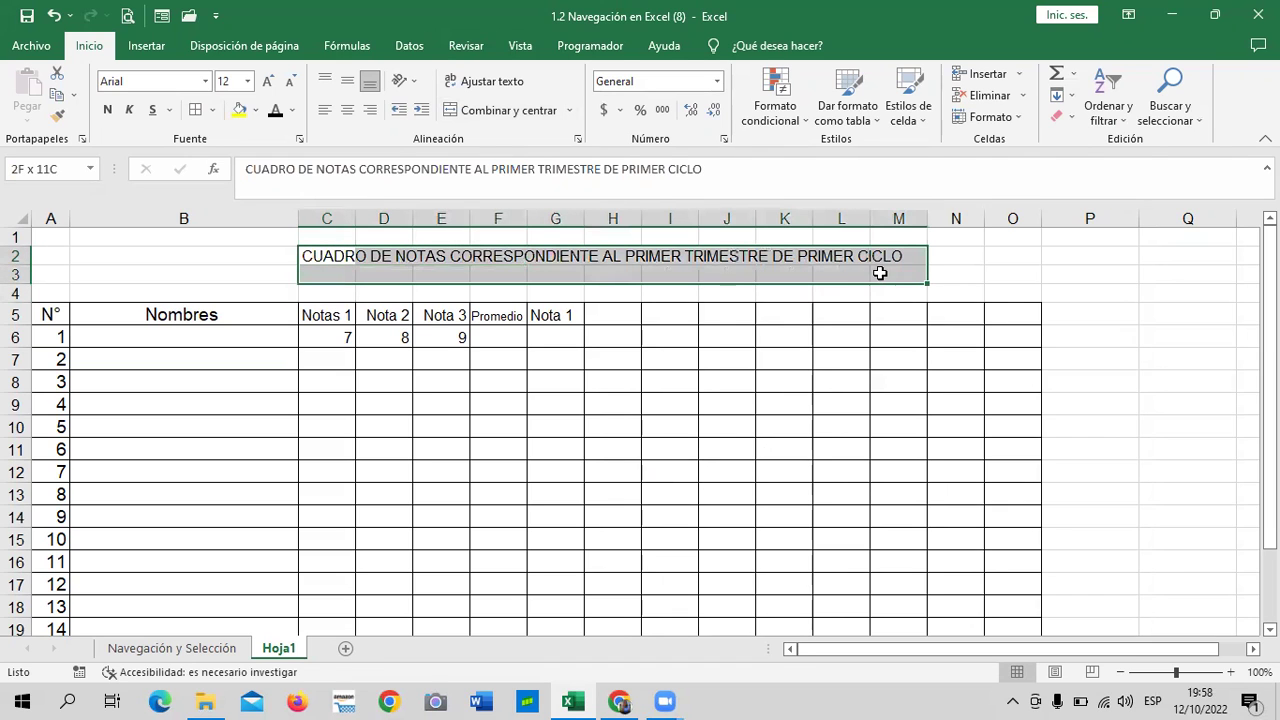
click(509, 111)
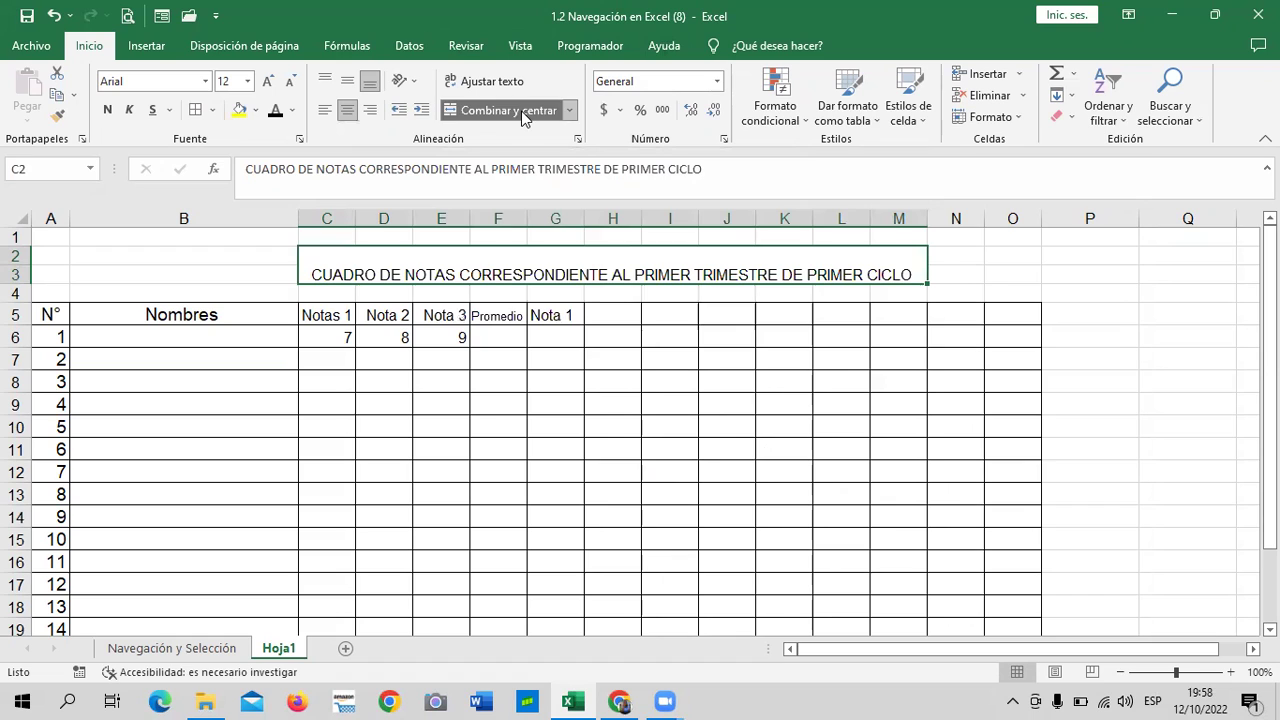
click(846, 421)
click(718, 264)
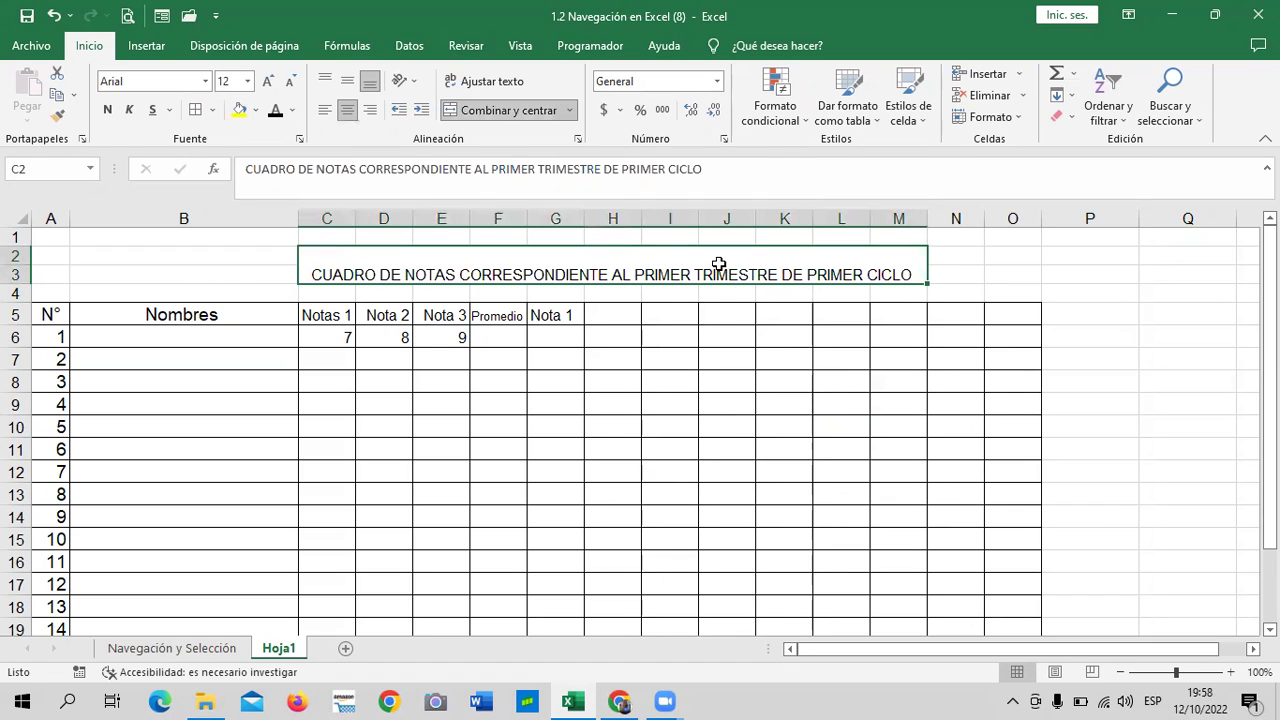
click(771, 423)
click(401, 268)
click(730, 427)
click(366, 265)
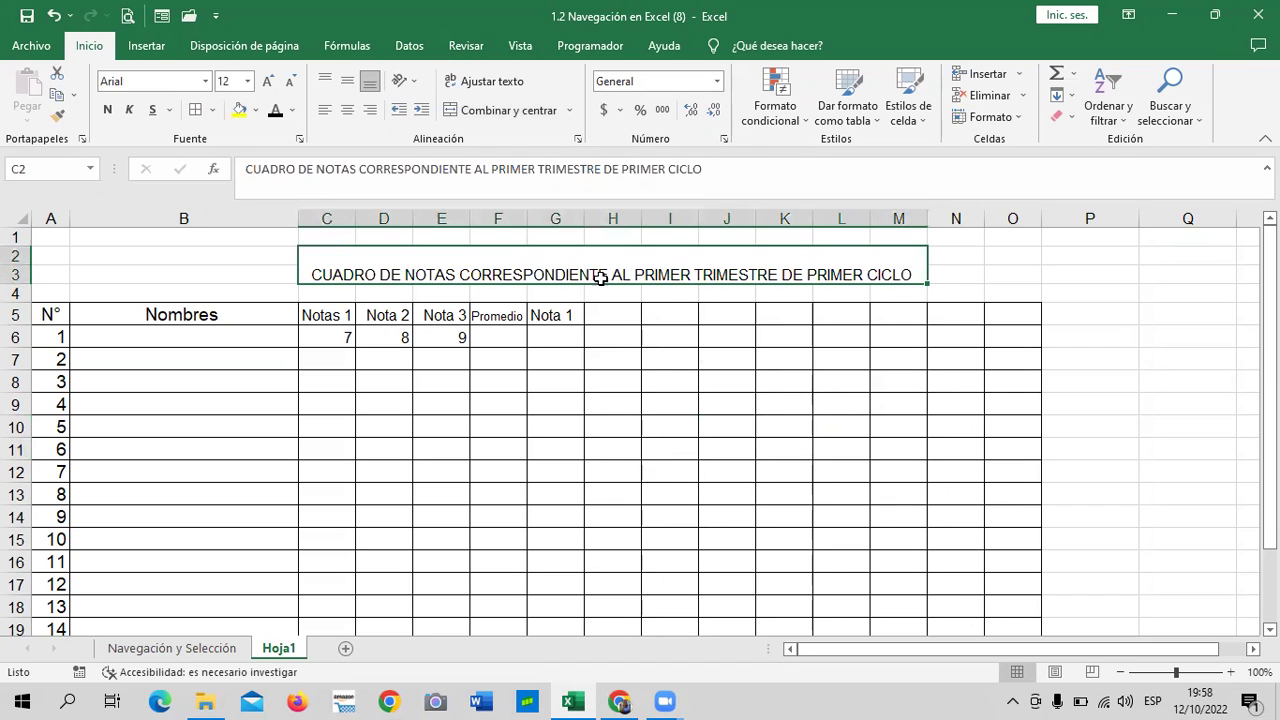
Step: Unmerge C2:M3 and re-merge the title across C2:K3
click(551, 110)
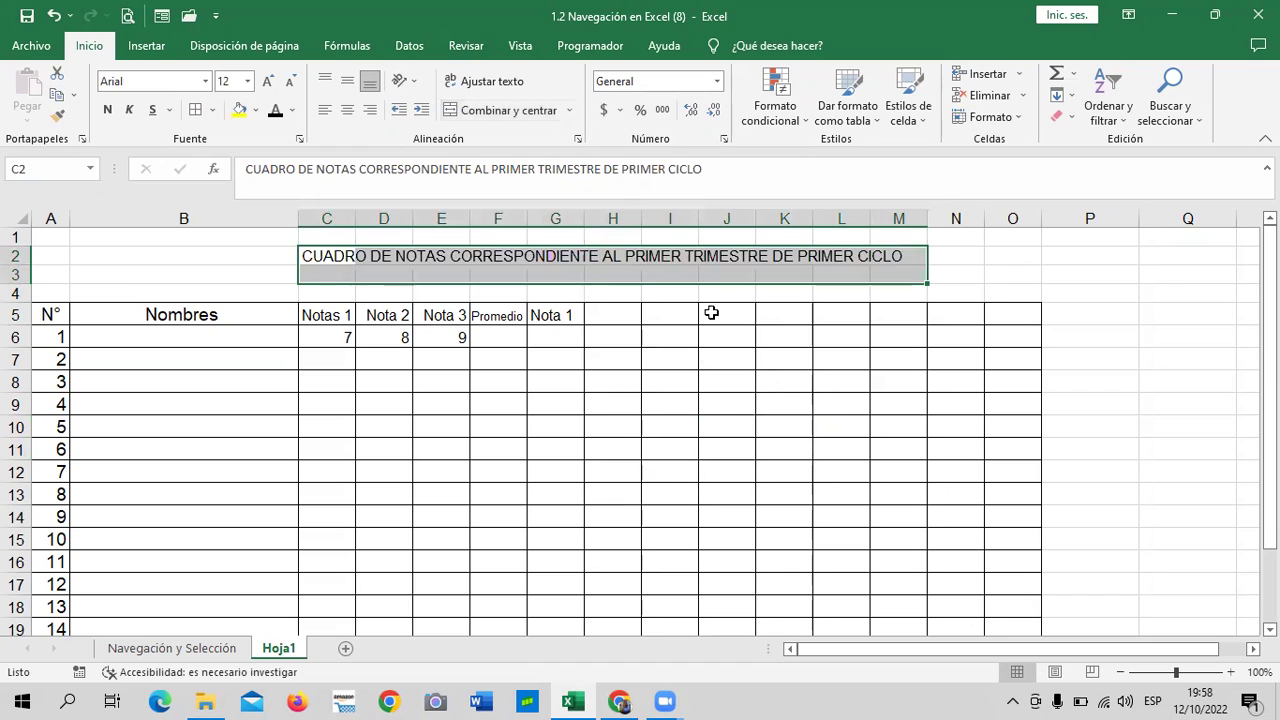
drag(794, 446, 794, 432)
mouse_move(312, 252)
mouse_down()
mouse_move(845, 271)
mouse_move(762, 269)
mouse_up()
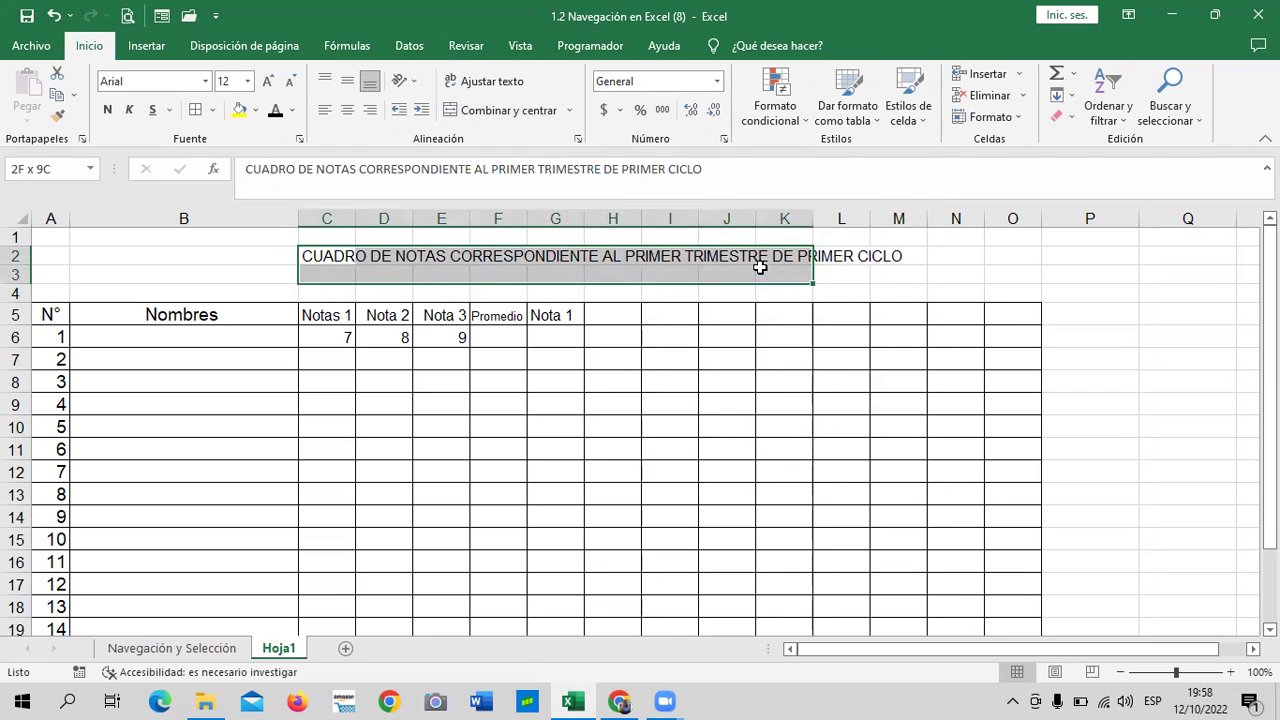
click(482, 112)
click(672, 472)
click(636, 260)
Step: Apply Ajustar texto to the merged title, then undo the wrapping
click(490, 84)
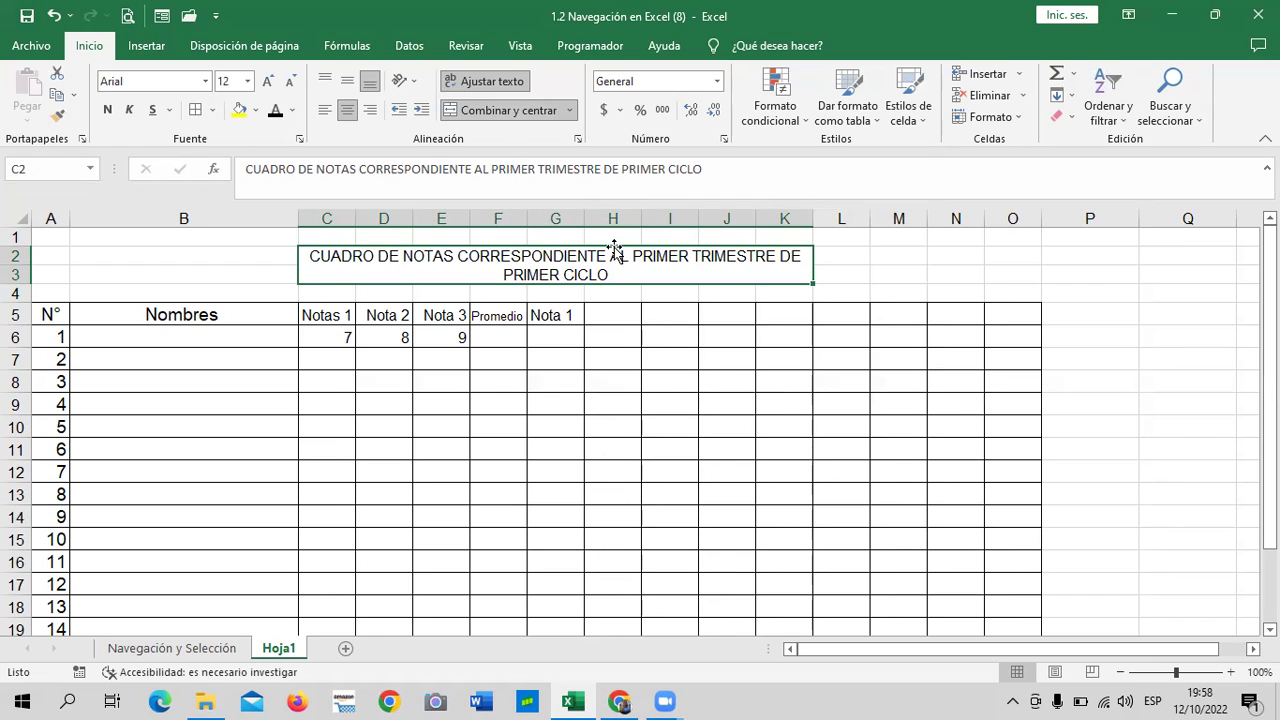
click(736, 421)
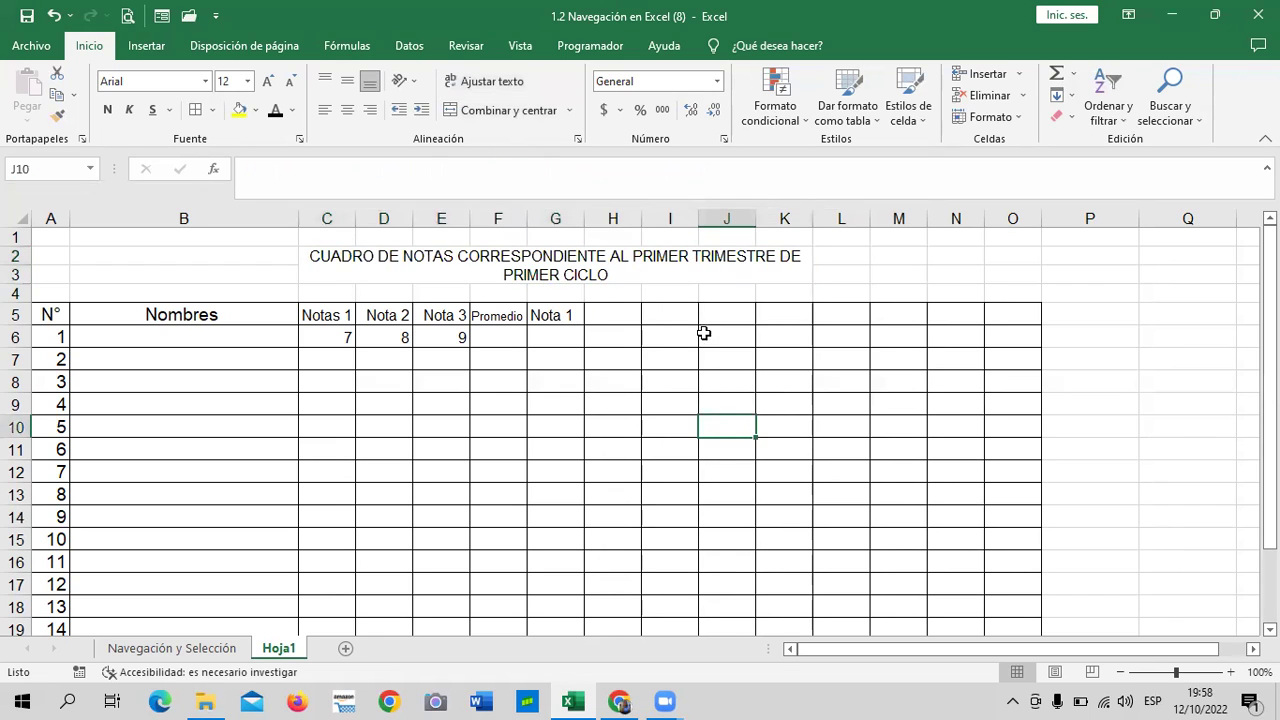
click(657, 259)
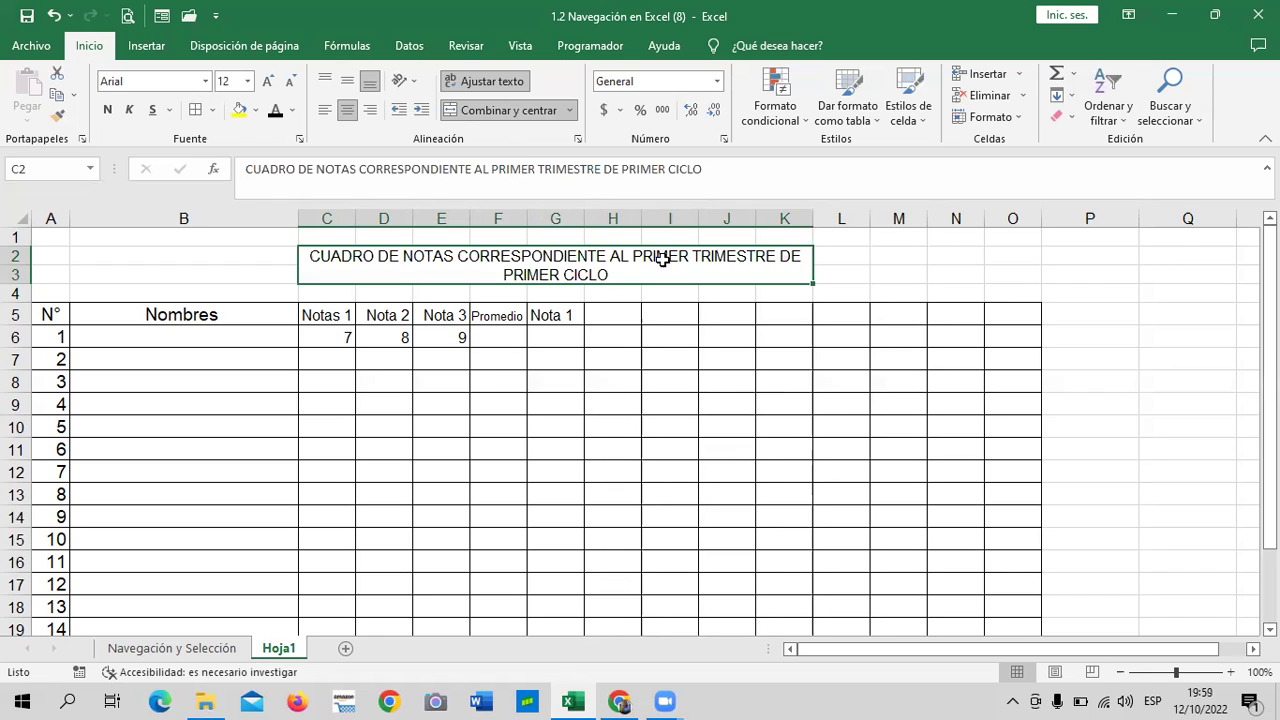
click(603, 400)
click(552, 260)
click(56, 14)
click(726, 424)
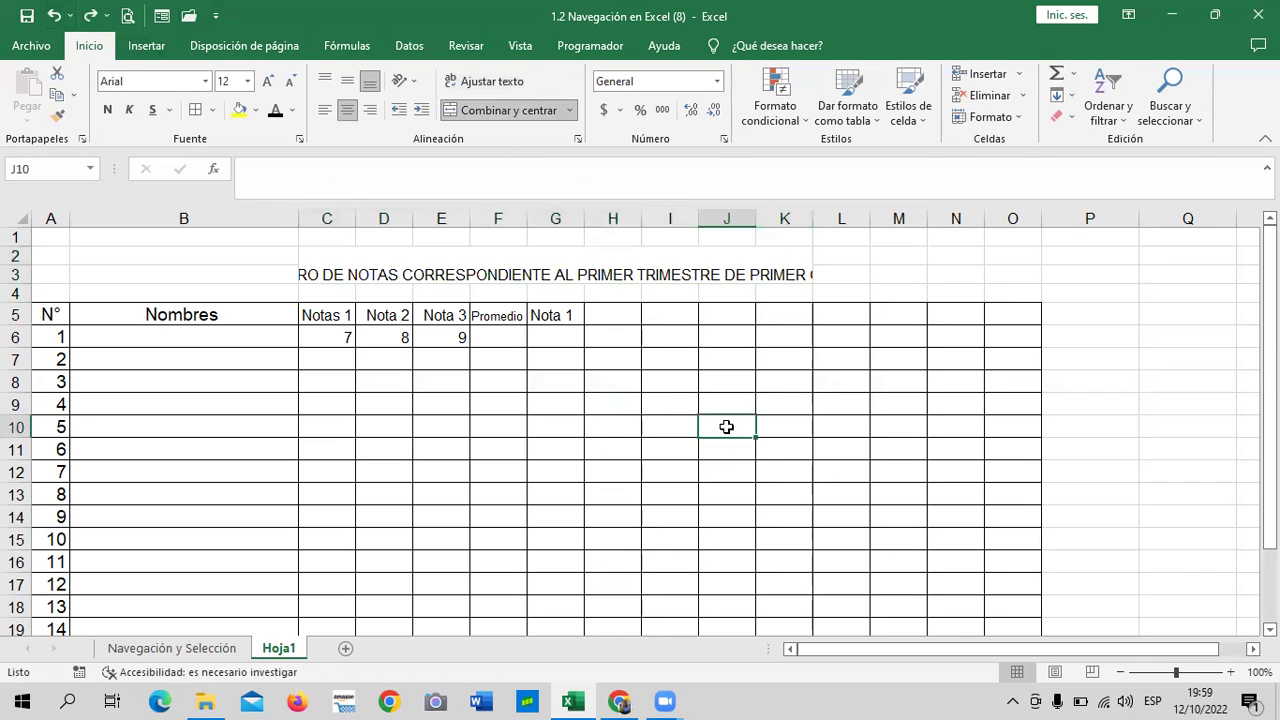
click(677, 260)
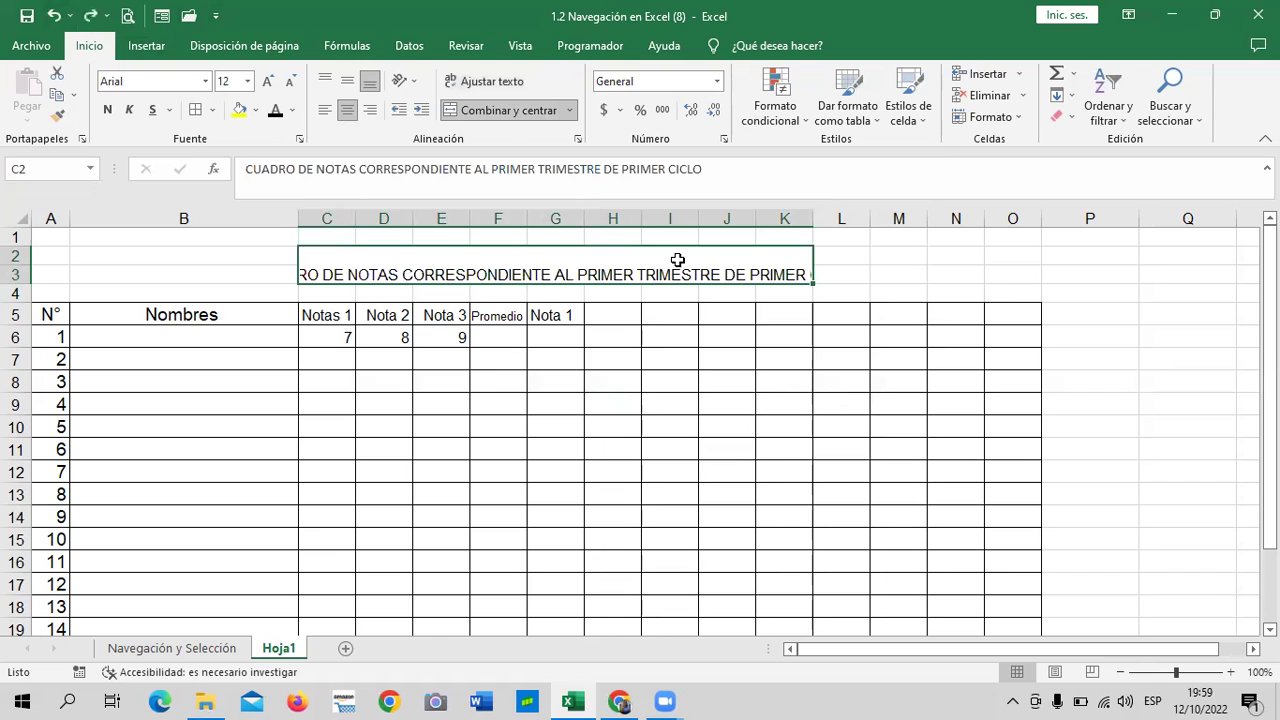
click(743, 166)
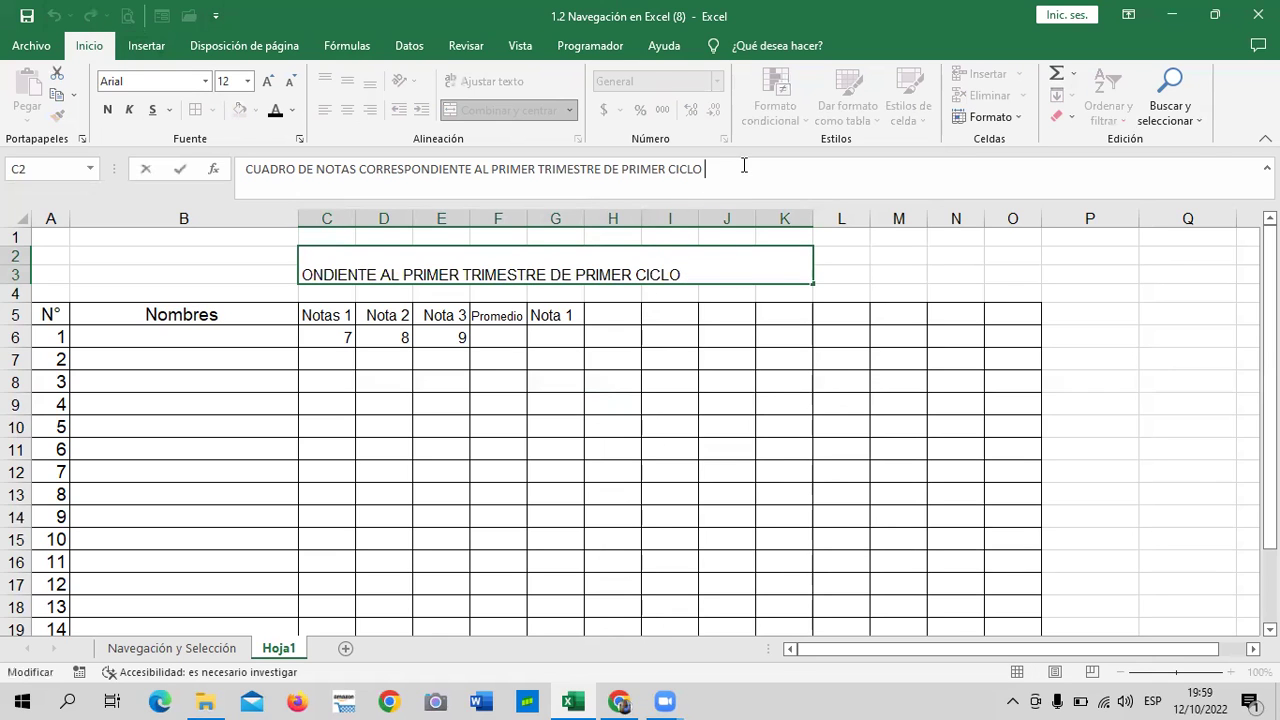
click(714, 428)
click(715, 275)
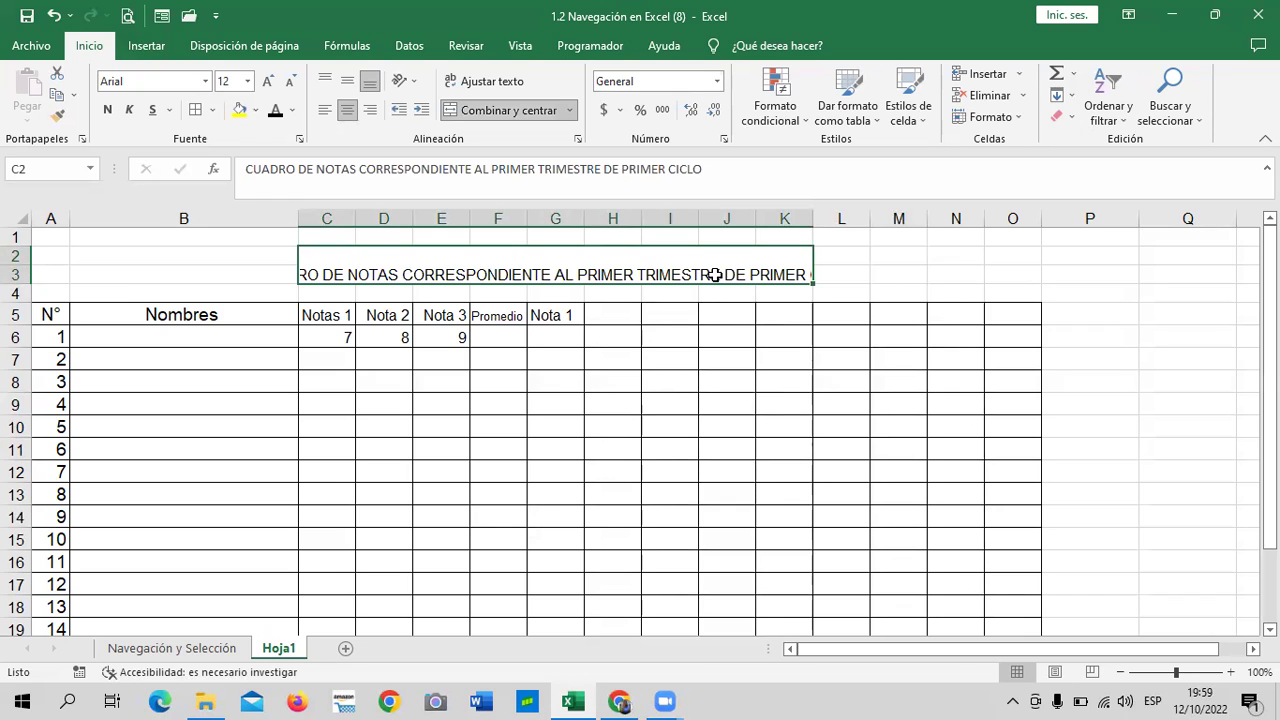
click(703, 391)
click(666, 277)
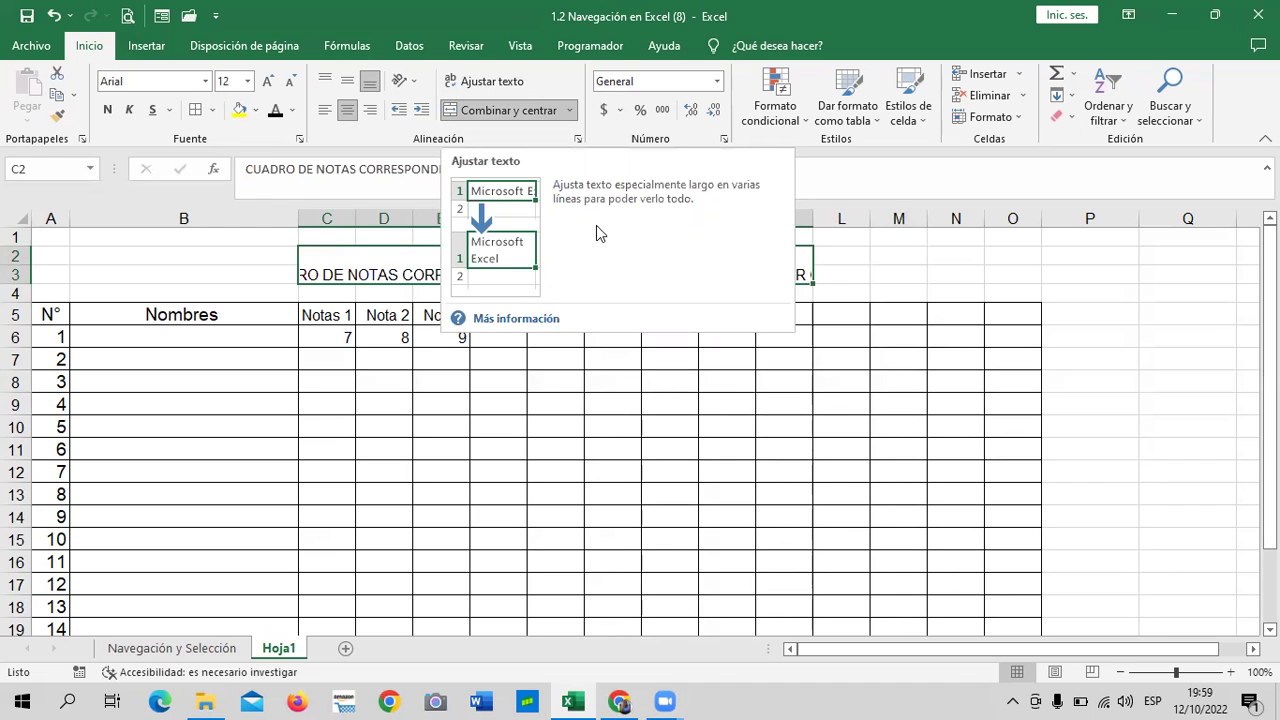
click(849, 449)
click(672, 272)
click(490, 81)
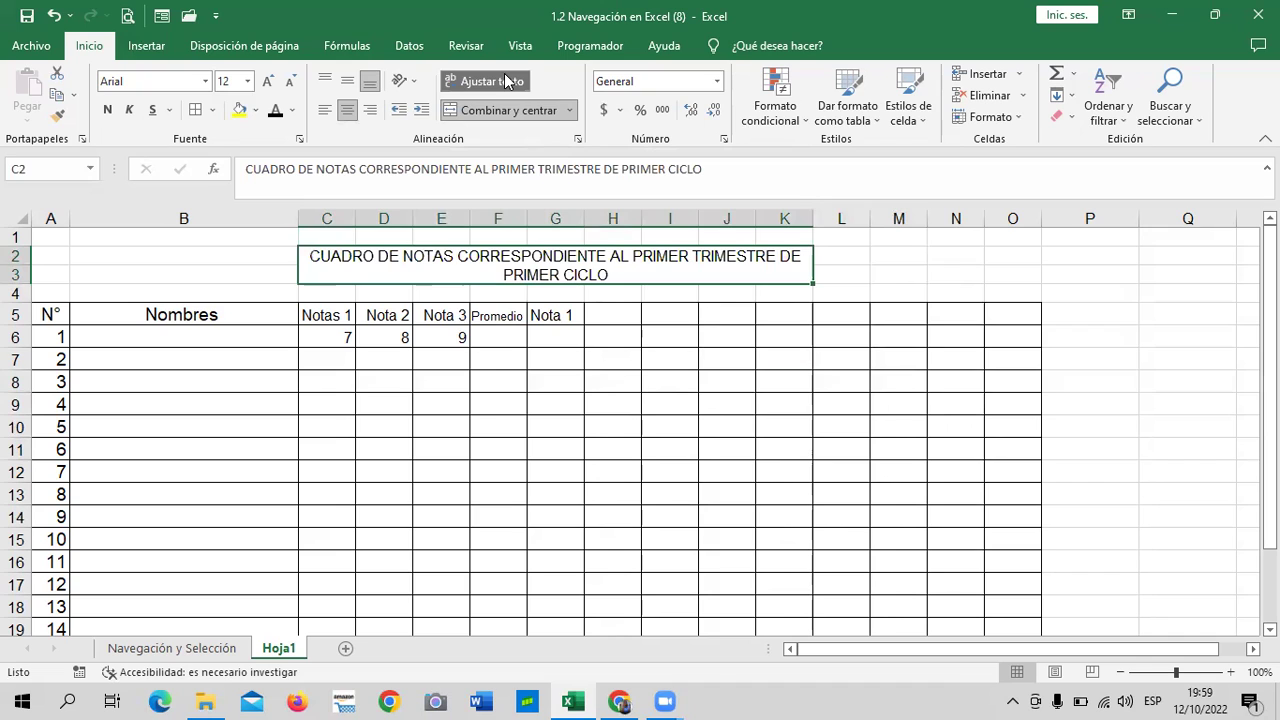
click(636, 444)
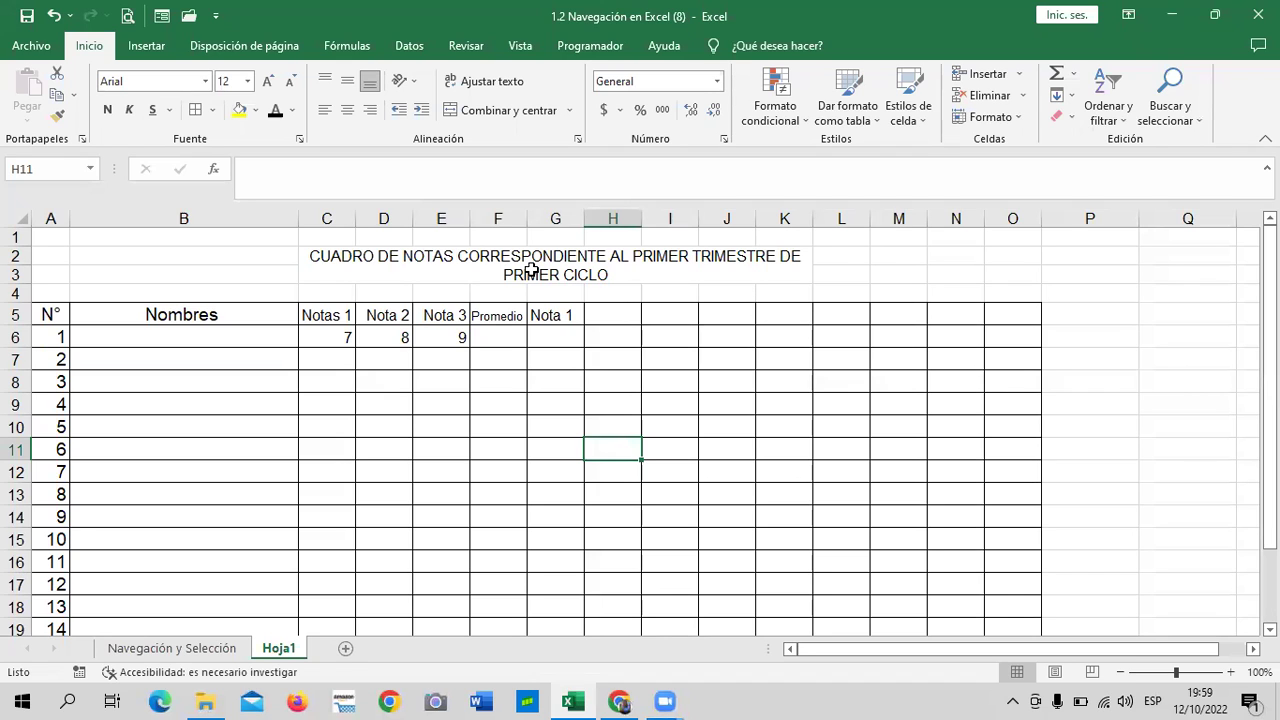
click(688, 343)
click(650, 272)
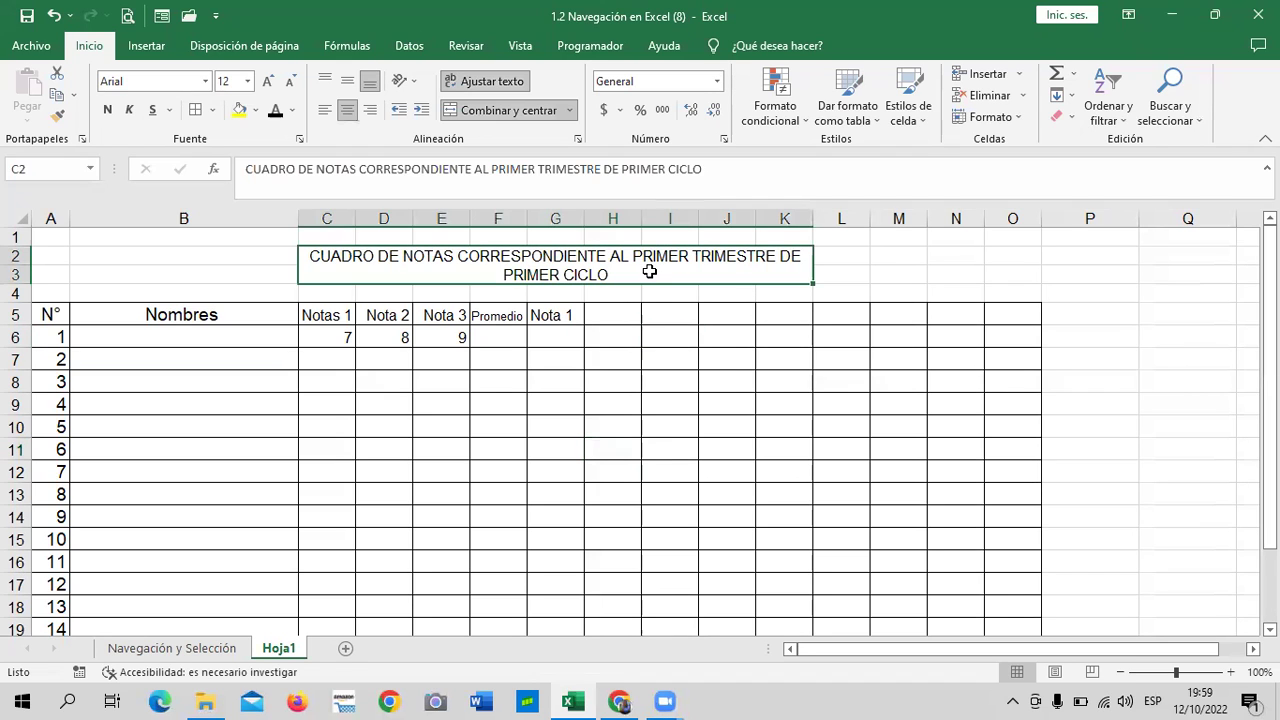
click(521, 428)
click(518, 272)
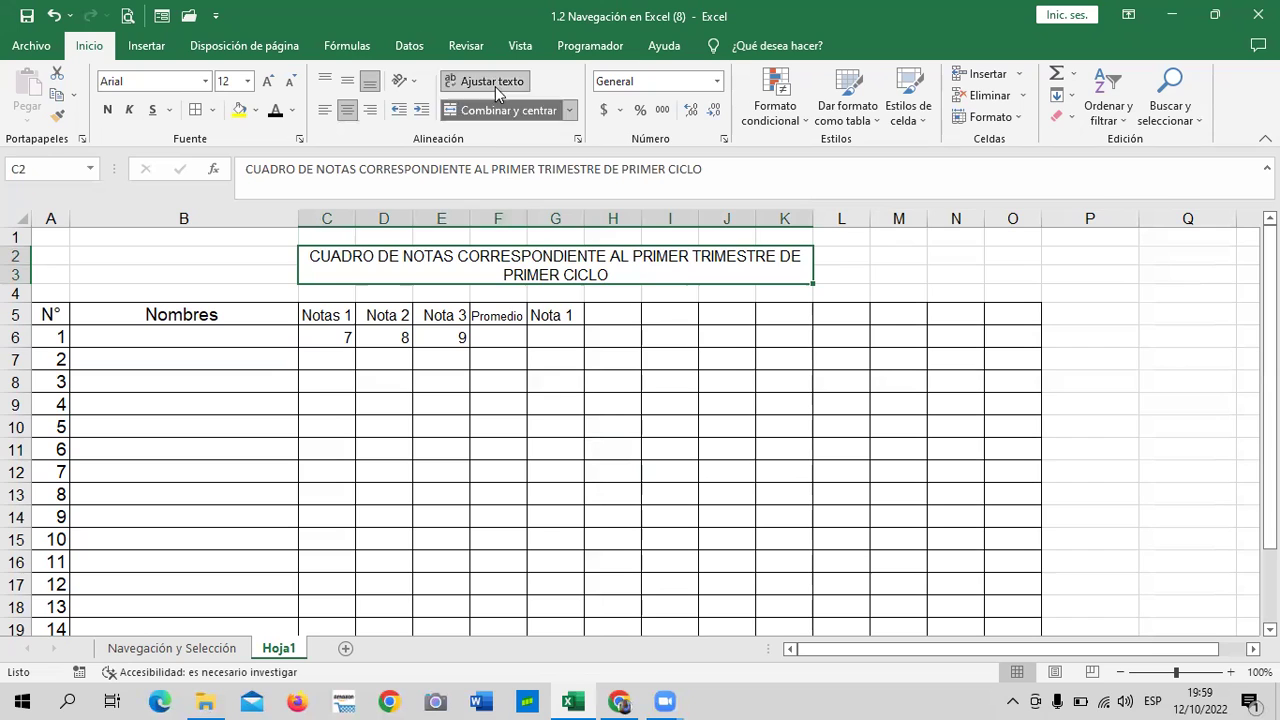
click(491, 82)
click(579, 454)
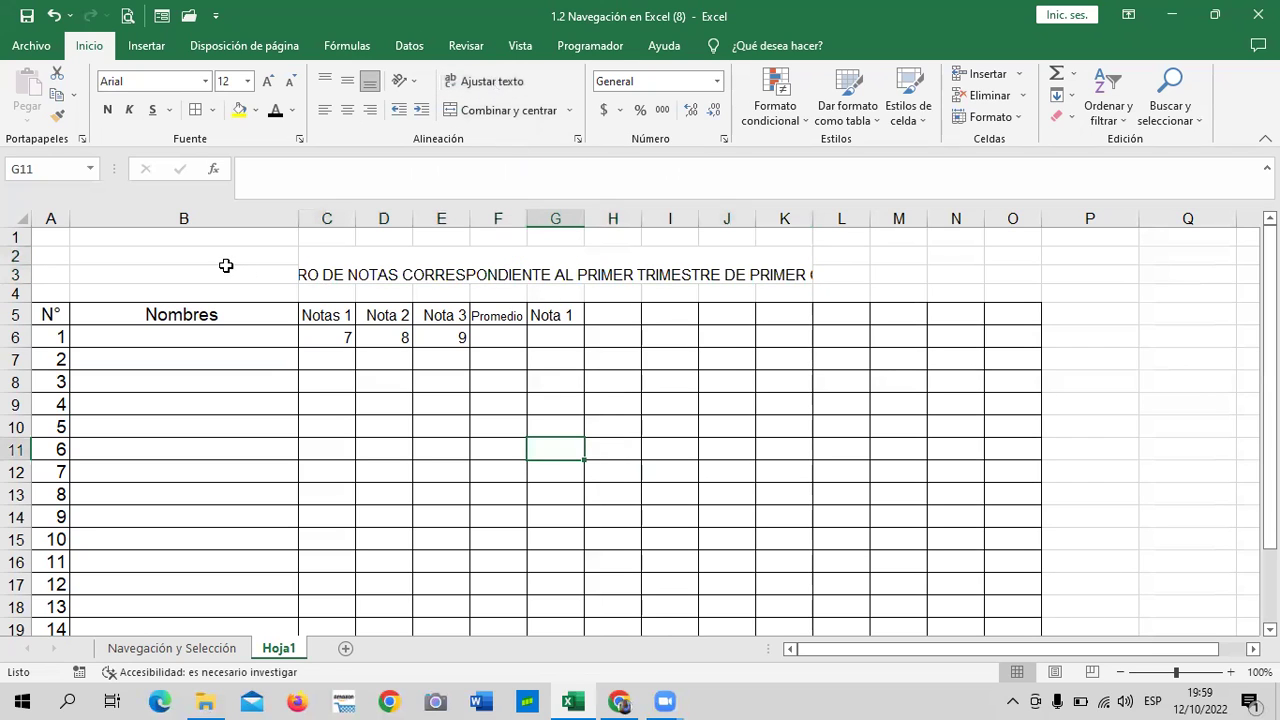
Step: Merge and centre the title across B2:N3
drag(200, 258, 1005, 281)
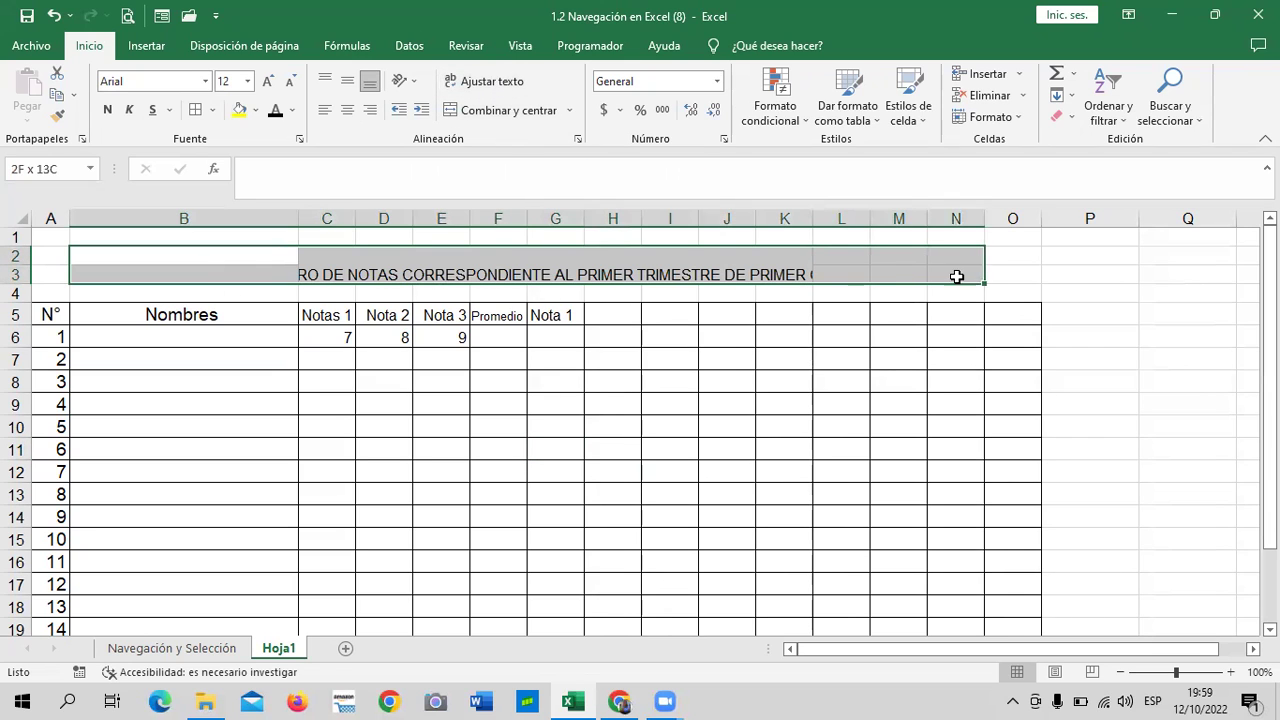
click(519, 107)
click(519, 107)
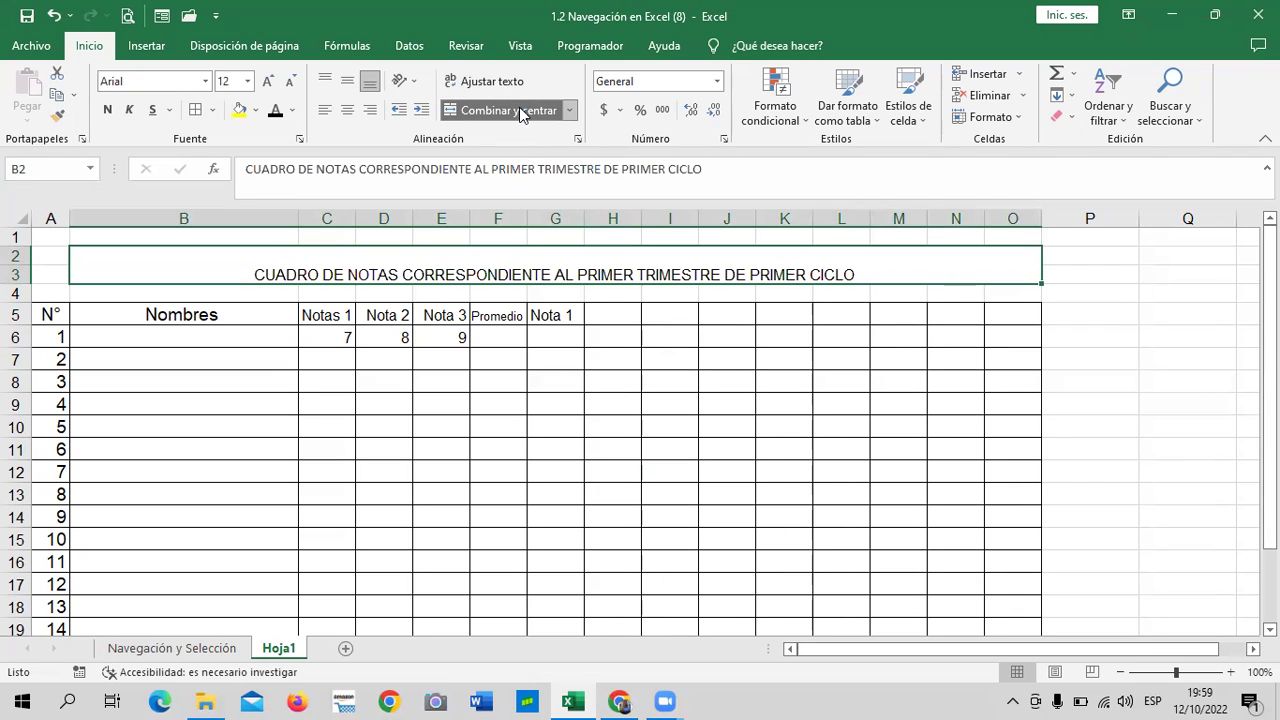
click(782, 452)
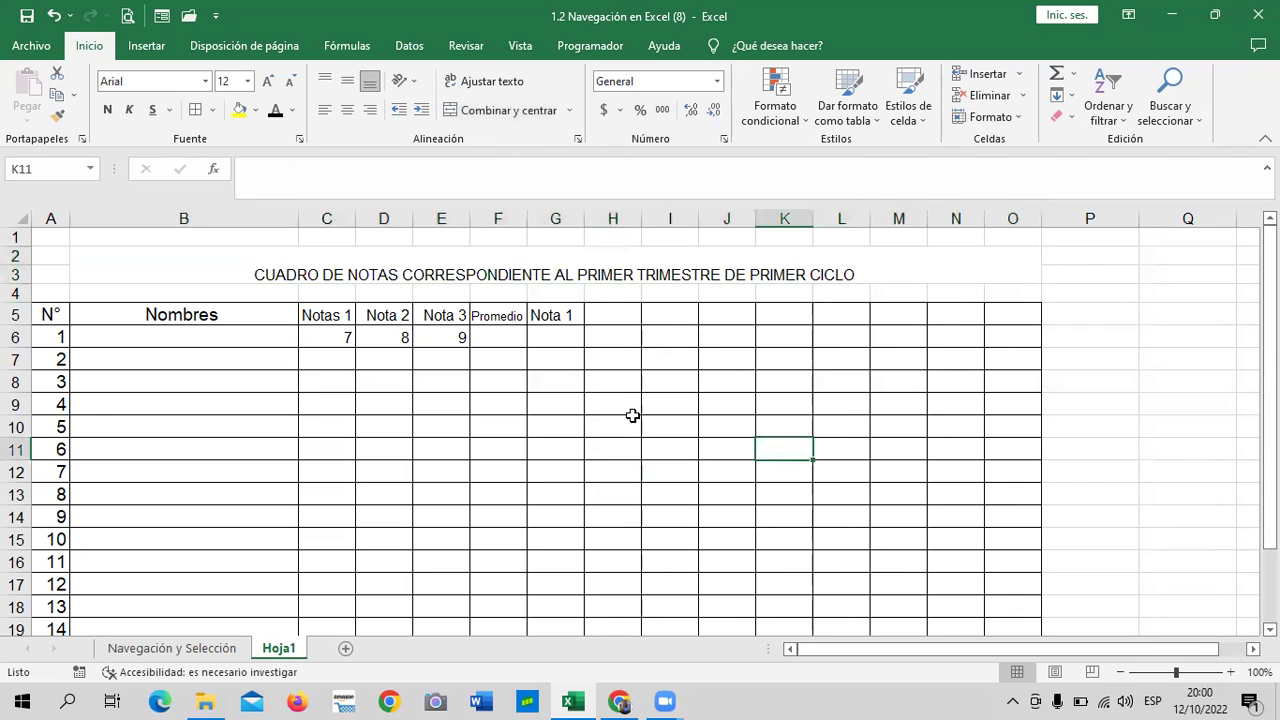
click(809, 422)
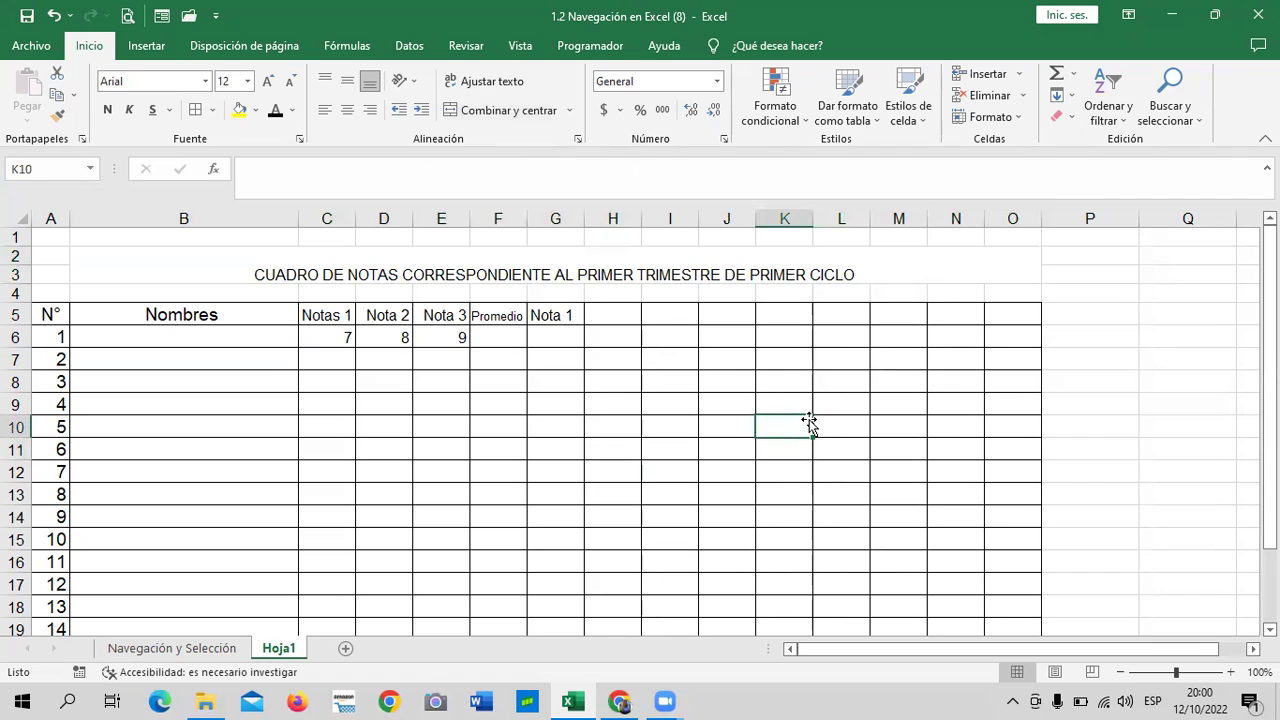
click(749, 449)
click(620, 268)
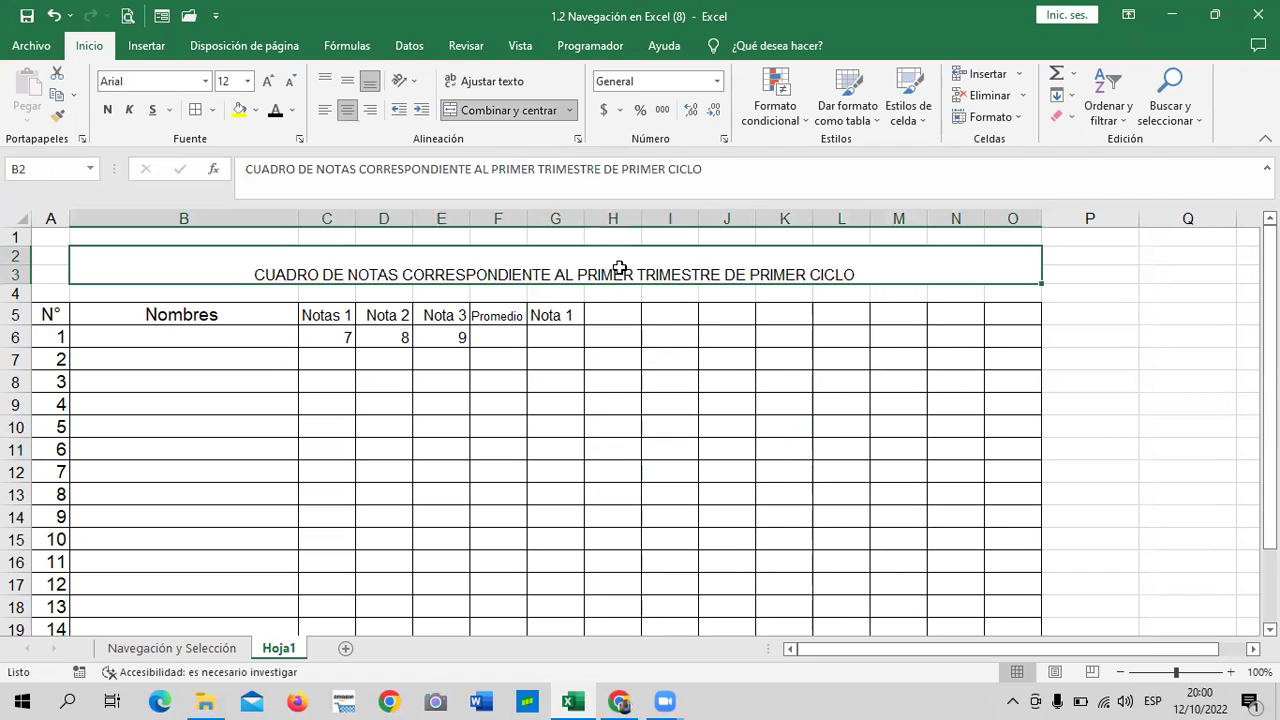
click(482, 500)
click(722, 268)
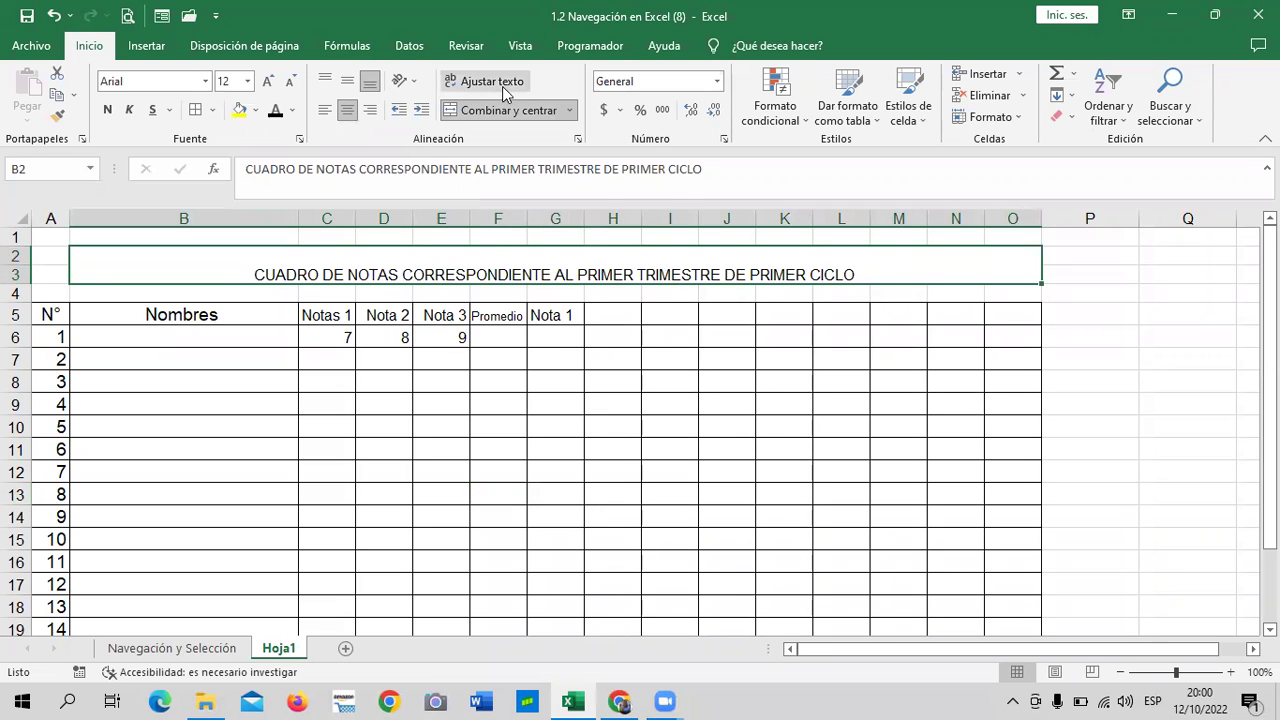
click(815, 411)
click(802, 268)
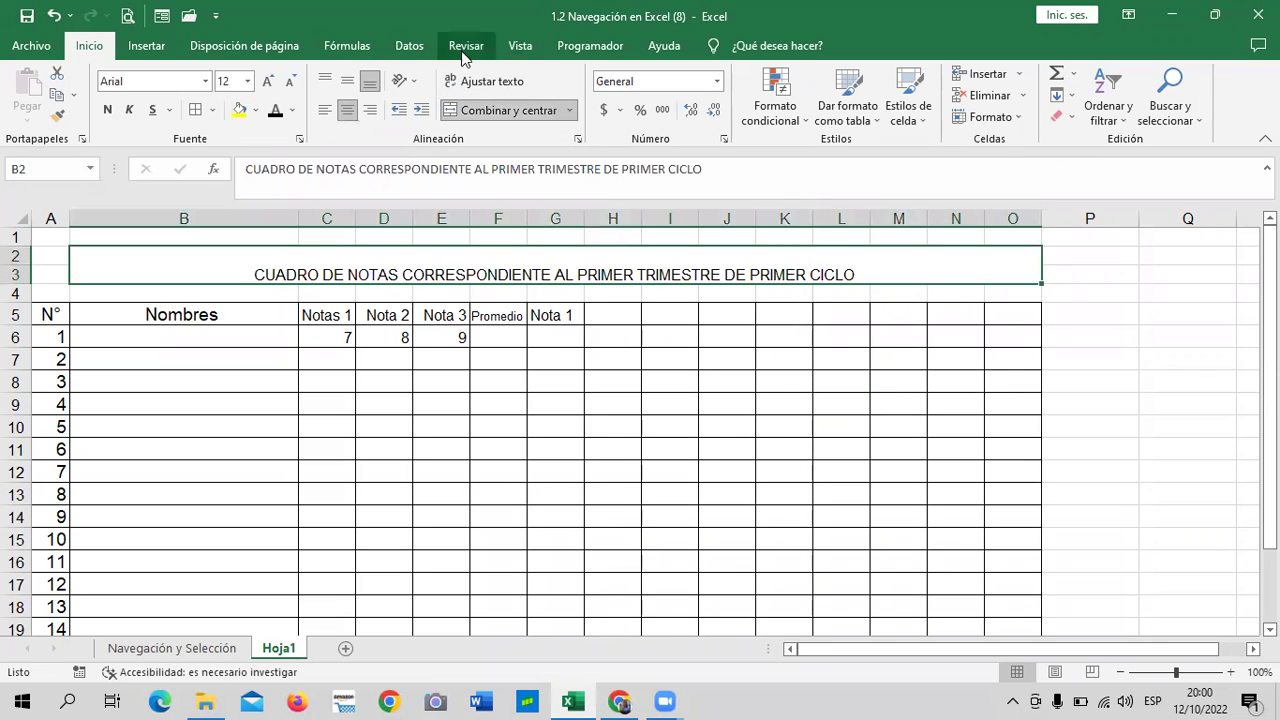
Step: Turn on Ajustar texto for the merged B2:N3 title
click(486, 88)
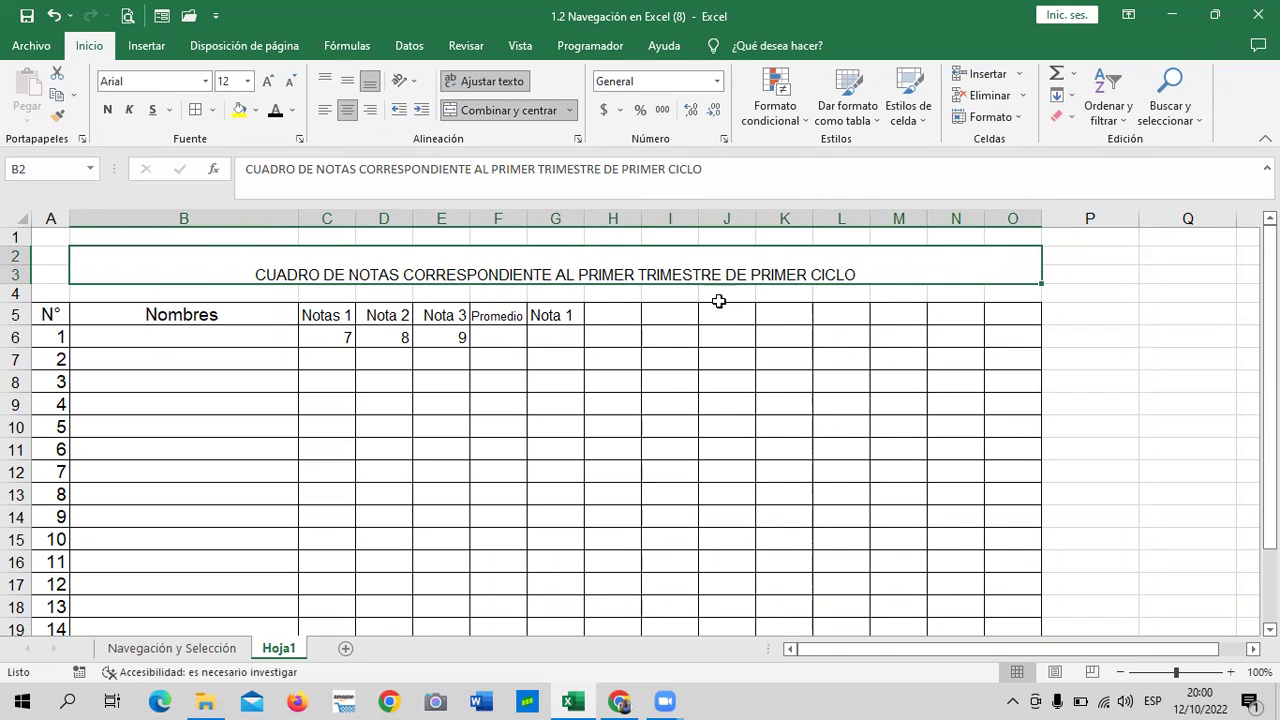
click(668, 424)
click(652, 268)
click(556, 434)
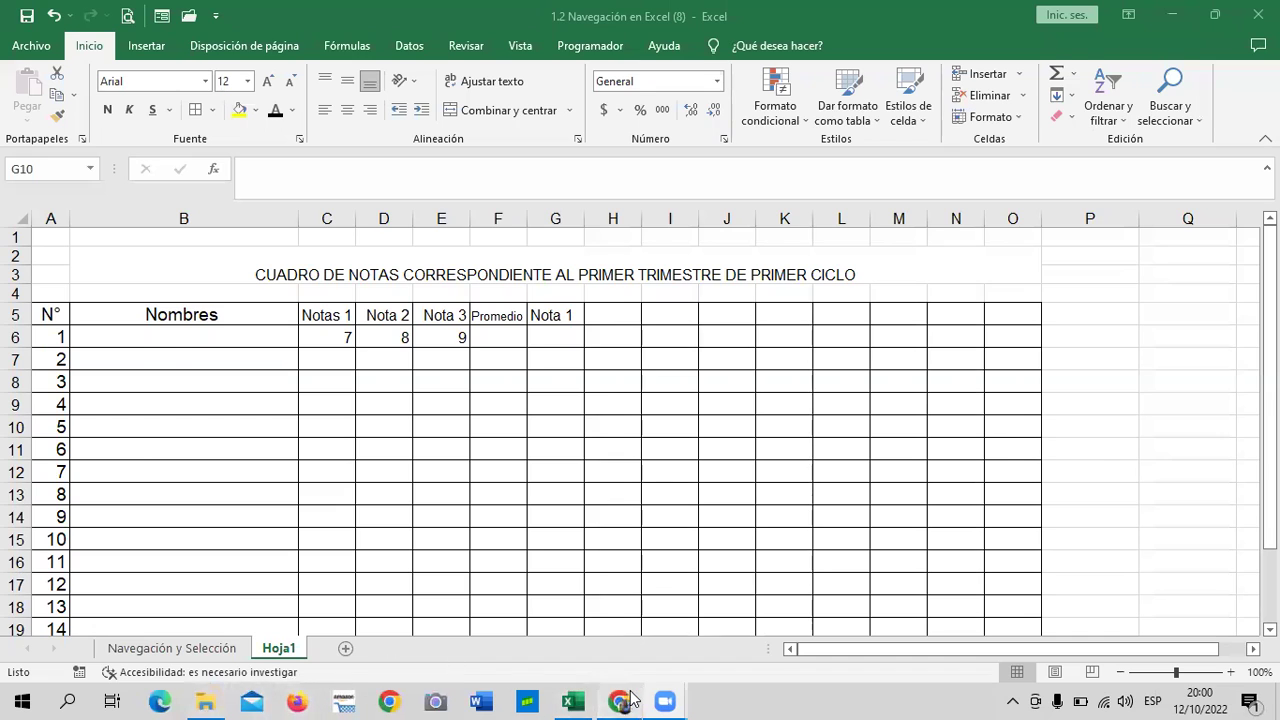
Step: Switch to the Inglés Corporativo course in Chrome and open the 1.5 Laboratorio unit
click(628, 698)
scroll(433, 450, up, 10)
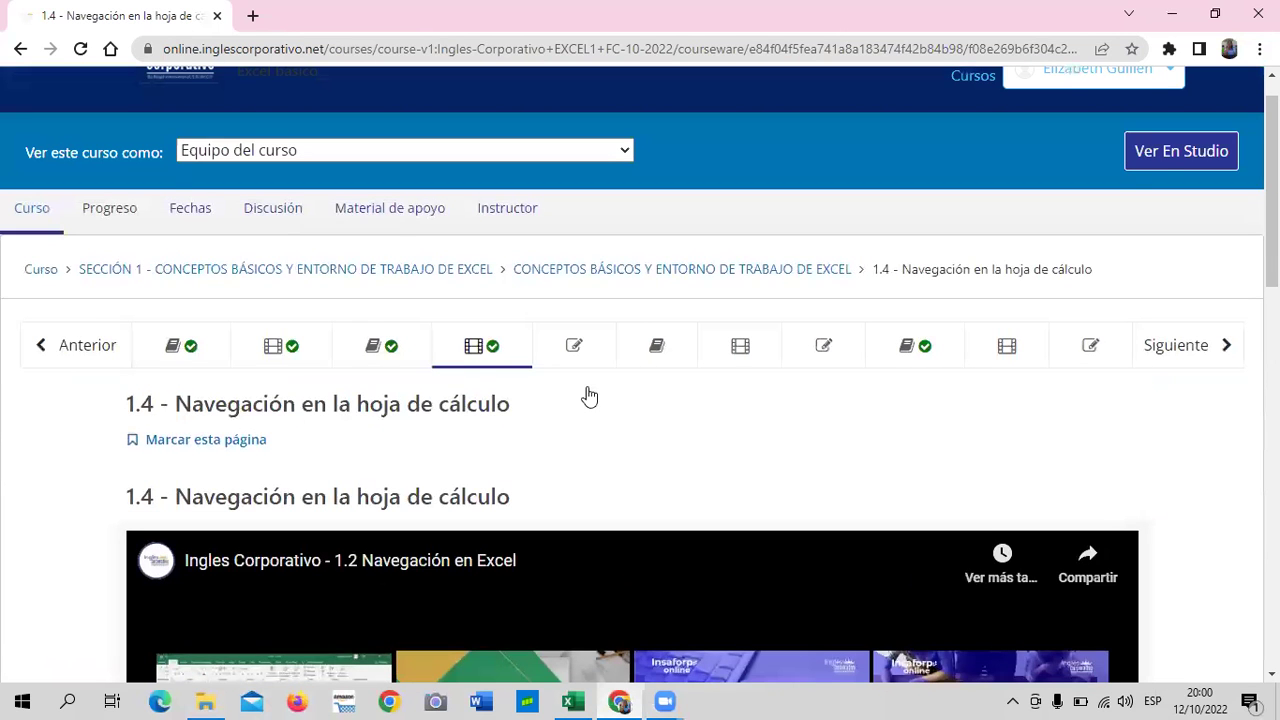
click(589, 397)
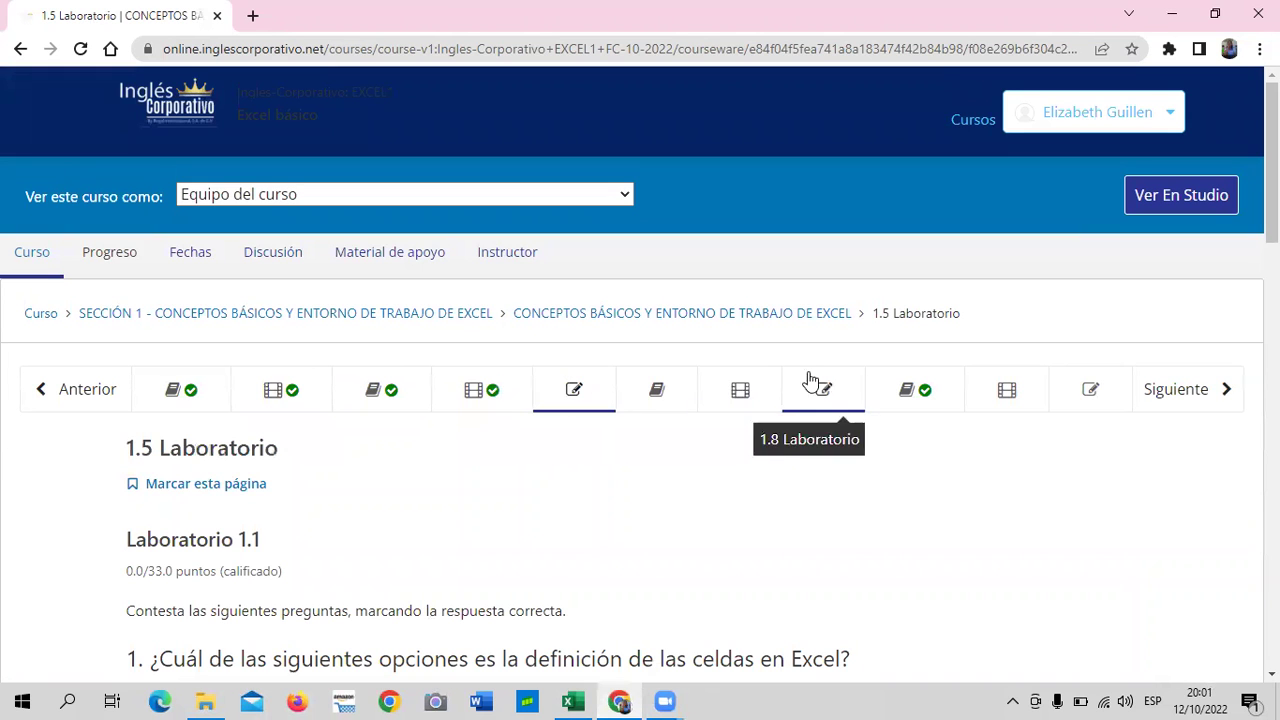
Step: Scroll through the Laboratorio 1.1 quiz questions and back to the top
scroll(655, 483, down, 1)
scroll(597, 486, down, 4)
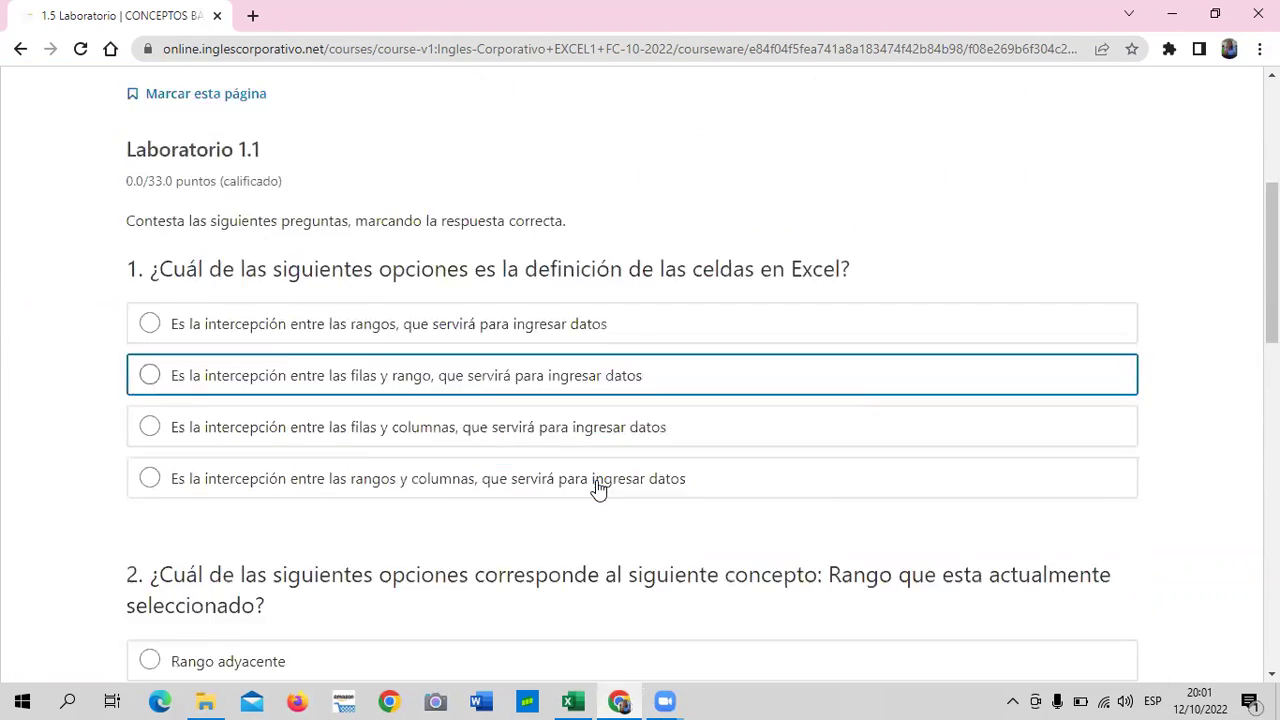
scroll(594, 486, down, 3)
scroll(594, 486, down, 3)
scroll(596, 490, down, 2)
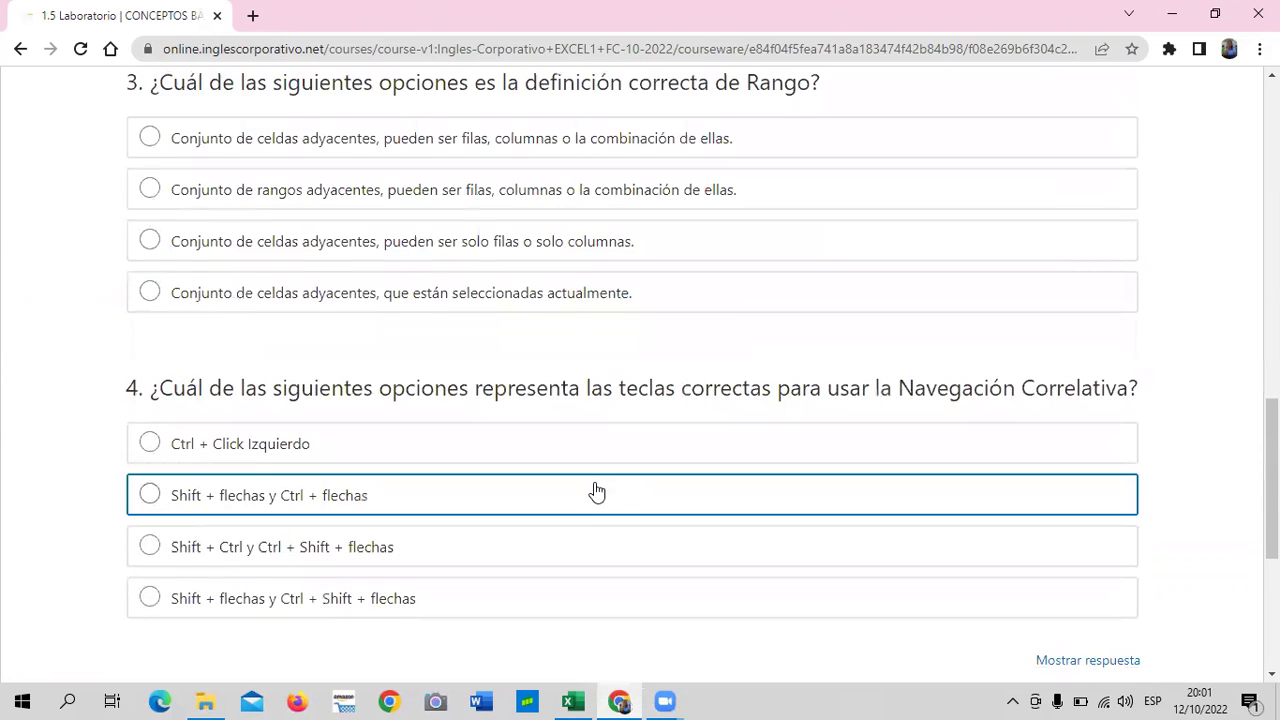
scroll(596, 490, down, 2)
scroll(596, 490, down, 2)
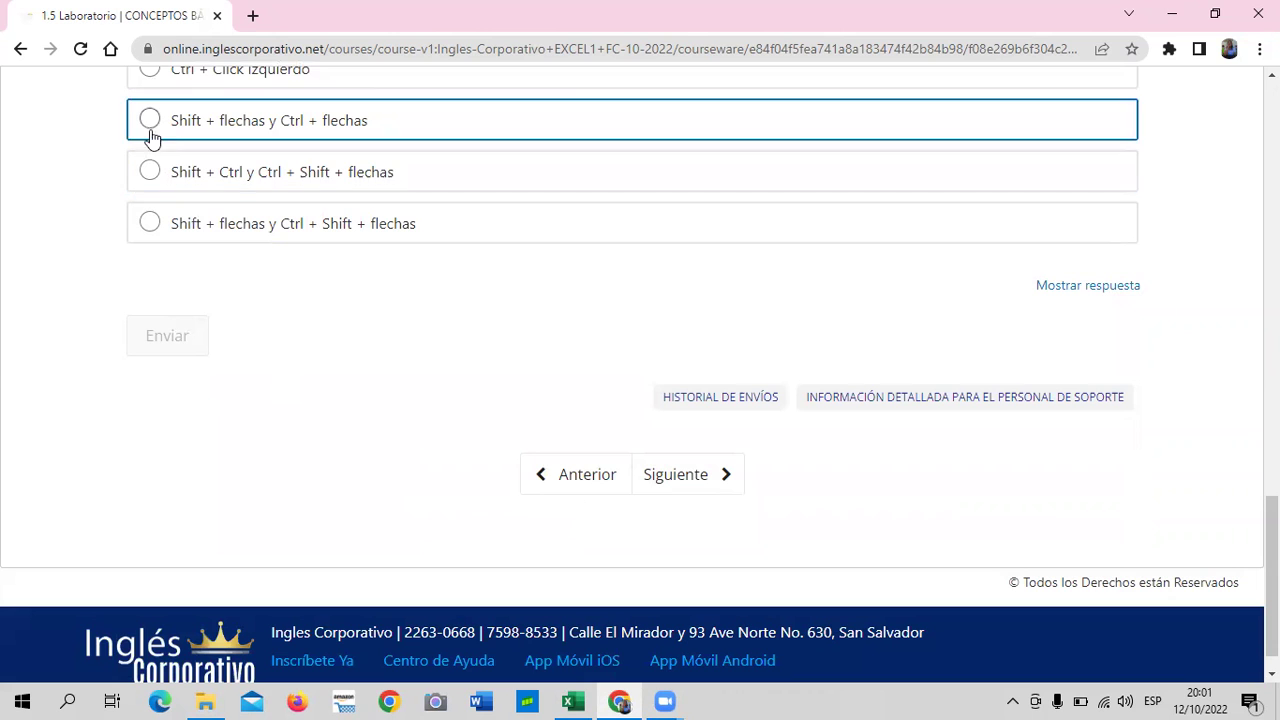
scroll(266, 430, up, 4)
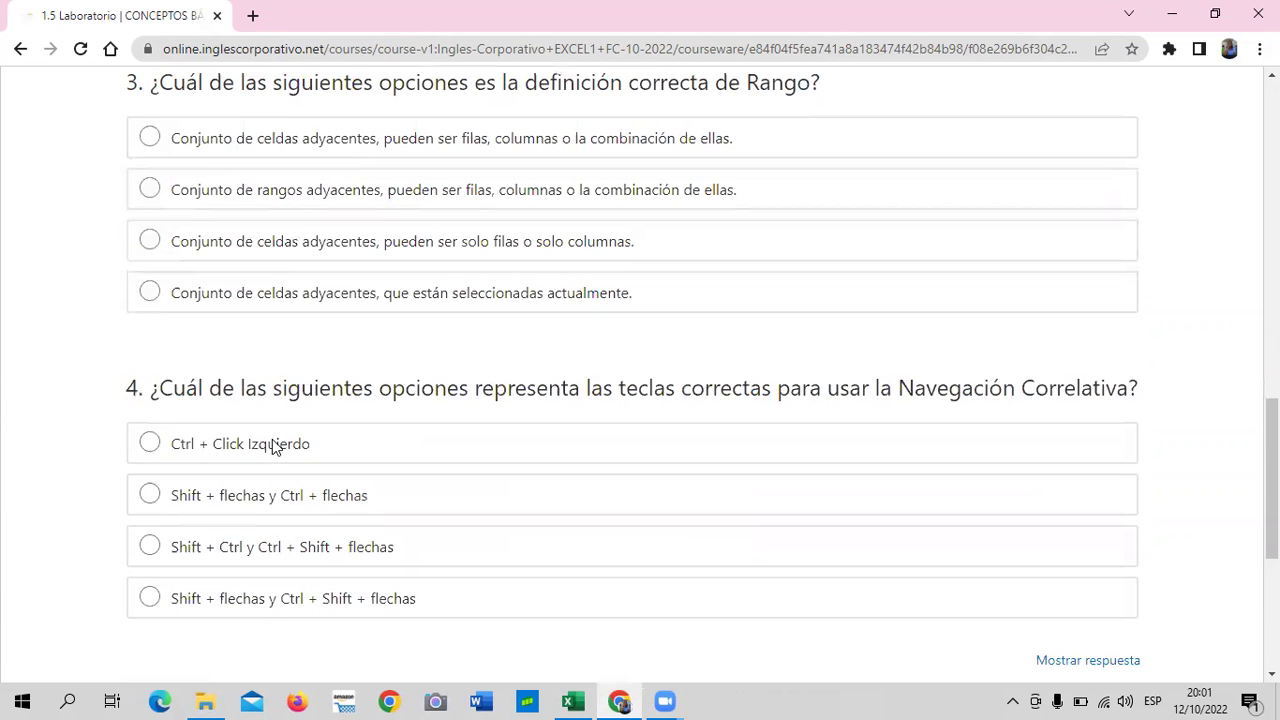
scroll(275, 447, up, 3)
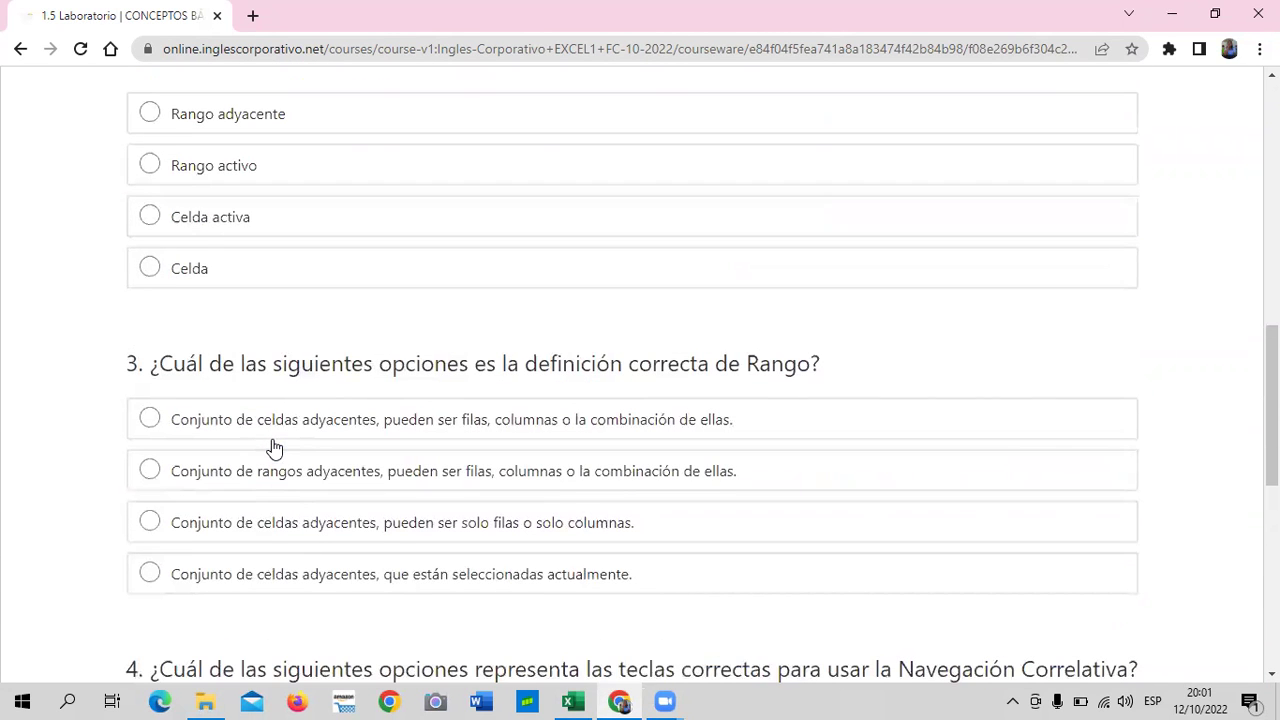
scroll(272, 439, up, 4)
scroll(272, 439, up, 2)
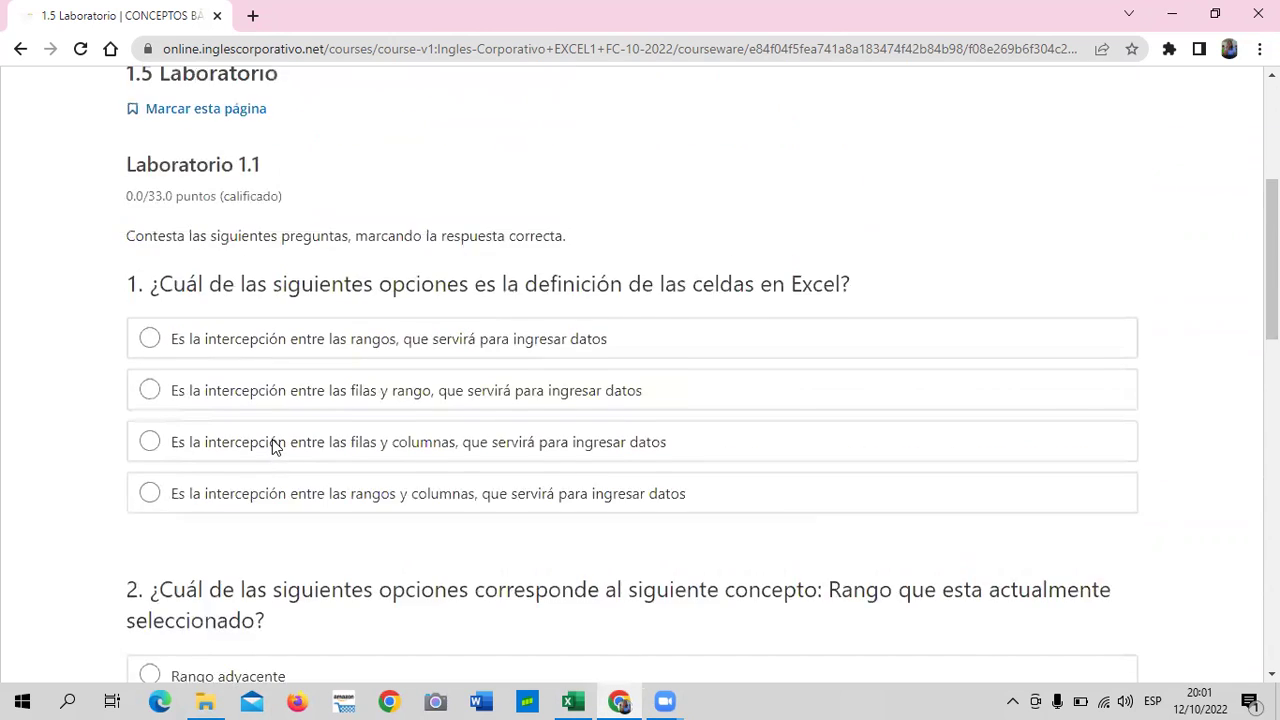
scroll(272, 439, up, 4)
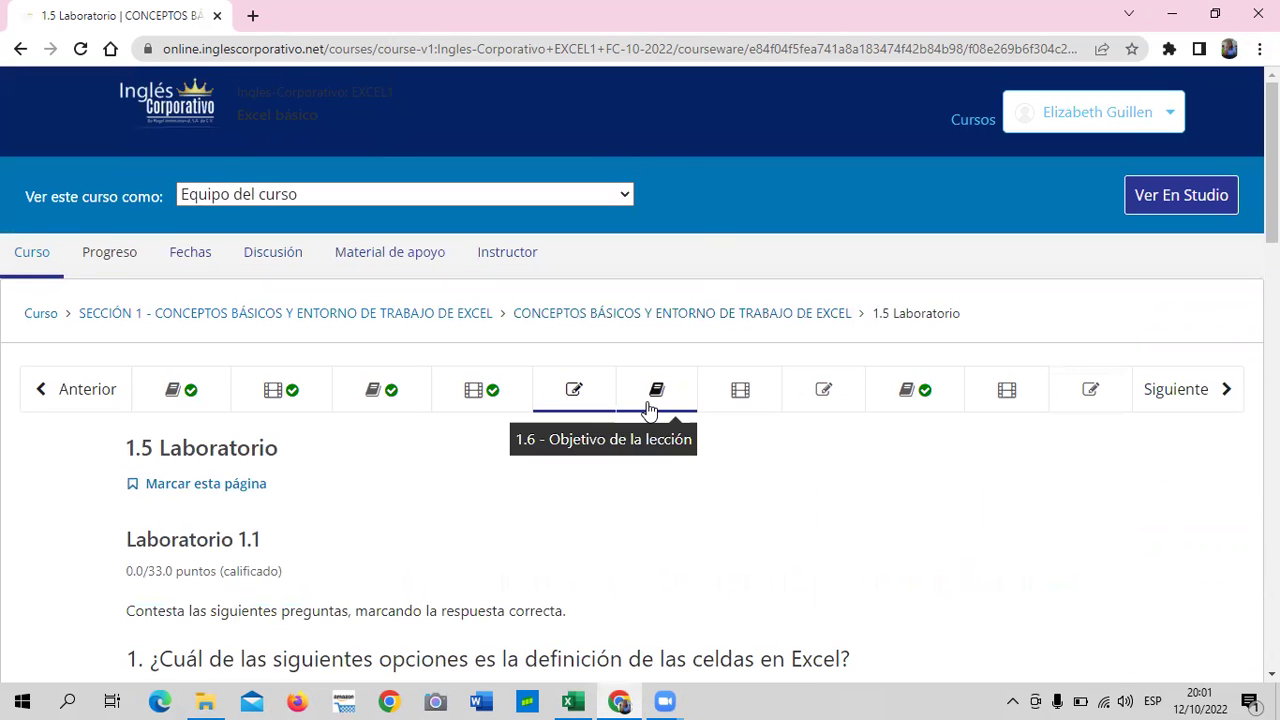